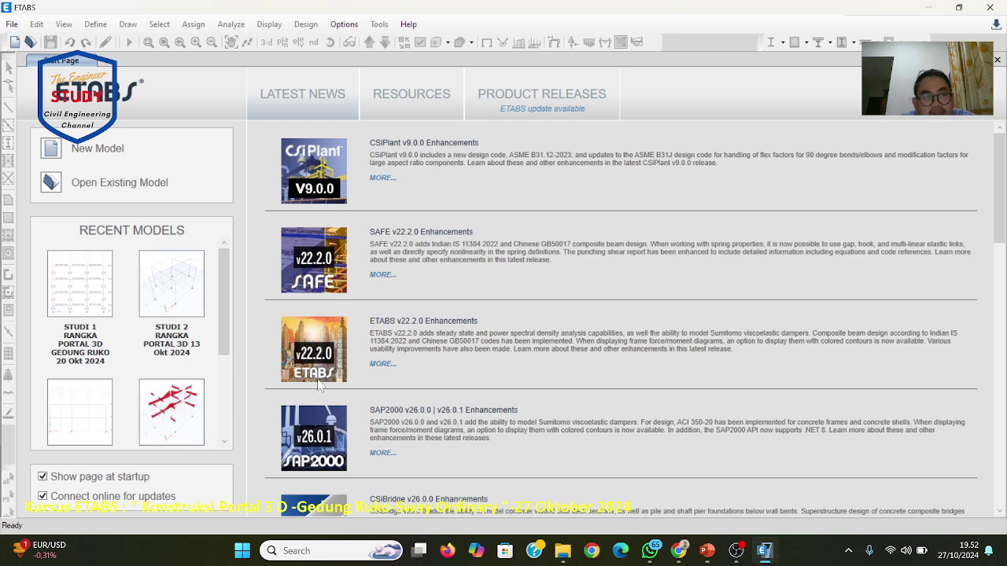
Step: Open the existing model file STUDI 1 RANGKA PORTAL 3D GEDUNG RUKO 20 Okt 2024
{"action": "left_click", "coordinate": [12, 24]}
{"action": "left_click", "coordinate": [35, 58]}
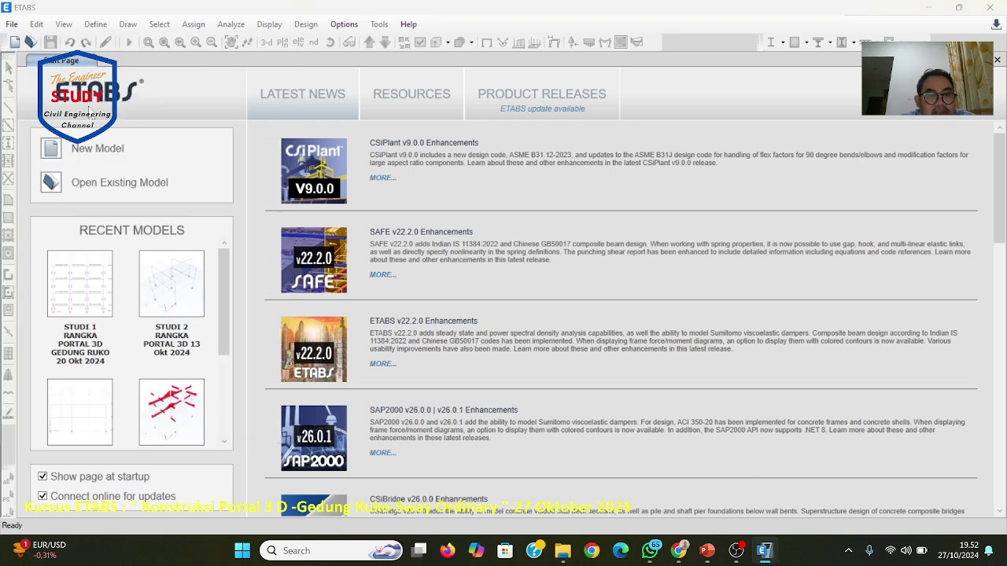
{"action": "left_click", "coordinate": [154, 120]}
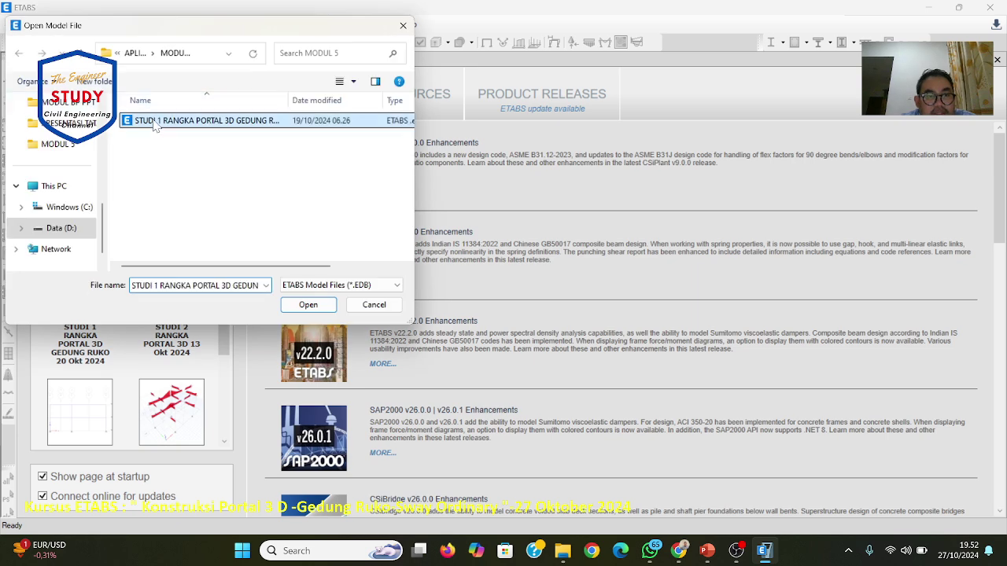
{"action": "left_click", "coordinate": [307, 305]}
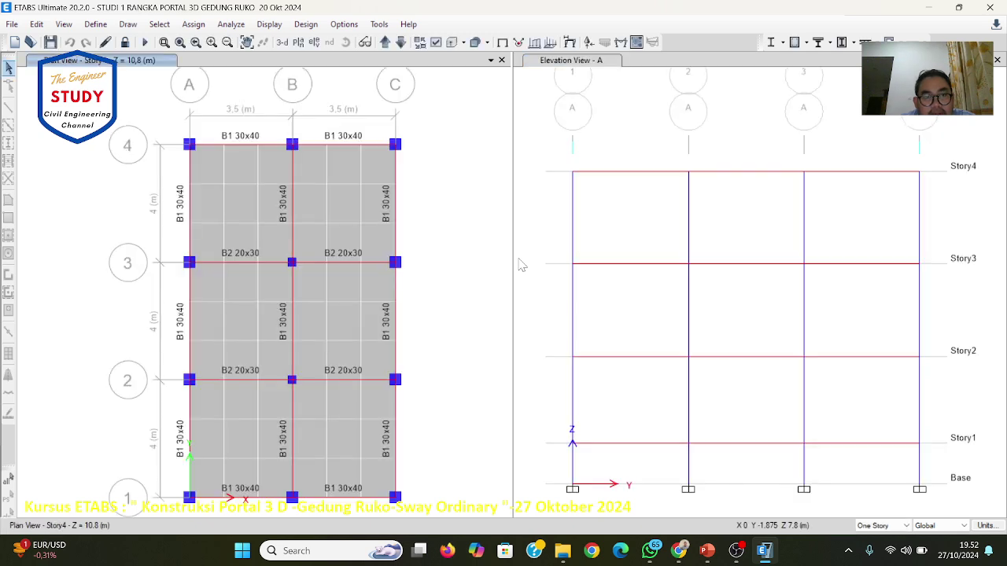
Step: Save a copy of the model as STUDI 1 RANGKA PORTAL 3D GEDUNG RUKO 27 Okt 2024
{"action": "left_click", "coordinate": [6, 26]}
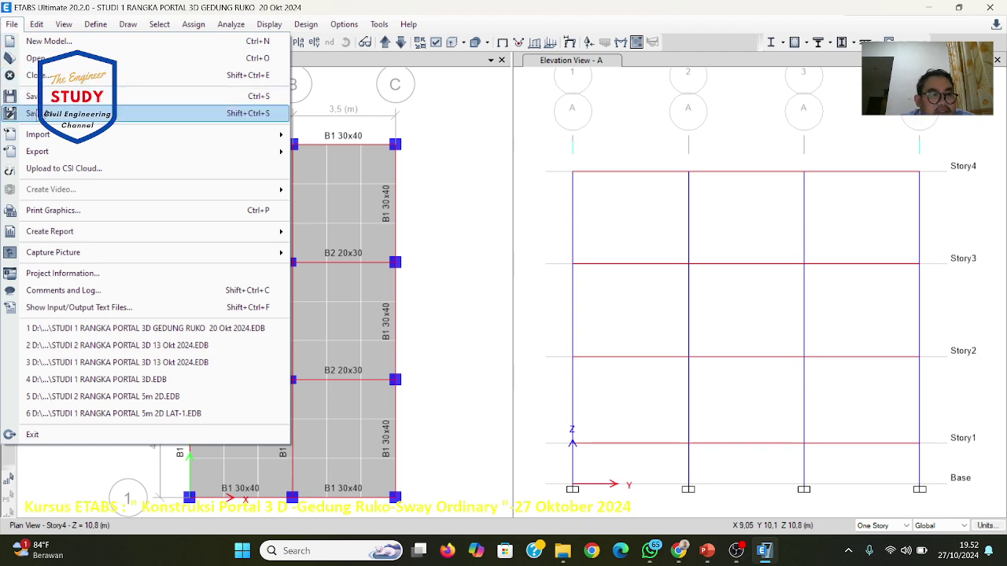
{"action": "left_click", "coordinate": [35, 113]}
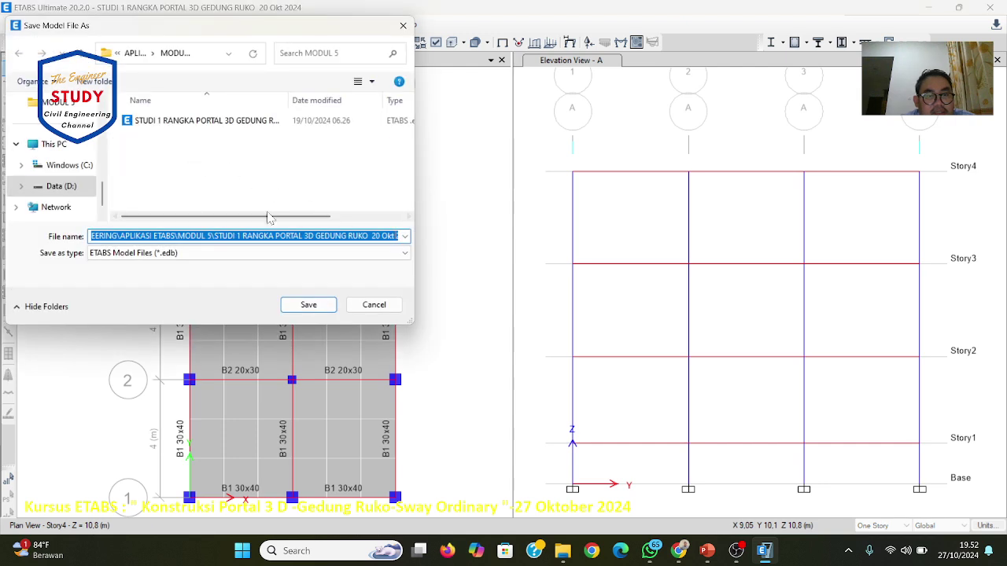
{"action": "left_click", "coordinate": [381, 236]}
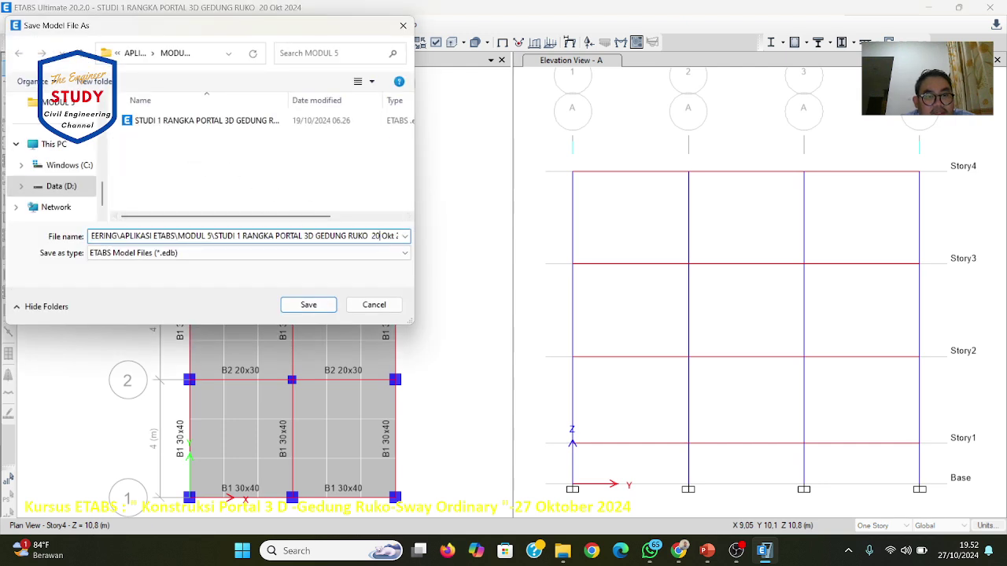
{"action": "left_click", "coordinate": [206, 120]}
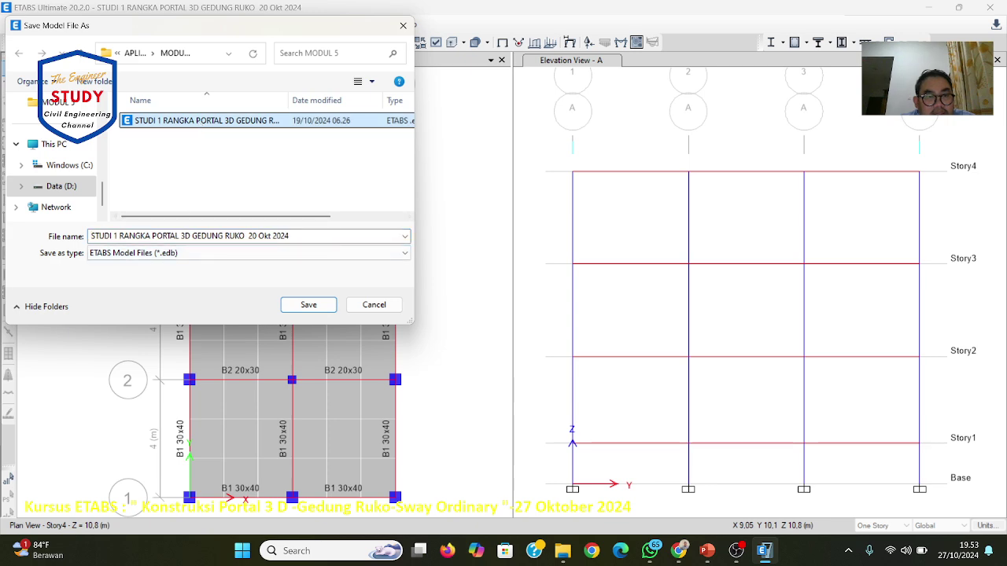
{"action": "left_click", "coordinate": [256, 236]}
{"action": "key", "text": "BackSpace"}
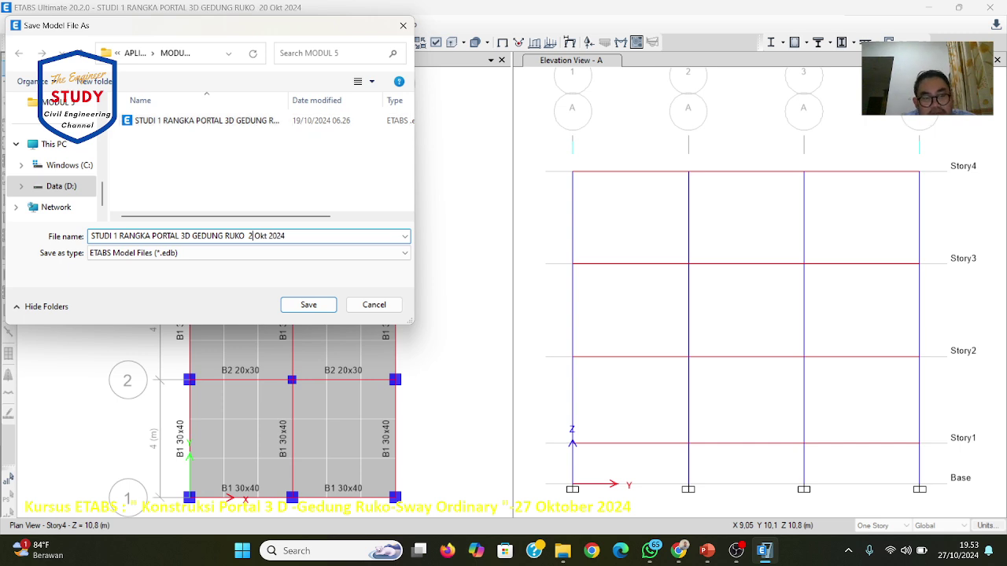
{"action": "type", "text": "7"}
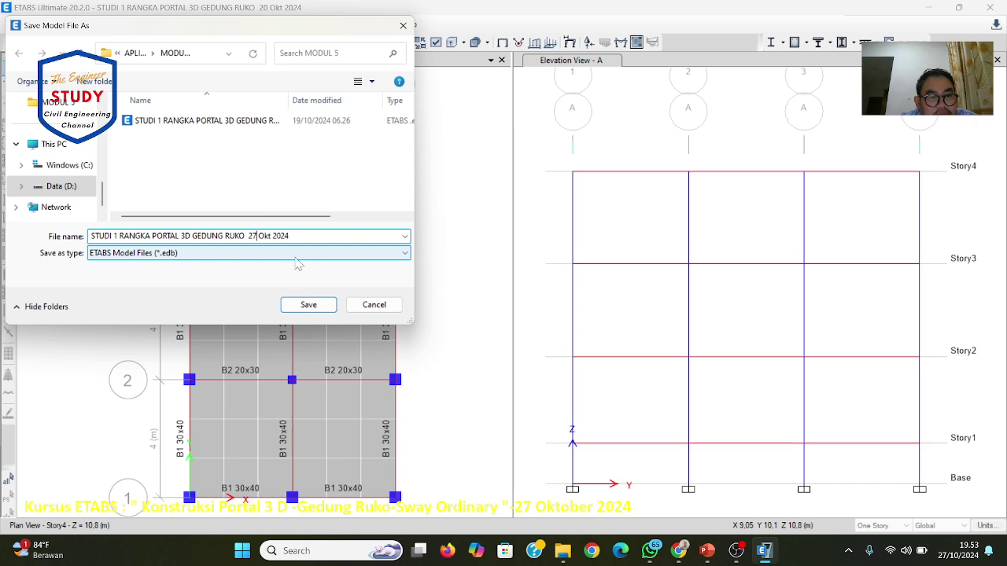
{"action": "left_click", "coordinate": [319, 311]}
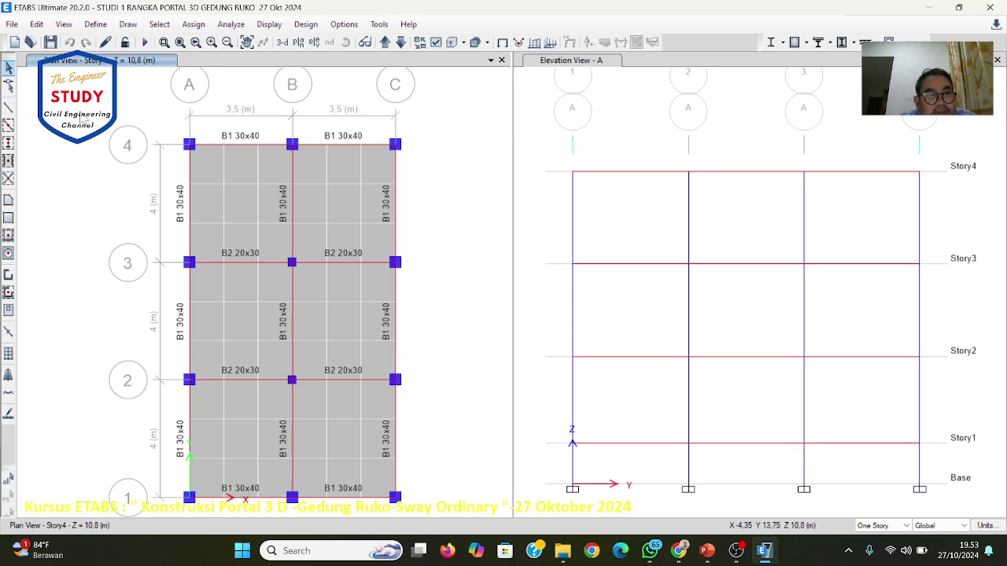
Step: Delete all the Story4 beams, columns and slabs from the plan view
{"action": "left_click", "coordinate": [471, 168]}
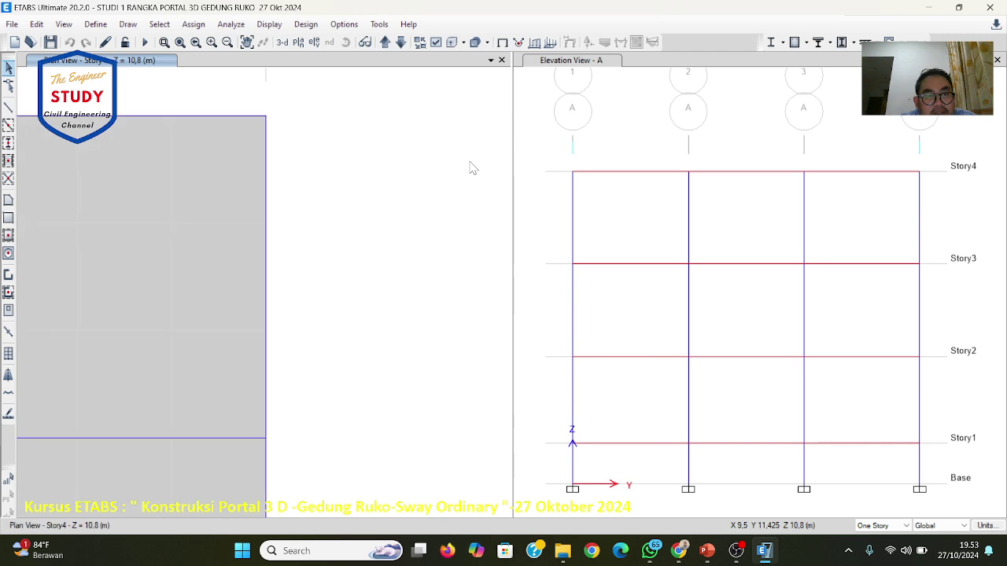
{"action": "scroll", "coordinate": [470, 168], "scroll_direction": "up", "scroll_amount": 3}
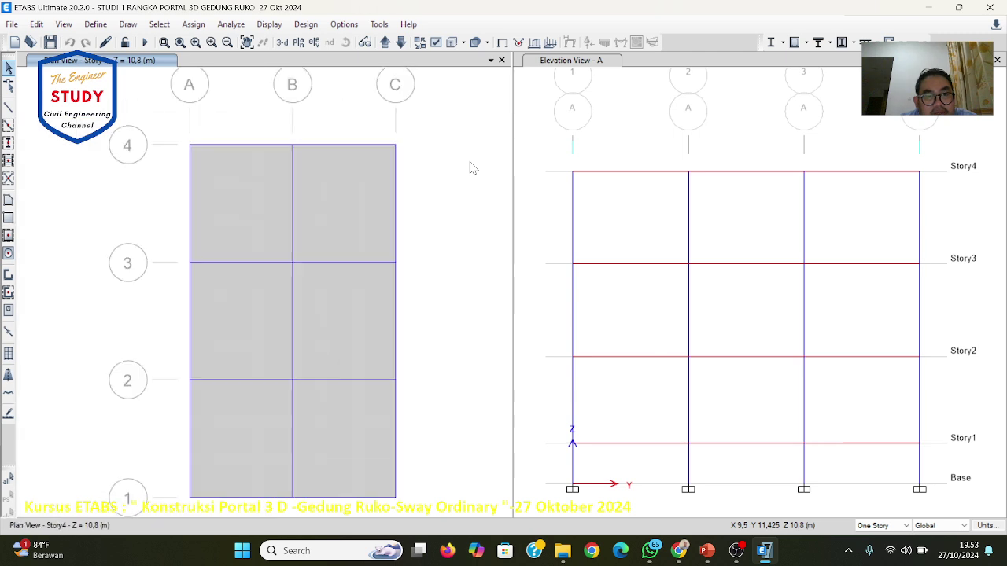
{"action": "left_click_drag", "start_coordinate": [77, 88], "coordinate": [442, 516]}
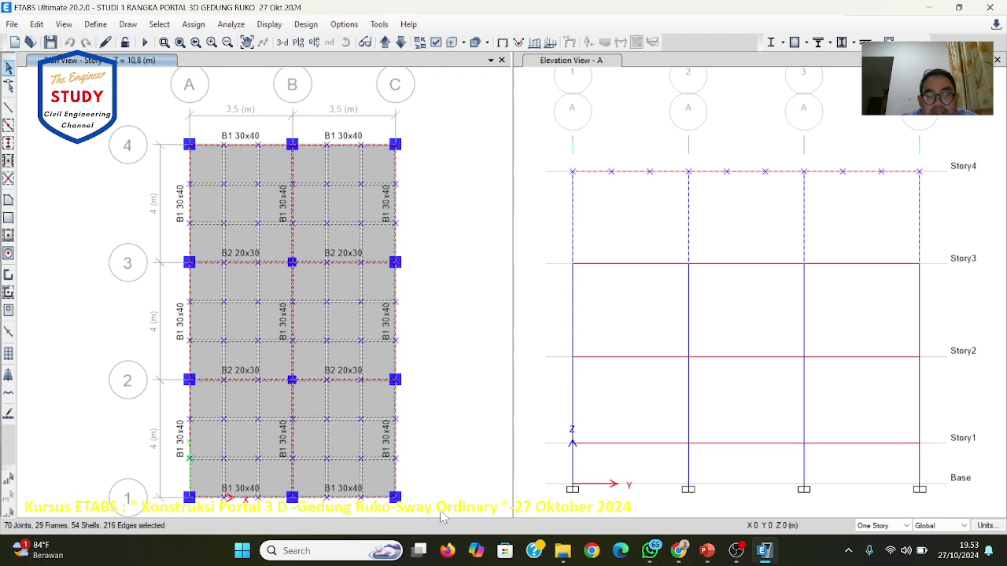
{"action": "key", "text": "Delete"}
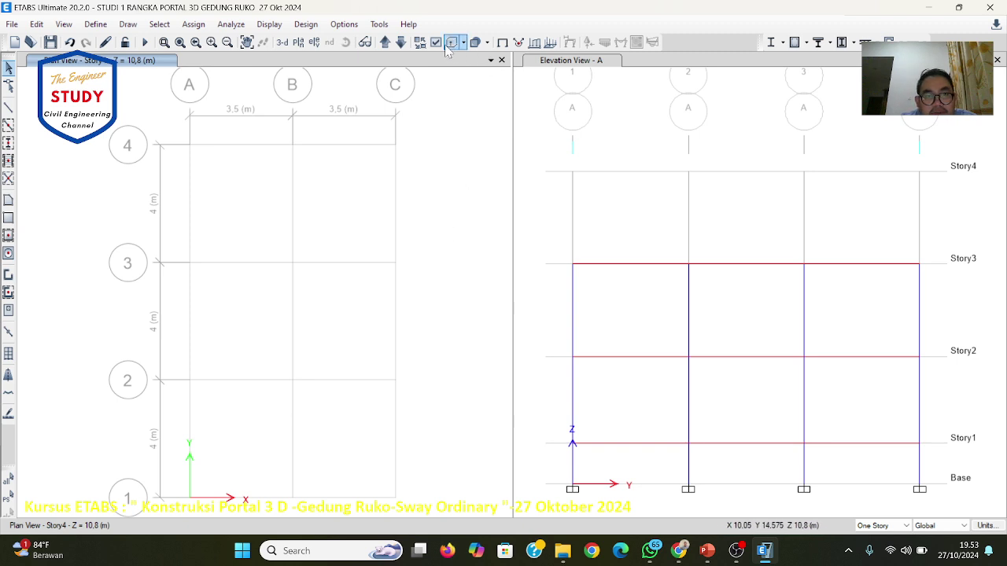
Step: Show the default 3D view and delete all the remaining structural objects, leaving only the grid
{"action": "left_click", "coordinate": [281, 42]}
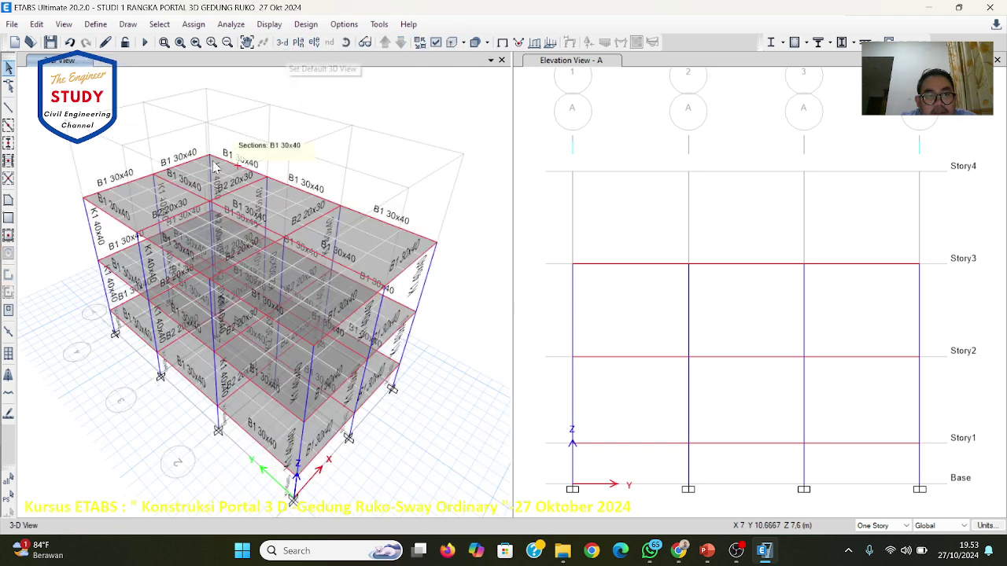
{"action": "left_click_drag", "start_coordinate": [52, 114], "coordinate": [470, 510]}
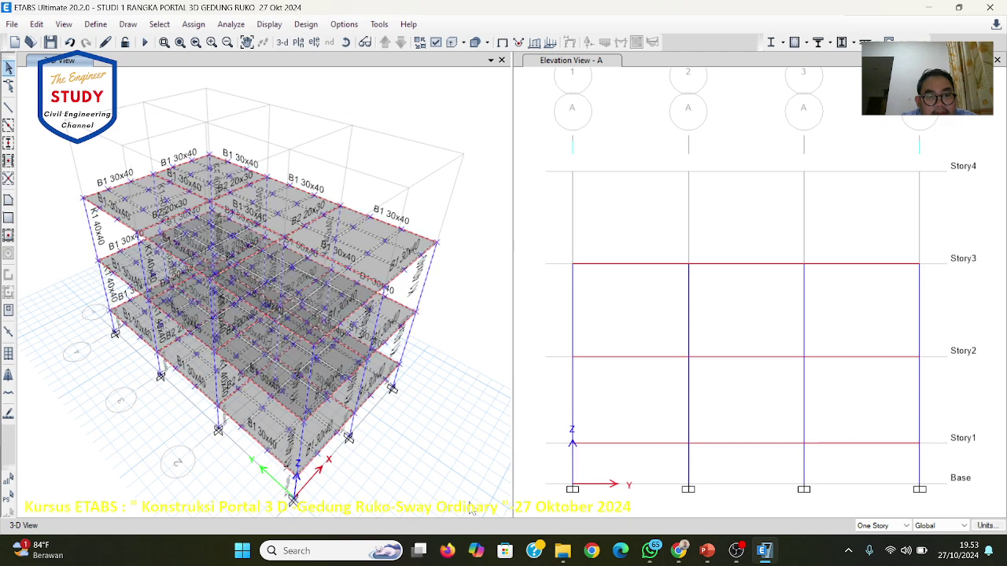
{"action": "key", "text": "Delete"}
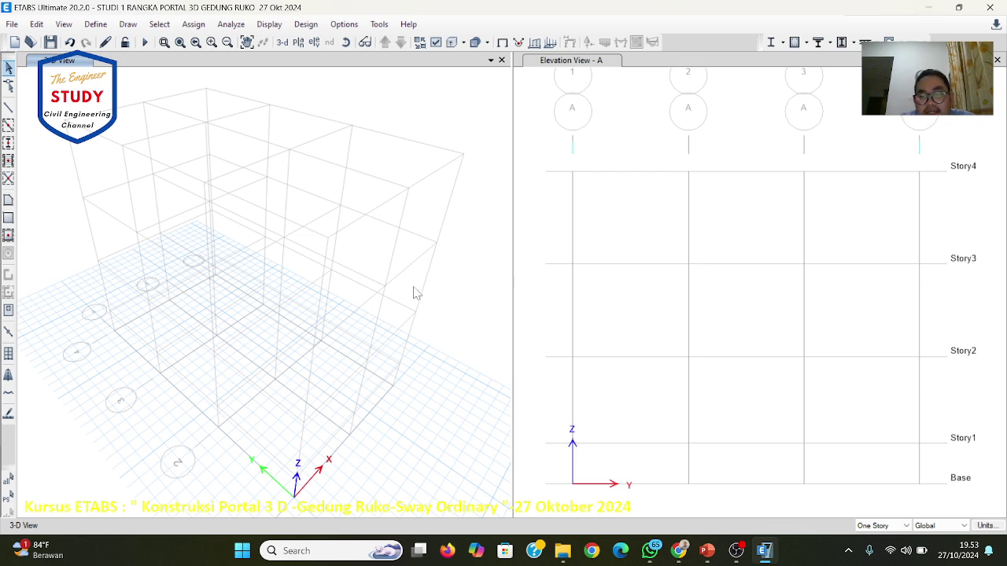
Step: Switch to PowerPoint to check the slide on starting a grid model, and return to ETABS
{"action": "left_click", "coordinate": [707, 551]}
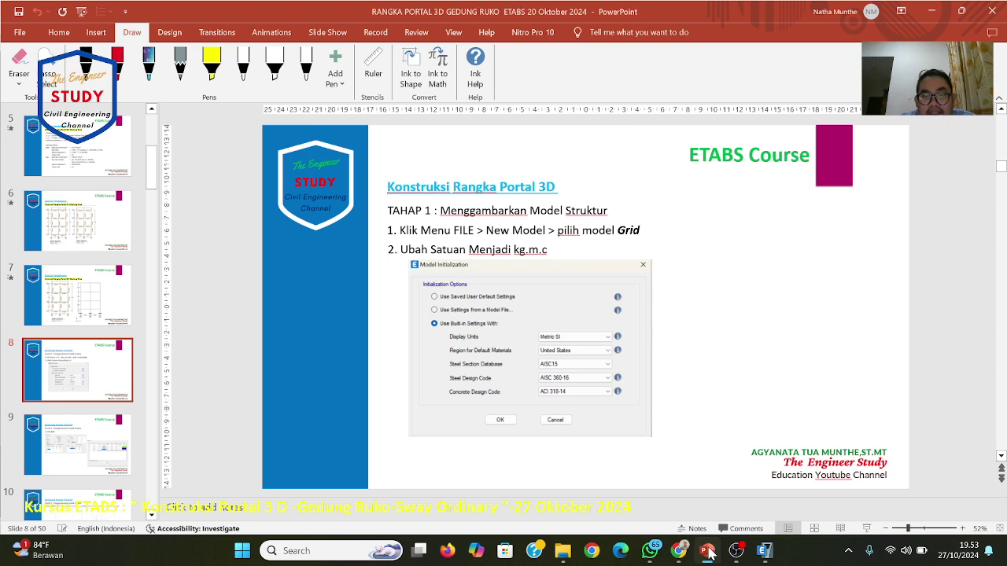
{"action": "mouse_move", "coordinate": [737, 551]}
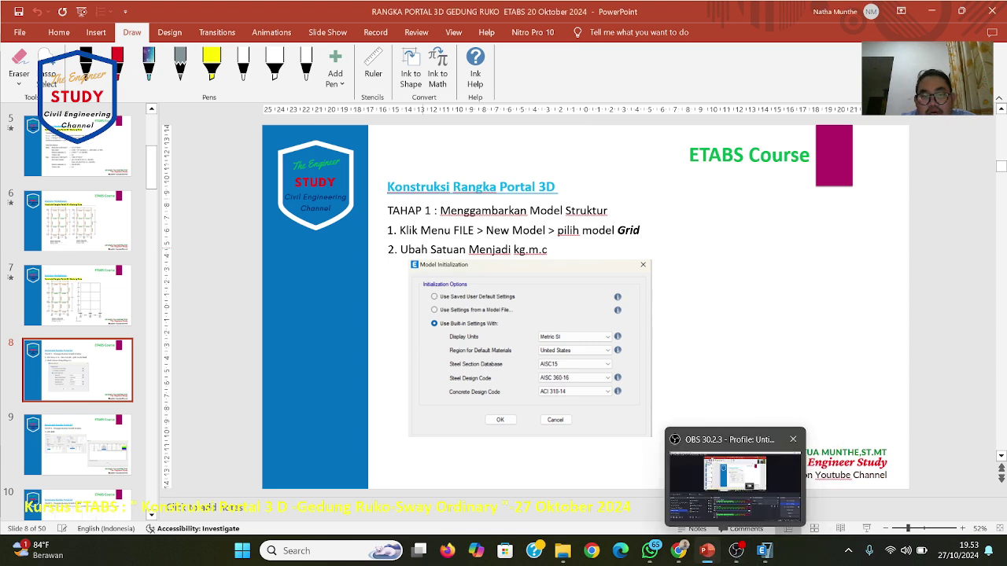
{"action": "left_click", "coordinate": [765, 551]}
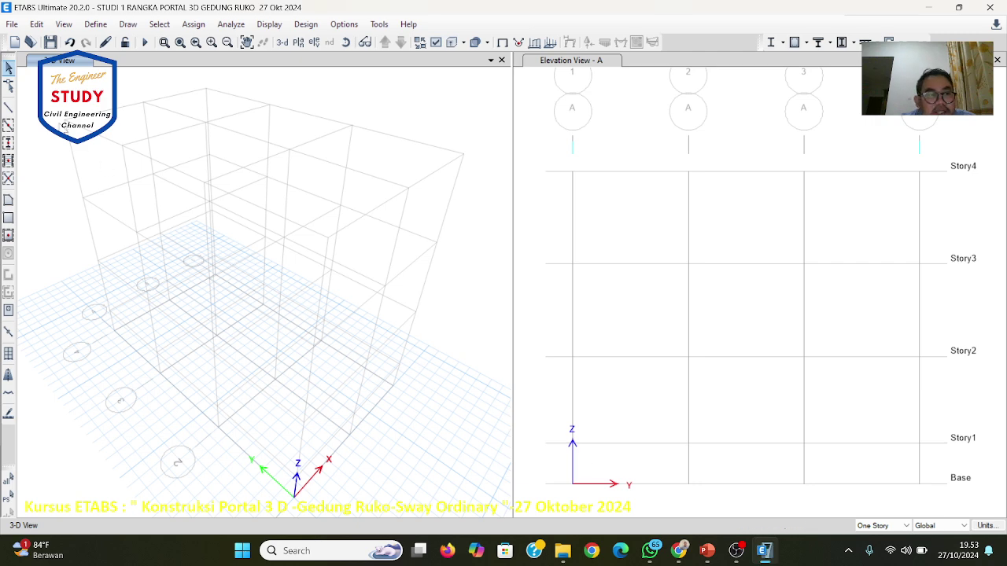
{"action": "left_click", "coordinate": [12, 23]}
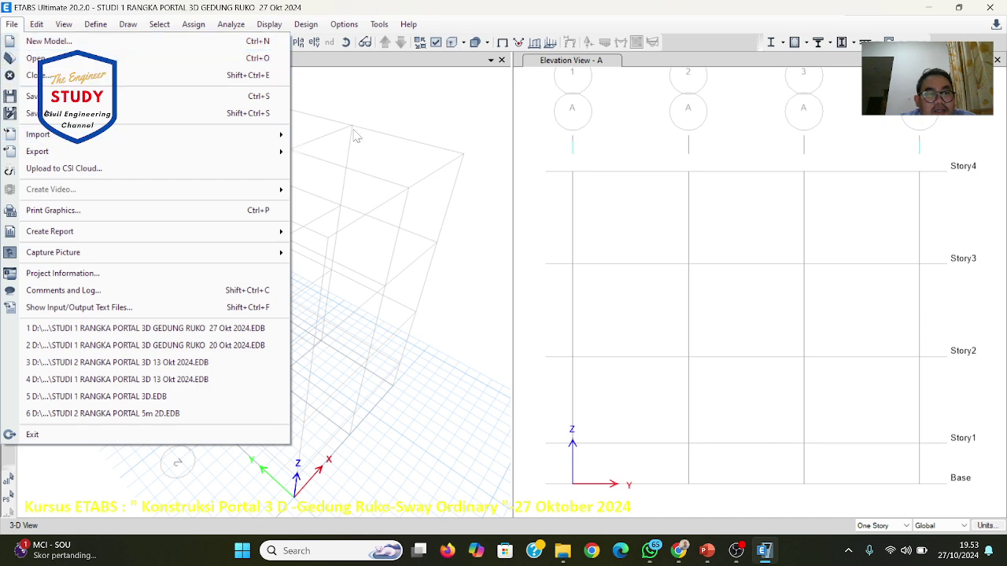
{"action": "left_click", "coordinate": [276, 153]}
Step: Display the grid system data of G1 to examine its X and Y ordinates
{"action": "right_click", "coordinate": [236, 161]}
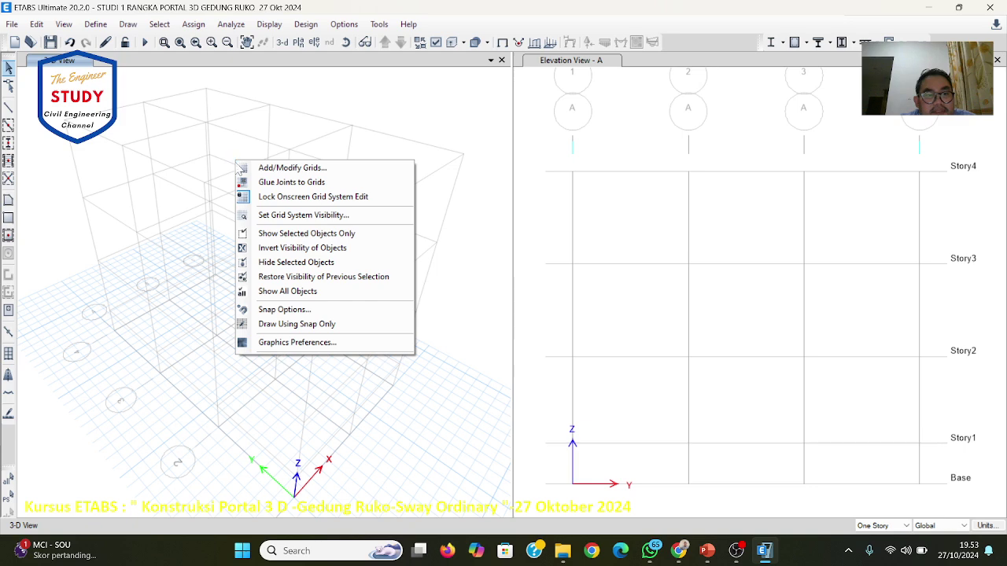
{"action": "left_click", "coordinate": [252, 169]}
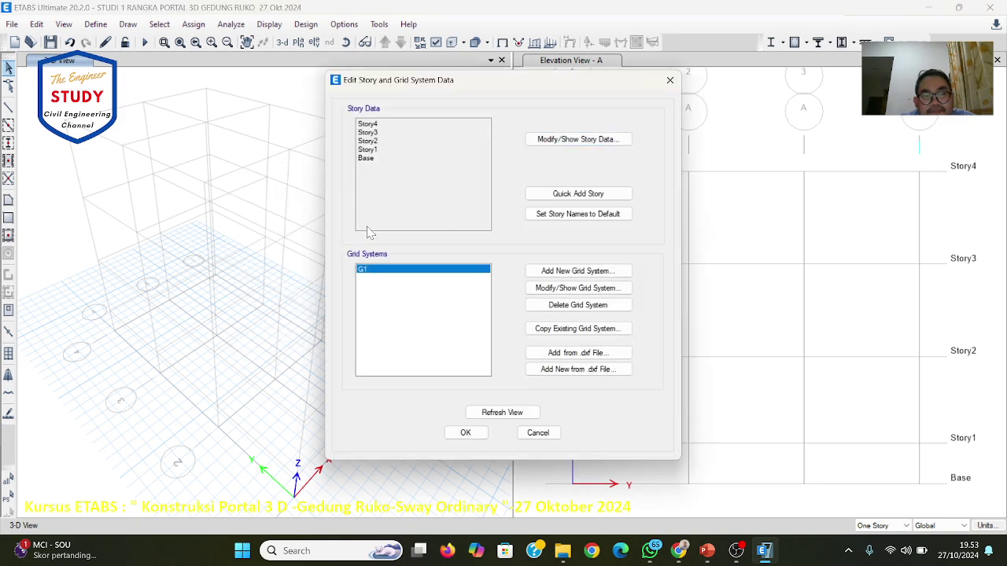
{"action": "left_click", "coordinate": [565, 289]}
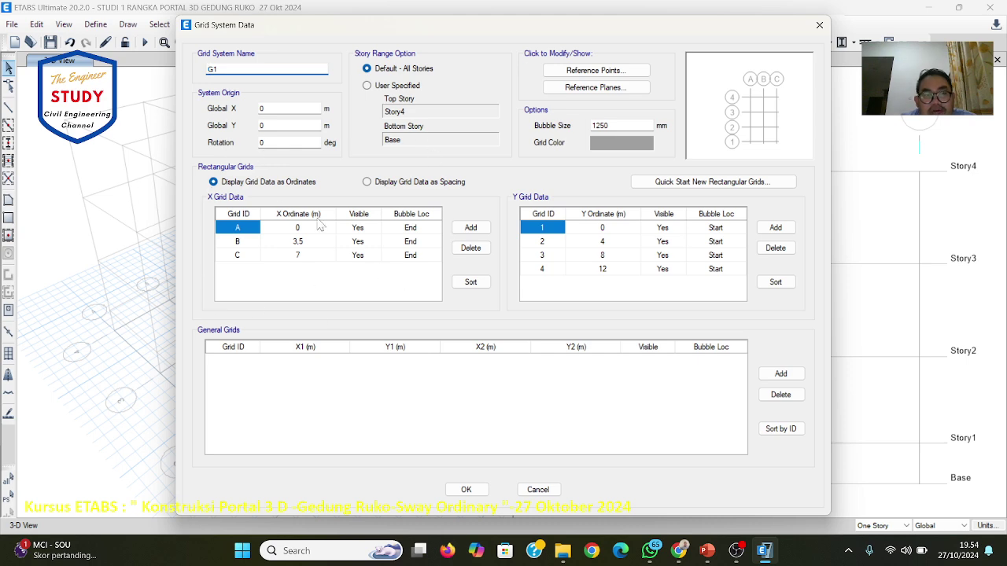
{"action": "left_click_drag", "start_coordinate": [454, 35], "coordinate": [393, 33]}
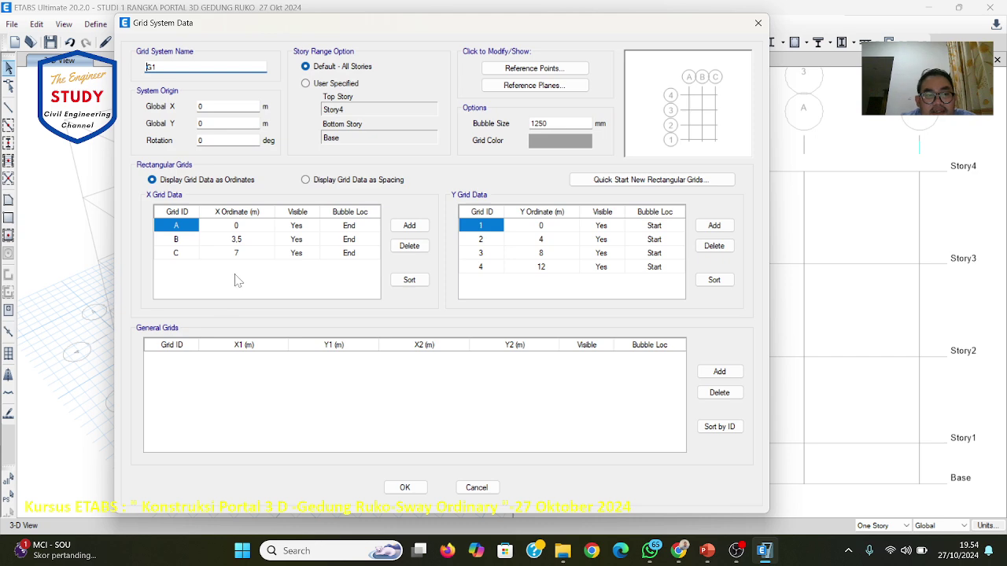
Step: Compare the G1 ordinates with the floor plan on PowerPoint slide 7, and close the ETABS grid data without changes
{"action": "left_click", "coordinate": [706, 551]}
{"action": "left_click", "coordinate": [83, 308]}
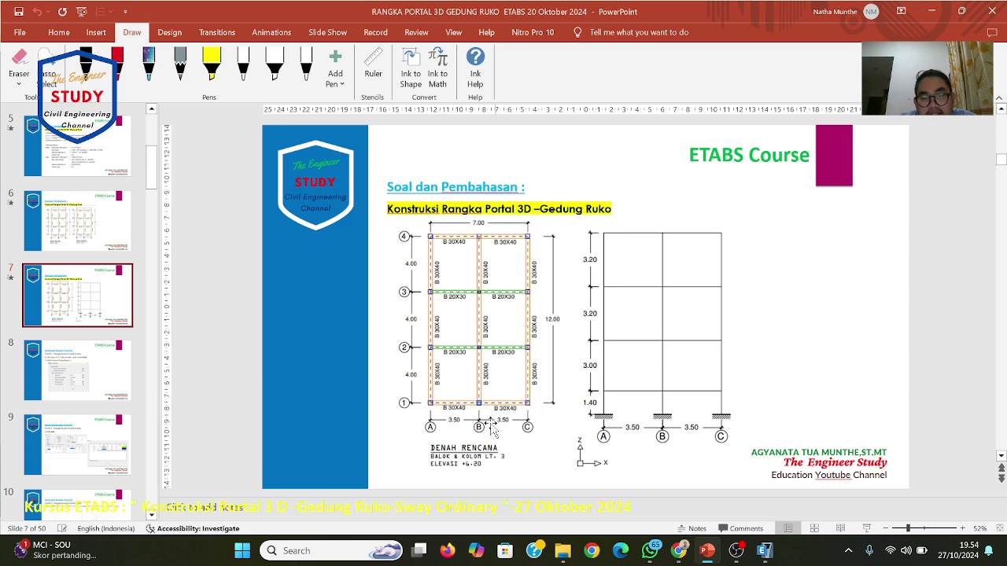
{"action": "left_click", "coordinate": [764, 551]}
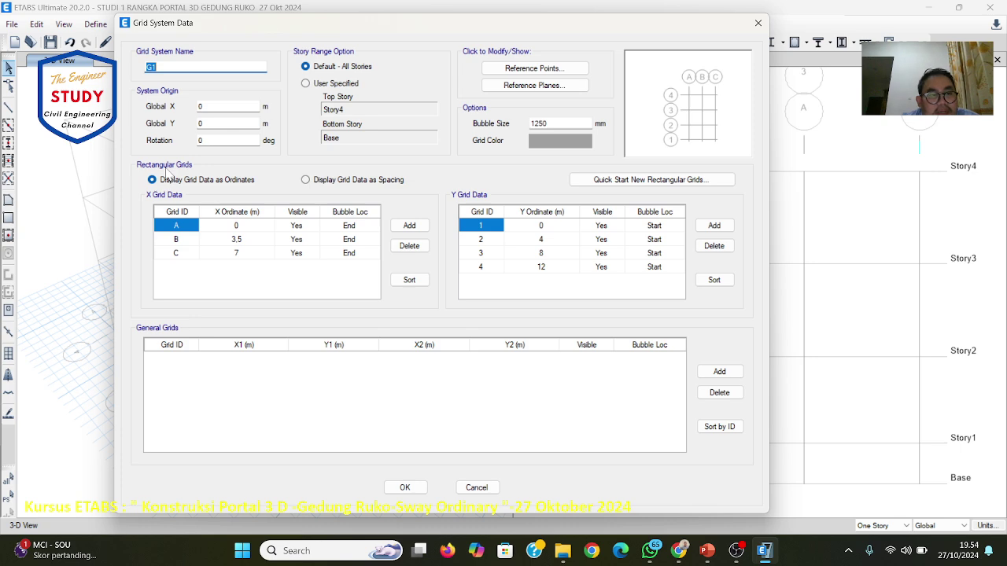
{"action": "left_click", "coordinate": [489, 489]}
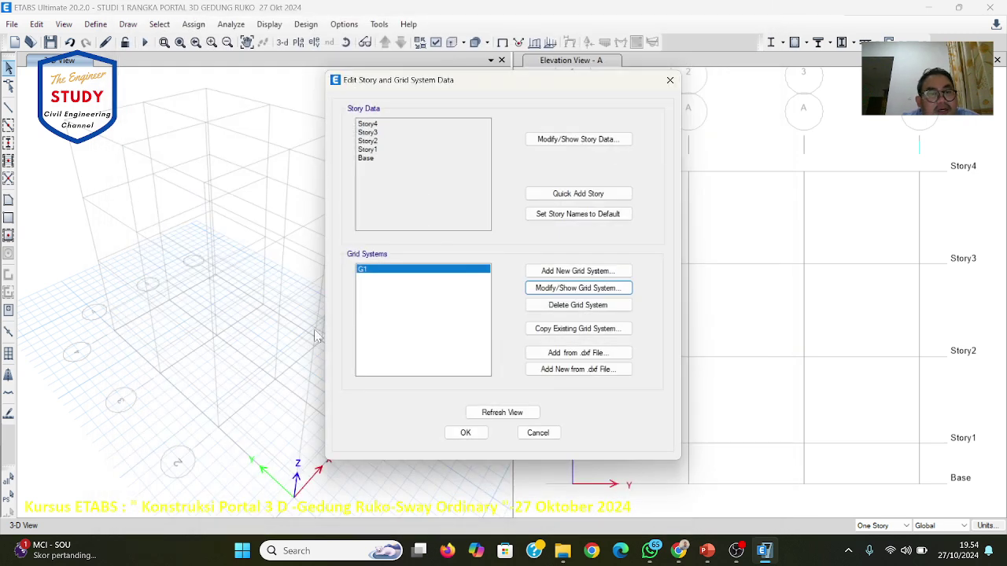
{"action": "left_click", "coordinate": [553, 437]}
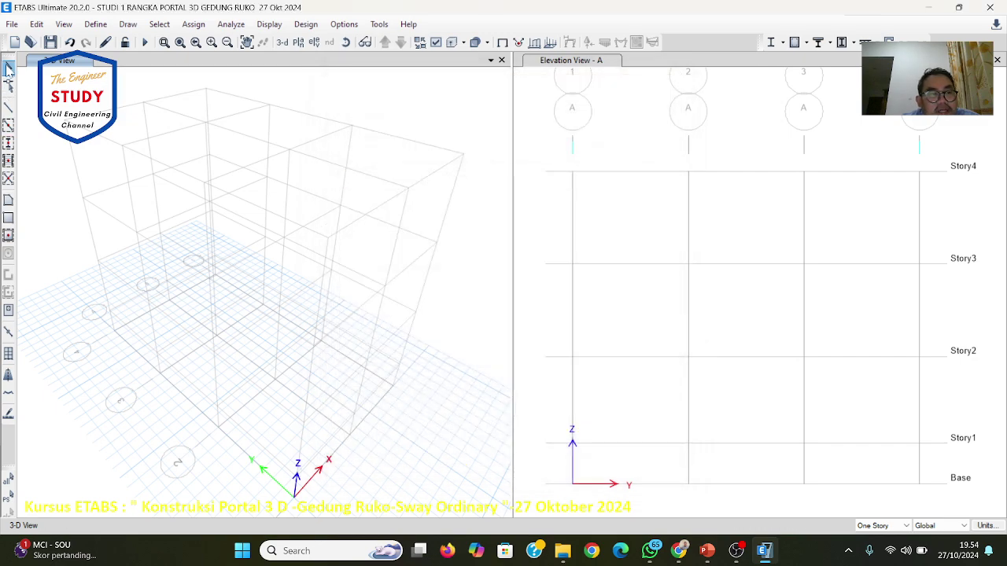
Step: Save the current model's changes and start a new model with built-in settings in Metric SI units
{"action": "left_click", "coordinate": [13, 24]}
{"action": "left_click", "coordinate": [43, 41]}
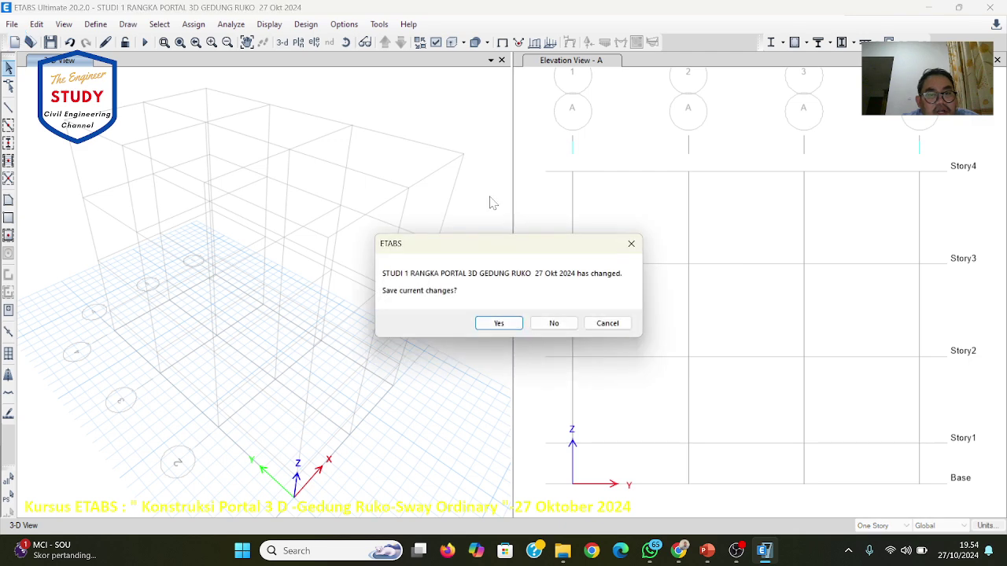
{"action": "left_click", "coordinate": [502, 323]}
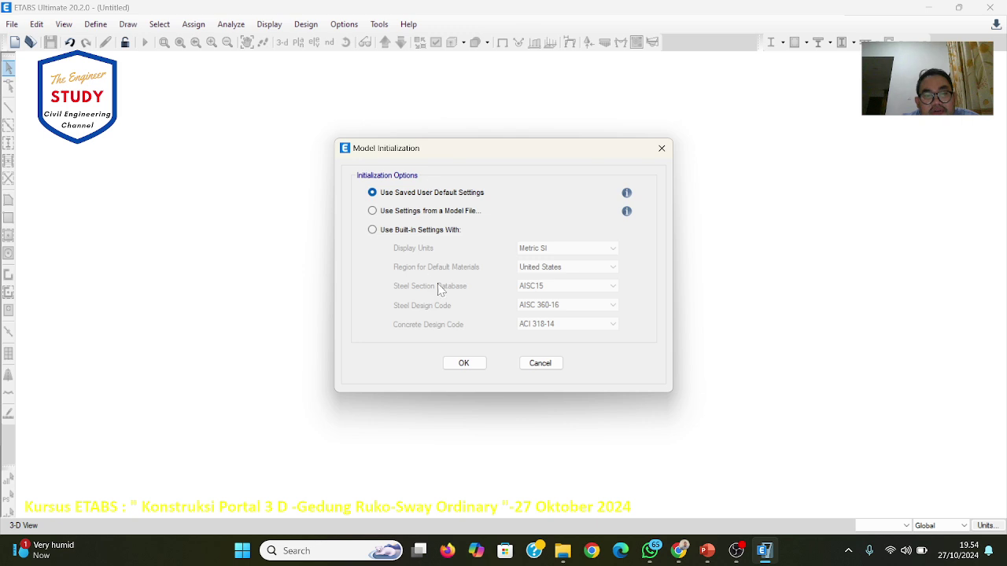
{"action": "left_click", "coordinate": [374, 231]}
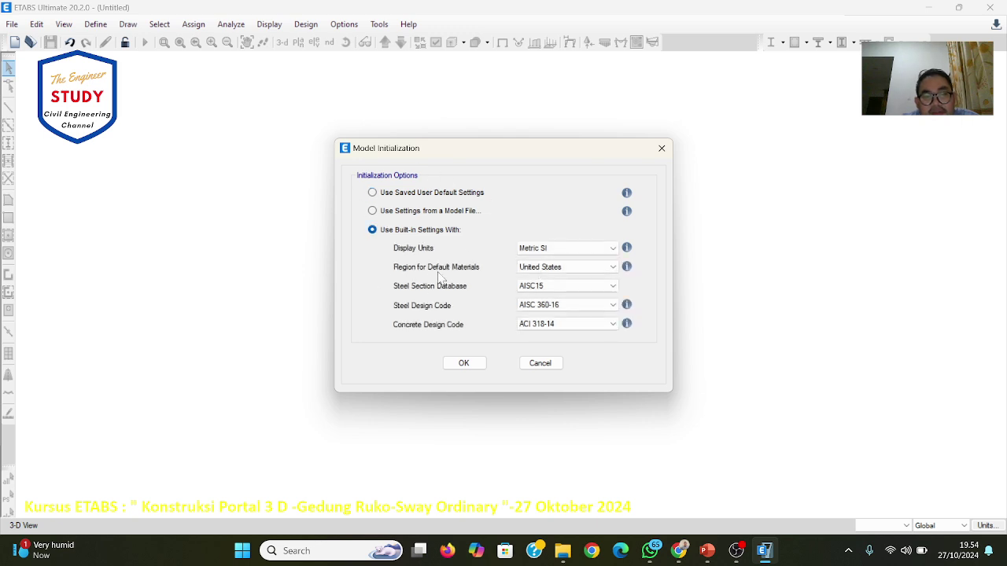
{"action": "left_click", "coordinate": [470, 364]}
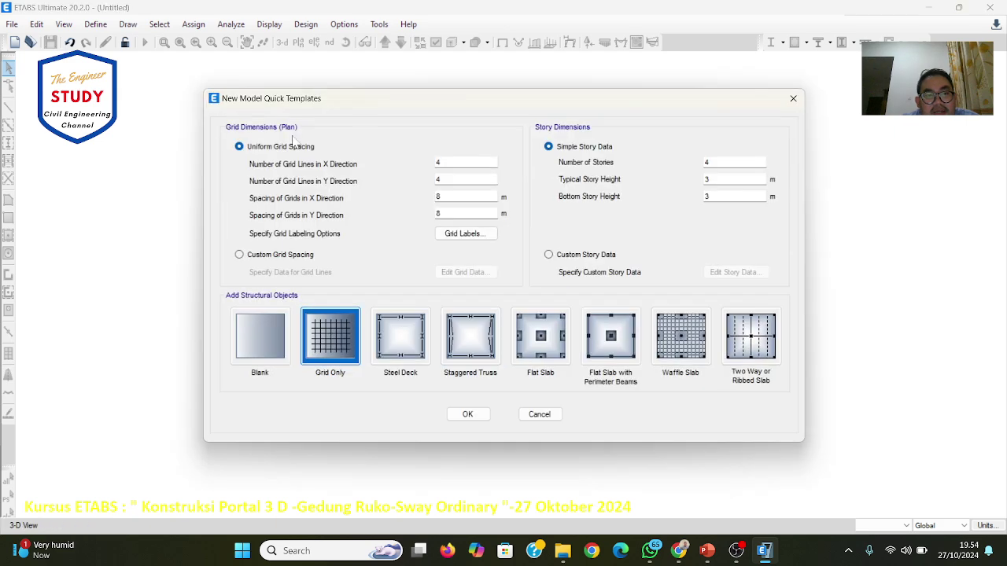
{"action": "left_click", "coordinate": [261, 253]}
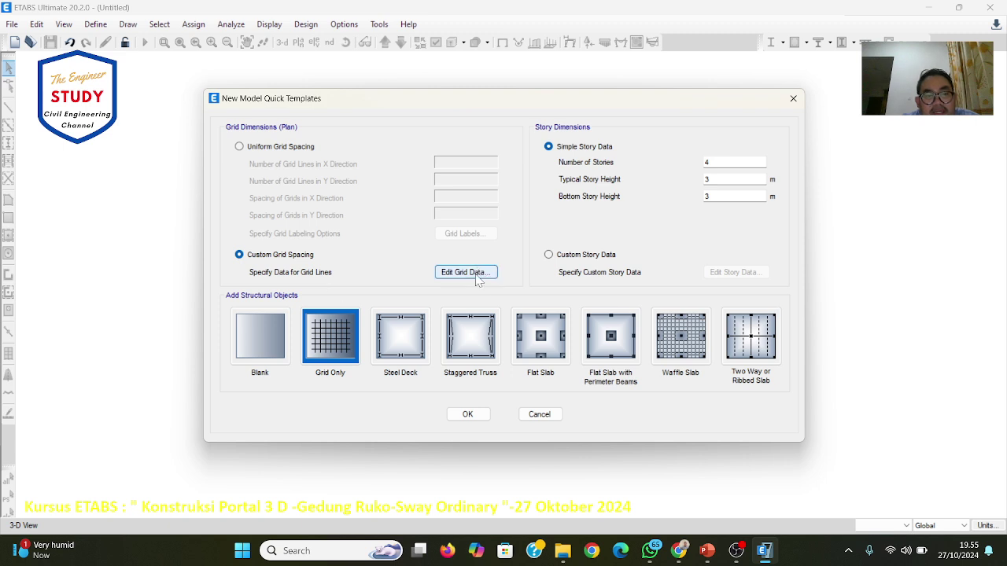
{"action": "left_click", "coordinate": [466, 272]}
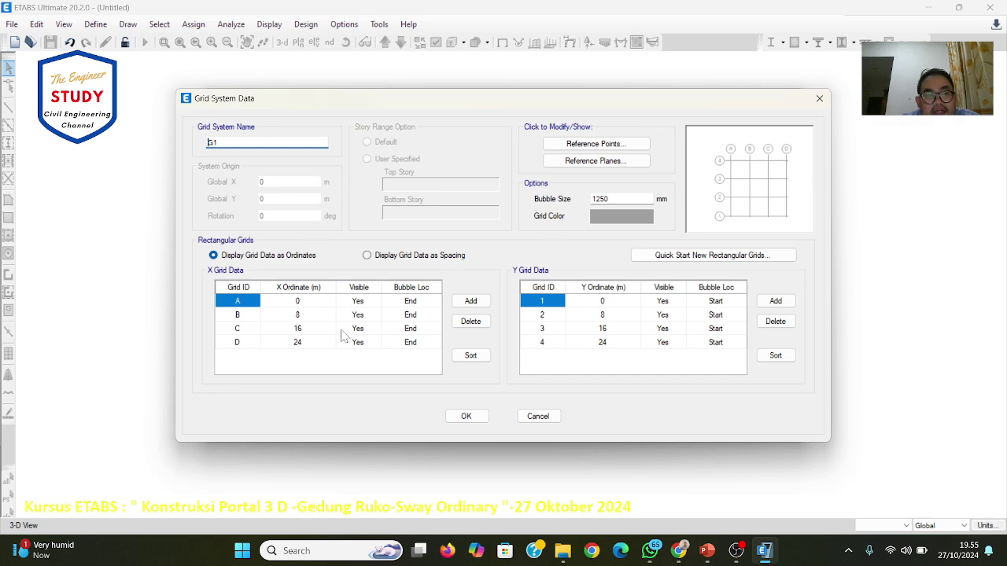
{"action": "left_click", "coordinate": [540, 416]}
{"action": "left_click", "coordinate": [540, 416]}
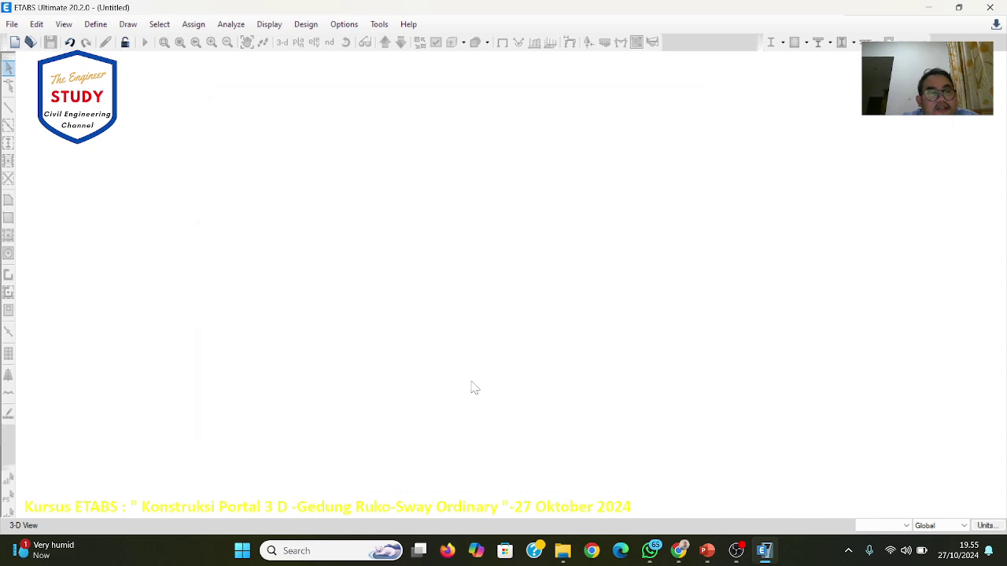
Step: Open the existing model file STUDI 1 RANGKA PORTAL 3D GEDUNG RUKO 27 Okt 2024
{"action": "left_click", "coordinate": [13, 24]}
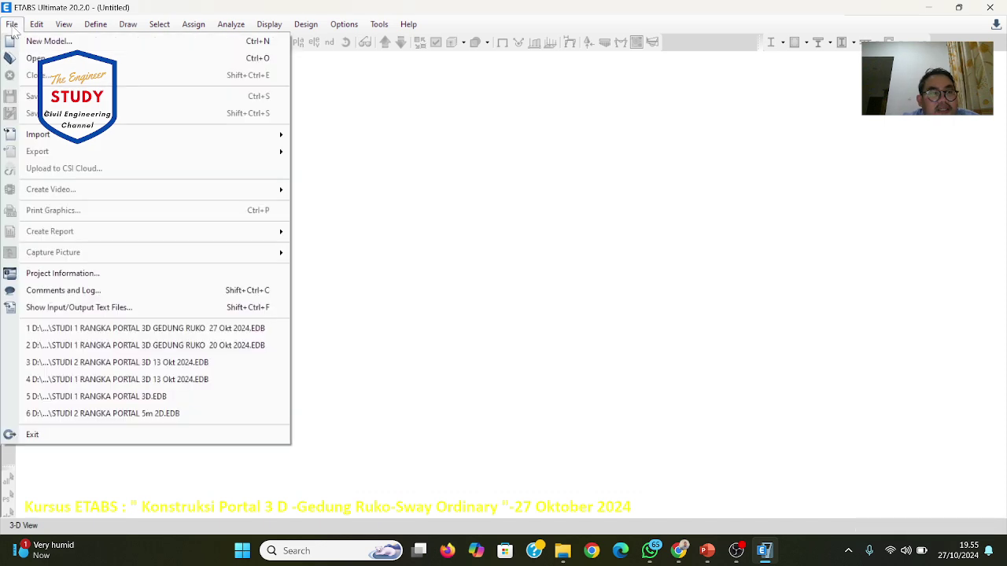
{"action": "left_click", "coordinate": [32, 58]}
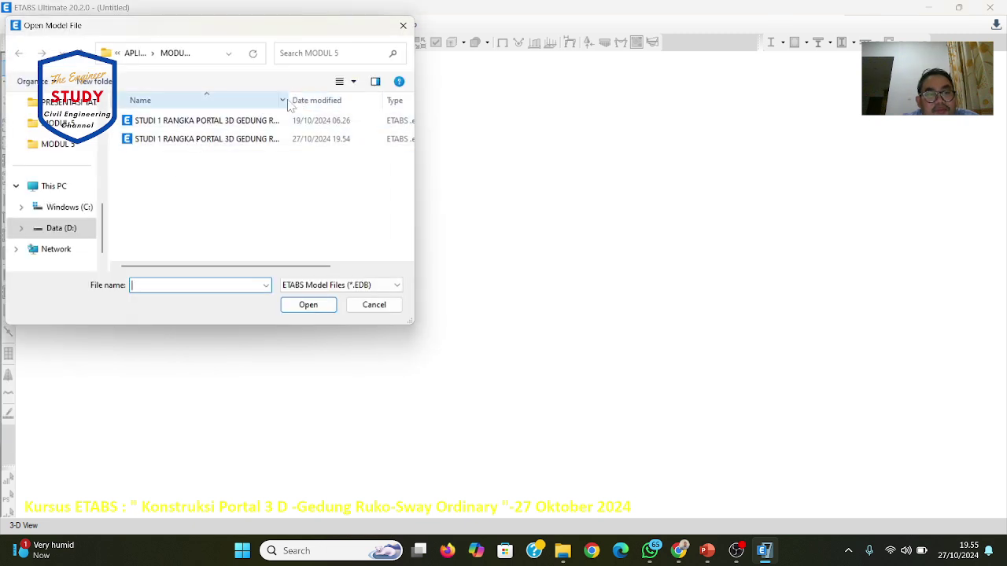
{"action": "left_click_drag", "start_coordinate": [286, 100], "coordinate": [391, 100]}
{"action": "left_click", "coordinate": [321, 139]}
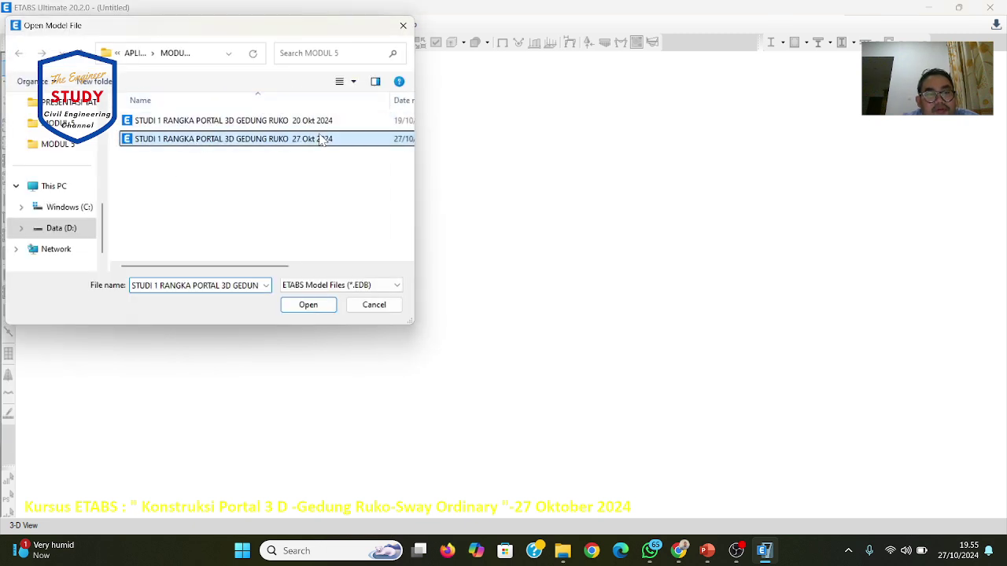
{"action": "left_click", "coordinate": [331, 305]}
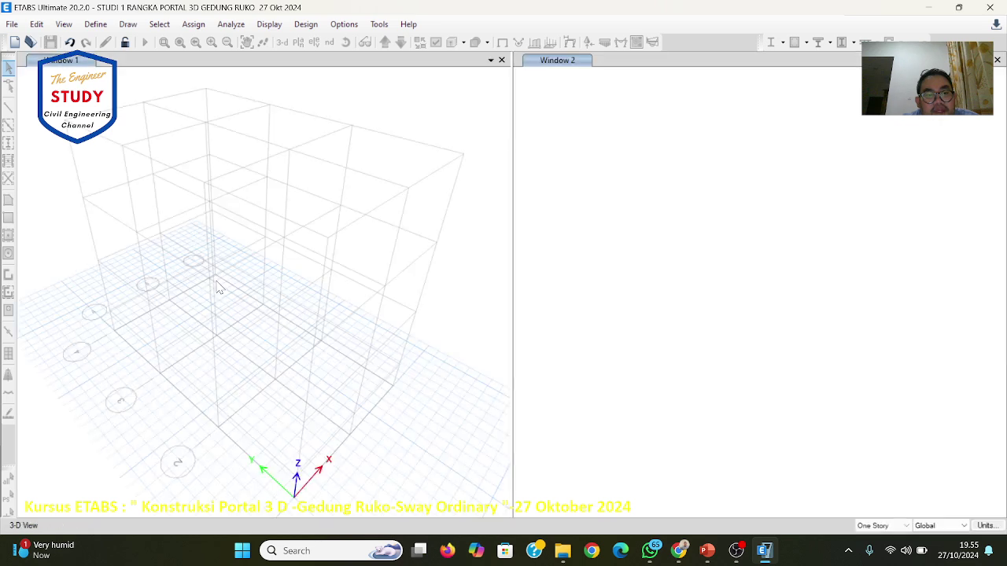
Step: Display the G1 grid system data, compare its X and Y ordinates with the floor plan on PowerPoint slide 7, and close the grid data
{"action": "right_click", "coordinate": [255, 165]}
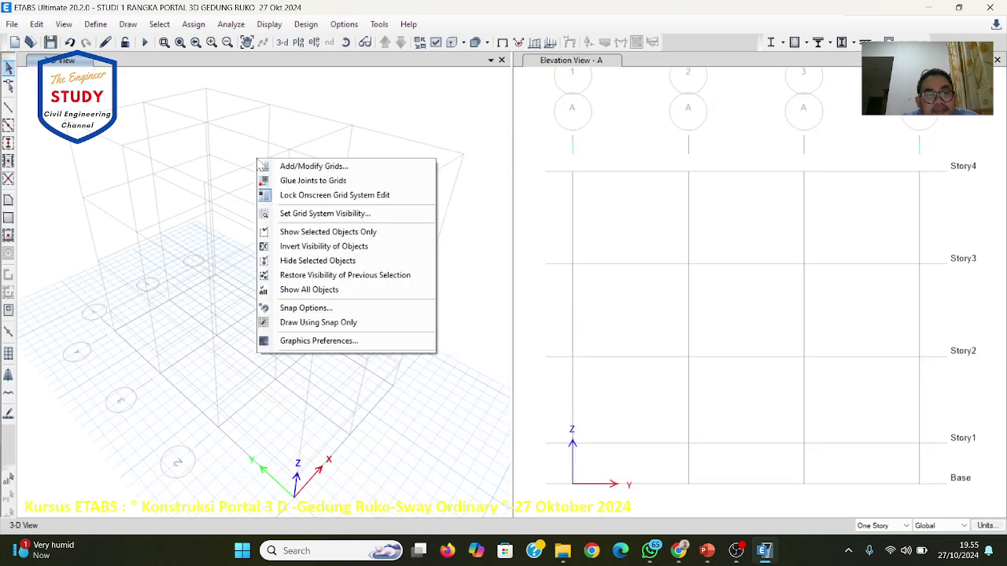
{"action": "left_click", "coordinate": [275, 166]}
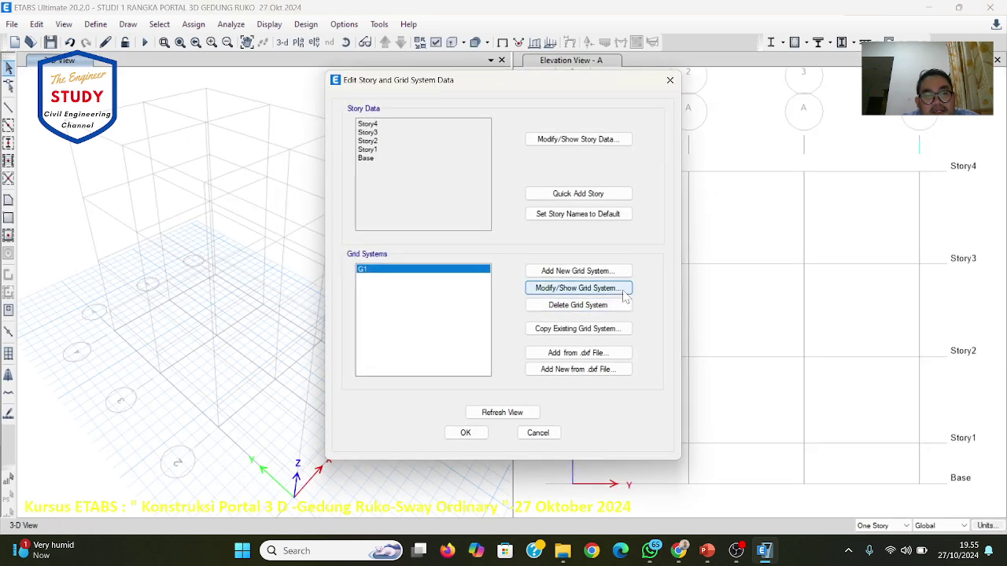
{"action": "left_click", "coordinate": [586, 292]}
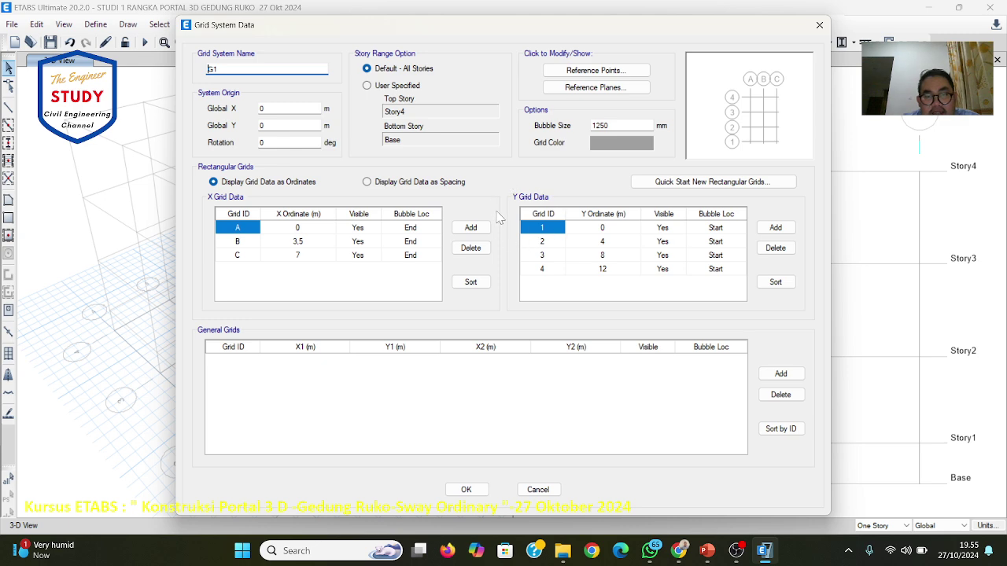
{"action": "left_click", "coordinate": [706, 551]}
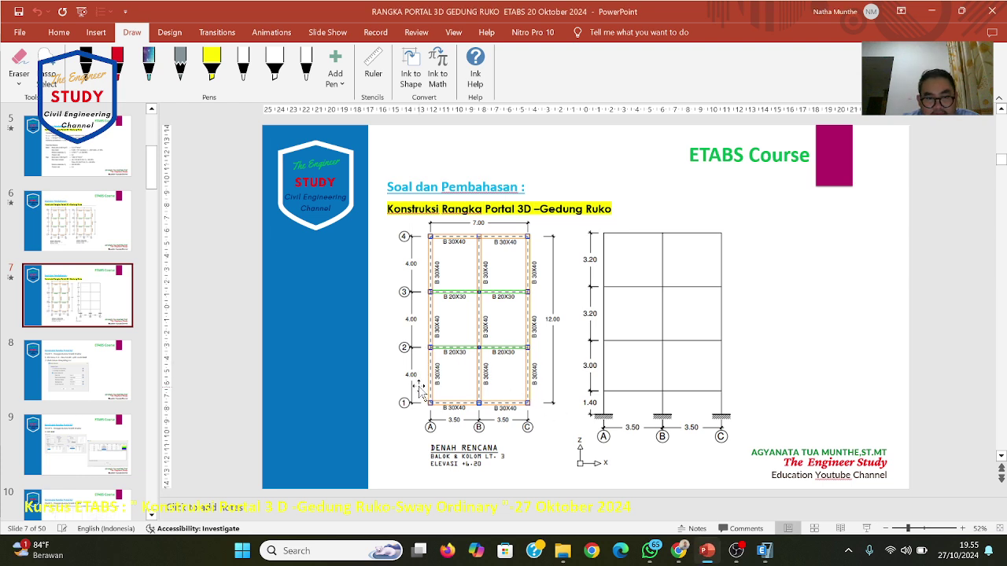
{"action": "left_click", "coordinate": [761, 551]}
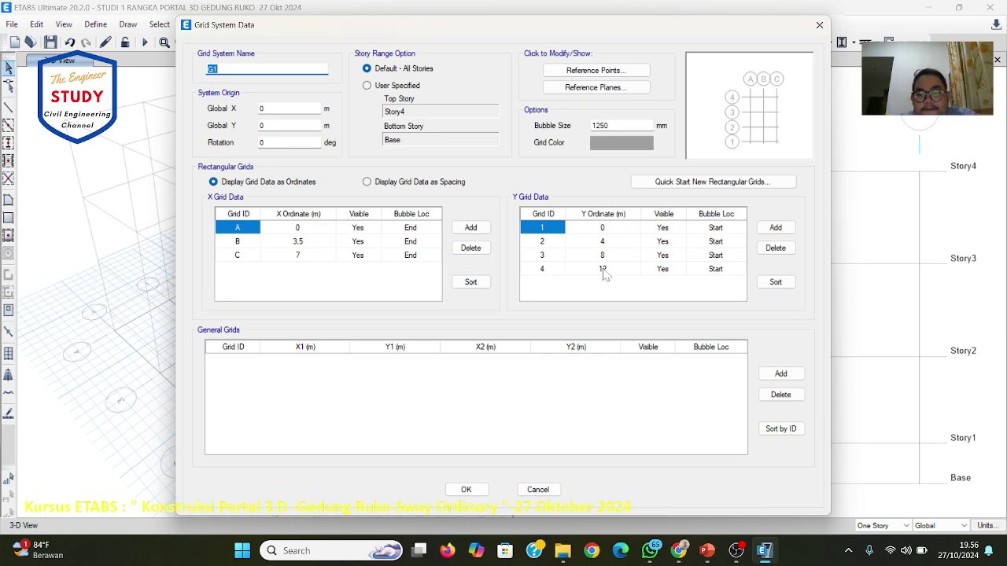
{"action": "left_click", "coordinate": [466, 489]}
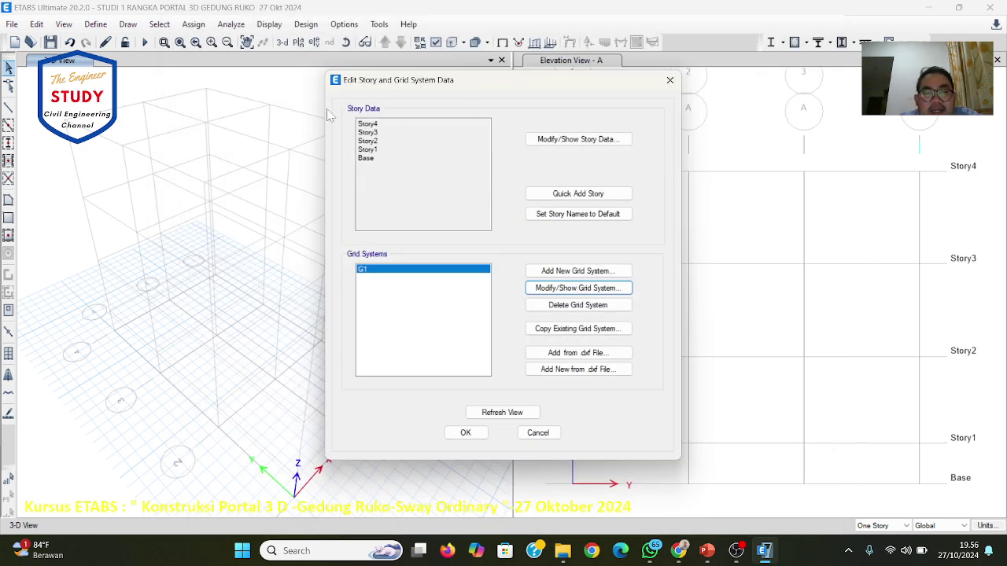
Step: Examine the story data's heights and elevations from Base up to Story4, and close the story and grid settings
{"action": "left_click", "coordinate": [548, 141]}
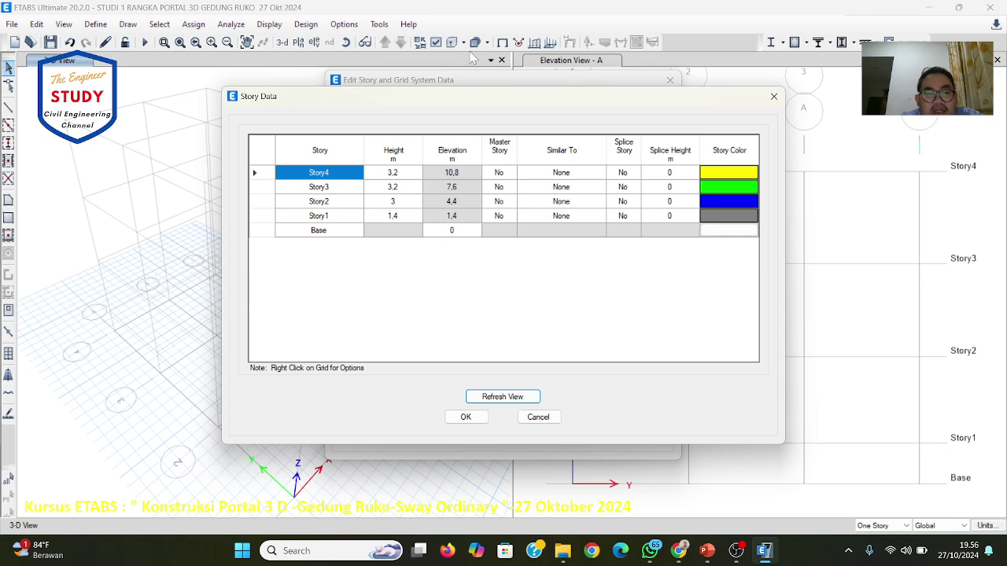
{"action": "left_click", "coordinate": [325, 234]}
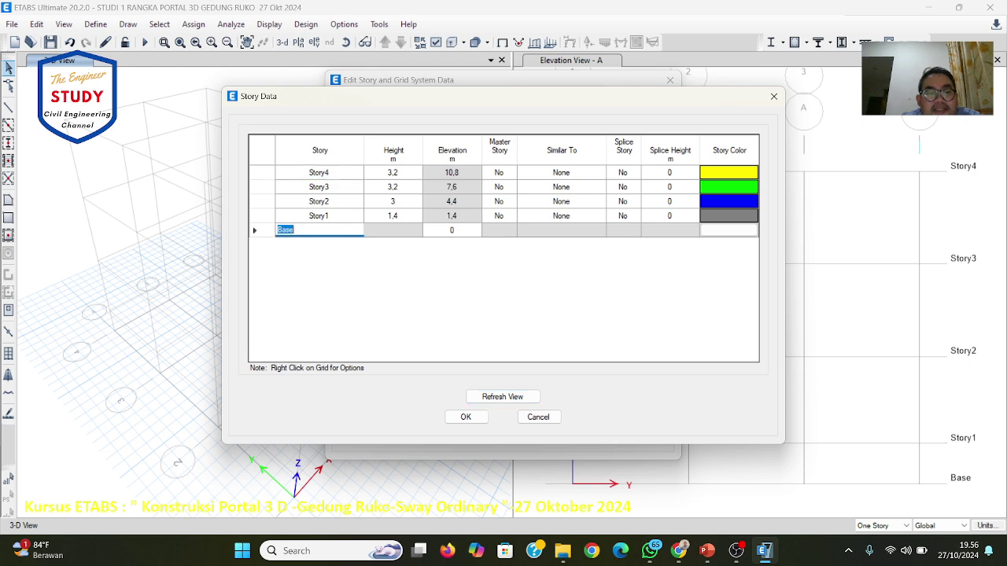
{"action": "left_click", "coordinate": [453, 236]}
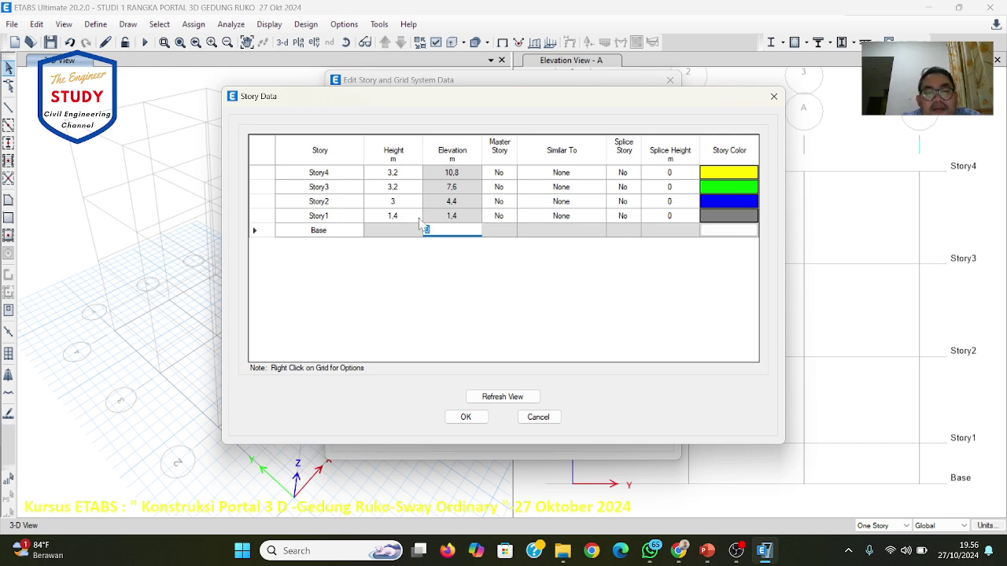
{"action": "left_click", "coordinate": [463, 220]}
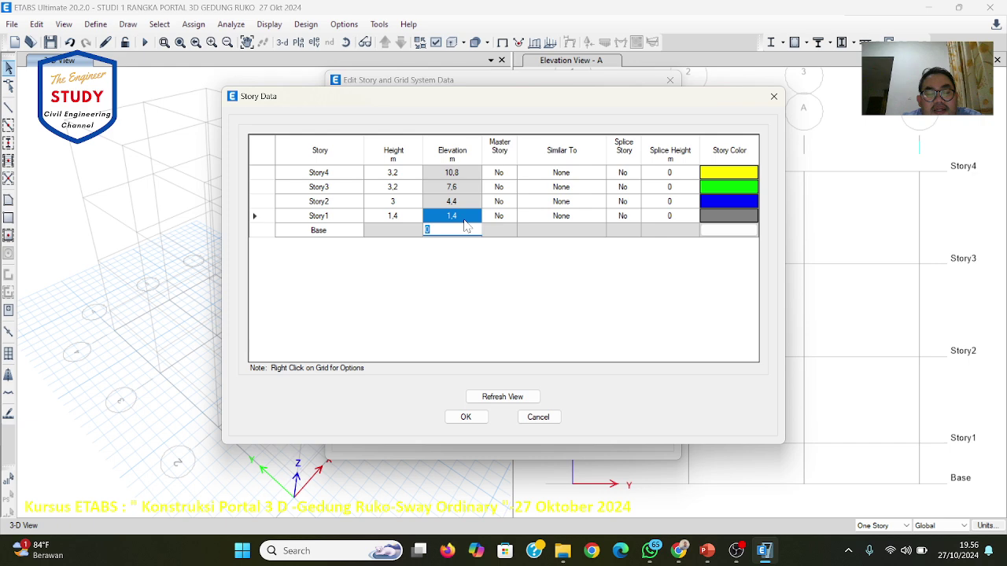
{"action": "left_click", "coordinate": [407, 217]}
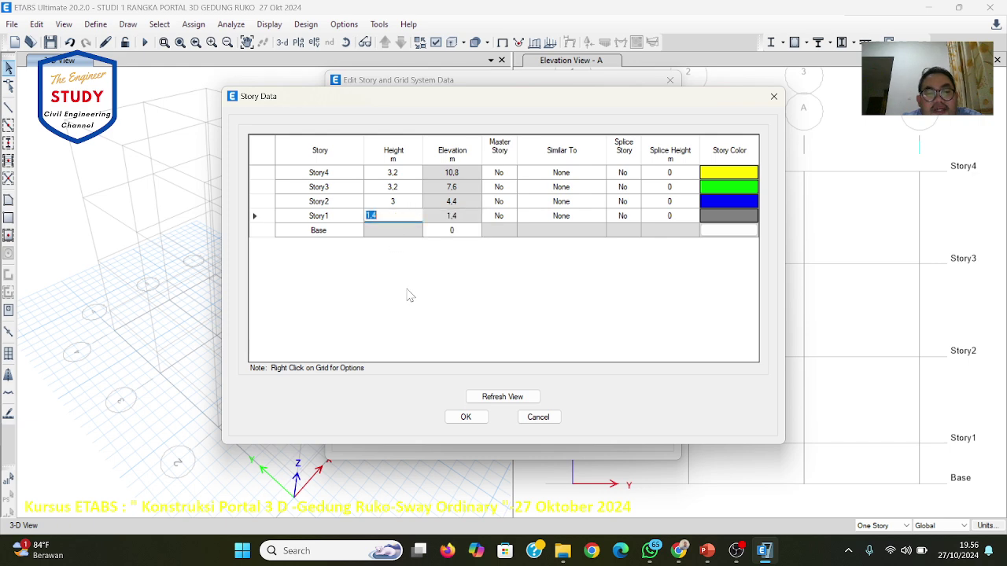
{"action": "left_click", "coordinate": [405, 202]}
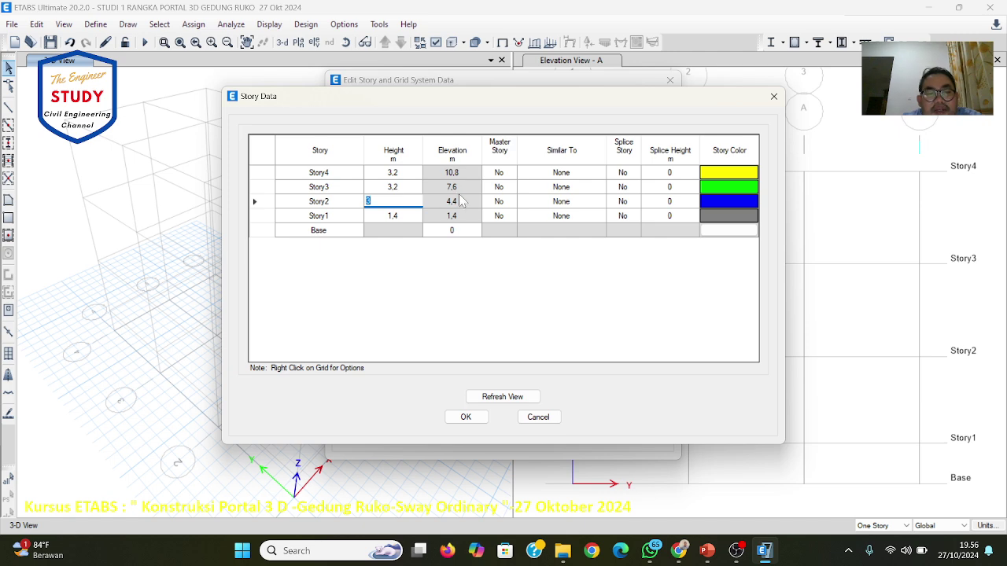
{"action": "left_click", "coordinate": [397, 187]}
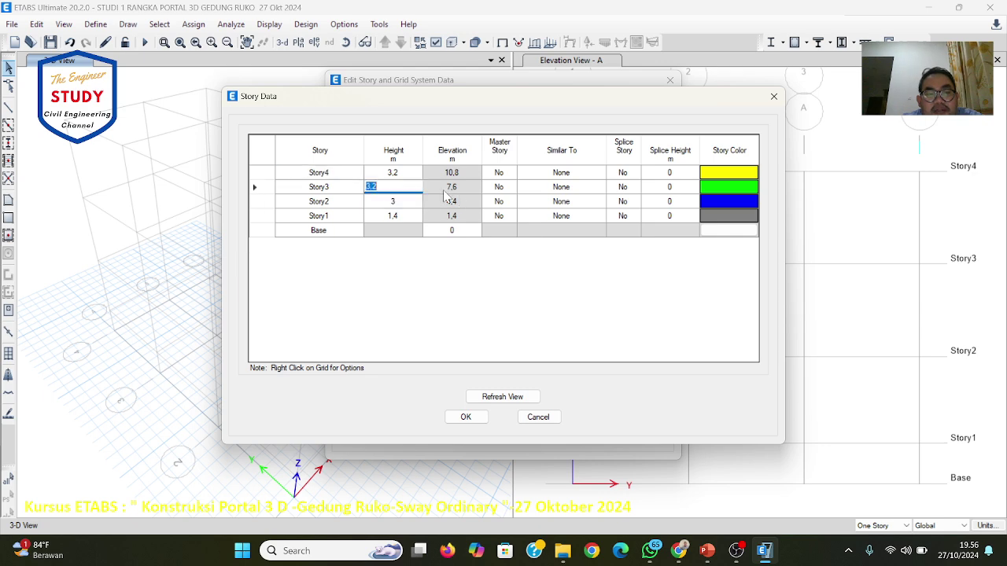
{"action": "left_click", "coordinate": [396, 173]}
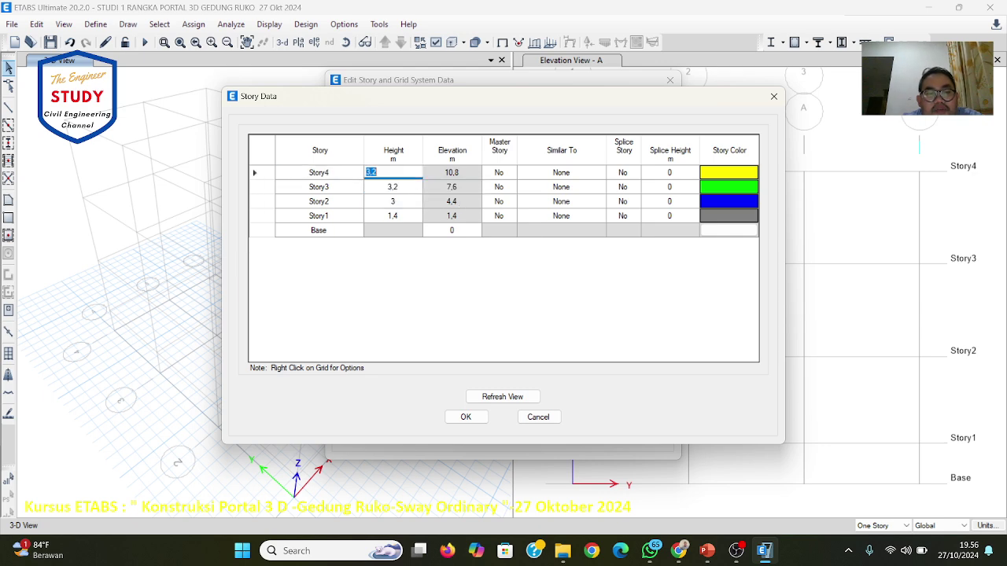
{"action": "left_click", "coordinate": [460, 179]}
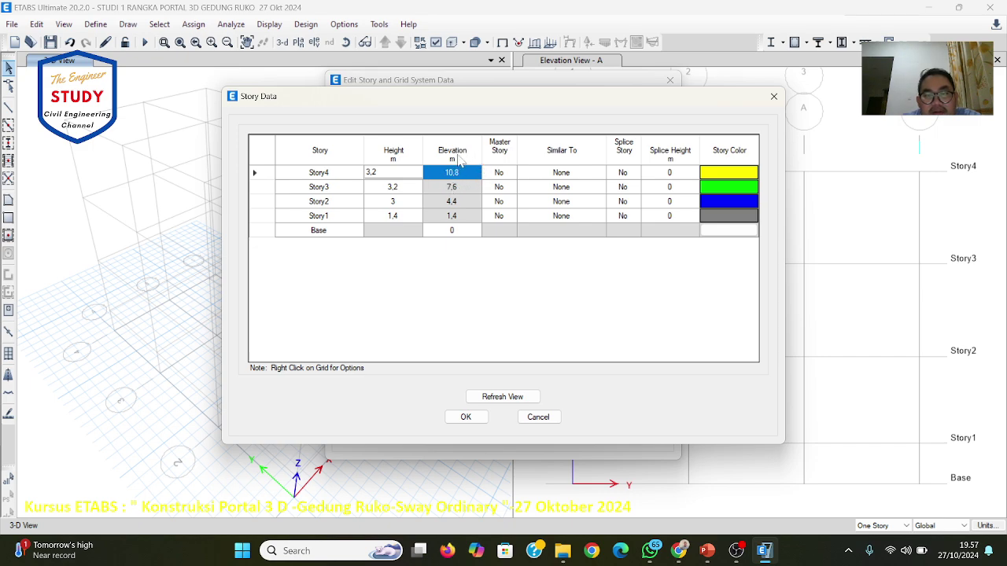
{"action": "left_click", "coordinate": [466, 417]}
{"action": "left_click", "coordinate": [468, 425]}
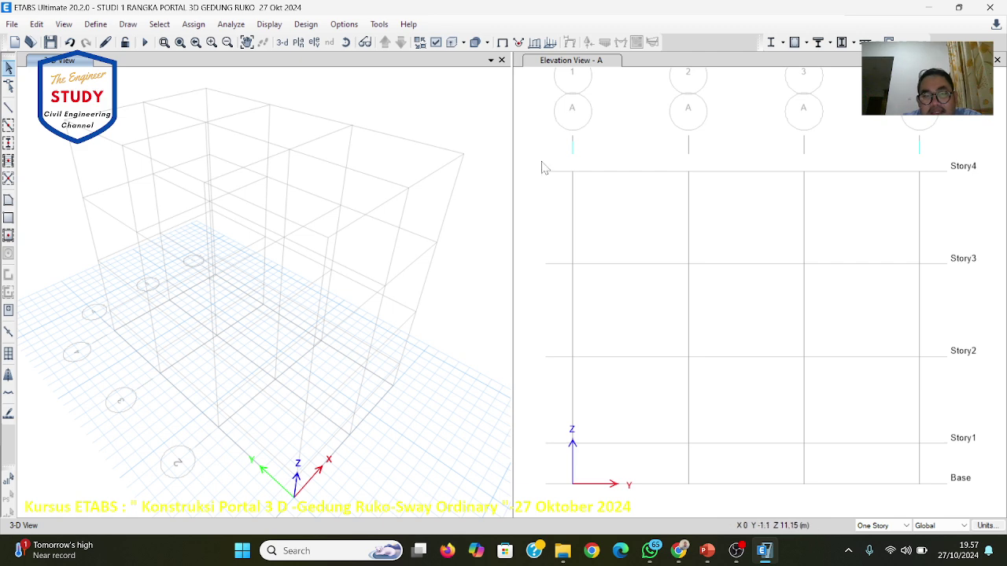
Step: Change the Elevation View - A window to a 3D view
{"action": "left_click", "coordinate": [582, 118]}
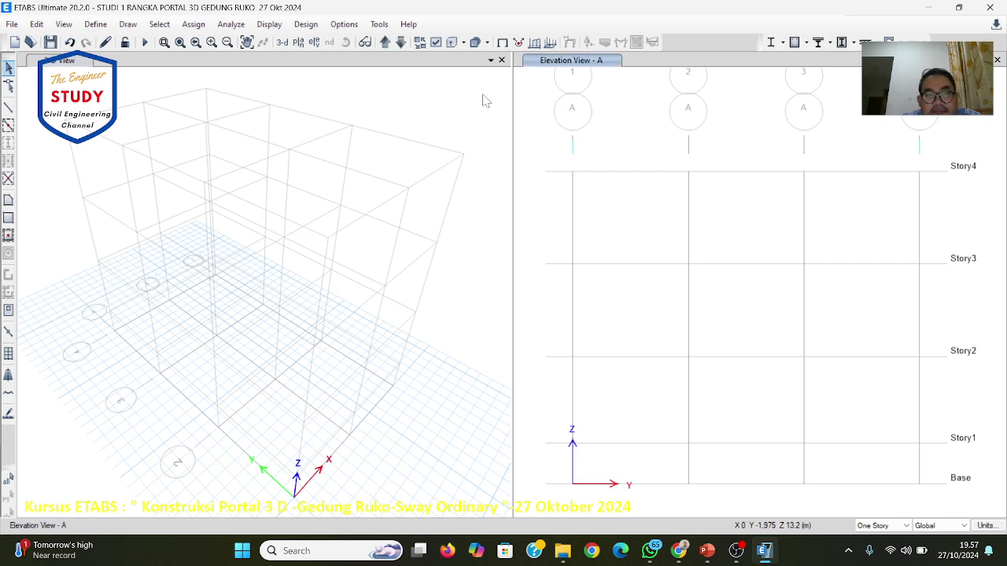
{"action": "left_click", "coordinate": [282, 44]}
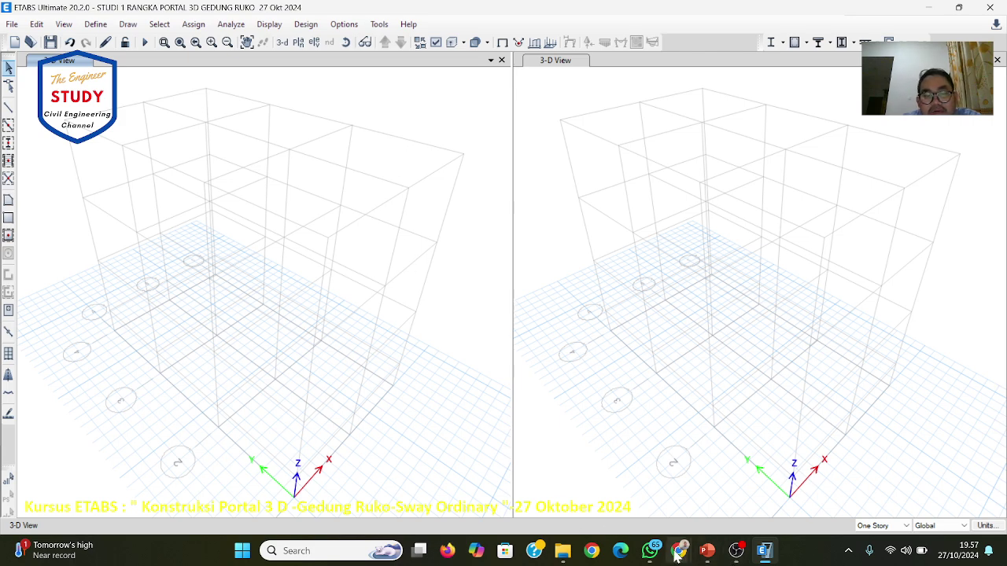
Step: Switch to PowerPoint to check slide 10's plan and 3D views of the grid model, and return to ETABS
{"action": "left_click", "coordinate": [760, 556]}
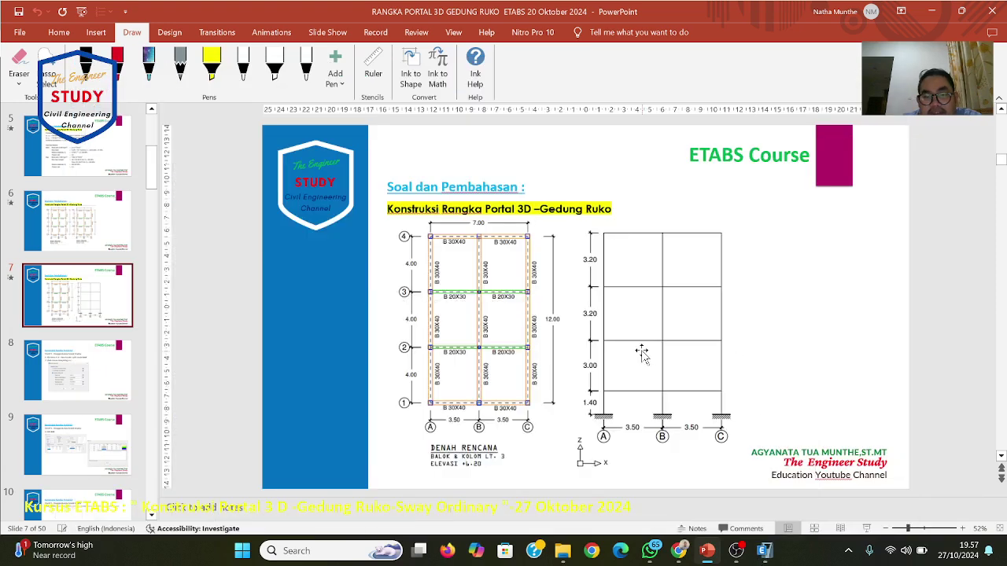
{"action": "scroll", "coordinate": [641, 354], "scroll_direction": "down", "scroll_amount": 1}
{"action": "scroll", "coordinate": [641, 353], "scroll_direction": "down", "scroll_amount": 2}
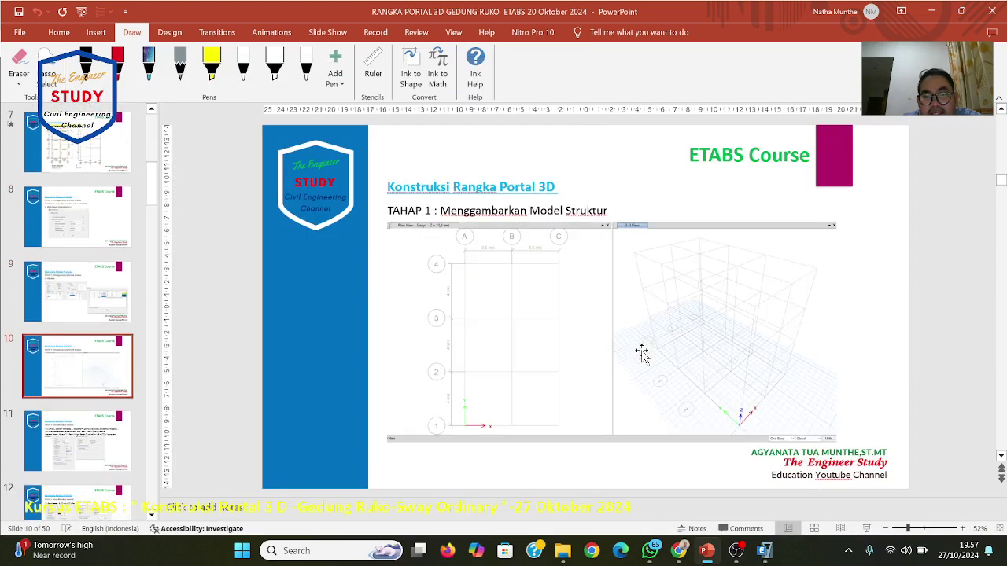
{"action": "scroll", "coordinate": [641, 354], "scroll_direction": "up", "scroll_amount": 1}
{"action": "scroll", "coordinate": [641, 354], "scroll_direction": "down", "scroll_amount": 1}
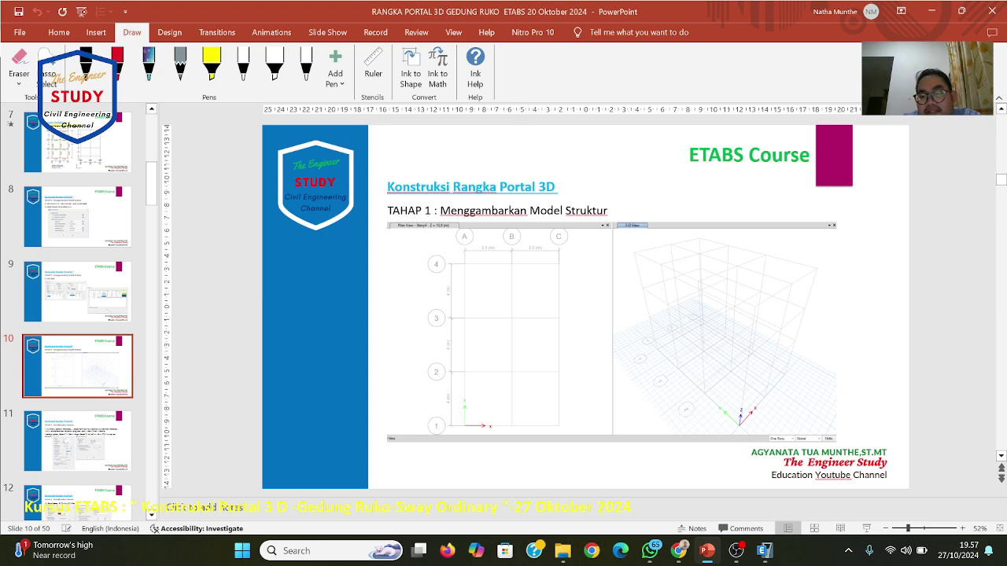
{"action": "left_click", "coordinate": [764, 551]}
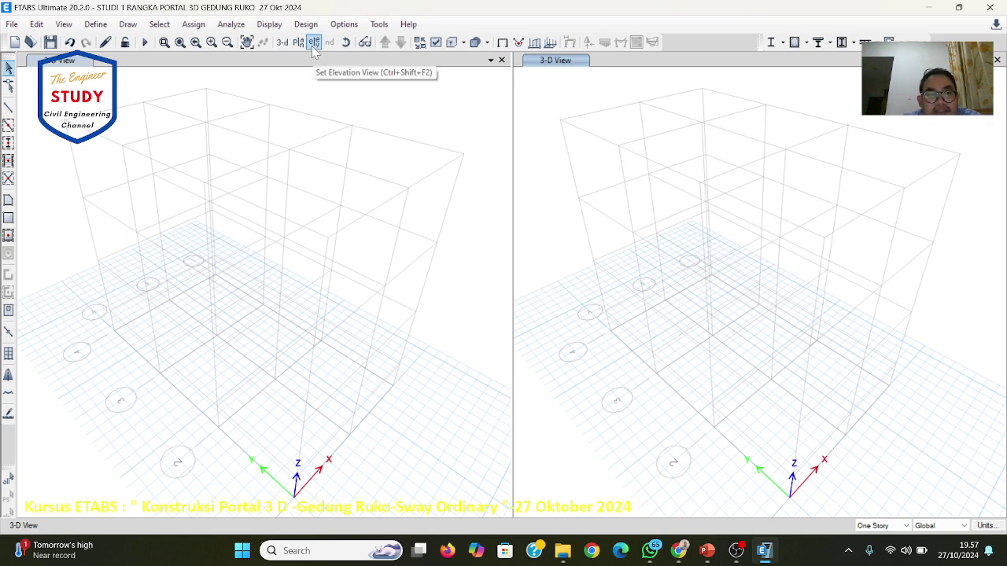
Step: Display the plan view of the Base level in the second view window, and return that window to the 3D view
{"action": "left_click", "coordinate": [313, 43]}
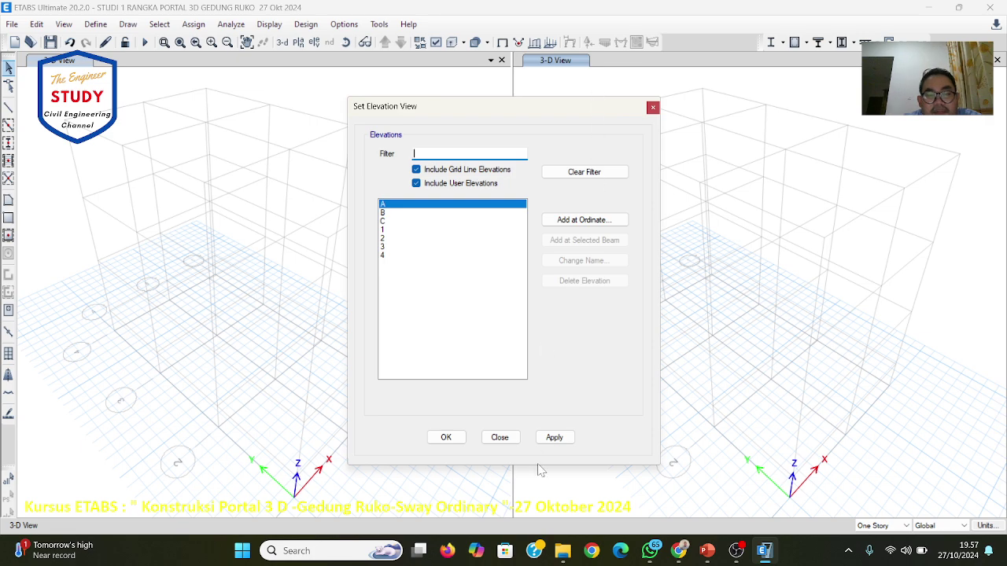
{"action": "left_click", "coordinate": [499, 437]}
{"action": "left_click", "coordinate": [298, 42]}
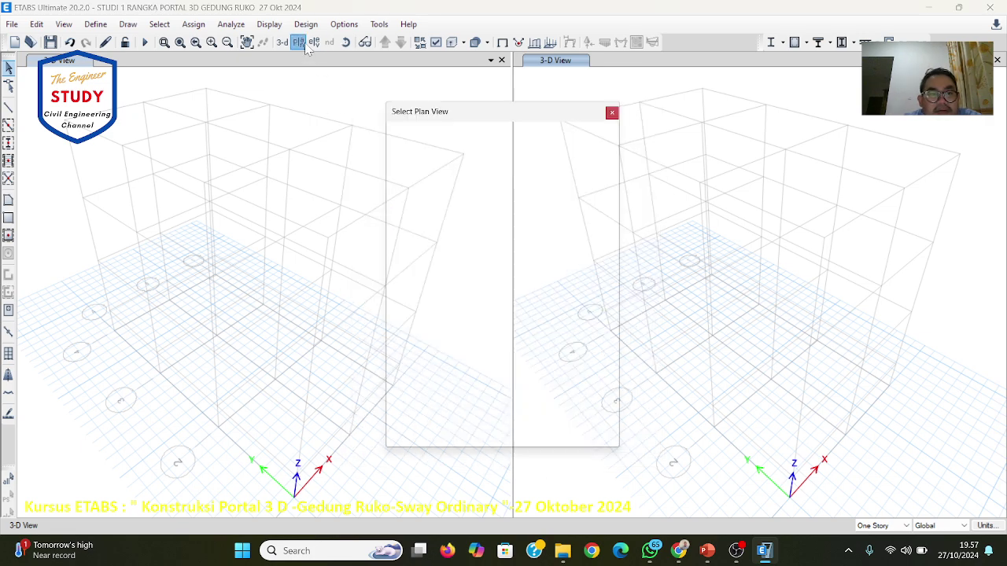
{"action": "left_click", "coordinate": [445, 269]}
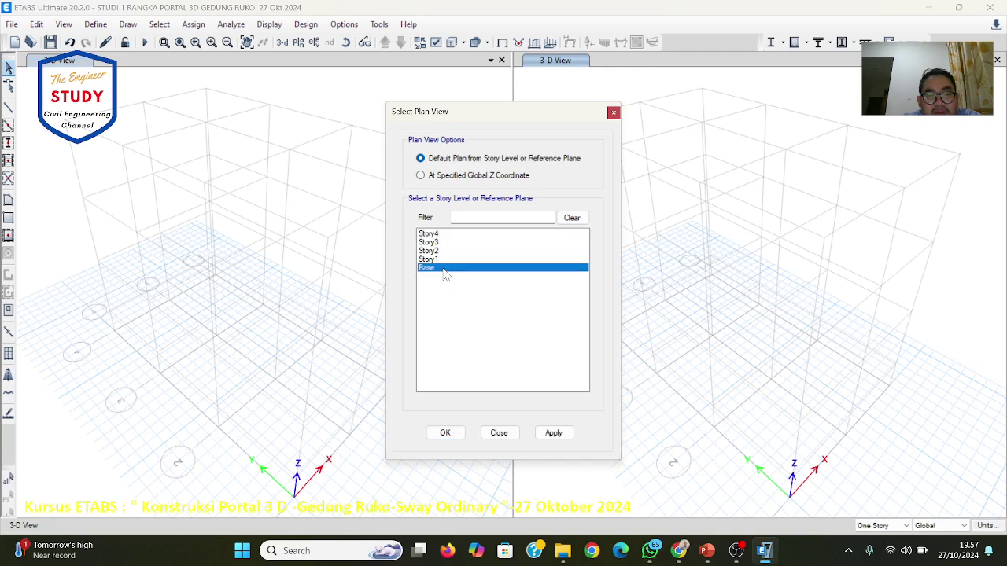
{"action": "left_click", "coordinate": [552, 434]}
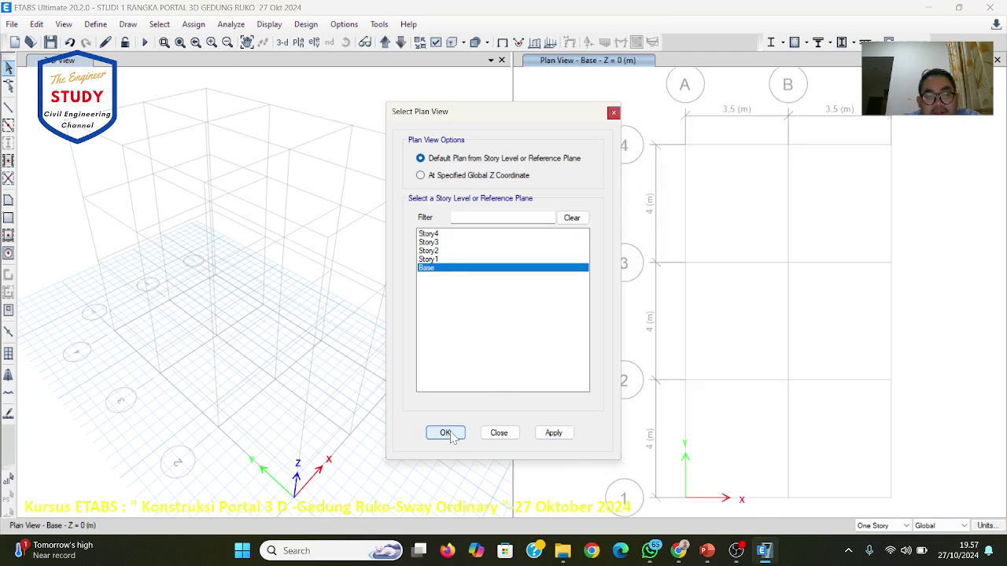
{"action": "left_click", "coordinate": [445, 433]}
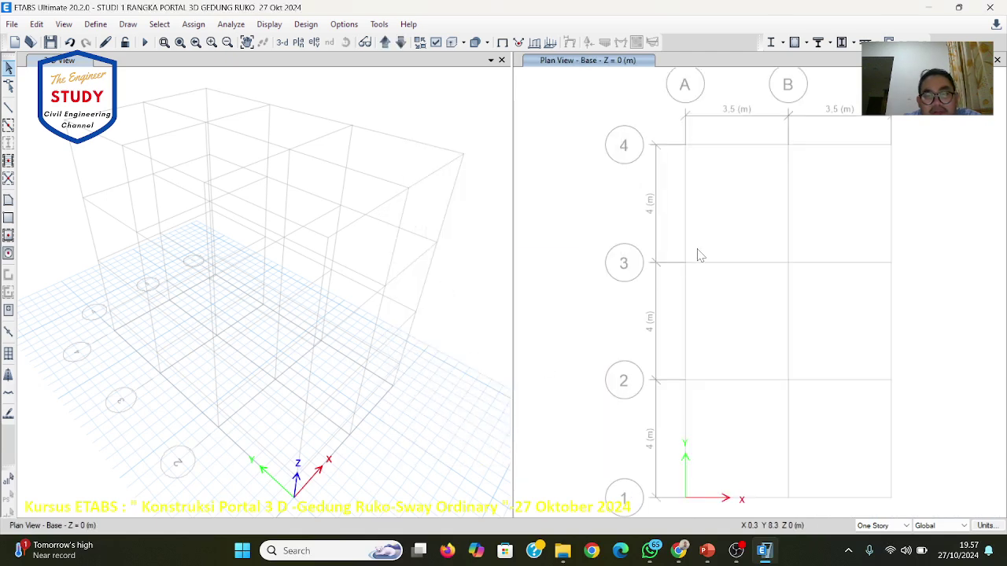
{"action": "left_click", "coordinate": [282, 42]}
{"action": "left_click", "coordinate": [400, 153]}
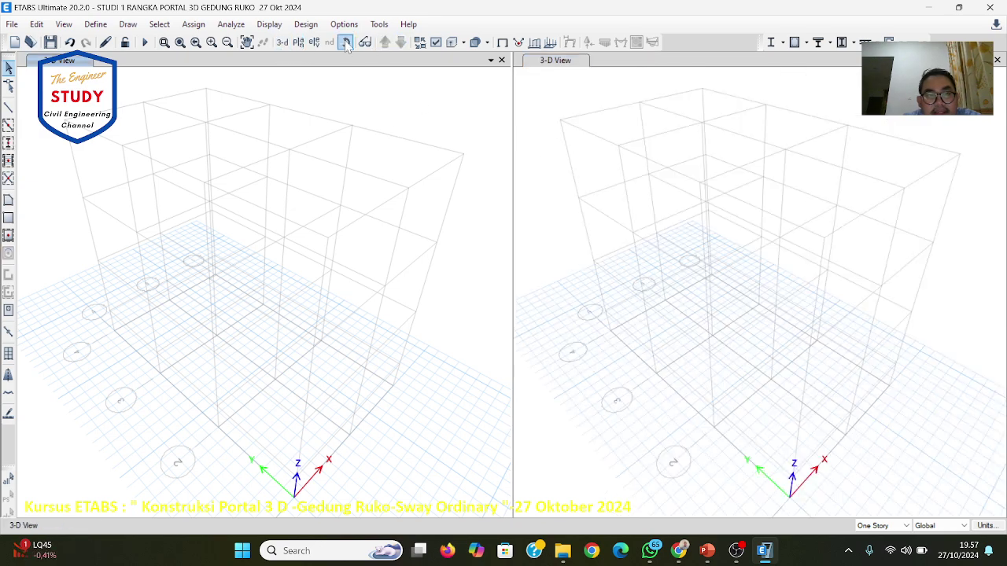
Step: Display the plan view of the Base level in the first view window
{"action": "left_click", "coordinate": [298, 41]}
{"action": "left_click", "coordinate": [421, 268]}
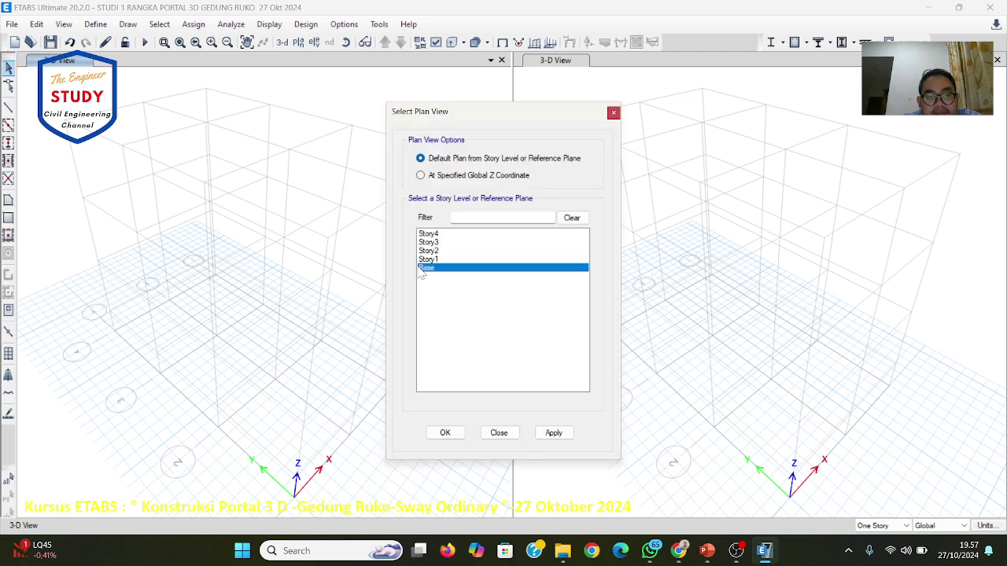
{"action": "left_click", "coordinate": [445, 433]}
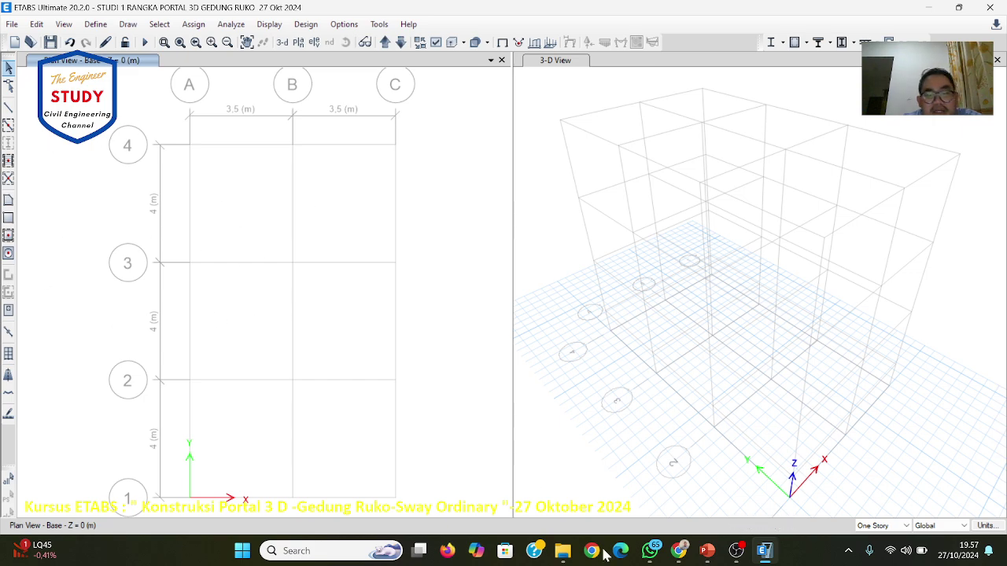
Step: Switch to PowerPoint to review slides 10 and 11 on the grid model and the 21 MPa concrete material, and return to ETABS
{"action": "left_click", "coordinate": [707, 551]}
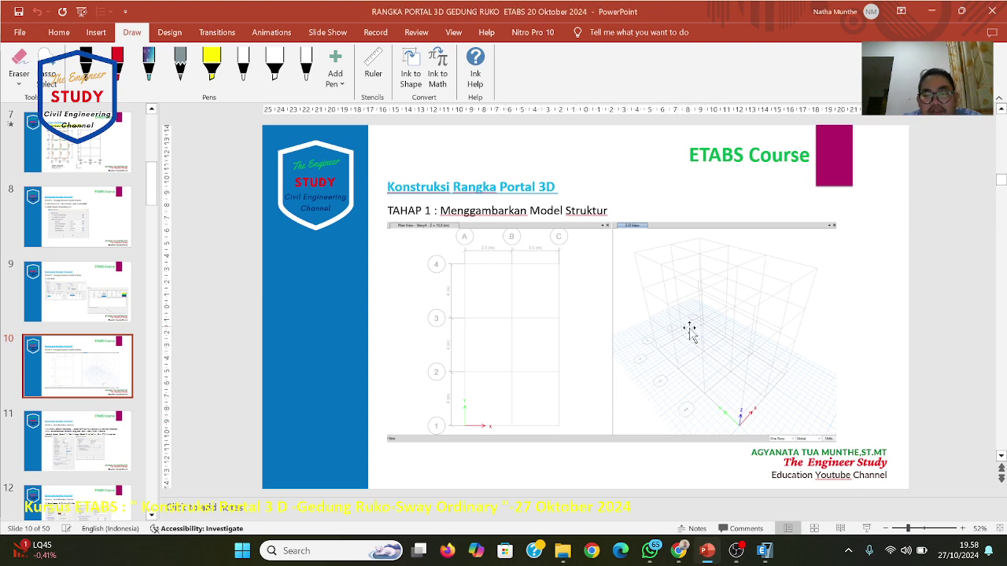
{"action": "scroll", "coordinate": [715, 332], "scroll_direction": "down", "scroll_amount": 1}
{"action": "scroll", "coordinate": [717, 334], "scroll_direction": "up", "scroll_amount": 1}
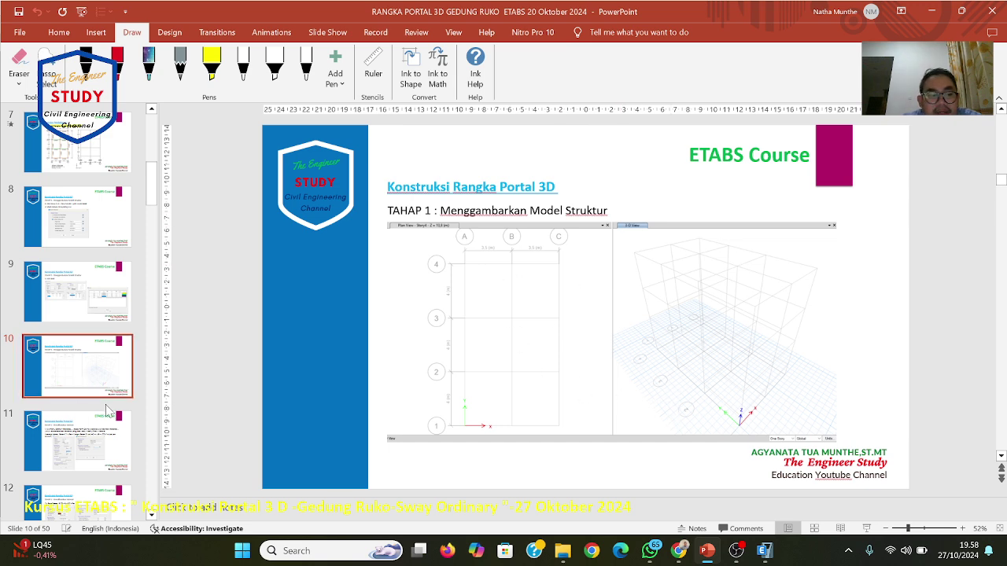
{"action": "scroll", "coordinate": [707, 435], "scroll_direction": "down", "scroll_amount": 1}
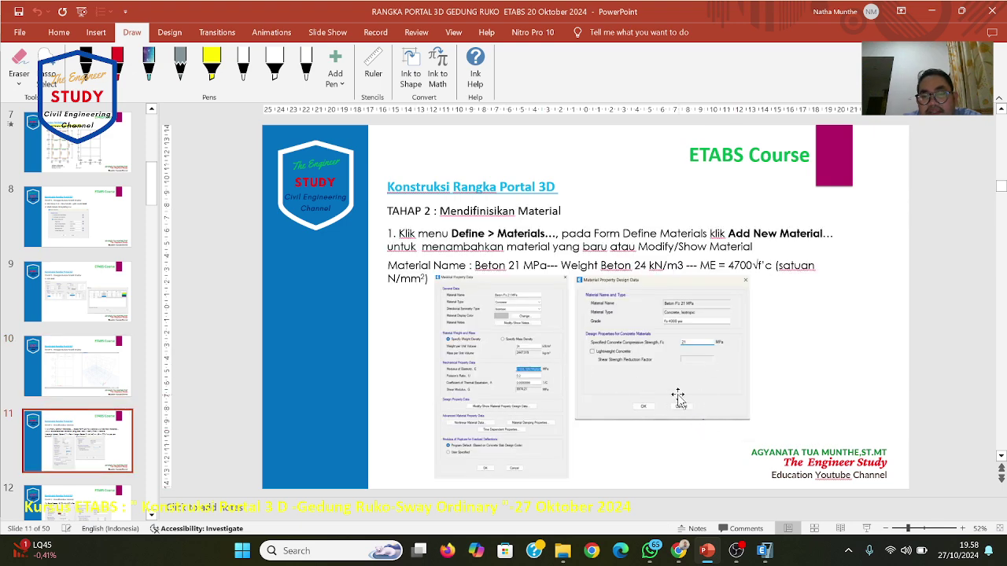
{"action": "left_click", "coordinate": [866, 528]}
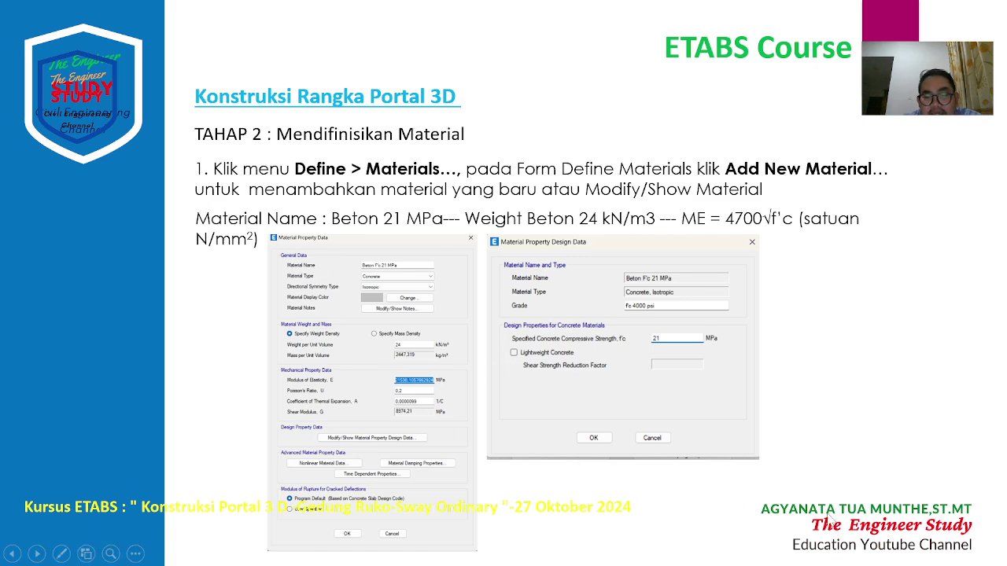
{"action": "key", "text": "Escape"}
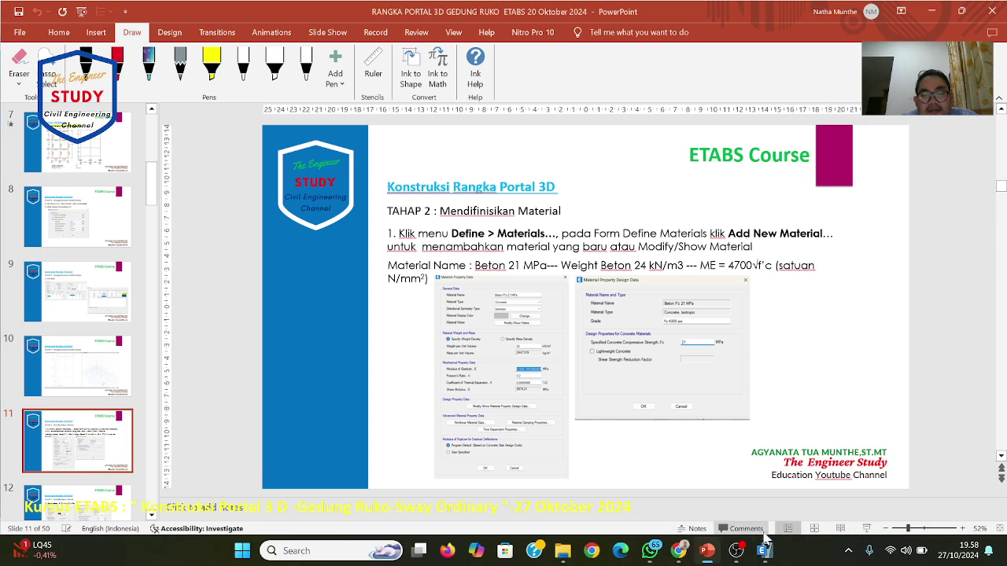
{"action": "left_click", "coordinate": [765, 551]}
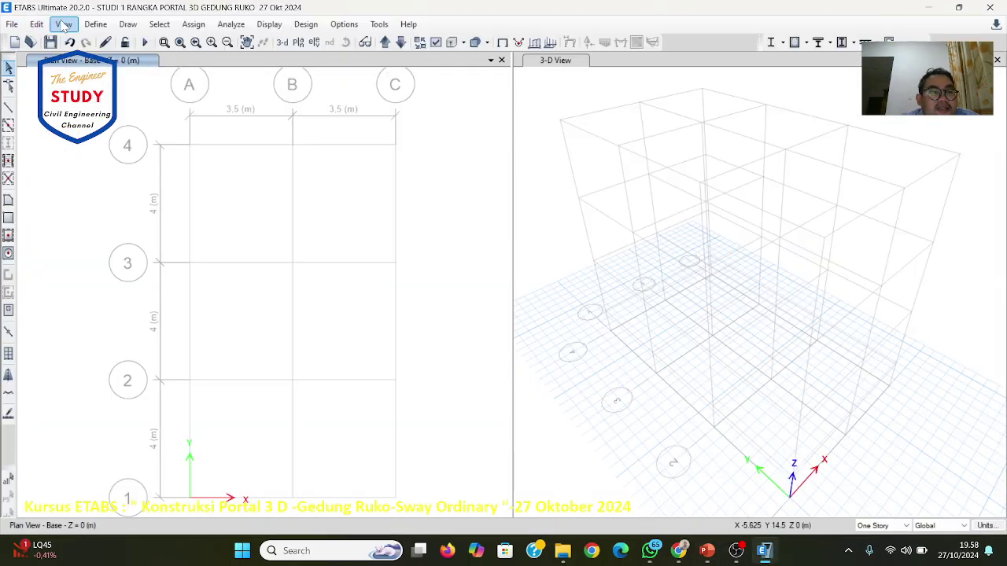
Step: Compare the Beton F'c 21 MPa material with slide 11 in PowerPoint and set its modulus of elasticity to 4700*SQR(21) MPa in ETABS
{"action": "left_click", "coordinate": [95, 24]}
{"action": "left_click", "coordinate": [91, 39]}
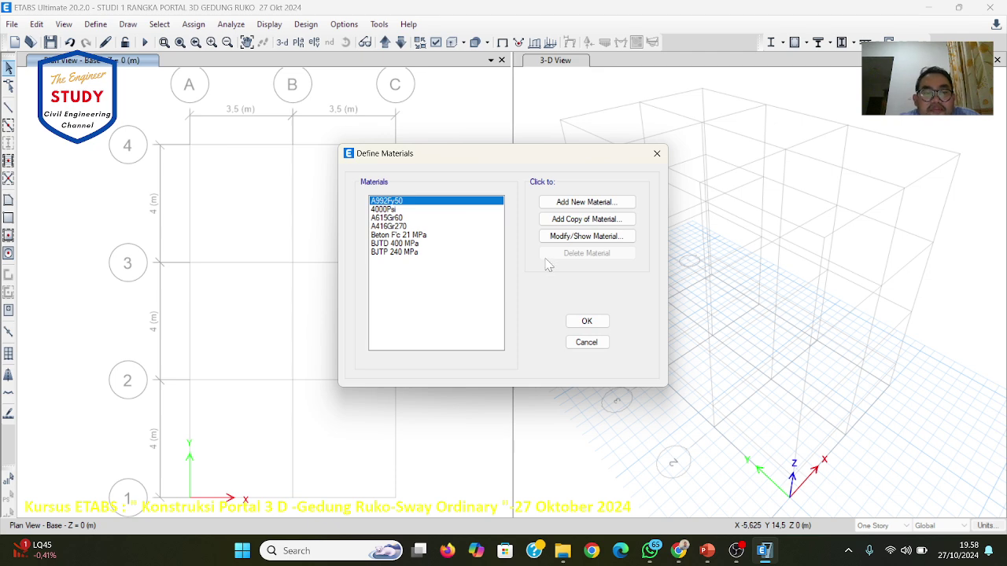
{"action": "left_click", "coordinate": [407, 209]}
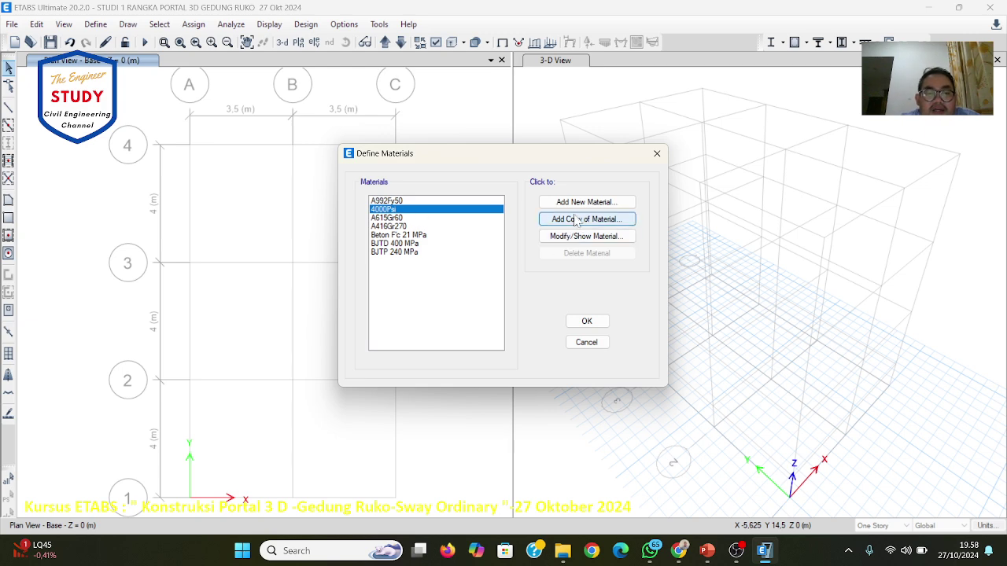
{"action": "left_click", "coordinate": [453, 235]}
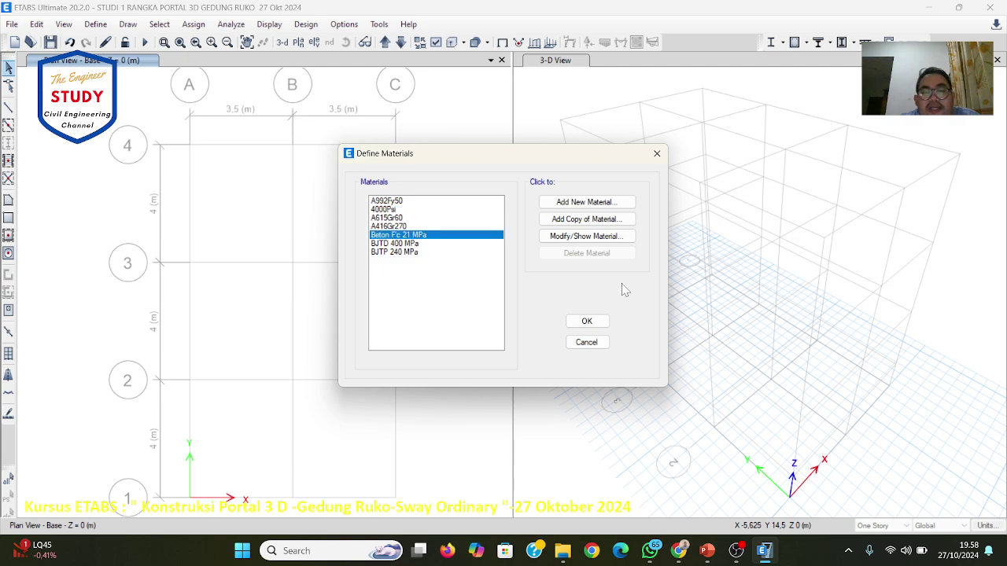
{"action": "left_click", "coordinate": [586, 236]}
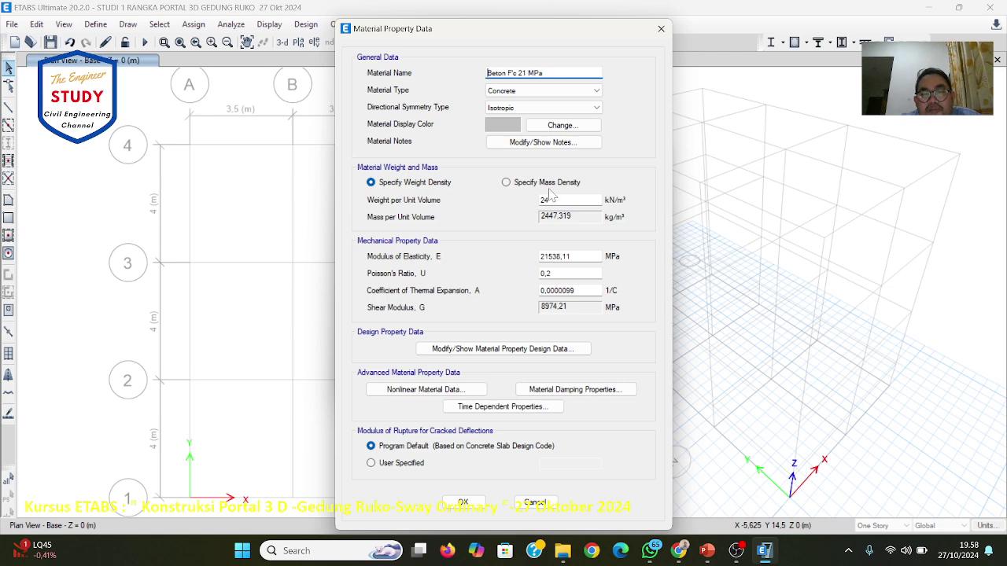
{"action": "left_click", "coordinate": [711, 554]}
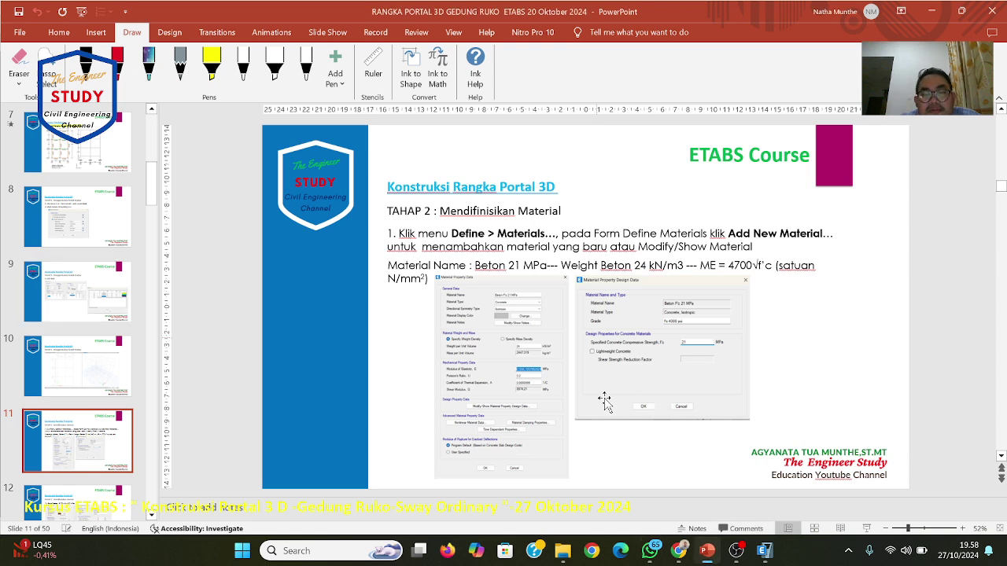
{"action": "left_click", "coordinate": [764, 551]}
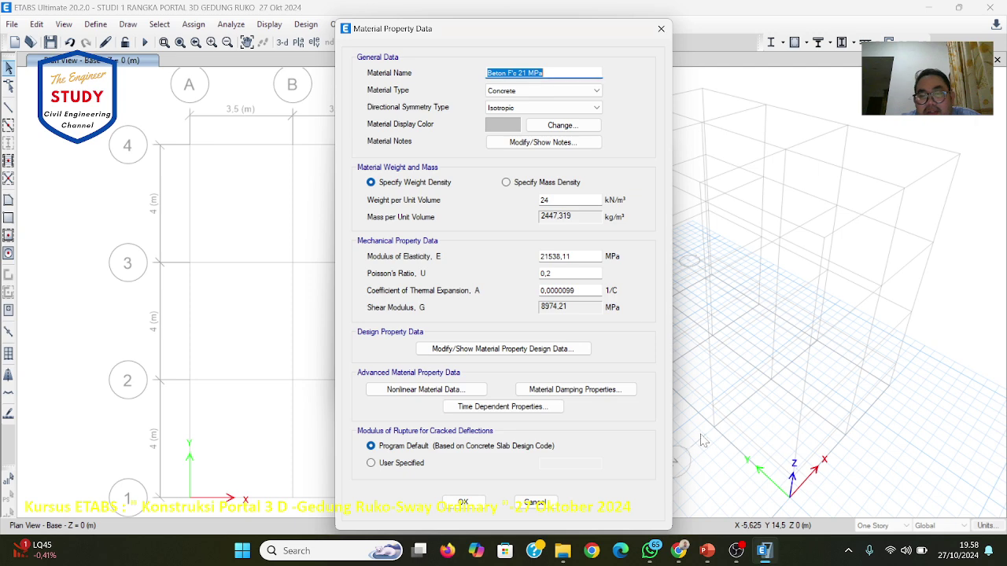
{"action": "left_click", "coordinate": [572, 257]}
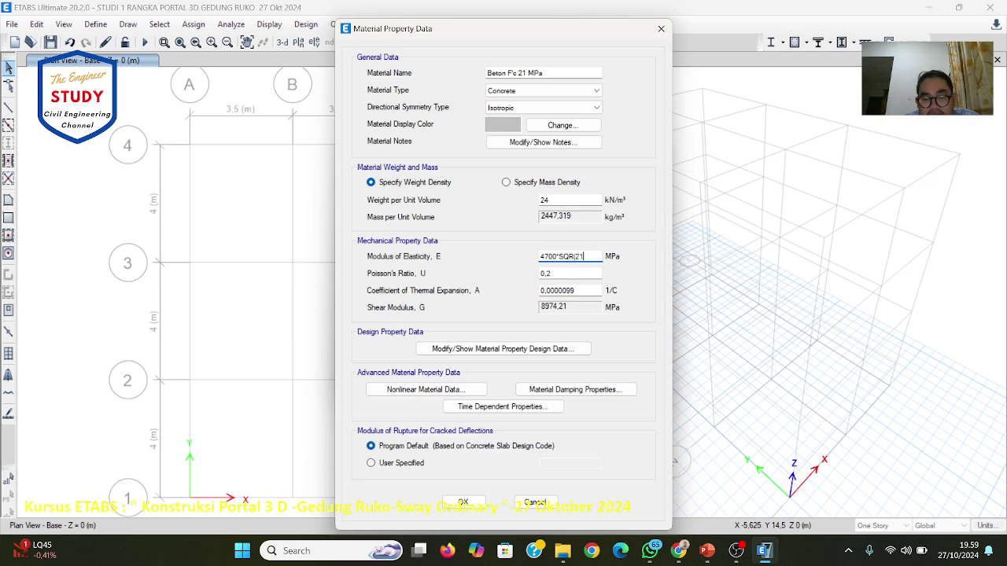
{"action": "key", "text": "Return"}
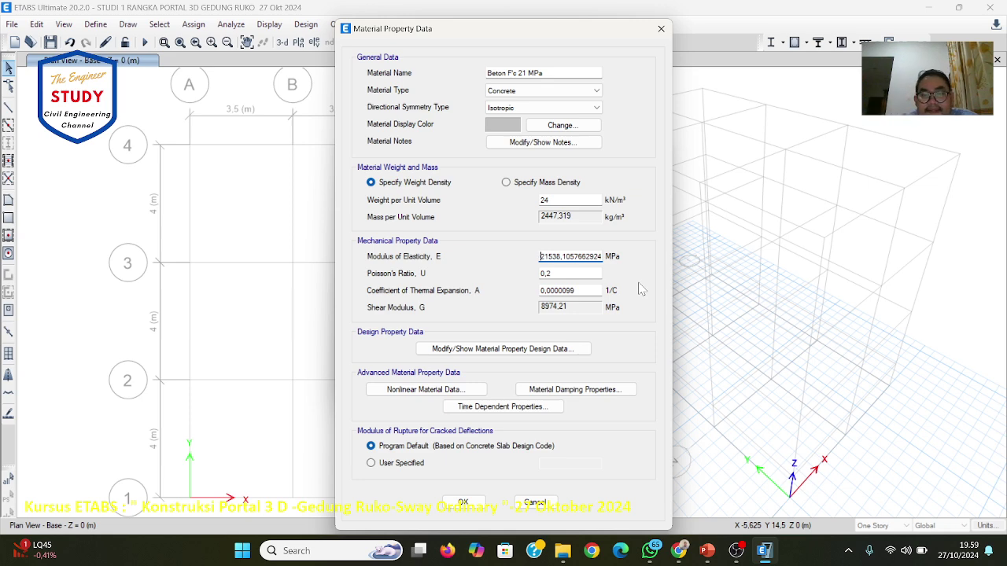
Step: Check the specified compressive strength in the design data of Beton F'c 21 MPa, and accept the material's properties
{"action": "left_click", "coordinate": [489, 350]}
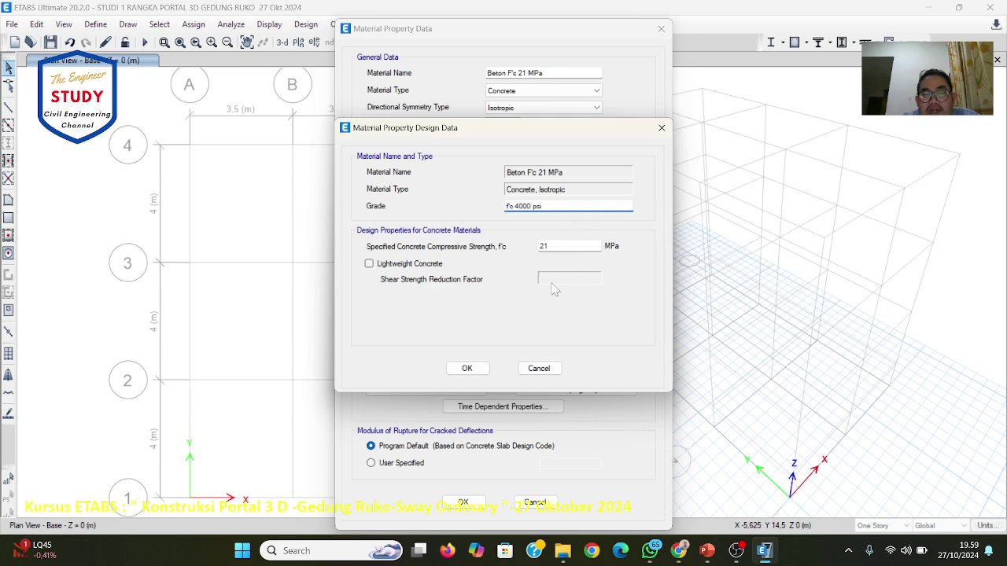
{"action": "left_click", "coordinate": [487, 371]}
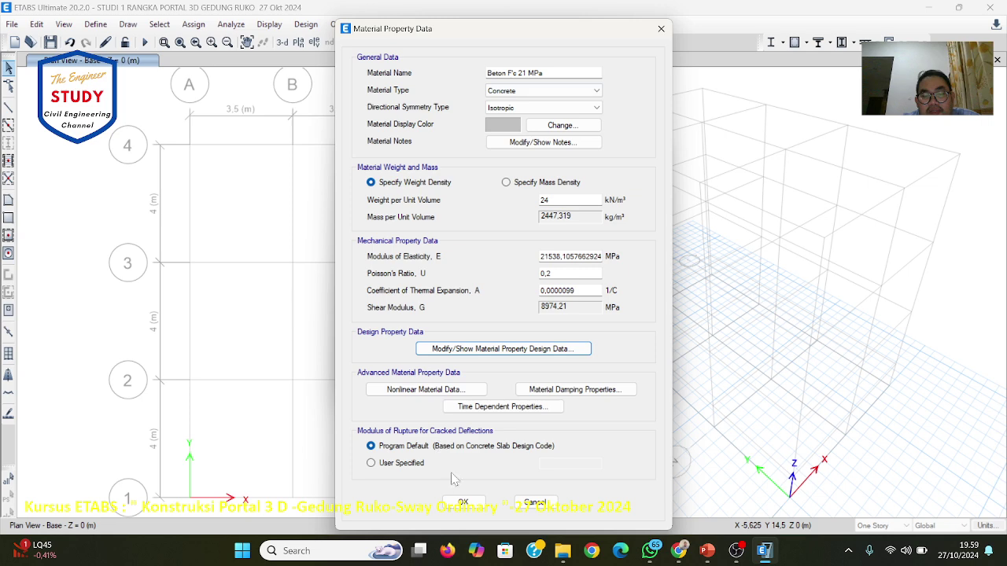
{"action": "left_click", "coordinate": [463, 504]}
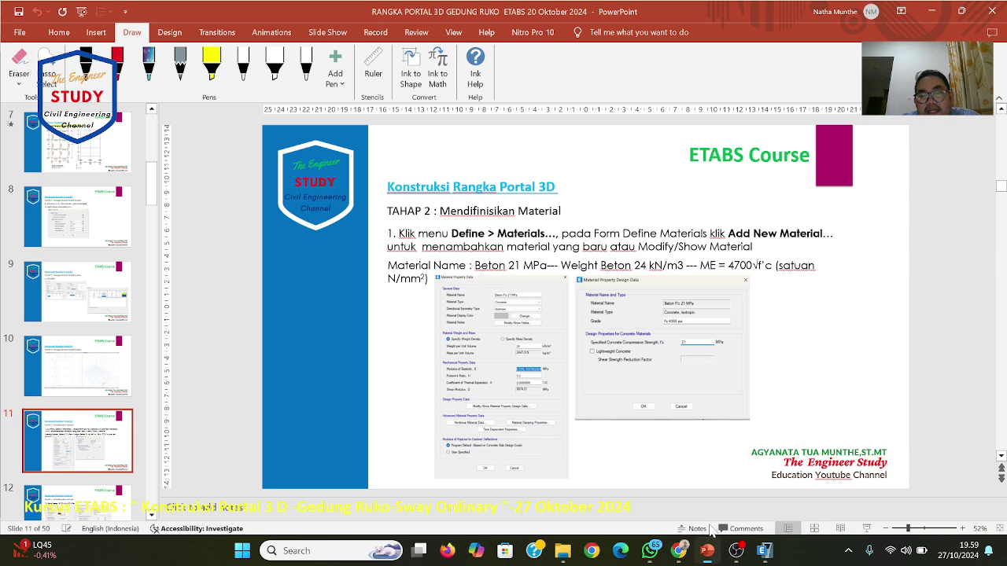
Step: Switch to PowerPoint to review slide 12's BJTD 400 MPa rebar properties, and return to the ETABS material definitions
{"action": "left_click", "coordinate": [706, 550]}
{"action": "scroll", "coordinate": [753, 399], "scroll_direction": "up", "scroll_amount": 1}
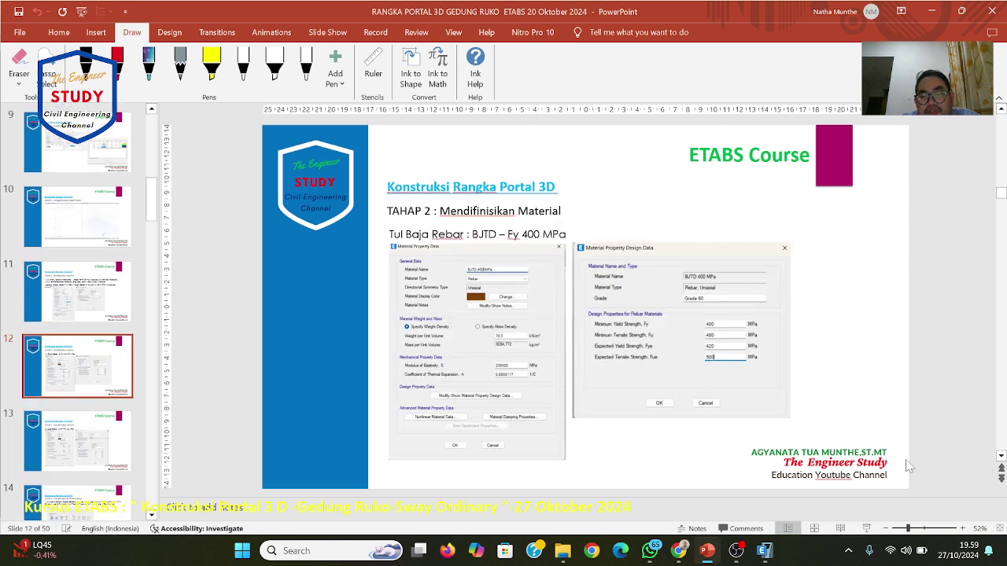
{"action": "left_click", "coordinate": [867, 529]}
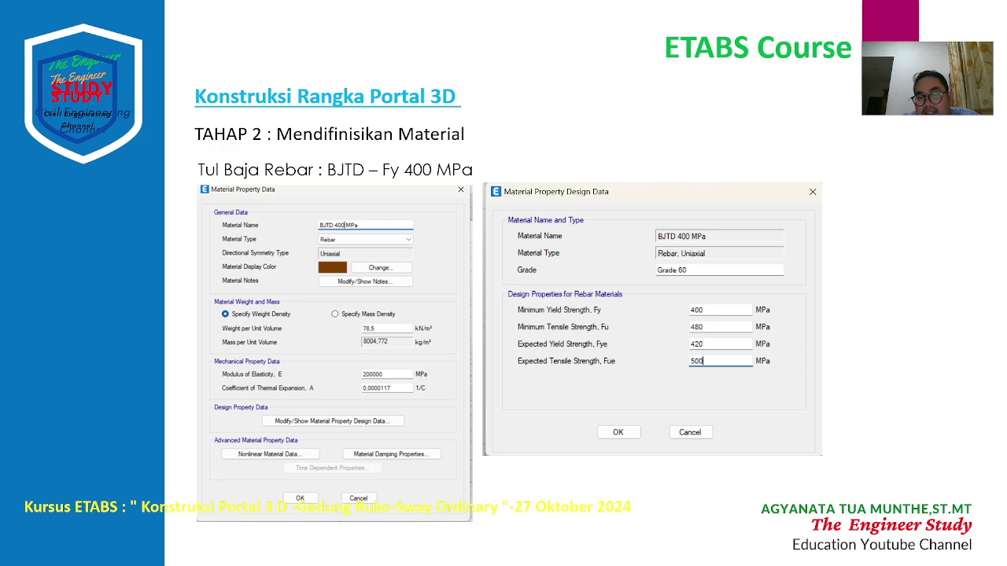
{"action": "key", "text": "Escape"}
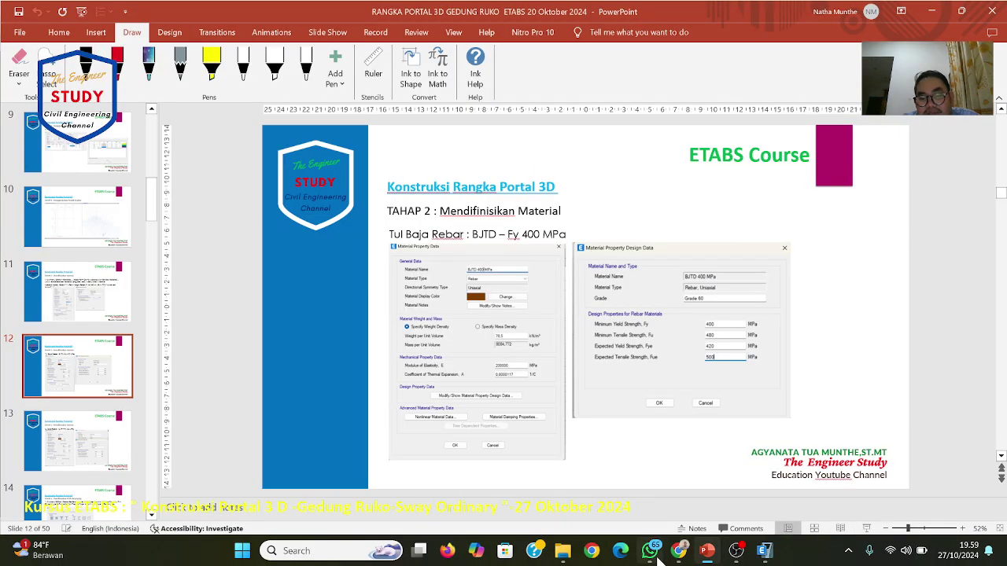
{"action": "left_click", "coordinate": [706, 553]}
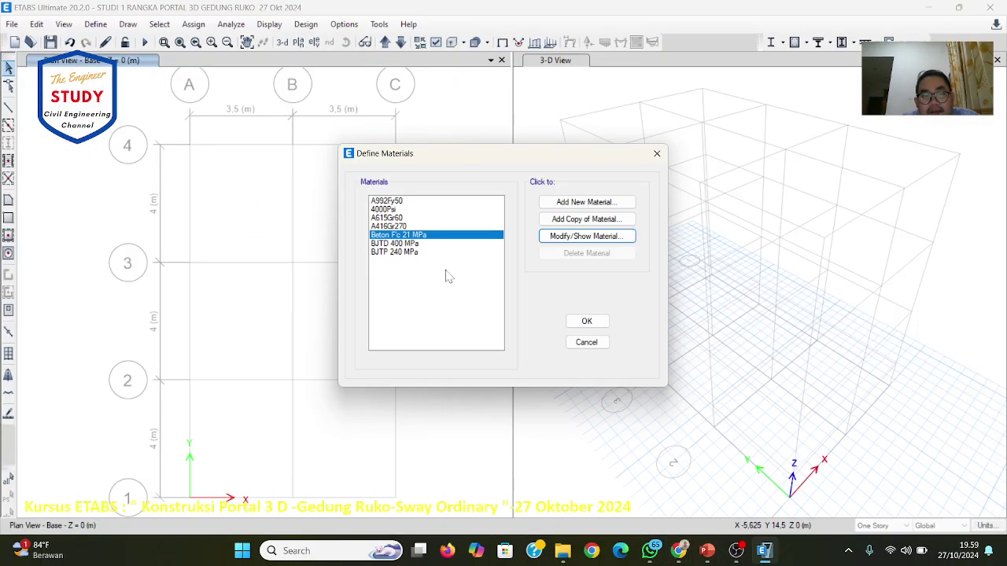
Step: Open the properties of the BJTD 400 MPa material and set its material type to Rebar
{"action": "left_click", "coordinate": [401, 202]}
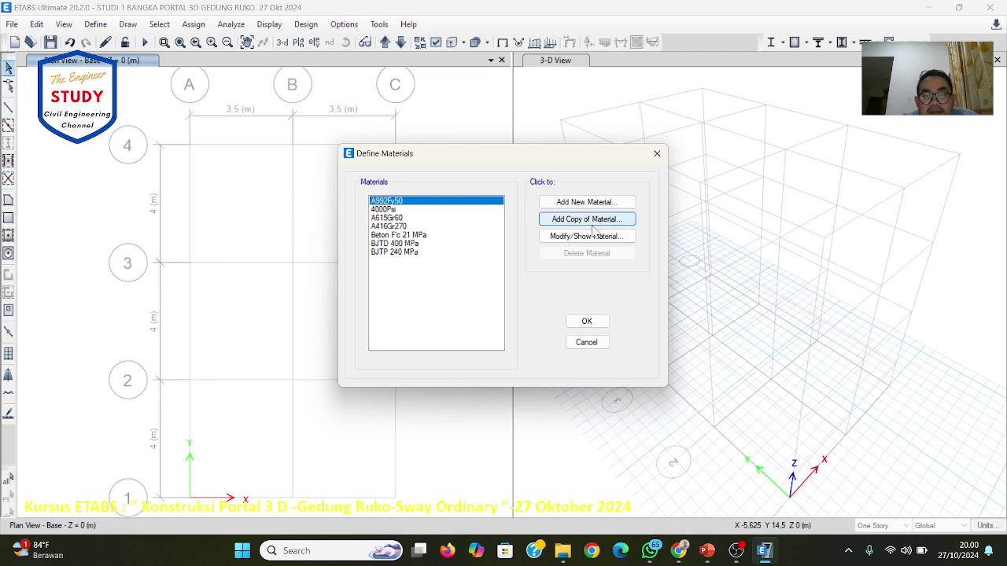
{"action": "left_click", "coordinate": [422, 244]}
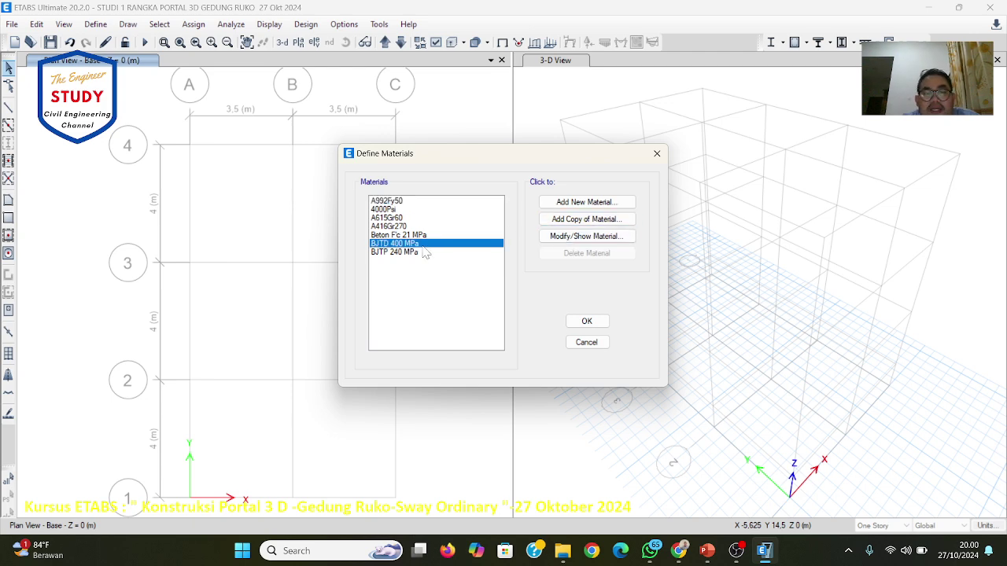
{"action": "left_click", "coordinate": [552, 236]}
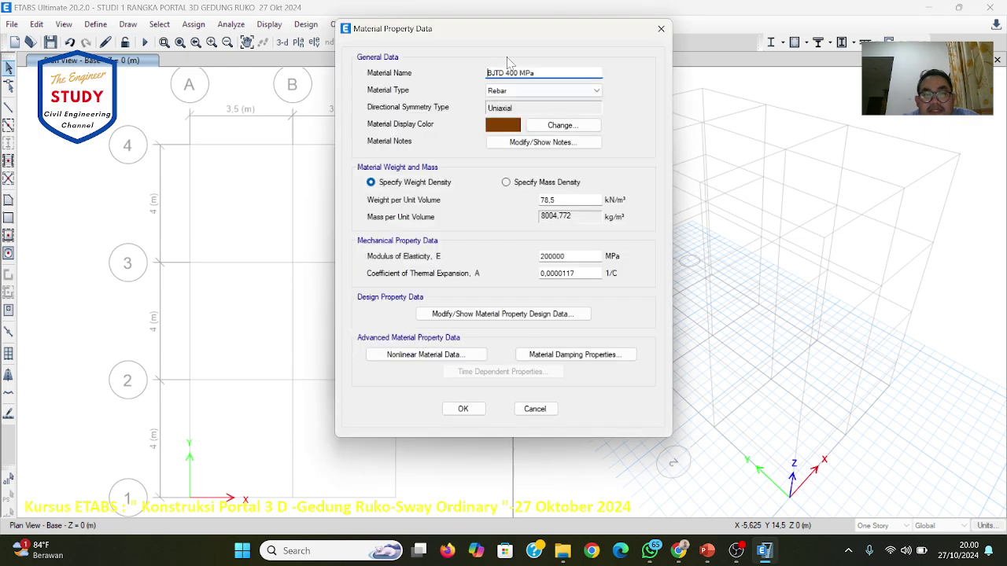
{"action": "left_click", "coordinate": [541, 93]}
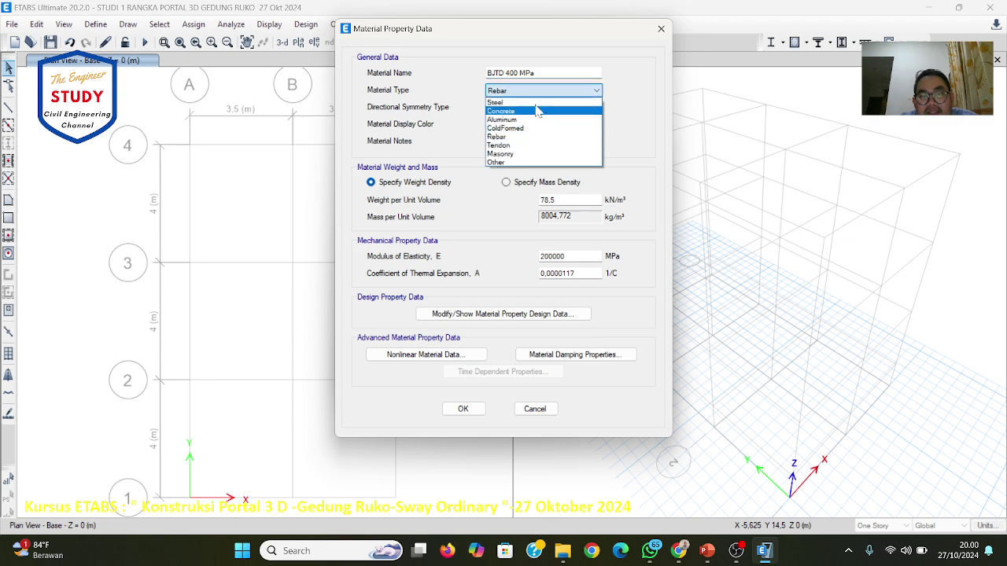
{"action": "left_click", "coordinate": [541, 137]}
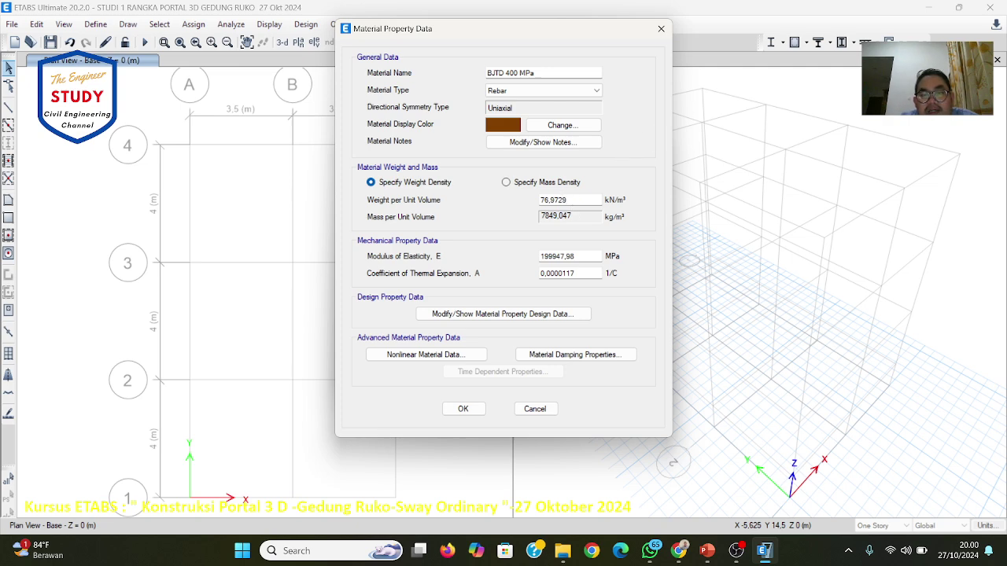
Step: Check the steel unit weight on slide 5 in PowerPoint against the weight per unit volume of BJTD 400 MPa in ETABS
{"action": "left_click", "coordinate": [566, 199]}
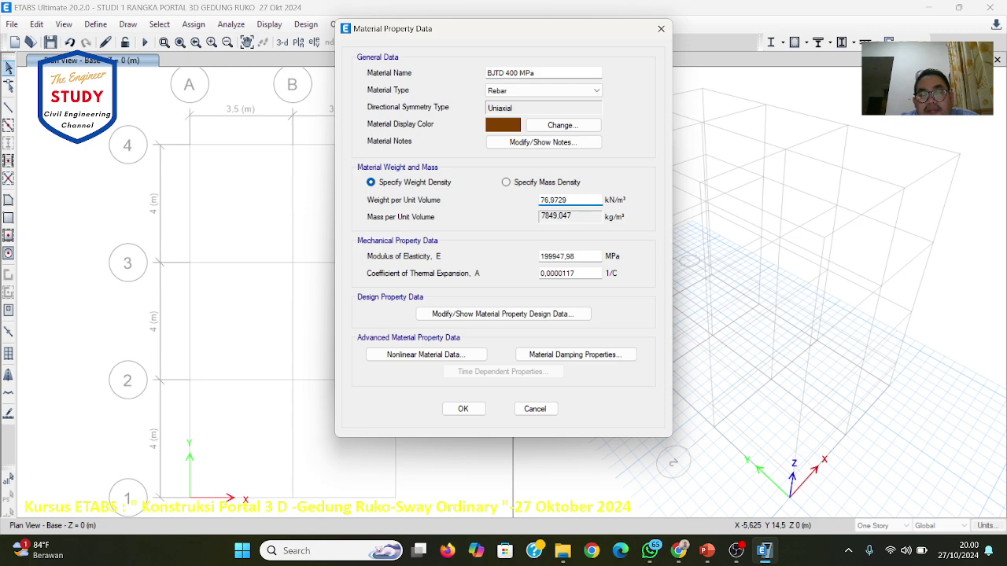
{"action": "left_click", "coordinate": [706, 550]}
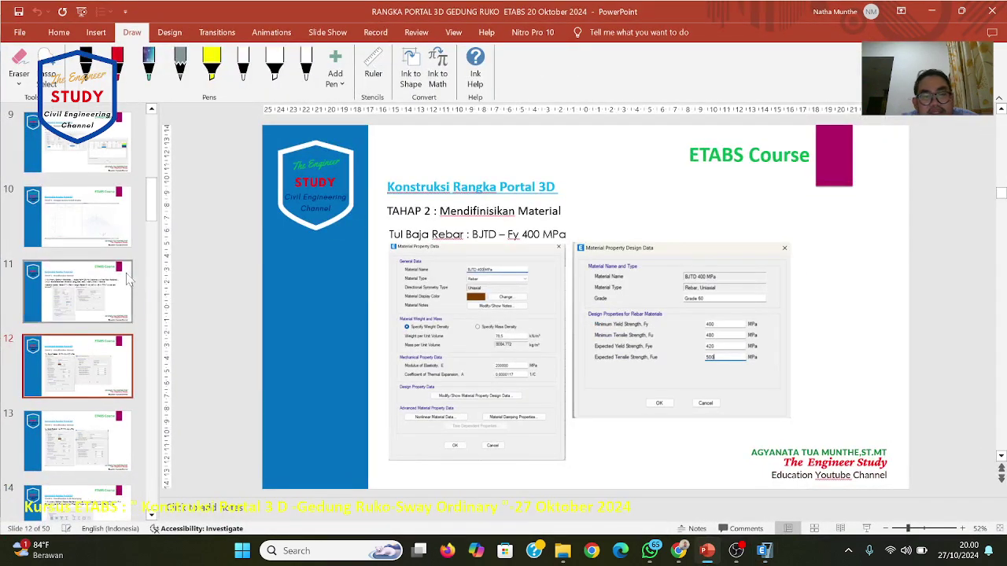
{"action": "scroll", "coordinate": [70, 262], "scroll_direction": "up", "scroll_amount": 8}
{"action": "scroll", "coordinate": [69, 262], "scroll_direction": "up", "scroll_amount": 1}
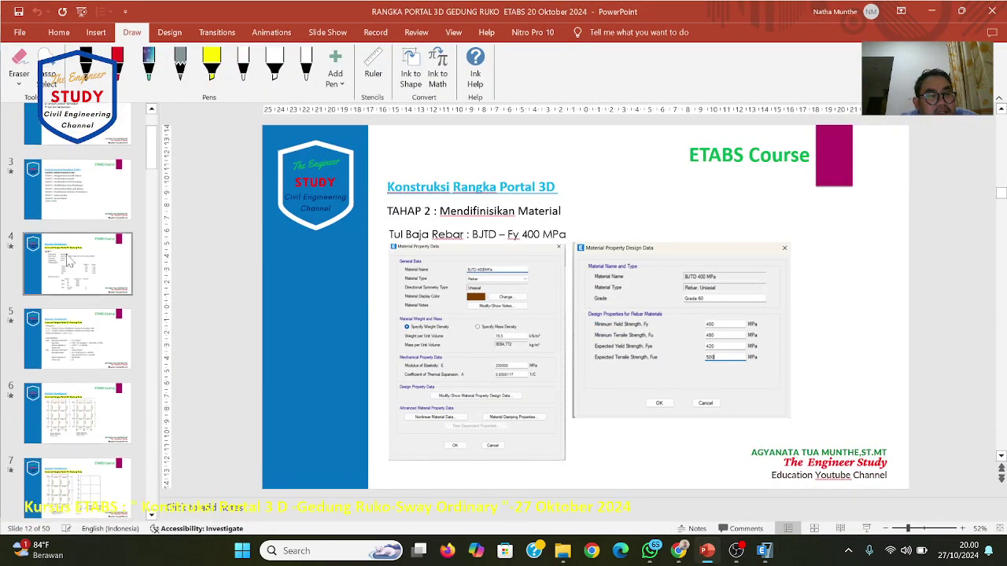
{"action": "left_click", "coordinate": [77, 338]}
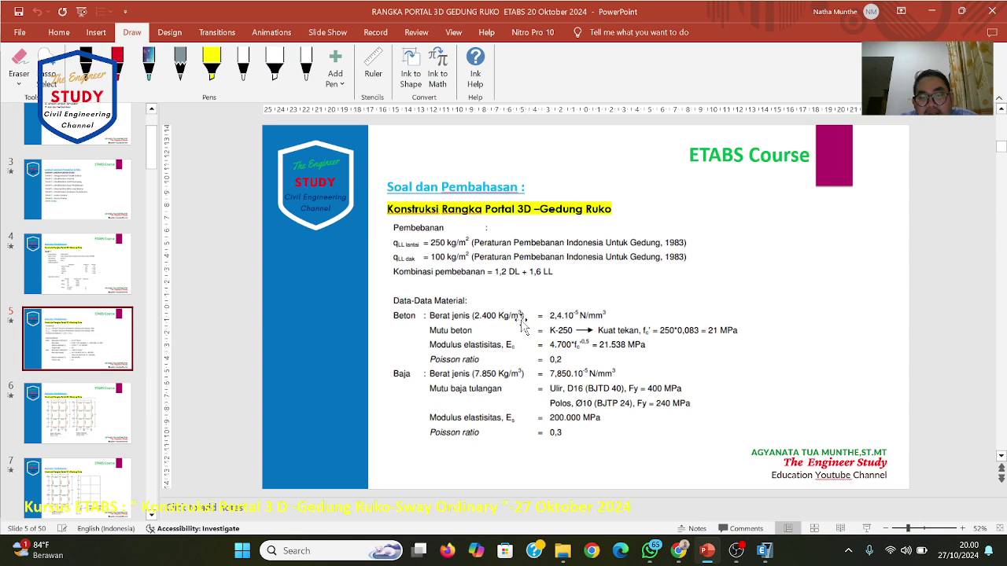
{"action": "left_click", "coordinate": [774, 553]}
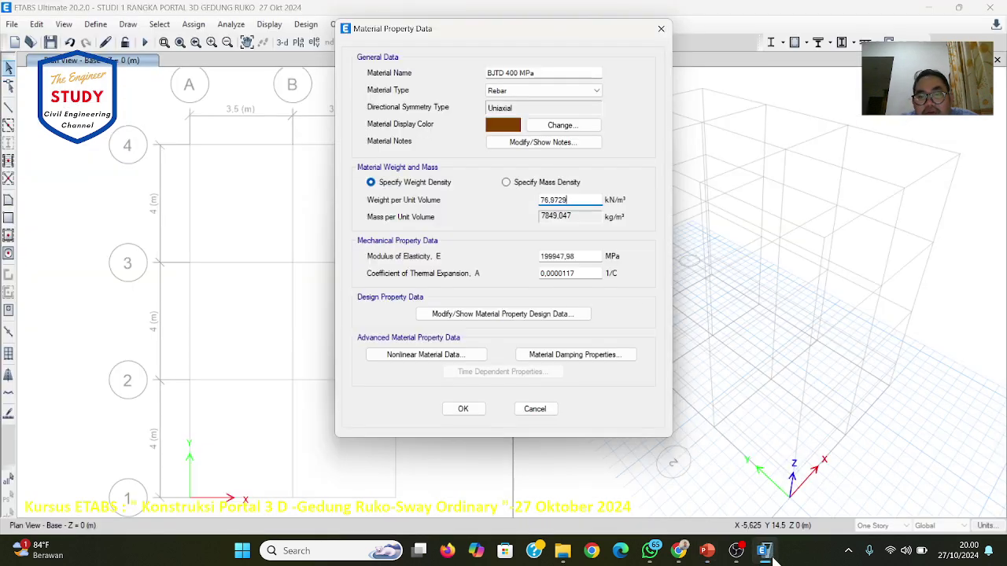
{"action": "left_click", "coordinate": [706, 553]}
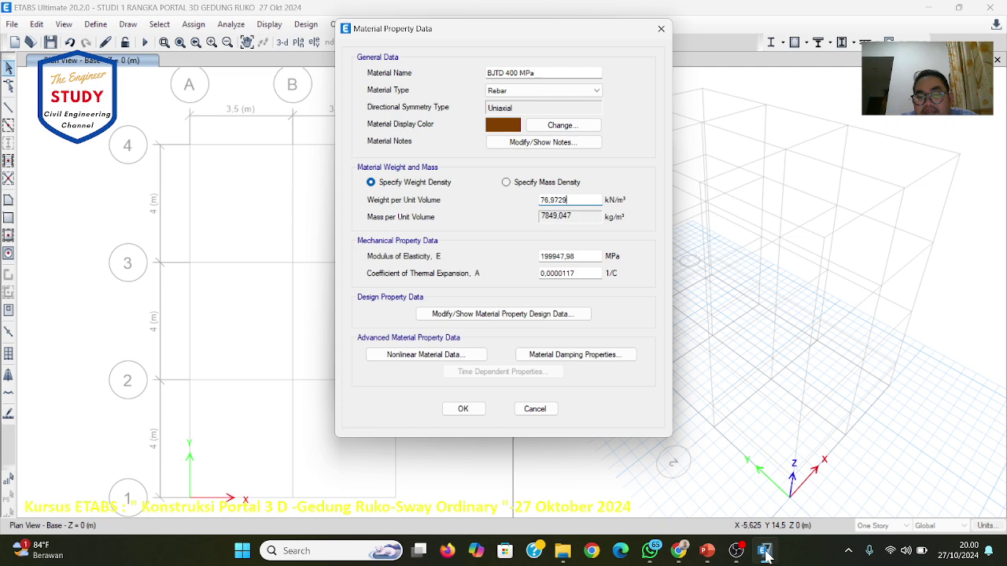
{"action": "left_click", "coordinate": [764, 551]}
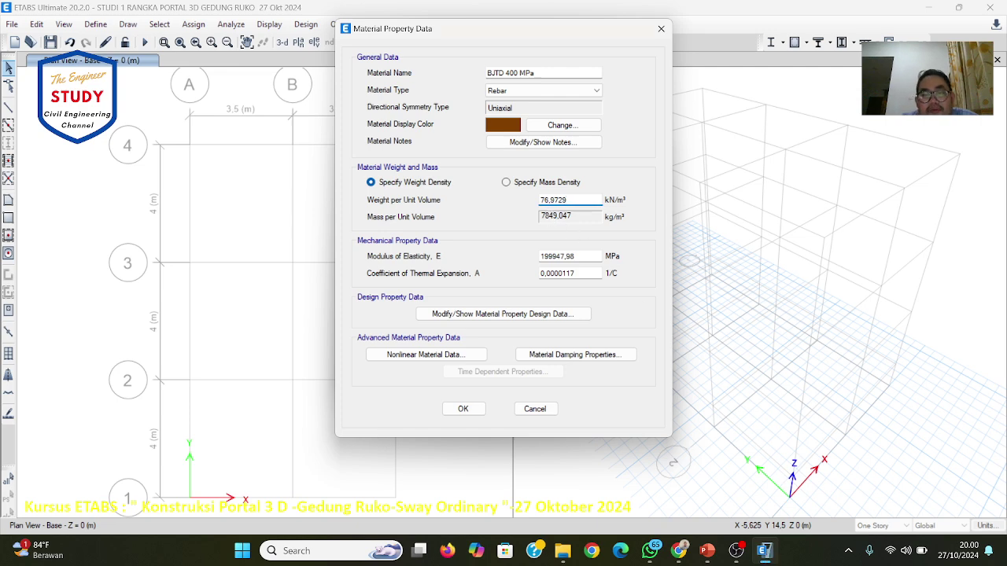
Step: Set the weight per unit volume of BJTD 400 MPa to 78,50 kN/m³ and update its mass per unit volume
{"action": "key", "text": "BackSpace"}
{"action": "key", "text": "BackSpace"}
{"action": "key", "text": "BackSpace"}
{"action": "key", "text": "BackSpace"}
{"action": "key", "text": "BackSpace"}
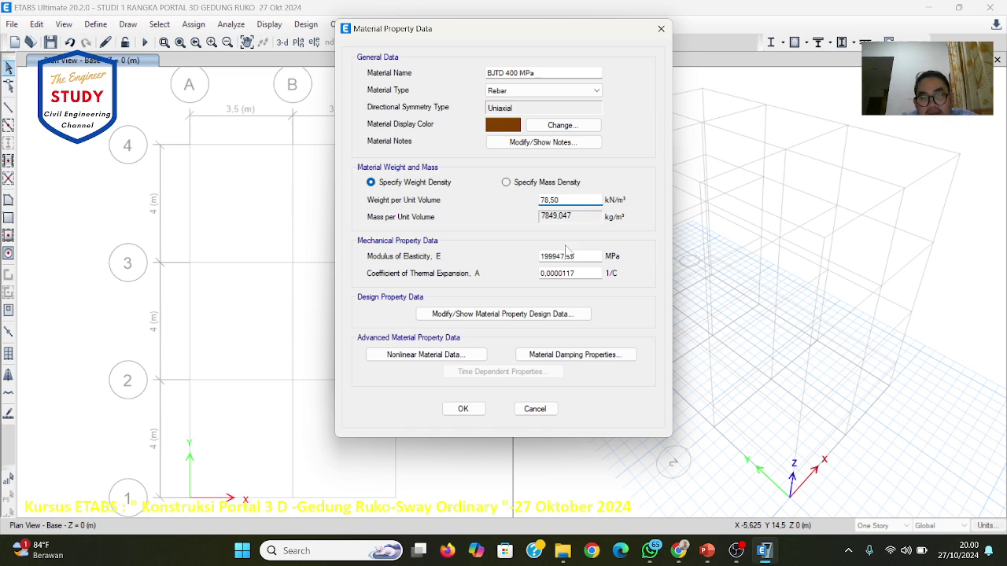
{"action": "left_click", "coordinate": [571, 256]}
{"action": "left_click", "coordinate": [568, 201]}
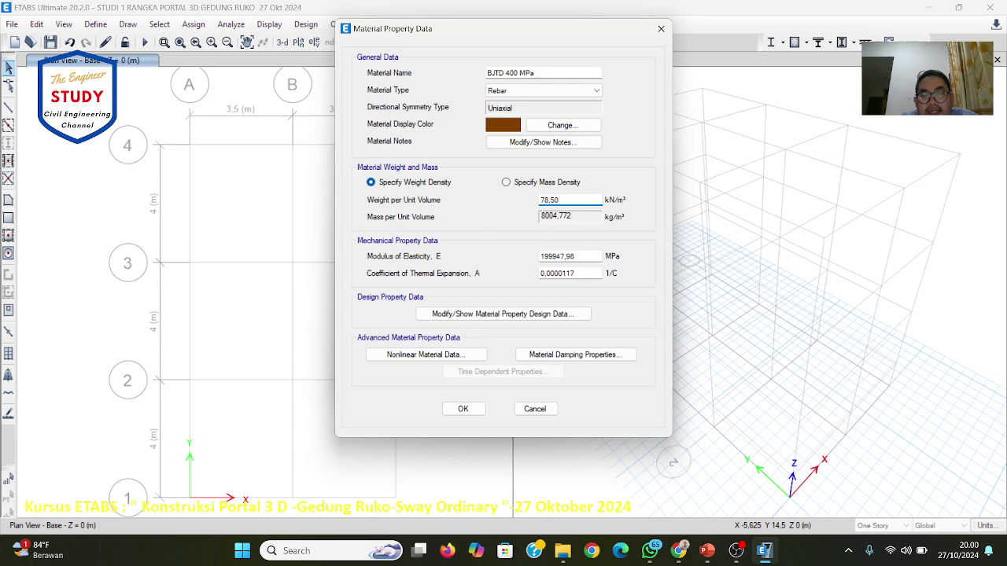
Step: Set the modulus of elasticity of BJTD 400 MPa to 200000 MPa
{"action": "left_click", "coordinate": [575, 257]}
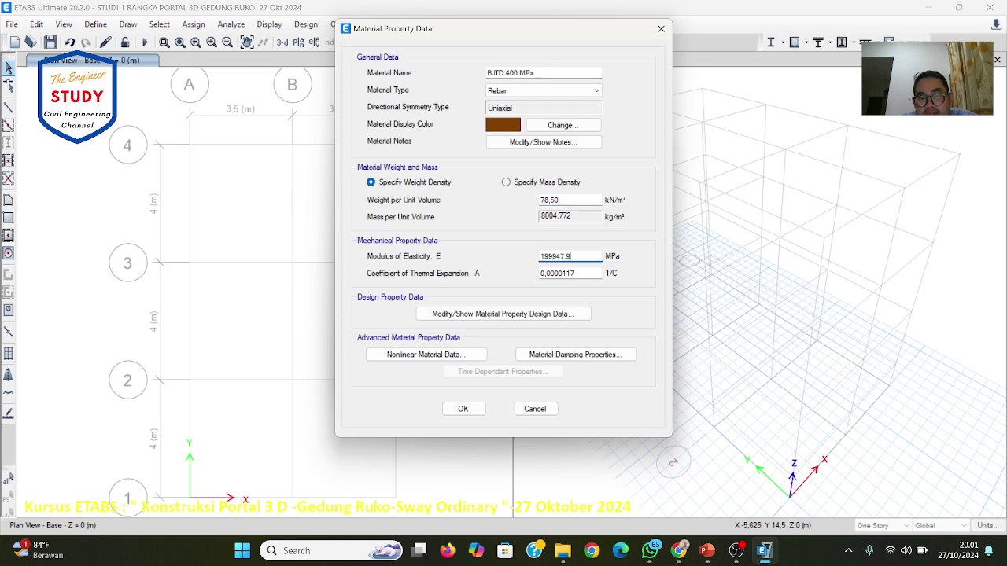
{"action": "key", "text": "BackSpace"}
{"action": "key", "text": "BackSpace"}
{"action": "key", "text": "BackSpace"}
{"action": "key", "text": "BackSpace"}
{"action": "key", "text": "BackSpace"}
{"action": "key", "text": "BackSpace"}
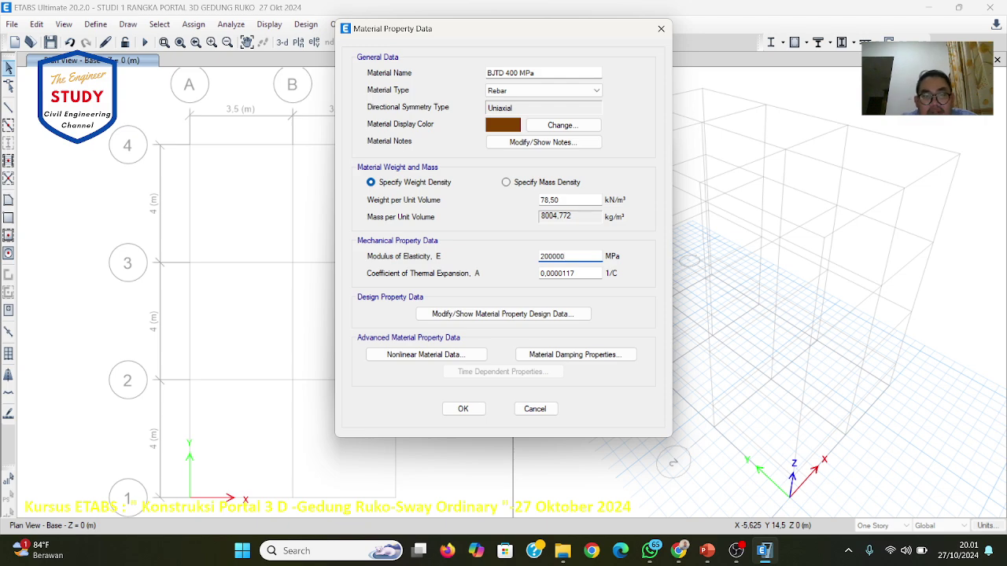
{"action": "left_click", "coordinate": [575, 274]}
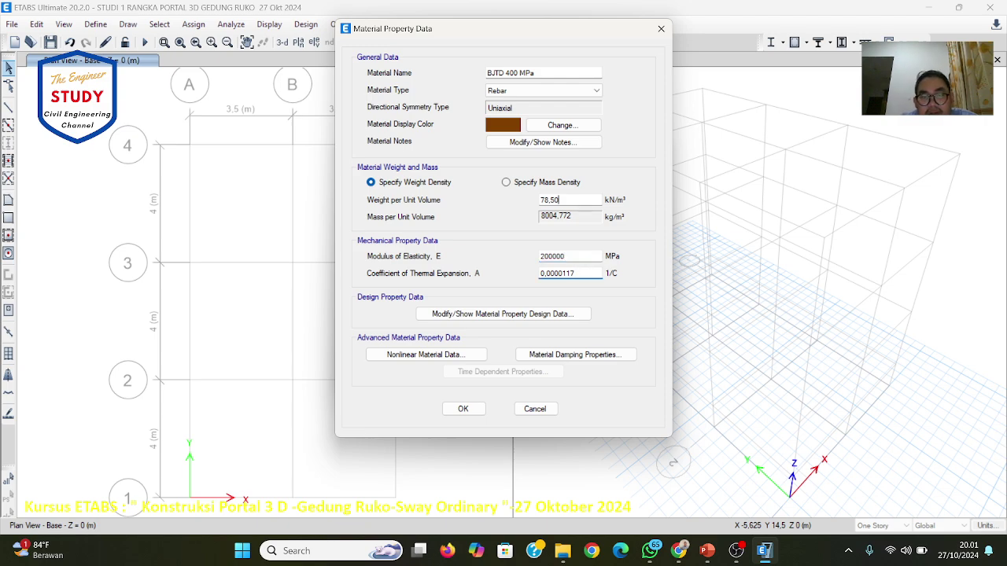
{"action": "left_click", "coordinate": [559, 200]}
Step: Open the design data of BJTD 400 MPa, check the rebar strengths on slide 12 in PowerPoint, and return to ETABS
{"action": "left_click", "coordinate": [485, 314]}
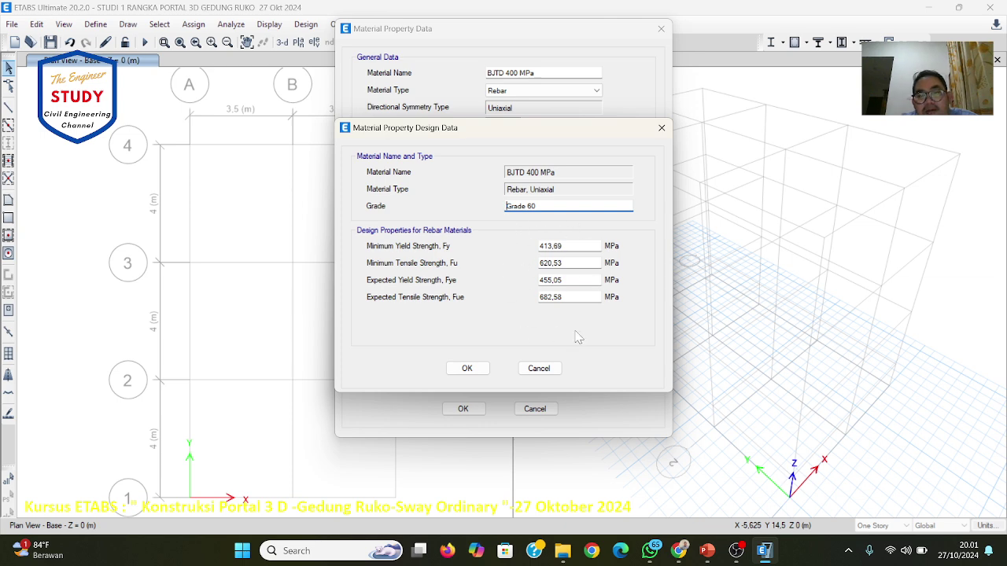
{"action": "left_click", "coordinate": [708, 552]}
{"action": "scroll", "coordinate": [714, 355], "scroll_direction": "down", "scroll_amount": 4}
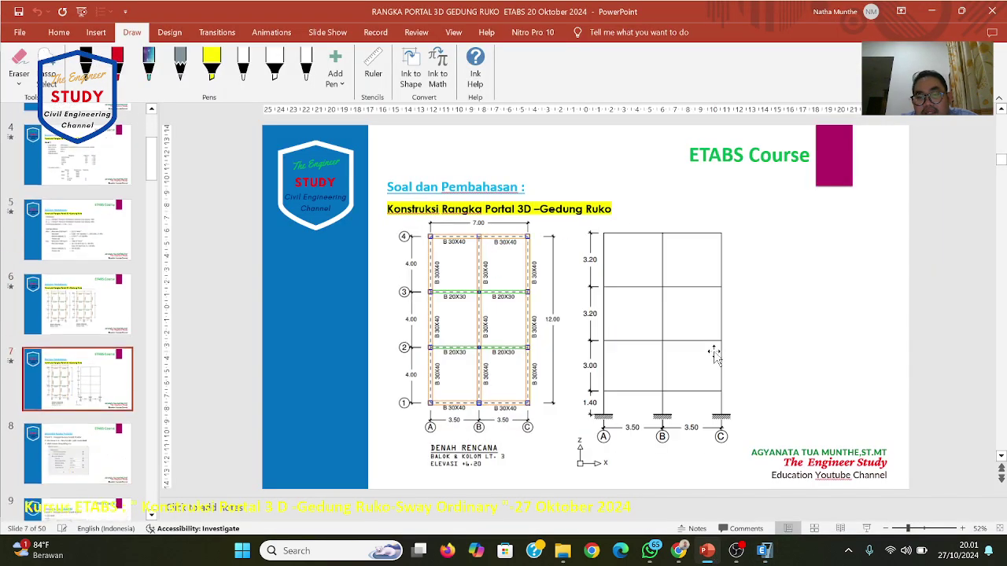
{"action": "scroll", "coordinate": [714, 355], "scroll_direction": "up", "scroll_amount": 1}
{"action": "scroll", "coordinate": [714, 355], "scroll_direction": "down", "scroll_amount": 4}
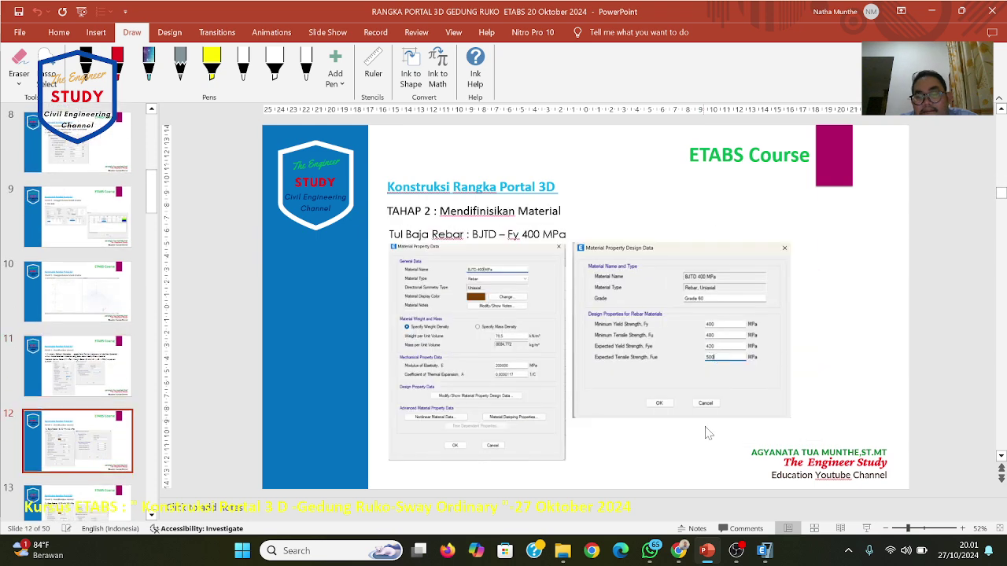
{"action": "left_click", "coordinate": [706, 552]}
Step: Set the rebar's minimum yield strength to 400 MPa, minimum tensile strength to 480 MPa and expected yield strength to 420 MPa
{"action": "left_click", "coordinate": [567, 246]}
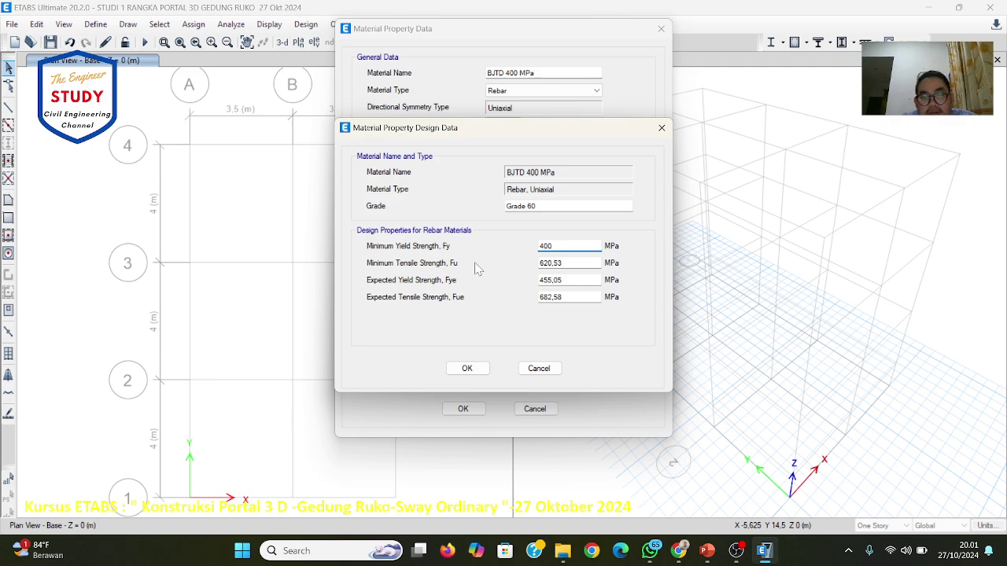
{"action": "left_click", "coordinate": [561, 262]}
{"action": "key", "text": "BackSpace"}
{"action": "key", "text": "BackSpace"}
{"action": "key", "text": "BackSpace"}
{"action": "key", "text": "BackSpace"}
{"action": "key", "text": "BackSpace"}
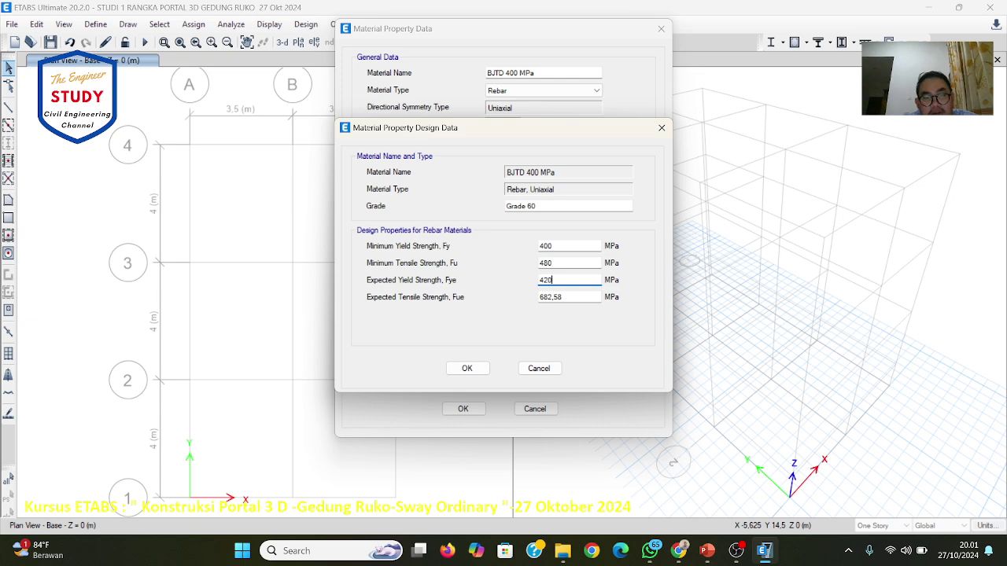
Step: Set the expected tensile strength to 500 MPa and accept the design data and properties of BJTD 400 MPa
{"action": "left_click", "coordinate": [561, 297]}
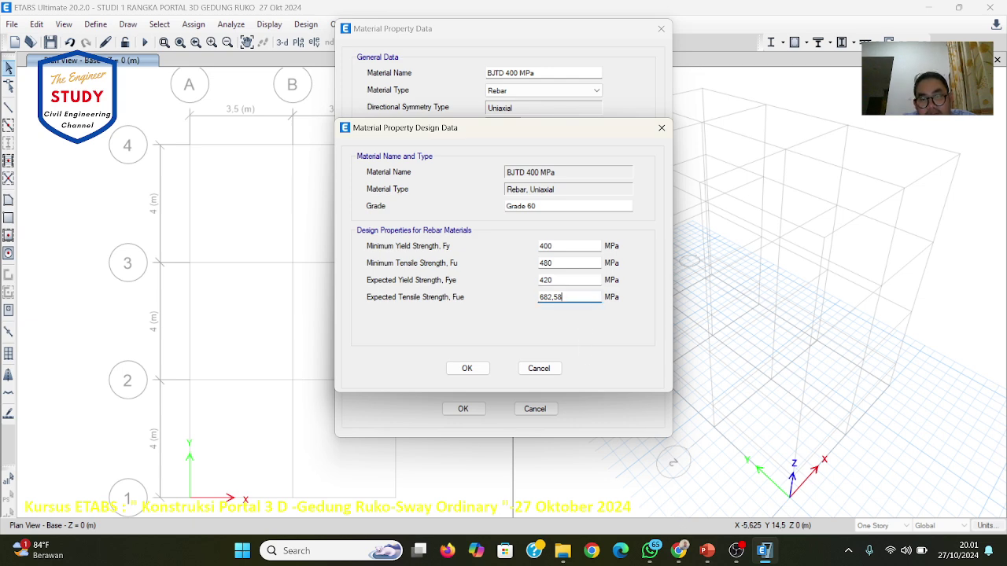
{"action": "type", "text": "500"}
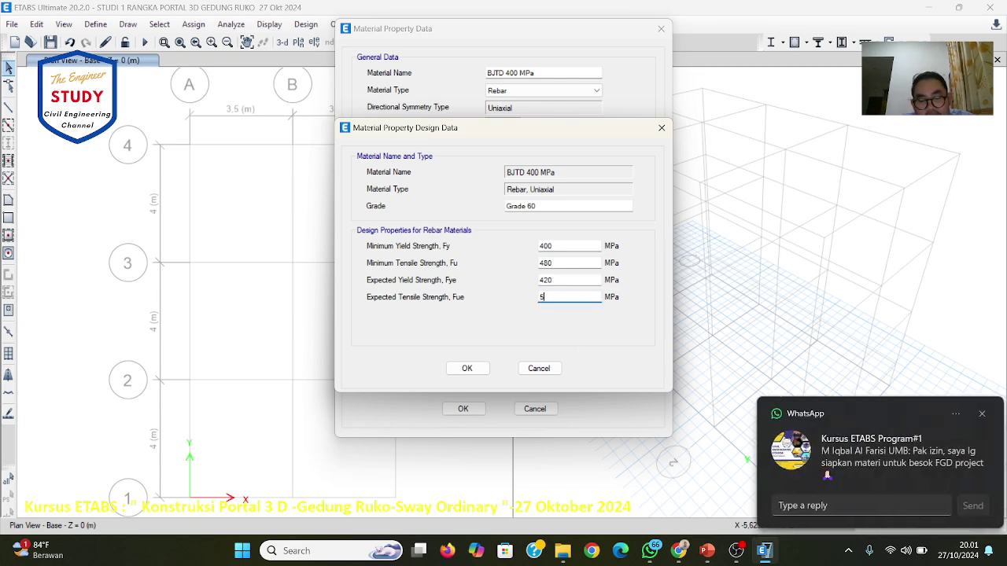
{"action": "left_click", "coordinate": [979, 415]}
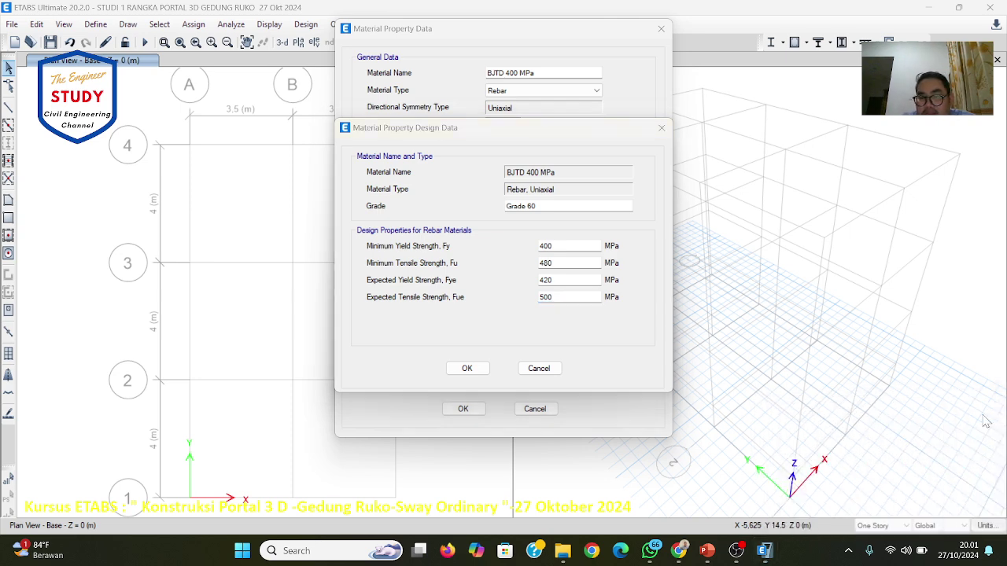
{"action": "left_click", "coordinate": [551, 247]}
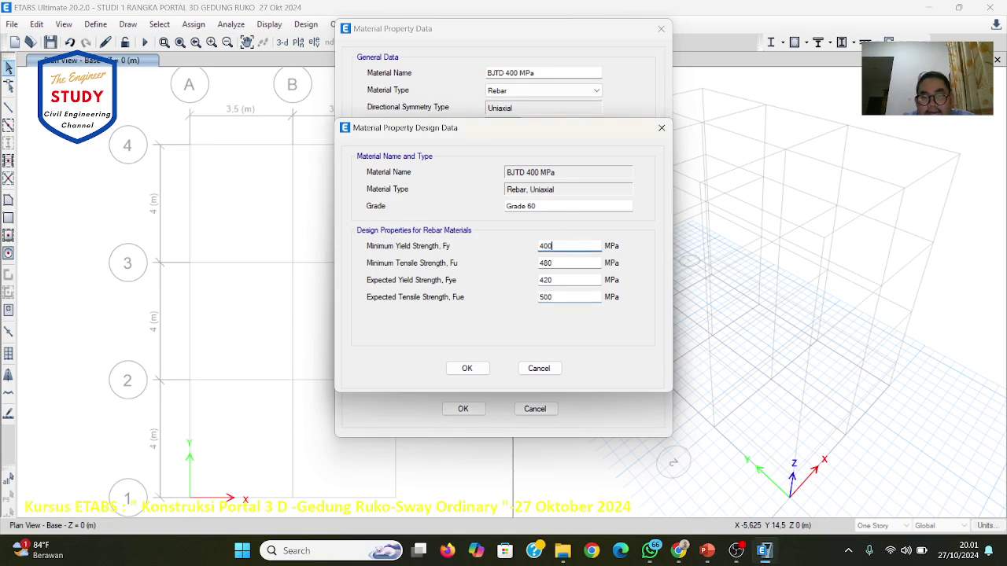
{"action": "left_click", "coordinate": [553, 263]}
{"action": "left_click", "coordinate": [469, 368]}
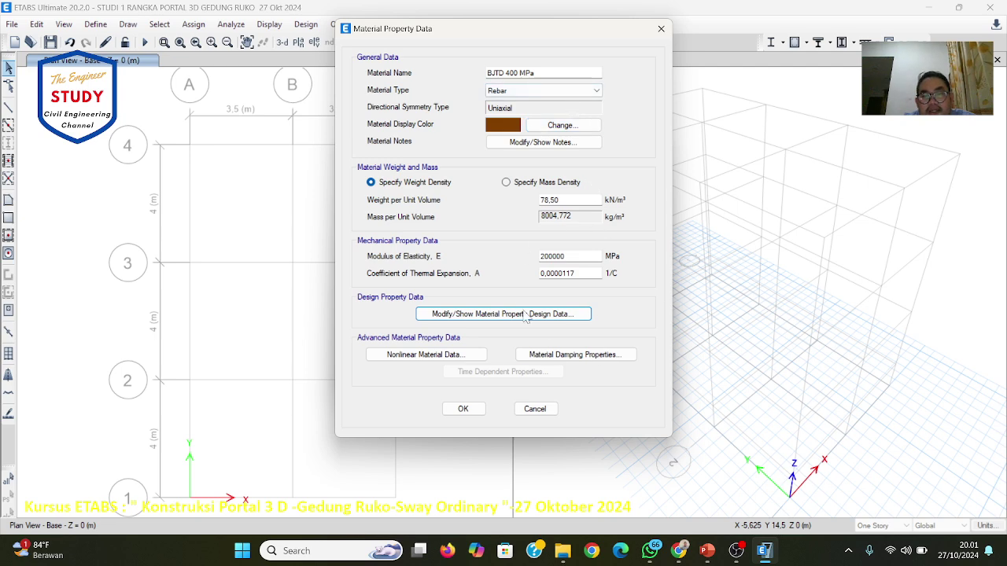
{"action": "left_click", "coordinate": [462, 409]}
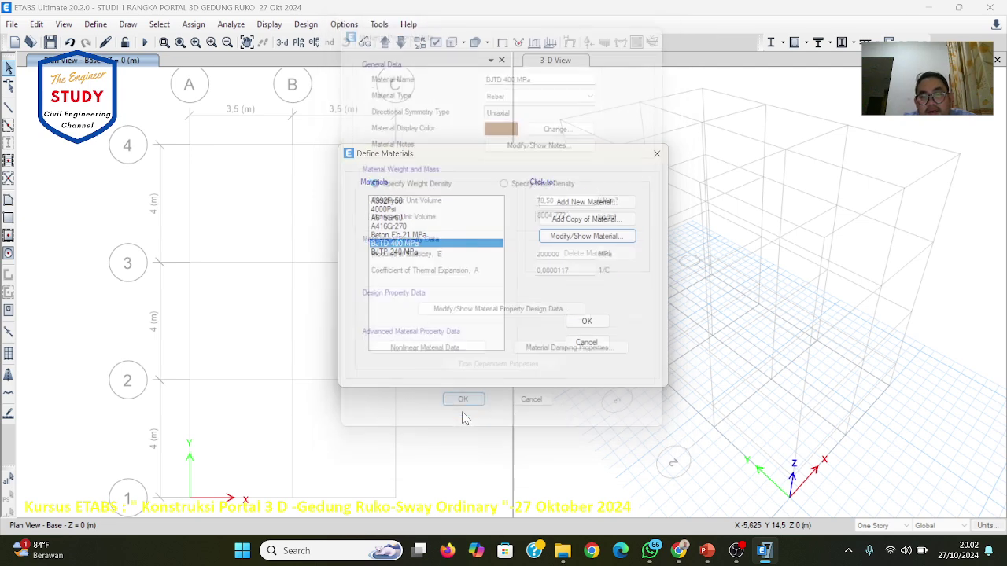
Step: Review the properties and design strengths of the BJTP 240 MPa rebar material, accept them, and close the material definitions
{"action": "left_click", "coordinate": [394, 253]}
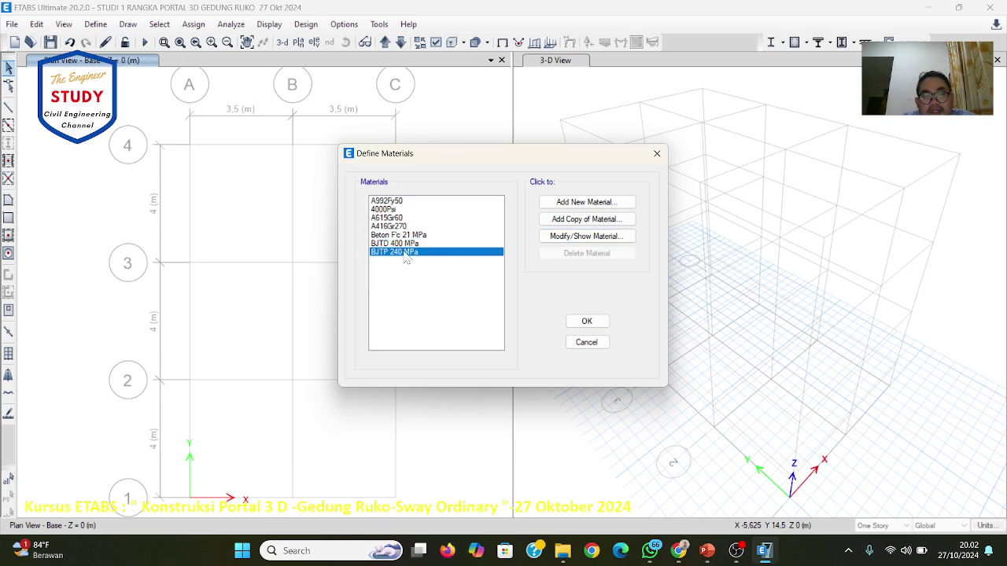
{"action": "left_click", "coordinate": [413, 244]}
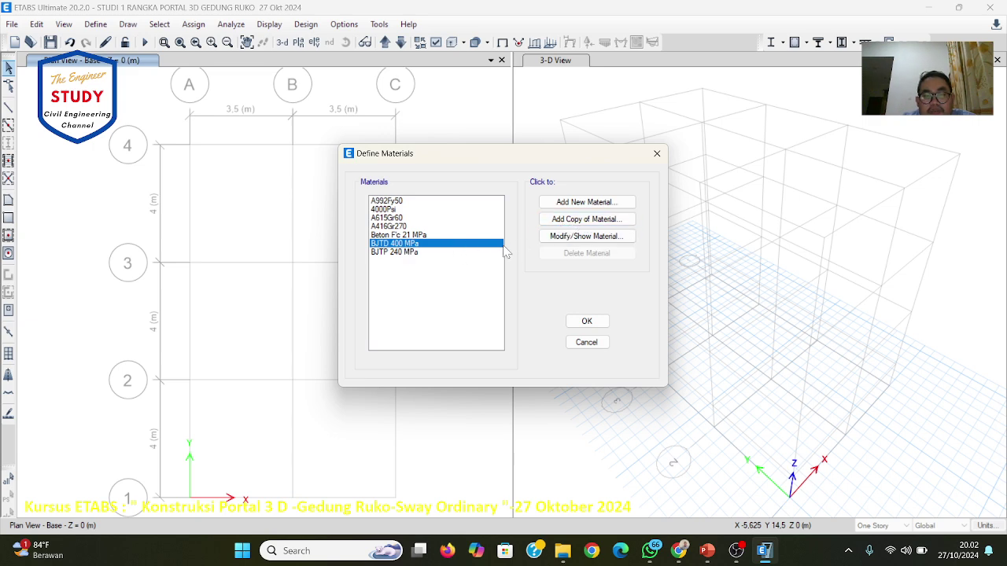
{"action": "left_click", "coordinate": [417, 252]}
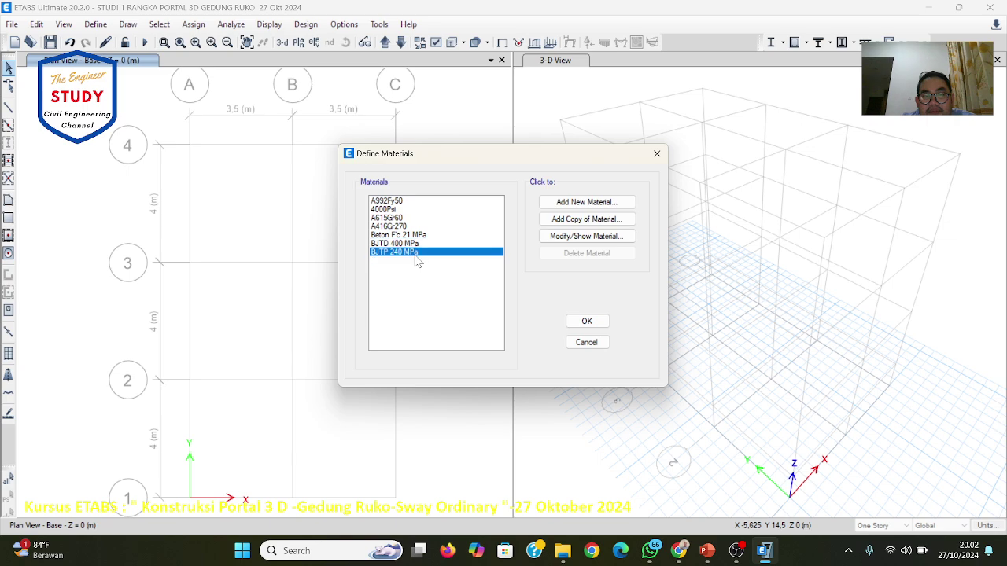
{"action": "left_click", "coordinate": [563, 238]}
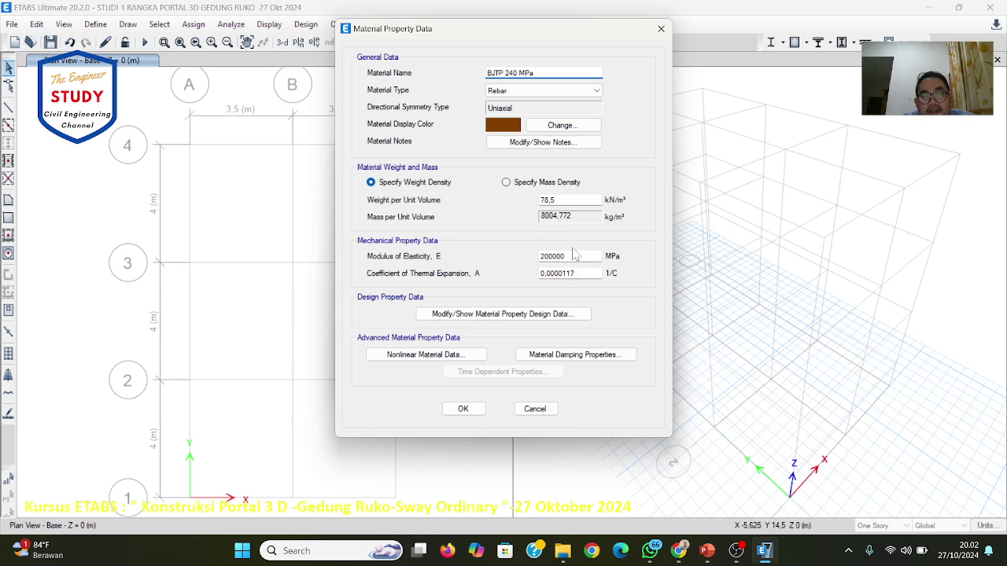
{"action": "left_click", "coordinate": [529, 313]}
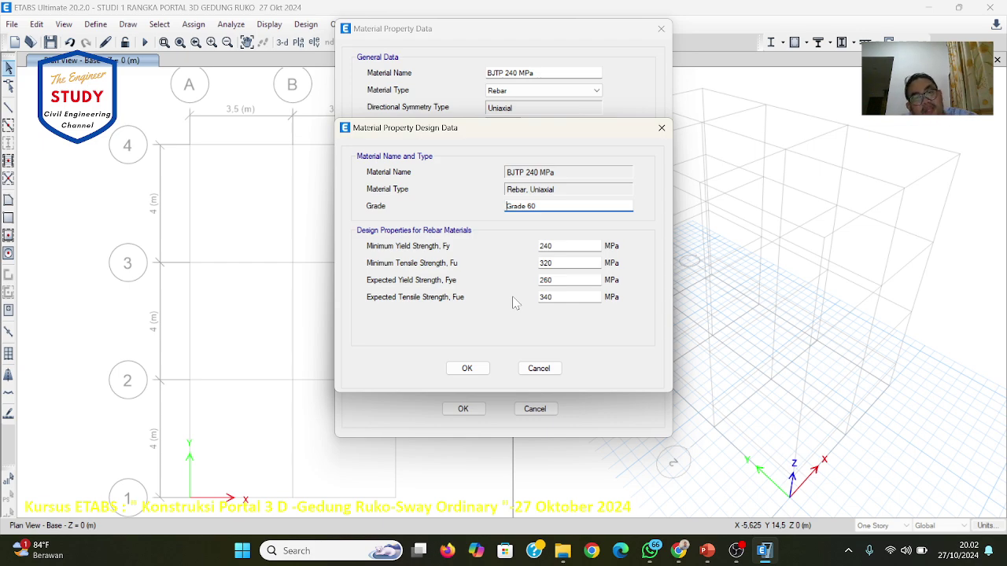
{"action": "left_click", "coordinate": [467, 370]}
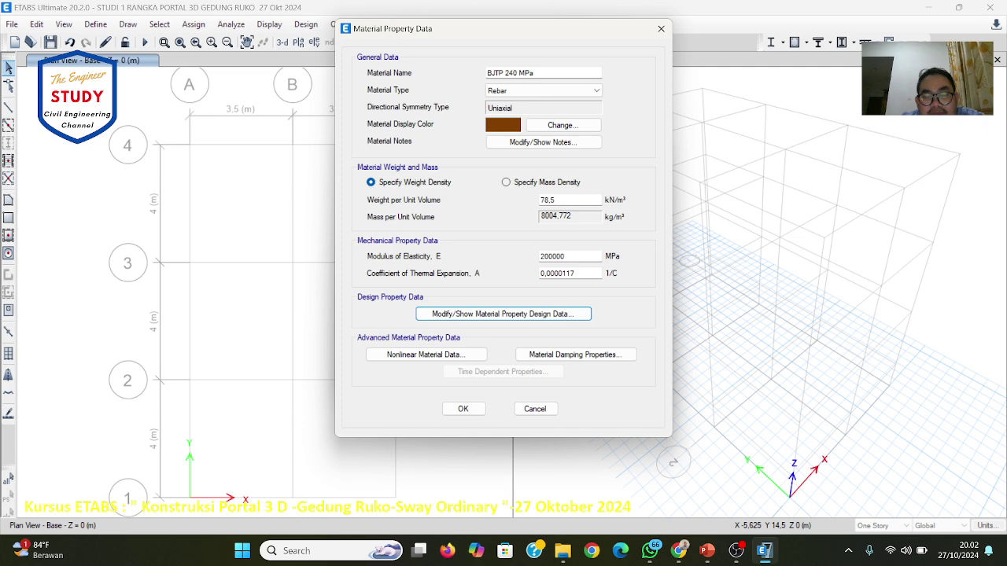
{"action": "left_click", "coordinate": [501, 315]}
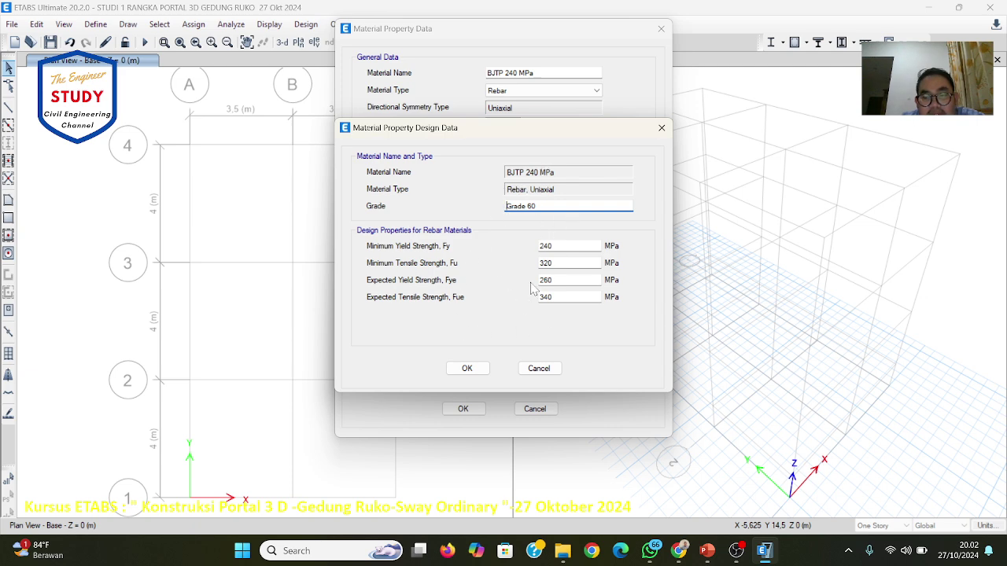
{"action": "left_click", "coordinate": [462, 369]}
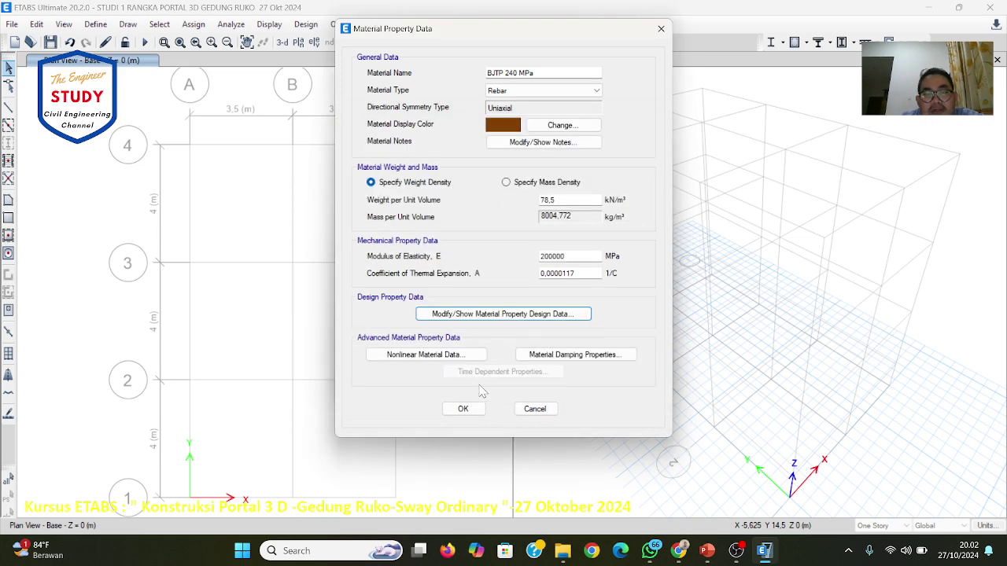
{"action": "left_click", "coordinate": [473, 412]}
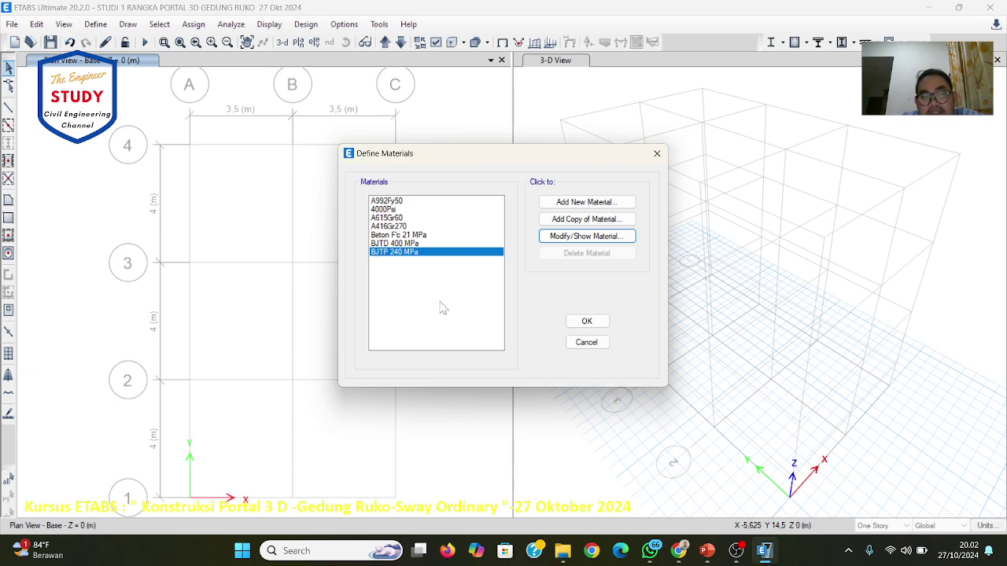
{"action": "left_click", "coordinate": [586, 321]}
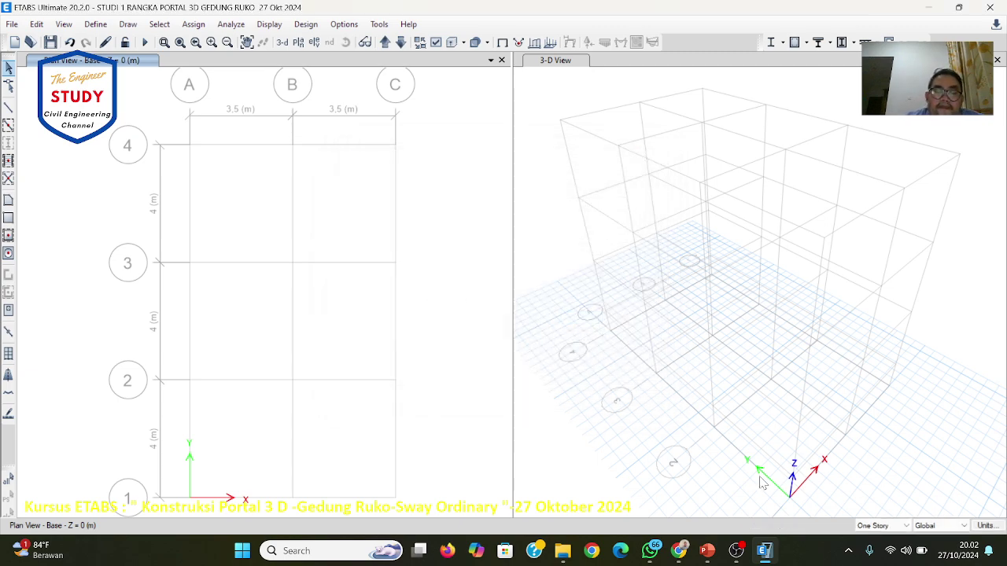
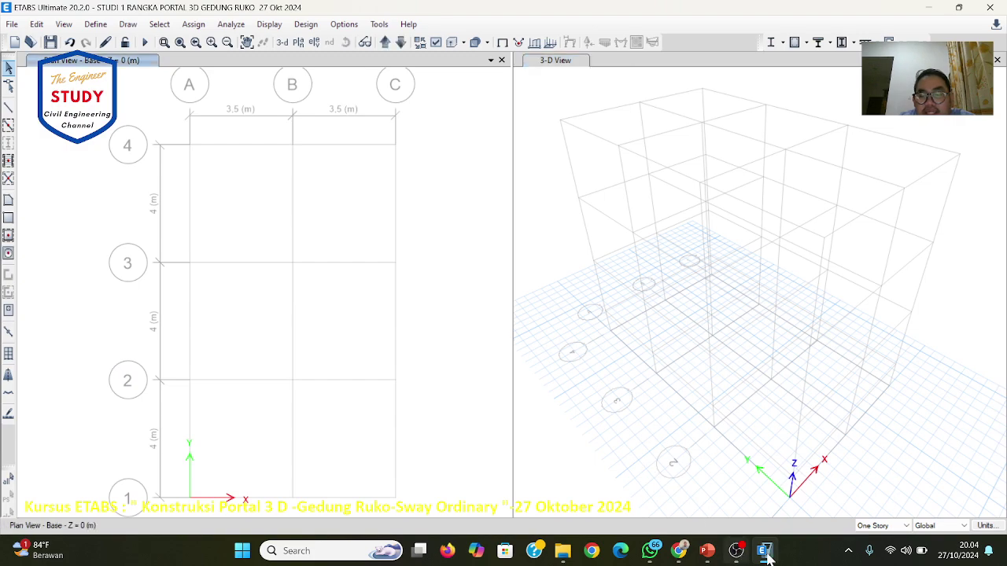
Step: Switch to PowerPoint to review slides 14 and 15 on defining frame sections and beam B1 30x40, and return to ETABS
{"action": "left_click", "coordinate": [764, 551]}
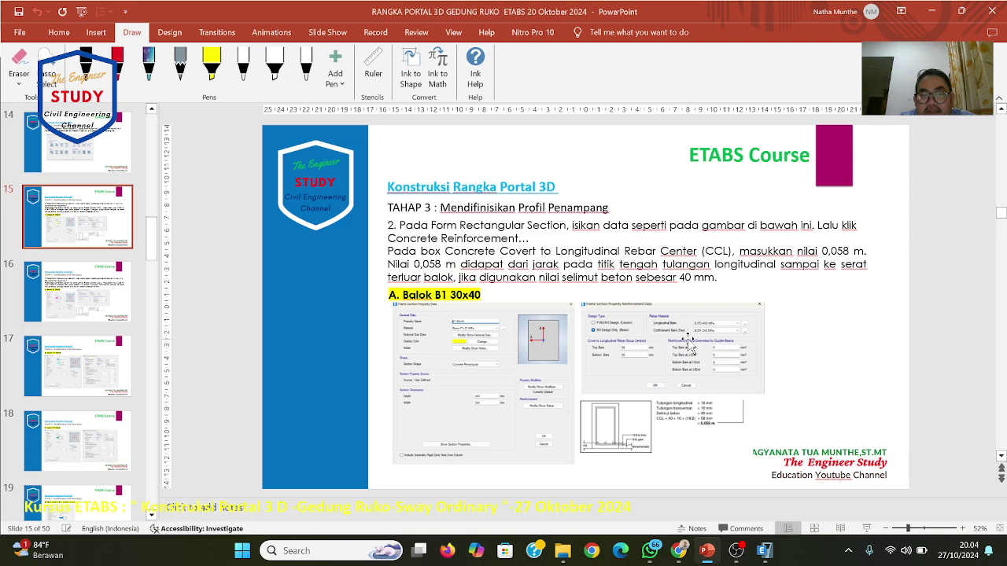
{"action": "scroll", "coordinate": [688, 342], "scroll_direction": "up", "scroll_amount": 1}
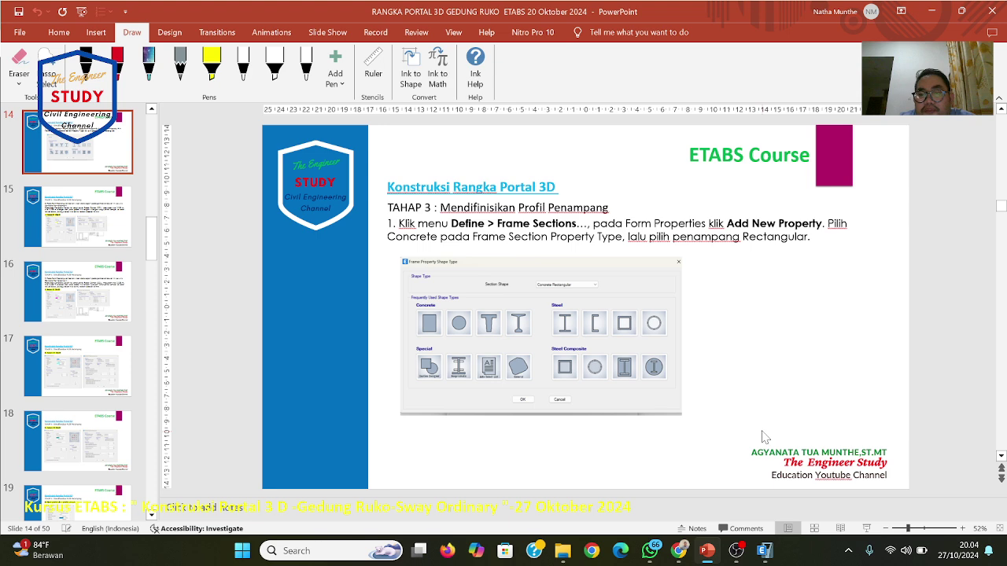
{"action": "scroll", "coordinate": [692, 376], "scroll_direction": "down", "scroll_amount": 1}
{"action": "left_click", "coordinate": [763, 550]}
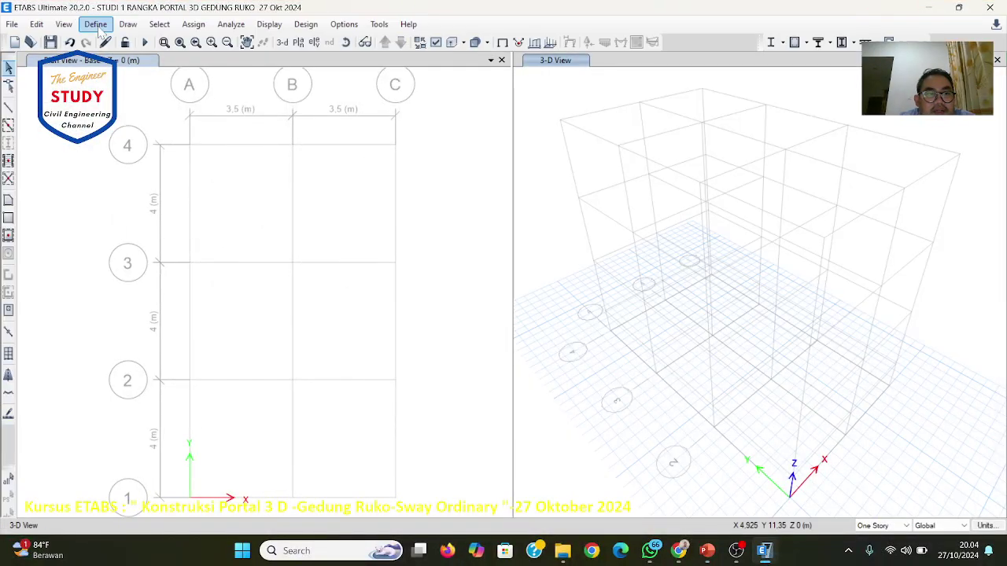
Step: Open the frame section definitions, view the shape types for a new section without adding one, and show the properties of B1 30x40
{"action": "left_click", "coordinate": [95, 24]}
{"action": "mouse_move", "coordinate": [135, 61]}
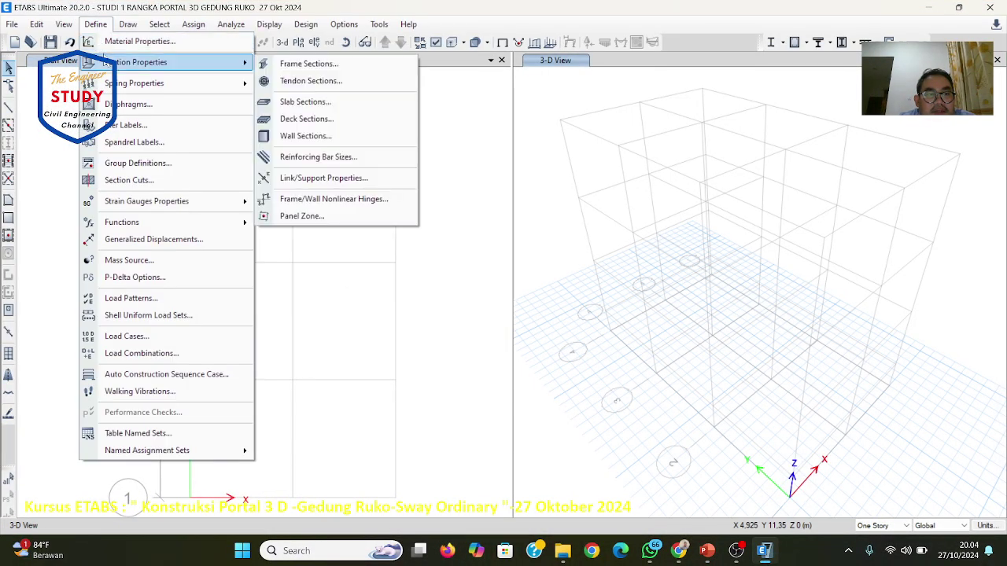
{"action": "left_click", "coordinate": [285, 69]}
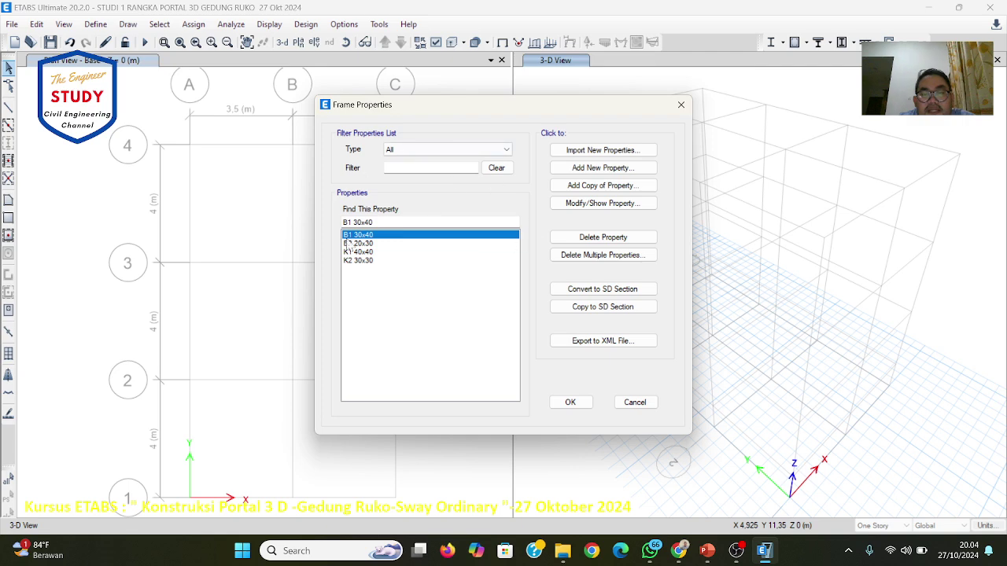
{"action": "left_click", "coordinate": [599, 170]}
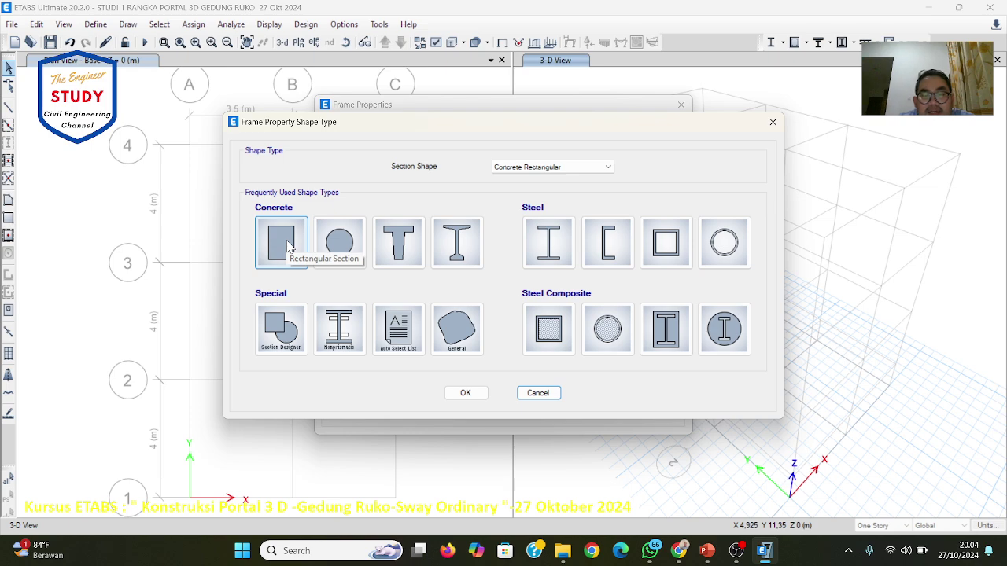
{"action": "left_click", "coordinate": [537, 392]}
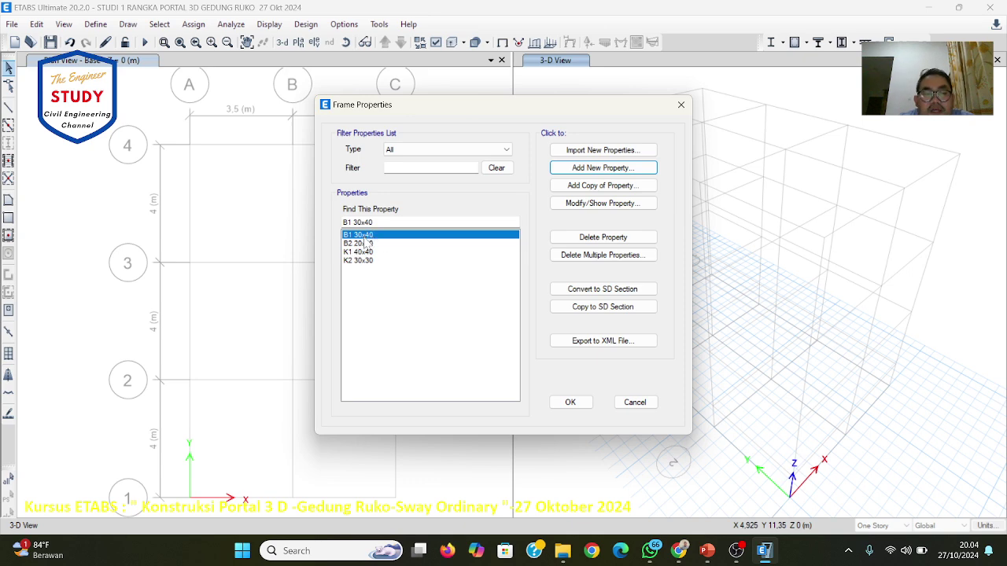
{"action": "left_click", "coordinate": [622, 204]}
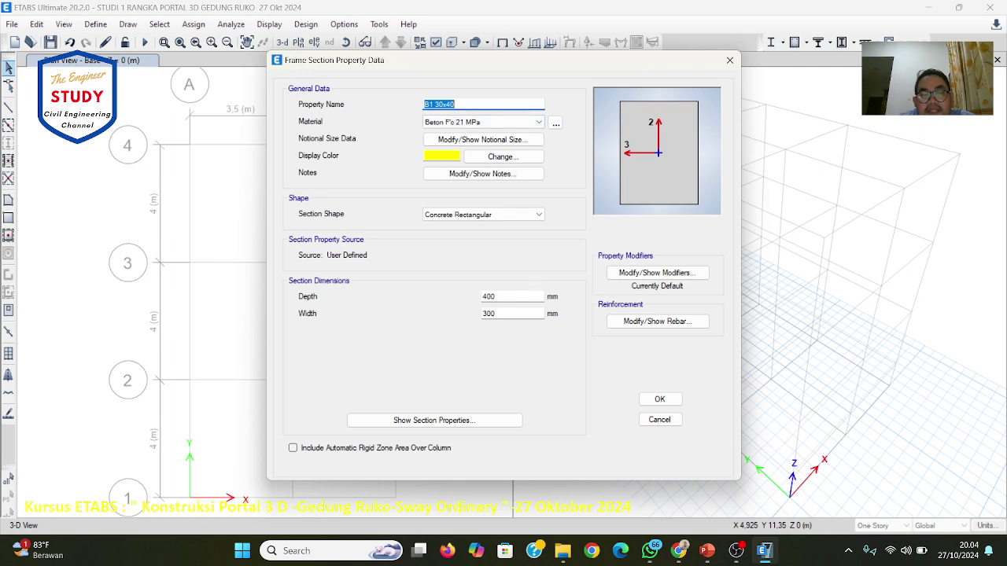
Step: Check the depth and width of beam section B1 30x40 and show its reinforcement data
{"action": "left_click", "coordinate": [504, 297]}
{"action": "left_click", "coordinate": [504, 313]}
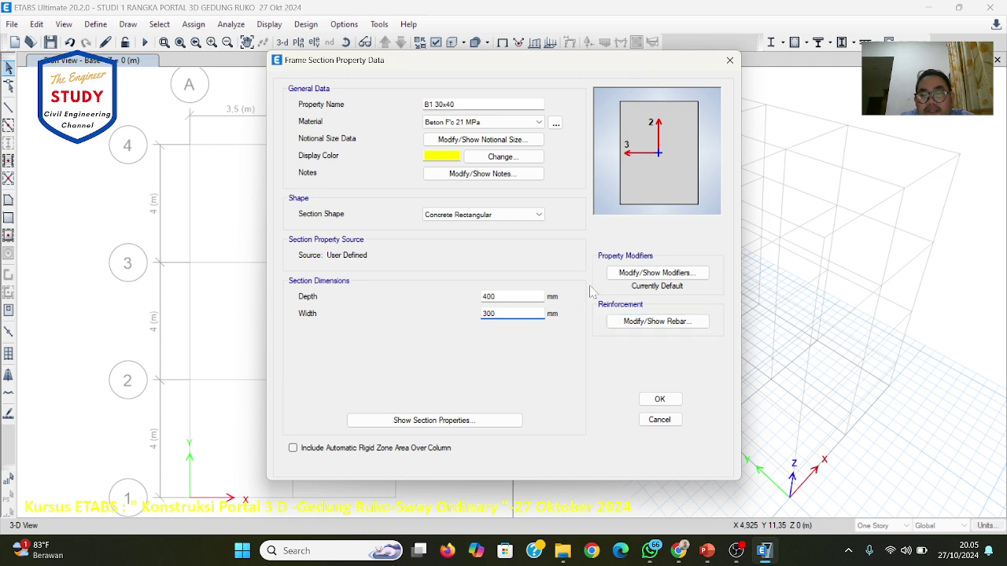
{"action": "left_click", "coordinate": [662, 325]}
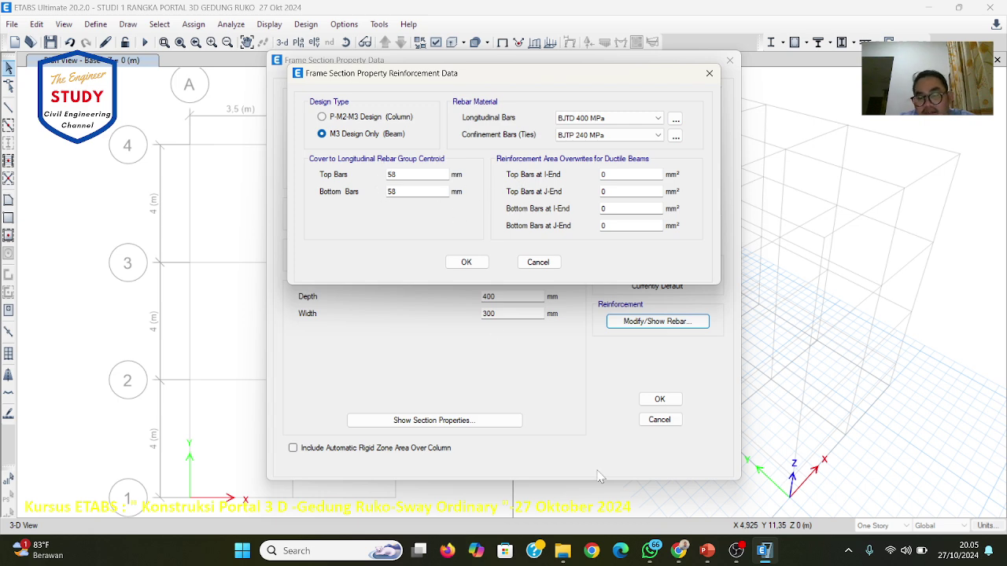
Step: Switch to PowerPoint to check the rebar cover calculation for beam B1 30x40 on slide 15, and return to ETABS
{"action": "left_click", "coordinate": [706, 550]}
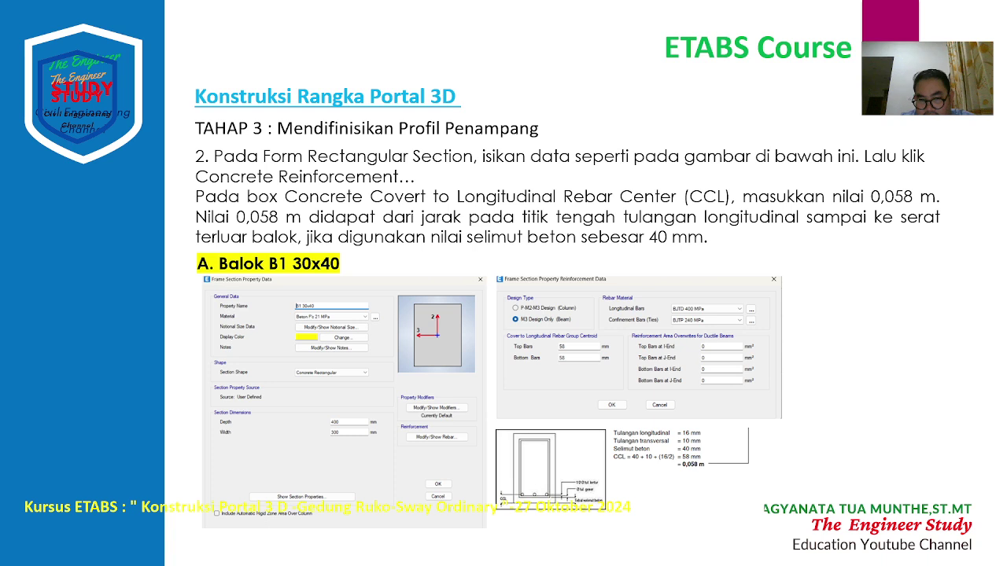
{"action": "key", "text": "shift+F5"}
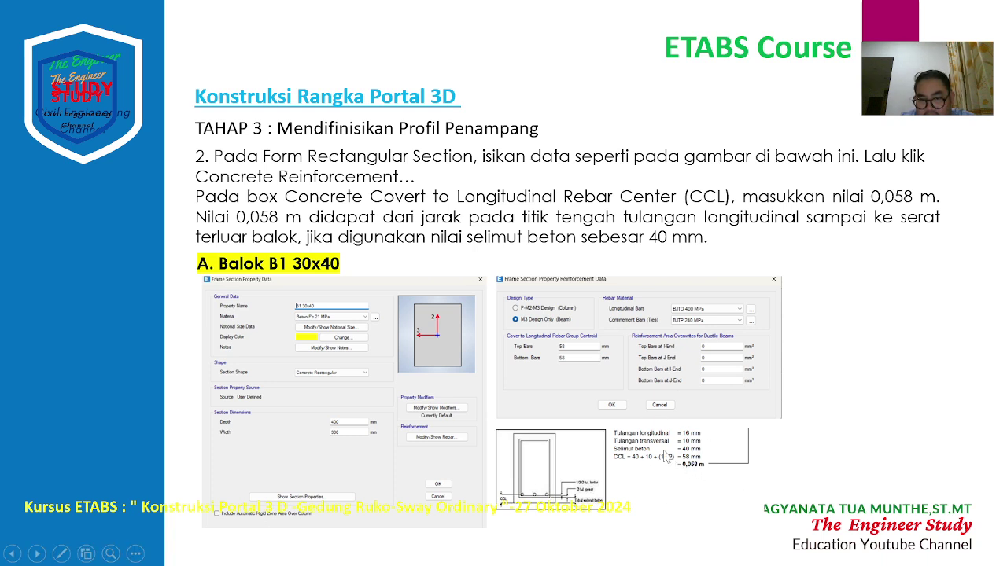
{"action": "key", "text": "Escape"}
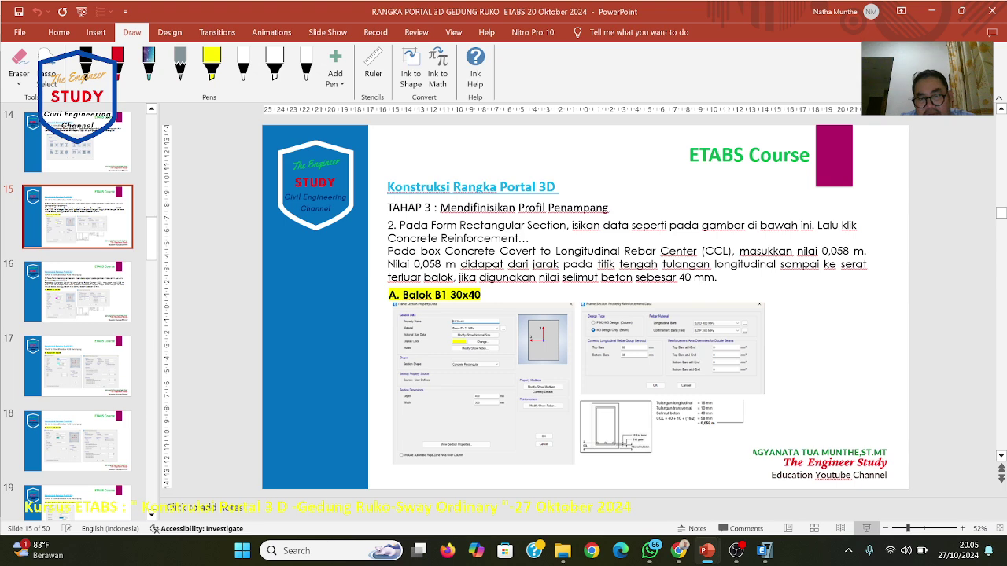
{"action": "left_click", "coordinate": [767, 551]}
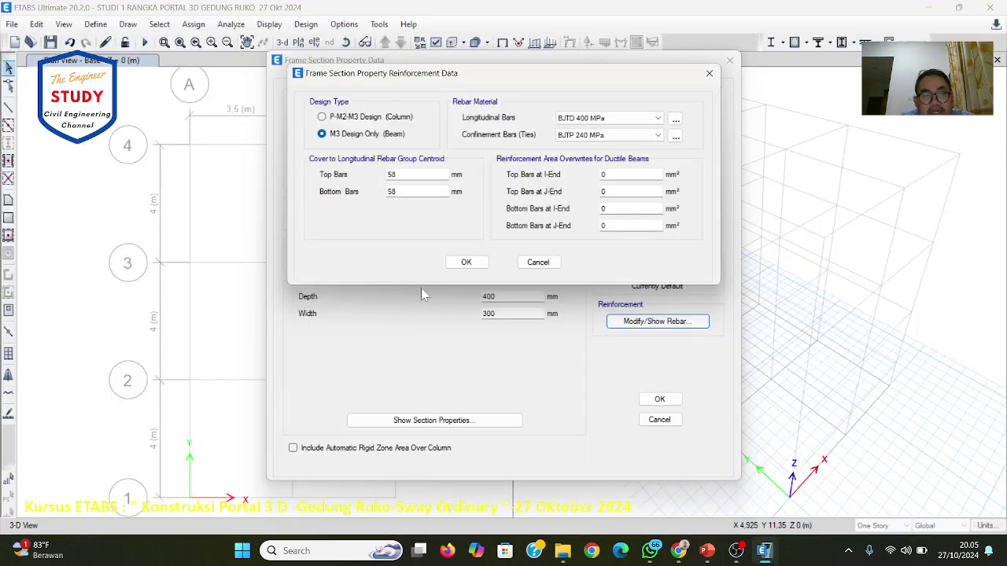
Step: Review the top and bottom bar covers of B1 30x40, and accept its reinforcement and section data
{"action": "left_click", "coordinate": [395, 175]}
{"action": "left_click", "coordinate": [395, 191]}
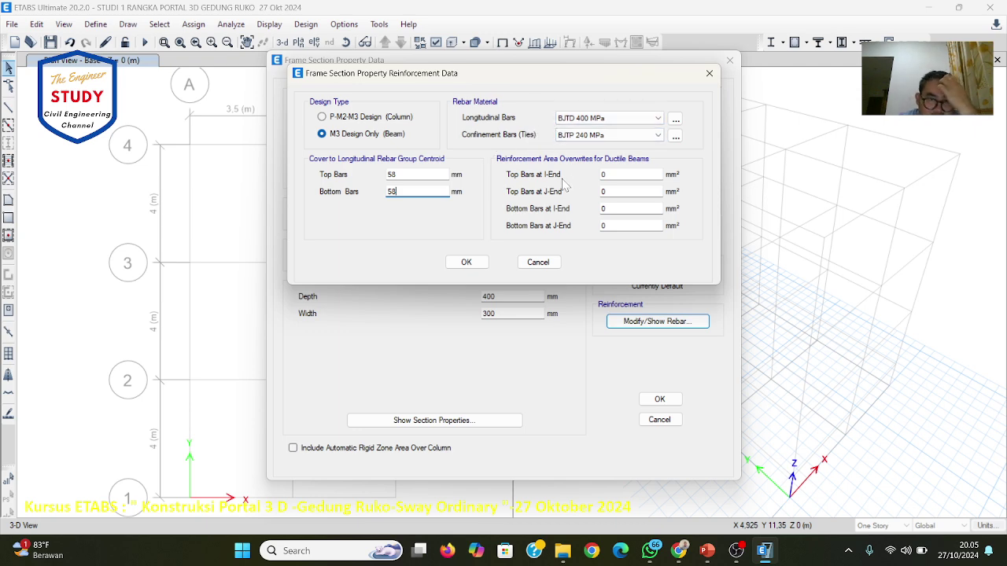
{"action": "left_click", "coordinate": [463, 262]}
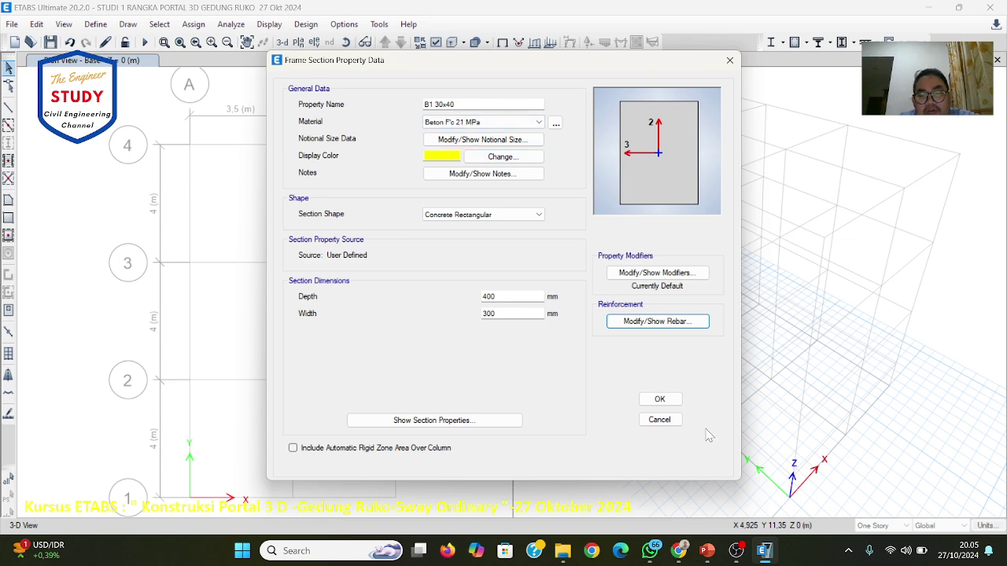
{"action": "left_click", "coordinate": [669, 404]}
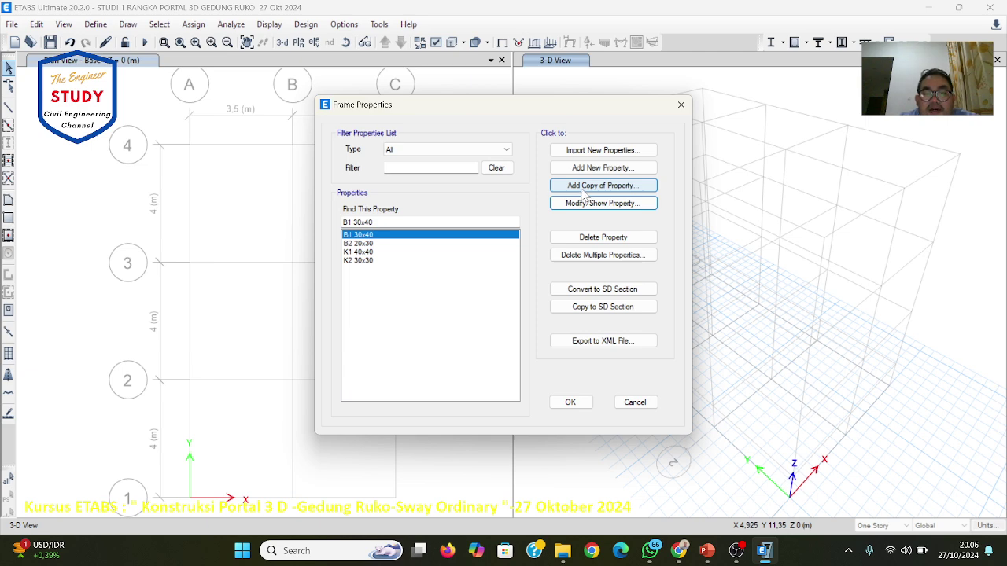
Step: Review the section dimensions and reinforcement data of beam B2 20x30 and accept them
{"action": "left_click", "coordinate": [404, 245]}
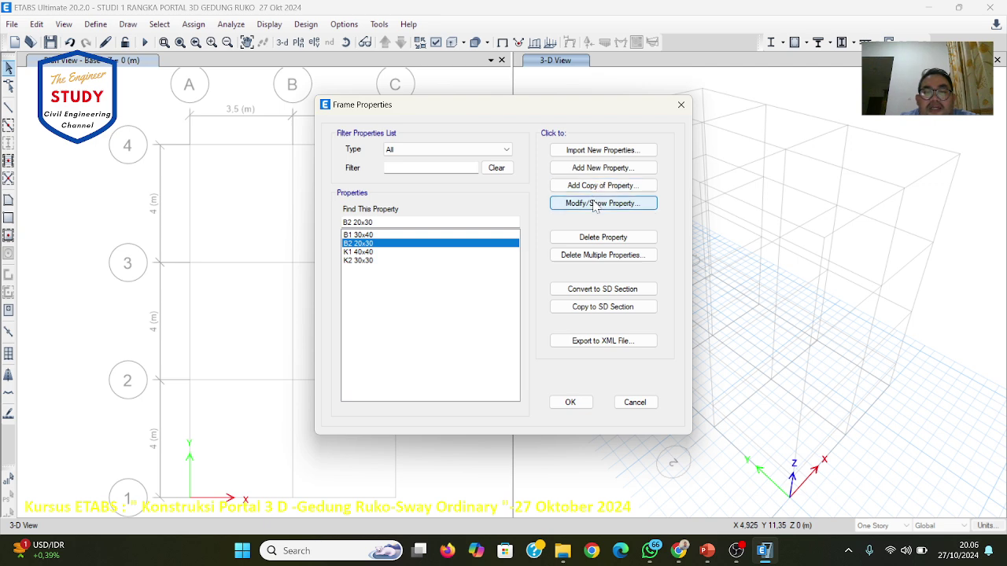
{"action": "left_click", "coordinate": [592, 202]}
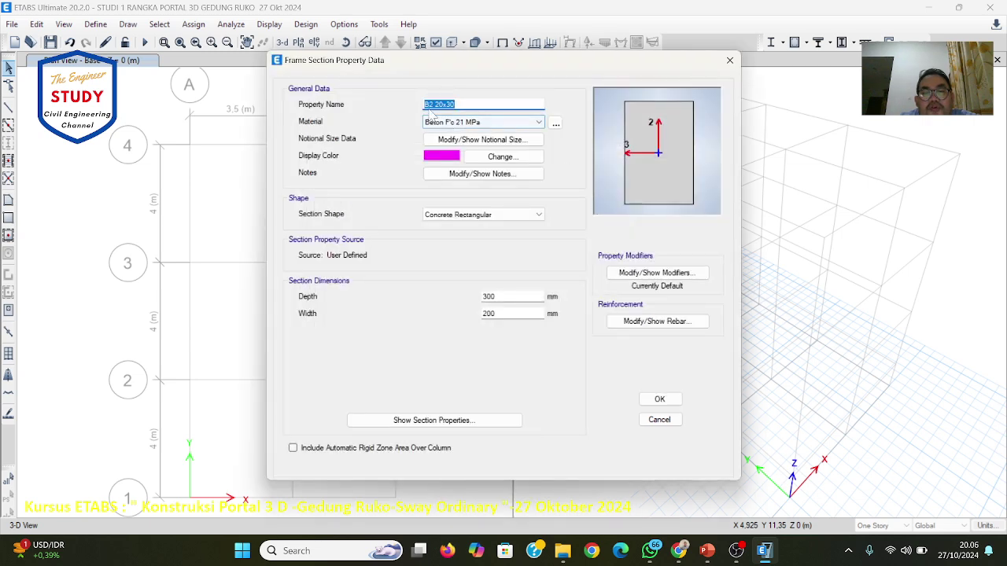
{"action": "left_click", "coordinate": [510, 296]}
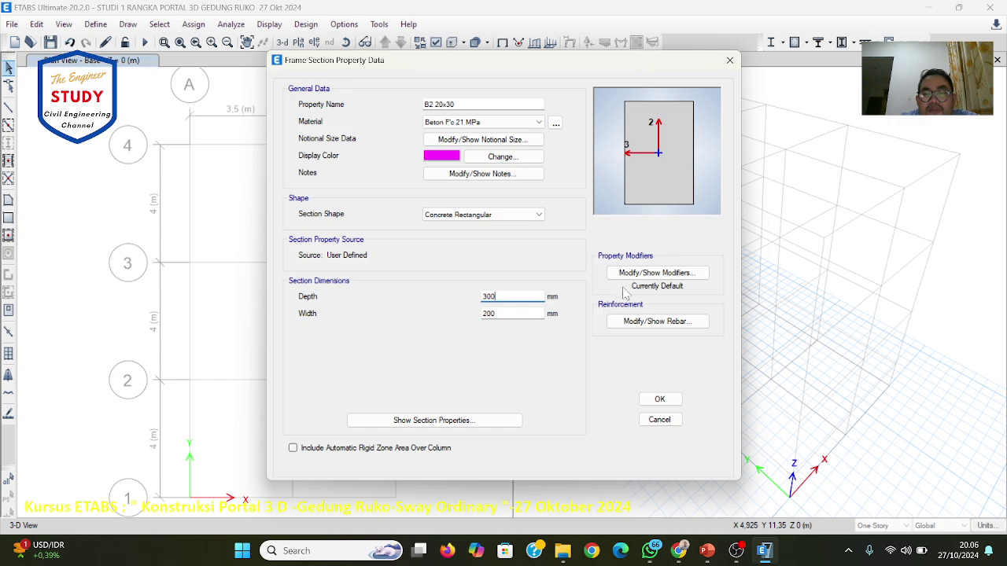
{"action": "left_click", "coordinate": [627, 323]}
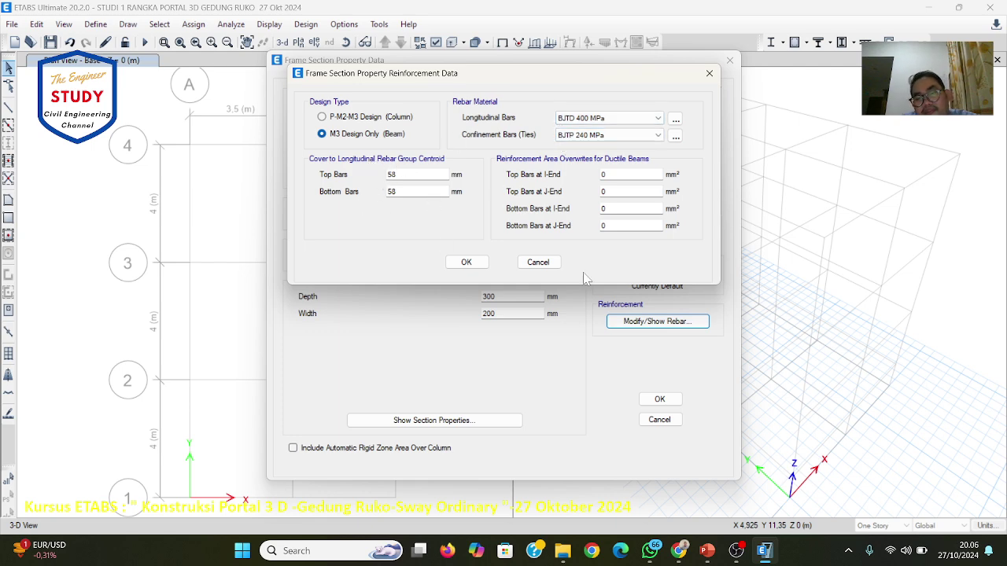
{"action": "left_click", "coordinate": [465, 262]}
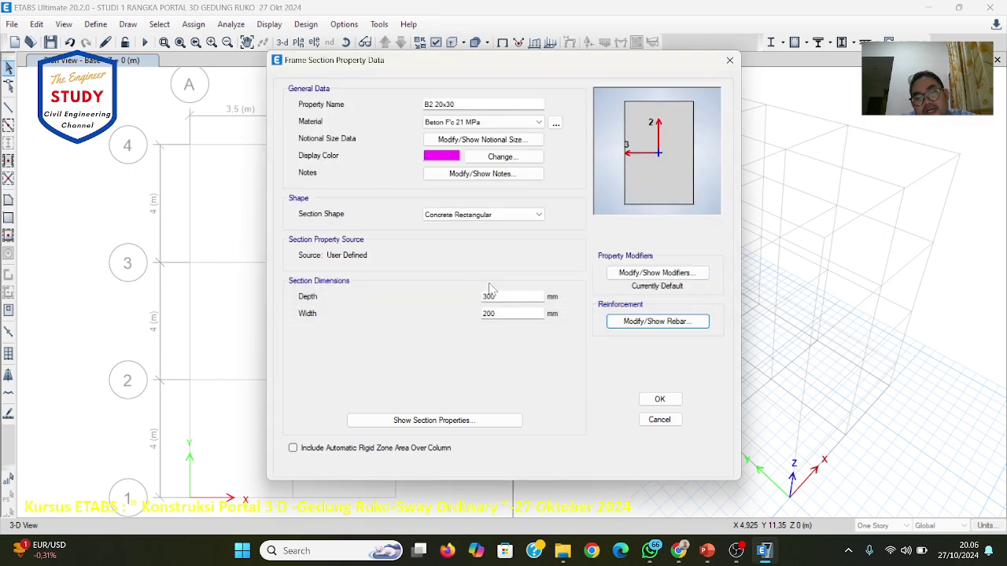
{"action": "left_click", "coordinate": [656, 400]}
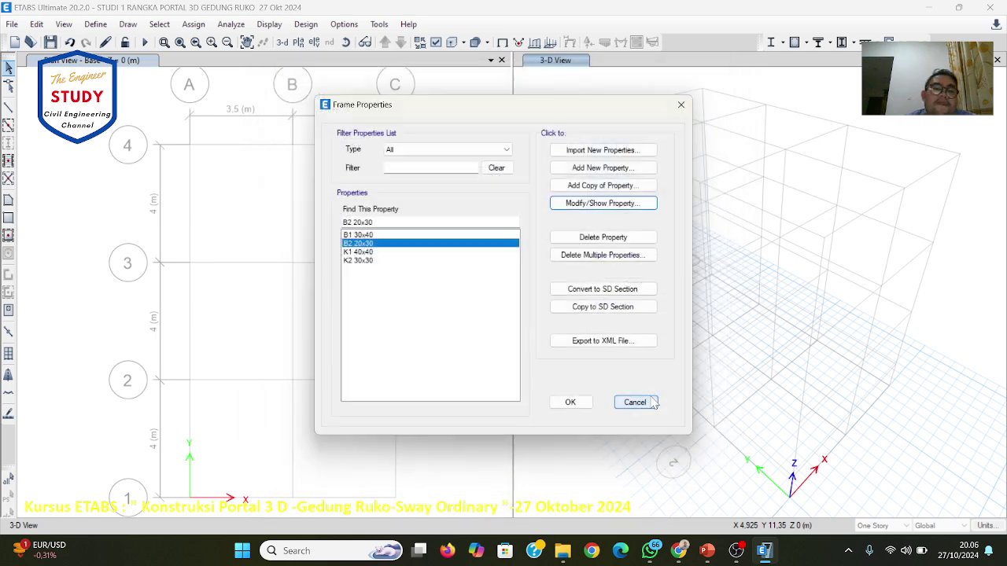
Step: Review the section properties and column reinforcement data of K1 40x40 and accept them
{"action": "left_click", "coordinate": [375, 251]}
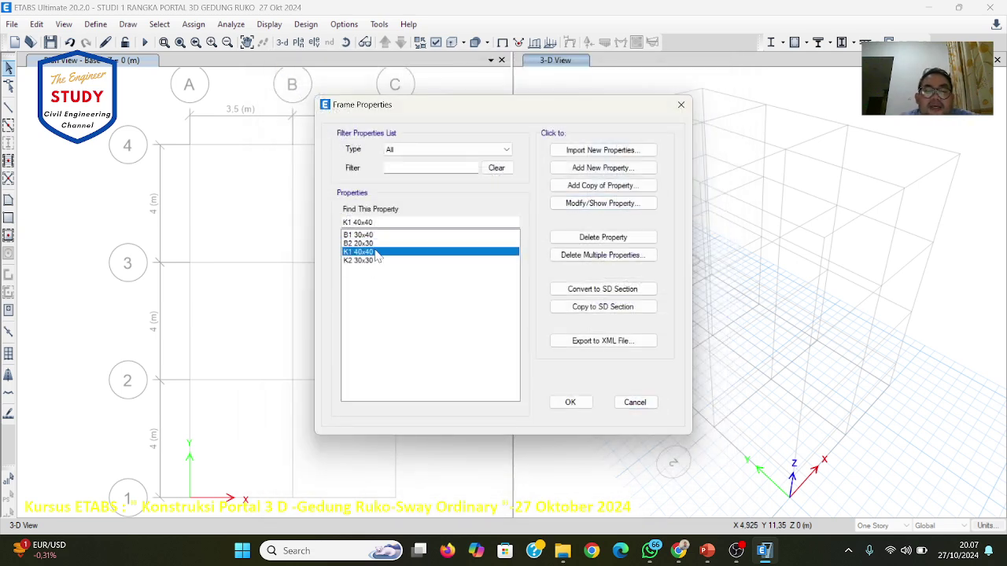
{"action": "left_click", "coordinate": [565, 204]}
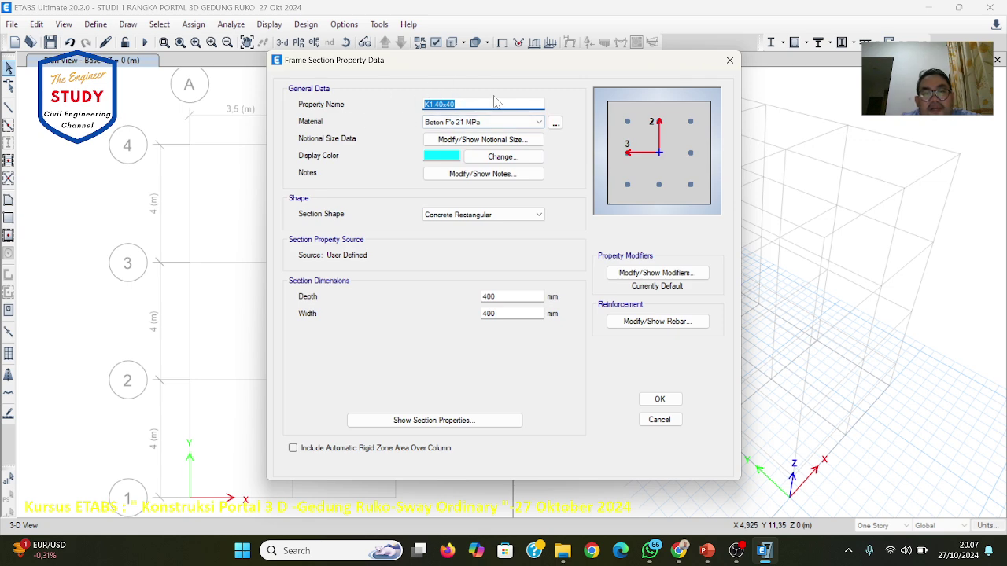
{"action": "left_click", "coordinate": [454, 104]}
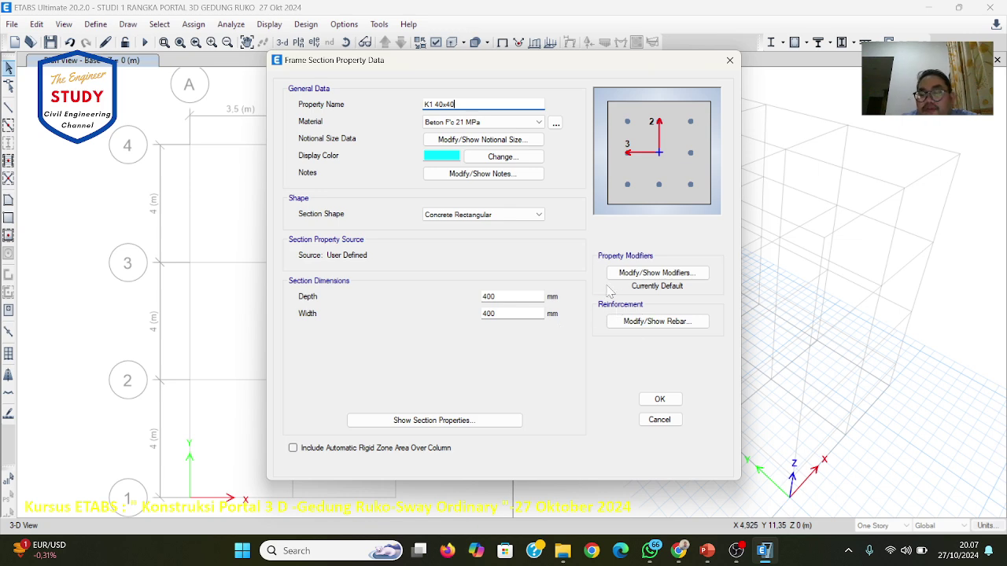
{"action": "left_click", "coordinate": [661, 324]}
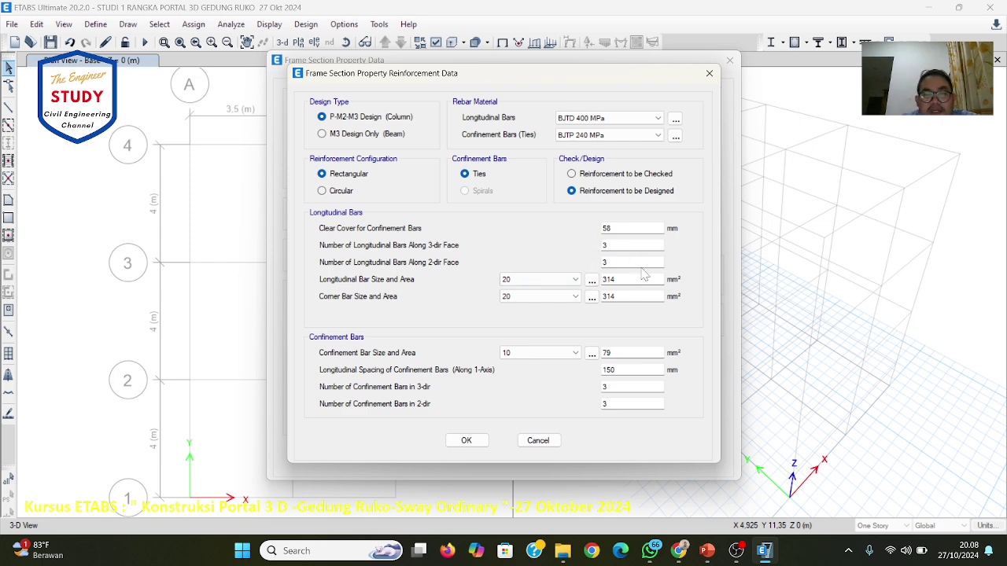
{"action": "left_click", "coordinate": [466, 440]}
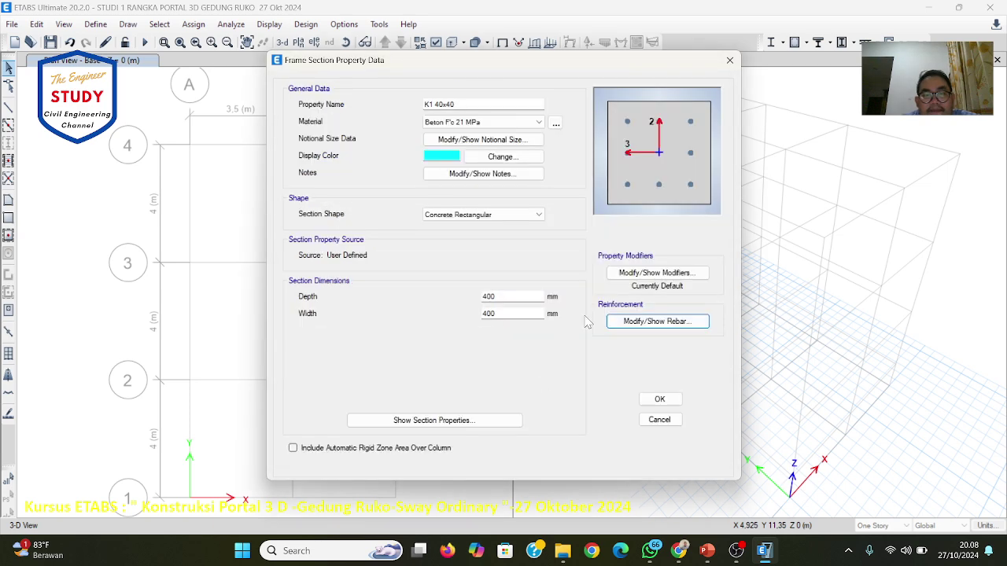
{"action": "left_click", "coordinate": [663, 399]}
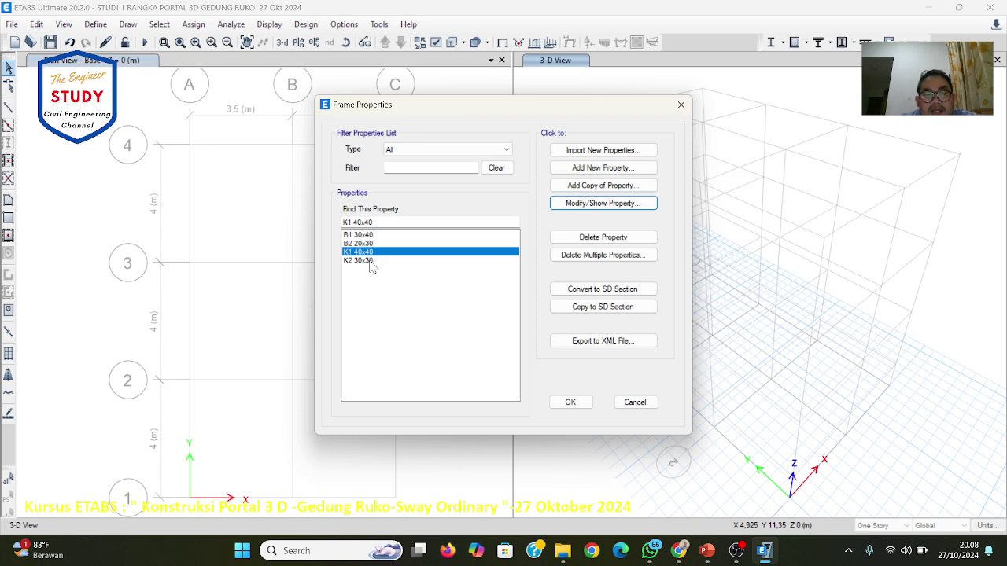
Step: Review the section properties and reinforcement data of column K2 30x30, accept them, and close the frame section definitions
{"action": "left_click", "coordinate": [372, 262]}
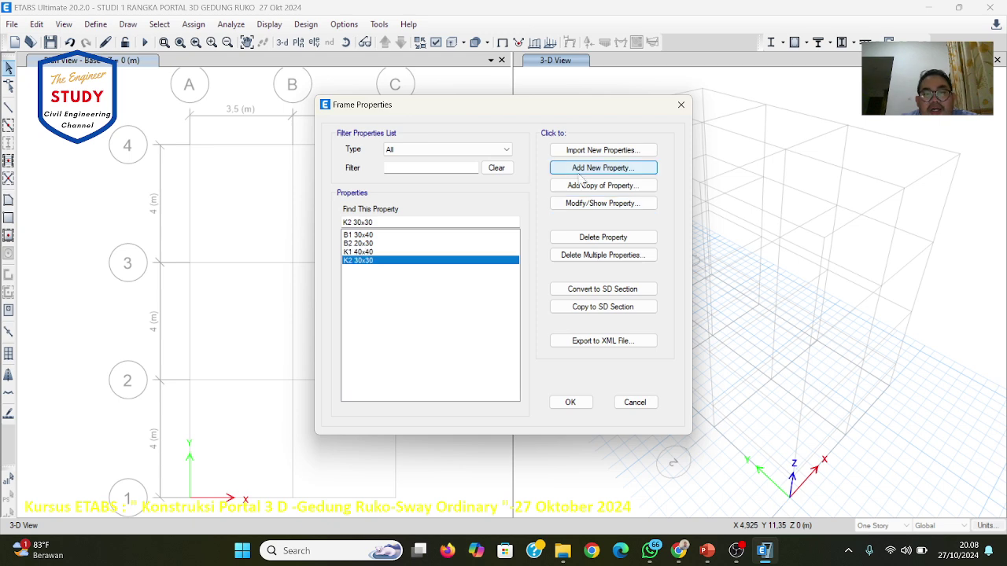
{"action": "left_click", "coordinate": [590, 205]}
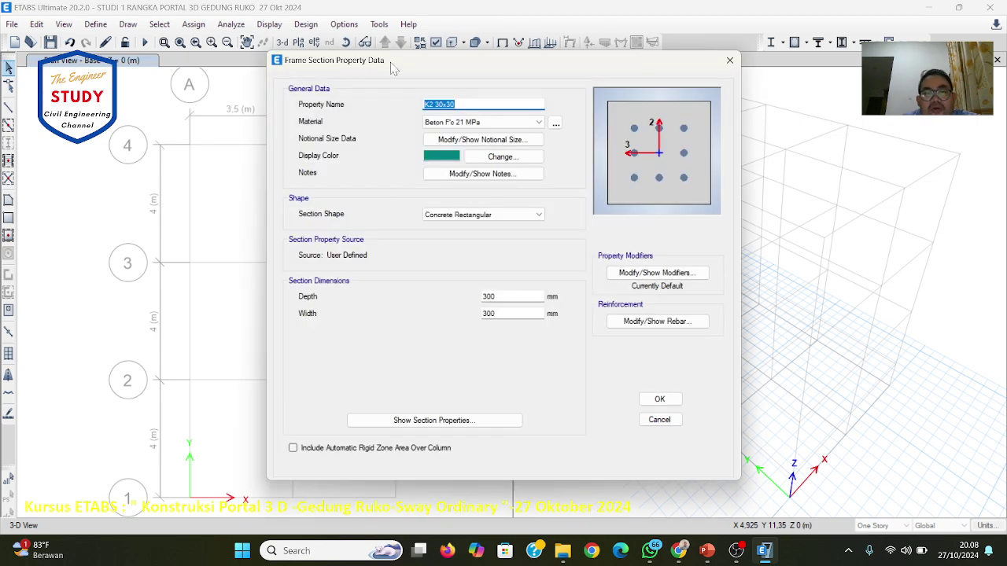
{"action": "left_click", "coordinate": [431, 125]}
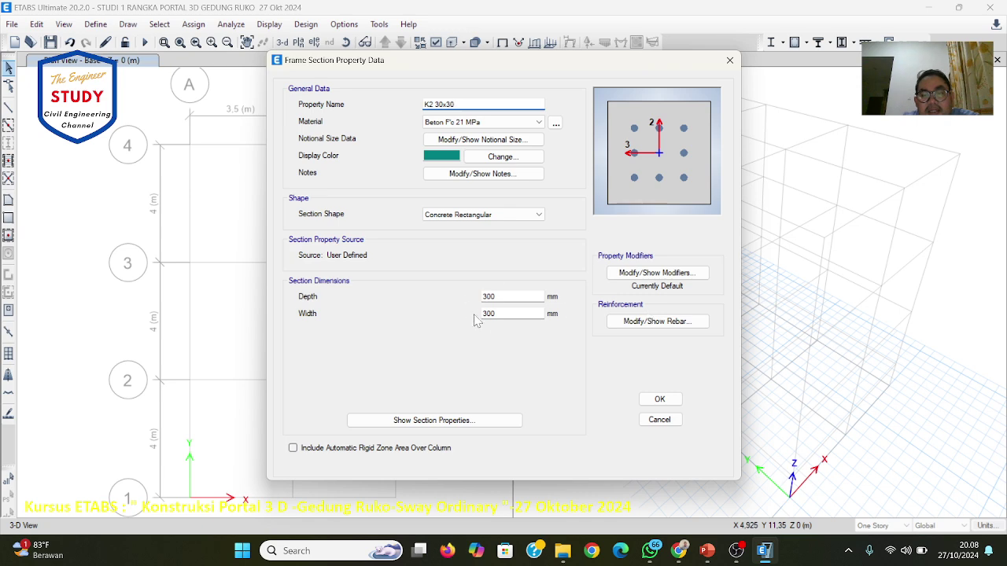
{"action": "left_click", "coordinate": [629, 321]}
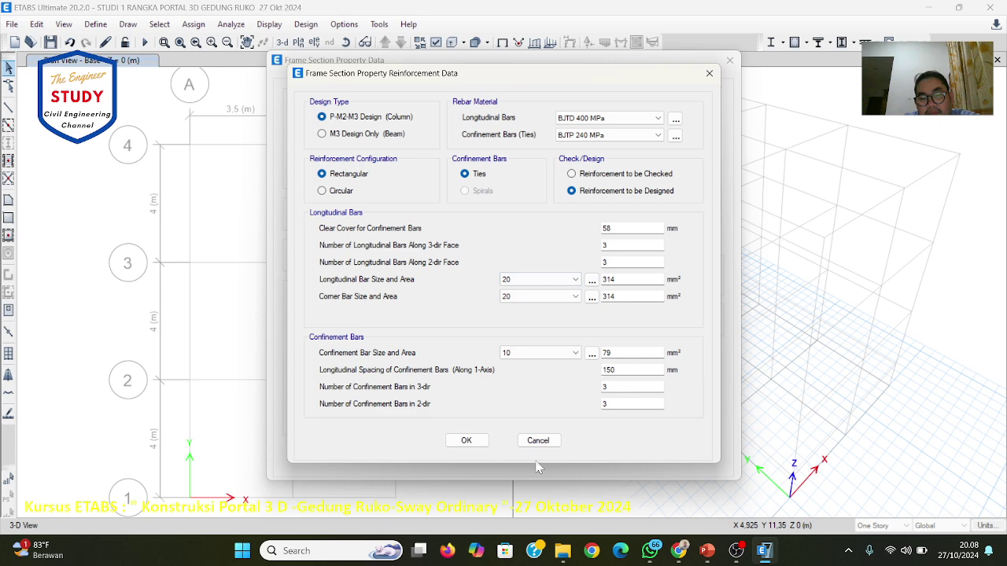
{"action": "left_click", "coordinate": [466, 441]}
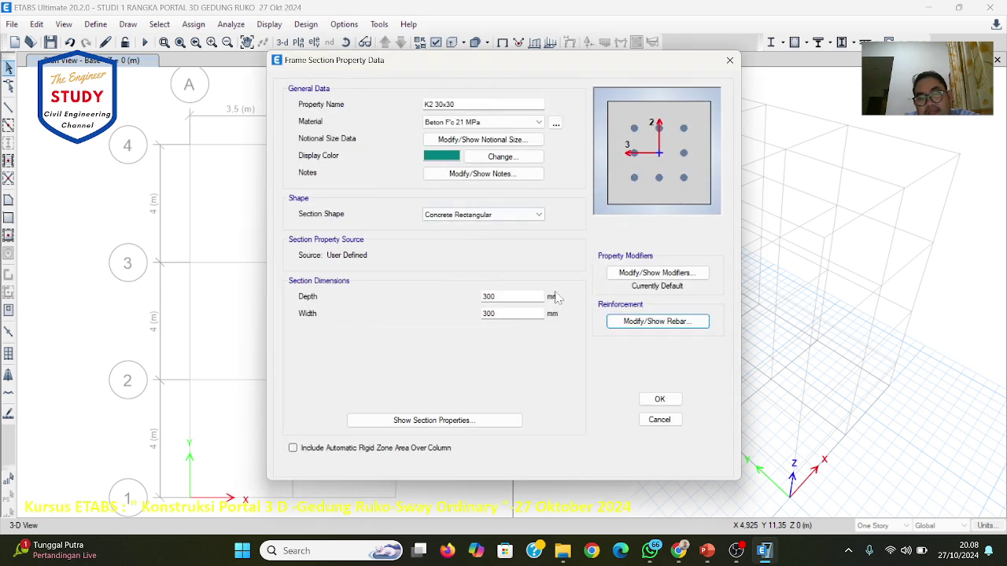
{"action": "left_click", "coordinate": [658, 401]}
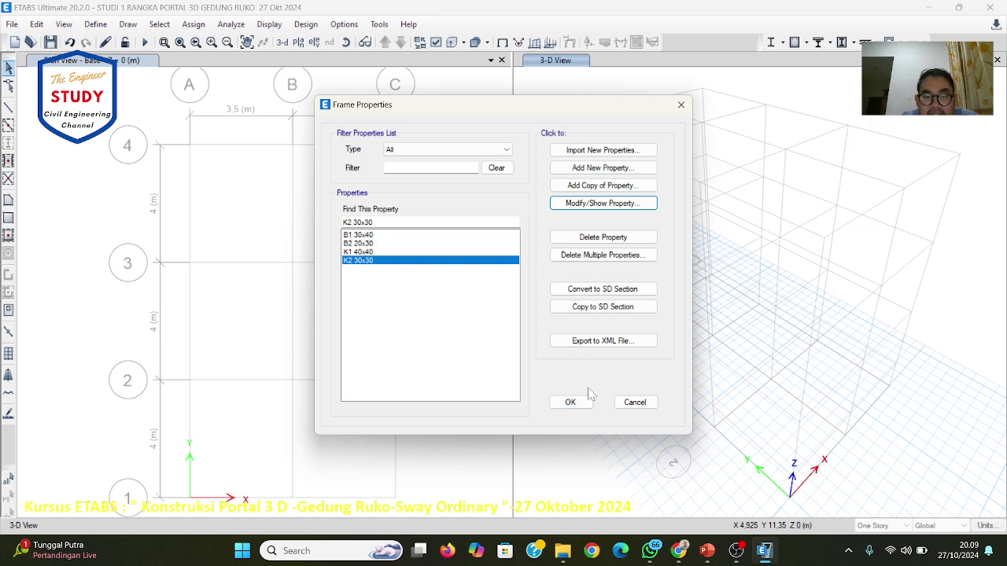
{"action": "left_click", "coordinate": [565, 404]}
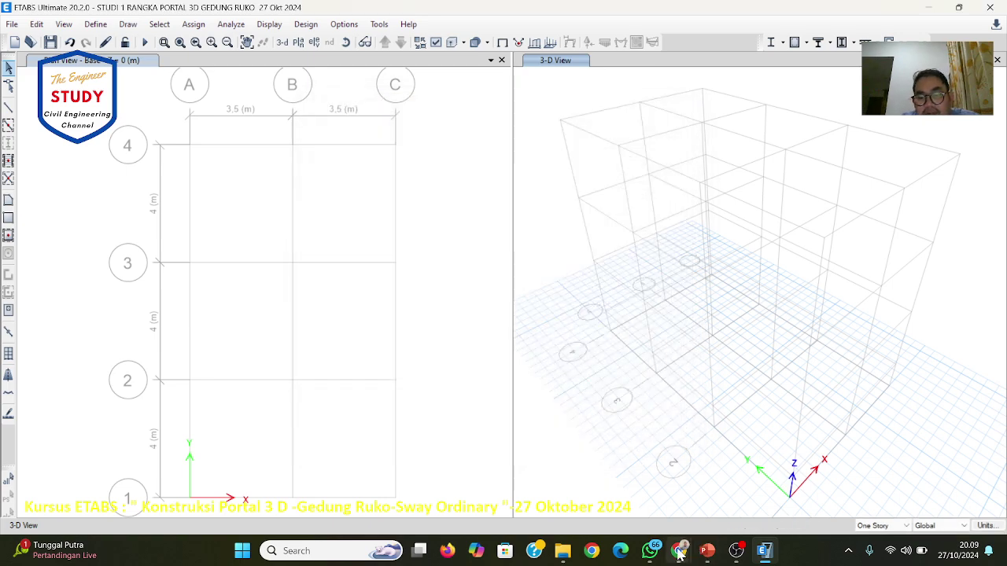
Step: Switch to WhatsApp, send the reply "okk siapp" in the Kursus ETABS Program#1 group chat, and return to ETABS
{"action": "left_click", "coordinate": [649, 550]}
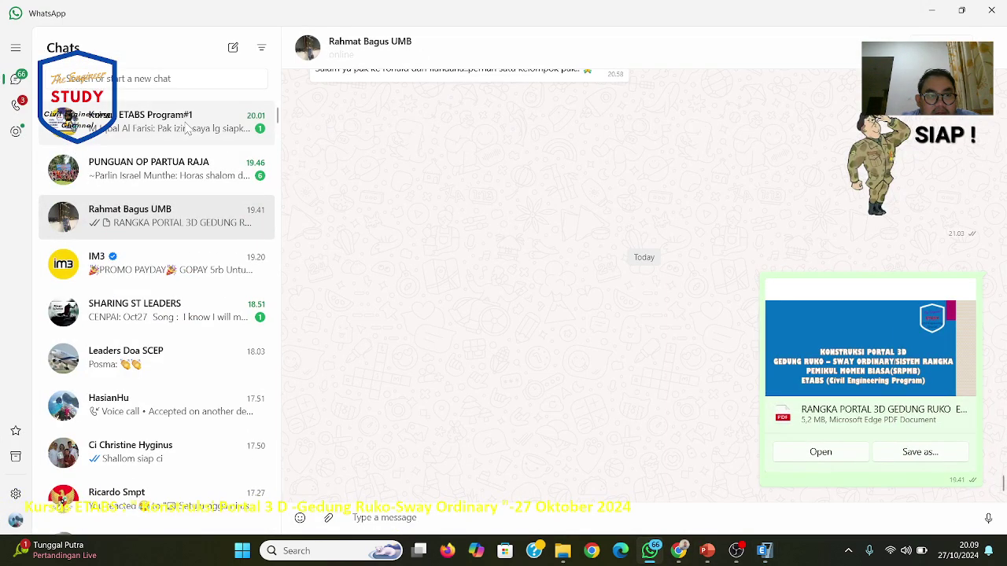
{"action": "left_click", "coordinate": [157, 121]}
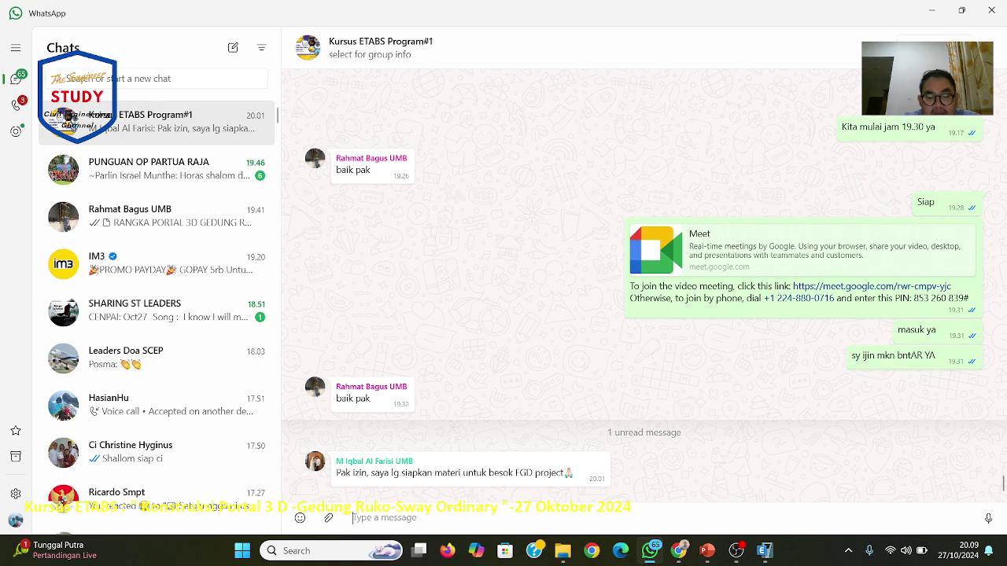
{"action": "type", "text": "okk s"}
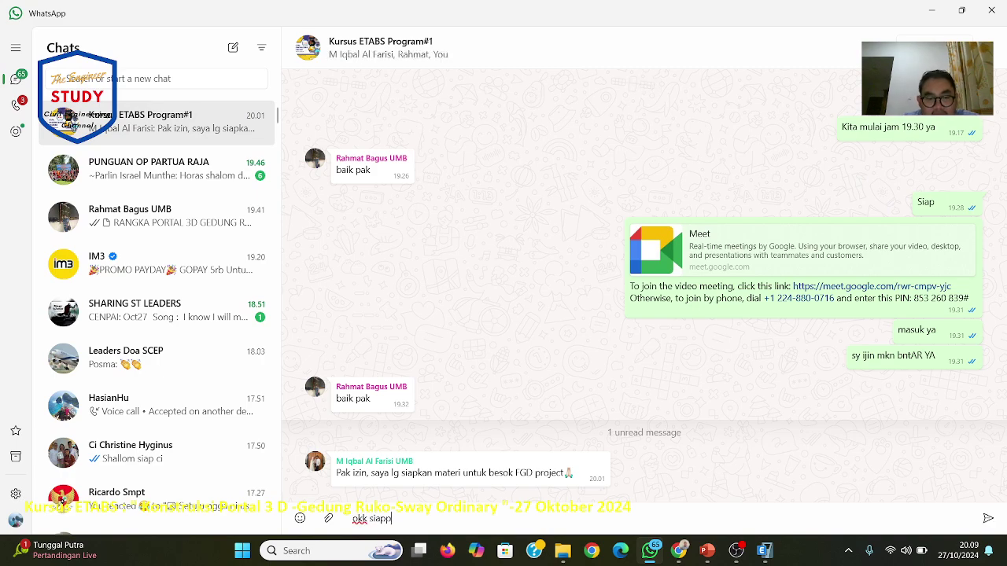
{"action": "type", "text": "iapp"}
{"action": "key", "text": "Return"}
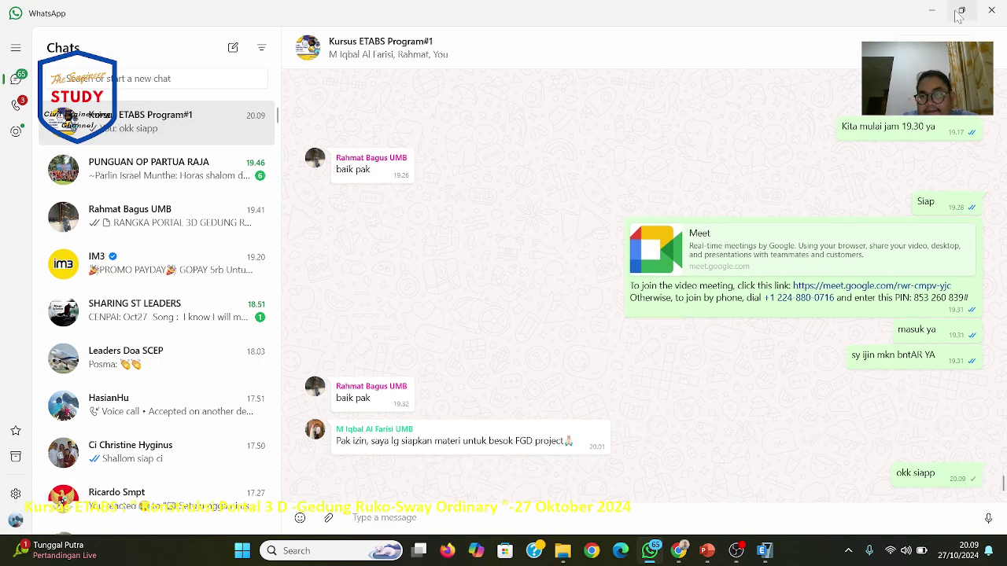
{"action": "left_click", "coordinate": [932, 11]}
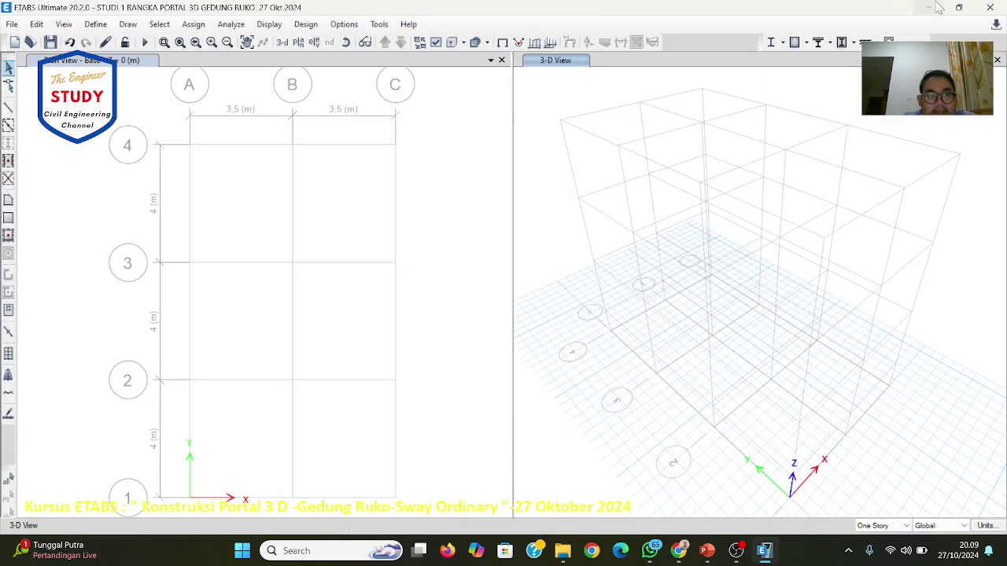
Step: Switch to WhatsApp, view the course participant's screenshot of the Frame Properties list, close it, and return to ETABS
{"action": "left_click", "coordinate": [705, 553]}
{"action": "left_click", "coordinate": [760, 553]}
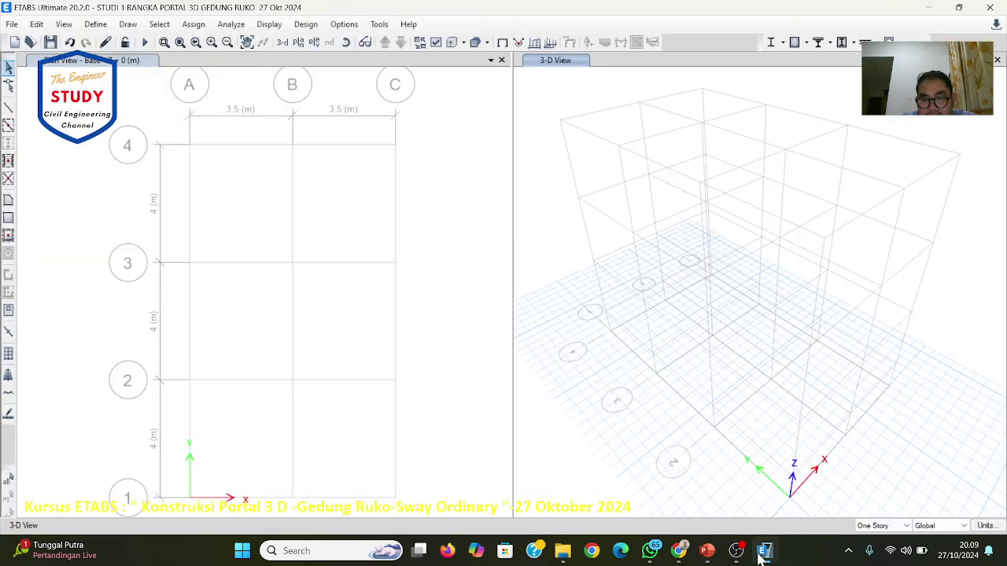
{"action": "left_click", "coordinate": [649, 552]}
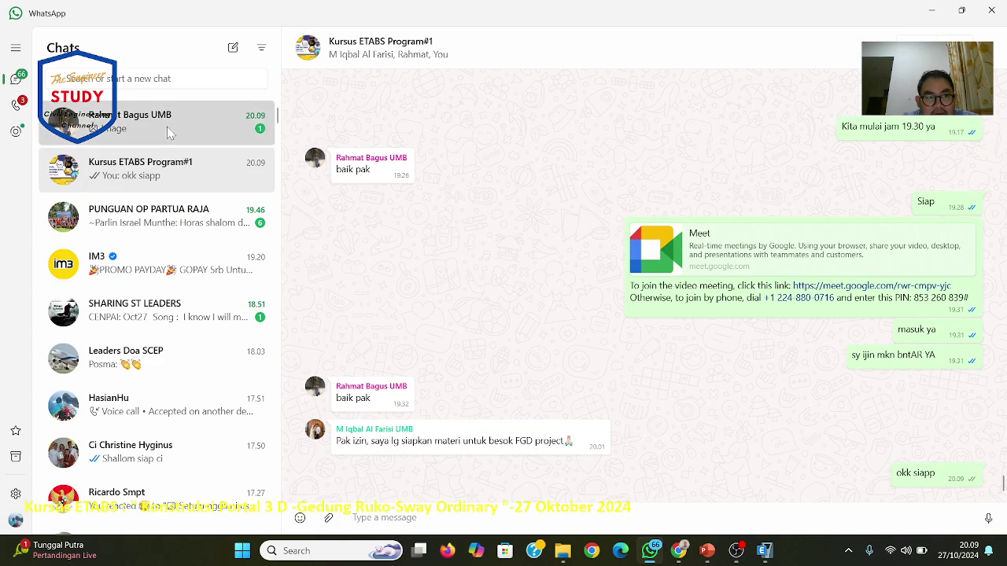
{"action": "left_click", "coordinate": [169, 132]}
{"action": "left_click", "coordinate": [403, 385]}
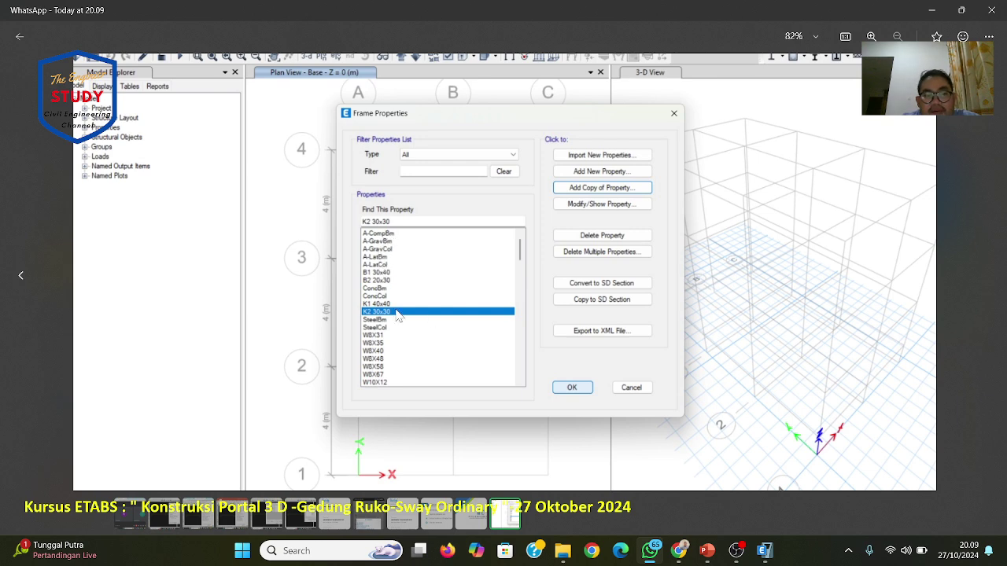
{"action": "key", "text": "Escape"}
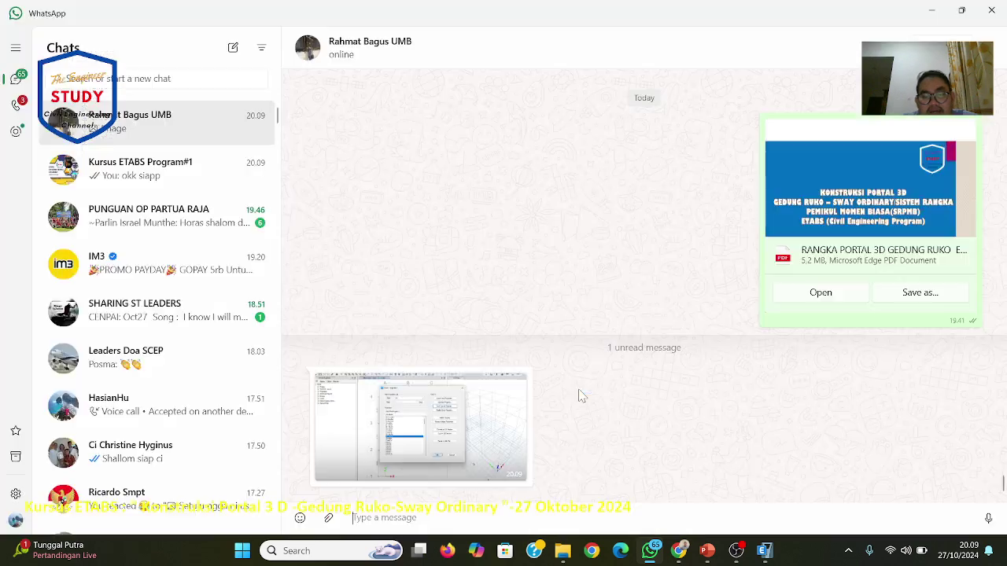
{"action": "left_click", "coordinate": [764, 551]}
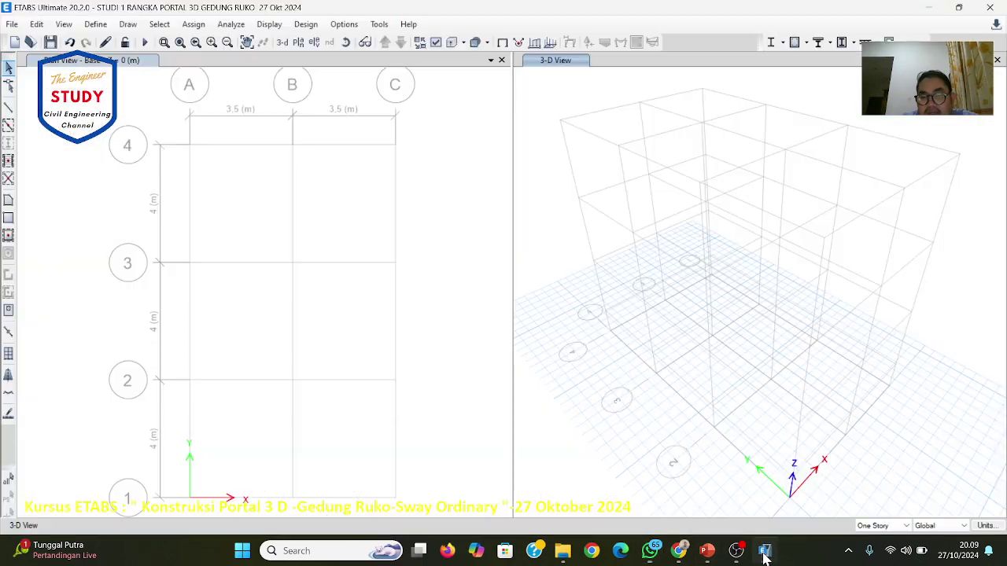
Step: Switch to PowerPoint, read the slides on column K2 30x30 and the 12 cm PL-LANTAI and PL-DAK slabs, and return to ETABS
{"action": "left_click", "coordinate": [707, 551]}
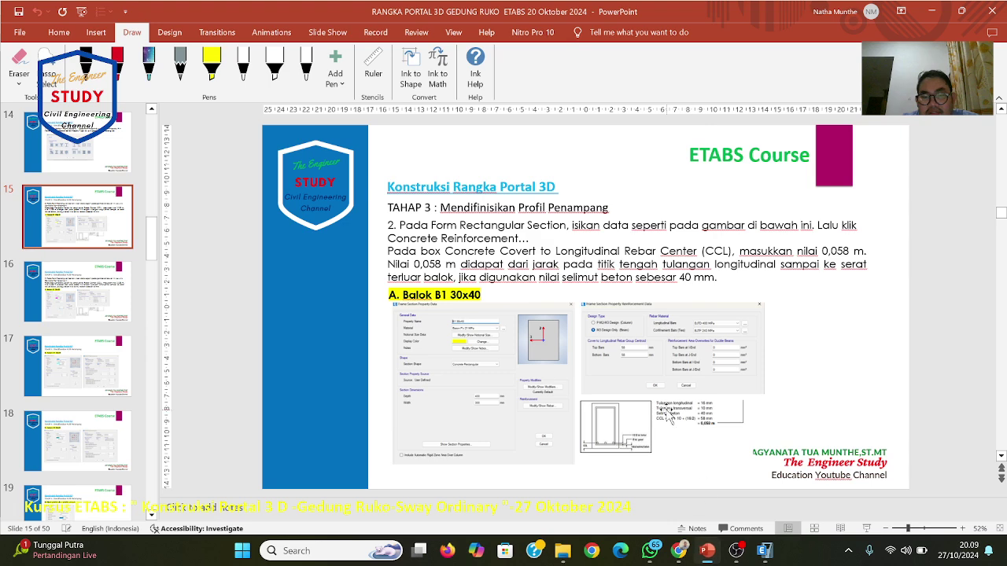
{"action": "scroll", "coordinate": [669, 418], "scroll_direction": "down", "scroll_amount": 3}
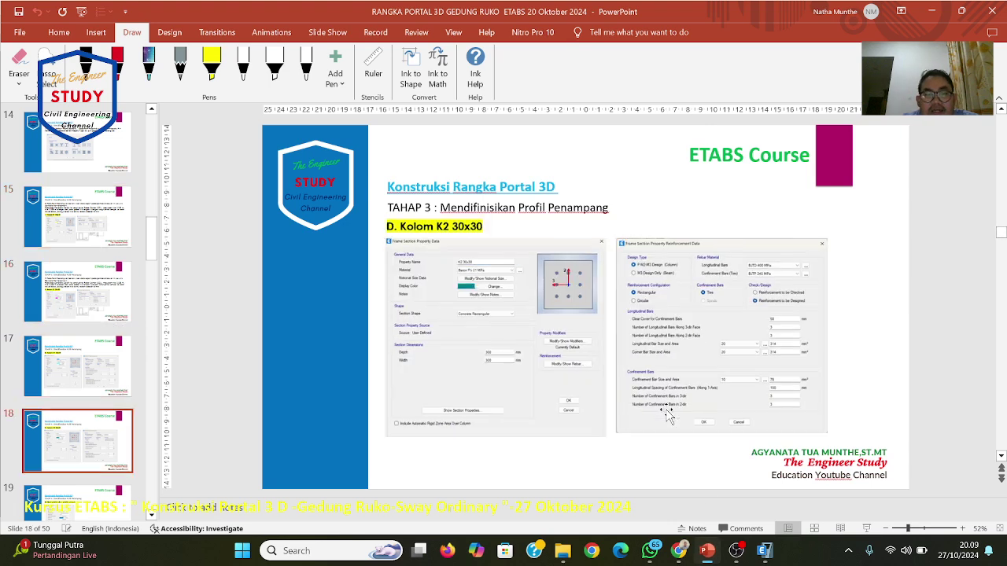
{"action": "scroll", "coordinate": [667, 415], "scroll_direction": "down", "scroll_amount": 1}
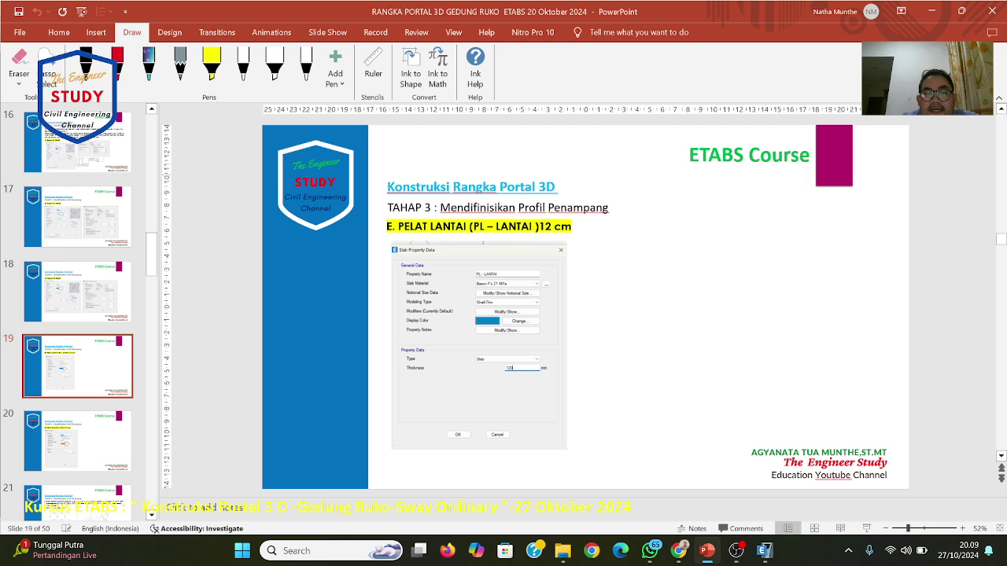
{"action": "scroll", "coordinate": [586, 264], "scroll_direction": "up", "scroll_amount": 1}
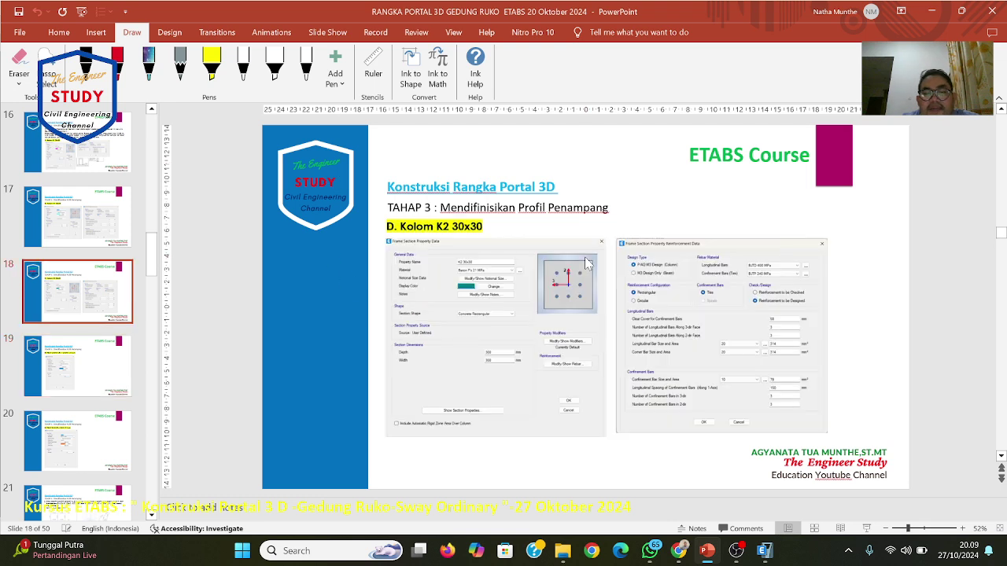
{"action": "scroll", "coordinate": [586, 264], "scroll_direction": "down", "scroll_amount": 2}
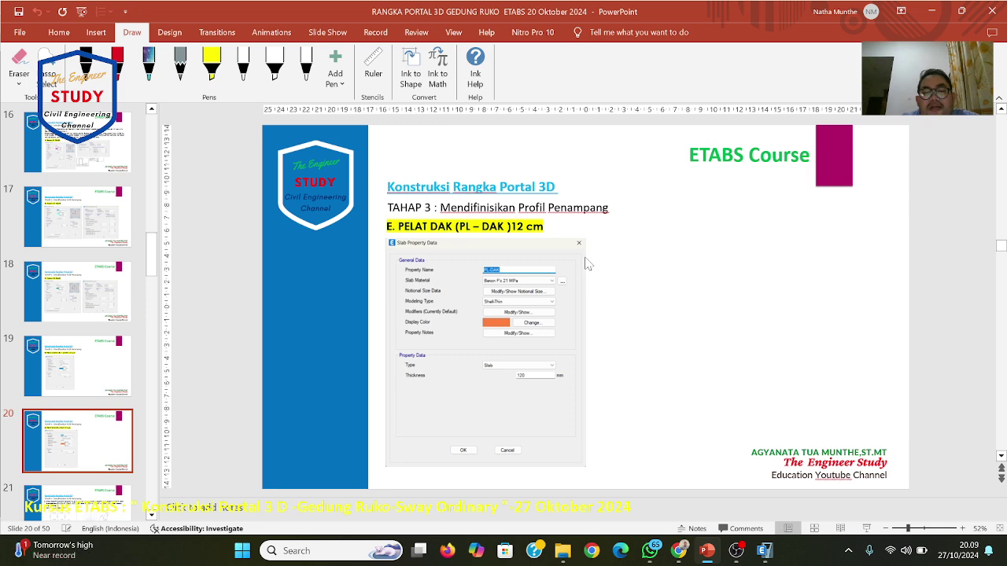
{"action": "scroll", "coordinate": [586, 264], "scroll_direction": "up", "scroll_amount": 1}
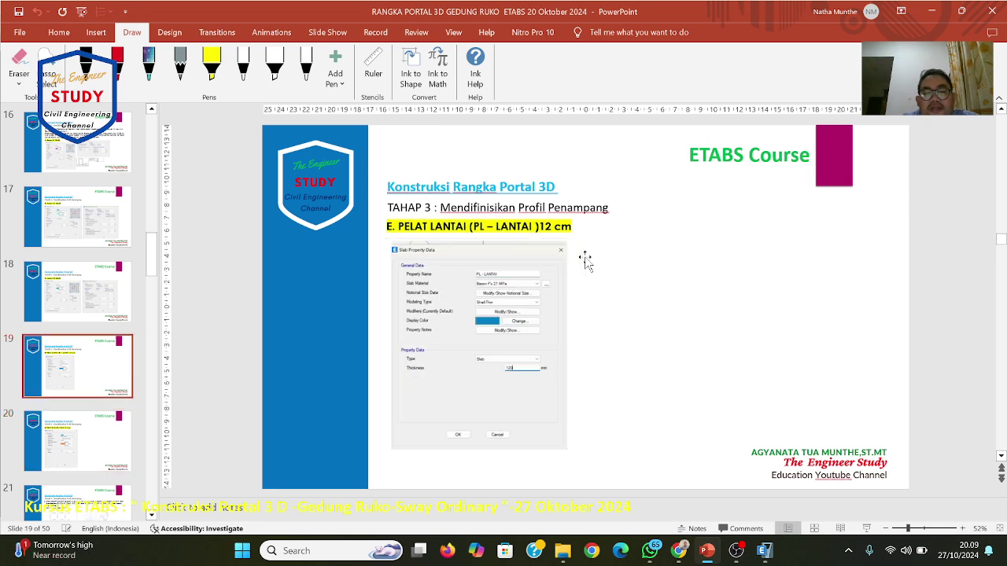
{"action": "scroll", "coordinate": [586, 264], "scroll_direction": "down", "scroll_amount": 1}
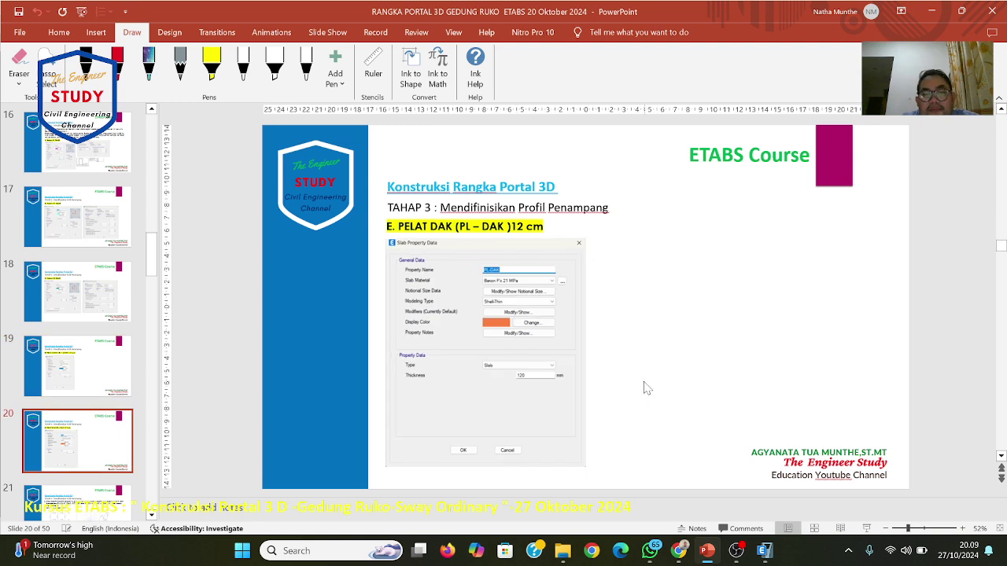
{"action": "scroll", "coordinate": [643, 388], "scroll_direction": "up", "scroll_amount": 1}
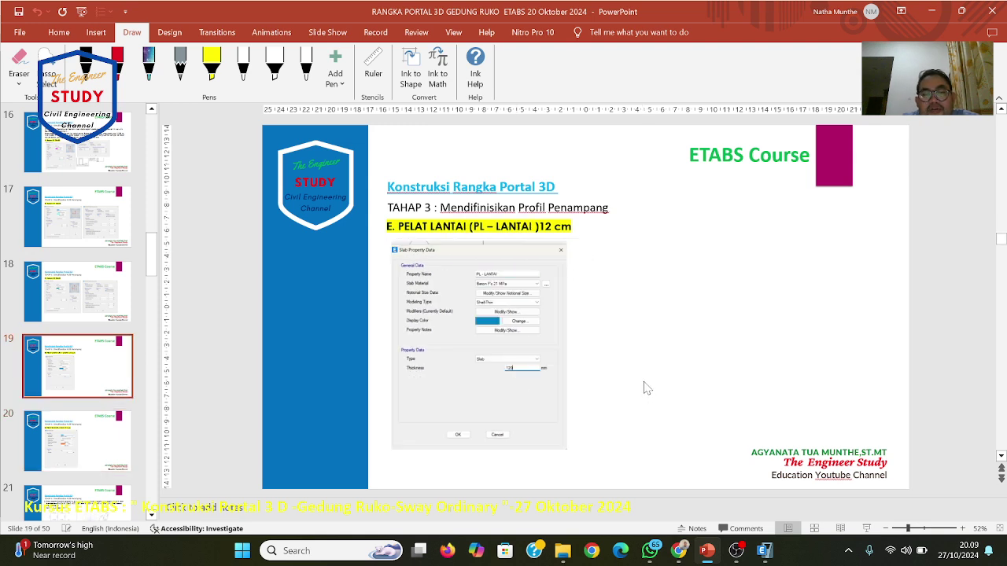
{"action": "left_click", "coordinate": [762, 551]}
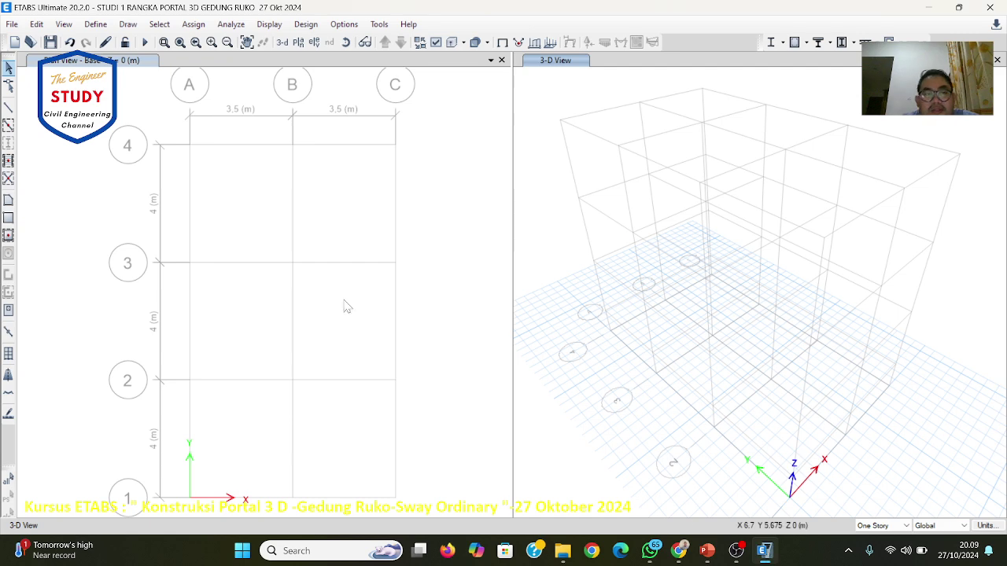
Step: Open the slab section definitions, view the data form for a new slab property, and dismiss it without adding one
{"action": "left_click", "coordinate": [96, 24]}
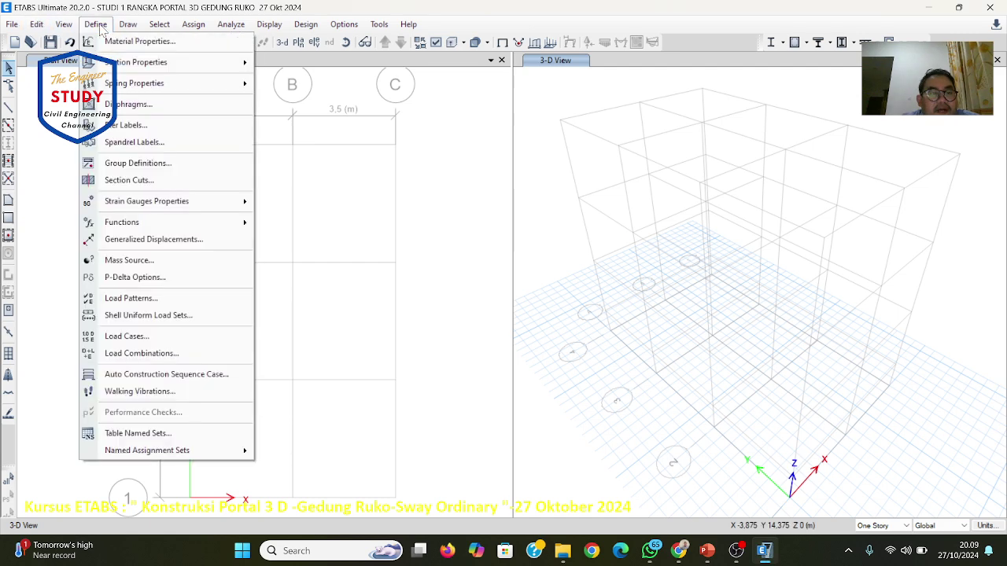
{"action": "mouse_move", "coordinate": [108, 68]}
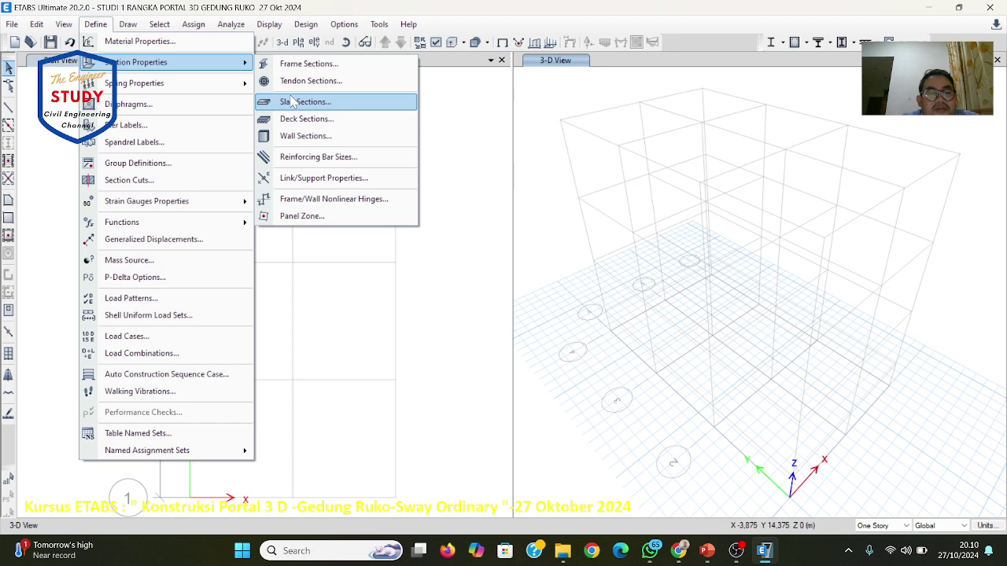
{"action": "left_click", "coordinate": [76, 4]}
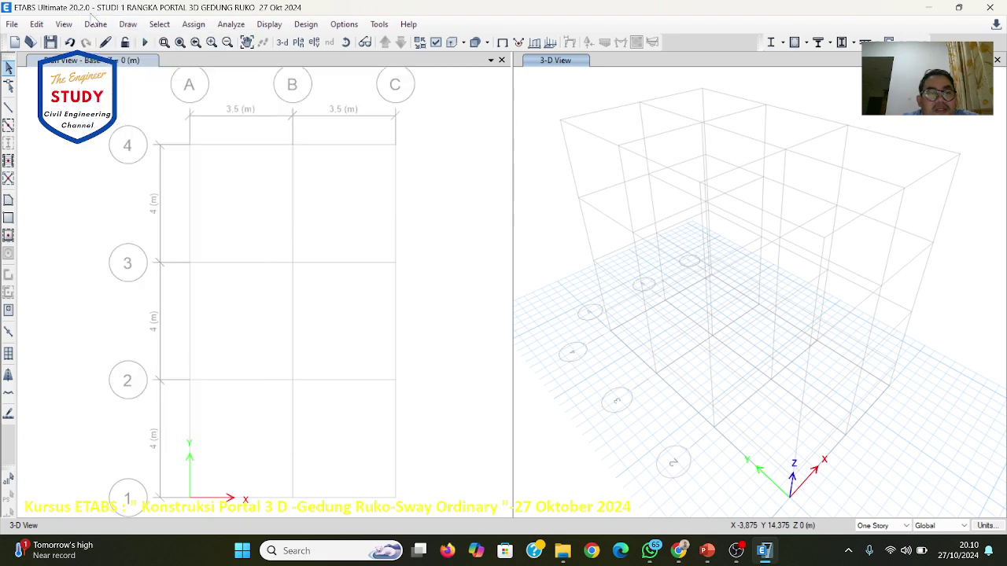
{"action": "left_click", "coordinate": [93, 24]}
{"action": "left_click", "coordinate": [92, 24]}
{"action": "left_click", "coordinate": [93, 25]}
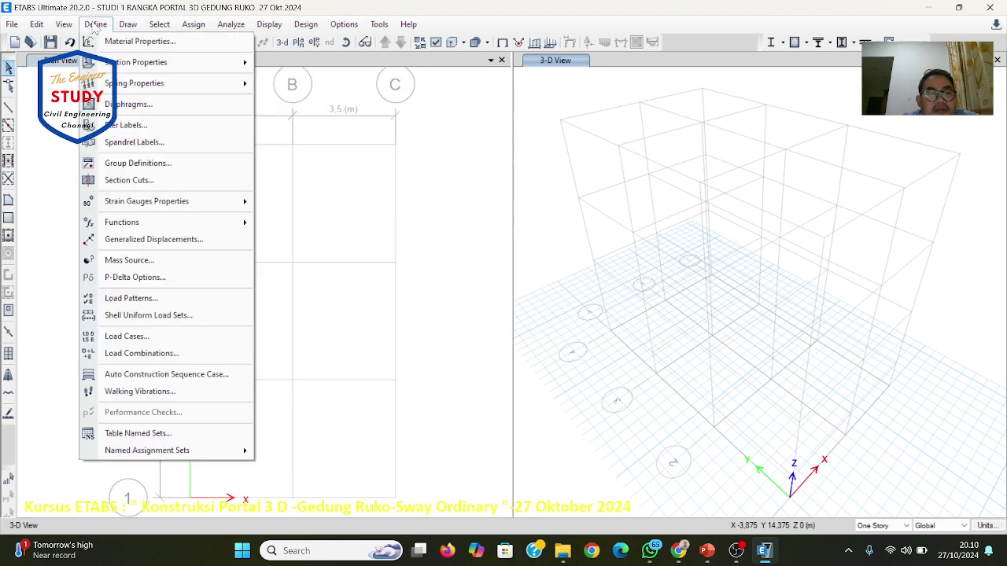
{"action": "mouse_move", "coordinate": [224, 65]}
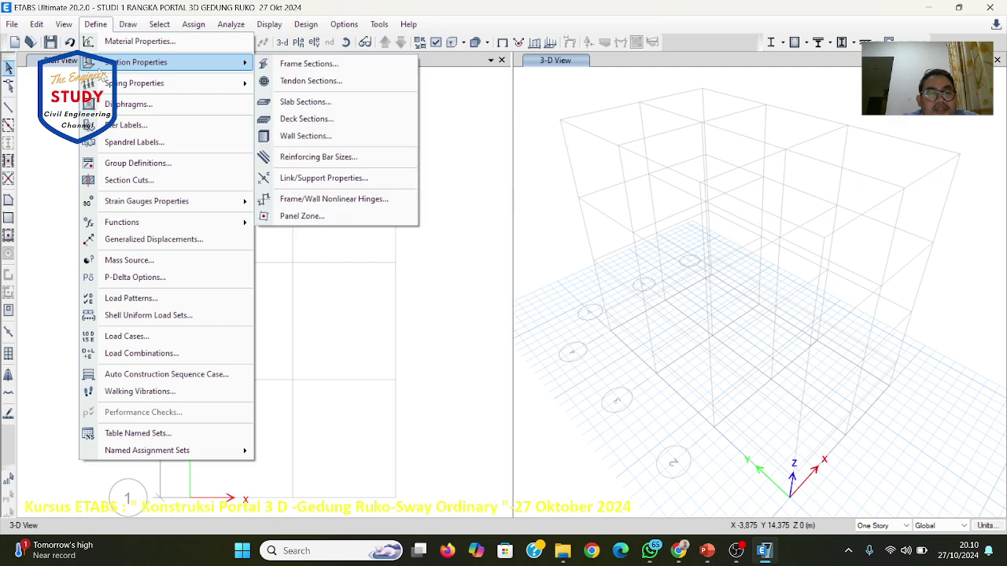
{"action": "left_click", "coordinate": [276, 103]}
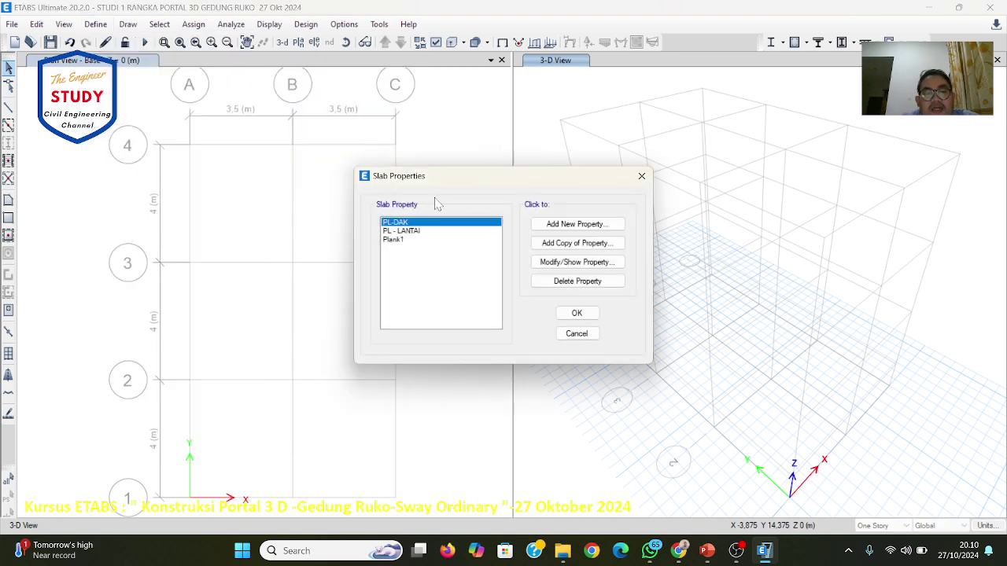
{"action": "left_click", "coordinate": [597, 227]}
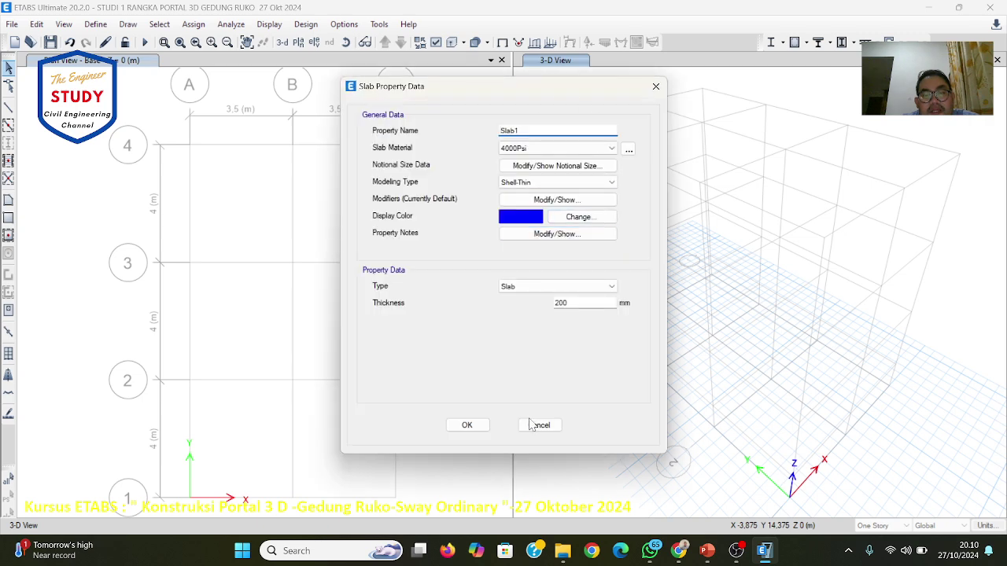
{"action": "left_click", "coordinate": [540, 426]}
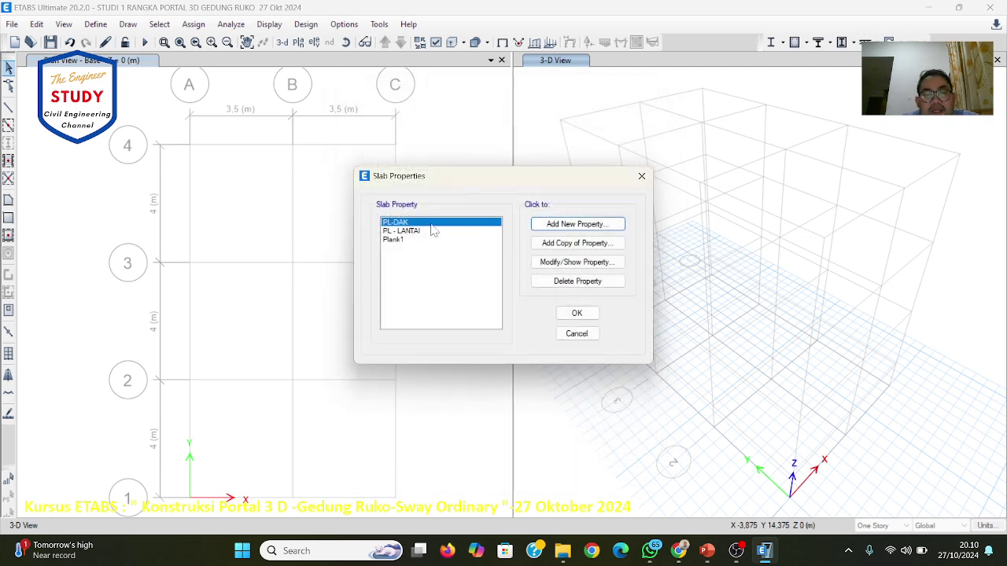
Step: Review floor slab PL - LANTAI, choosing Shell-Thin as modeling type and Slab as type, check its thickness, and accept the data
{"action": "left_click", "coordinate": [427, 231]}
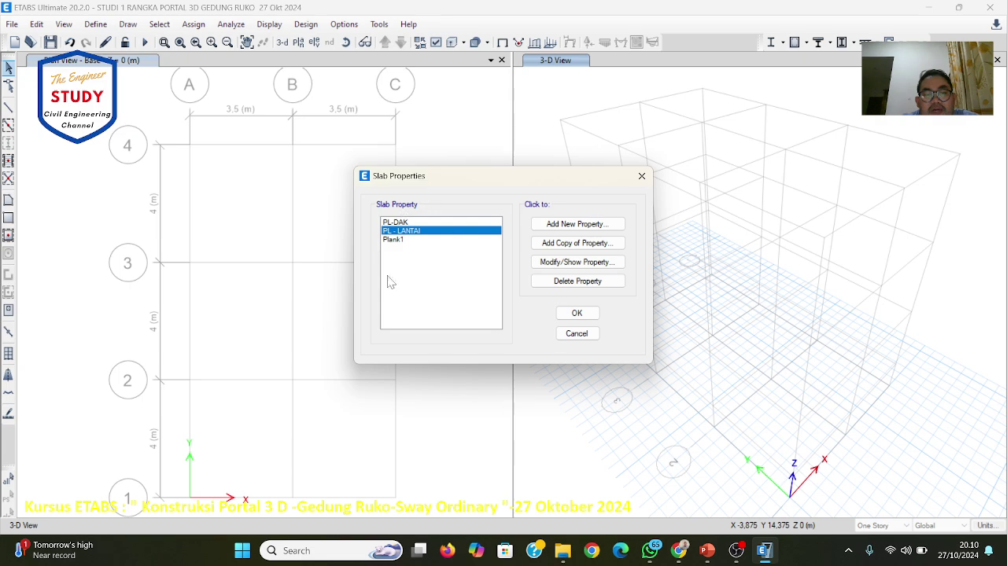
{"action": "left_click", "coordinate": [576, 262]}
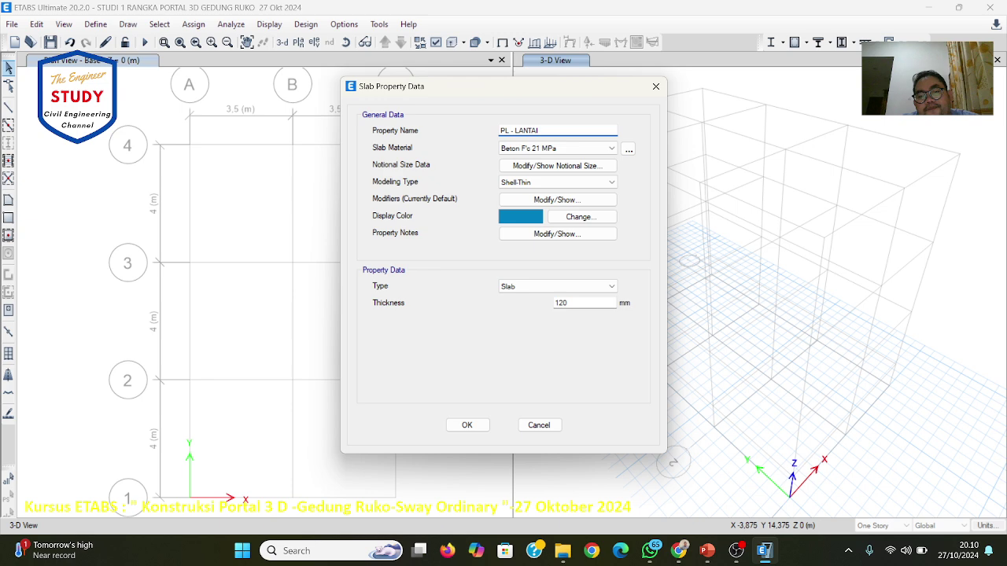
{"action": "left_click", "coordinate": [520, 183]}
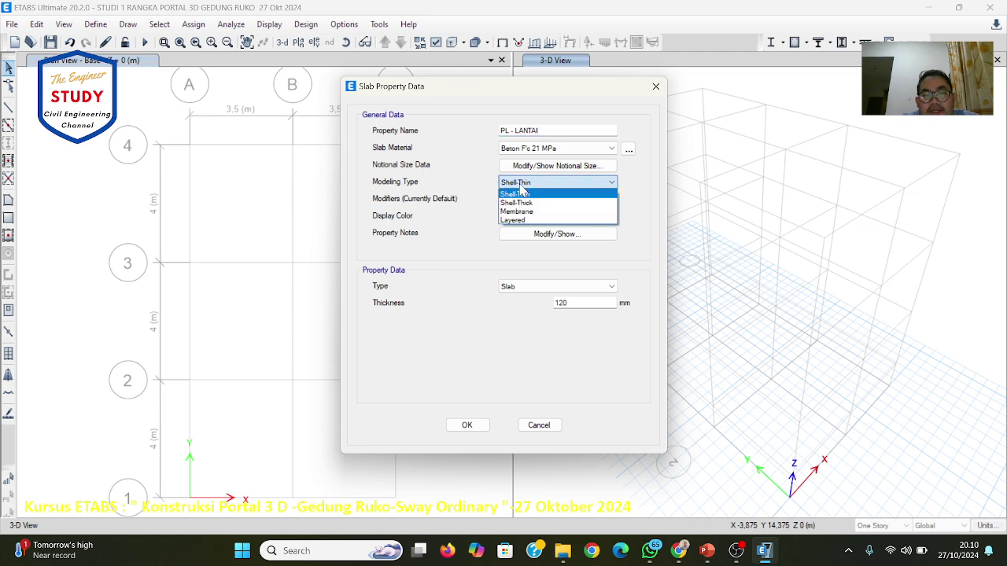
{"action": "left_click", "coordinate": [519, 190]}
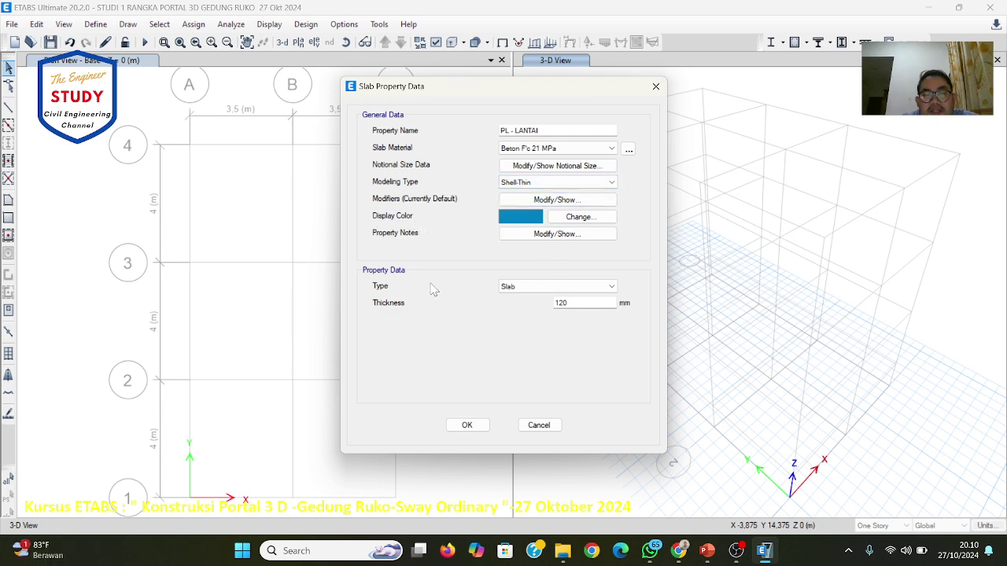
{"action": "left_click", "coordinate": [562, 288]}
{"action": "left_click", "coordinate": [563, 289]}
{"action": "left_click", "coordinate": [564, 290]}
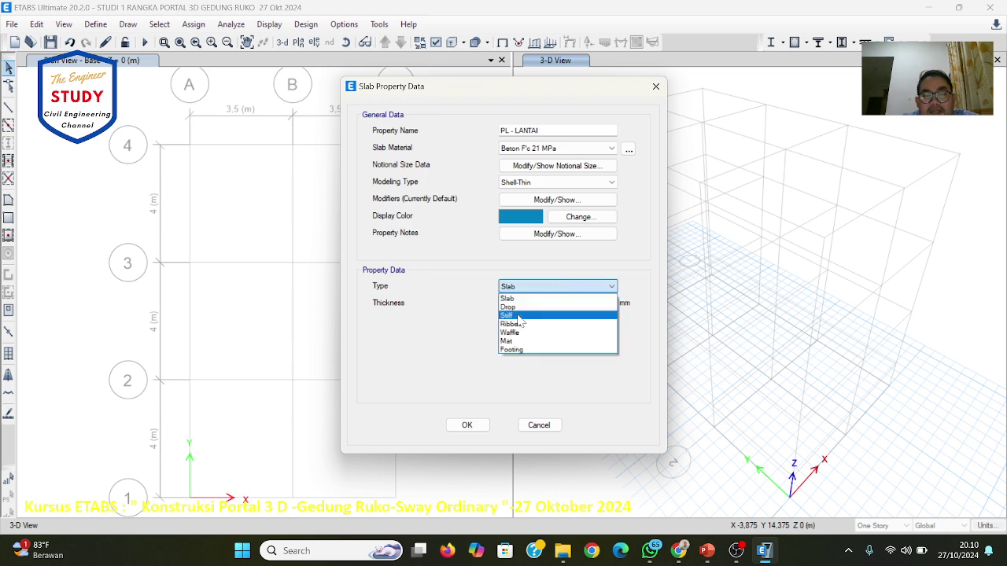
{"action": "left_click", "coordinate": [510, 300]}
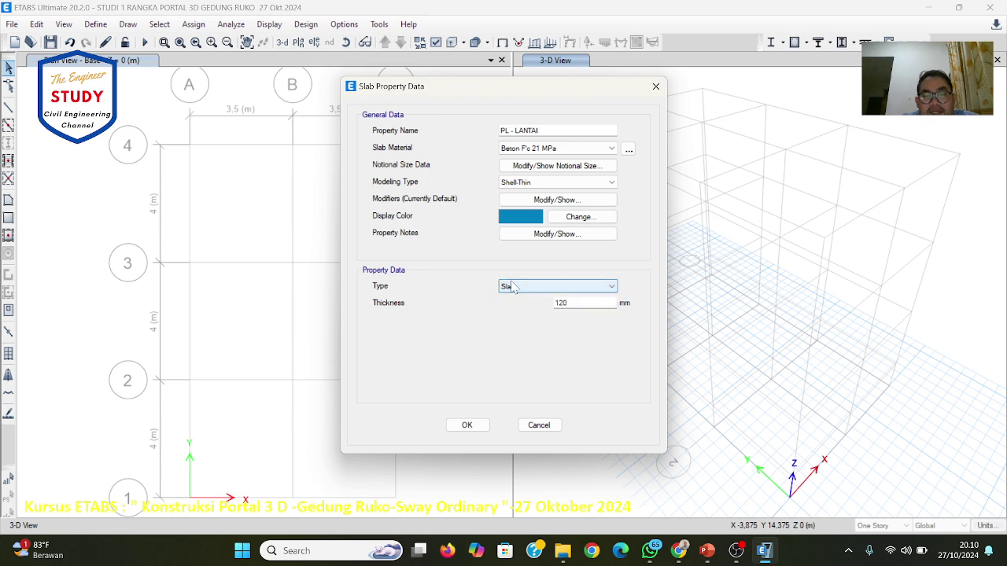
{"action": "left_click", "coordinate": [586, 303]}
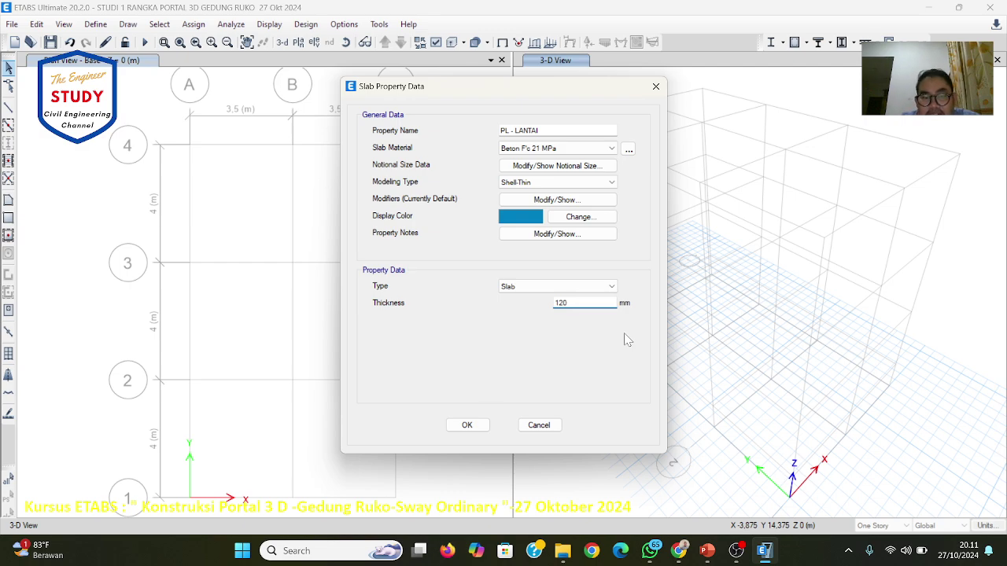
{"action": "left_click", "coordinate": [467, 425]}
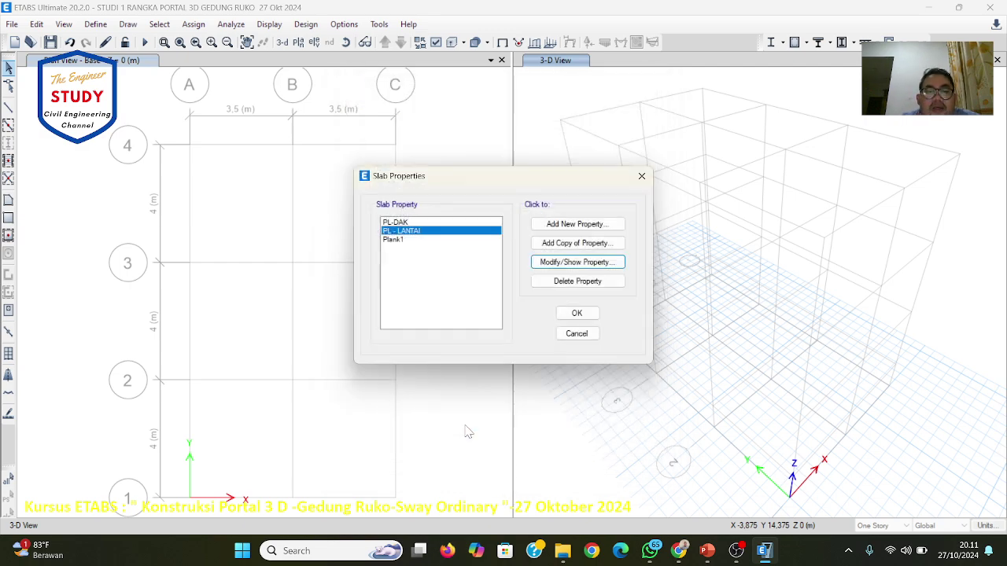
Step: Review the property data of roof slab PL-DAK, accept it, and close the slab section definitions
{"action": "left_click", "coordinate": [419, 224]}
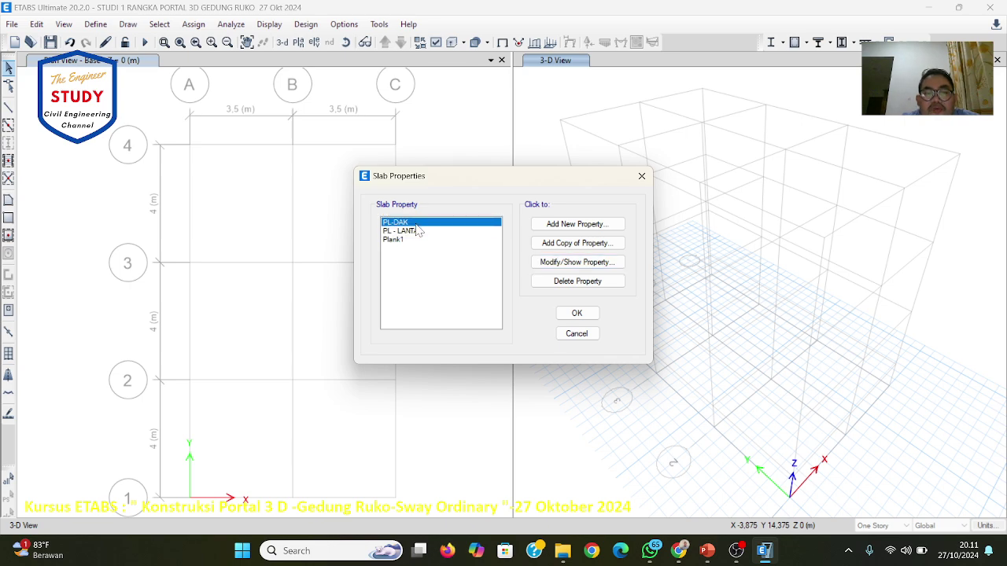
{"action": "left_click", "coordinate": [549, 263]}
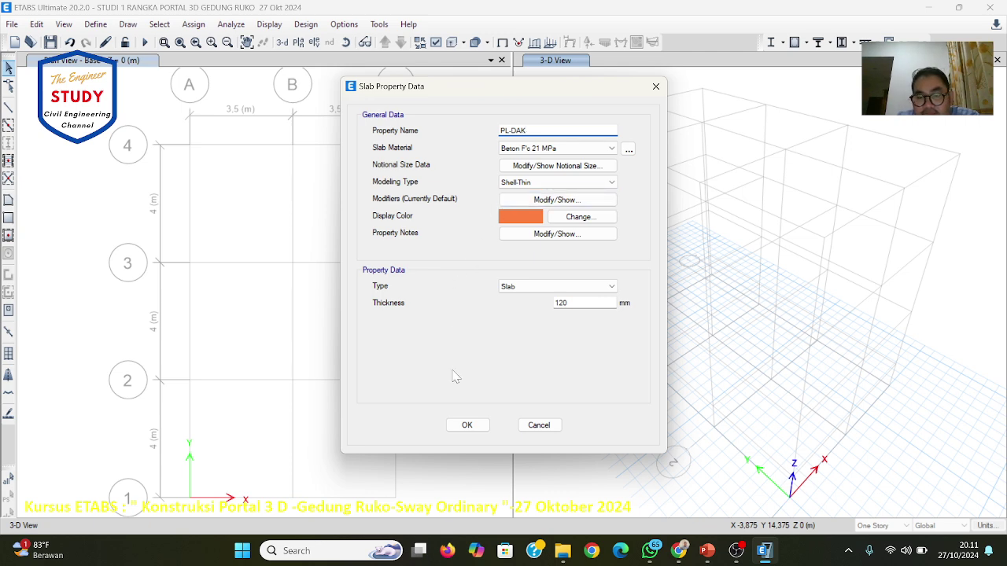
{"action": "left_click", "coordinate": [473, 428]}
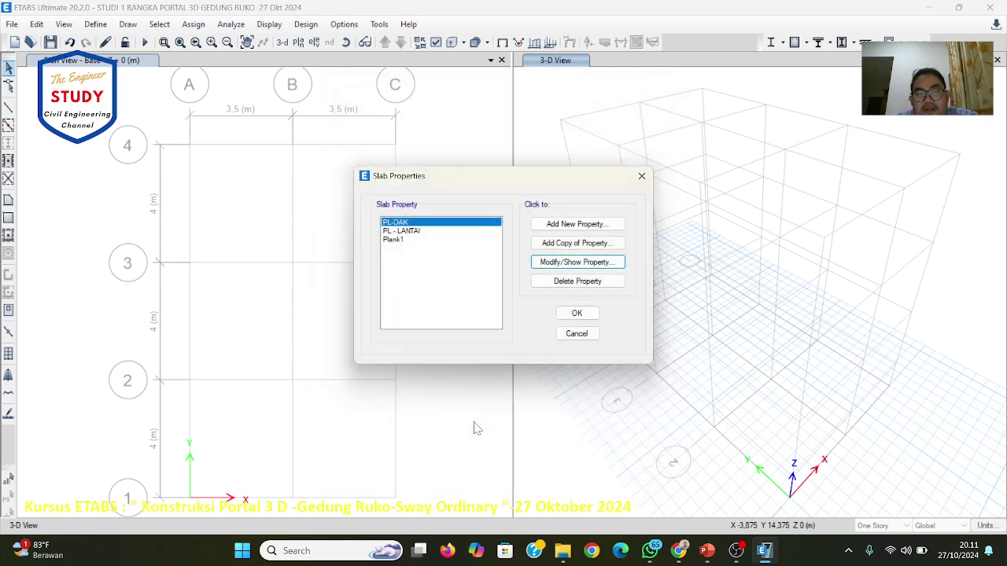
{"action": "left_click", "coordinate": [571, 315]}
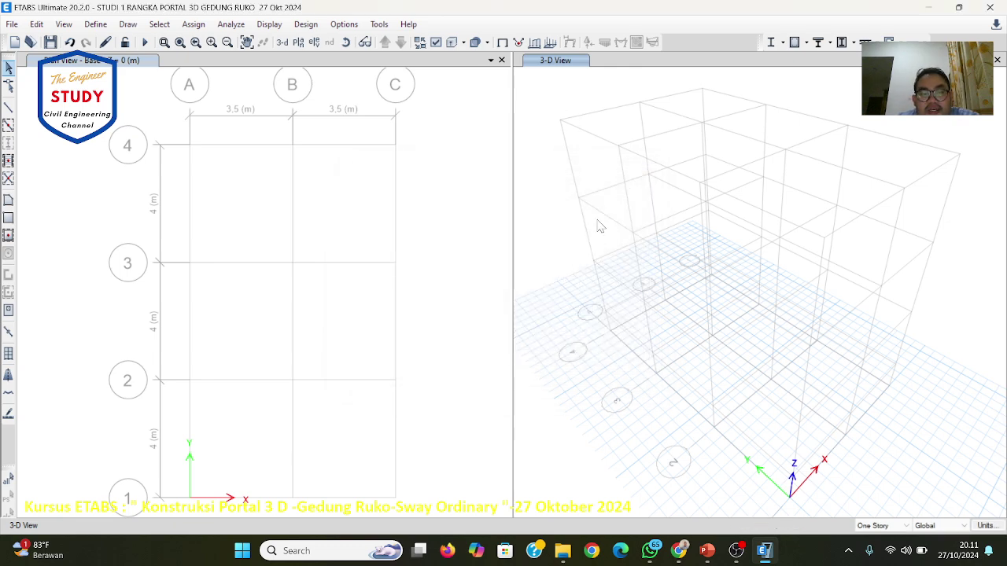
Step: Switch to WhatsApp, check the participant's chat for new screenshots, and return to ETABS
{"action": "left_click", "coordinate": [649, 550]}
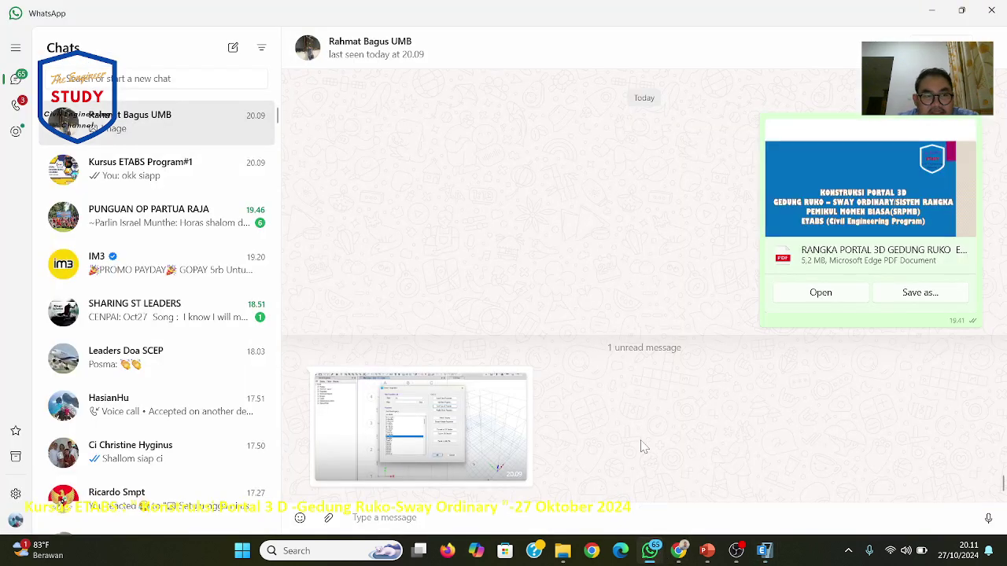
{"action": "mouse_move", "coordinate": [686, 555]}
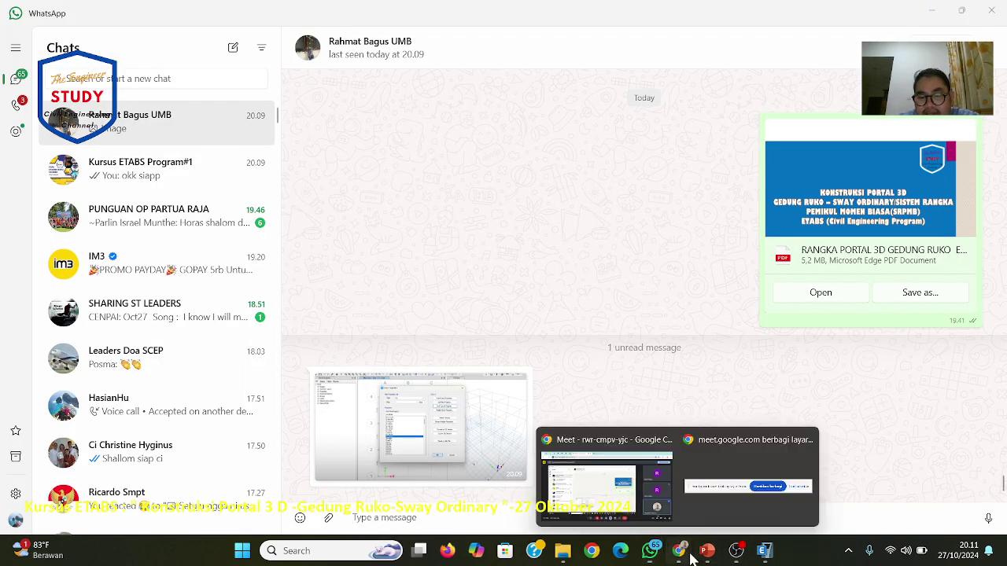
{"action": "left_click", "coordinate": [764, 550]}
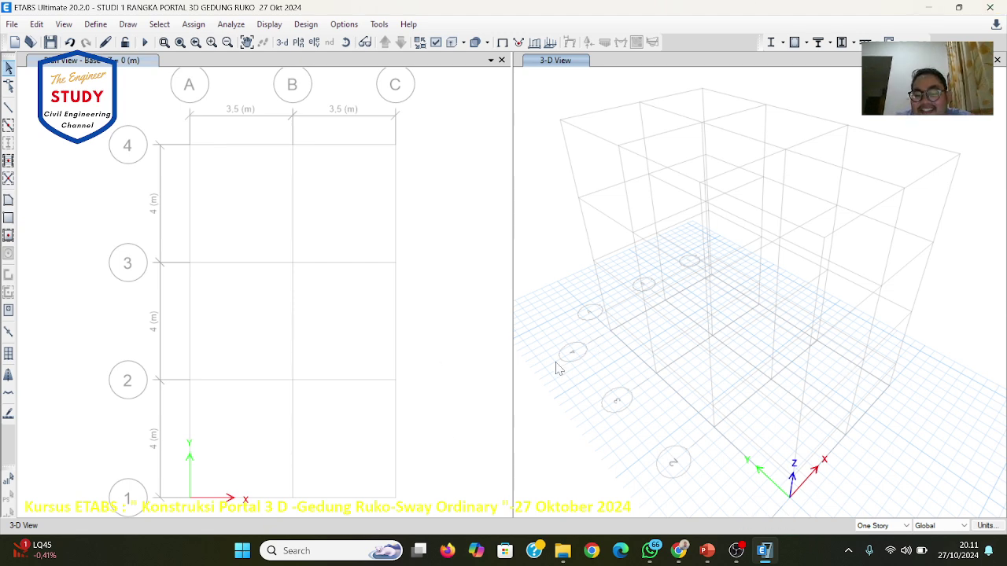
Step: Switch to WhatsApp, examine the participant's screenshot of the plan grid and 3-D view, and close the image
{"action": "left_click", "coordinate": [648, 552]}
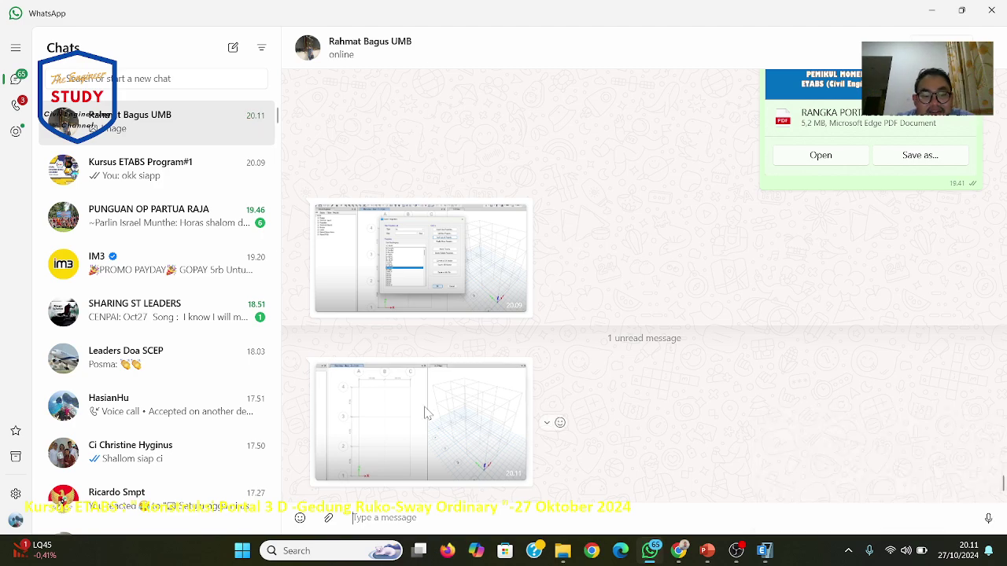
{"action": "left_click", "coordinate": [425, 413]}
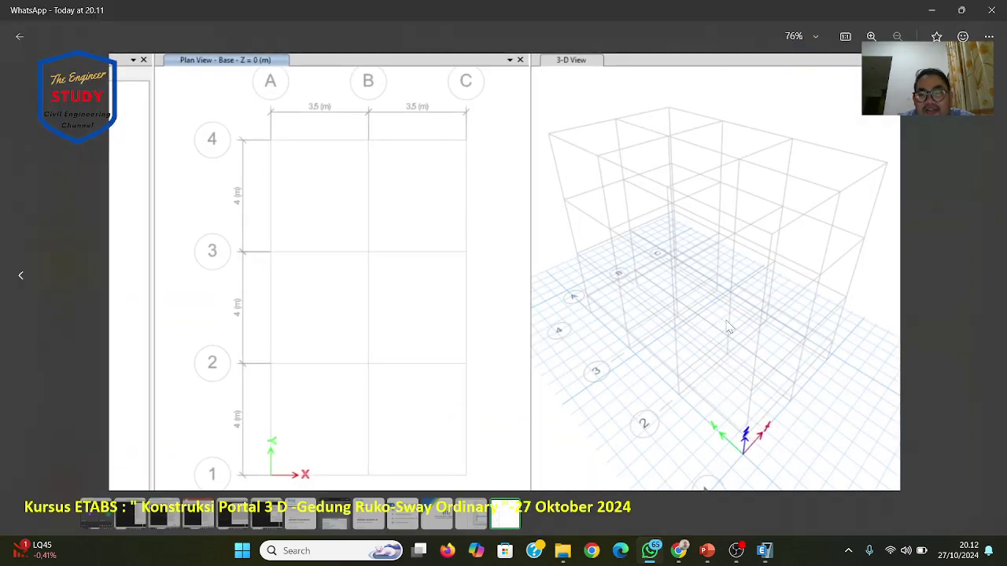
{"action": "key", "text": "Escape"}
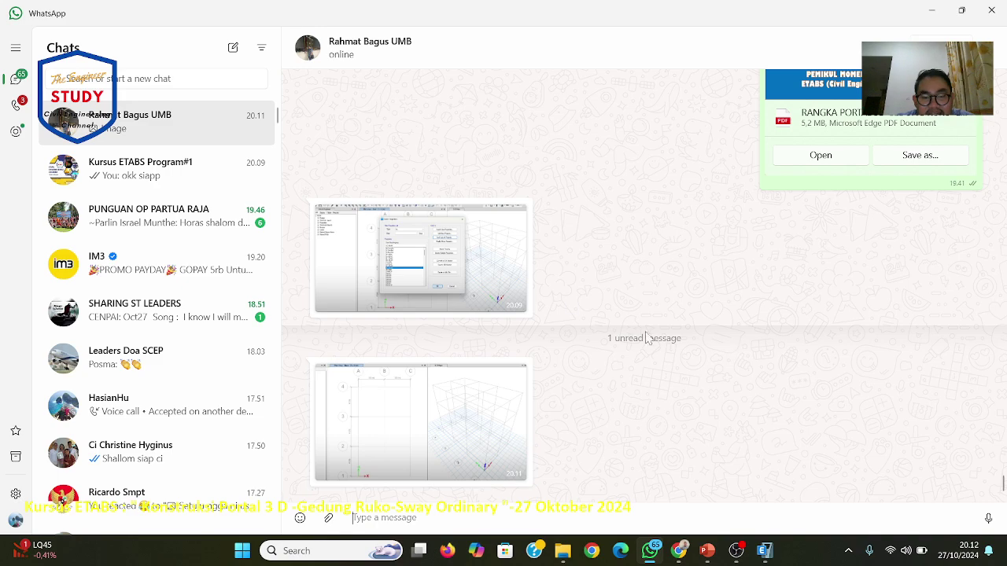
{"action": "left_click", "coordinate": [477, 424]}
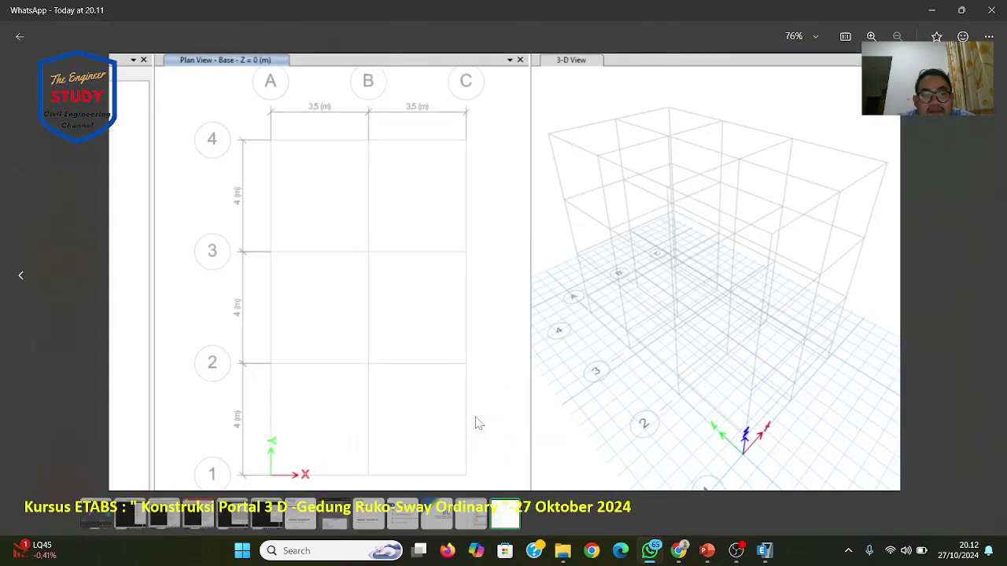
{"action": "key", "text": "Escape"}
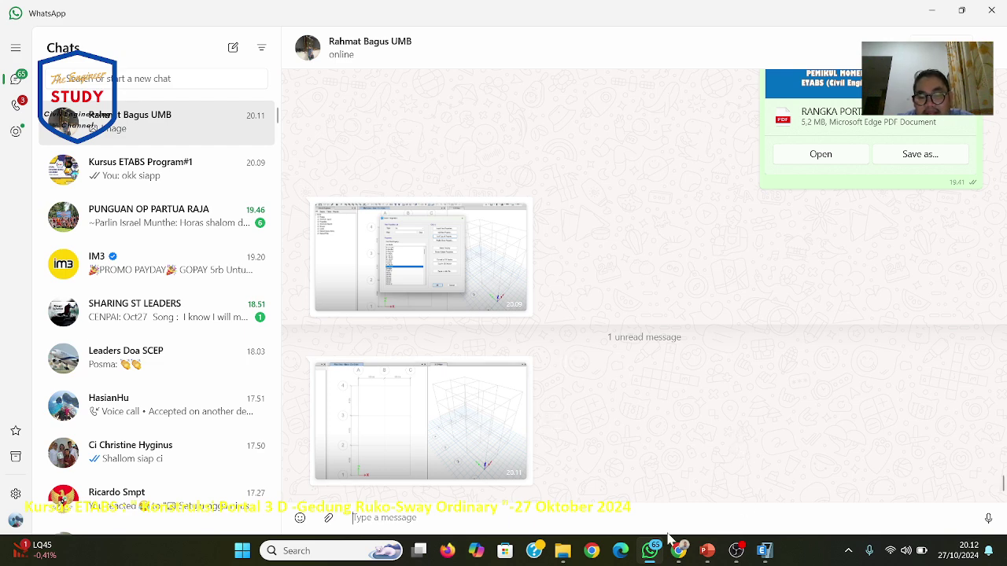
Step: Switch to PowerPoint and read the slide on drawing B1 30x40 and B2 20x30 beams and K1 40x40 and K2 30x30 columns in X-Z
{"action": "left_click", "coordinate": [706, 551]}
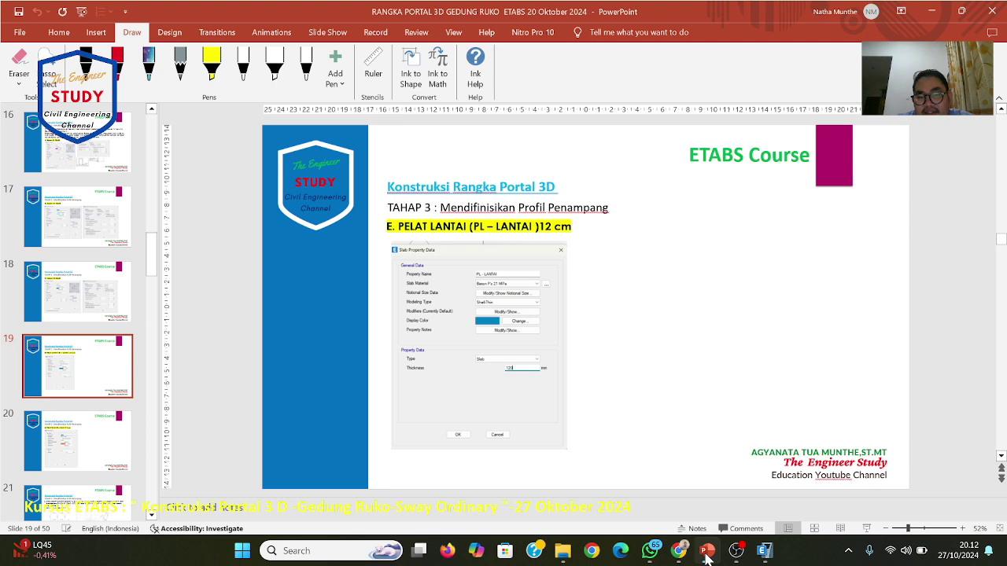
{"action": "scroll", "coordinate": [655, 352], "scroll_direction": "down", "scroll_amount": 1}
{"action": "scroll", "coordinate": [657, 353], "scroll_direction": "down", "scroll_amount": 1}
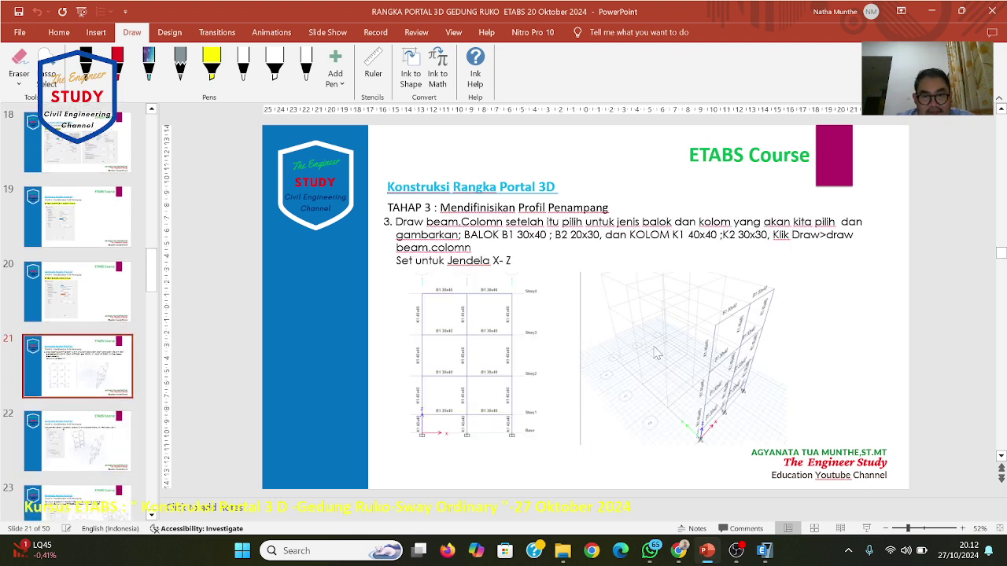
{"action": "left_click", "coordinate": [762, 551]}
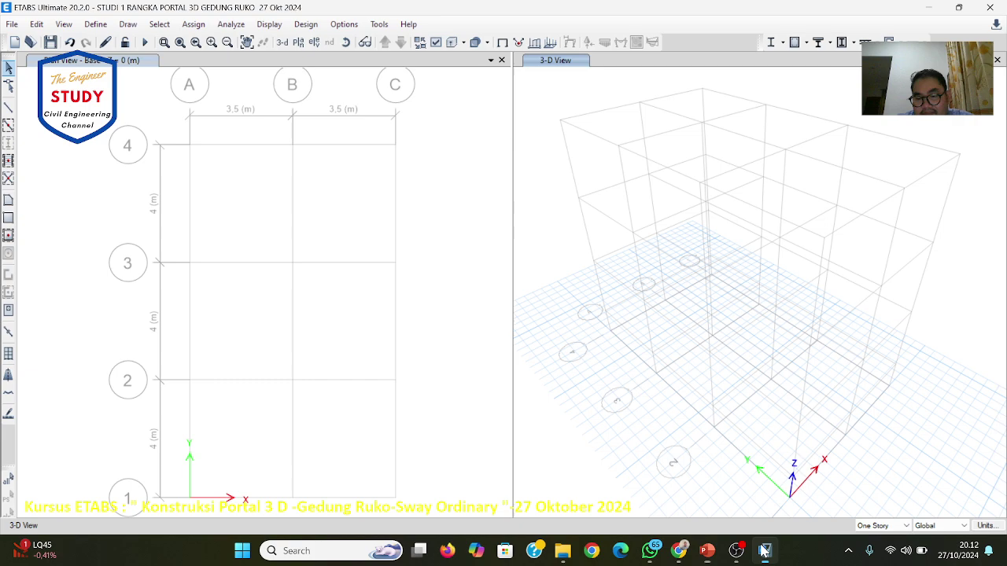
{"action": "left_click", "coordinate": [706, 555]}
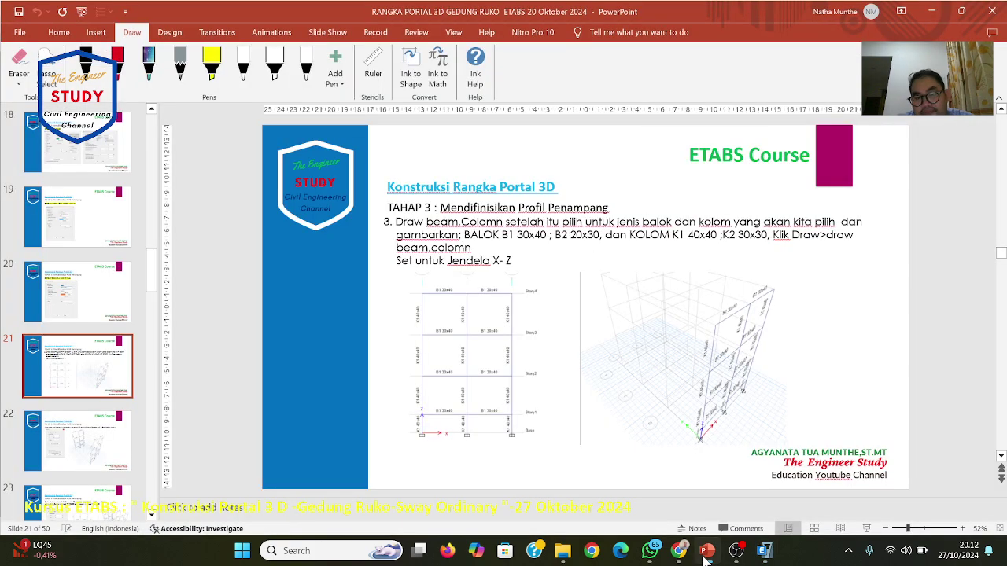
Step: Switch to WhatsApp, examine the participant's Slab Properties screenshot, and go back to the PowerPoint slide on drawing beams and columns
{"action": "left_click", "coordinate": [650, 551]}
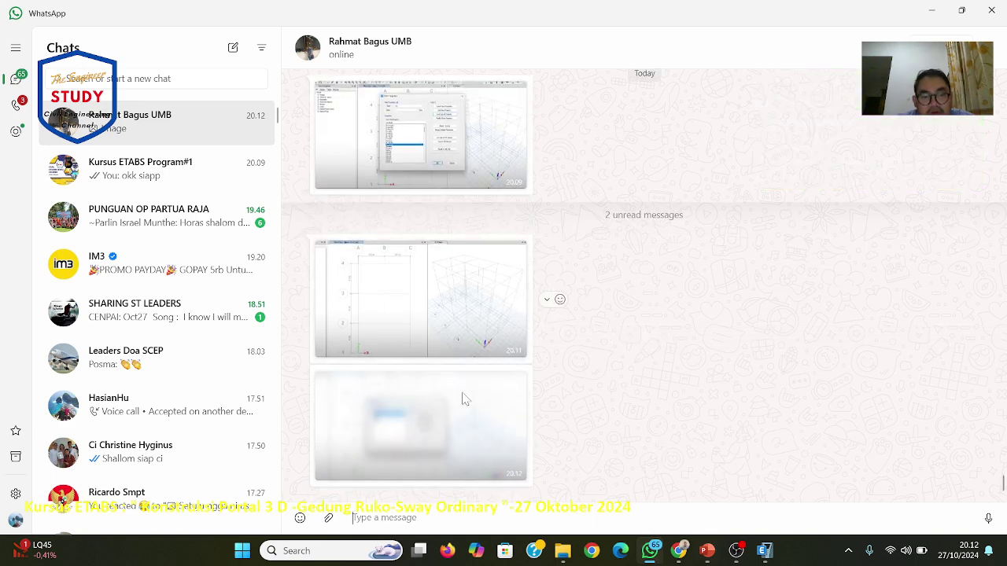
{"action": "left_click", "coordinate": [450, 422]}
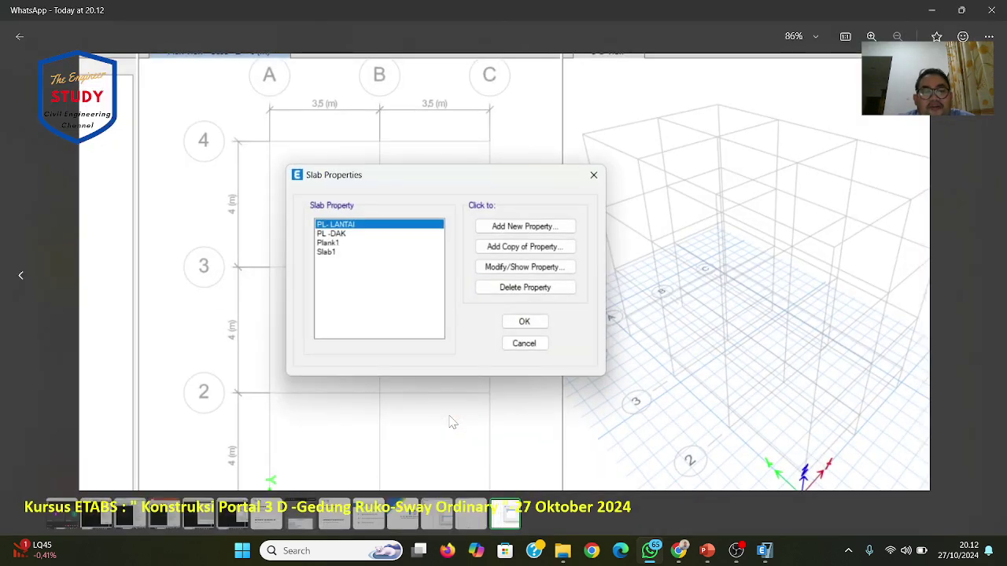
{"action": "key", "text": "Escape"}
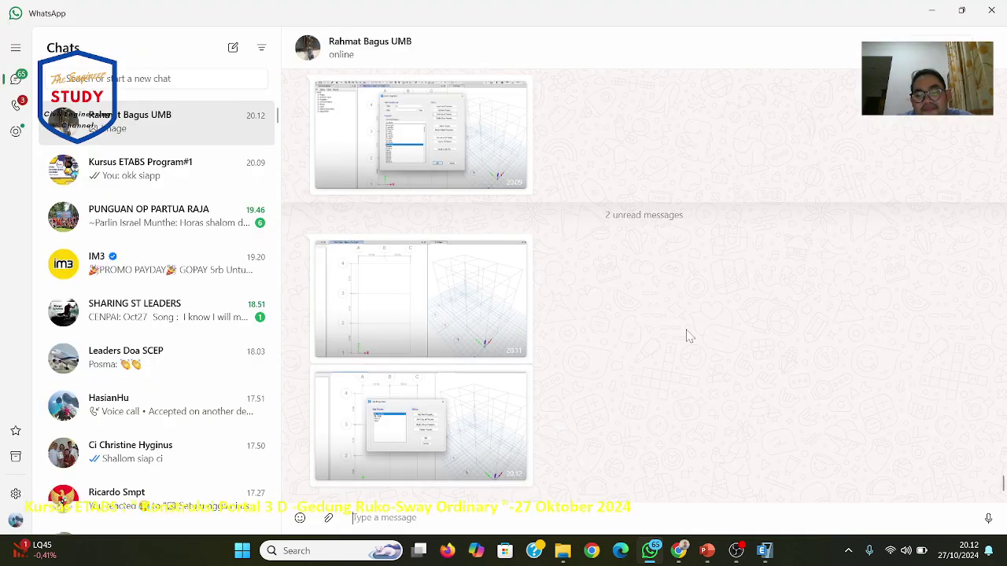
{"action": "left_click", "coordinate": [425, 434]}
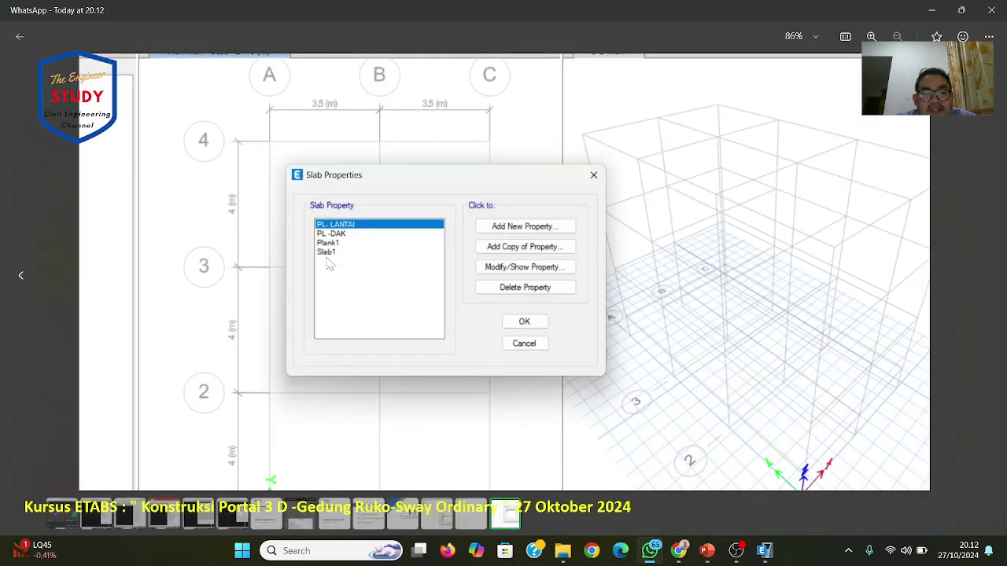
{"action": "key", "text": "Escape"}
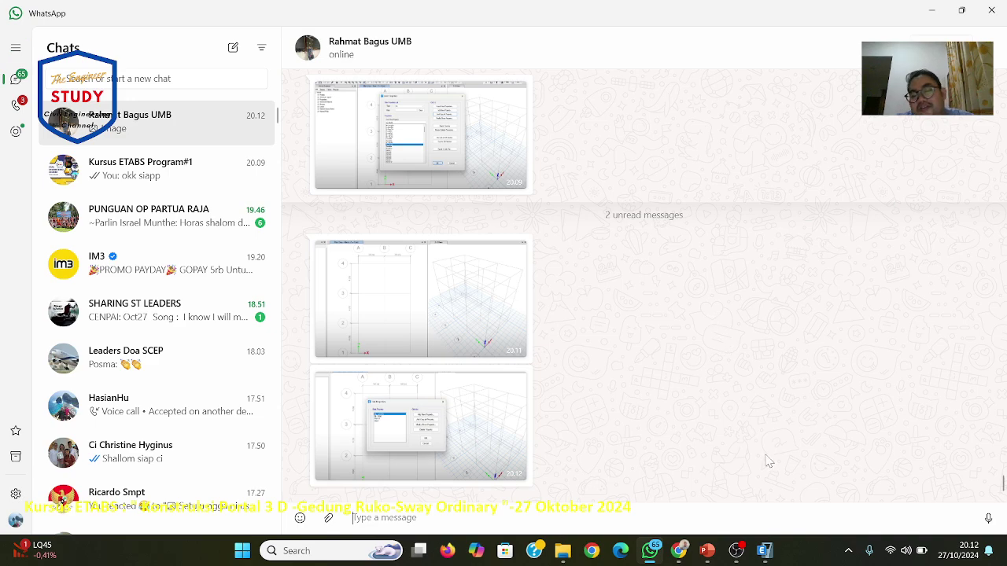
{"action": "left_click", "coordinate": [770, 554]}
{"action": "left_click", "coordinate": [767, 553]}
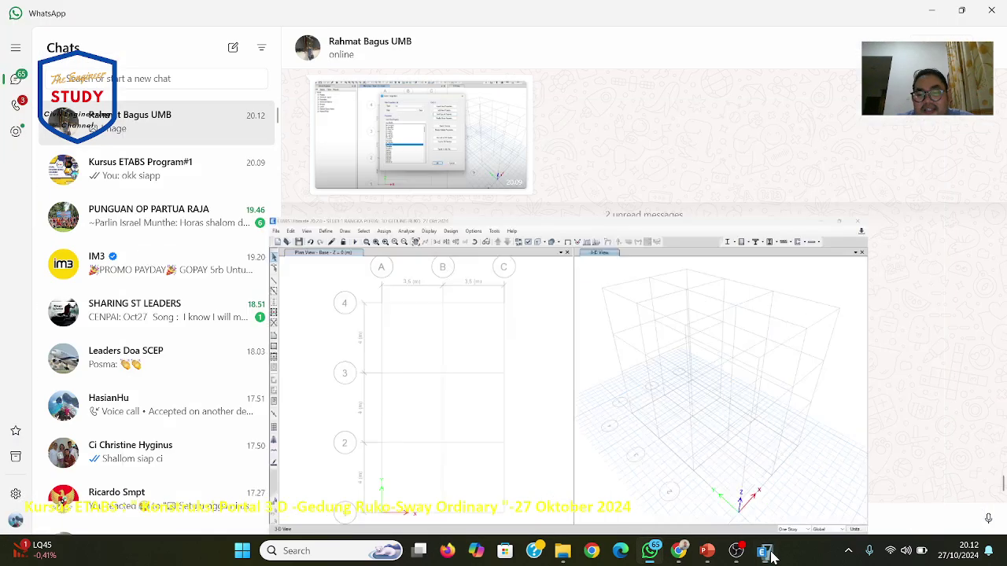
{"action": "left_click", "coordinate": [707, 552]}
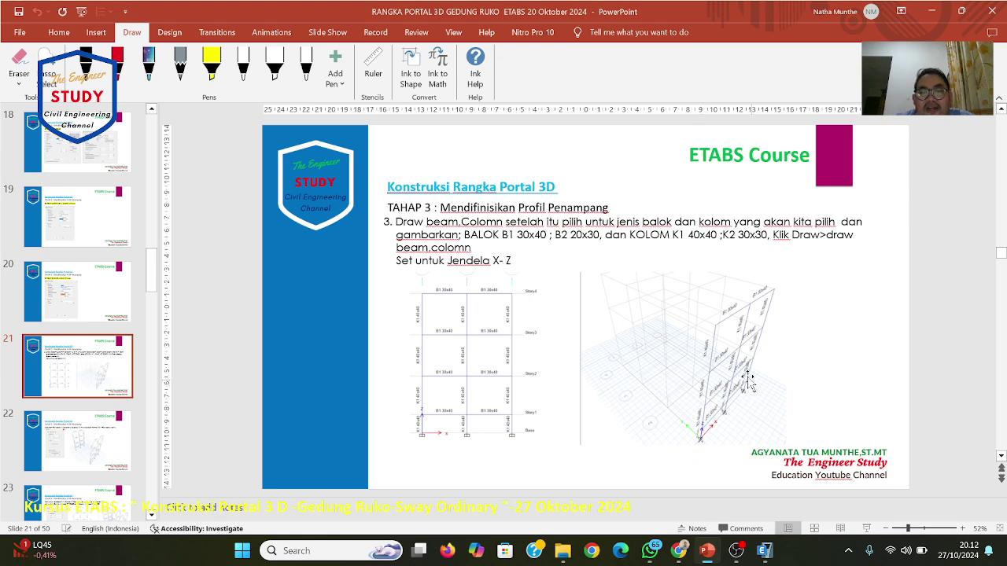
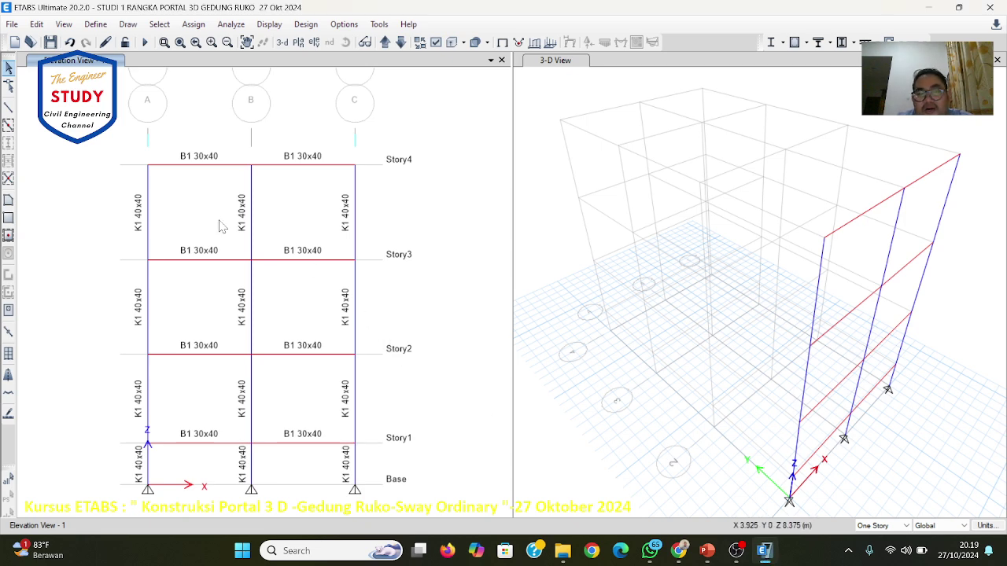
Step: Replicate the whole grid line 1 frame of beams and columns linearly with dx 0, dy 12 m and number 1
{"action": "left_click_drag", "start_coordinate": [115, 151], "coordinate": [398, 505]}
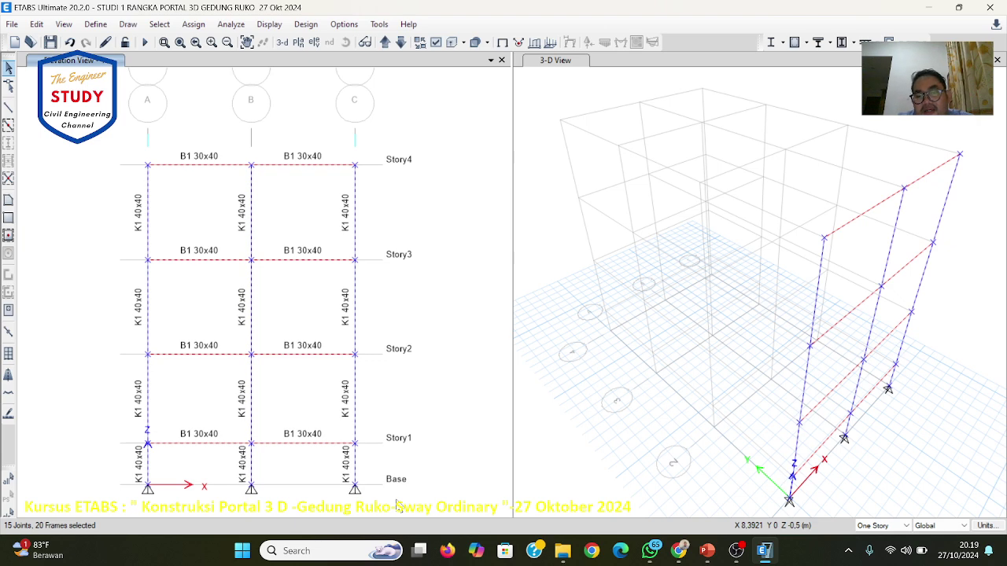
{"action": "left_click", "coordinate": [36, 24]}
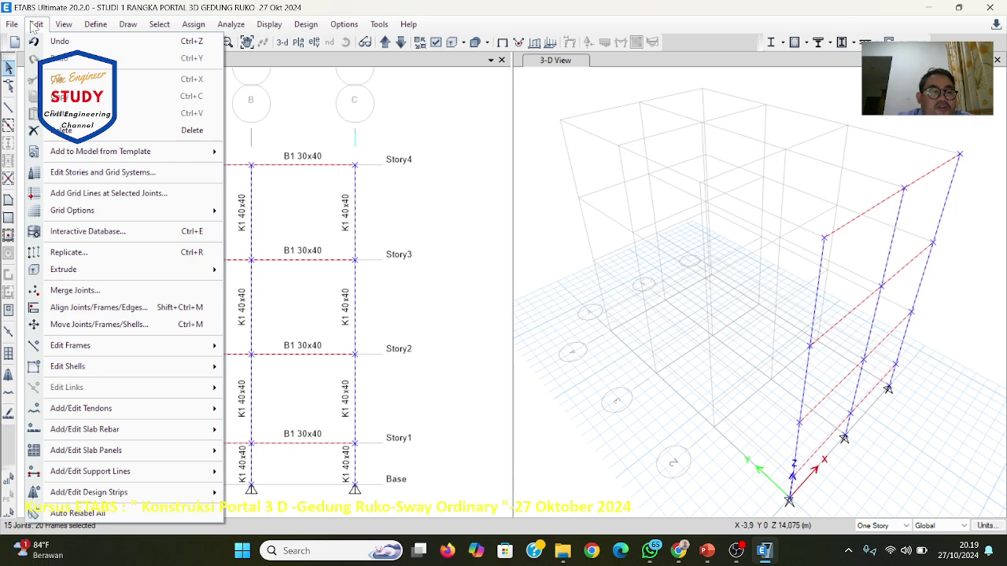
{"action": "left_click", "coordinate": [71, 251]}
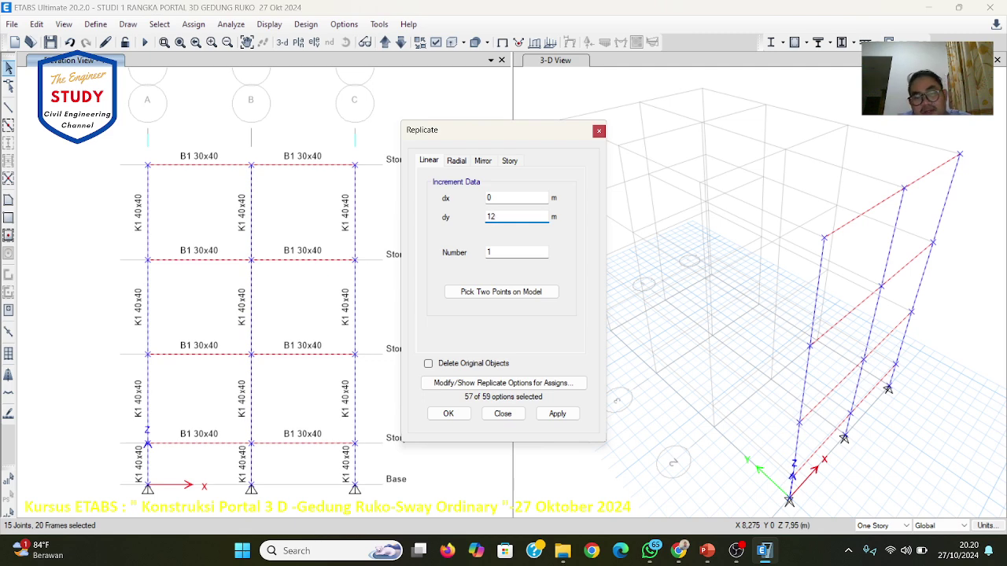
{"action": "left_click", "coordinate": [488, 252]}
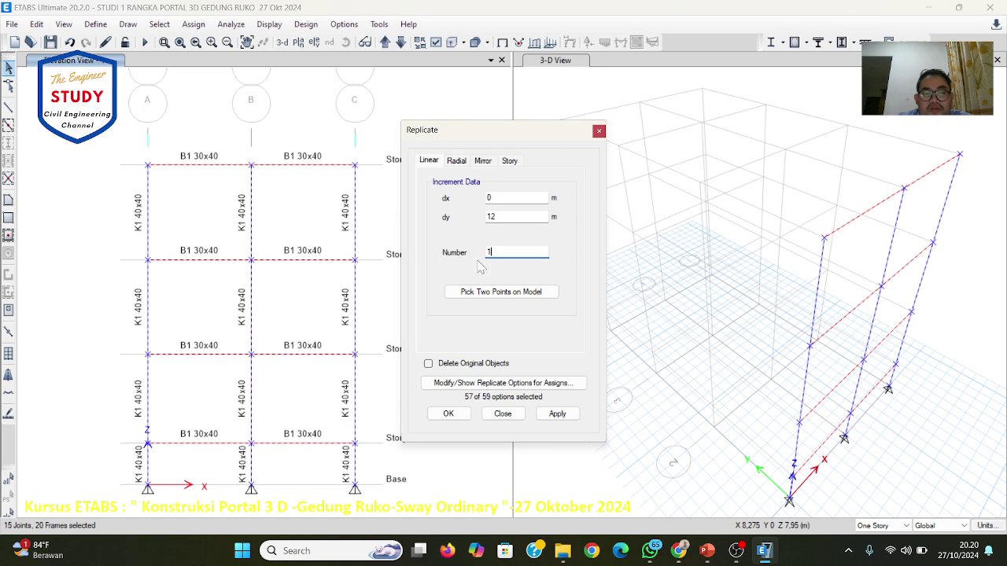
{"action": "left_click", "coordinate": [558, 414]}
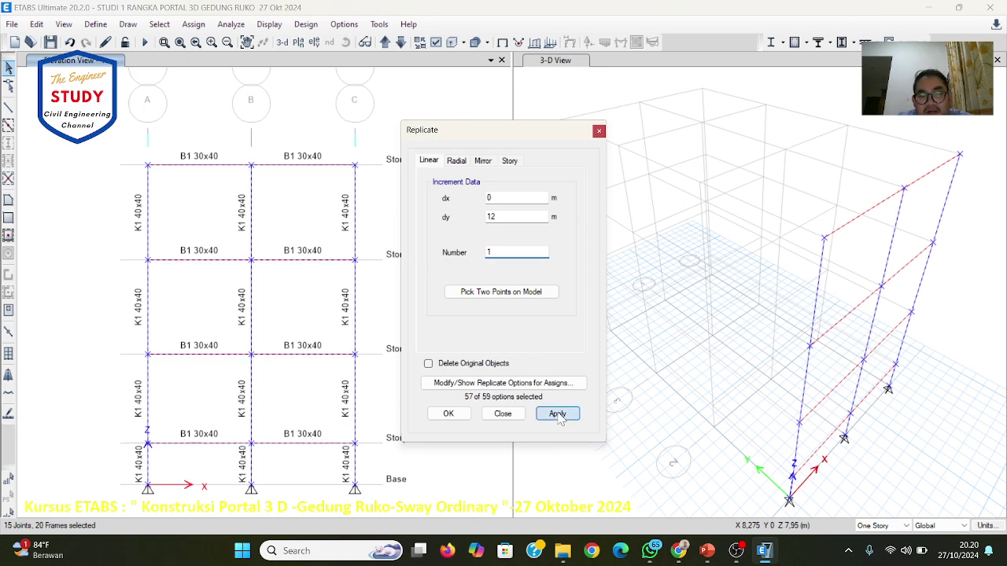
{"action": "left_click", "coordinate": [448, 414]}
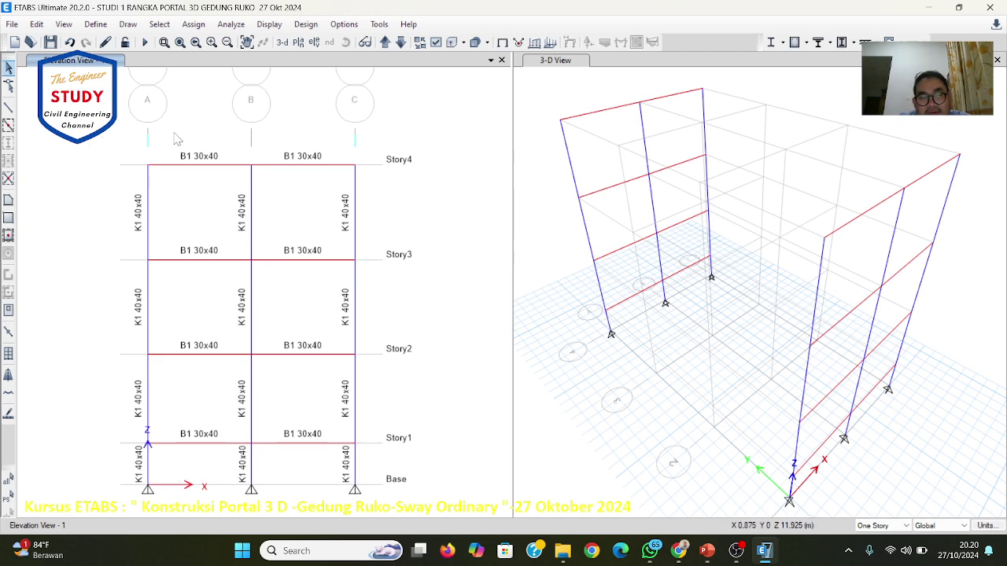
Step: Review the linear Replicate settings with nothing selected, glance at the participant's WhatsApp chat, and return to ETABS
{"action": "left_click", "coordinate": [36, 24]}
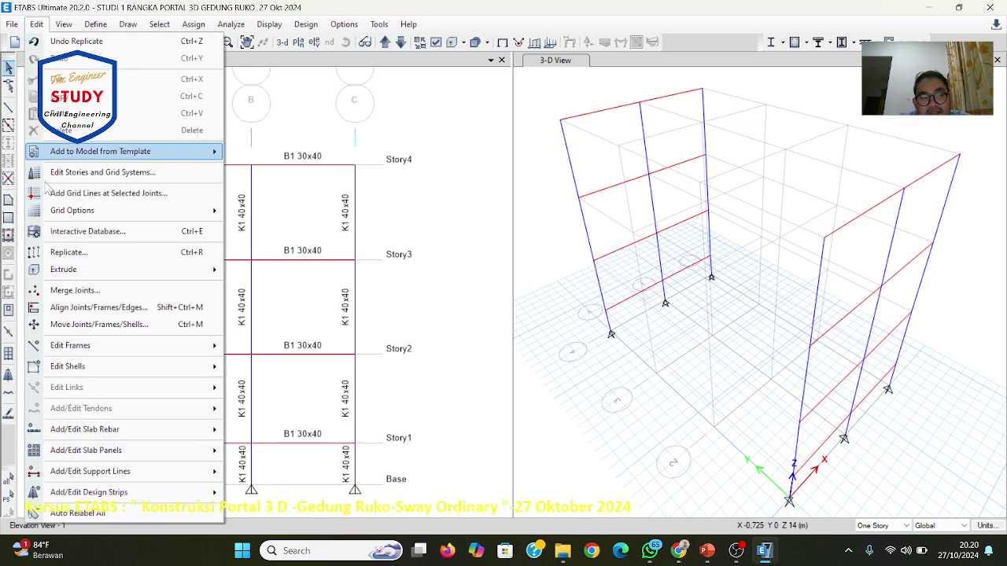
{"action": "left_click", "coordinate": [68, 252]}
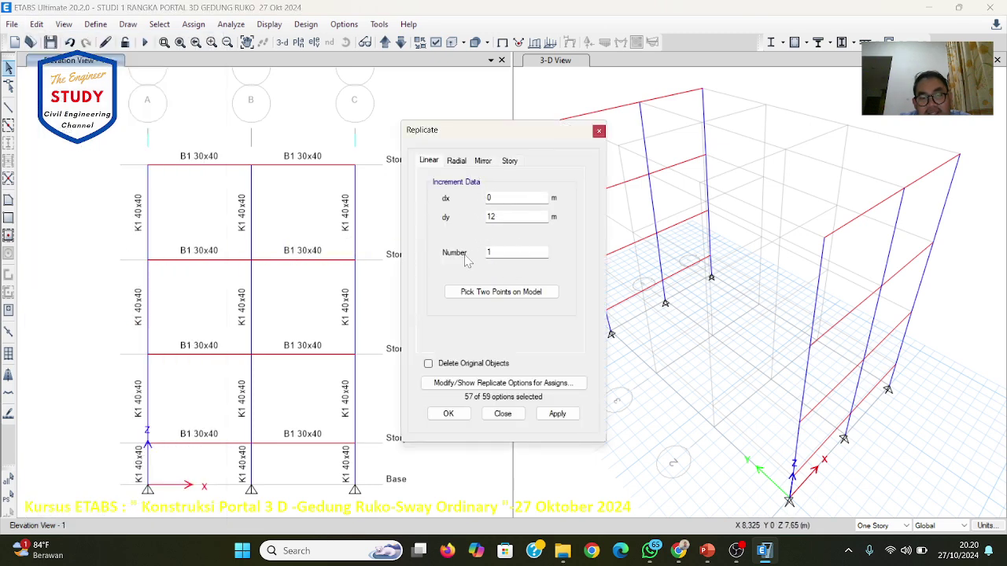
{"action": "left_click", "coordinate": [456, 415]}
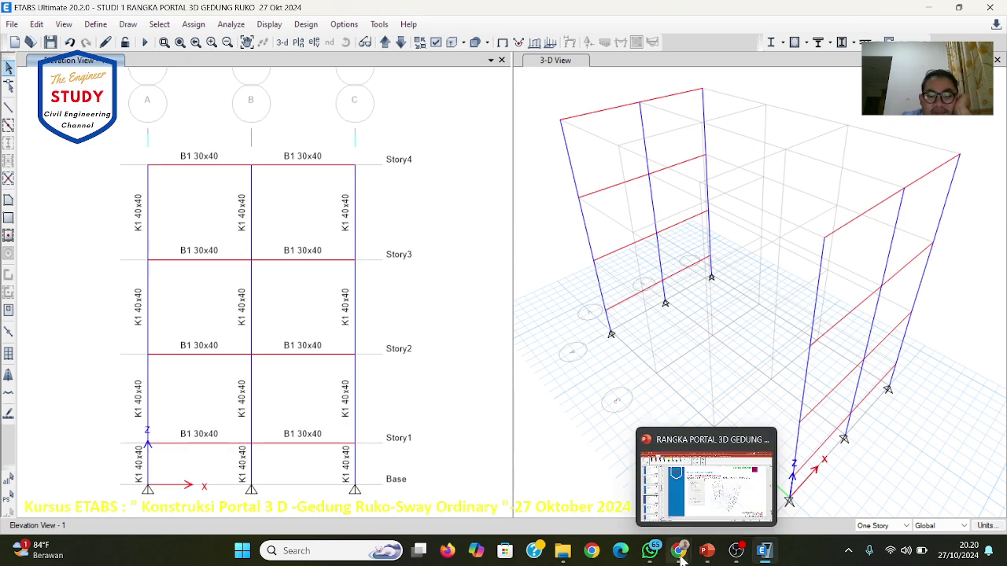
{"action": "left_click", "coordinate": [652, 551]}
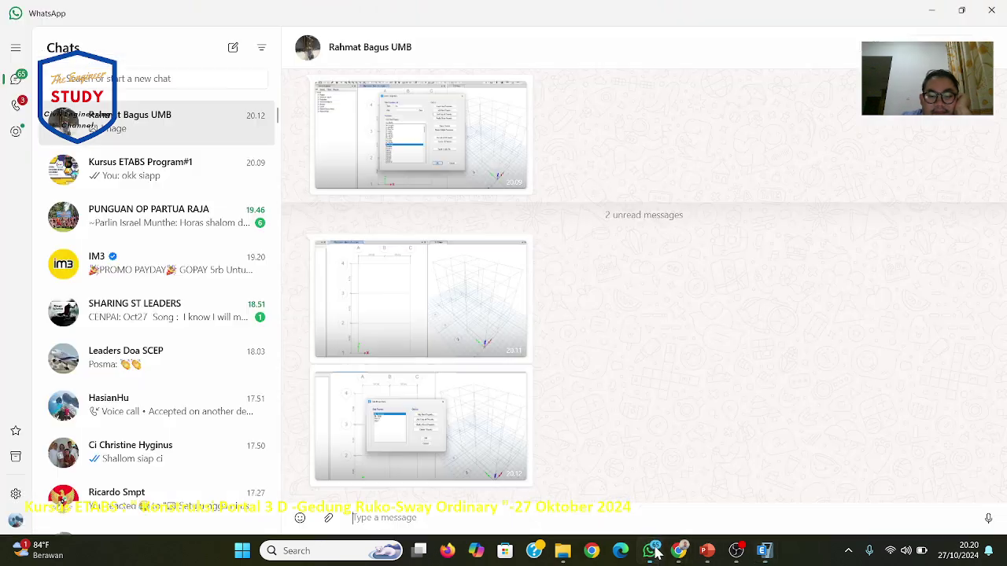
{"action": "left_click", "coordinate": [651, 551]}
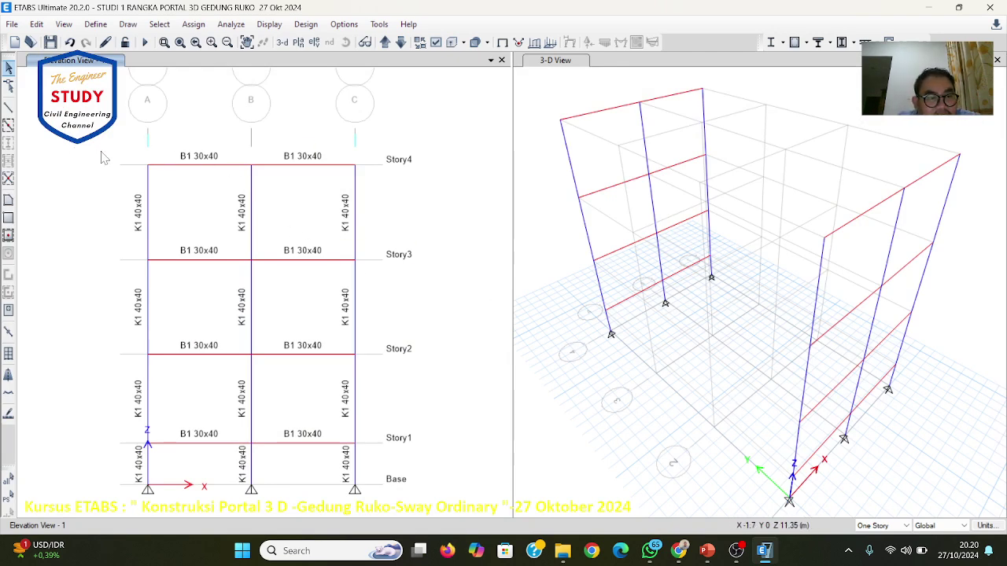
Step: Repeat the linear replication of the grid line 1 frame with dx 0, dy 12 m and number 1
{"action": "left_click_drag", "start_coordinate": [111, 161], "coordinate": [409, 515]}
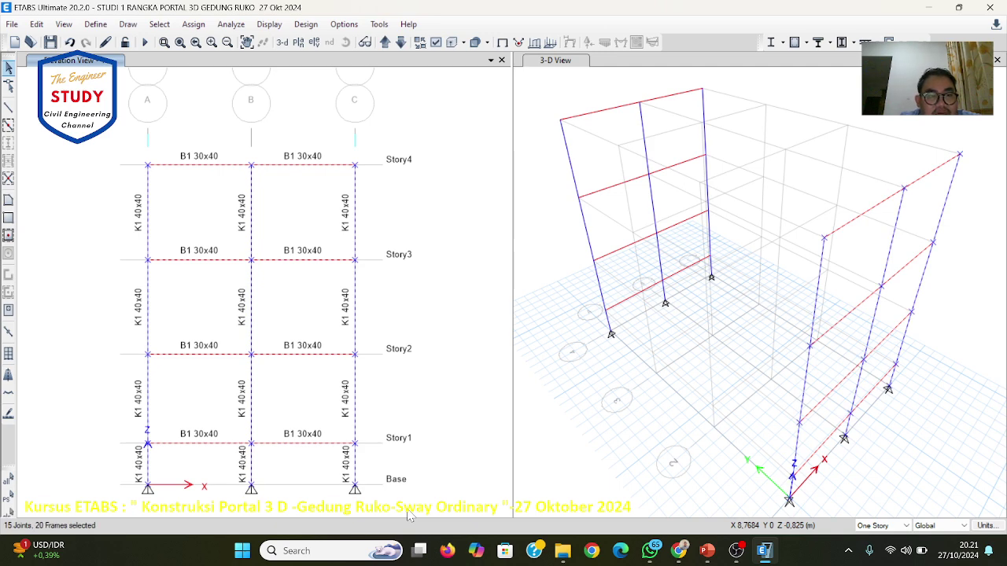
{"action": "left_click", "coordinate": [36, 25]}
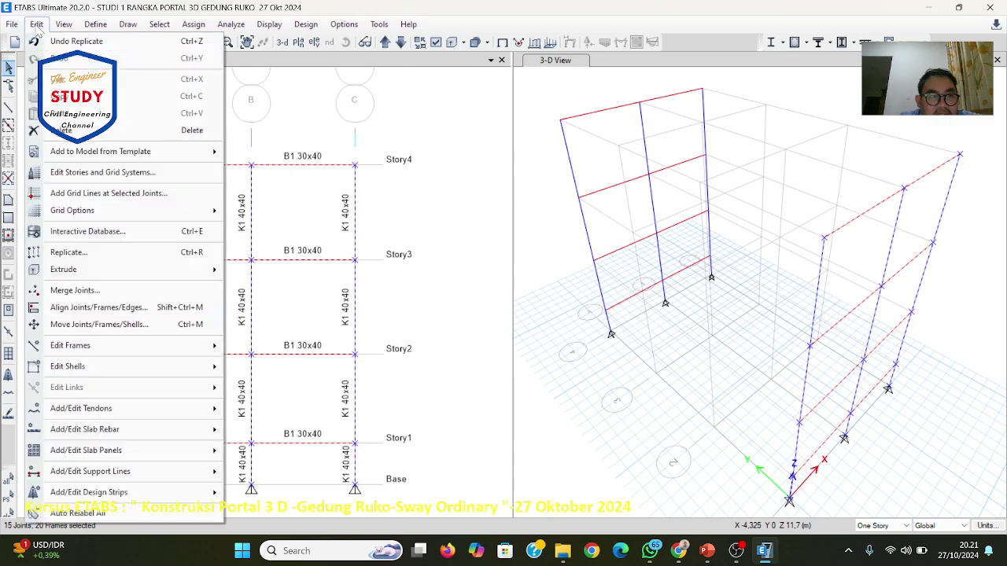
{"action": "left_click", "coordinate": [71, 252]}
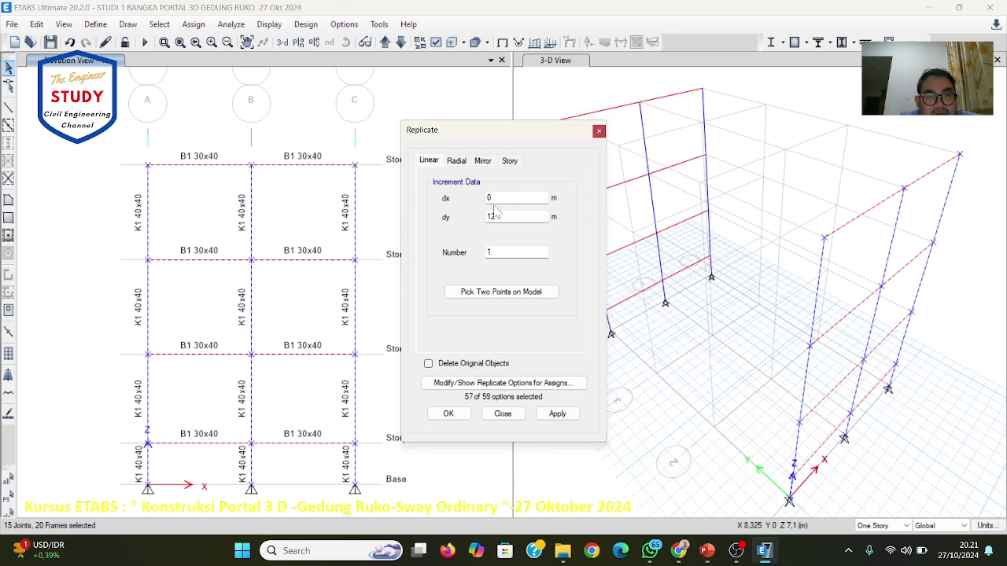
{"action": "left_click", "coordinate": [448, 413]}
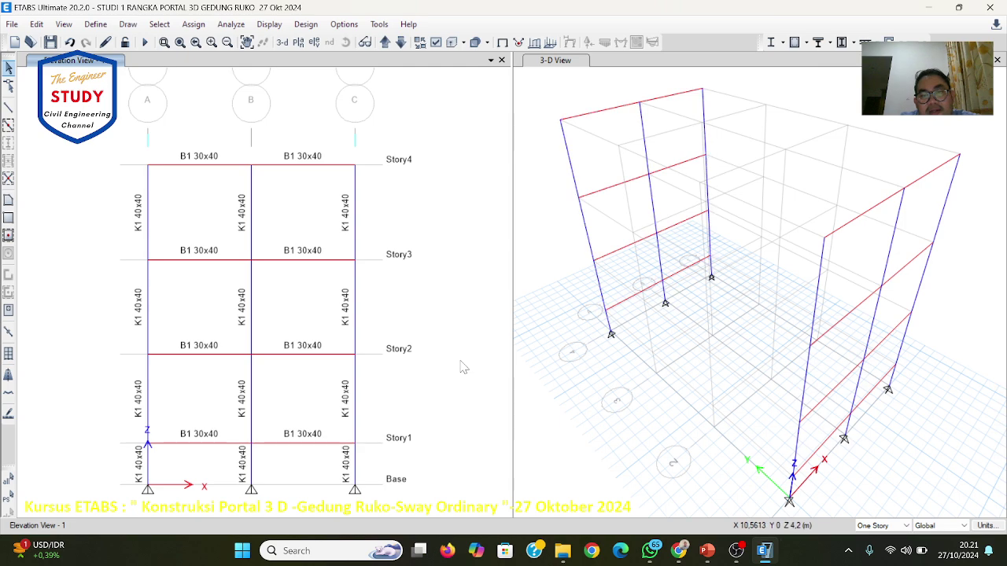
Step: Undo the last two operations and redo both to restore the replicated frame
{"action": "left_click", "coordinate": [578, 98]}
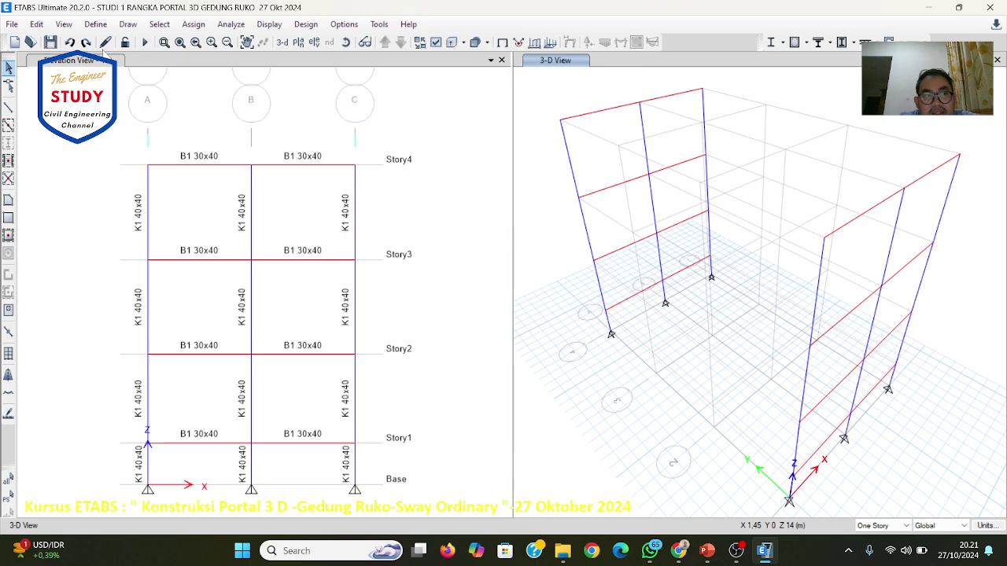
{"action": "left_click", "coordinate": [70, 43]}
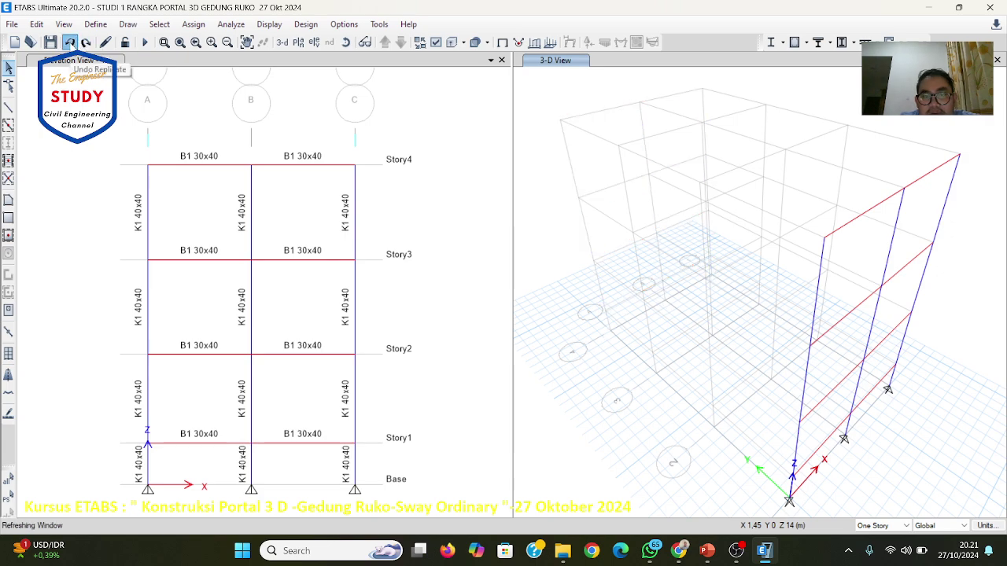
{"action": "left_click", "coordinate": [70, 43]}
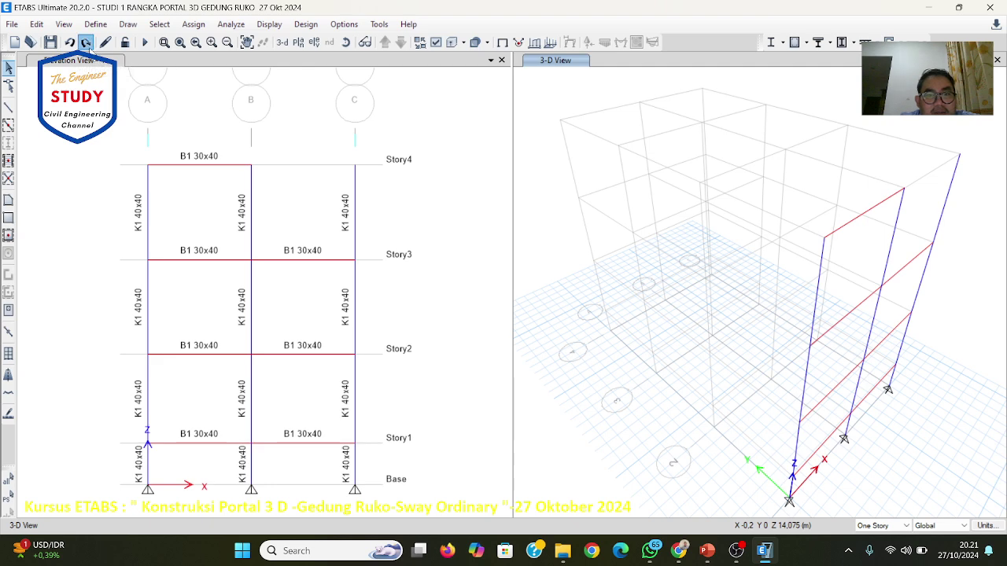
{"action": "left_click", "coordinate": [85, 42]}
{"action": "left_click", "coordinate": [86, 43]}
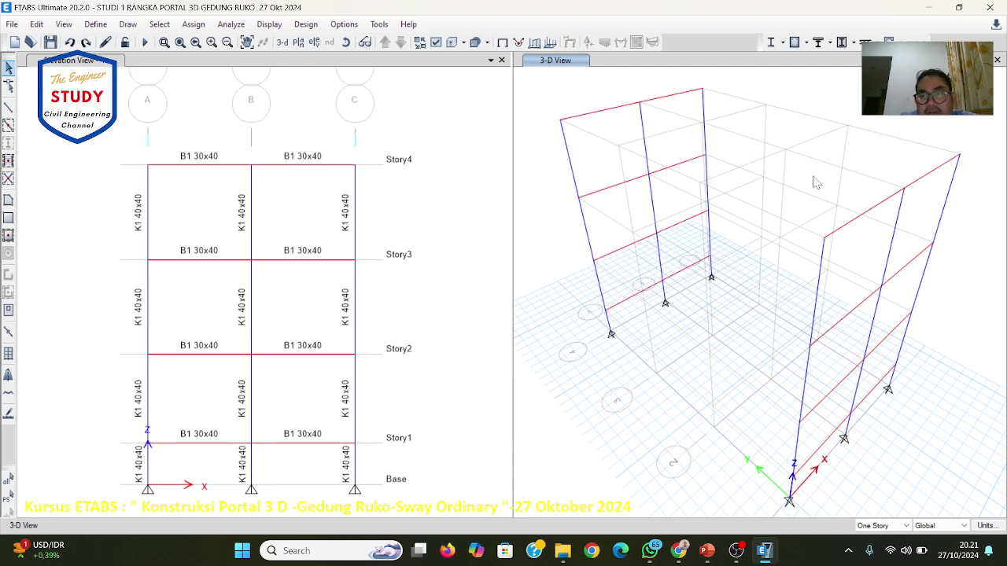
Step: Reapply the existing view display options to the 3D view without changing any of them
{"action": "left_click", "coordinate": [433, 44]}
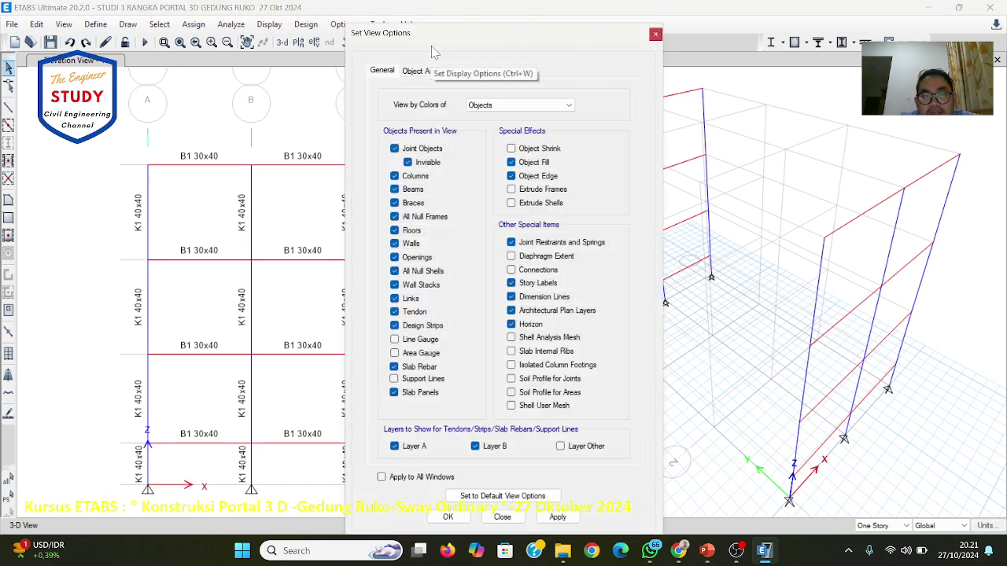
{"action": "left_click", "coordinate": [558, 521]}
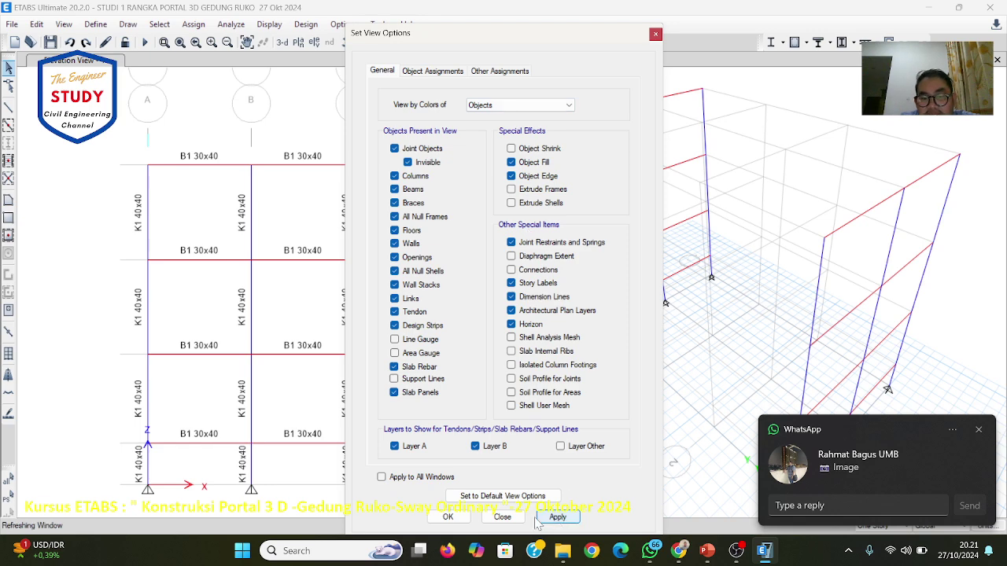
{"action": "left_click", "coordinate": [502, 521]}
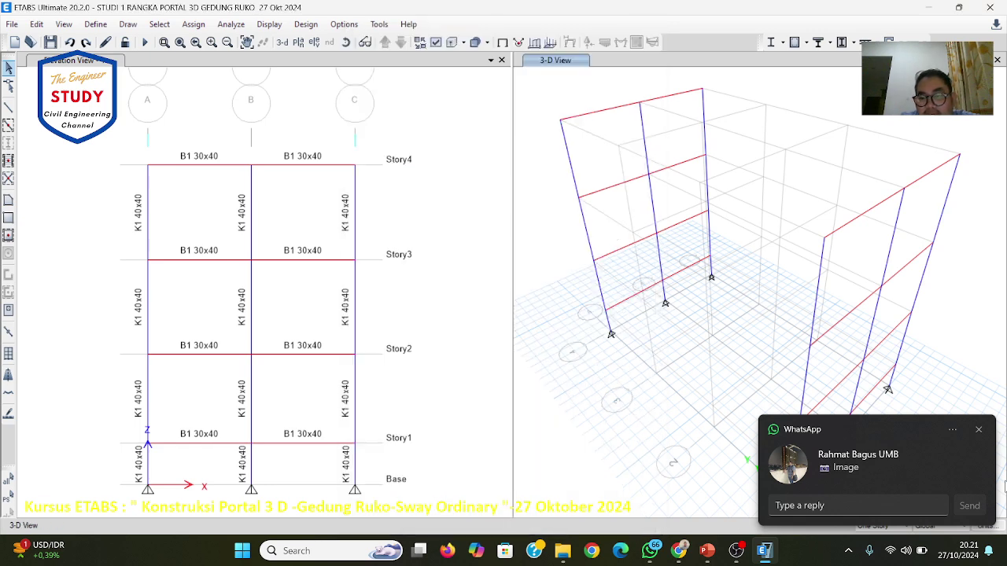
Step: Switch to WhatsApp, examine the participant's screenshot of the replicated frame up close, and return to ETABS
{"action": "left_click", "coordinate": [653, 552]}
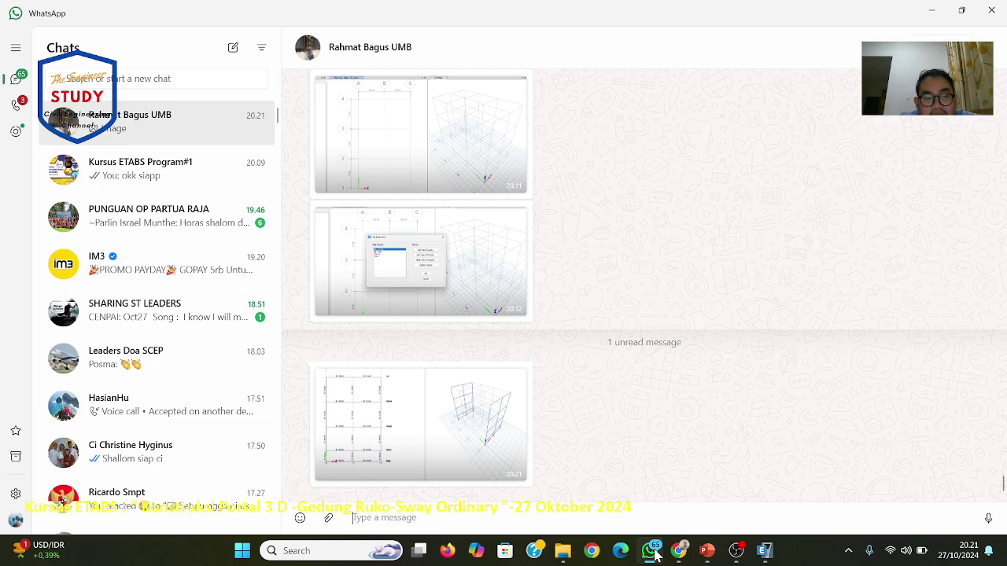
{"action": "left_click", "coordinate": [653, 552]}
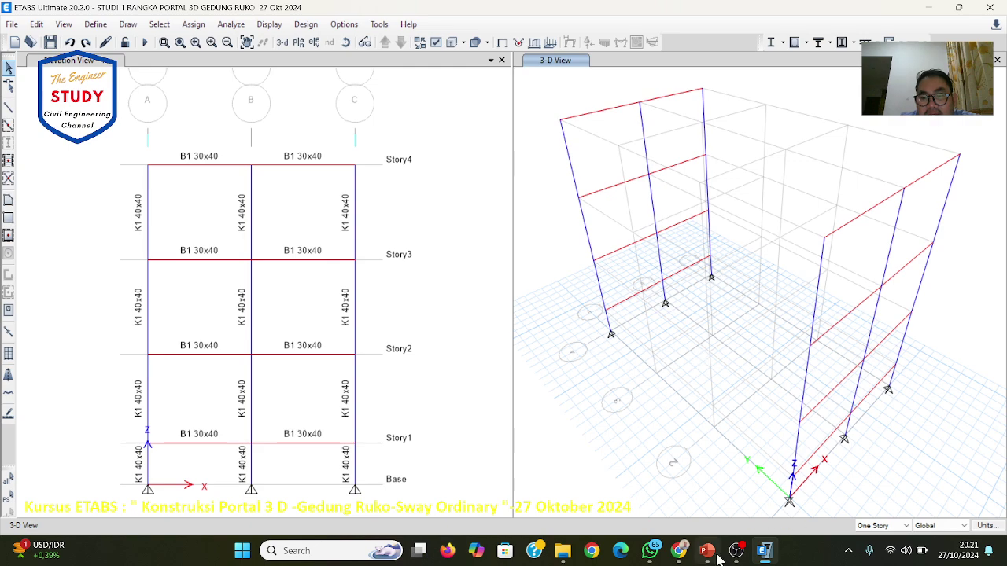
{"action": "left_click", "coordinate": [650, 550]}
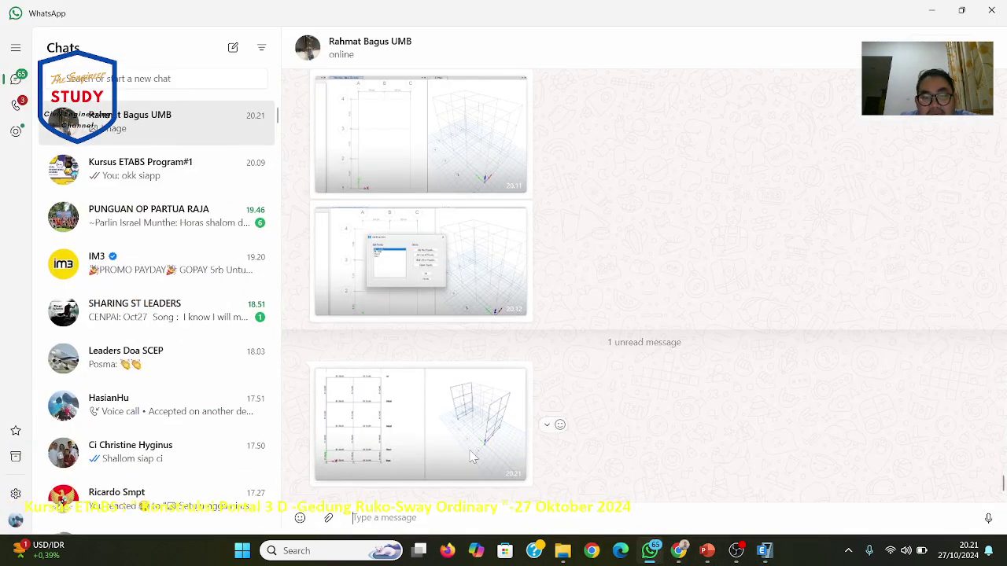
{"action": "left_click", "coordinate": [489, 429]}
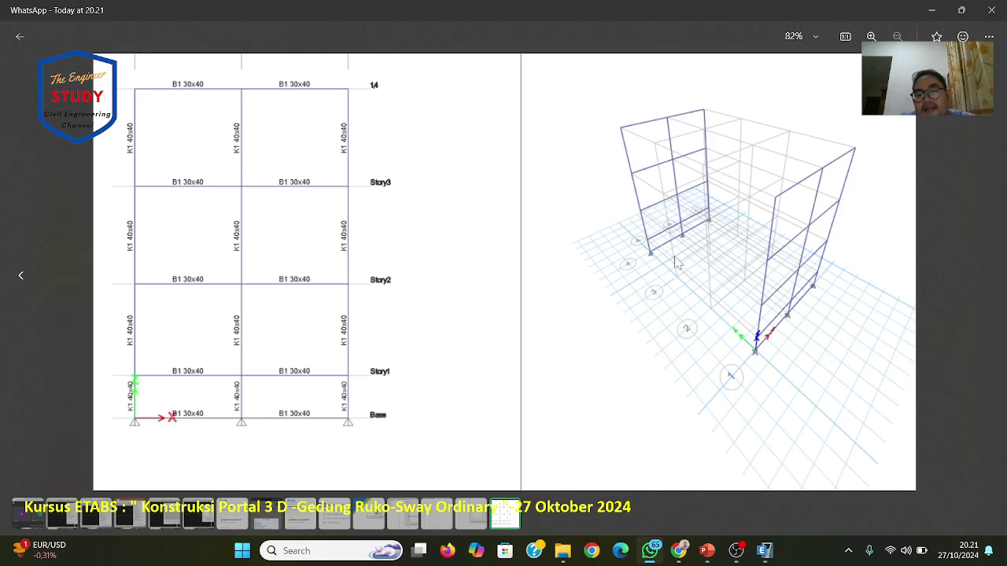
{"action": "scroll", "coordinate": [660, 253], "scroll_direction": "up", "scroll_amount": 6}
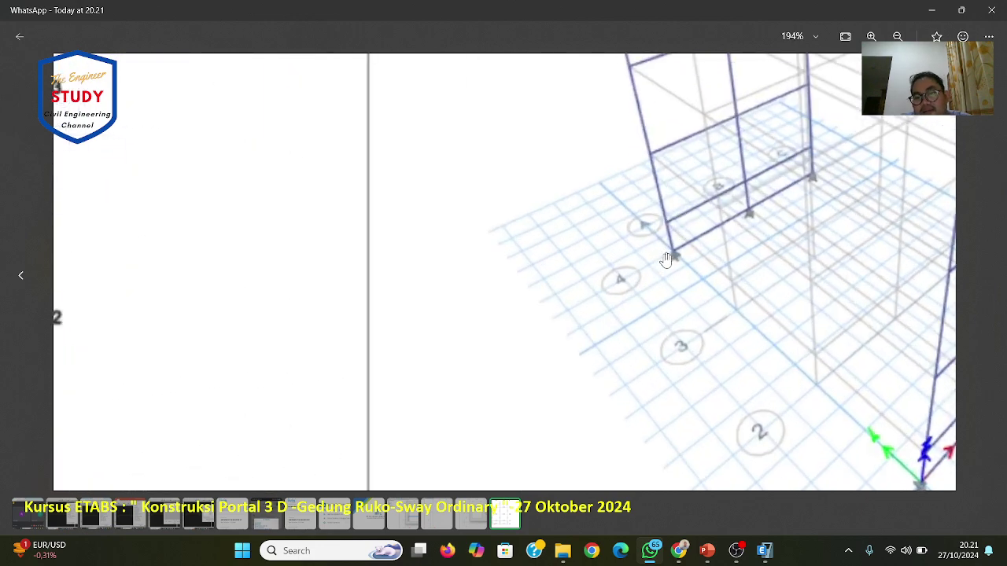
{"action": "scroll", "coordinate": [696, 270], "scroll_direction": "down", "scroll_amount": 4}
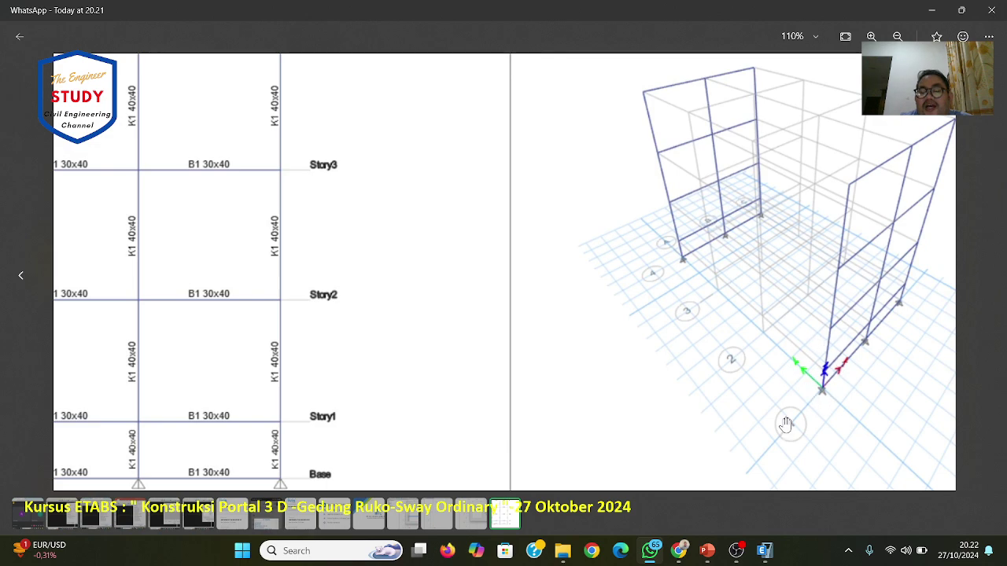
{"action": "scroll", "coordinate": [728, 302], "scroll_direction": "down", "scroll_amount": 1}
{"action": "scroll", "coordinate": [728, 302], "scroll_direction": "down", "scroll_amount": 2}
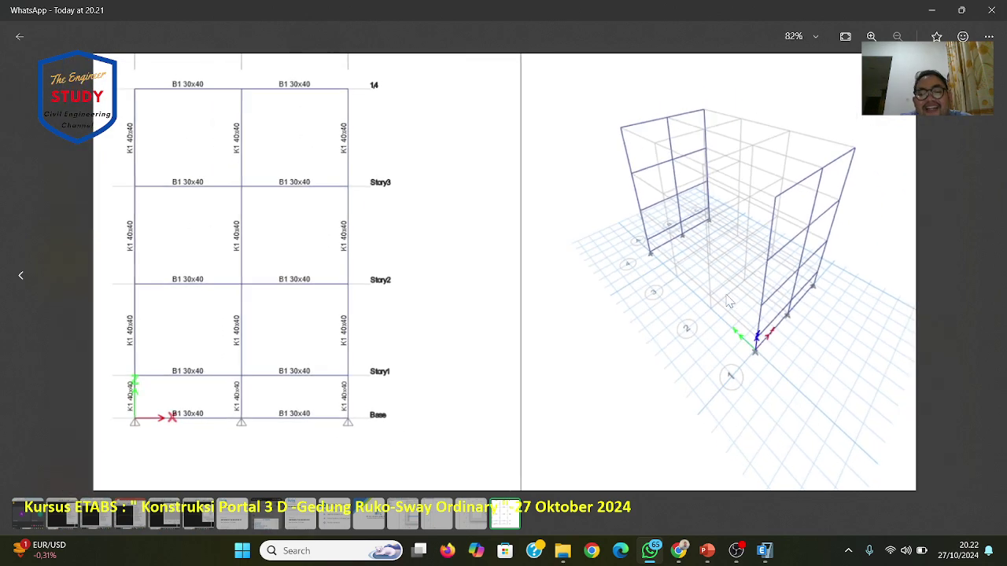
{"action": "key", "text": "Escape"}
{"action": "left_click", "coordinate": [765, 550]}
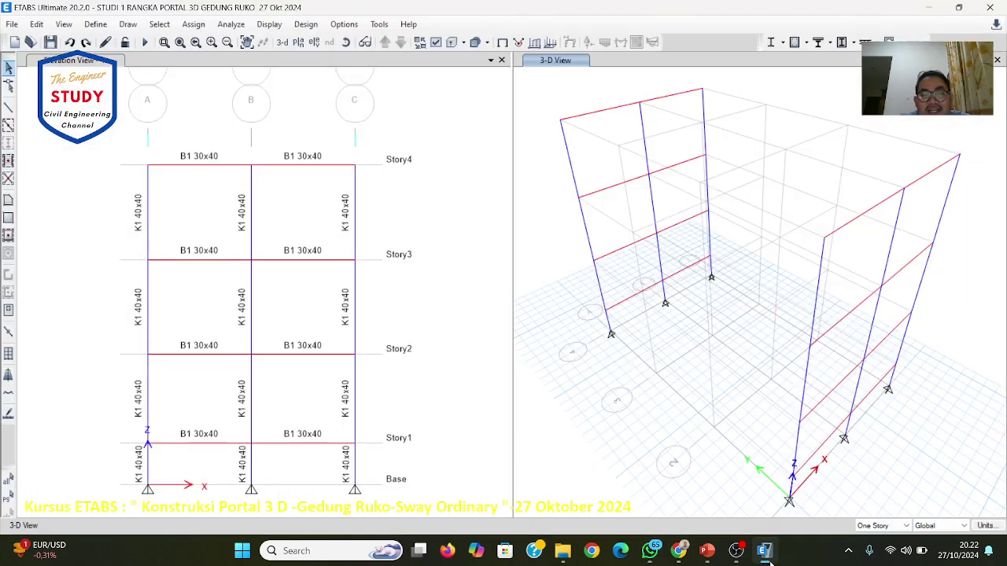
Step: Undo the frame replication and replicate the whole grid line 1 frame again linearly with dx 0, dy 12 m and number 1
{"action": "left_click", "coordinate": [70, 44]}
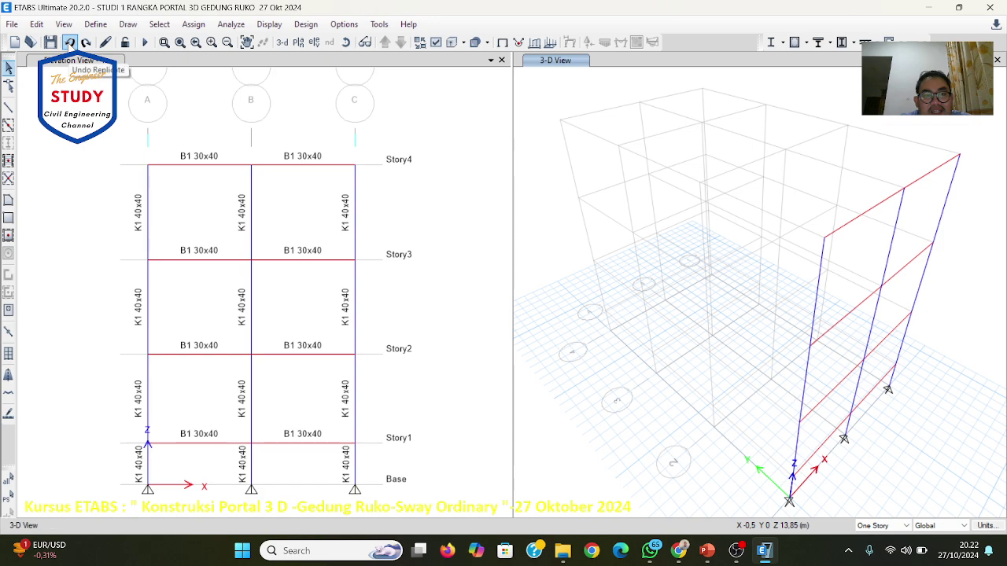
{"action": "left_click_drag", "start_coordinate": [93, 132], "coordinate": [376, 506]}
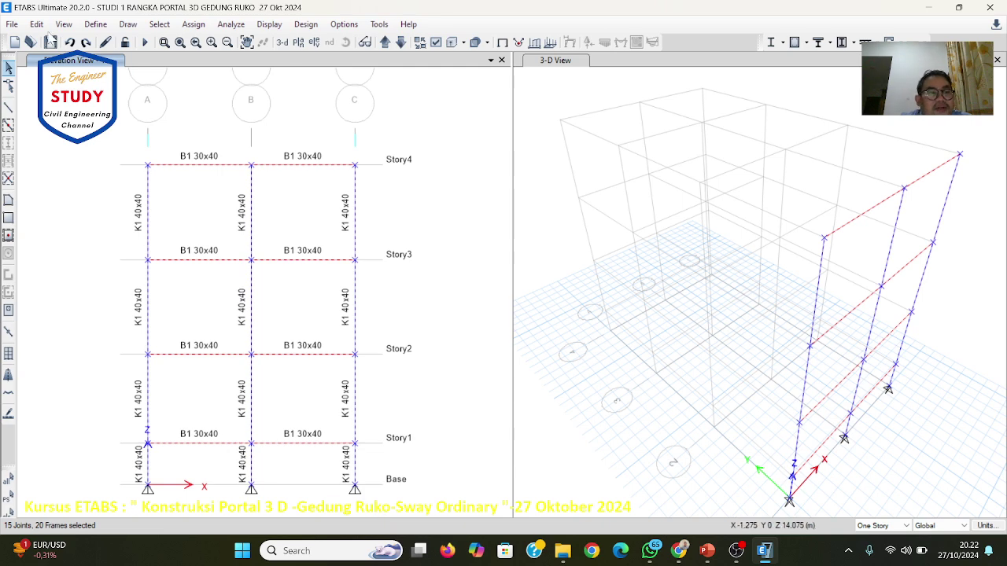
{"action": "left_click", "coordinate": [36, 23]}
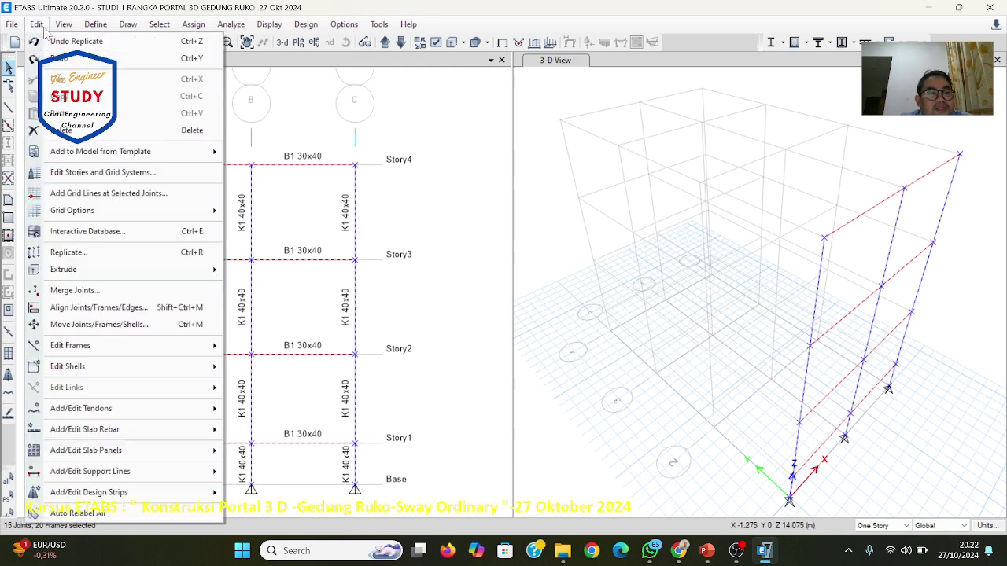
{"action": "left_click", "coordinate": [71, 254]}
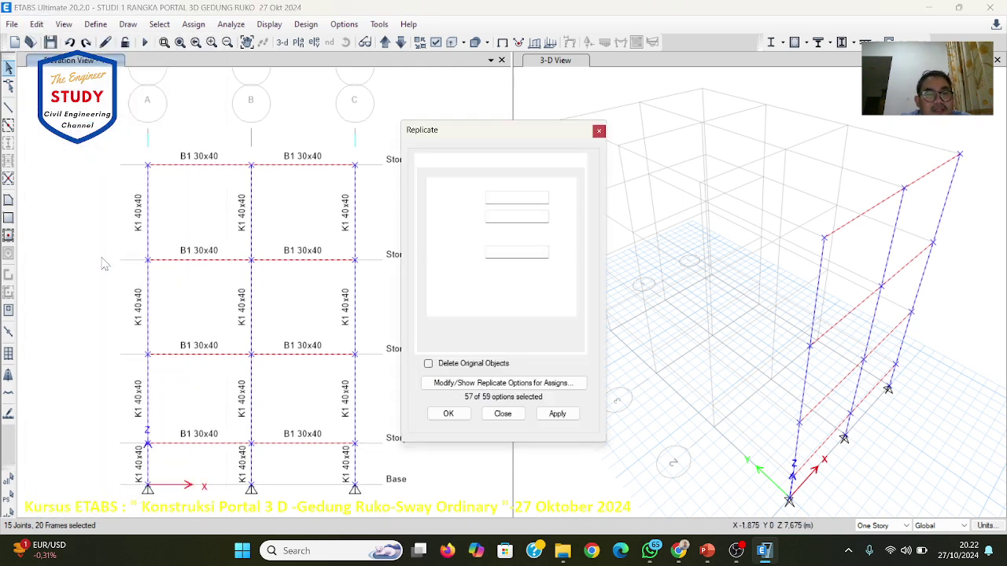
{"action": "left_click", "coordinate": [557, 414]}
{"action": "left_click", "coordinate": [449, 415]}
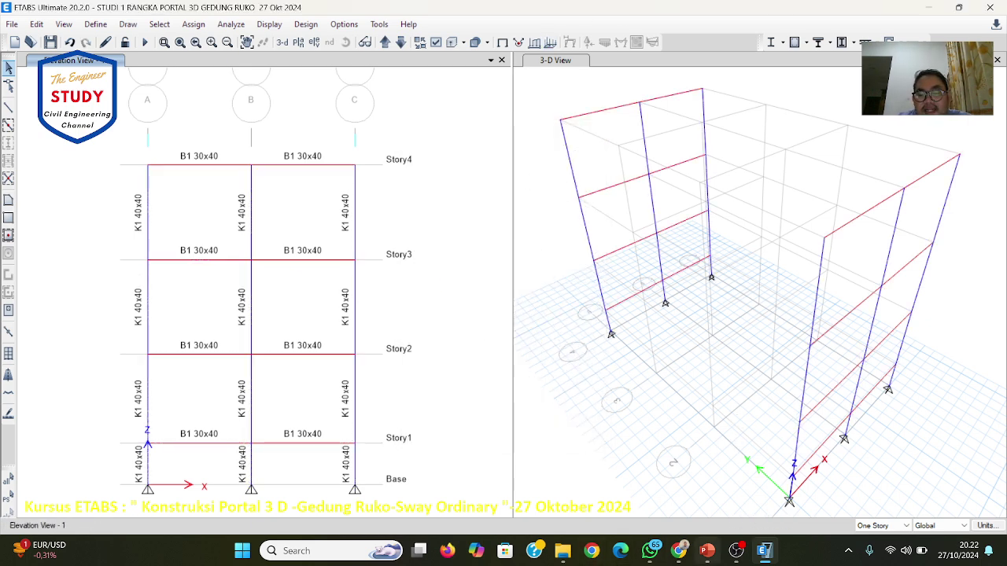
Step: Switch to PowerPoint, read the slide on copying the first frame to elevation 2 in full screen, and return to ETABS
{"action": "left_click", "coordinate": [712, 560]}
{"action": "scroll", "coordinate": [742, 338], "scroll_direction": "down", "scroll_amount": 1}
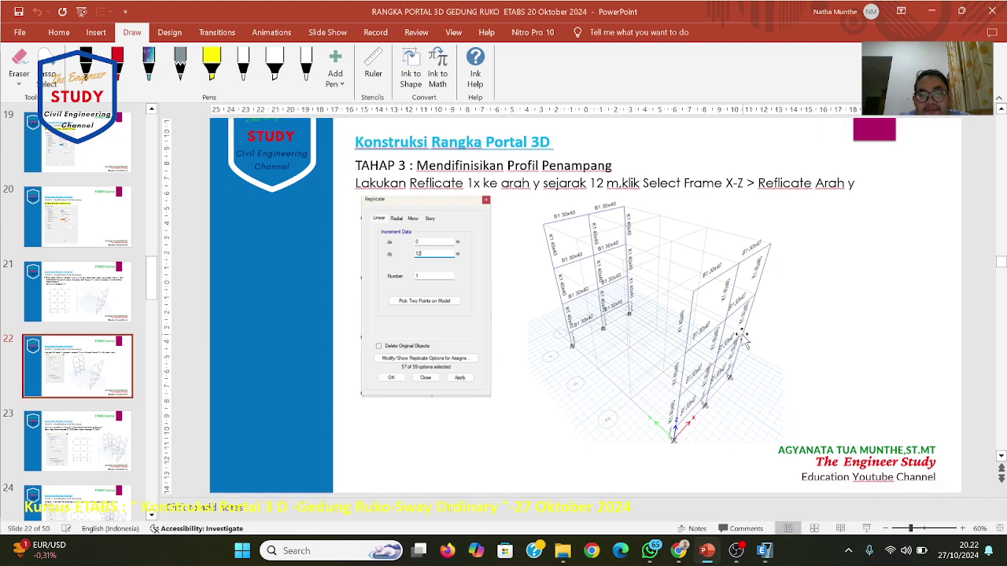
{"action": "scroll", "coordinate": [742, 338], "scroll_direction": "down", "scroll_amount": 4}
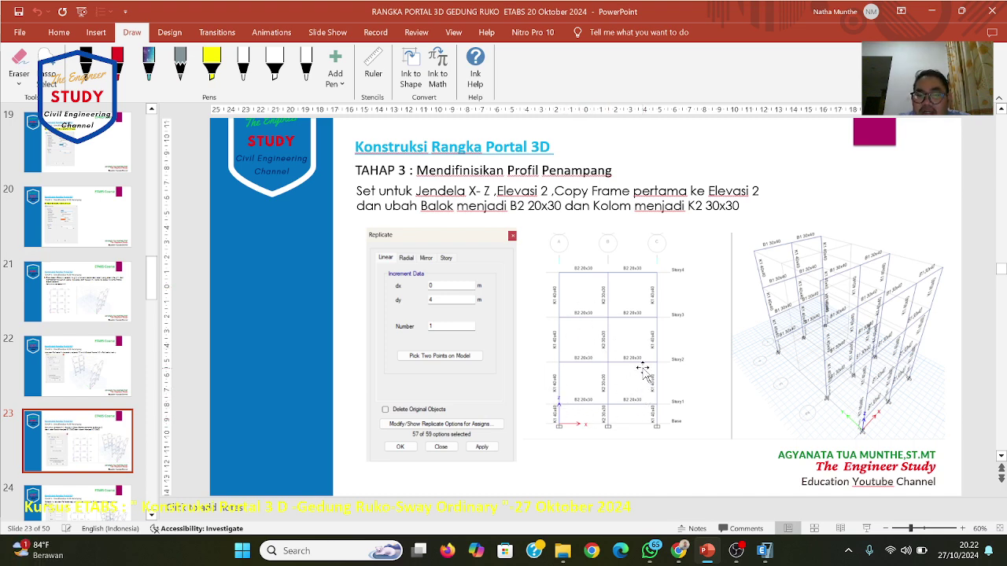
{"action": "left_click", "coordinate": [866, 529]}
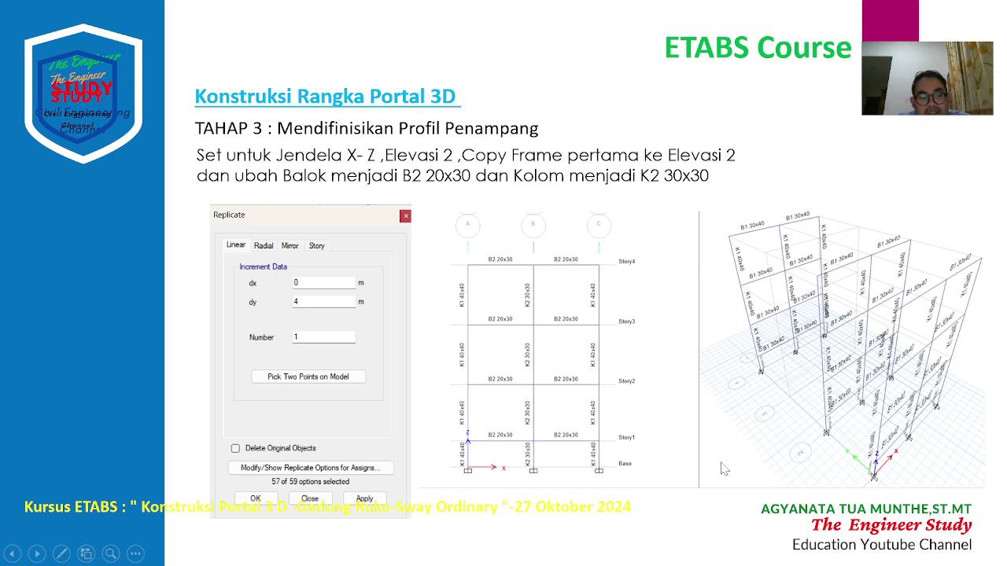
{"action": "key", "text": "Escape"}
{"action": "left_click", "coordinate": [764, 552]}
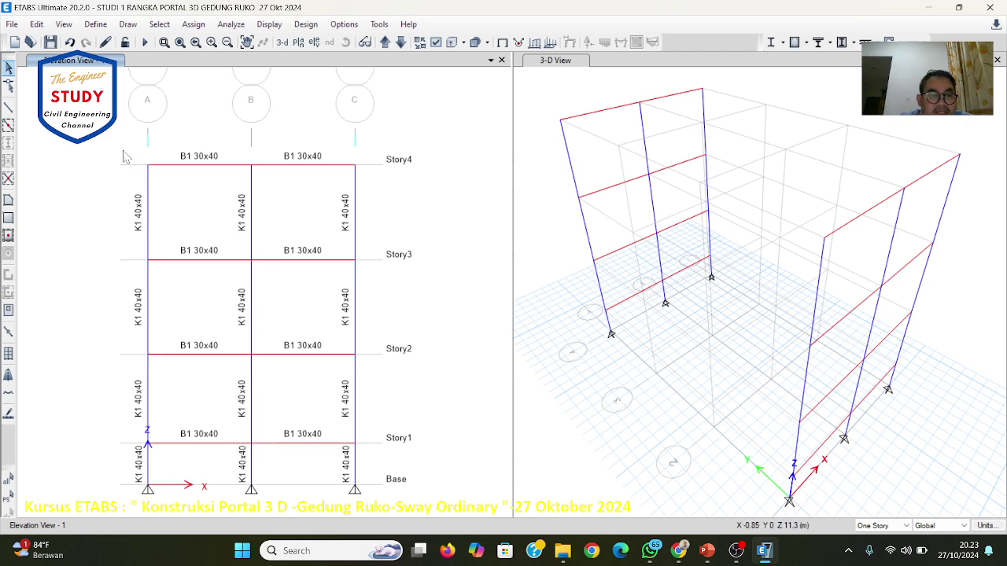
Step: Replicate the whole grid line 1 frame linearly with dx 0, dy 4 m and number 1, checking the values against the slide
{"action": "left_click_drag", "start_coordinate": [129, 178], "coordinate": [375, 511]}
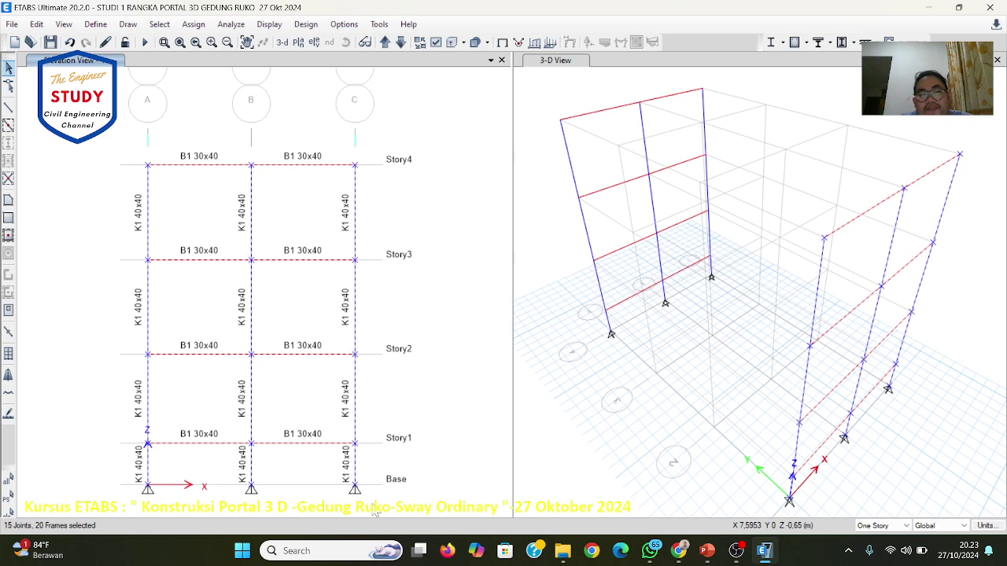
{"action": "left_click", "coordinate": [35, 25]}
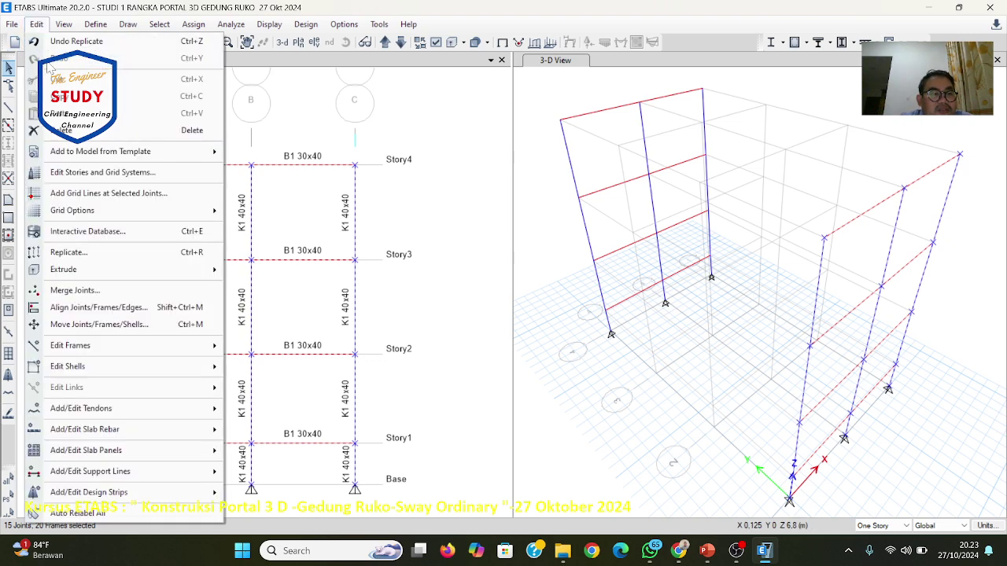
{"action": "left_click", "coordinate": [68, 252]}
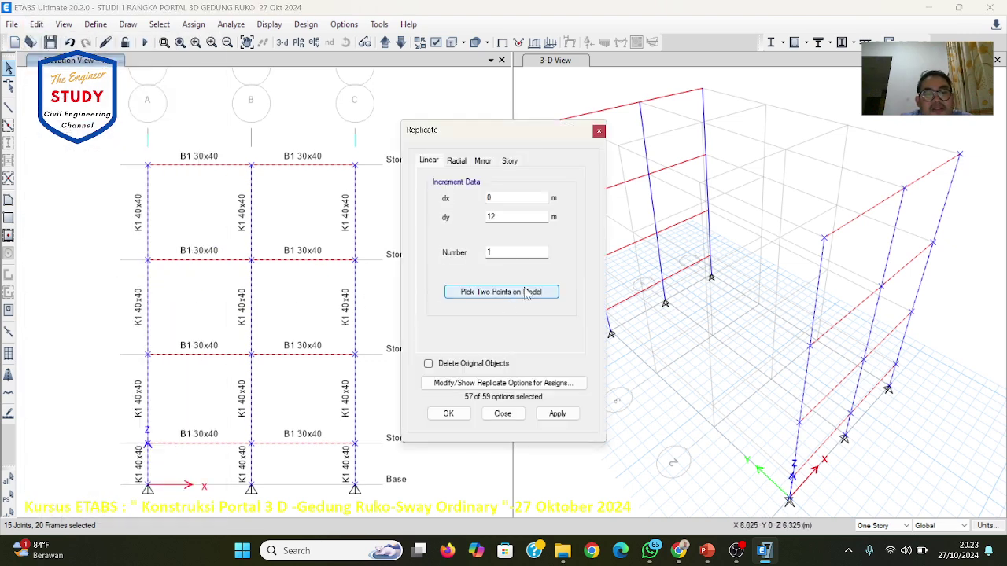
{"action": "left_click", "coordinate": [707, 551]}
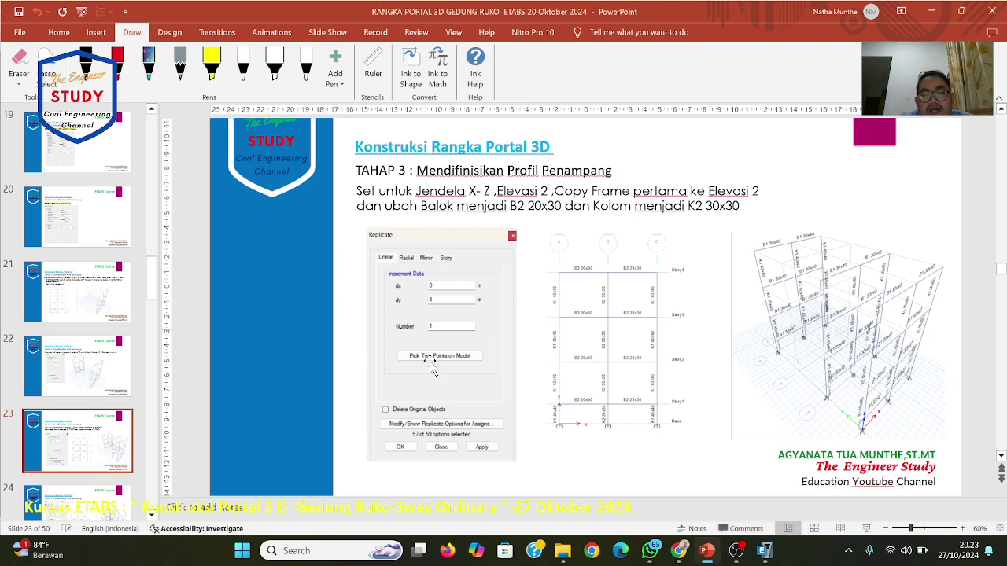
{"action": "left_click", "coordinate": [763, 551]}
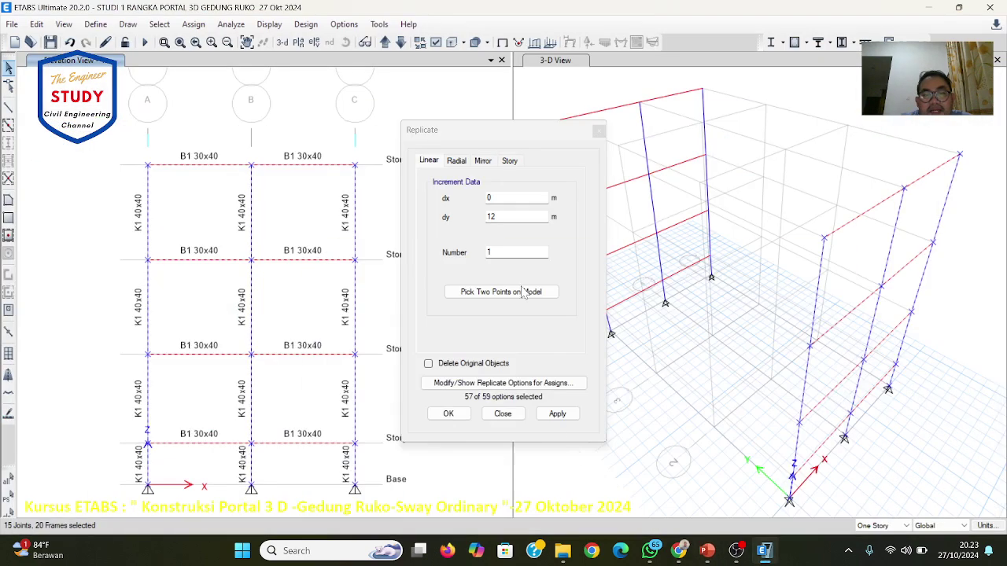
{"action": "left_click", "coordinate": [515, 217]}
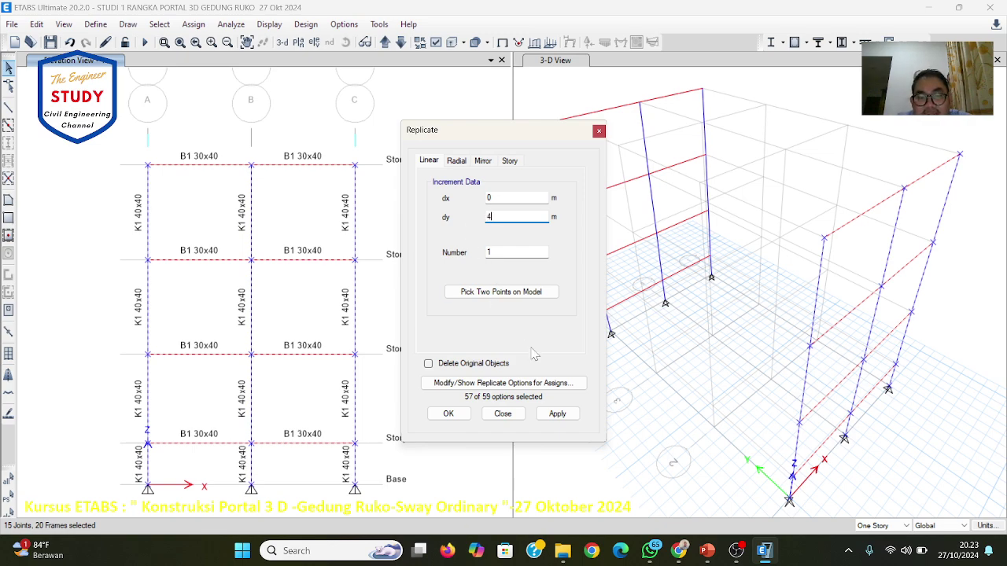
{"action": "left_click", "coordinate": [557, 414]}
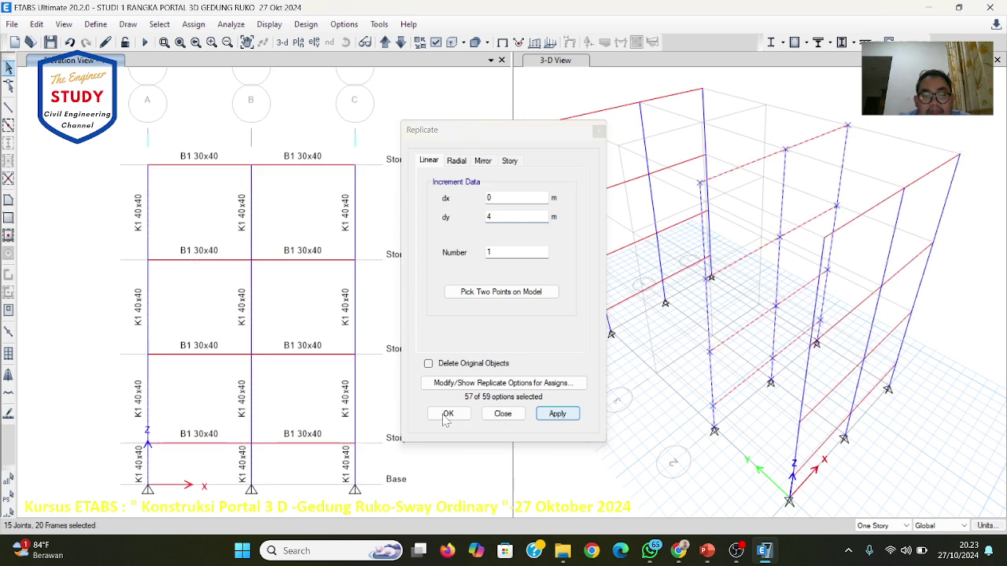
{"action": "left_click", "coordinate": [446, 415]}
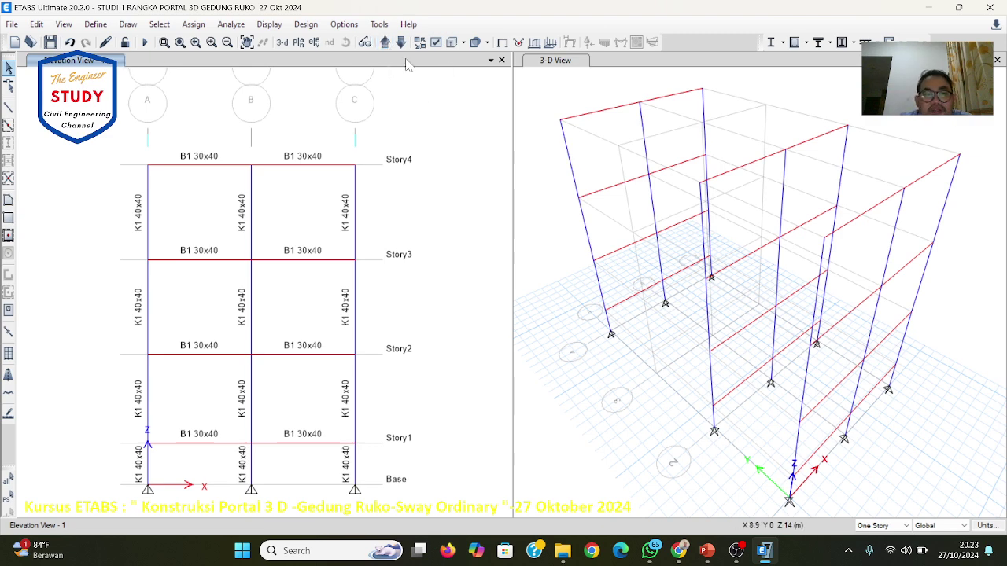
Step: Move the elevation view to grid line 2 and recheck the PowerPoint slide for its beam and column sections
{"action": "left_click", "coordinate": [385, 44]}
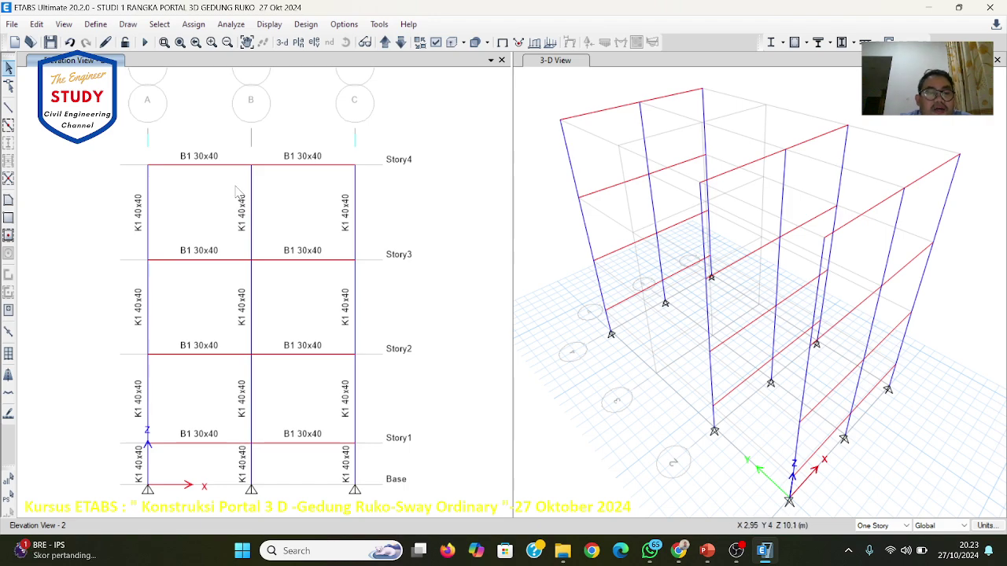
{"action": "left_click", "coordinate": [707, 551]}
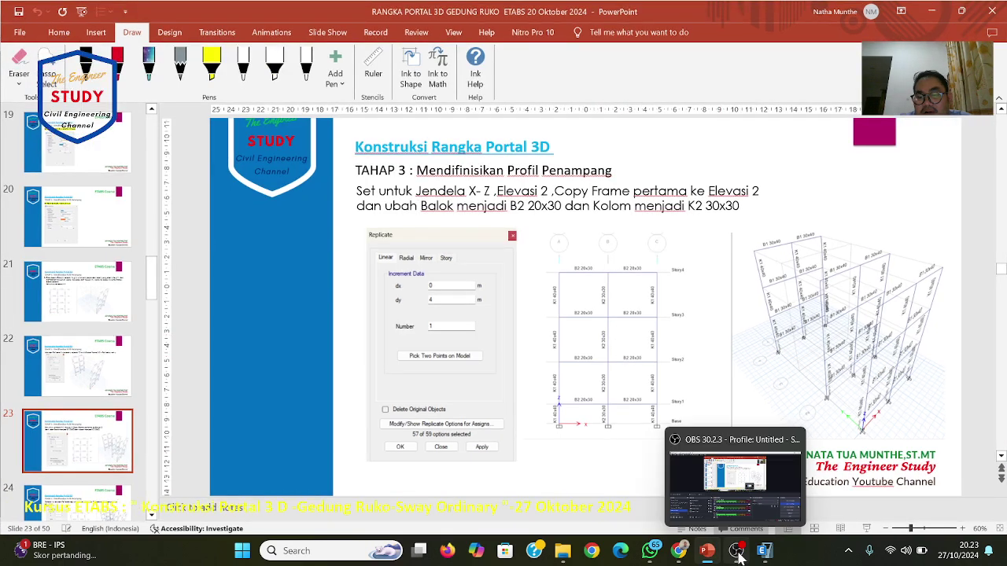
{"action": "left_click", "coordinate": [707, 551]}
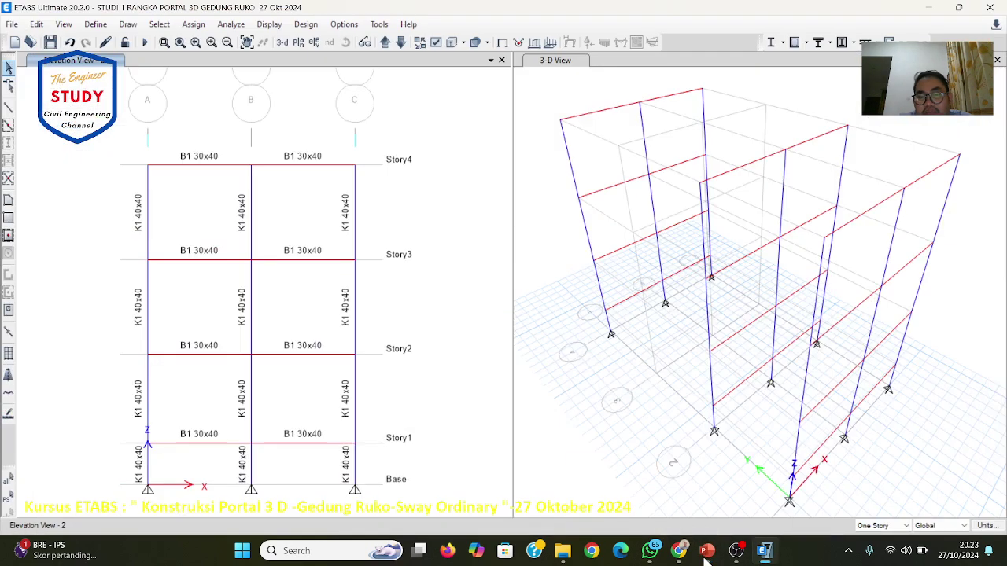
Step: Select the beams of all four stories in both bays of the grid line 2 elevation using Intersecting Line selection
{"action": "left_click", "coordinate": [160, 24]}
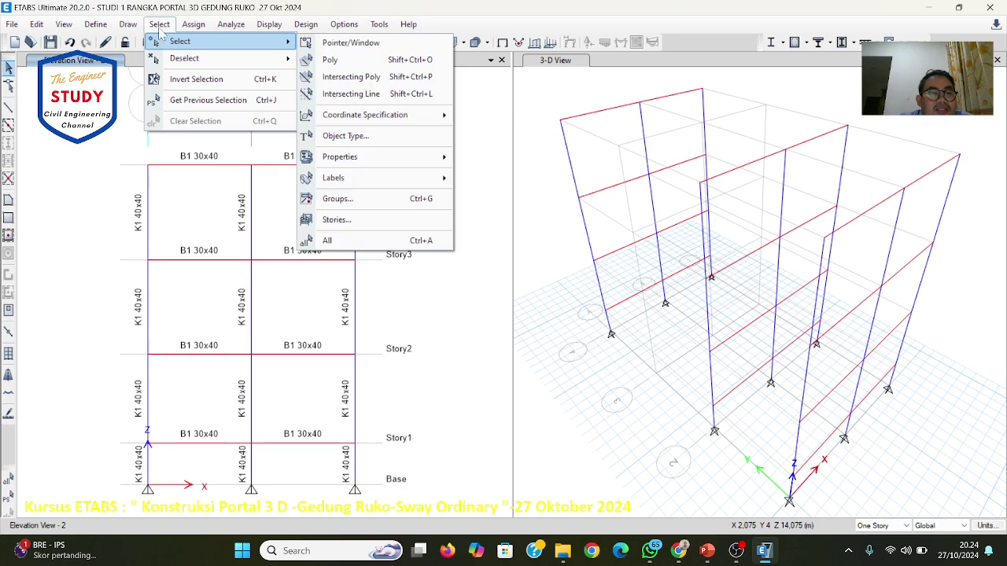
{"action": "left_click", "coordinate": [149, 42]}
{"action": "left_click", "coordinate": [160, 25]}
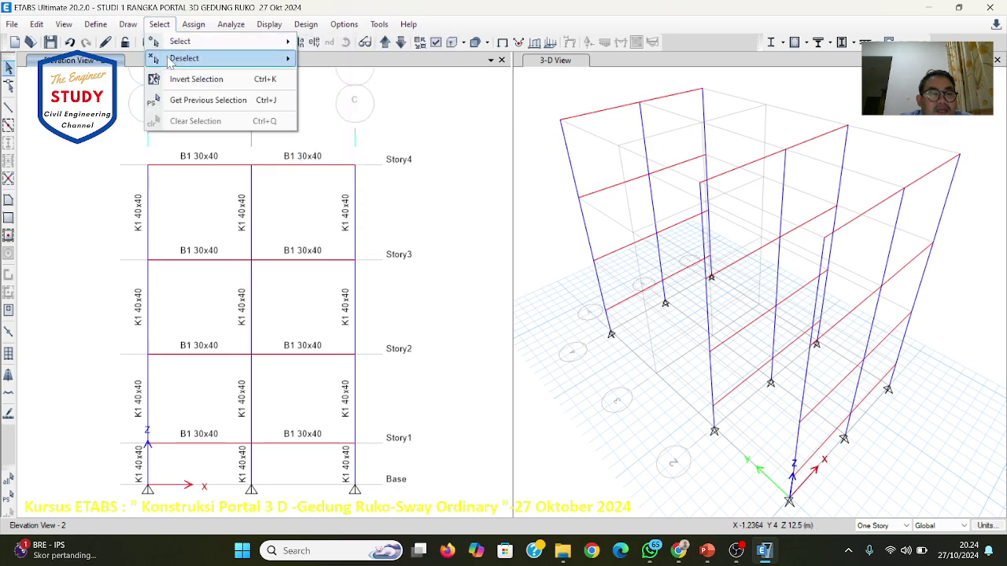
{"action": "mouse_move", "coordinate": [167, 47]}
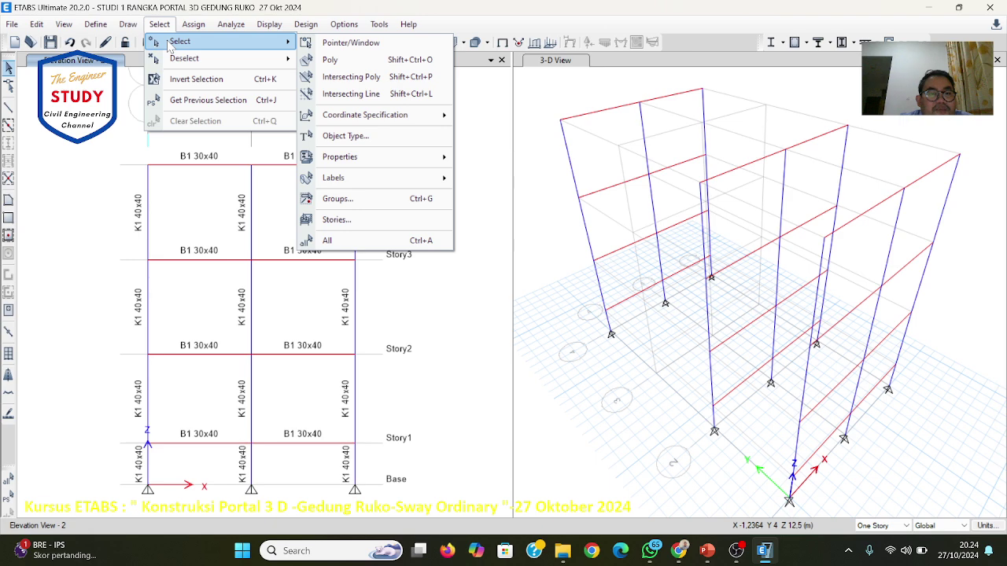
{"action": "left_click", "coordinate": [356, 94]}
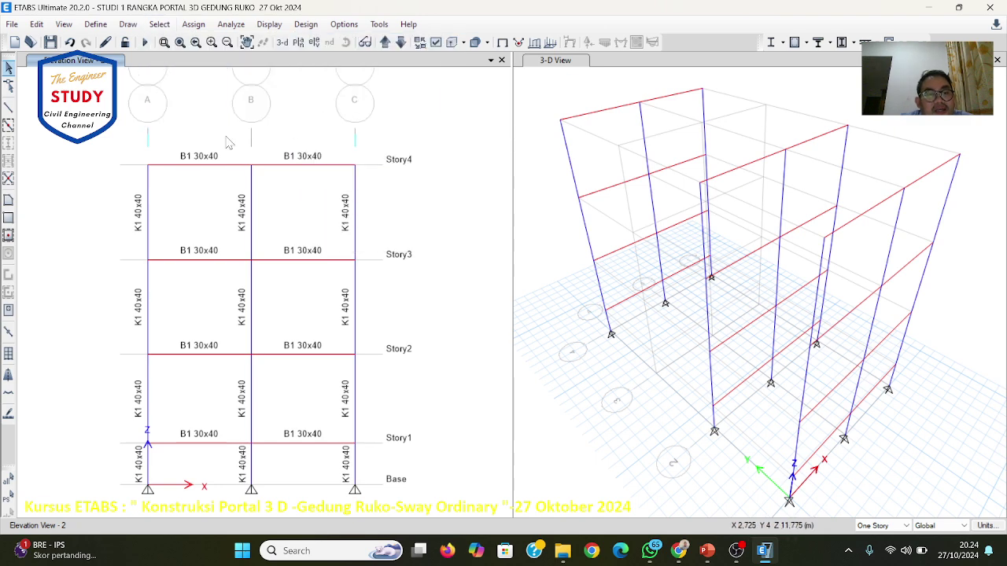
{"action": "left_click_drag", "start_coordinate": [207, 164], "coordinate": [199, 465]}
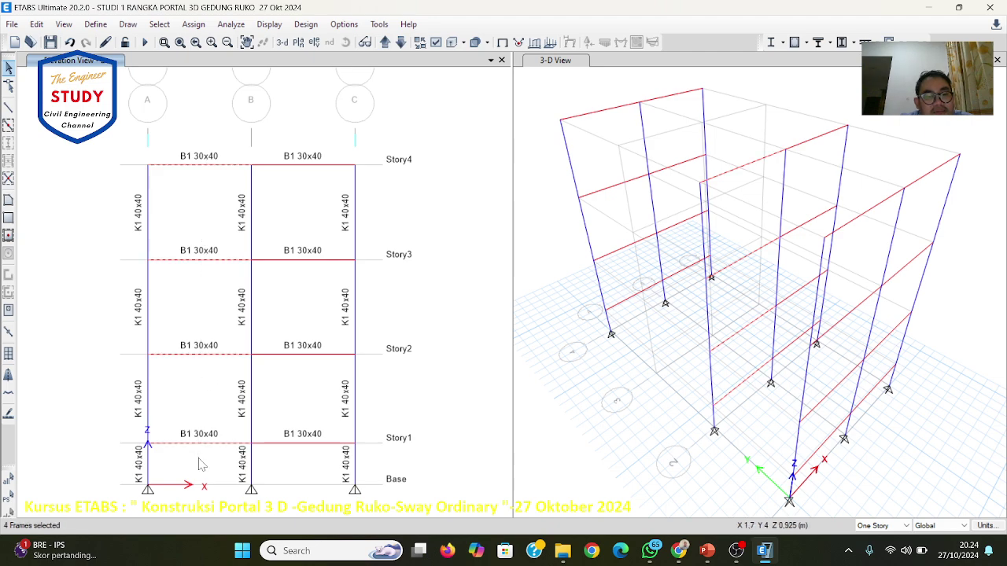
{"action": "left_click", "coordinate": [173, 24]}
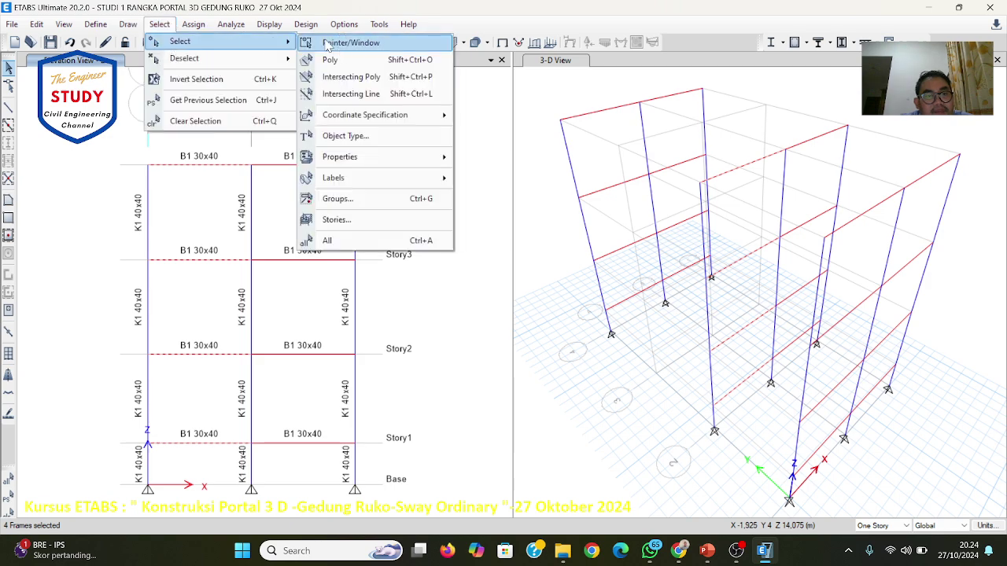
{"action": "left_click", "coordinate": [350, 94]}
{"action": "left_click_drag", "start_coordinate": [293, 144], "coordinate": [309, 477]}
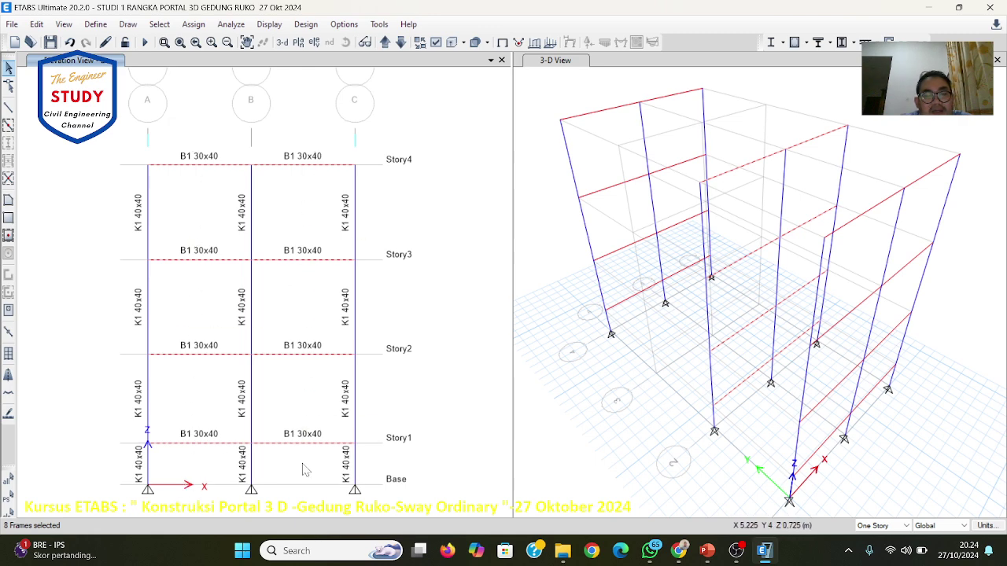
Step: Recheck the PowerPoint slide's beam section and assign frame section B2 20x30 to the selected grid line 2 beams in ETABS
{"action": "left_click", "coordinate": [707, 551]}
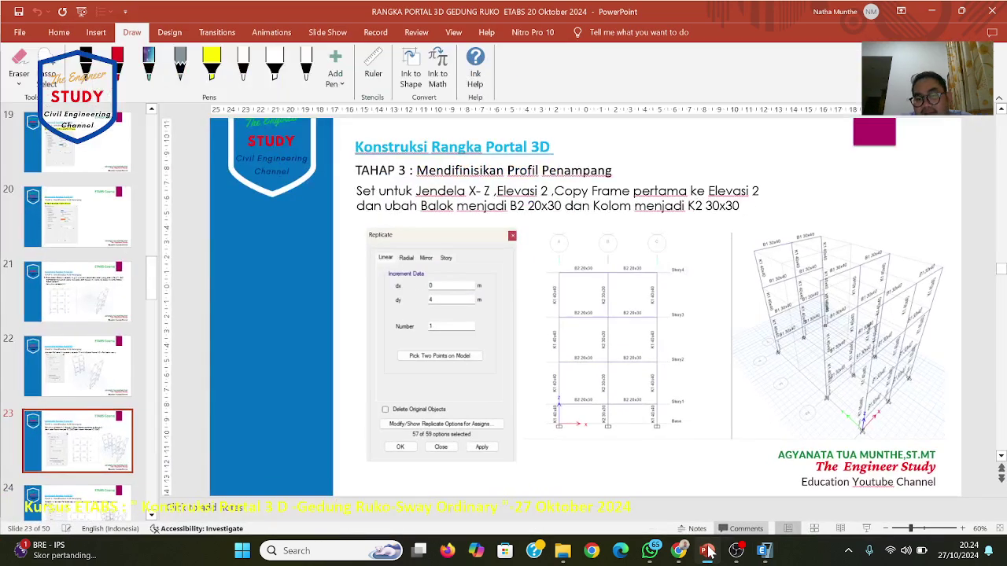
{"action": "left_click", "coordinate": [707, 551]}
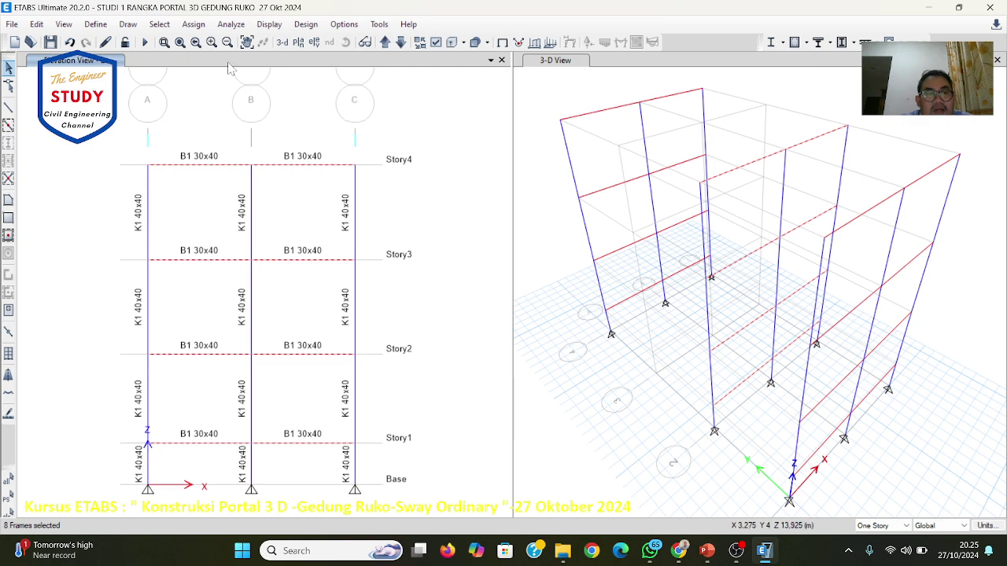
{"action": "left_click", "coordinate": [194, 25]}
{"action": "mouse_move", "coordinate": [198, 60]}
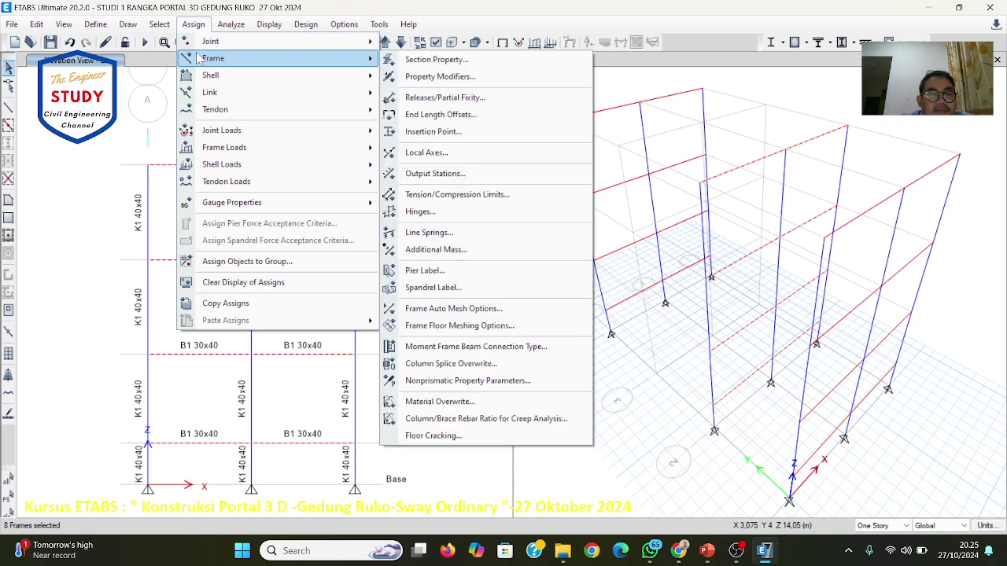
{"action": "left_click", "coordinate": [402, 63]}
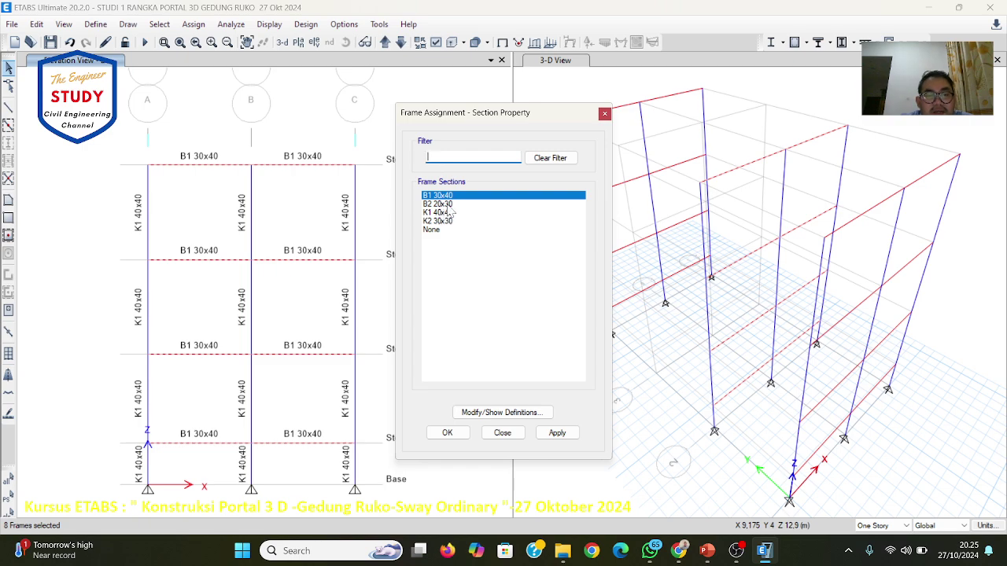
{"action": "left_click", "coordinate": [447, 206]}
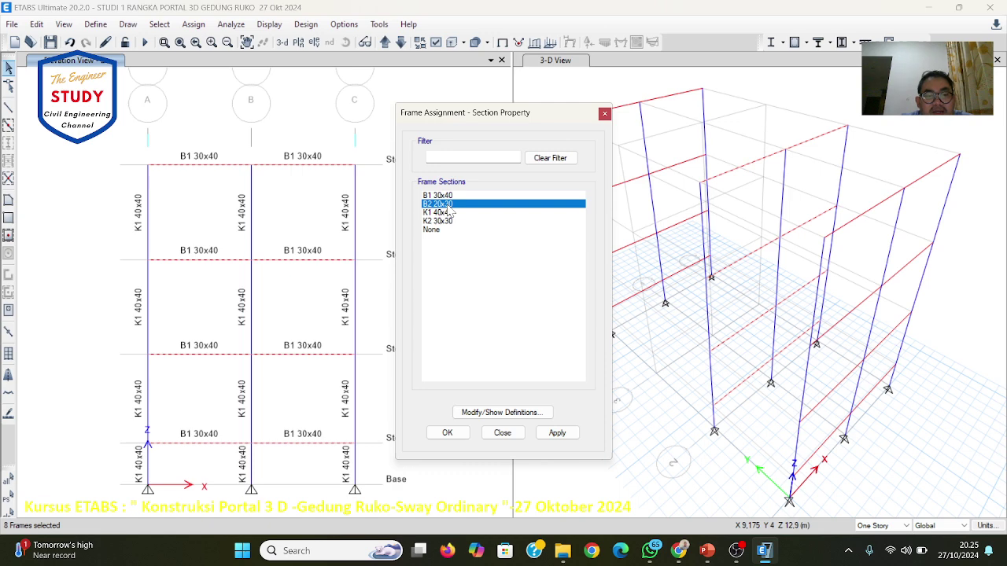
{"action": "left_click", "coordinate": [557, 434]}
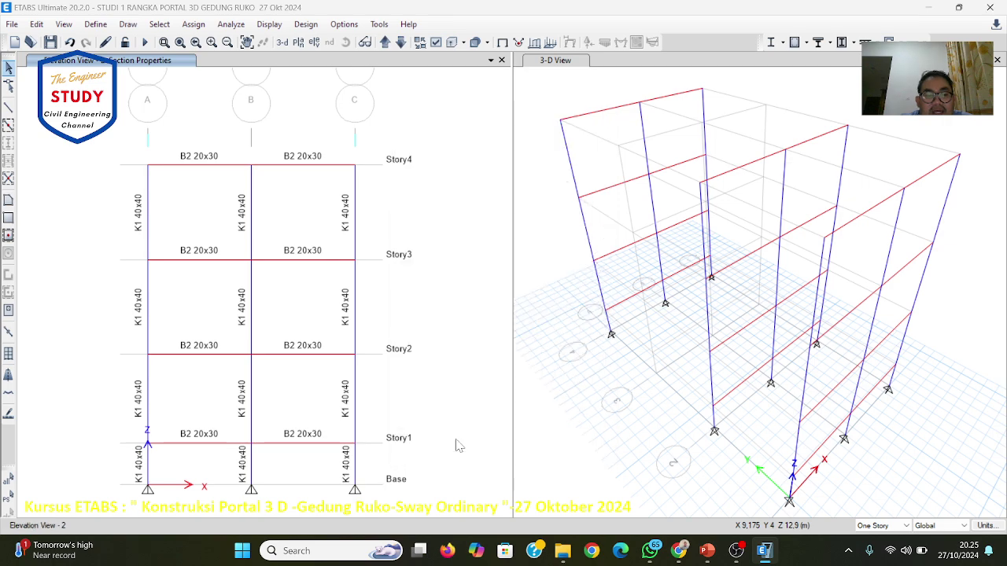
{"action": "left_click", "coordinate": [446, 433]}
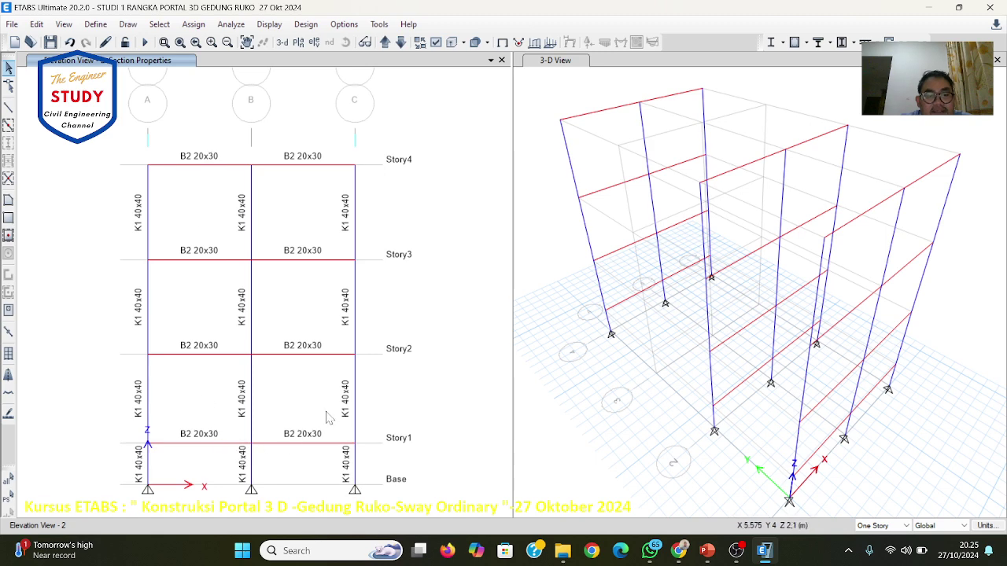
Step: Assign frame section K2 30x30 to all four middle columns on grid B in the grid line 2 elevation
{"action": "left_click", "coordinate": [252, 198]}
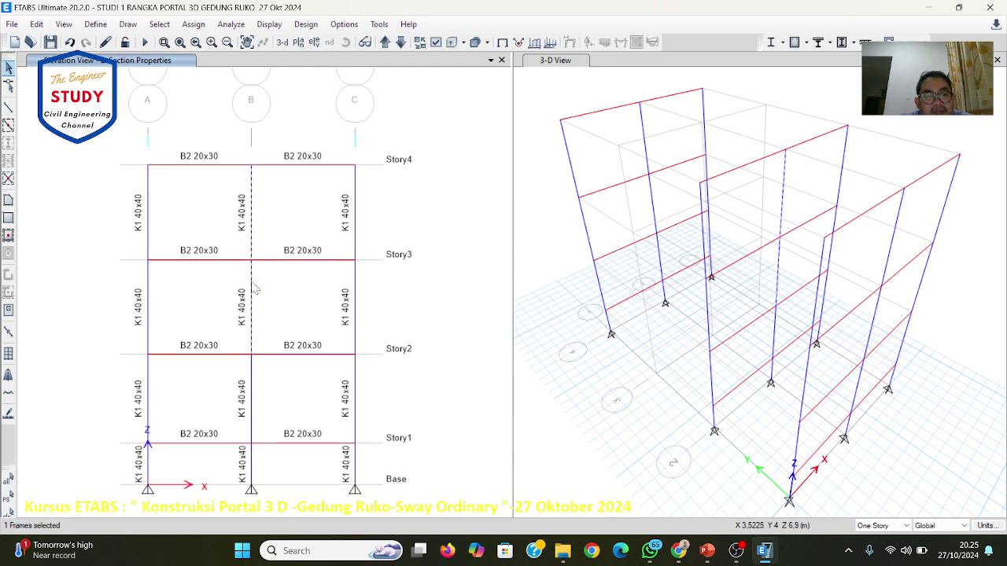
{"action": "left_click", "coordinate": [249, 405]}
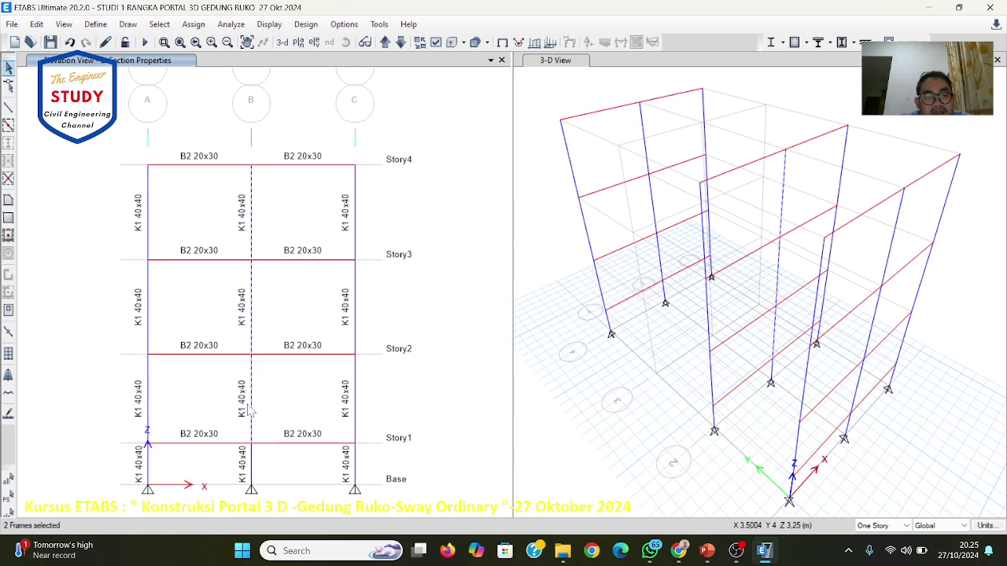
{"action": "left_click", "coordinate": [252, 464]}
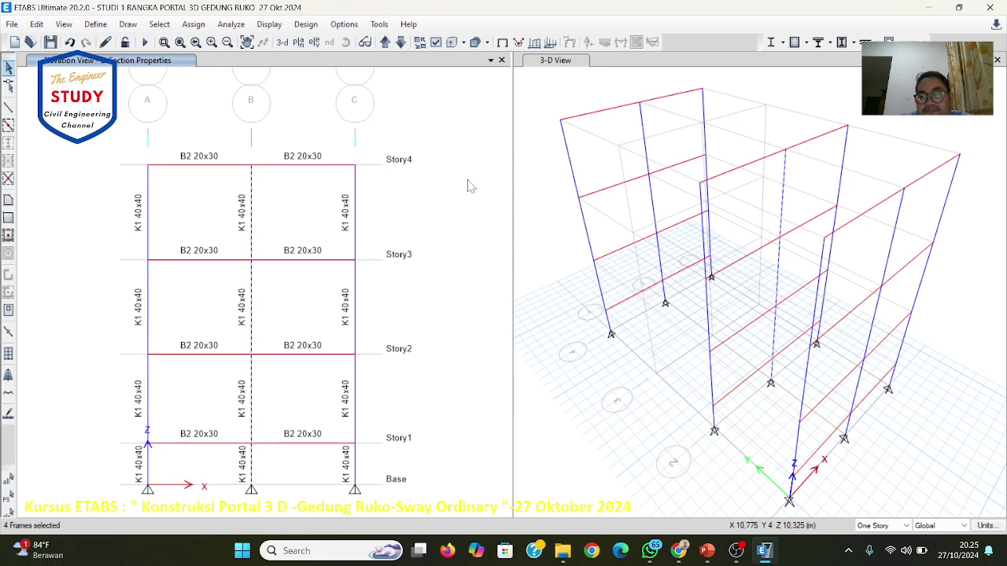
{"action": "left_click", "coordinate": [198, 24]}
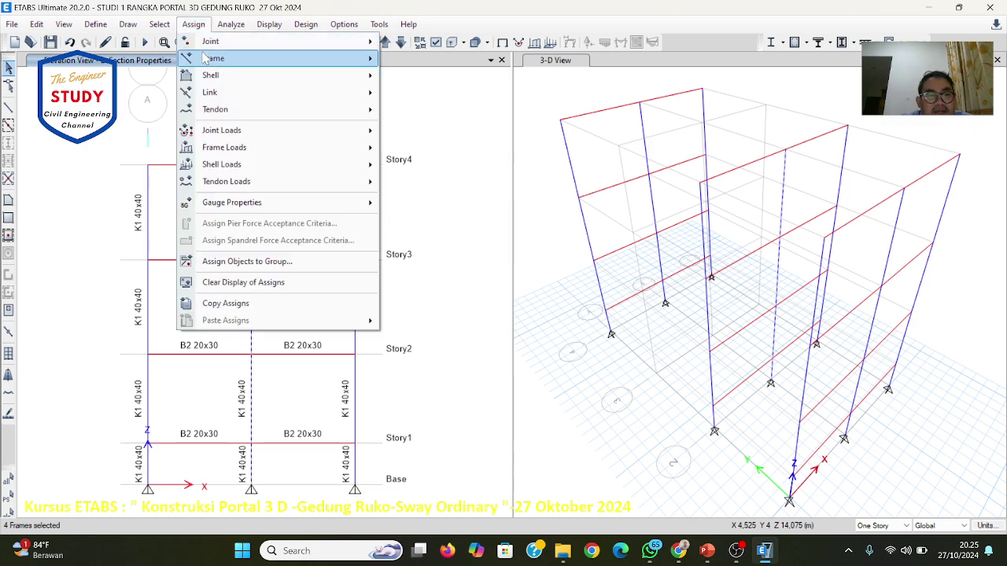
{"action": "mouse_move", "coordinate": [272, 58]}
{"action": "left_click", "coordinate": [408, 63]}
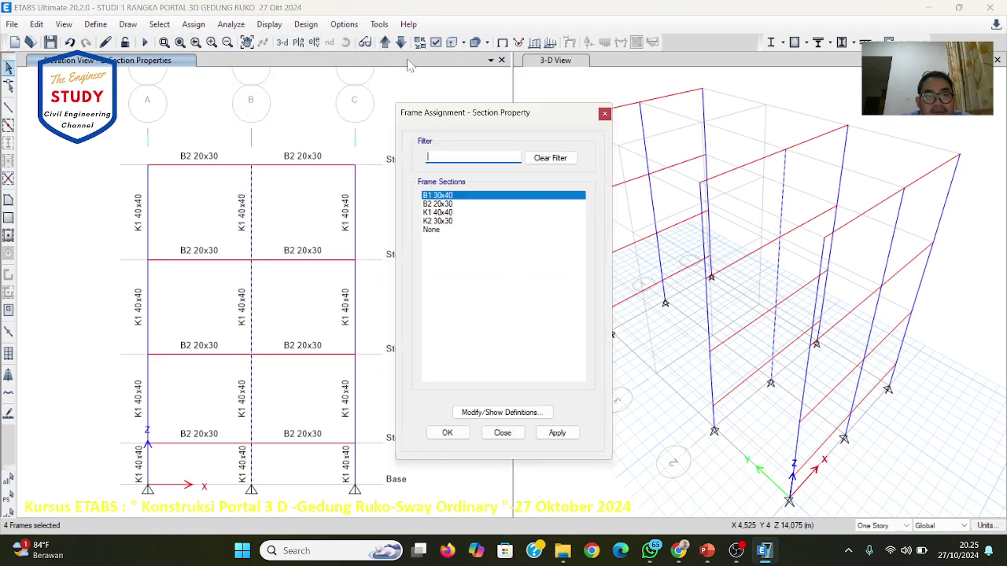
{"action": "left_click", "coordinate": [443, 222]}
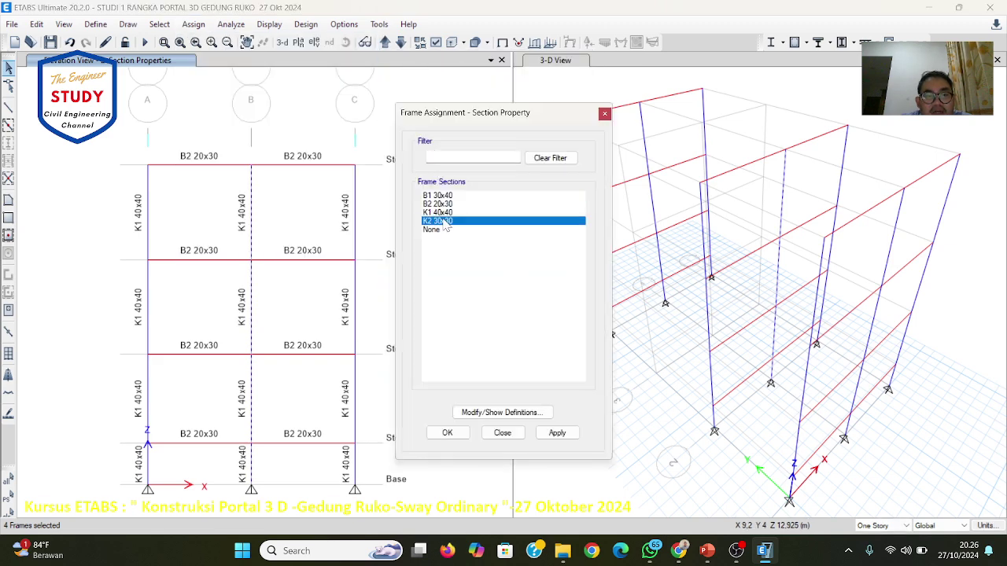
{"action": "left_click", "coordinate": [558, 433]}
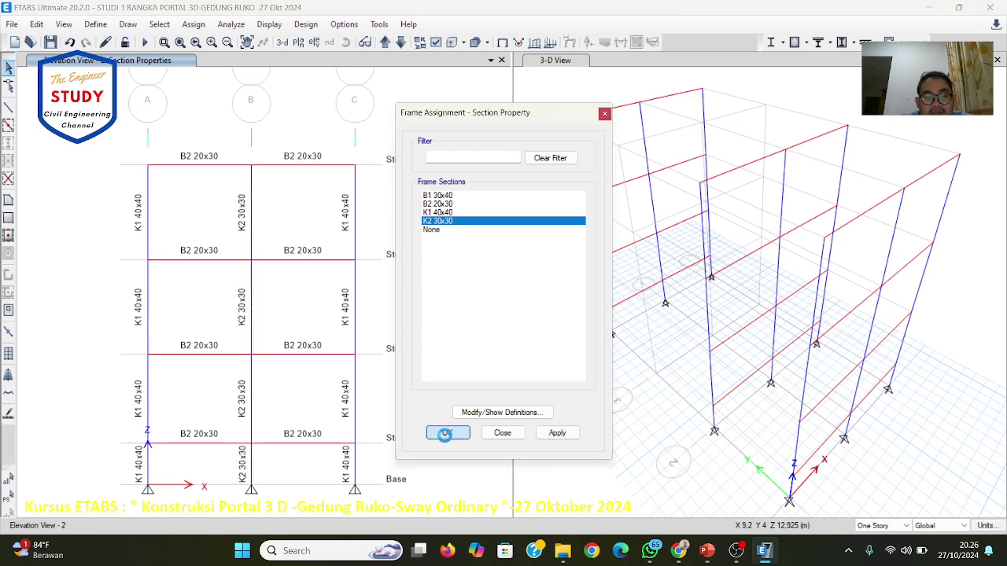
{"action": "left_click", "coordinate": [447, 433]}
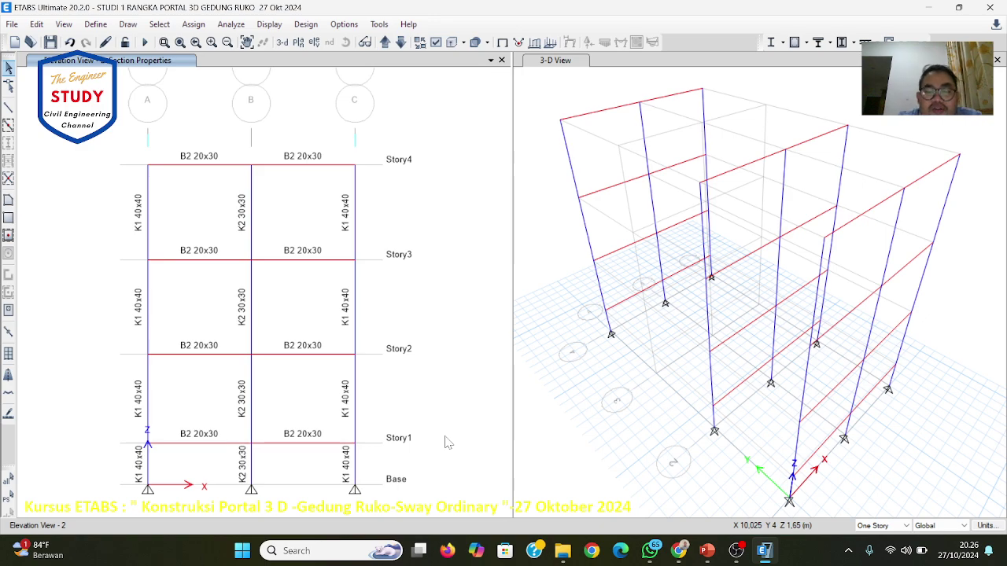
Step: Consult the next PowerPoint slide and, in ETABS, replicate the whole grid line 2 frame linearly with dx 0, dy 4 m and number 1
{"action": "left_click", "coordinate": [707, 551]}
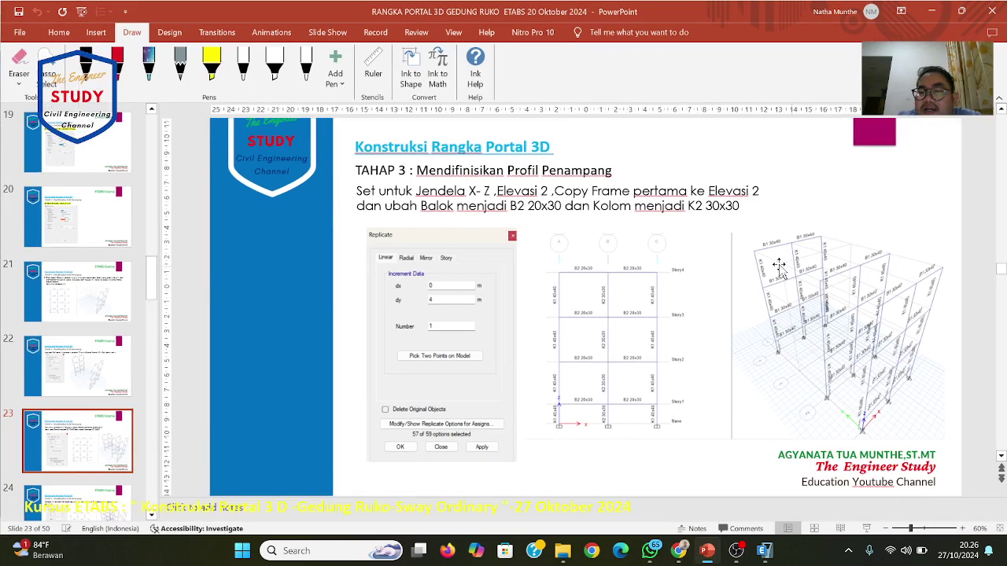
{"action": "key", "text": "Page_Down"}
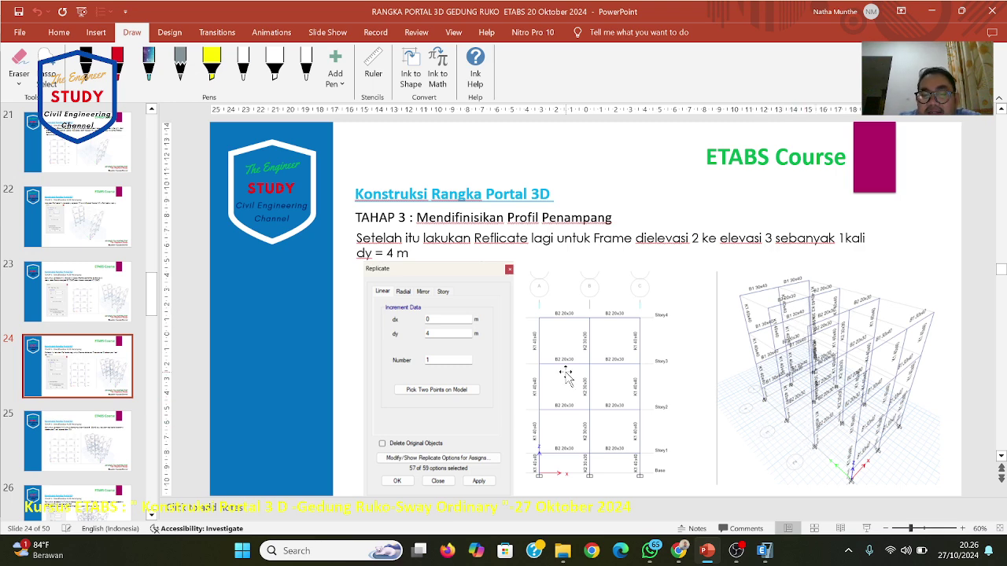
{"action": "left_click", "coordinate": [764, 551]}
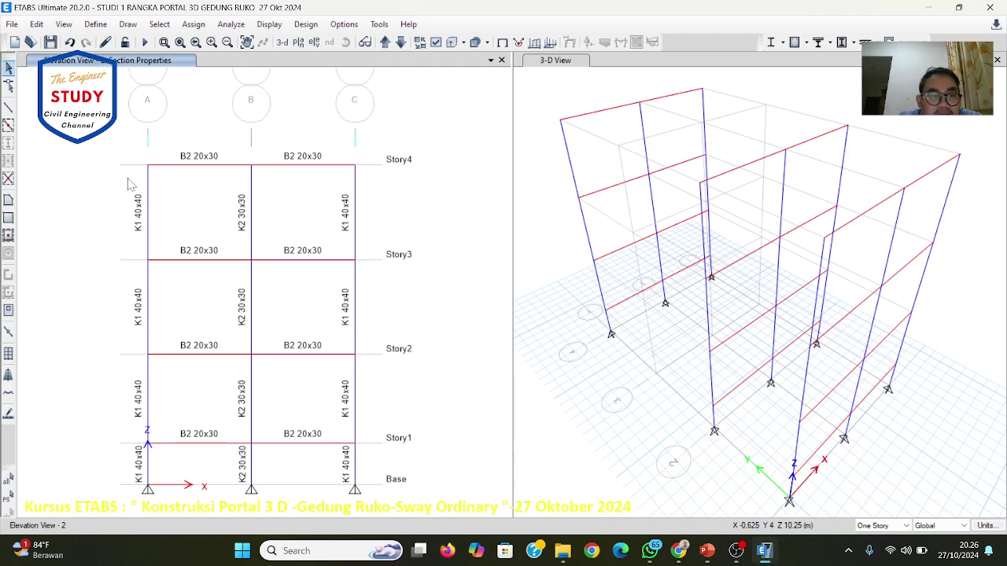
{"action": "left_click_drag", "start_coordinate": [114, 150], "coordinate": [377, 512]}
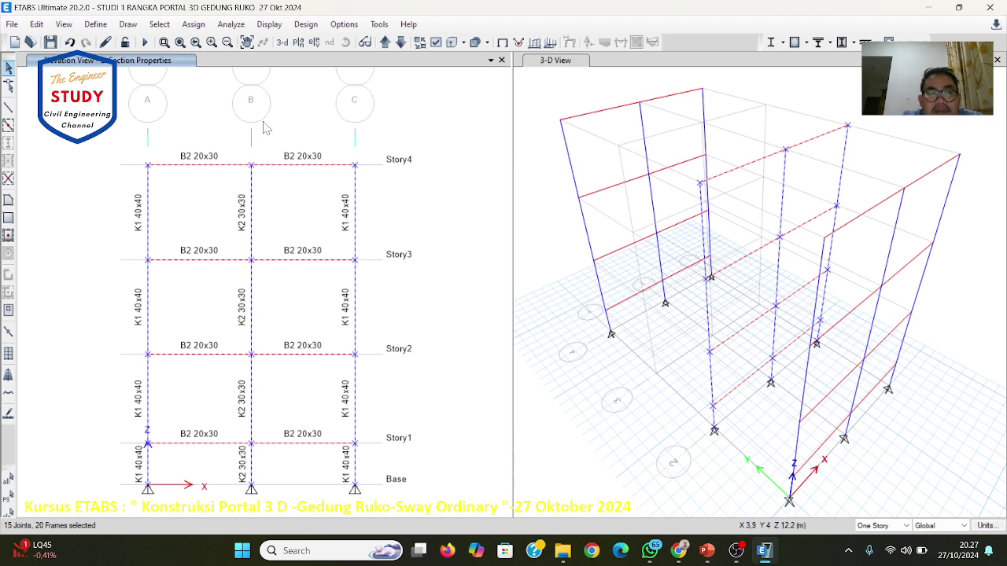
{"action": "left_click", "coordinate": [37, 25]}
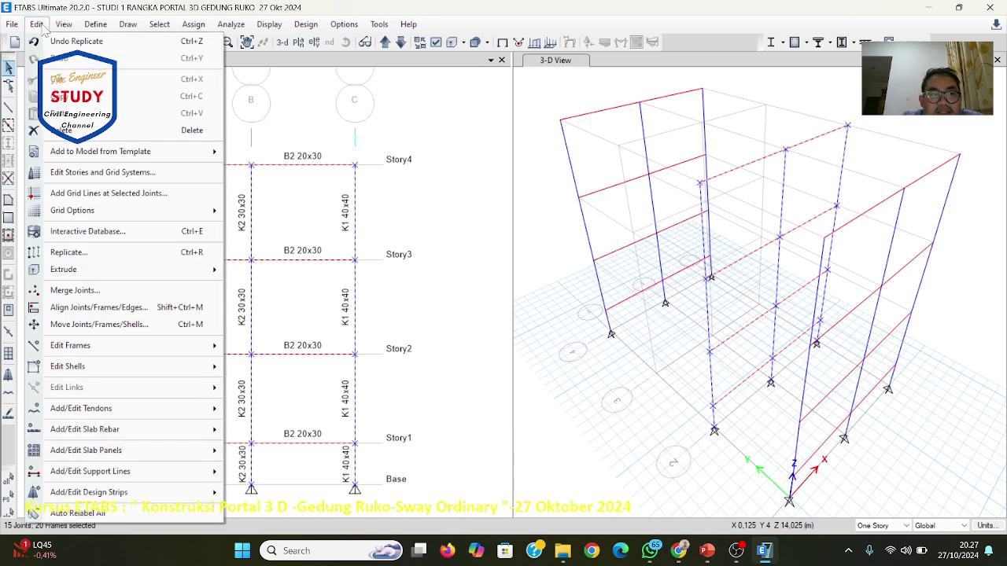
{"action": "left_click", "coordinate": [74, 252]}
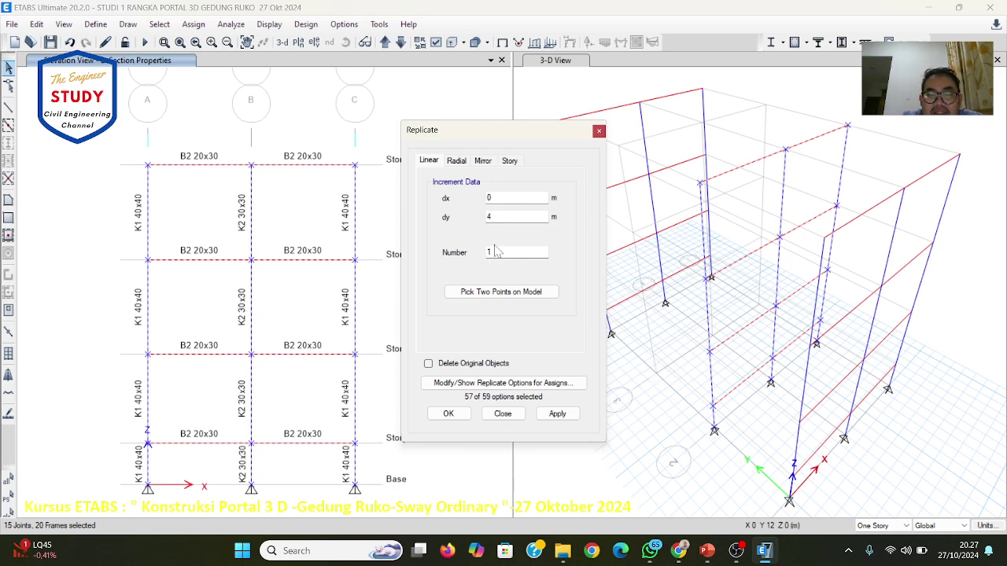
Step: Replicate the selected elevation 2 frame once with dx 0 and dy 4 m, and move the elevation view to grid line 3
{"action": "left_click", "coordinate": [556, 416]}
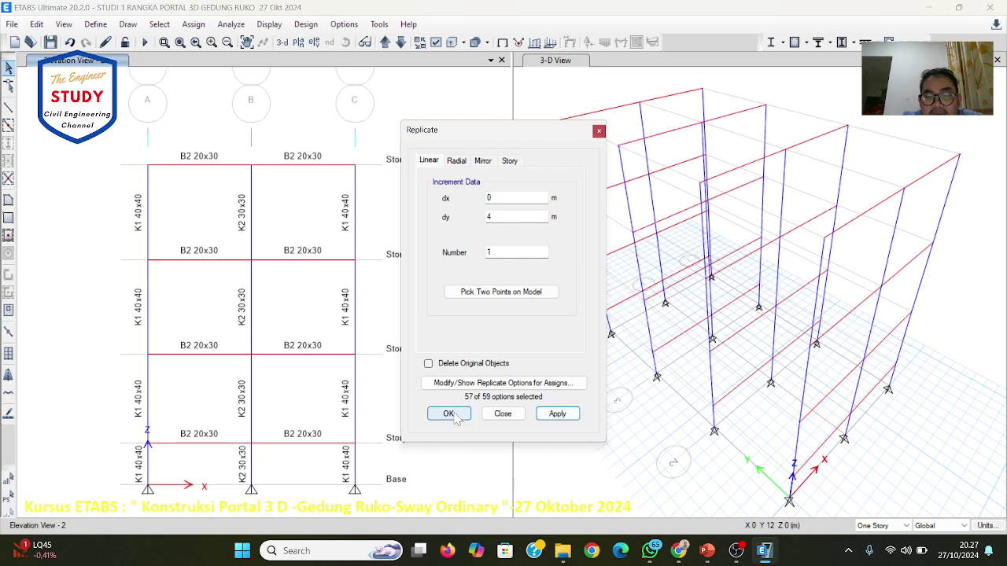
{"action": "left_click", "coordinate": [448, 414]}
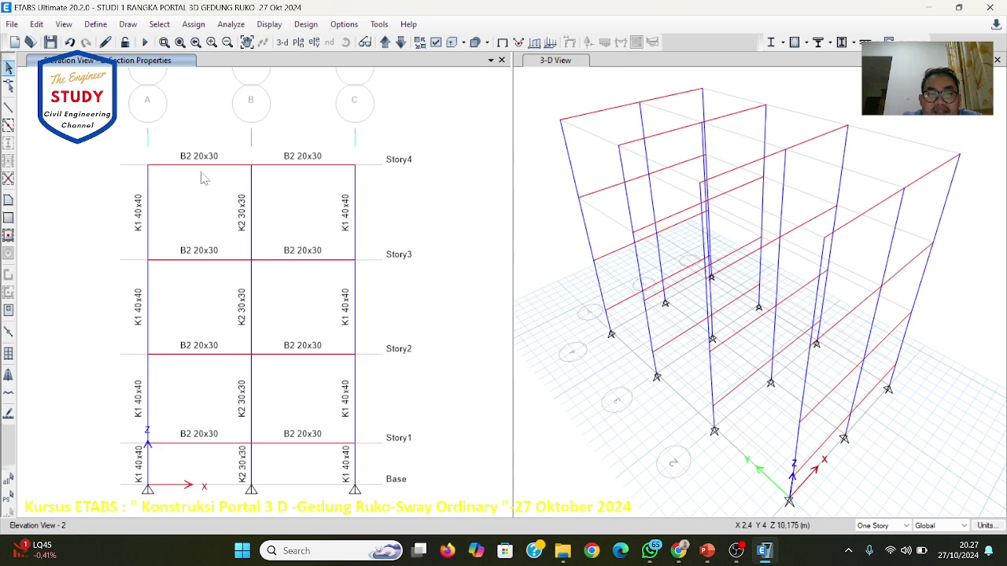
{"action": "left_click", "coordinate": [384, 41]}
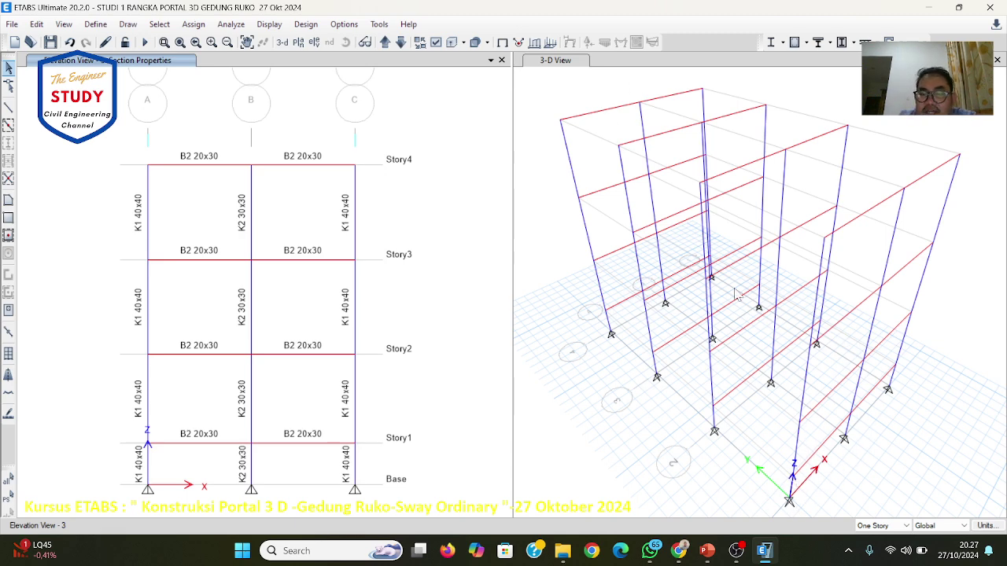
Step: Check the Y-Z beam instructions on slide 25 in PowerPoint, and set the ETABS elevation view to grid line A
{"action": "left_click", "coordinate": [707, 550]}
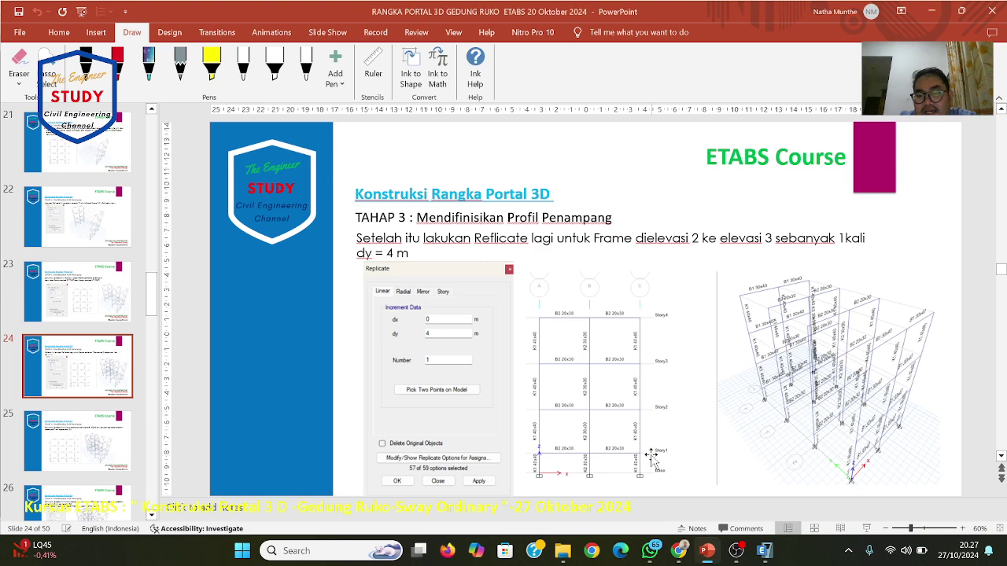
{"action": "scroll", "coordinate": [651, 460], "scroll_direction": "down", "scroll_amount": 3}
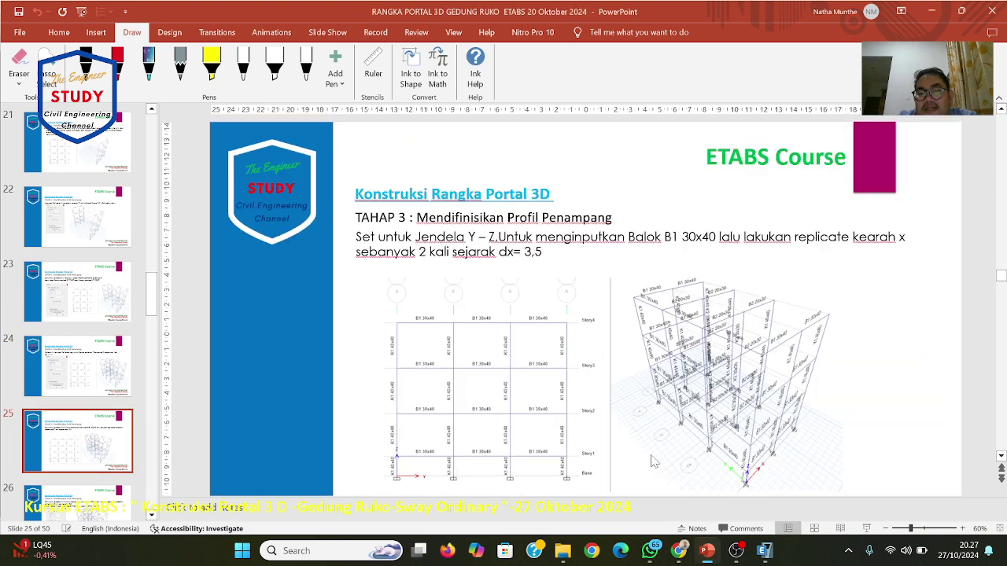
{"action": "scroll", "coordinate": [651, 460], "scroll_direction": "down", "scroll_amount": 1}
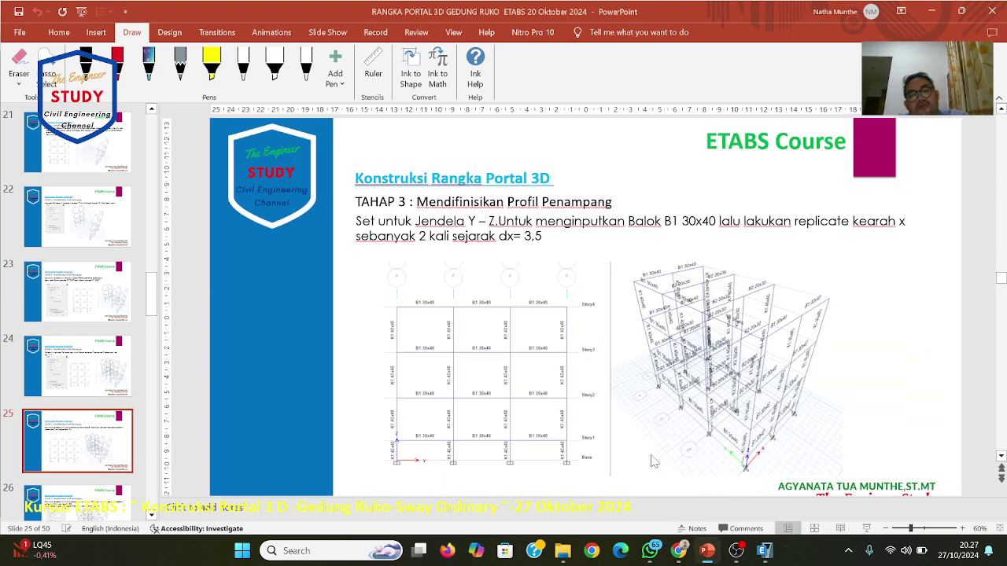
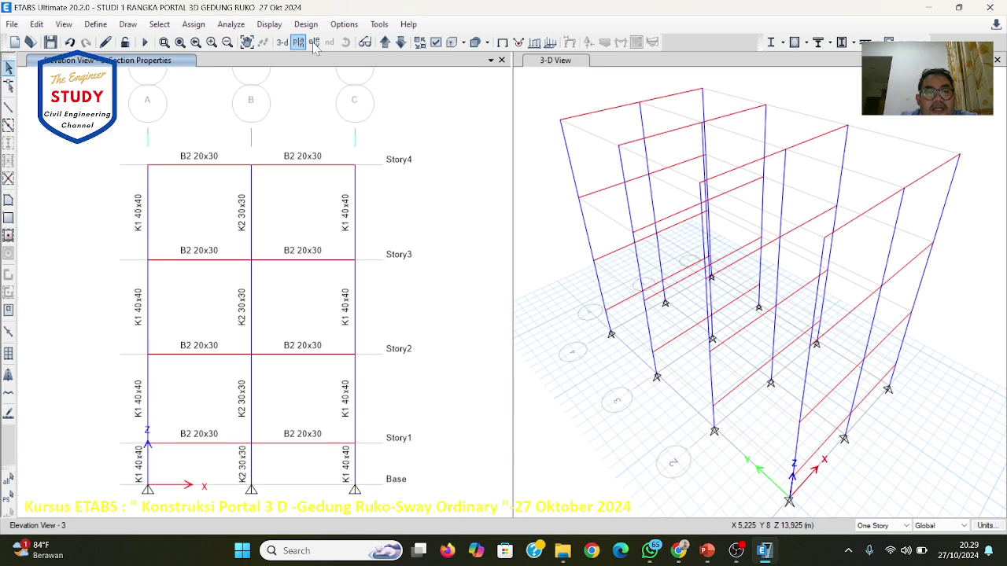
{"action": "left_click", "coordinate": [314, 45]}
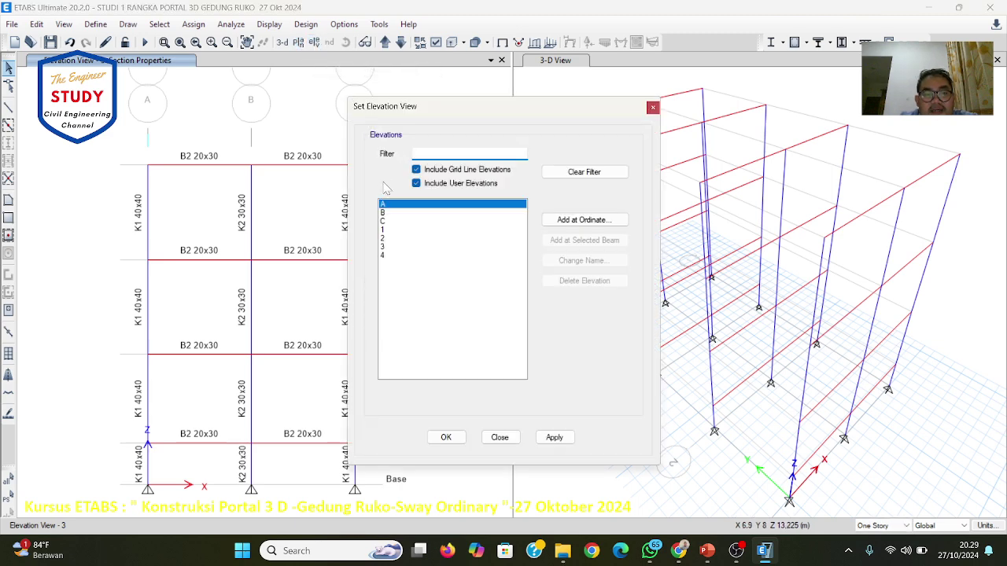
{"action": "left_click", "coordinate": [568, 439]}
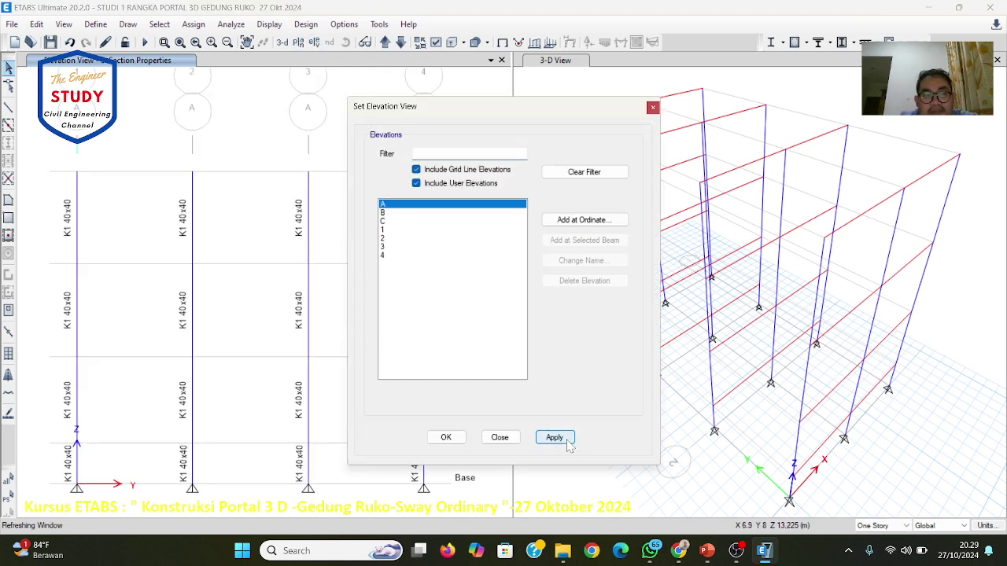
{"action": "left_click", "coordinate": [446, 437]}
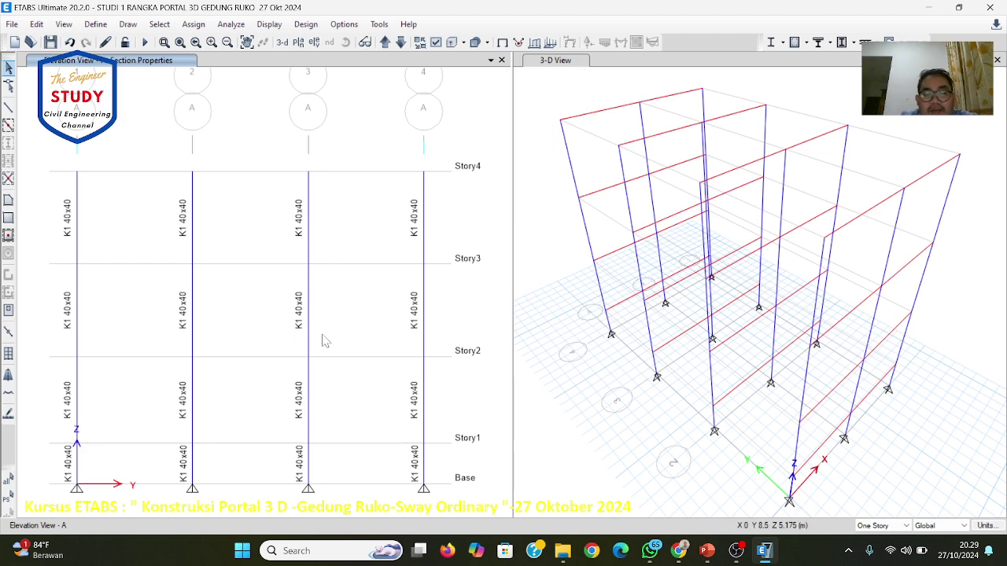
Step: Examine the beam plans on slide 6 and the B1 30x40 layout on slide 25 in PowerPoint, and return to ETABS
{"action": "left_click", "coordinate": [706, 550]}
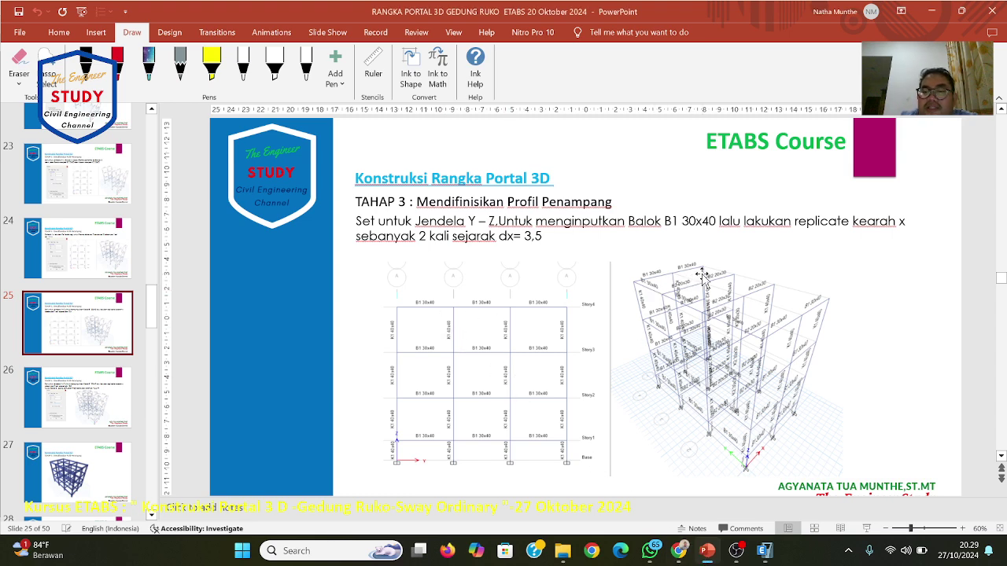
{"action": "scroll", "coordinate": [90, 260], "scroll_direction": "up", "scroll_amount": 15}
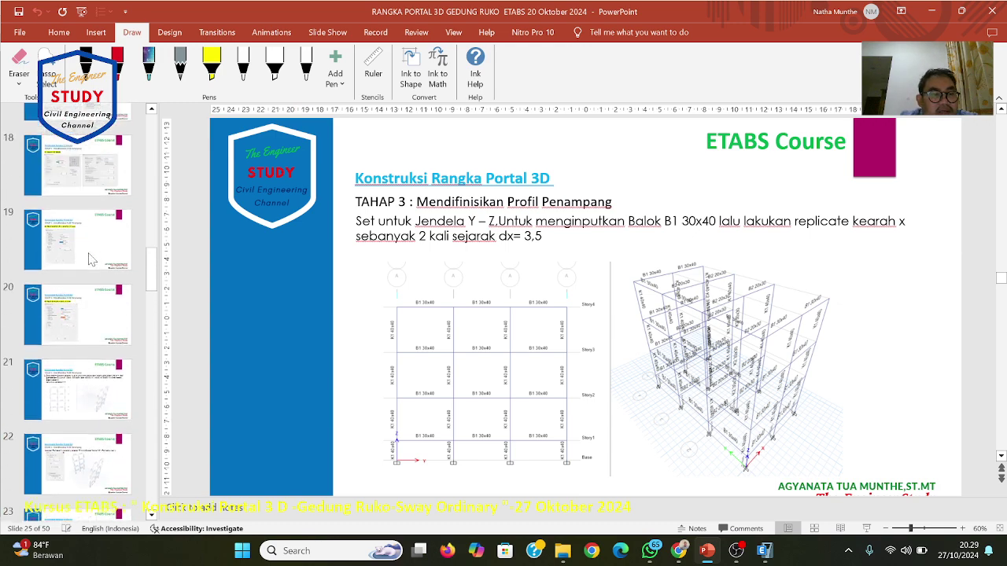
{"action": "scroll", "coordinate": [90, 259], "scroll_direction": "up", "scroll_amount": 4}
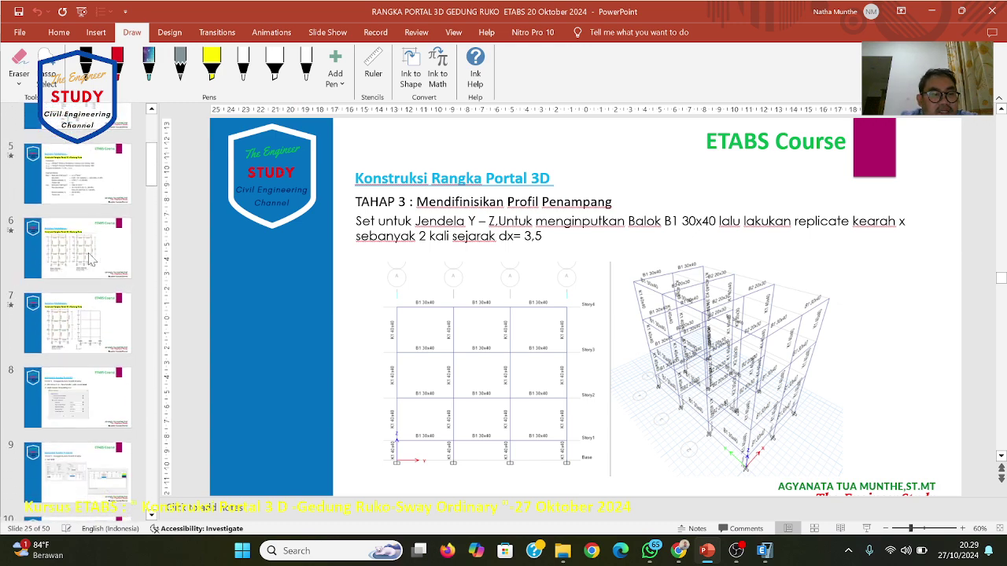
{"action": "left_click", "coordinate": [88, 250]}
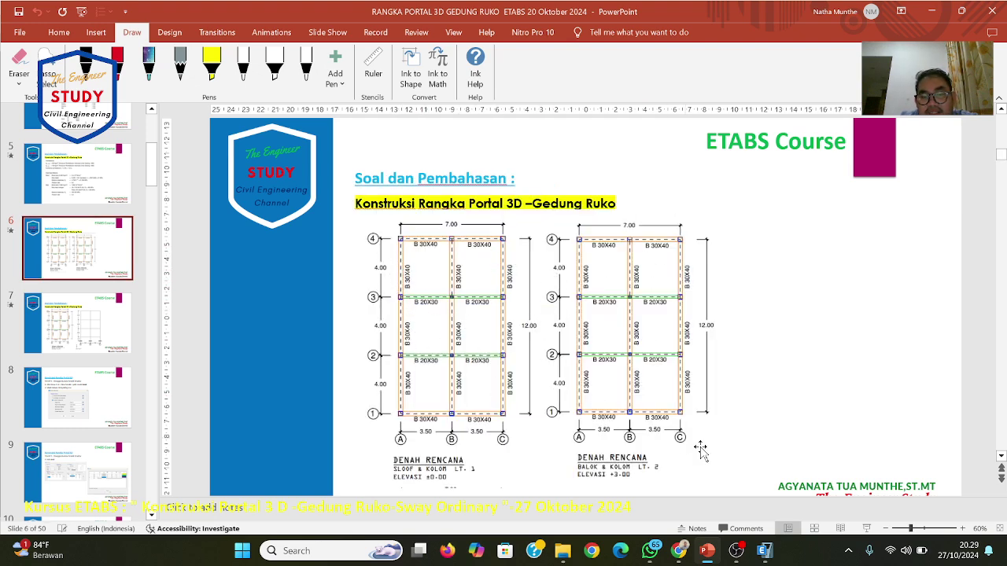
{"action": "scroll", "coordinate": [67, 307], "scroll_direction": "down", "scroll_amount": 1}
{"action": "scroll", "coordinate": [67, 306], "scroll_direction": "down", "scroll_amount": 20}
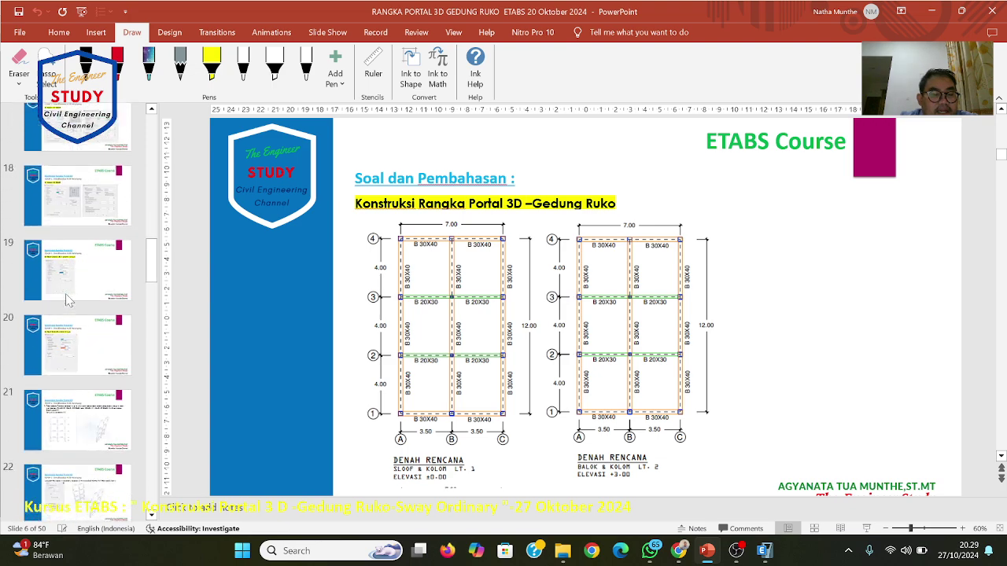
{"action": "left_click", "coordinate": [72, 328]}
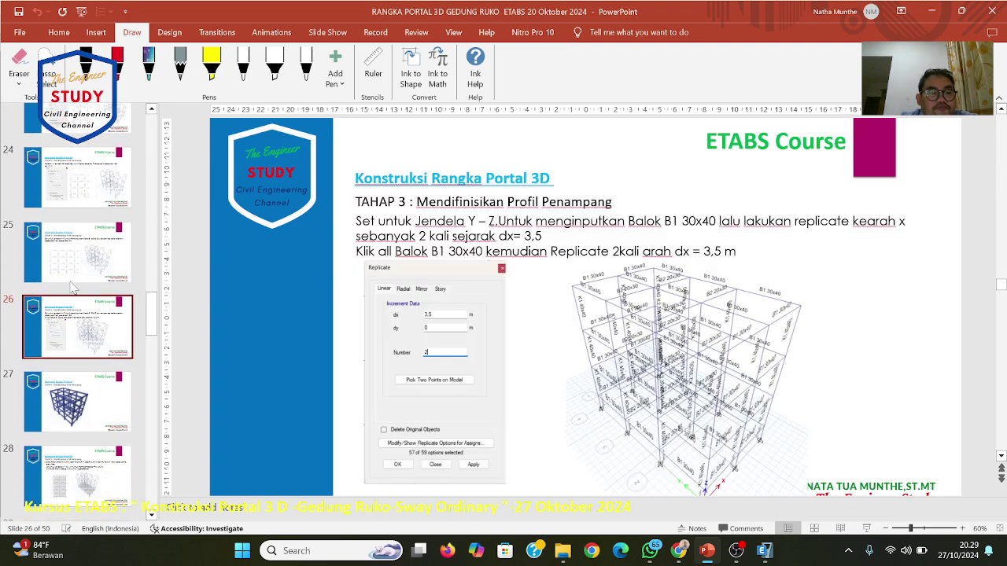
{"action": "left_click", "coordinate": [74, 265]}
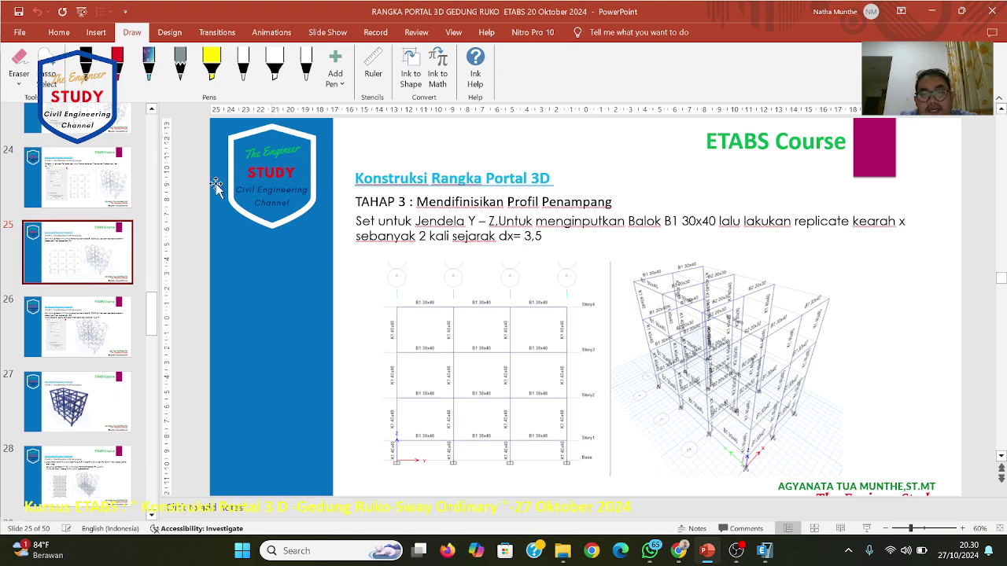
{"action": "left_click", "coordinate": [763, 550]}
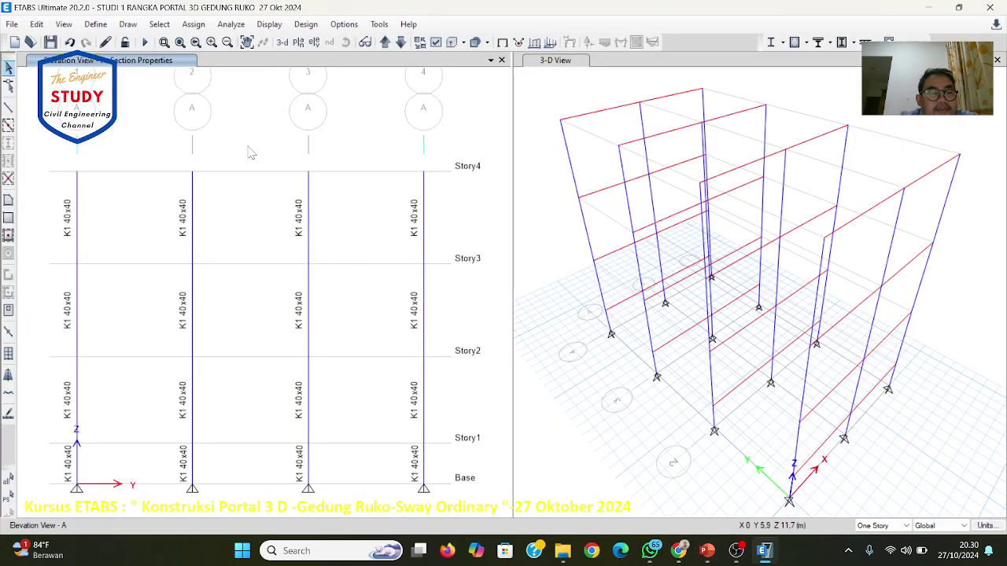
Step: Quick-draw continuous B1 30x40 frame beams in all three Story1 bays of elevation A, checking the section against the PowerPoint slide
{"action": "left_click", "coordinate": [8, 127]}
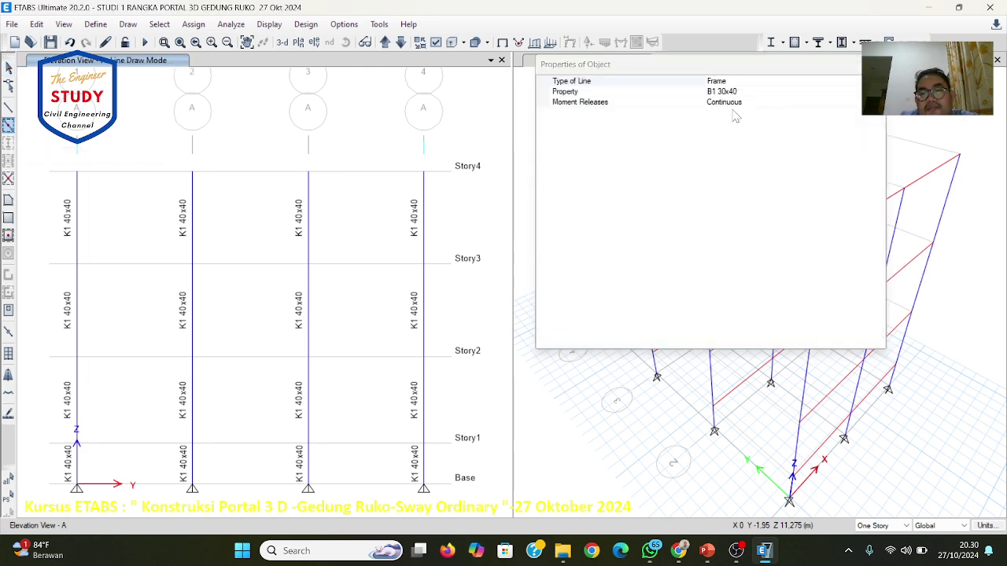
{"action": "left_click", "coordinate": [706, 550]}
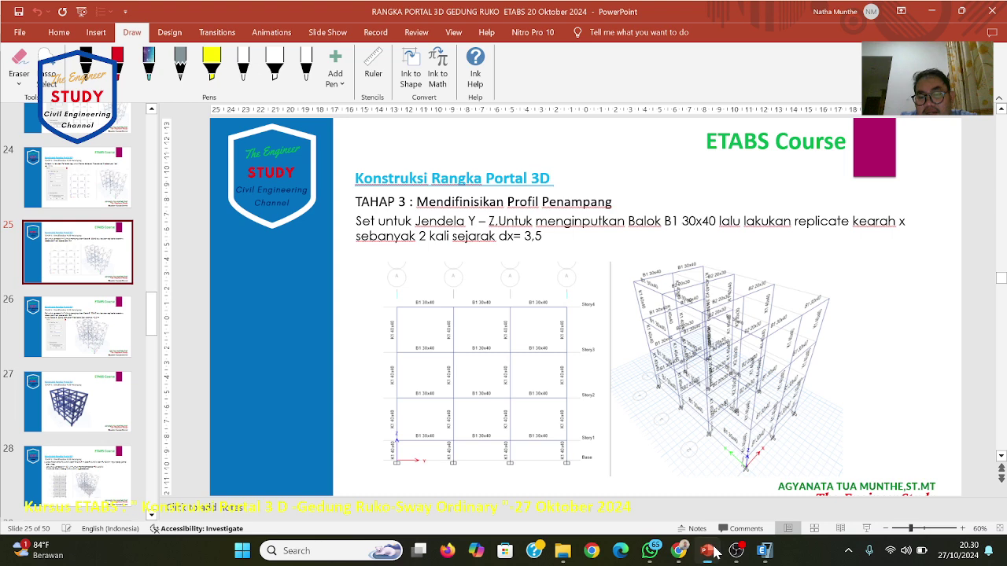
{"action": "left_click", "coordinate": [764, 551]}
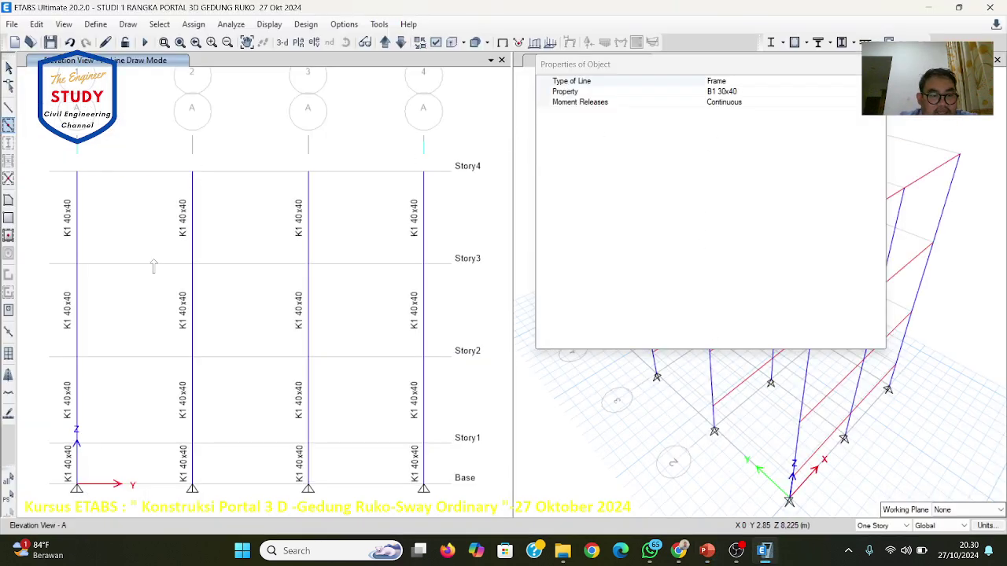
{"action": "left_click", "coordinate": [125, 453]}
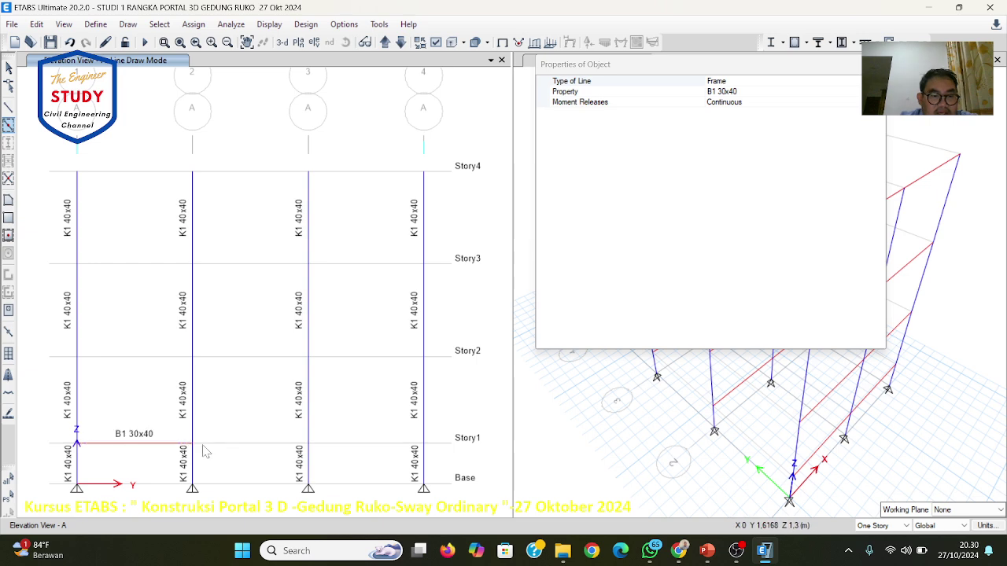
{"action": "left_click", "coordinate": [223, 451]}
{"action": "left_click", "coordinate": [325, 452]}
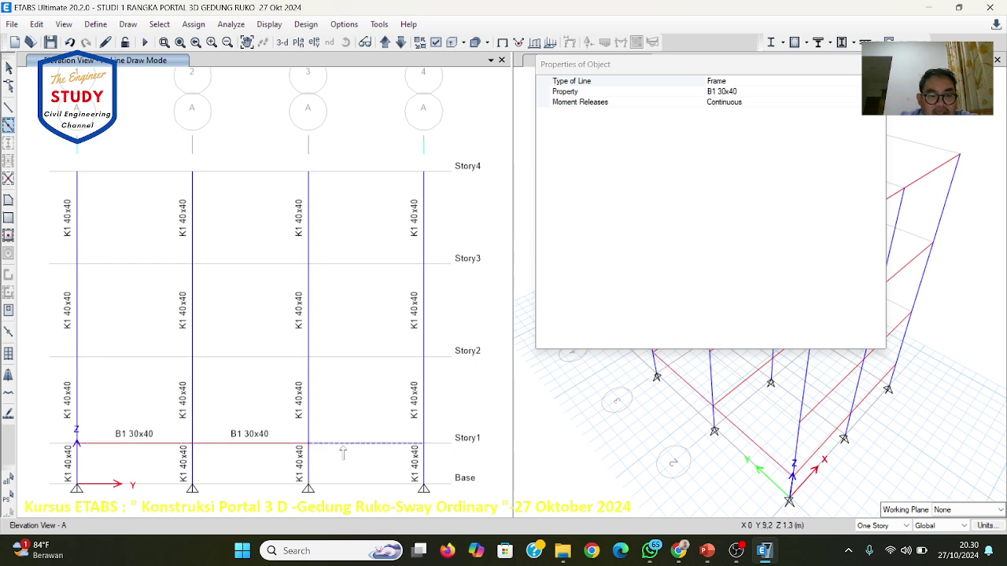
Step: Draw B1 30x40 beams across all three bays of elevation A at Story2 and Story3
{"action": "left_click", "coordinate": [145, 361]}
{"action": "left_click", "coordinate": [226, 363]}
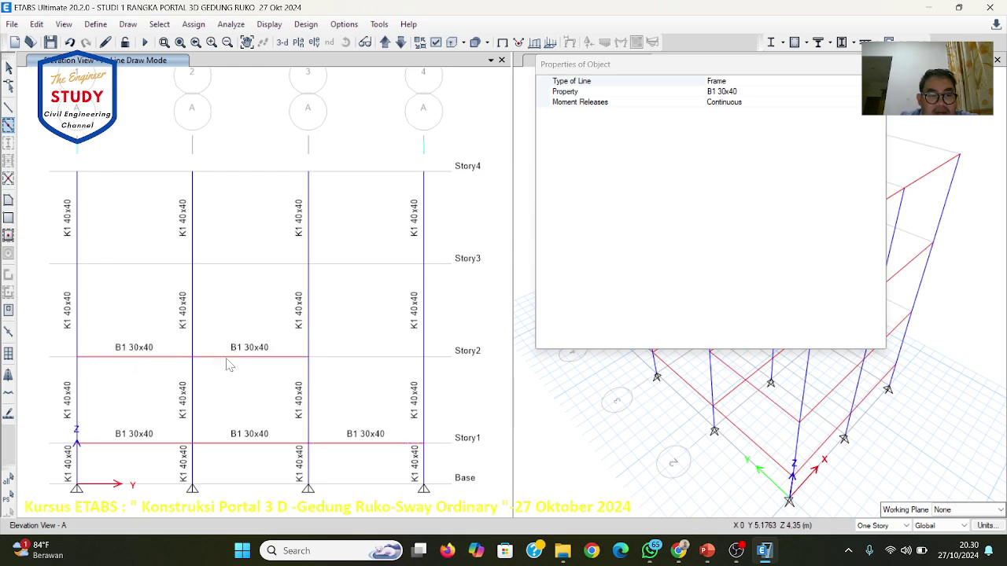
{"action": "left_click", "coordinate": [343, 362]}
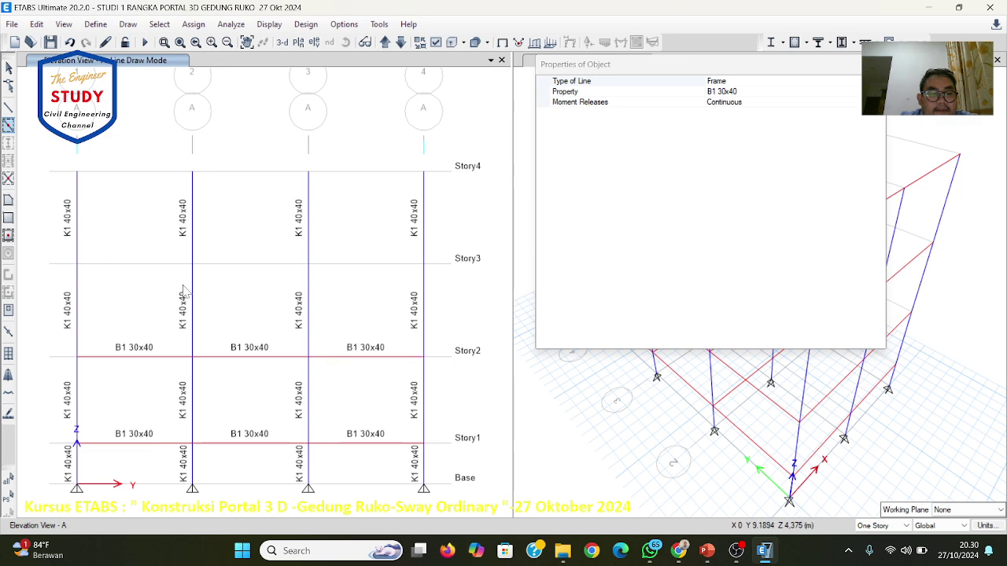
{"action": "left_click", "coordinate": [155, 268]}
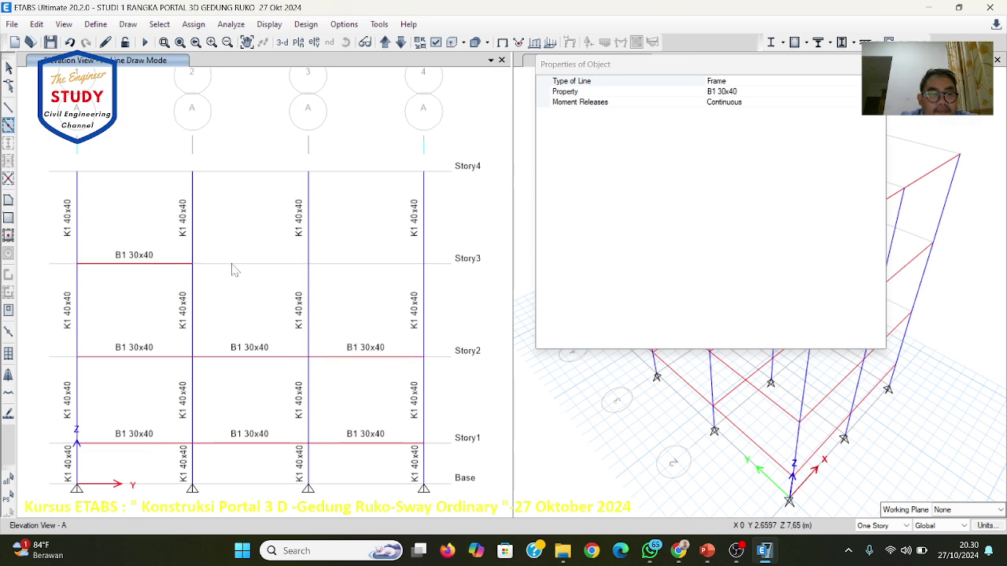
{"action": "left_click", "coordinate": [233, 268]}
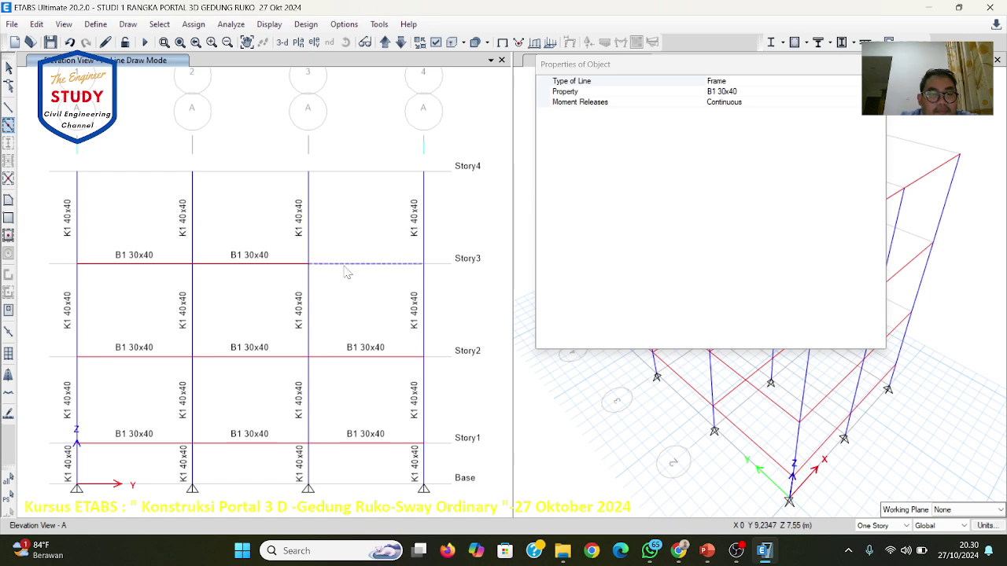
{"action": "left_click", "coordinate": [348, 272]}
Step: Draw B1 30x40 beams across the three Story4 bays of elevation A and end the line drawing
{"action": "left_click", "coordinate": [149, 182]}
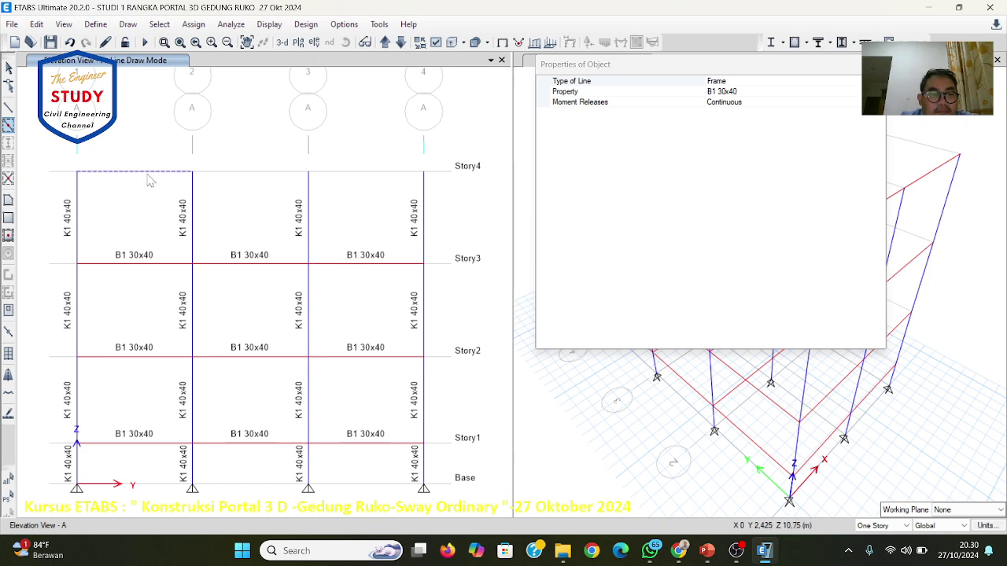
{"action": "left_click", "coordinate": [261, 178]}
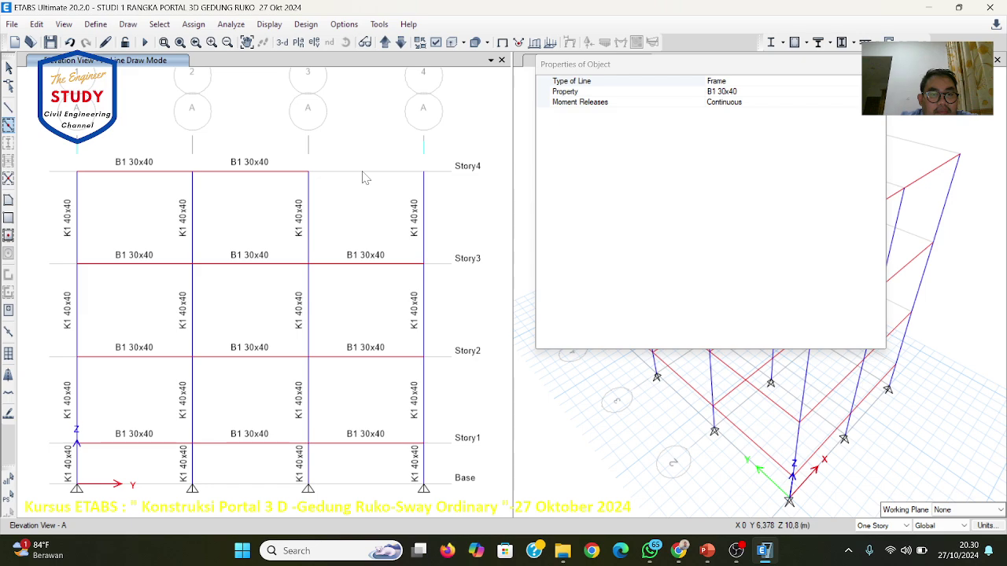
{"action": "left_click", "coordinate": [362, 179]}
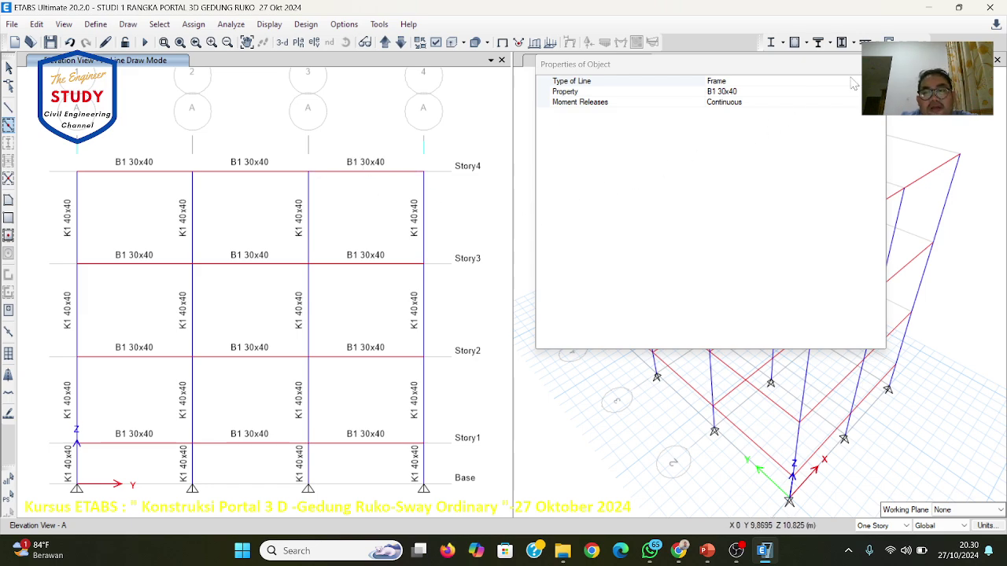
{"action": "key", "text": "Escape"}
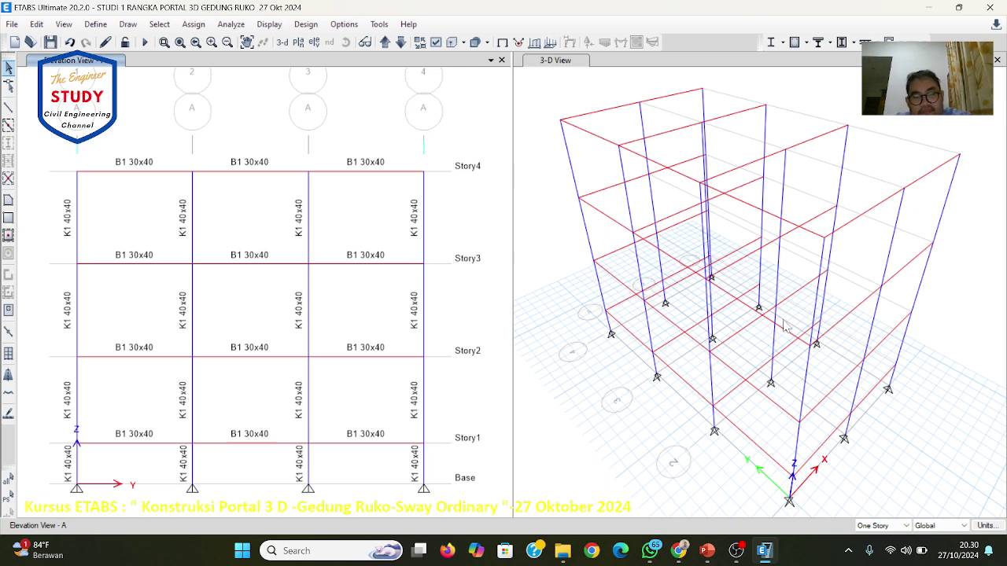
Step: Read the slide 26 instructions in PowerPoint on replicating the B1 30x40 beams in the x direction, and return to ETABS
{"action": "left_click", "coordinate": [707, 551]}
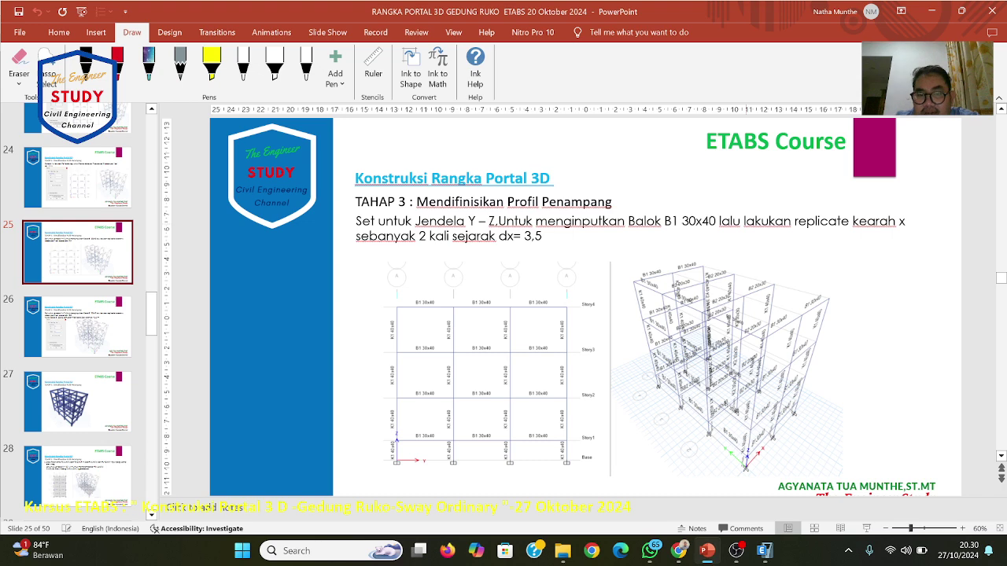
{"action": "scroll", "coordinate": [747, 231], "scroll_direction": "down", "scroll_amount": 3}
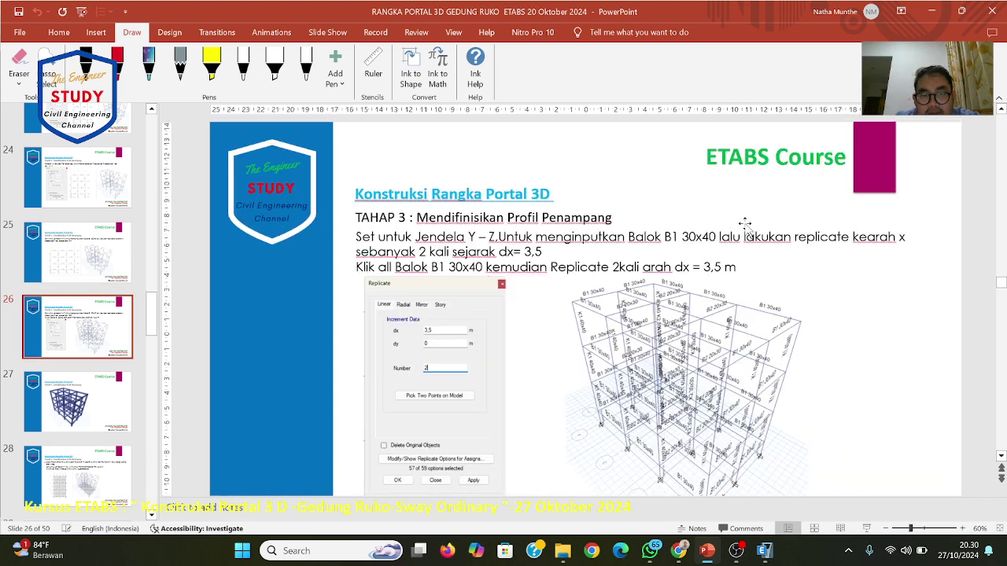
{"action": "scroll", "coordinate": [747, 231], "scroll_direction": "down", "scroll_amount": 1}
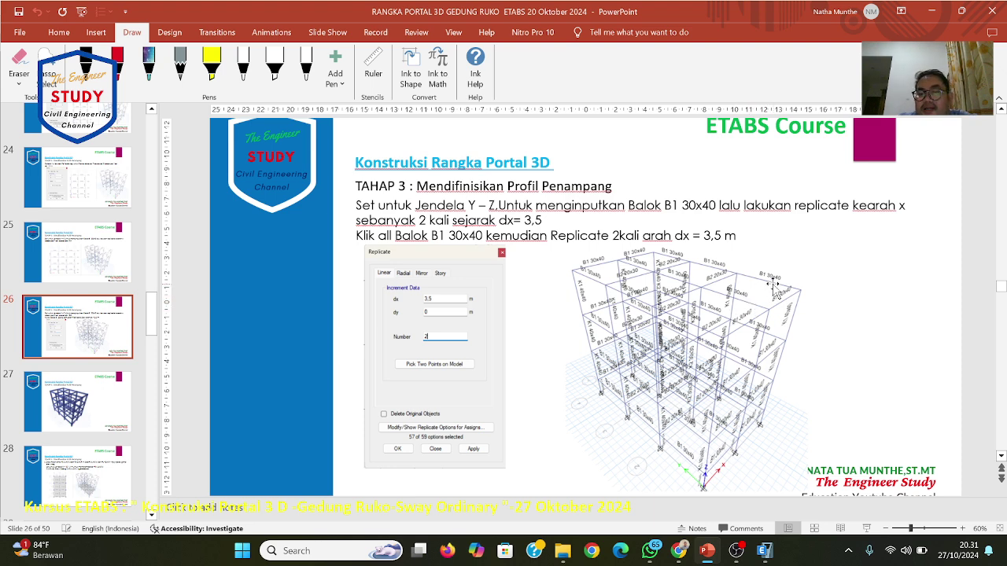
{"action": "left_click", "coordinate": [767, 554]}
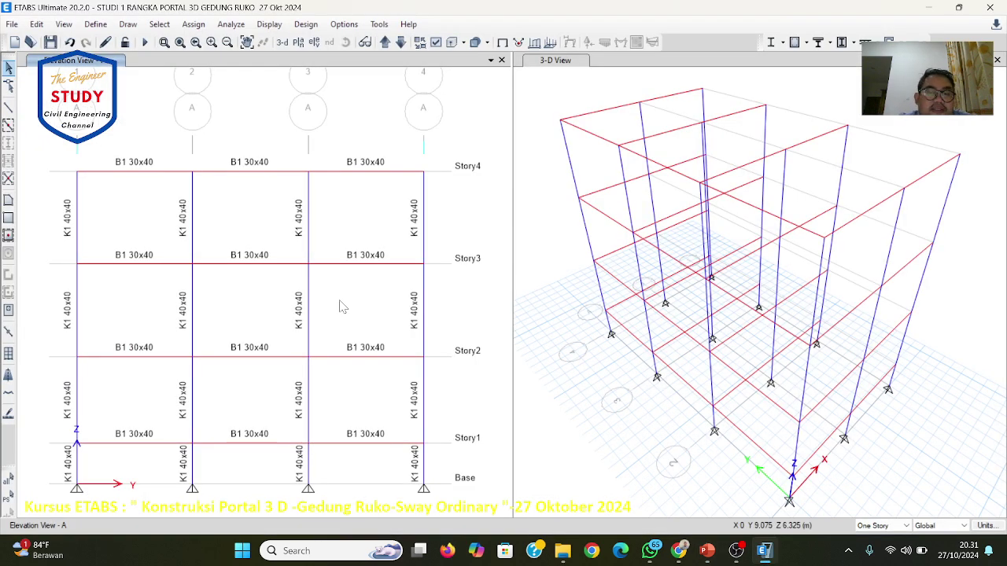
Step: Select all B1 30x40 beams in the three bays of elevation A with intersecting lines crossing every story
{"action": "left_click", "coordinate": [160, 25]}
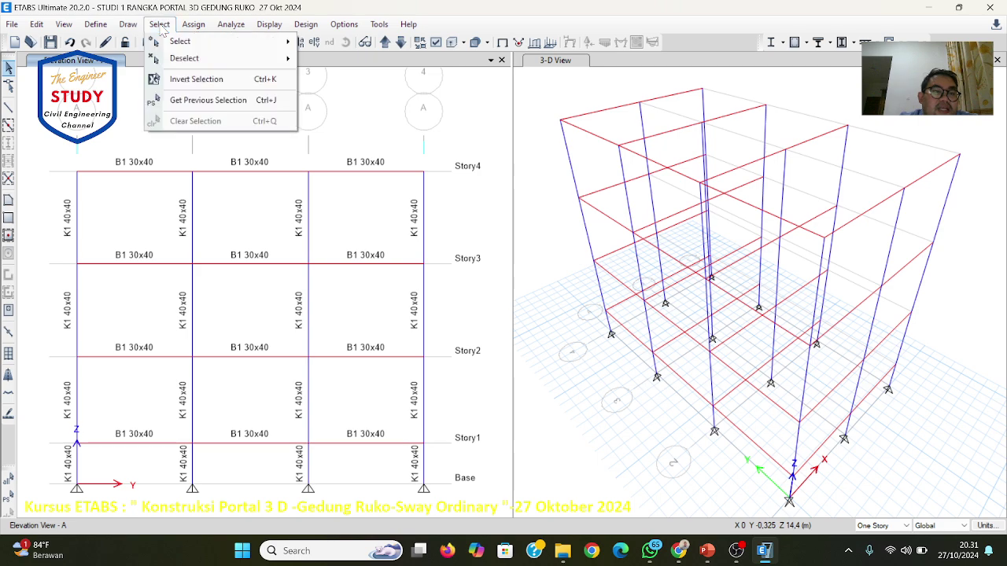
{"action": "mouse_move", "coordinate": [169, 44]}
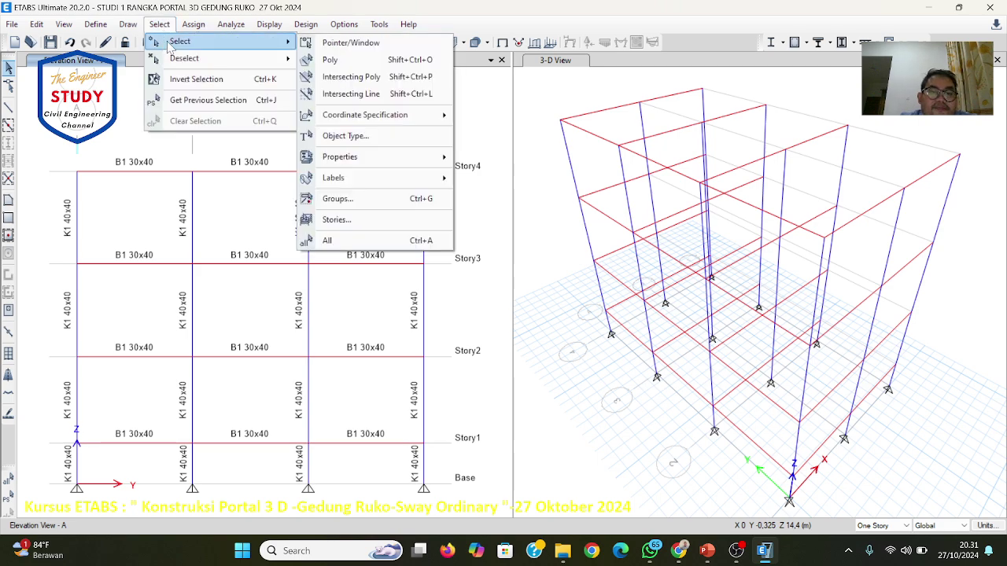
{"action": "left_click", "coordinate": [351, 94]}
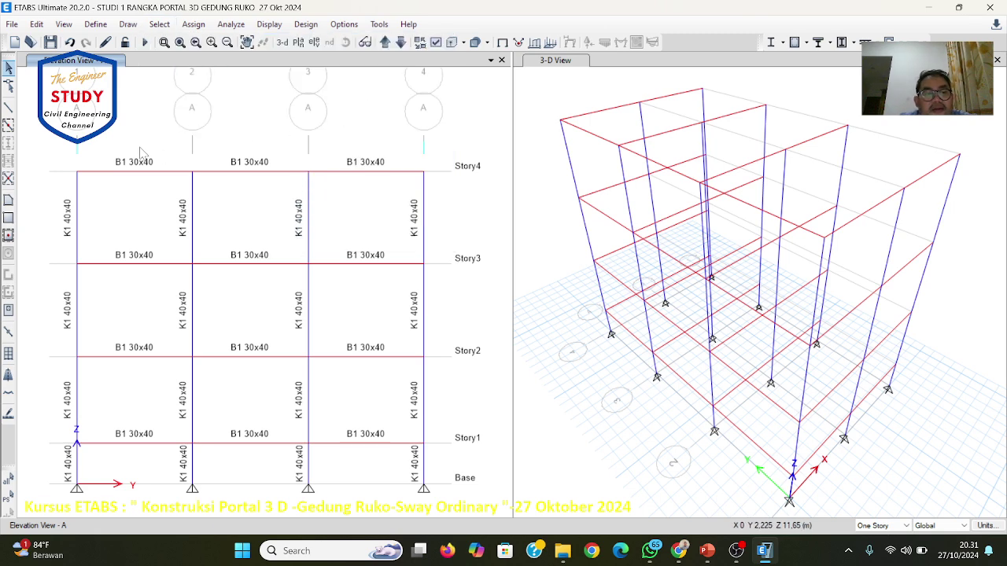
{"action": "left_click_drag", "start_coordinate": [138, 143], "coordinate": [137, 468]}
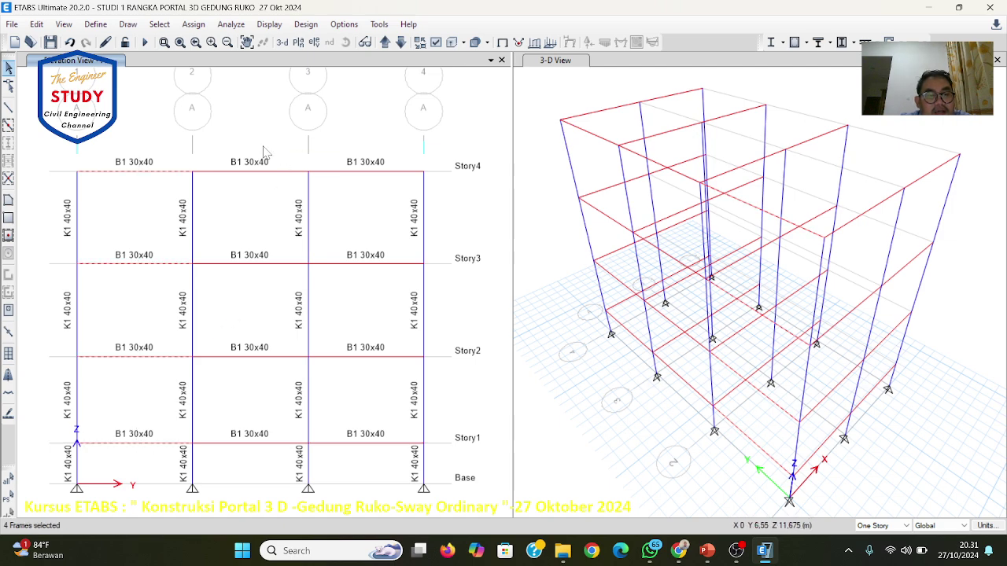
{"action": "left_click_drag", "start_coordinate": [259, 147], "coordinate": [244, 472]}
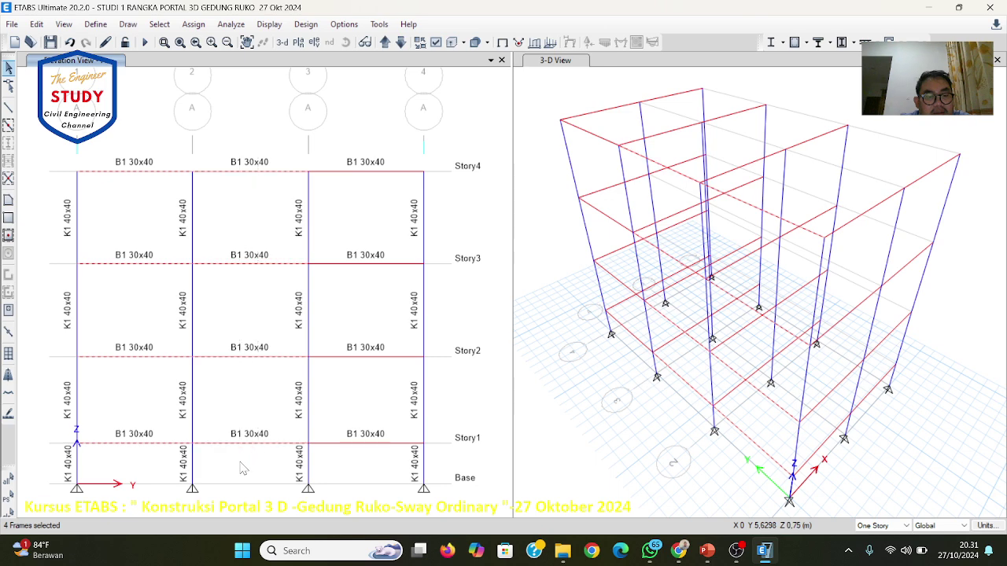
{"action": "left_click_drag", "start_coordinate": [364, 141], "coordinate": [363, 355]}
{"action": "left_click_drag", "start_coordinate": [363, 153], "coordinate": [354, 481]}
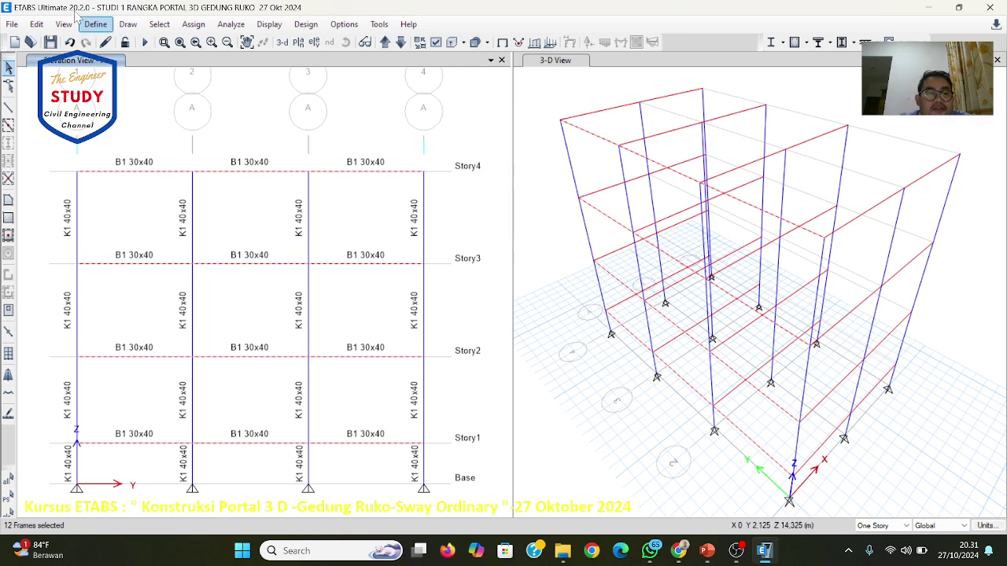
Step: Replicate the selected beams linearly 2 times at dx 3,5 m and dy 0, and check against slide 26 in PowerPoint
{"action": "left_click", "coordinate": [36, 25]}
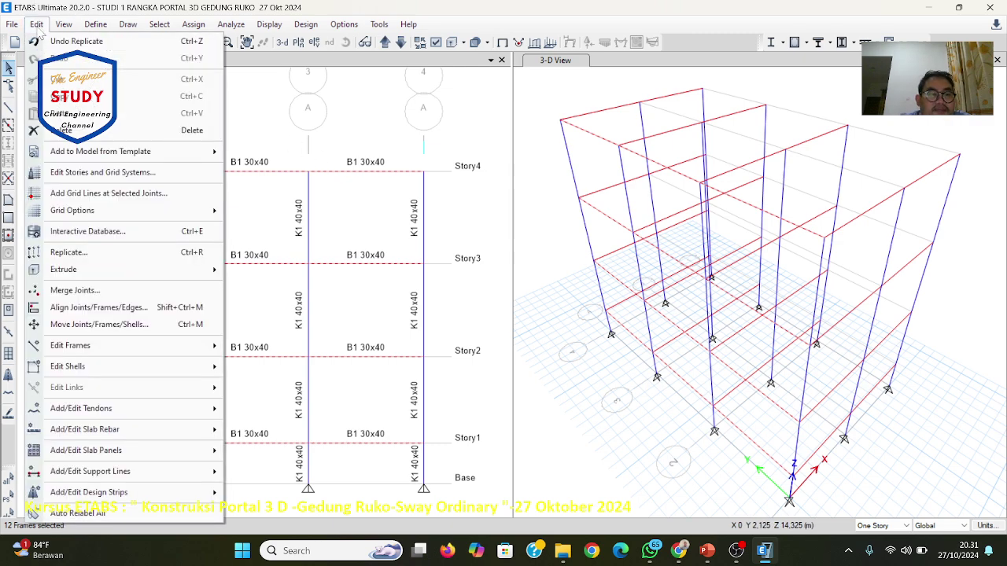
{"action": "left_click", "coordinate": [55, 253]}
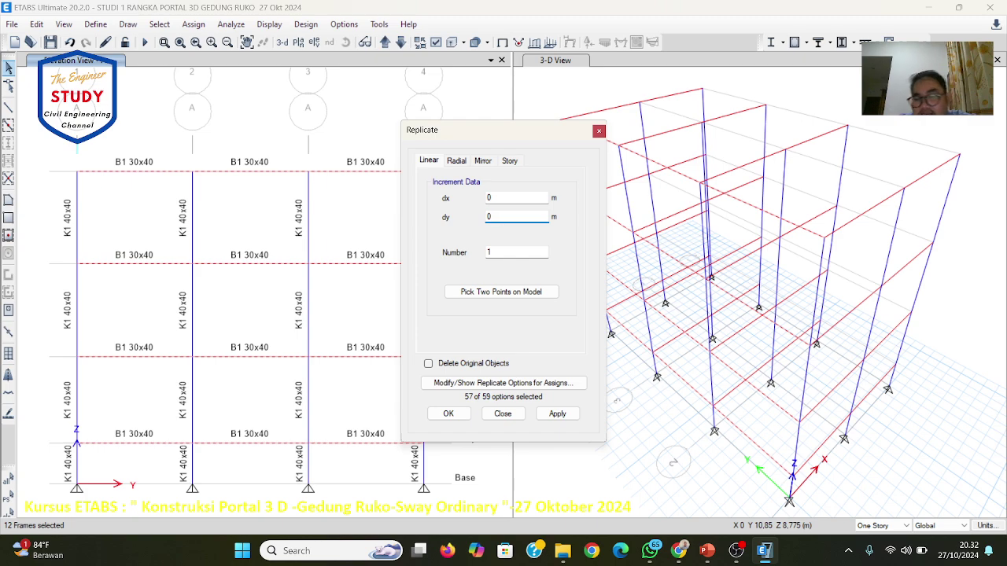
{"action": "left_click", "coordinate": [503, 197]}
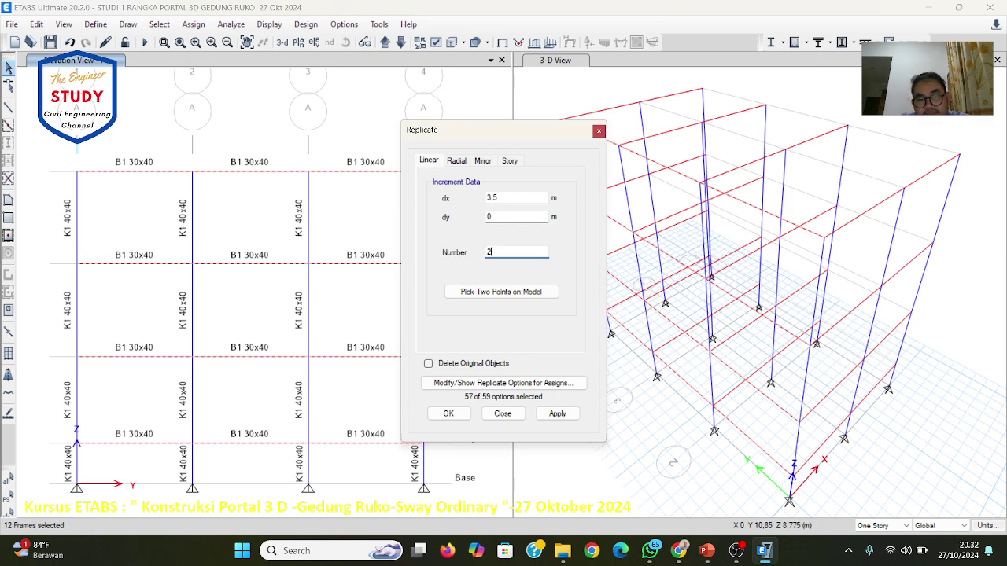
{"action": "left_click", "coordinate": [507, 197]}
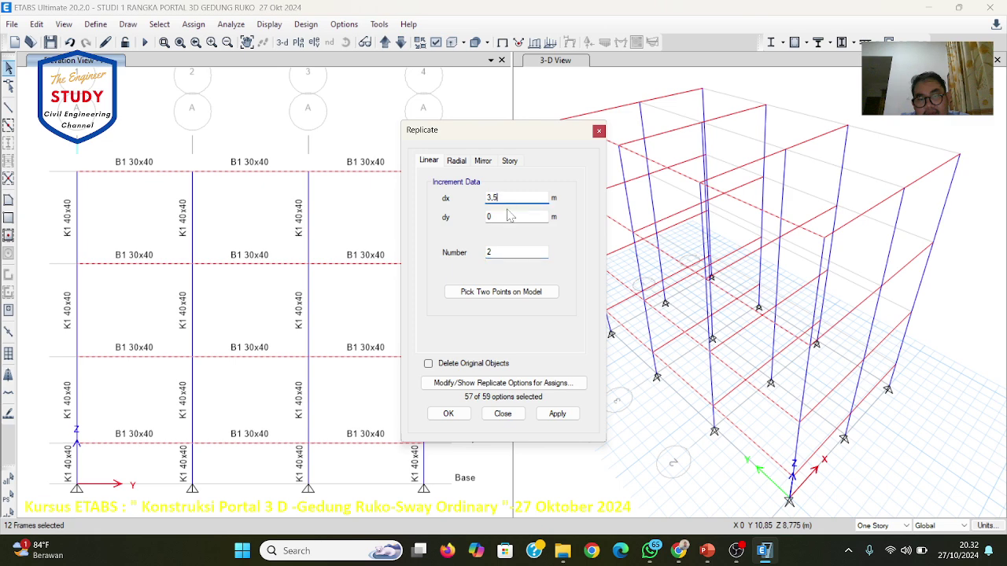
{"action": "left_click", "coordinate": [557, 414]}
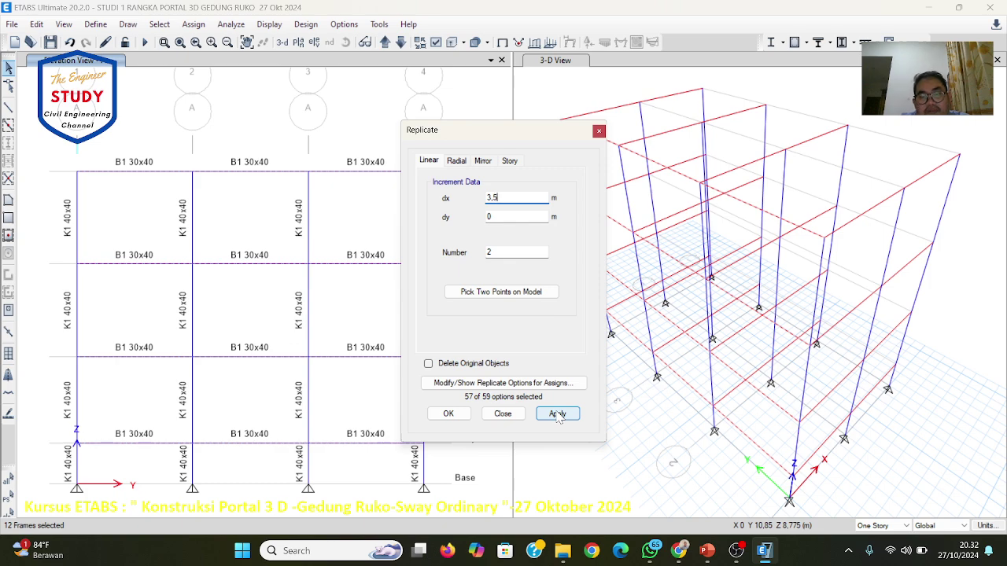
{"action": "left_click", "coordinate": [557, 414]}
{"action": "left_click", "coordinate": [449, 414]}
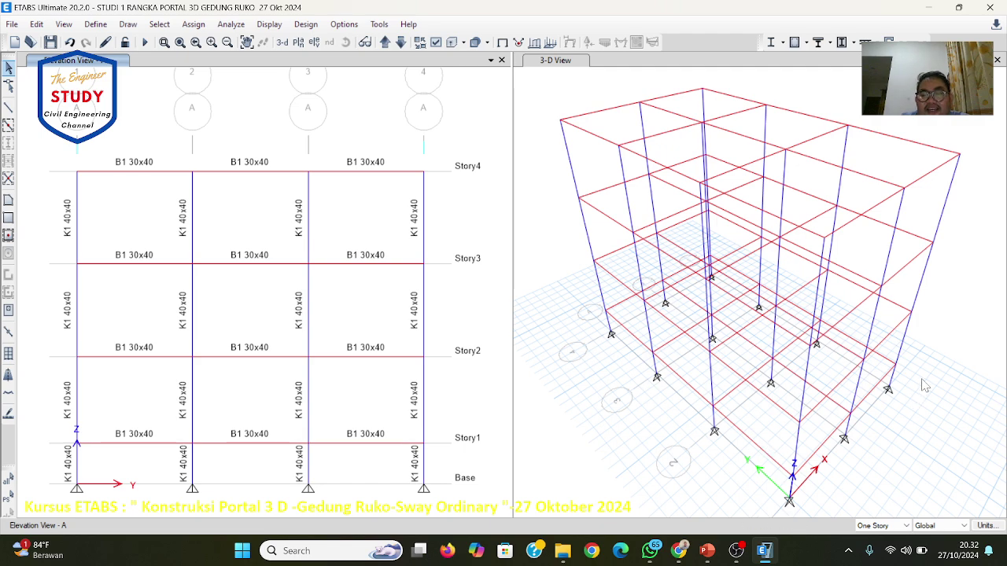
{"action": "left_click", "coordinate": [684, 432]}
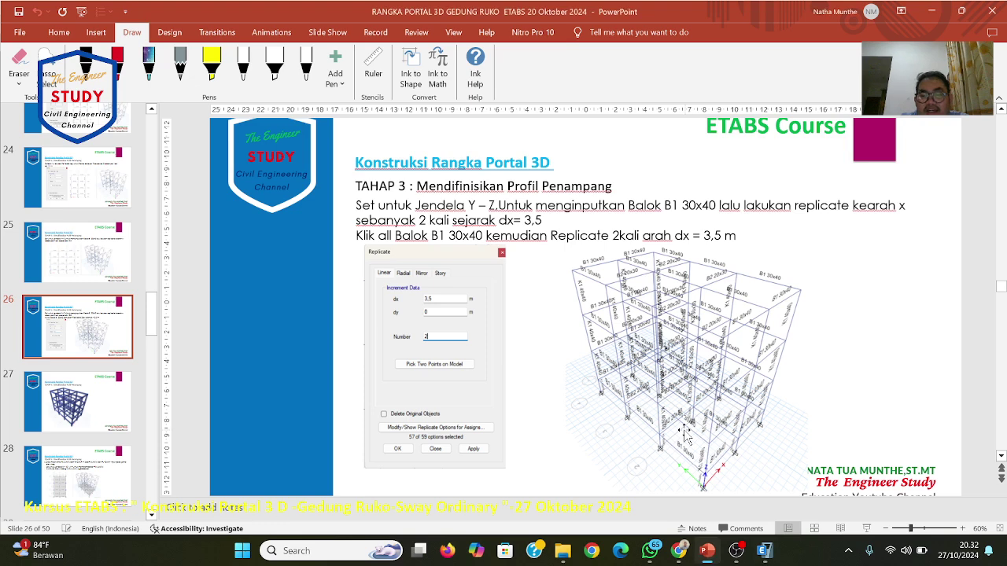
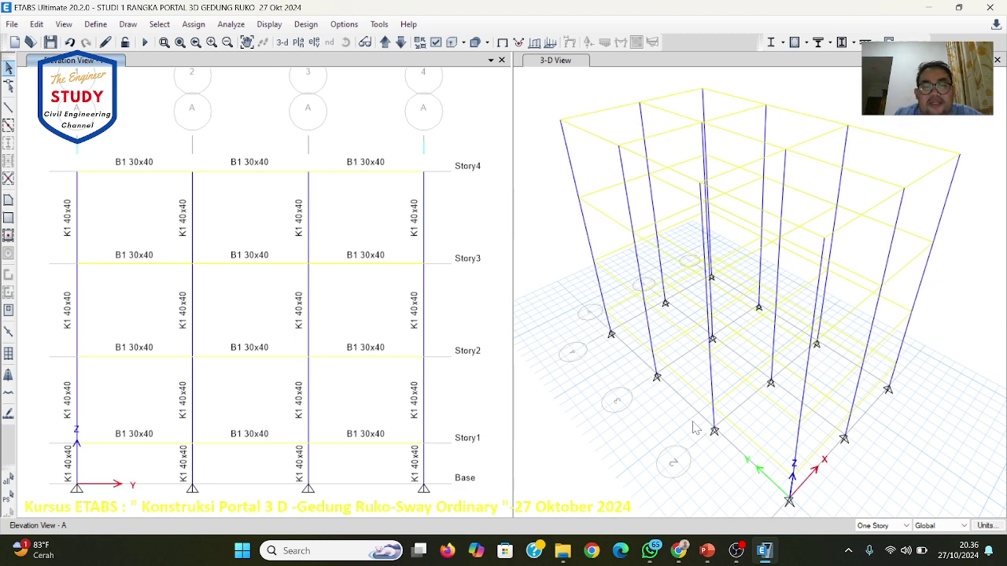
Step: Switch the elevation window to the Story1 plan view
{"action": "left_click", "coordinate": [298, 43]}
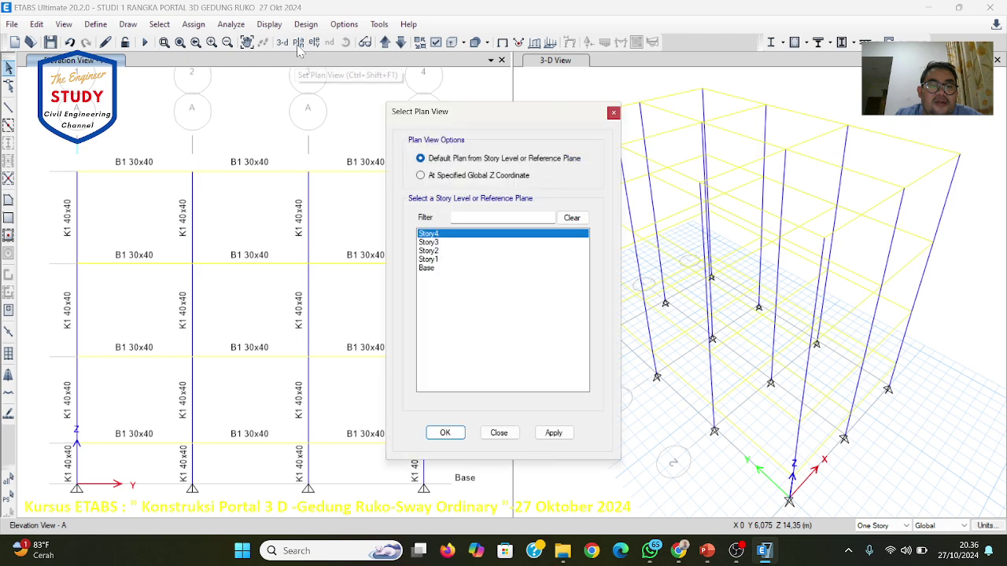
{"action": "left_click", "coordinate": [429, 260]}
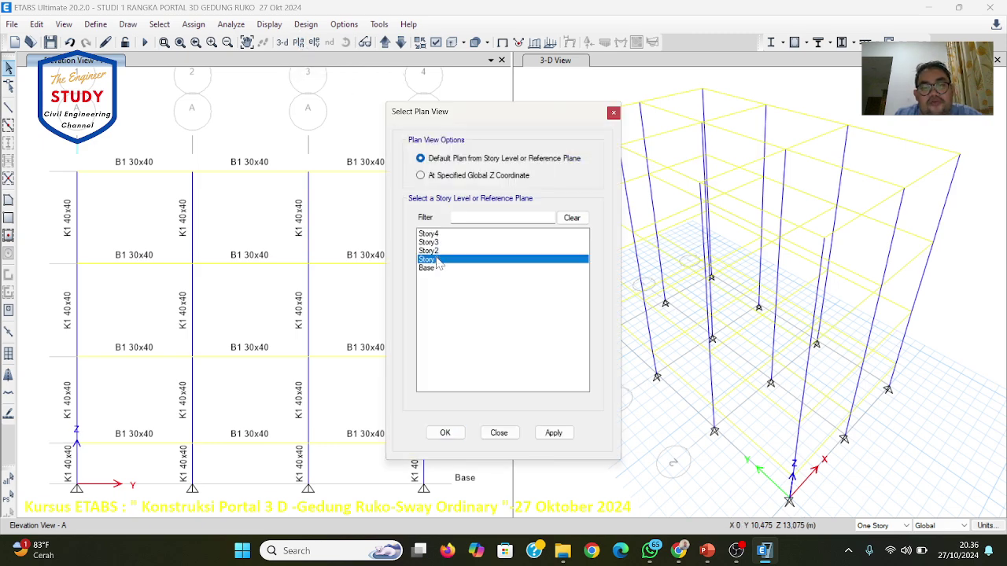
{"action": "left_click", "coordinate": [551, 433]}
{"action": "left_click", "coordinate": [445, 433]}
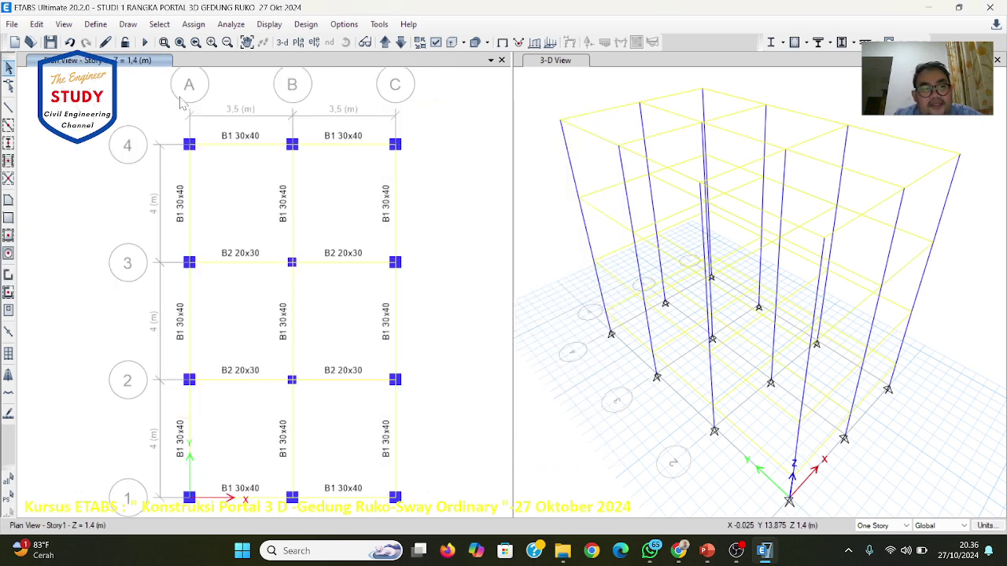
Step: Switch to PowerPoint and examine the beam layout plan and story heights on slide 7
{"action": "left_click", "coordinate": [706, 551]}
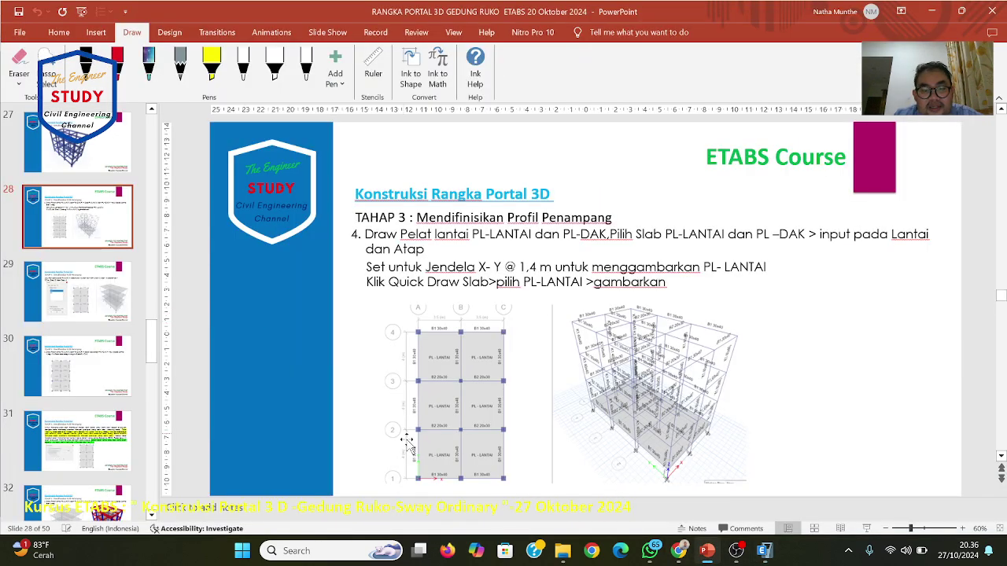
{"action": "scroll", "coordinate": [105, 288], "scroll_direction": "up", "scroll_amount": 2}
{"action": "scroll", "coordinate": [104, 288], "scroll_direction": "up", "scroll_amount": 20}
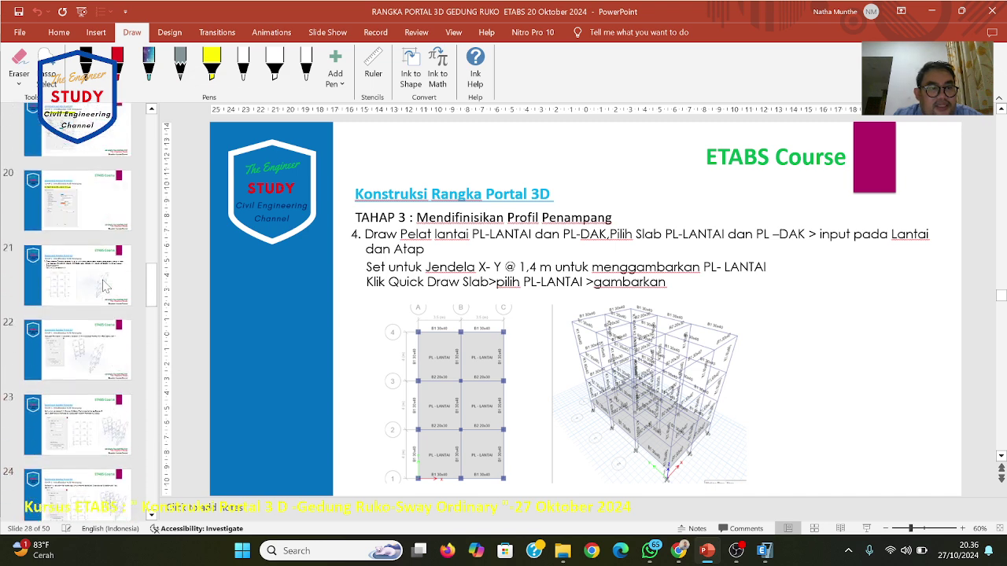
{"action": "scroll", "coordinate": [105, 288], "scroll_direction": "up", "scroll_amount": 3}
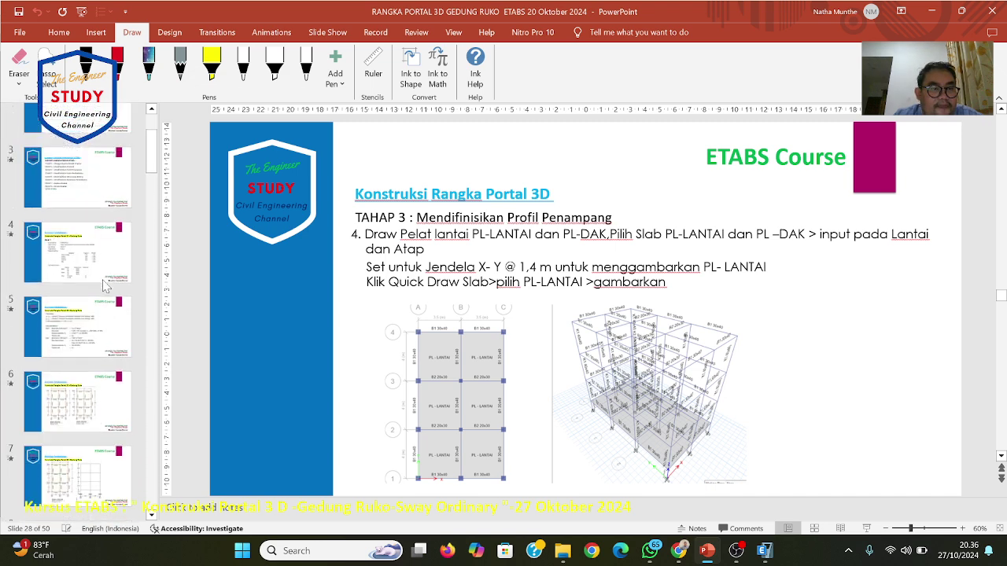
{"action": "scroll", "coordinate": [102, 283], "scroll_direction": "down", "scroll_amount": 4}
{"action": "left_click", "coordinate": [100, 268]}
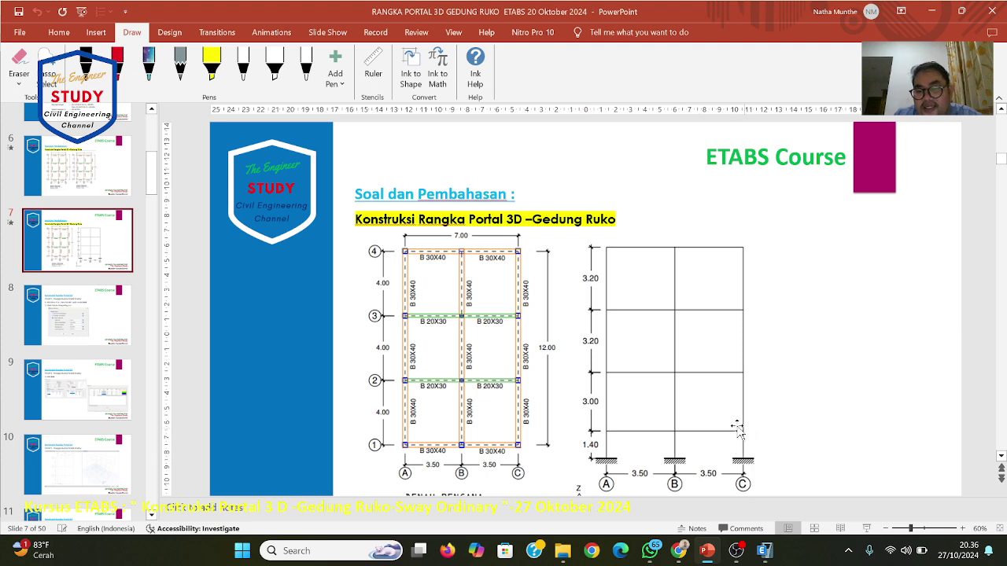
Step: Read the slide 28 instructions on drawing the PL-LANTAI floor slab, and return to ETABS
{"action": "scroll", "coordinate": [4, 315], "scroll_direction": "down", "scroll_amount": 5}
{"action": "scroll", "coordinate": [4, 313], "scroll_direction": "down", "scroll_amount": 20}
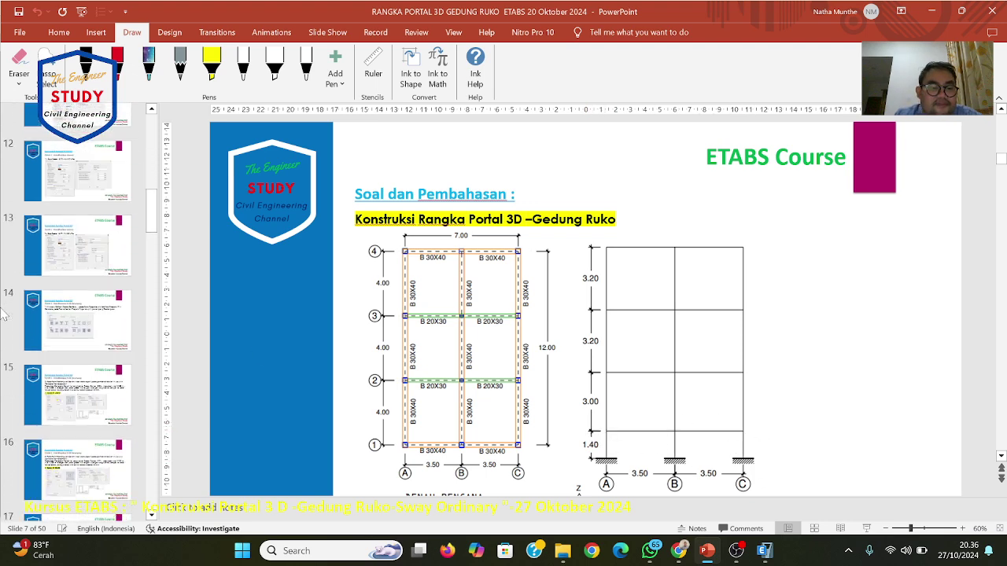
{"action": "scroll", "coordinate": [4, 313], "scroll_direction": "down", "scroll_amount": 3}
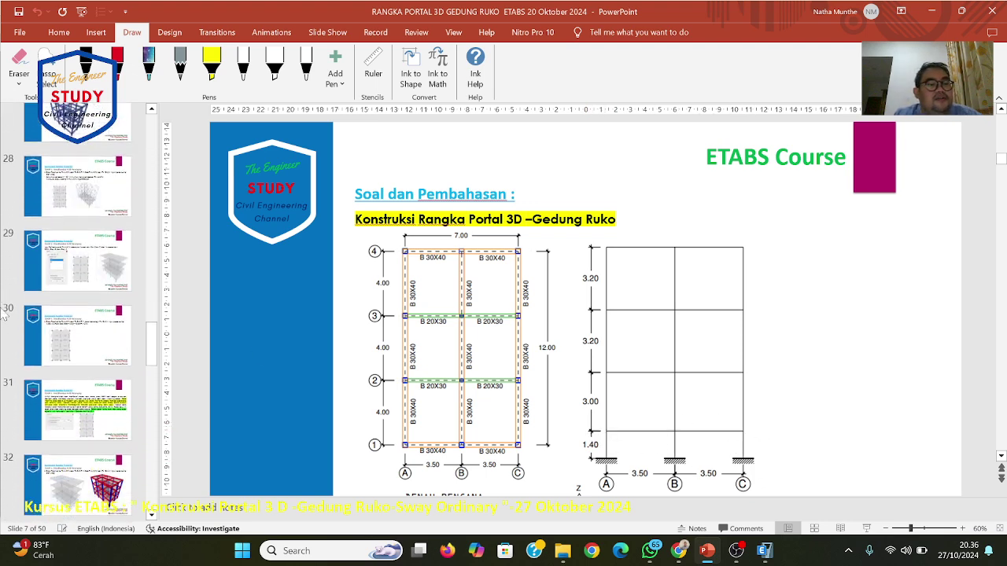
{"action": "left_click", "coordinate": [77, 183]}
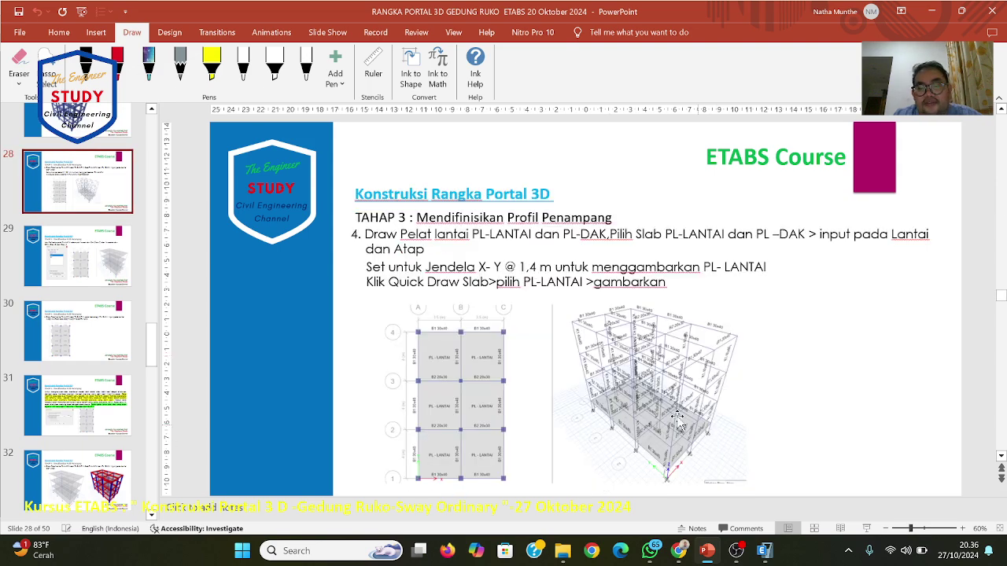
{"action": "left_click", "coordinate": [764, 552]}
{"action": "left_click", "coordinate": [765, 554]}
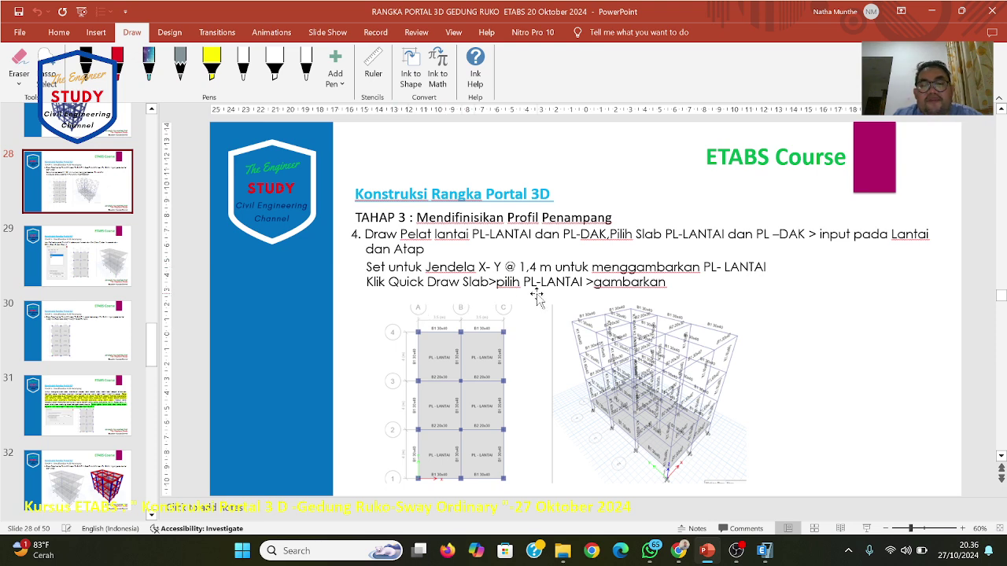
{"action": "left_click", "coordinate": [764, 550]}
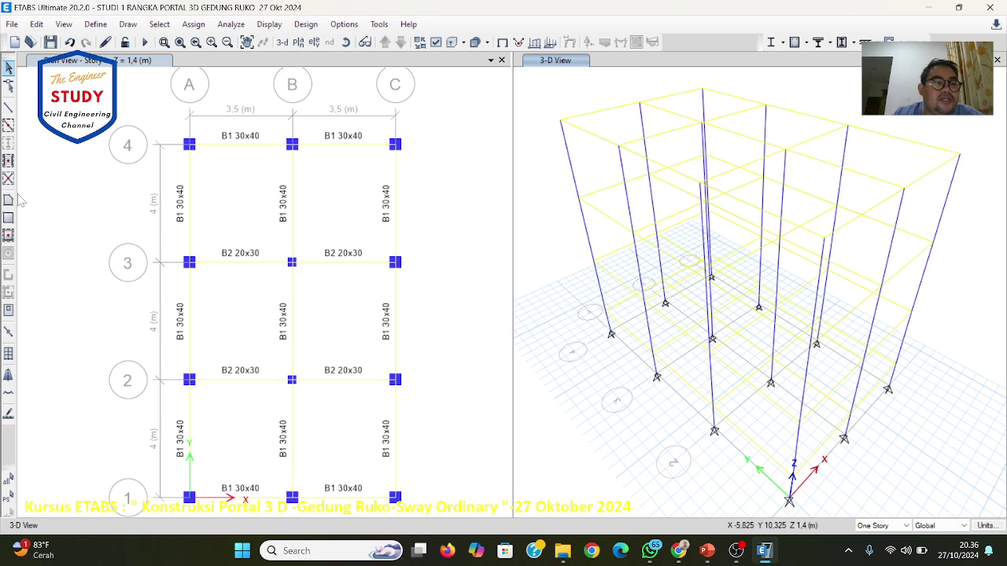
Step: Quick-draw floor slabs with the PL - LANTAI property in all six grid bays of the Story1 plan
{"action": "left_click", "coordinate": [9, 236]}
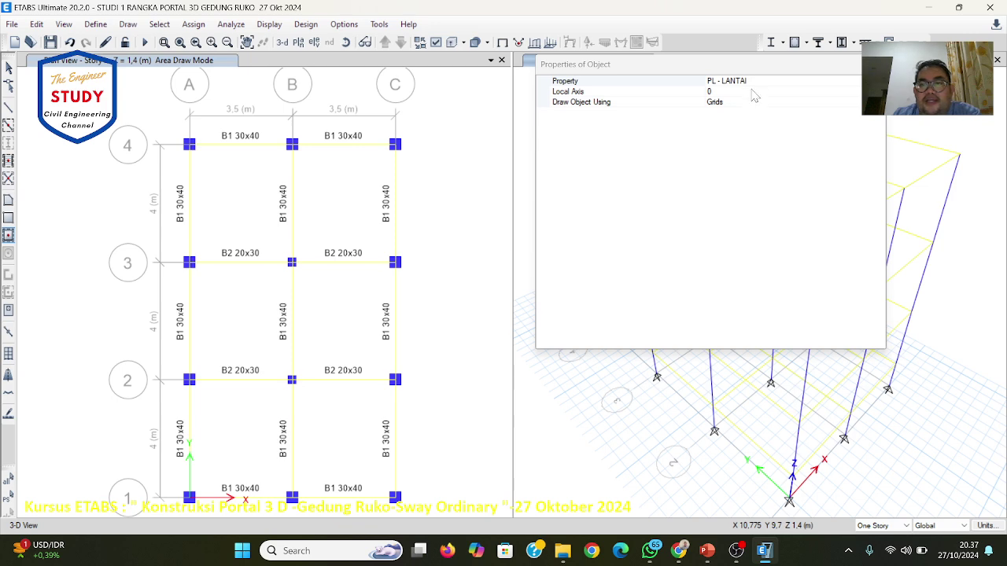
{"action": "left_click", "coordinate": [731, 81]}
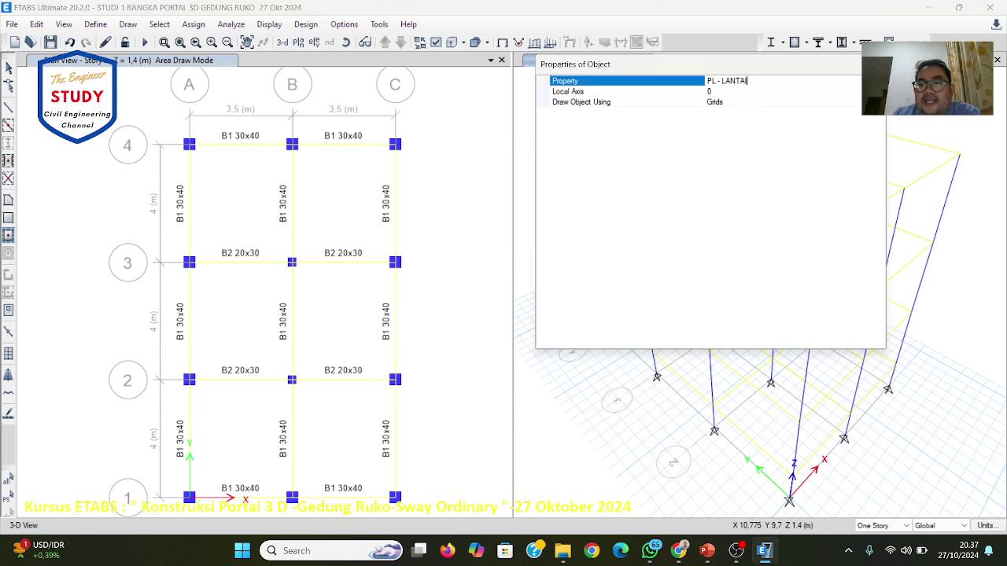
{"action": "left_click", "coordinate": [879, 81]}
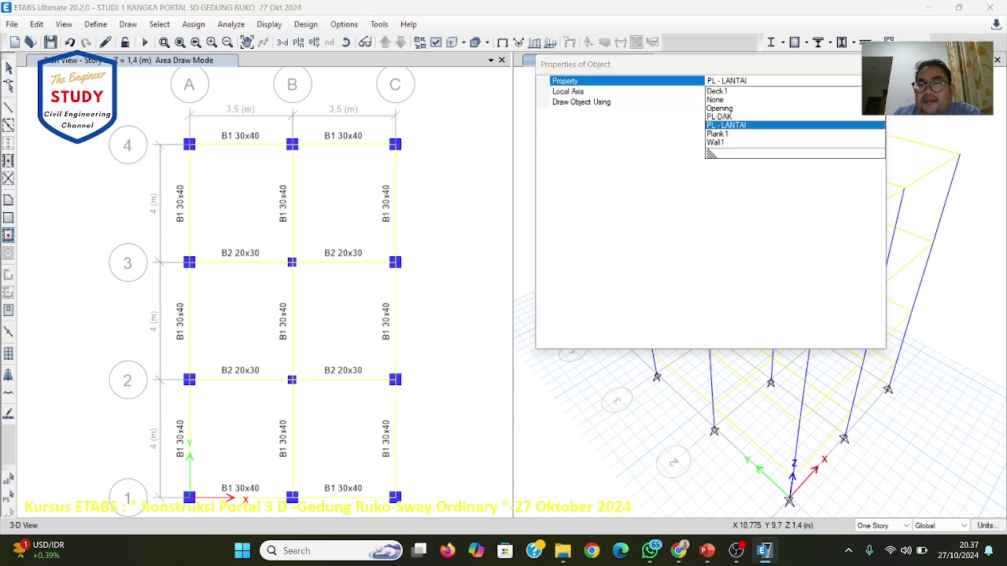
{"action": "left_click", "coordinate": [736, 126]}
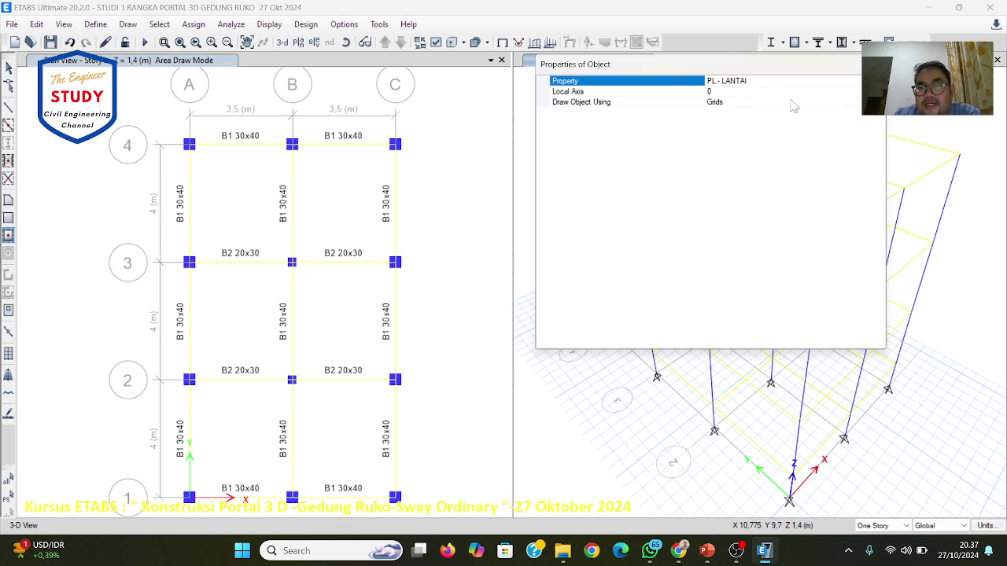
{"action": "left_click_drag", "start_coordinate": [687, 64], "coordinate": [741, 48]}
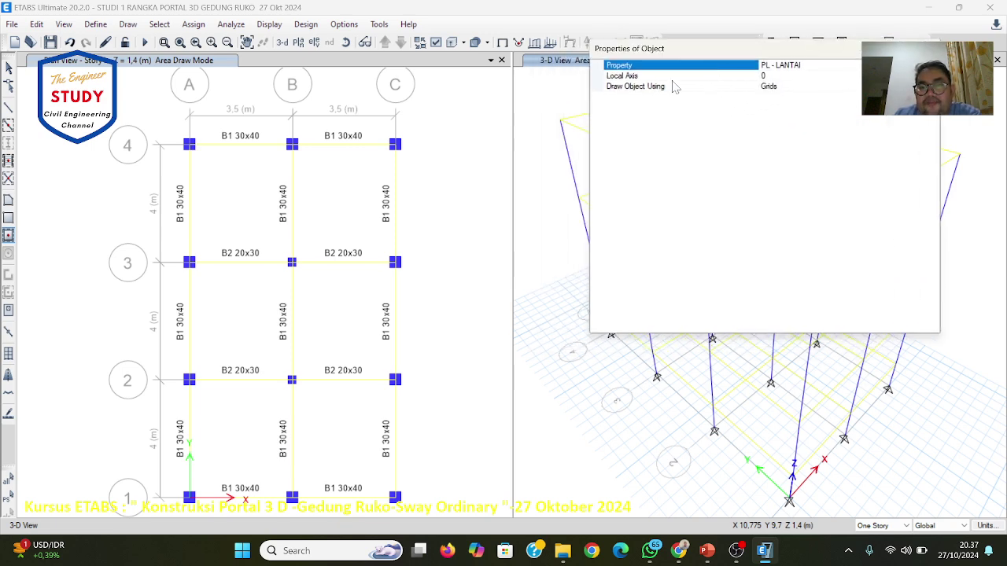
{"action": "left_click", "coordinate": [236, 184]}
{"action": "left_click", "coordinate": [236, 184]}
{"action": "left_click", "coordinate": [322, 195]}
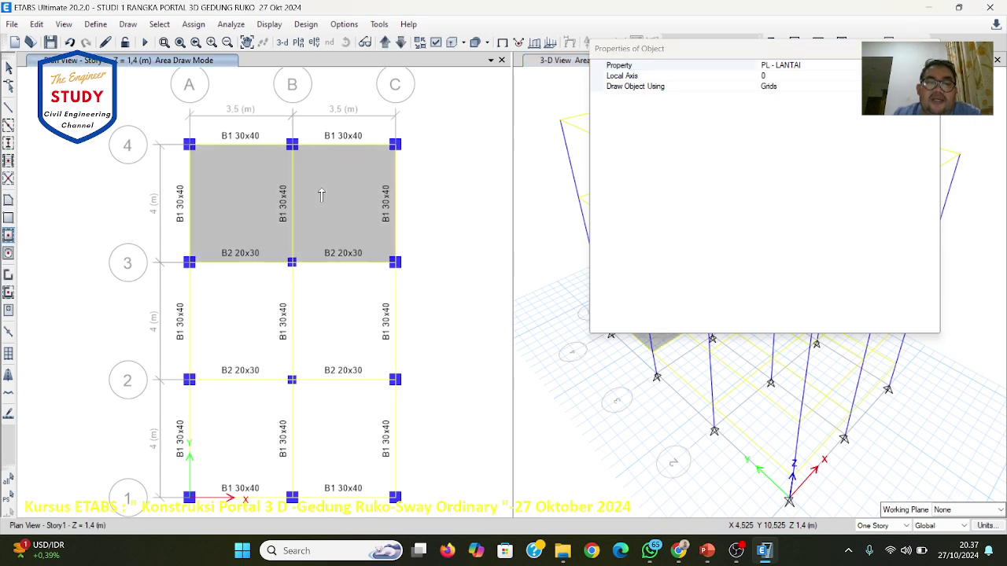
{"action": "left_click", "coordinate": [255, 295]}
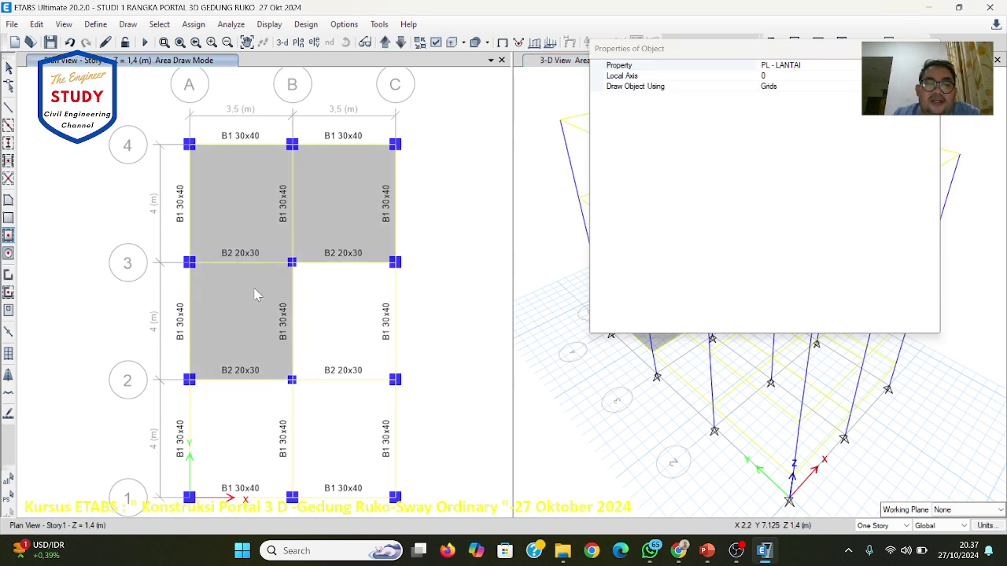
{"action": "left_click", "coordinate": [352, 315]}
{"action": "left_click", "coordinate": [243, 415]}
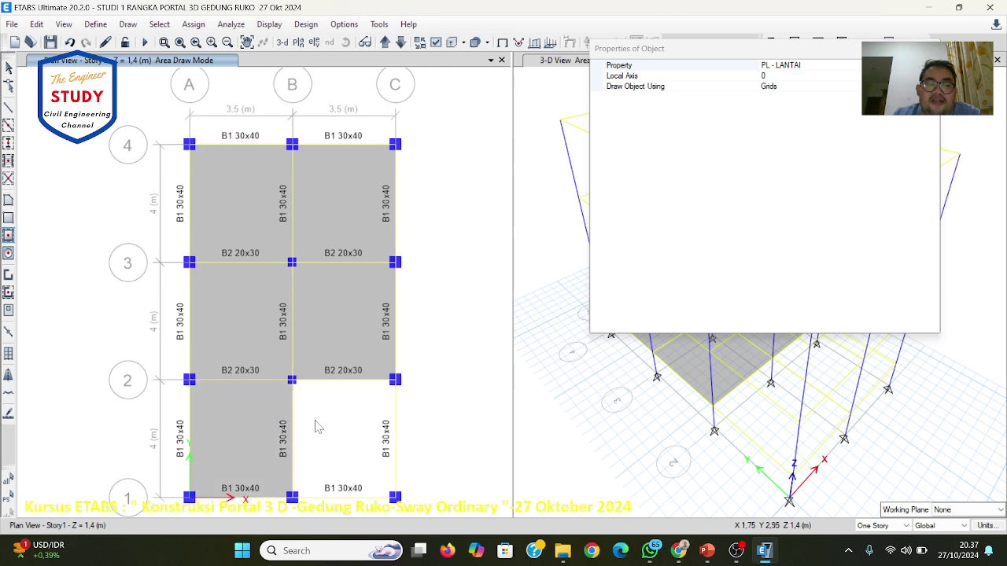
{"action": "left_click", "coordinate": [314, 427]}
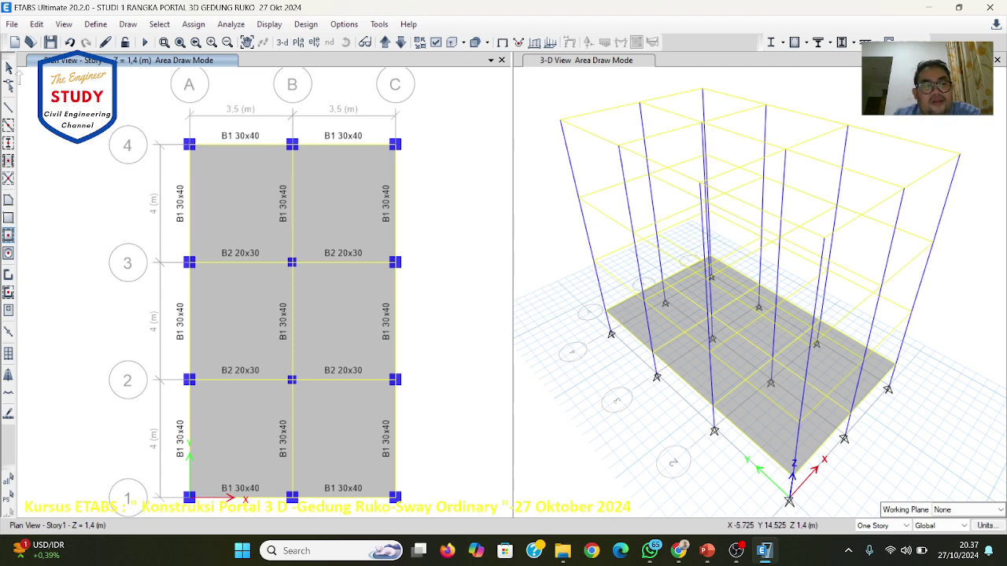
Step: Leave slab drawing, read the slide 29 instructions in PowerPoint on replicating the PL-LANTAI slab to other stories, and return to ETABS
{"action": "left_click", "coordinate": [8, 67]}
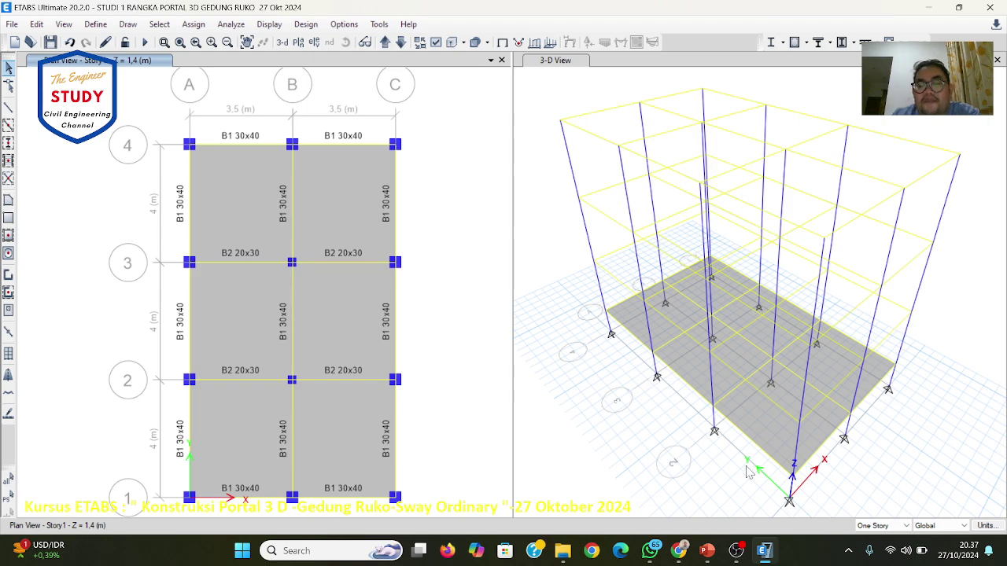
{"action": "left_click", "coordinate": [763, 553]}
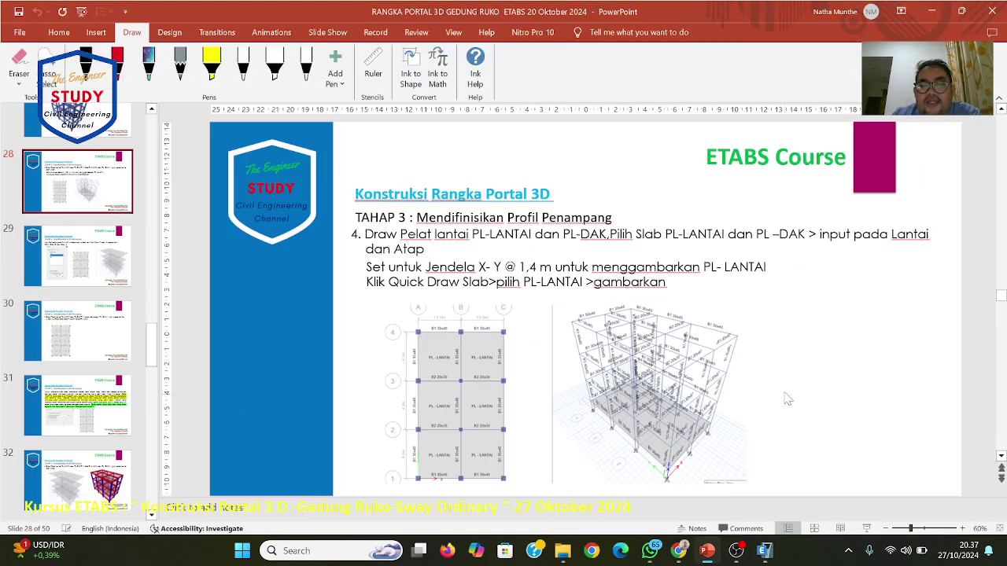
{"action": "scroll", "coordinate": [786, 399], "scroll_direction": "down", "scroll_amount": 5}
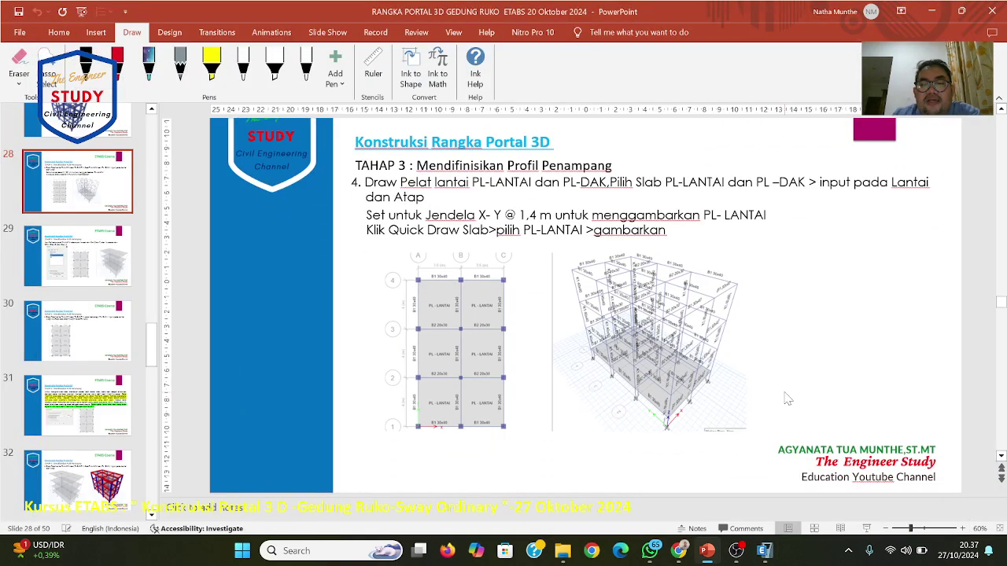
{"action": "scroll", "coordinate": [786, 399], "scroll_direction": "down", "scroll_amount": 1}
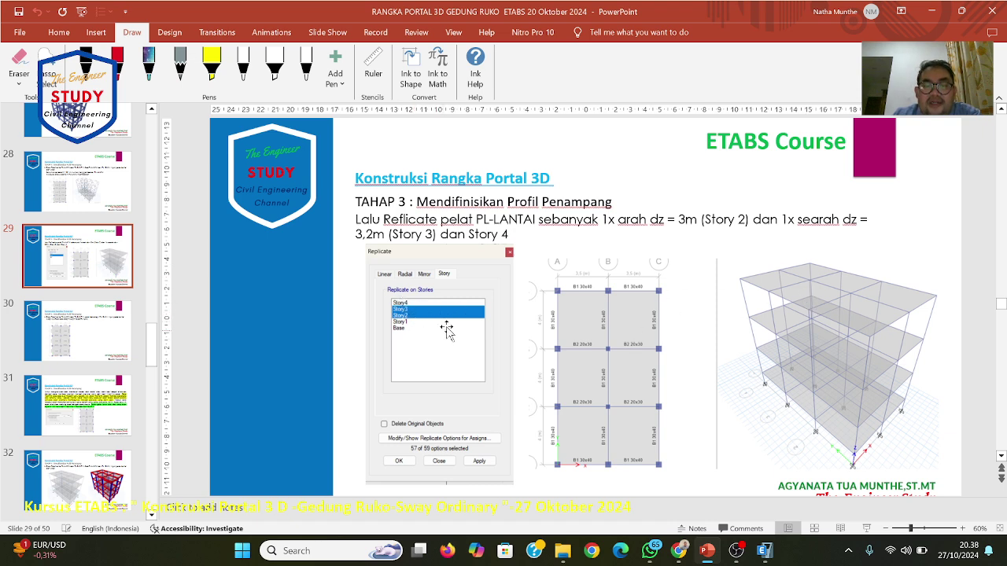
{"action": "left_click", "coordinate": [763, 551]}
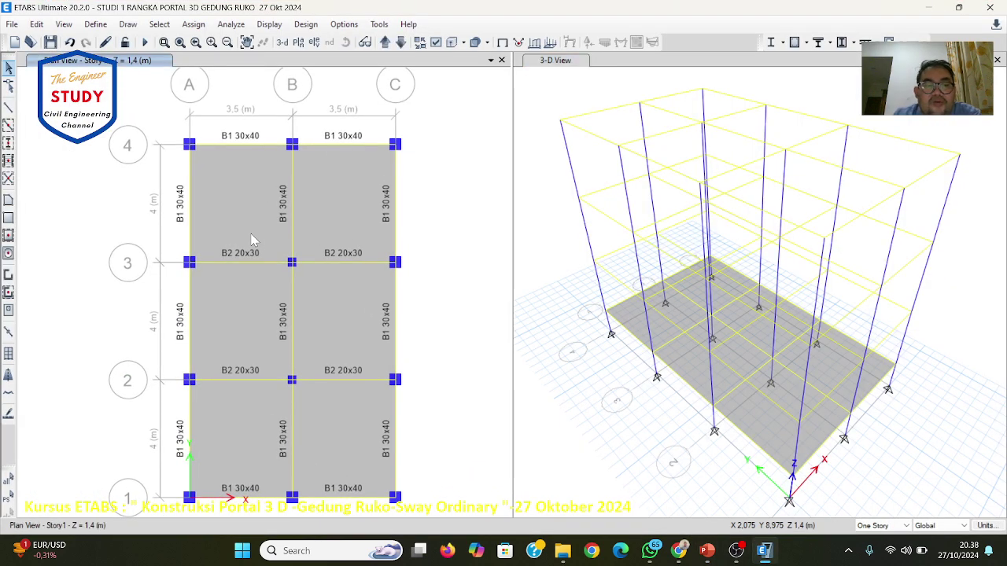
Step: Select all six floor slab panels in the Story1 plan view
{"action": "left_click", "coordinate": [248, 216]}
{"action": "left_click", "coordinate": [333, 209]}
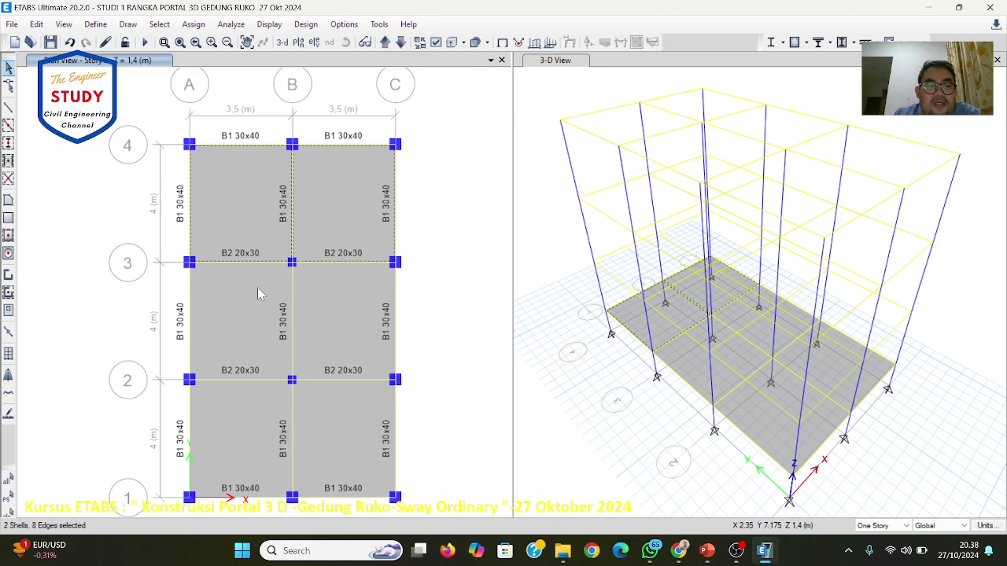
{"action": "left_click", "coordinate": [234, 296]}
{"action": "left_click", "coordinate": [338, 316]}
{"action": "left_click", "coordinate": [222, 434]}
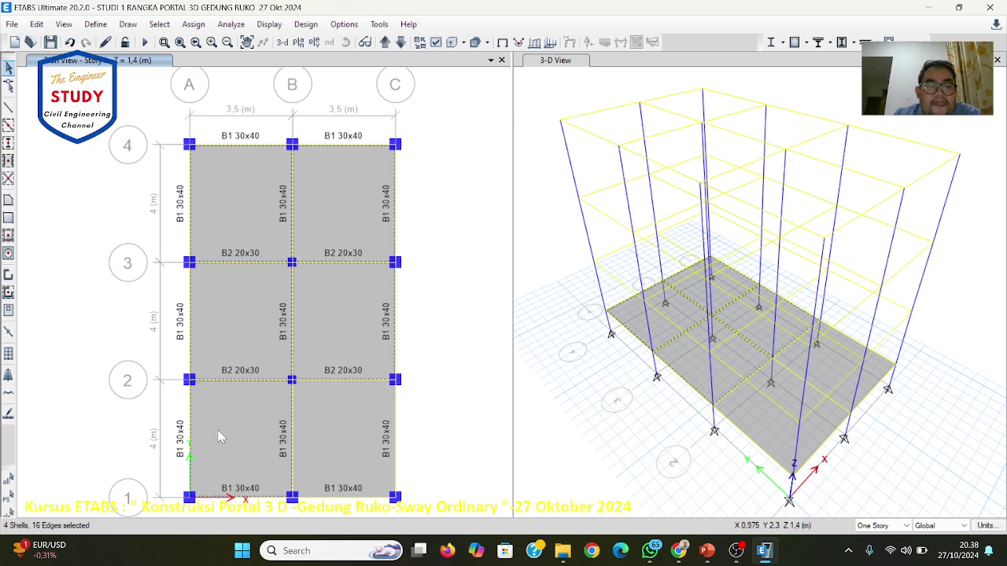
{"action": "left_click", "coordinate": [336, 431]}
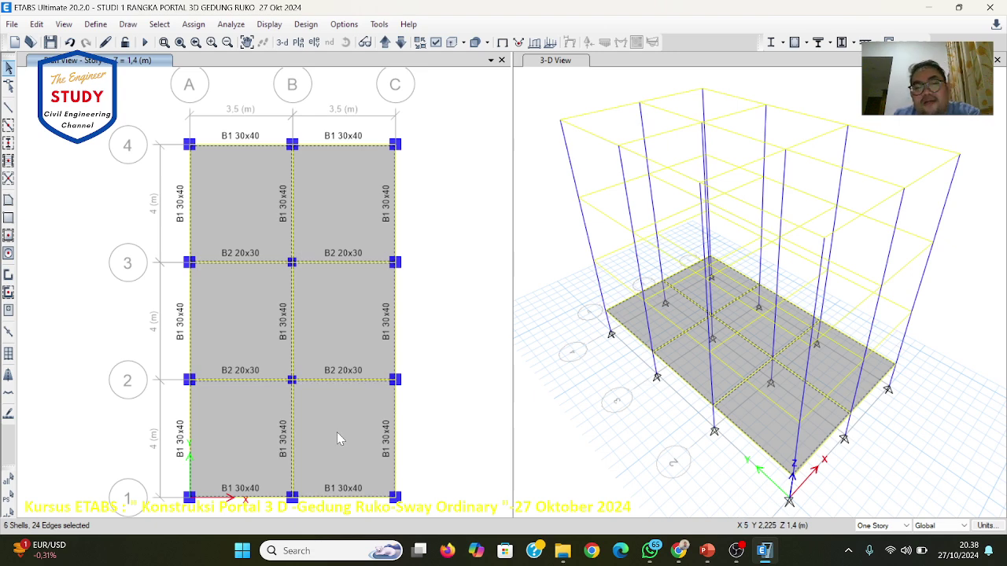
{"action": "left_click", "coordinate": [37, 25]}
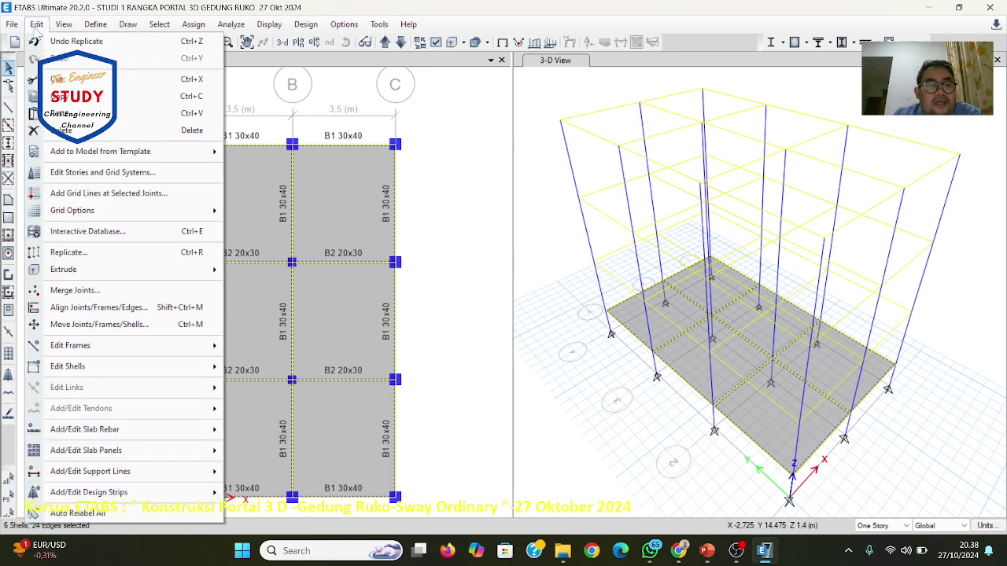
{"action": "left_click", "coordinate": [68, 252]}
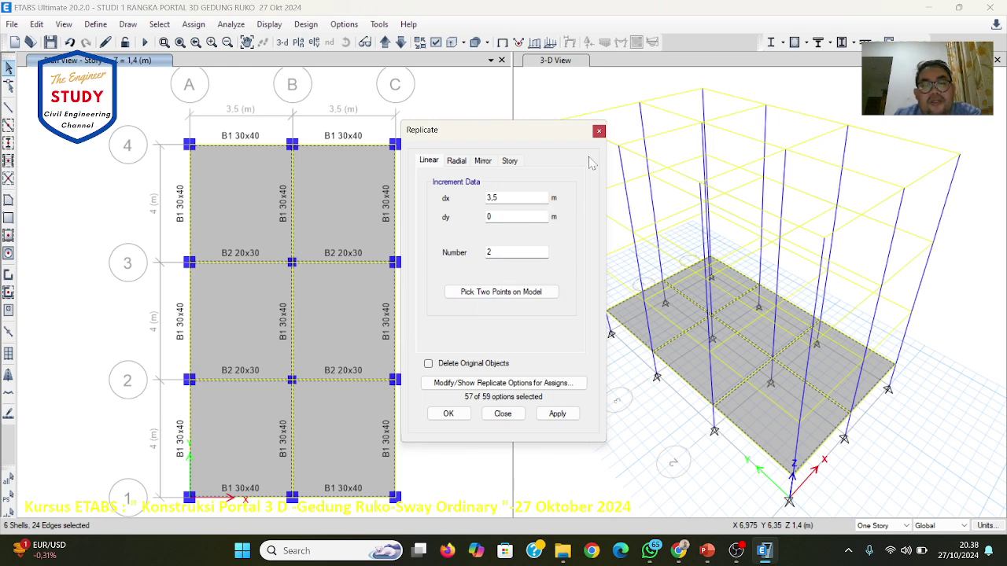
{"action": "left_click", "coordinate": [598, 131]}
{"action": "left_click", "coordinate": [37, 24]}
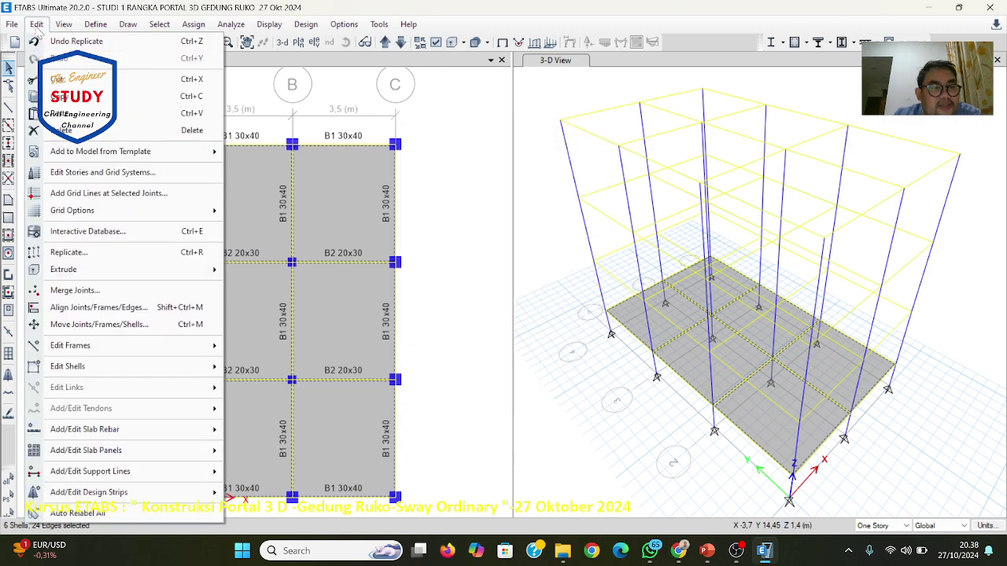
{"action": "left_click", "coordinate": [37, 24]}
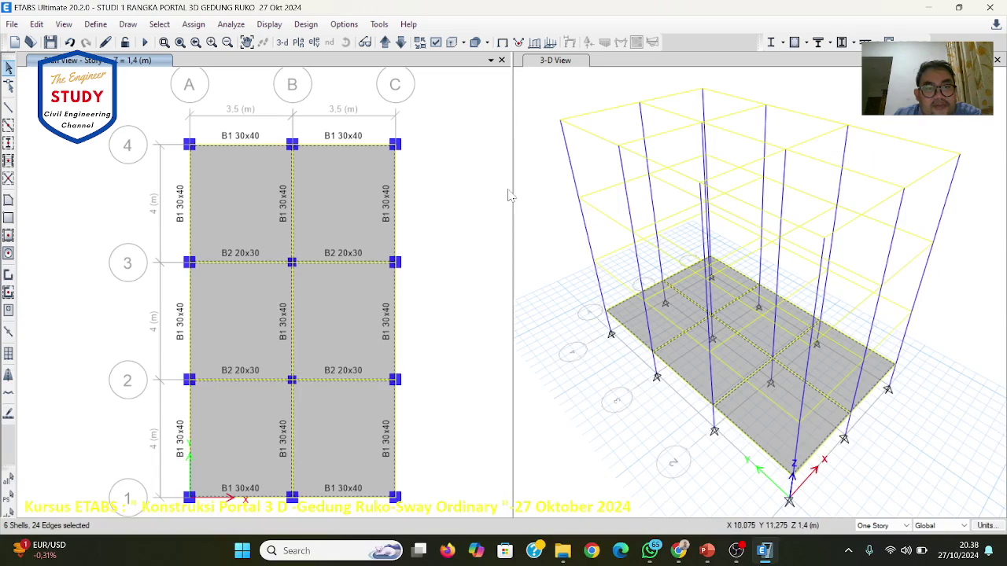
Step: Switch to PowerPoint to check the story replication settings on slide 29, and return to ETABS
{"action": "left_click", "coordinate": [710, 552]}
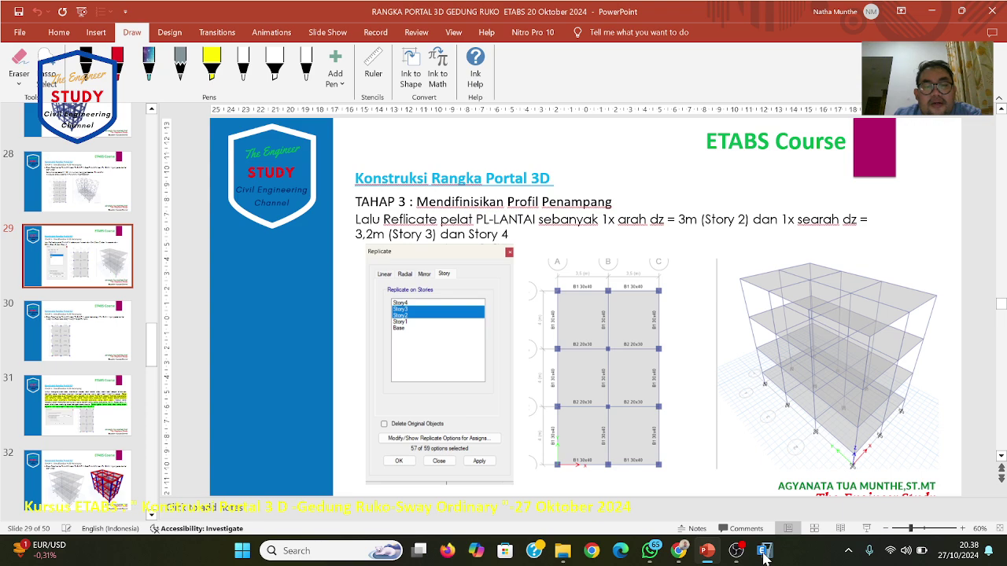
{"action": "left_click", "coordinate": [764, 552]}
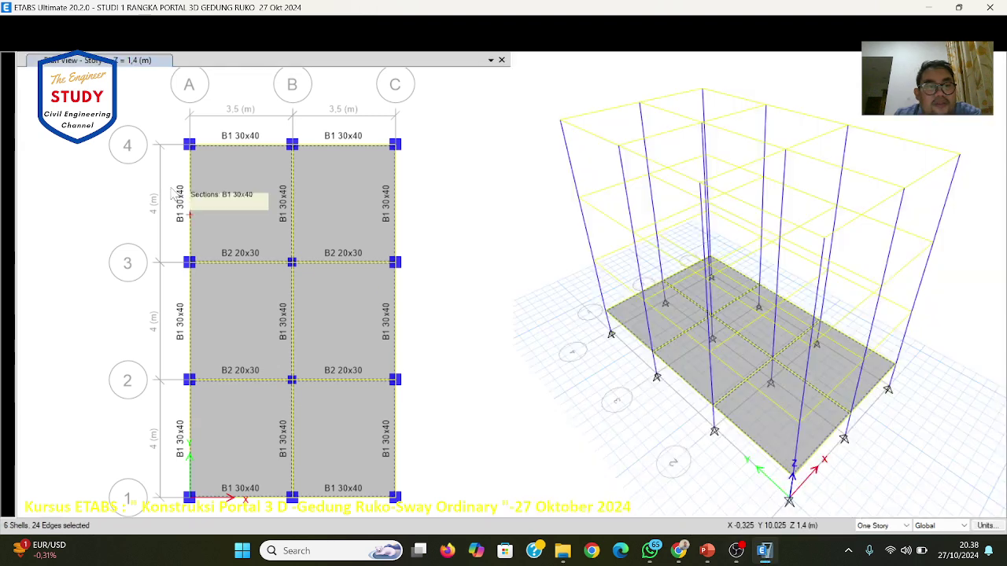
Step: Replicate the six selected Story1 slabs by story onto Story2, Story3 and Story4, keeping the original objects
{"action": "left_click", "coordinate": [36, 24]}
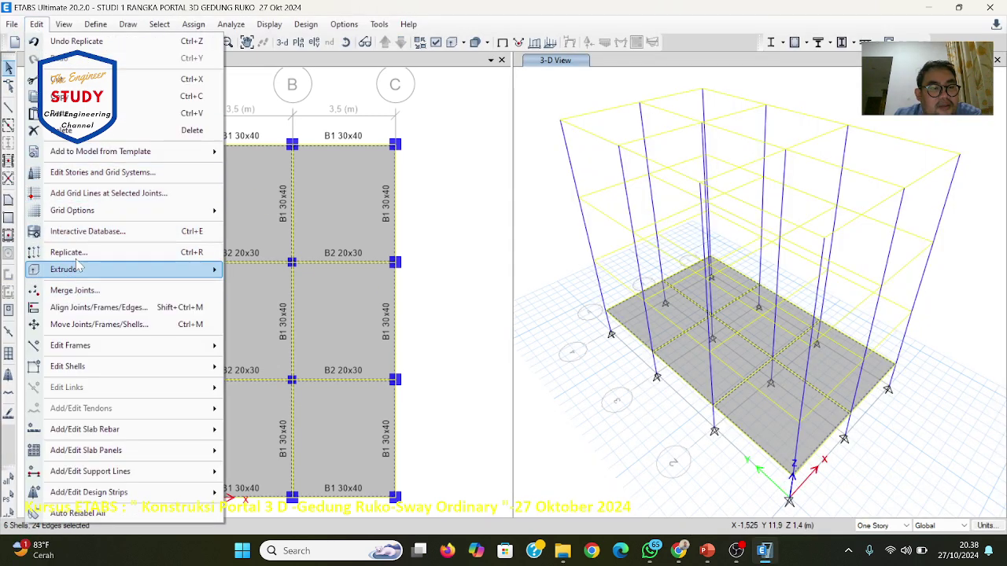
{"action": "mouse_move", "coordinate": [80, 270]}
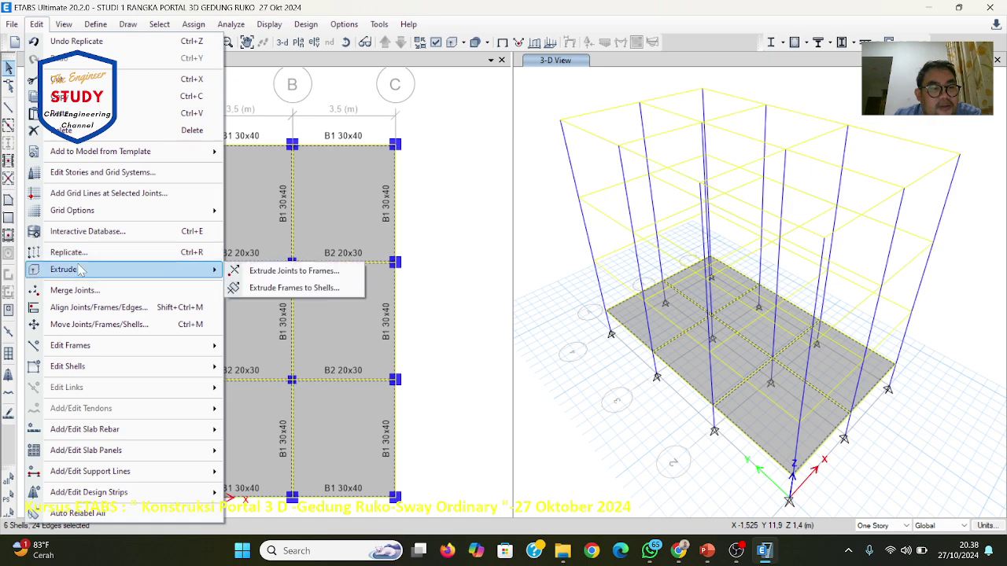
{"action": "mouse_move", "coordinate": [70, 350]}
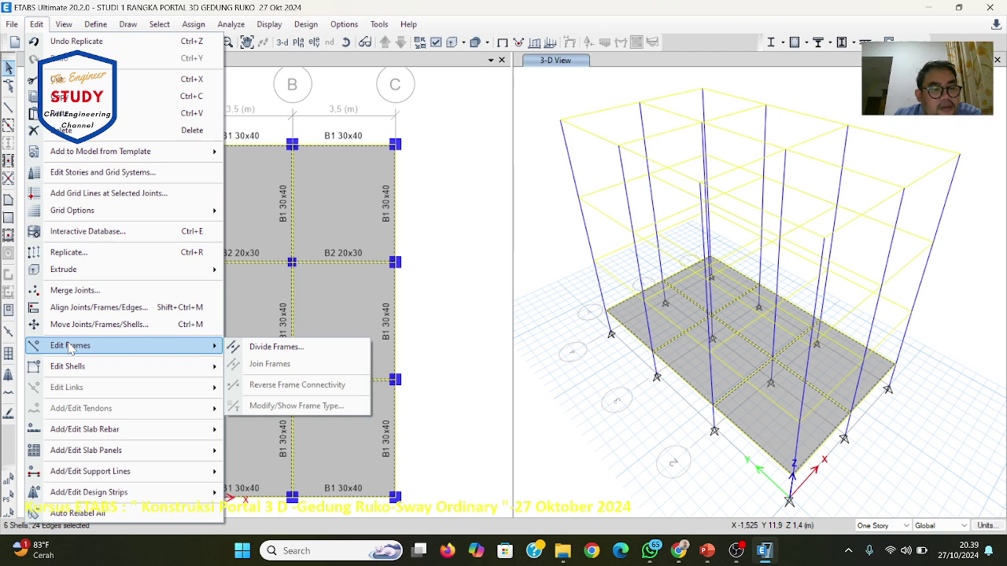
{"action": "left_click", "coordinate": [67, 253]}
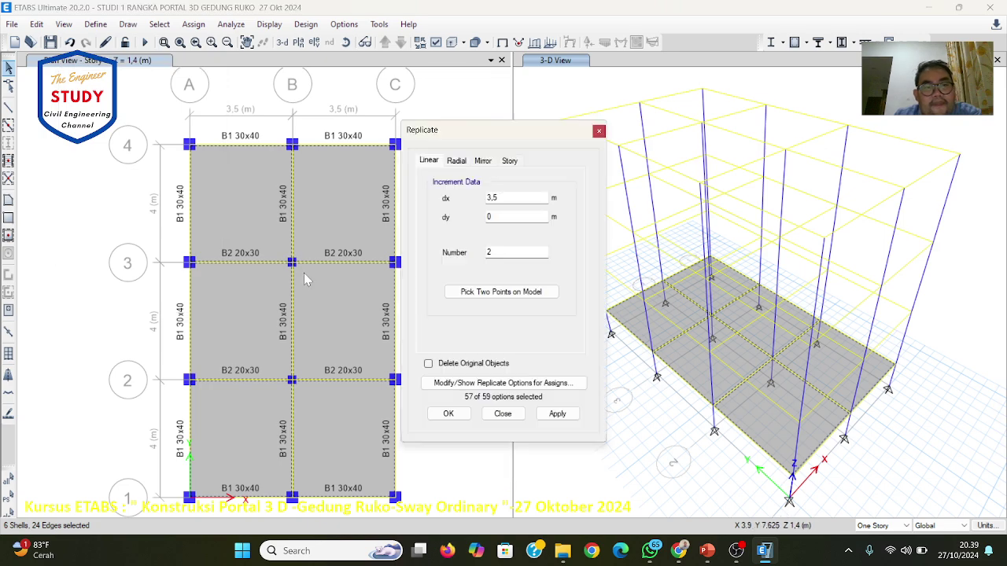
{"action": "left_click", "coordinate": [457, 162]}
{"action": "left_click", "coordinate": [482, 161]}
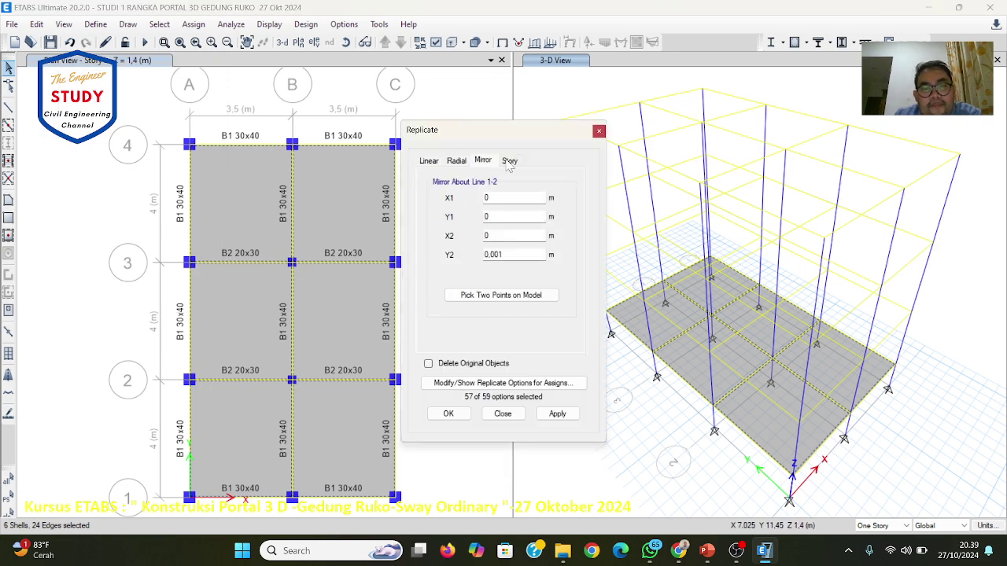
{"action": "left_click", "coordinate": [509, 161]}
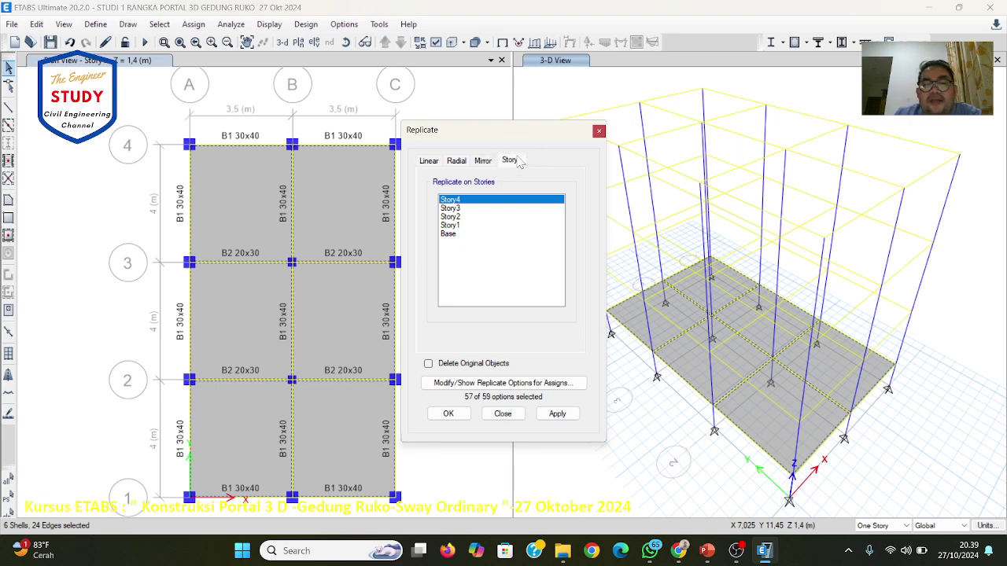
{"action": "left_click", "coordinate": [437, 161]}
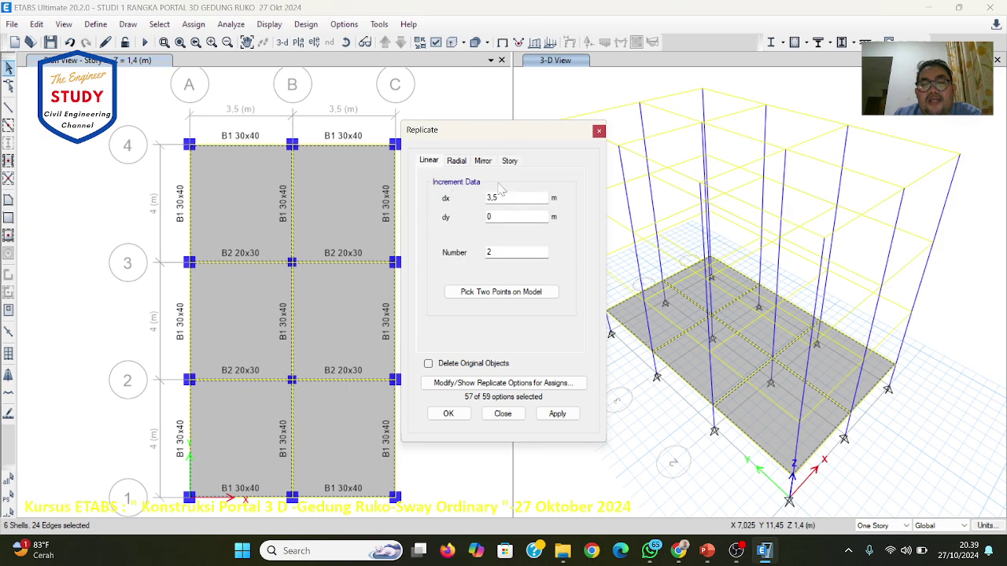
{"action": "left_click", "coordinate": [510, 162]}
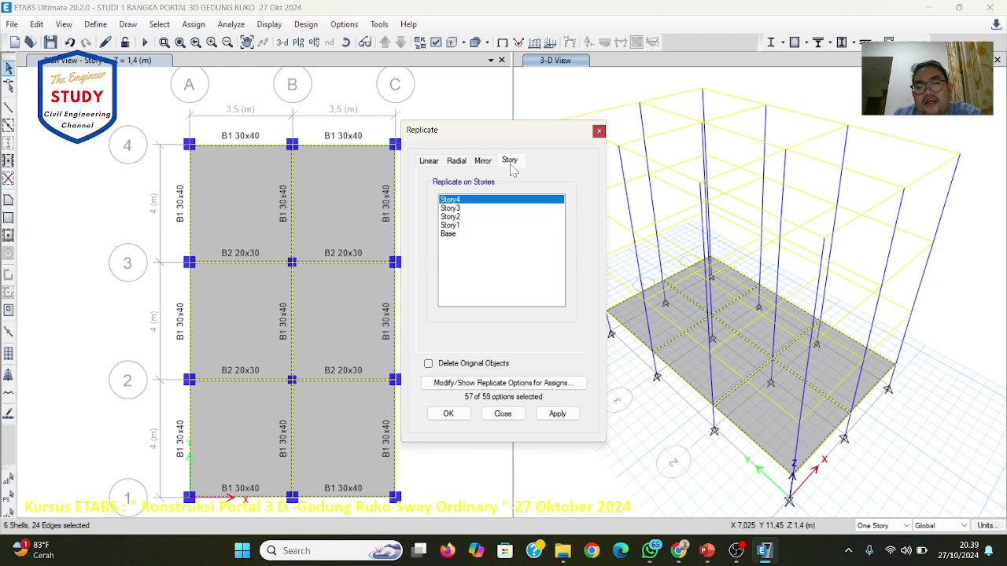
{"action": "left_click", "coordinate": [465, 209]}
{"action": "left_click", "coordinate": [466, 217], "text": "shift"}
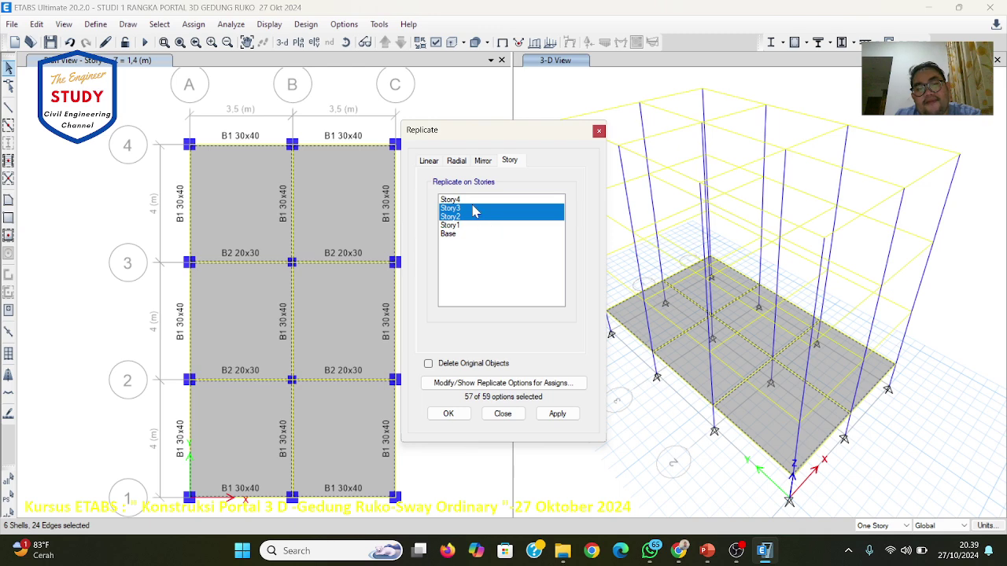
{"action": "left_click", "coordinate": [556, 415]}
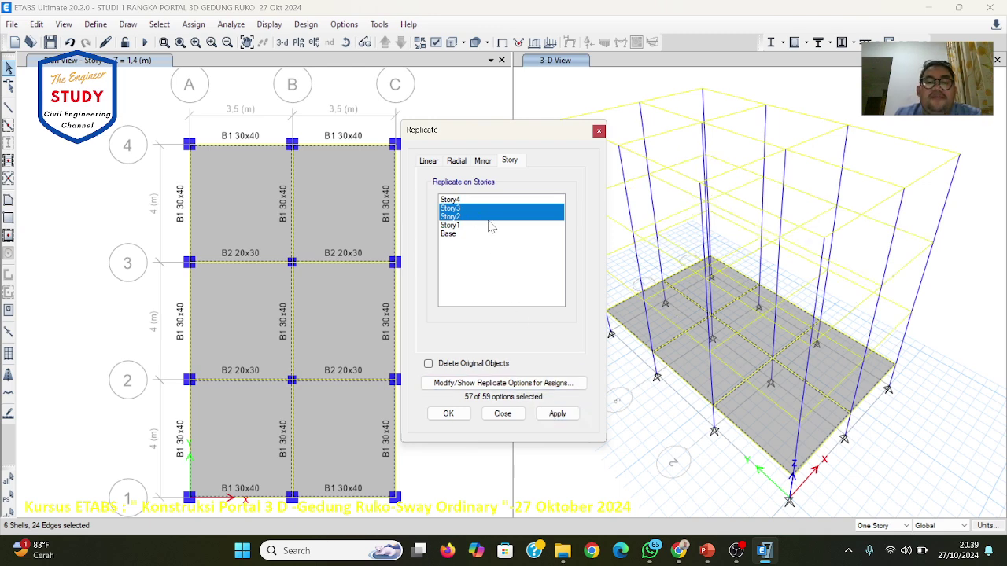
{"action": "left_click", "coordinate": [470, 201]}
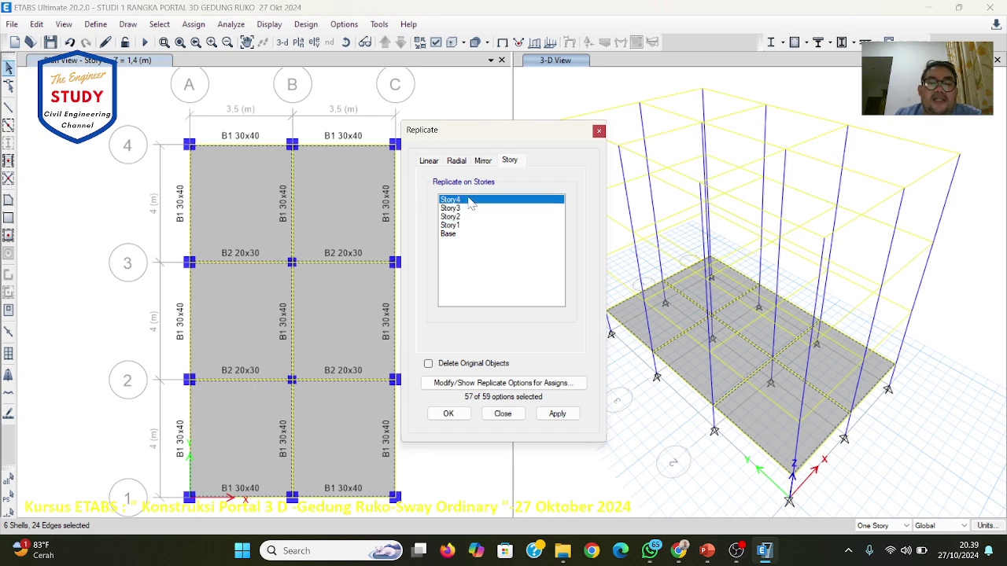
{"action": "left_click_drag", "start_coordinate": [470, 202], "coordinate": [470, 222]}
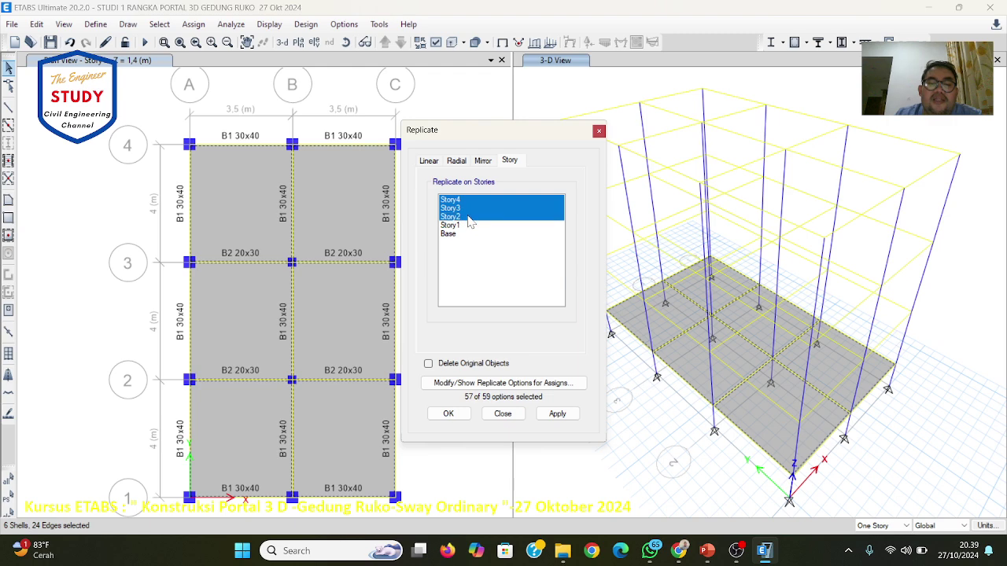
{"action": "left_click", "coordinate": [554, 413]}
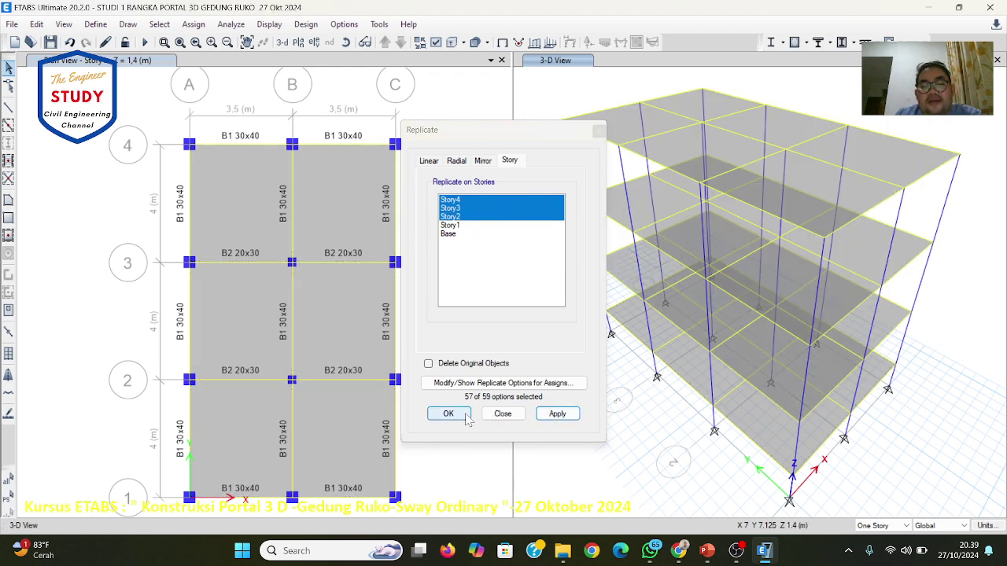
{"action": "left_click", "coordinate": [449, 413]}
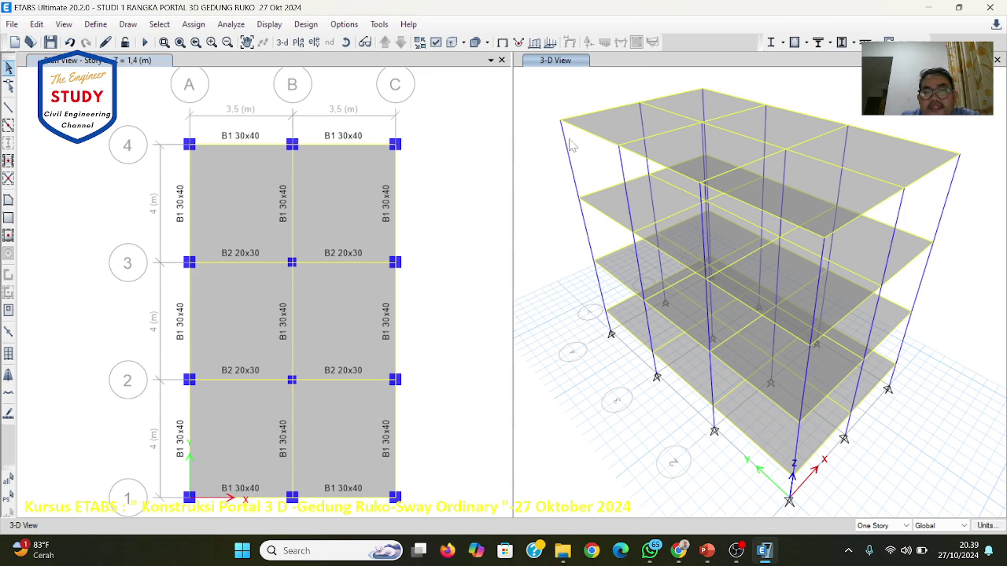
Step: Display the shell section names on the slabs in the 3-D view
{"action": "left_click", "coordinate": [435, 43]}
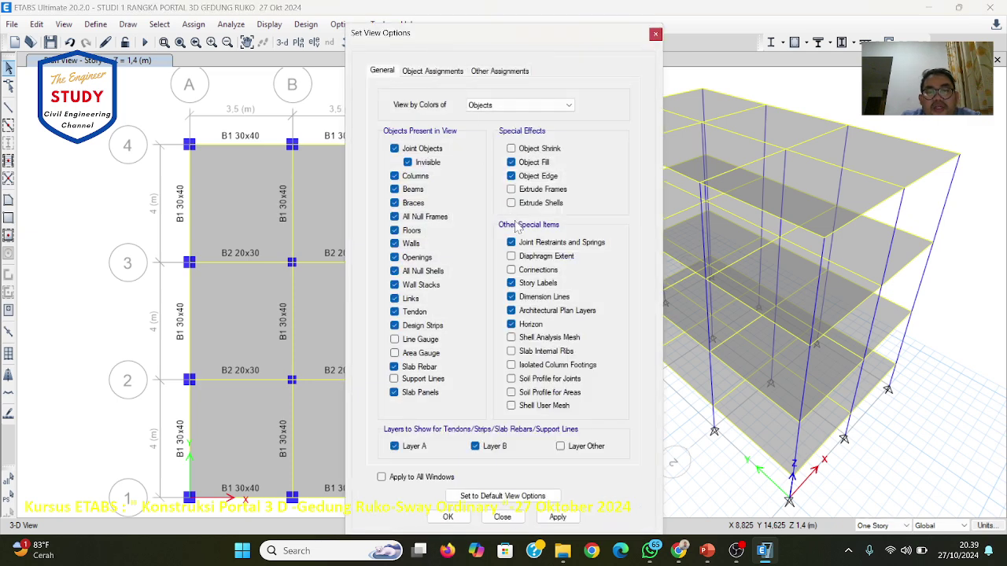
{"action": "left_click", "coordinate": [433, 71]}
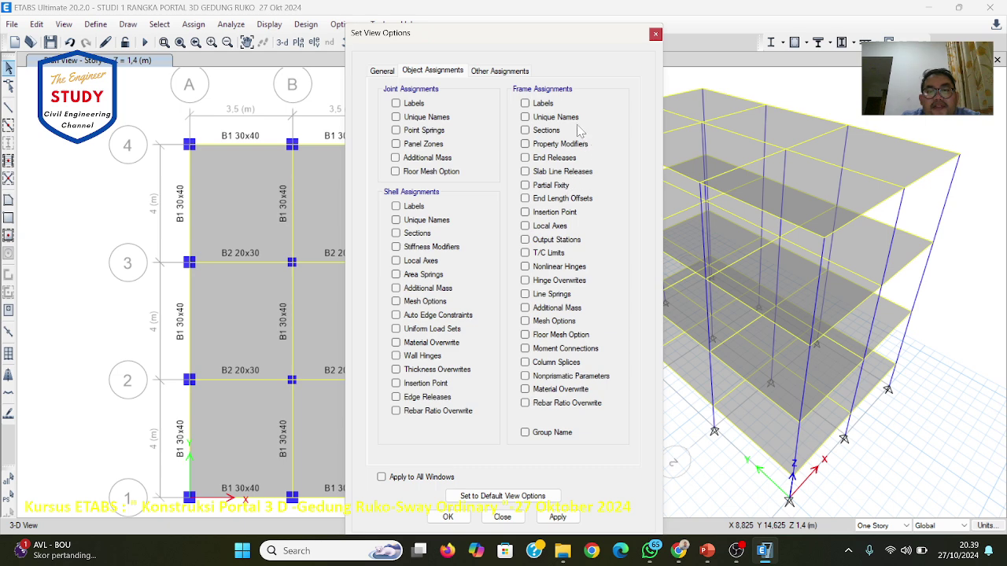
{"action": "left_click", "coordinate": [398, 233]}
{"action": "left_click", "coordinate": [557, 517]}
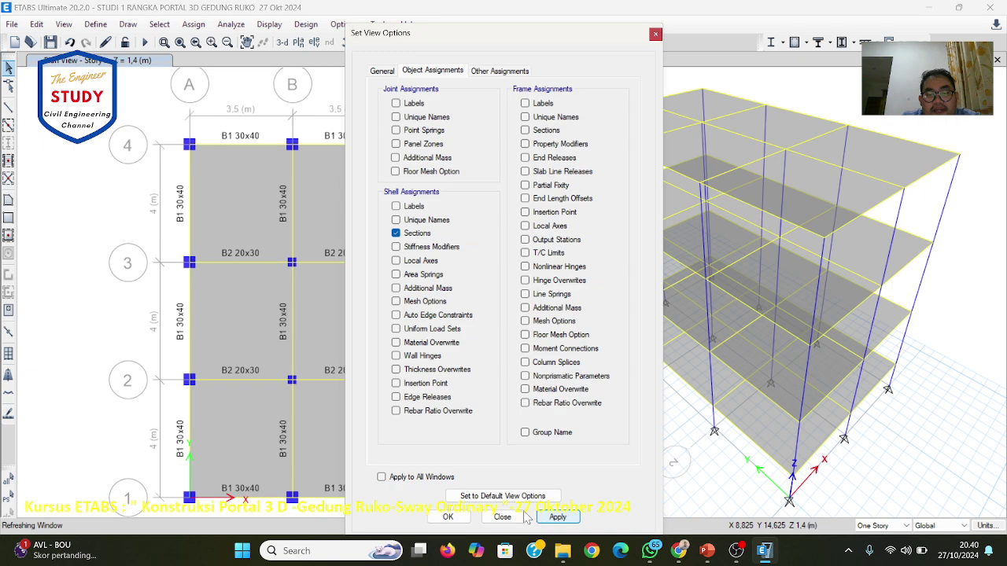
{"action": "left_click", "coordinate": [451, 519]}
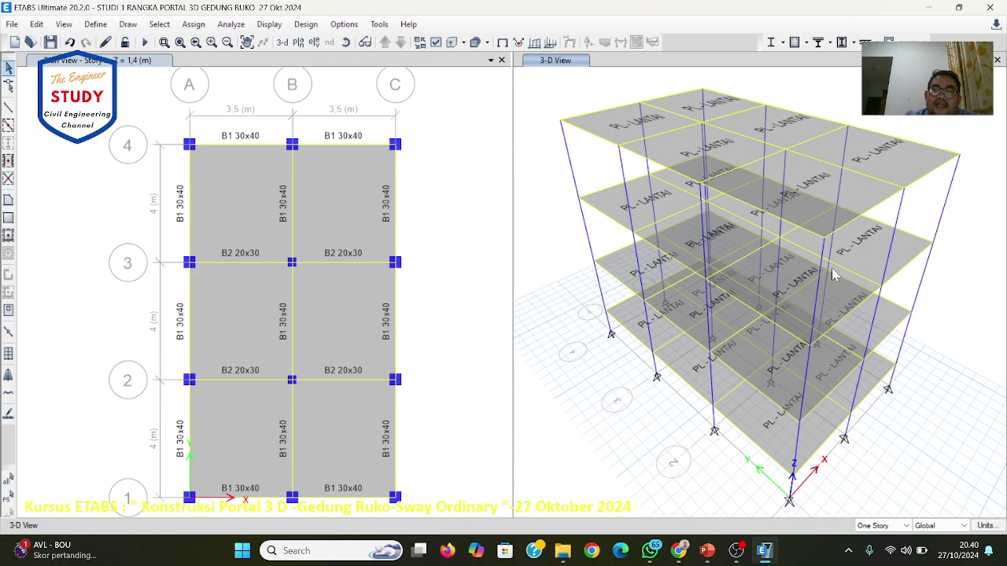
Step: Display the shell section names on the slabs in the Story1 plan view
{"action": "left_click", "coordinate": [483, 126]}
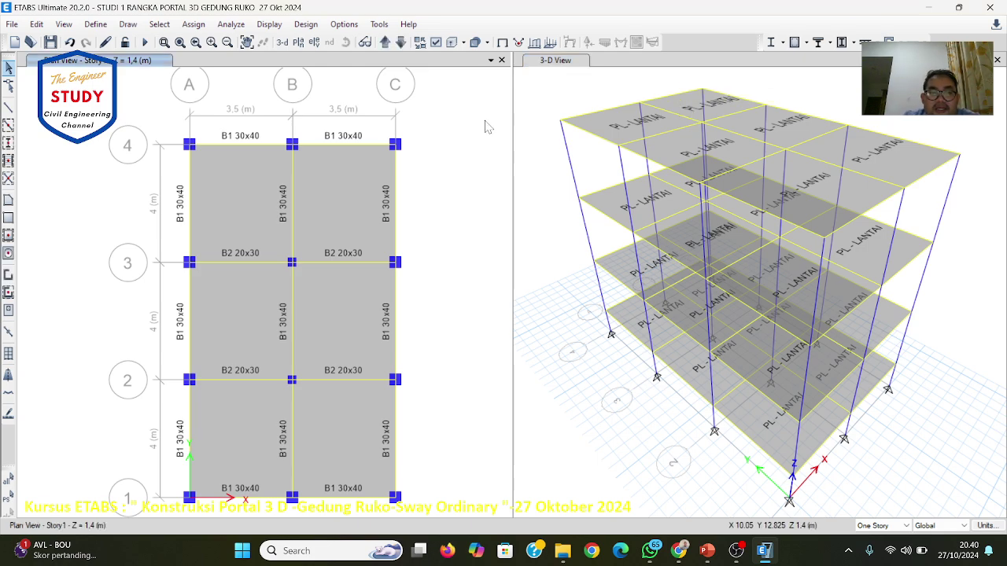
{"action": "left_click", "coordinate": [435, 44]}
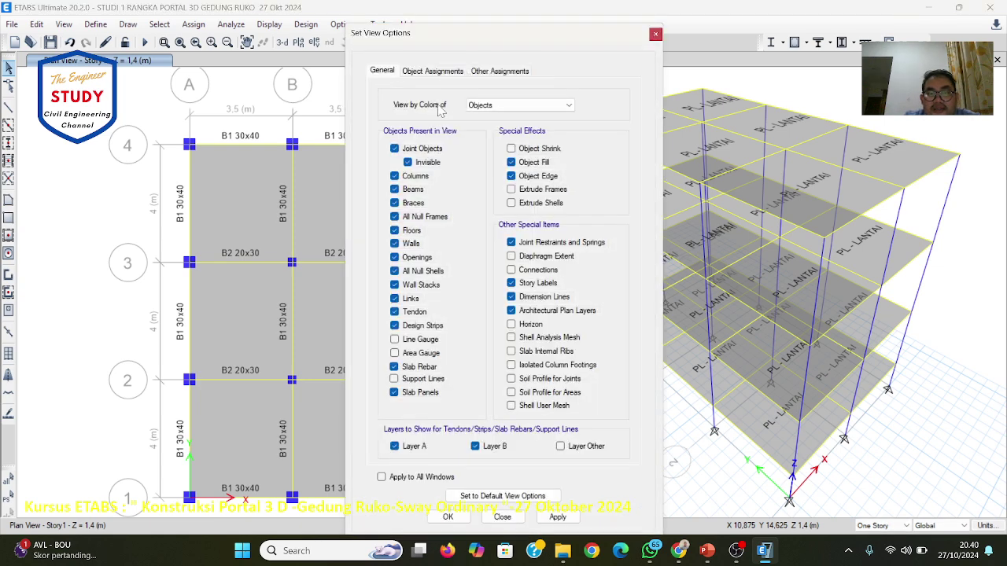
{"action": "left_click", "coordinate": [433, 72]}
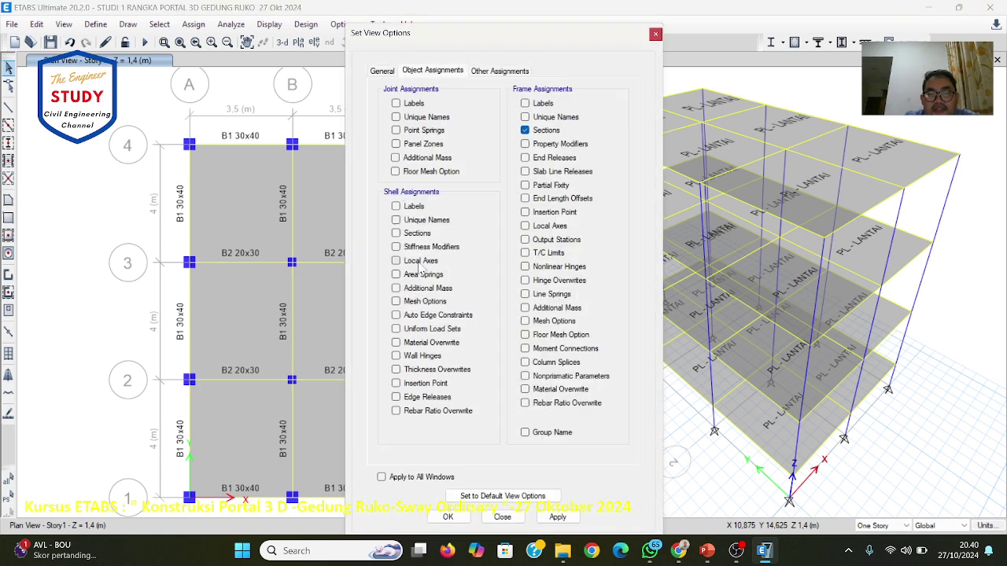
{"action": "left_click", "coordinate": [396, 232]}
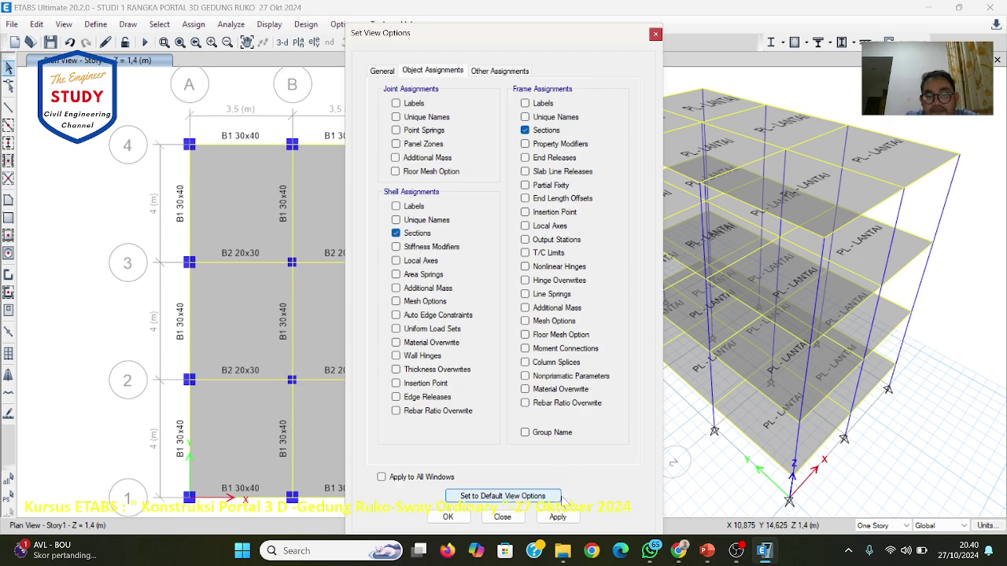
{"action": "left_click", "coordinate": [557, 517]}
{"action": "left_click", "coordinate": [446, 517]}
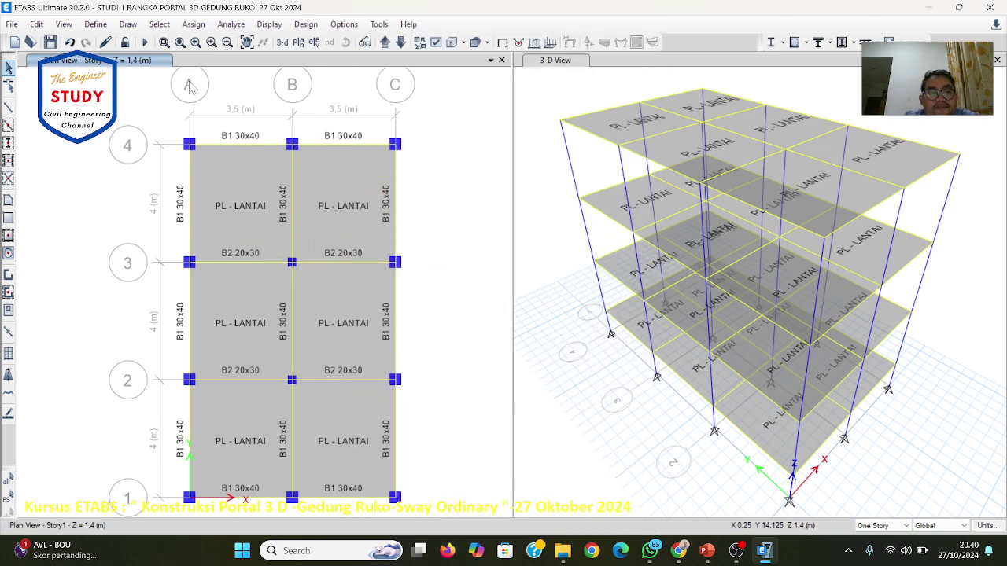
Step: Bring up the Story4 level at Z = 10,8 m in the plan view
{"action": "left_click", "coordinate": [384, 43]}
{"action": "left_click", "coordinate": [384, 42]}
{"action": "left_click", "coordinate": [385, 42]}
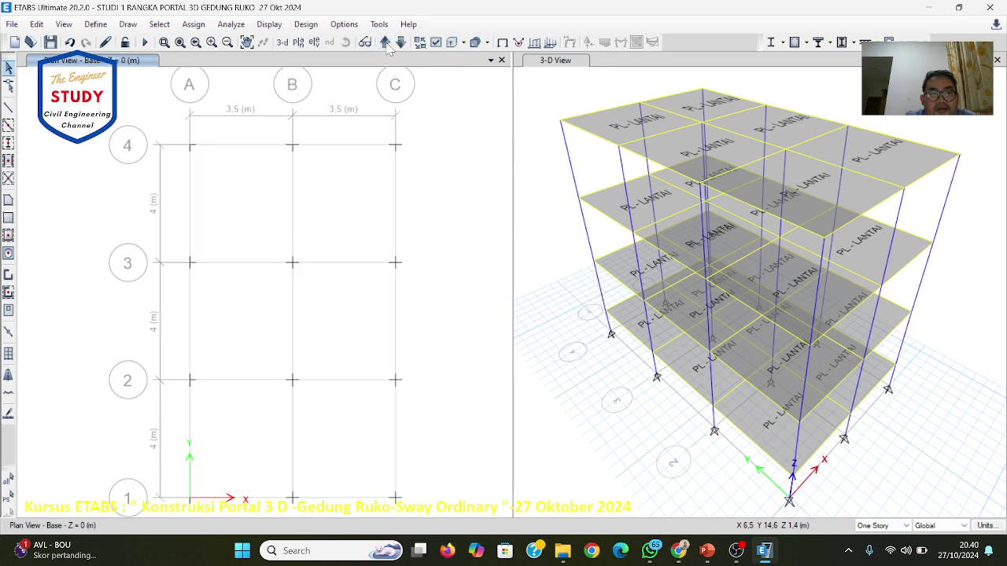
{"action": "left_click", "coordinate": [400, 42]}
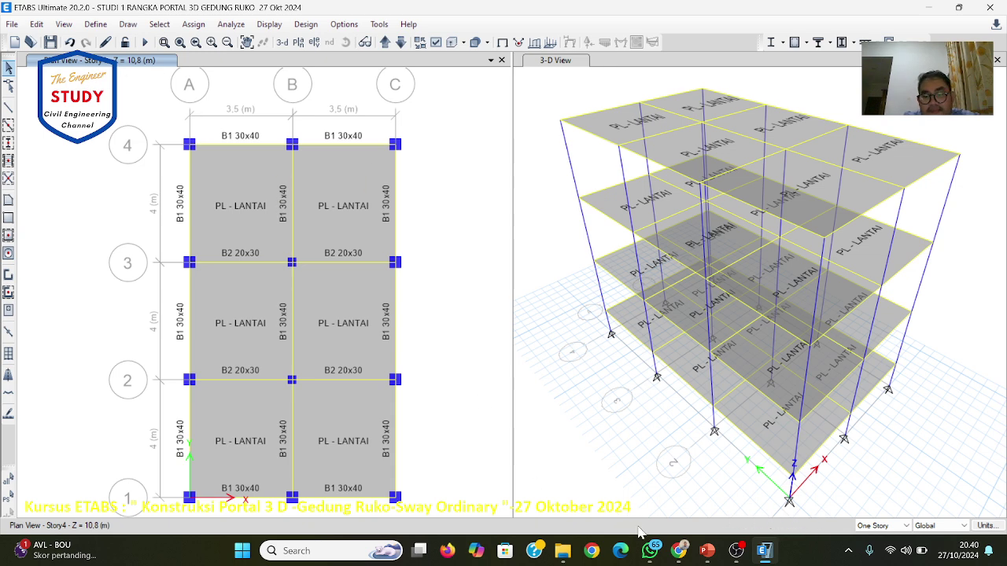
Step: Switch to PowerPoint to check the slab replication instructions on slide 29, and return to ETABS
{"action": "left_click", "coordinate": [707, 552]}
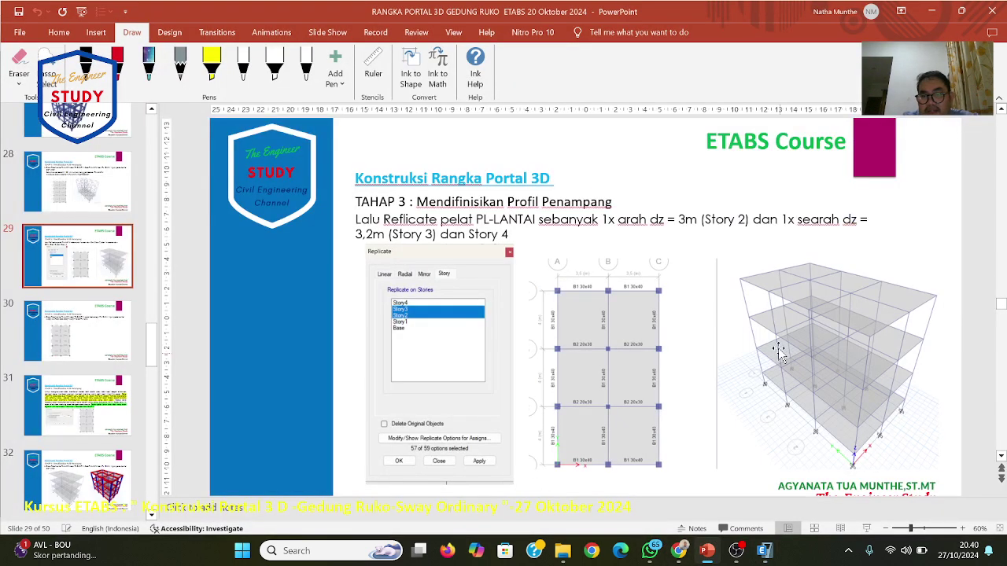
{"action": "mouse_move", "coordinate": [726, 559]}
{"action": "left_click", "coordinate": [764, 551]}
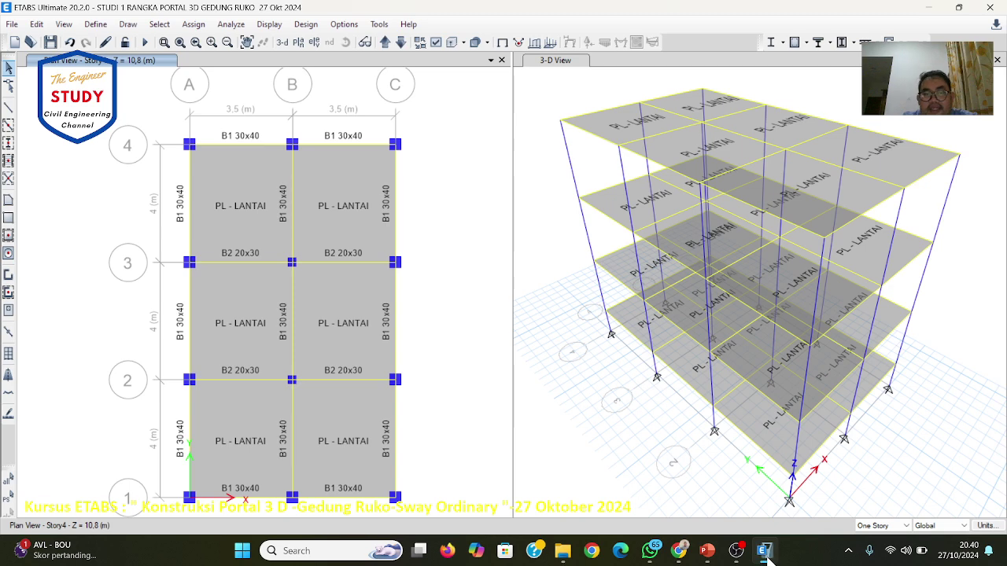
Step: Select all six roof slab panels in the Story4 plan view
{"action": "left_click", "coordinate": [252, 226]}
{"action": "left_click", "coordinate": [350, 220]}
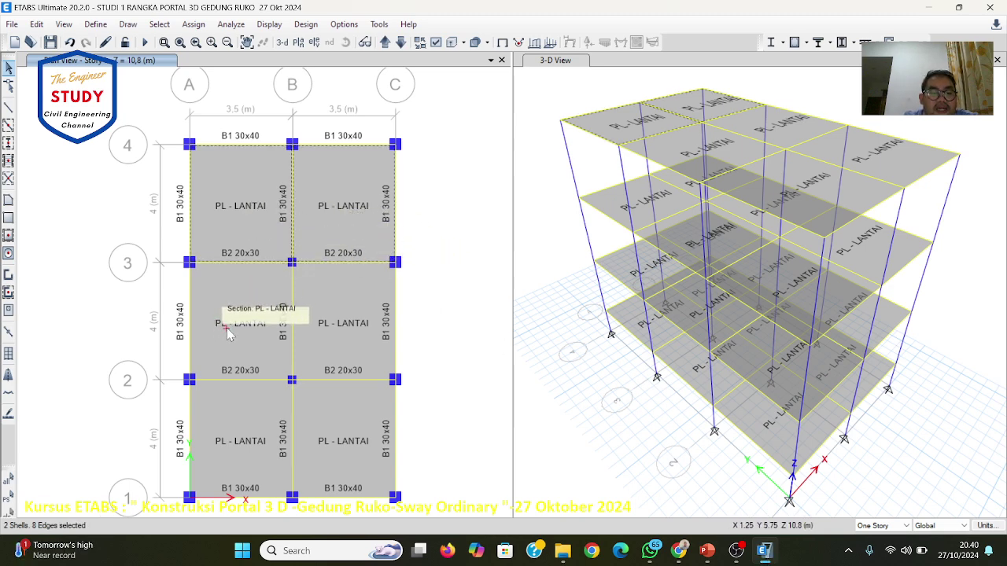
{"action": "left_click", "coordinate": [263, 330]}
{"action": "left_click", "coordinate": [323, 347]}
{"action": "left_click", "coordinate": [242, 427]}
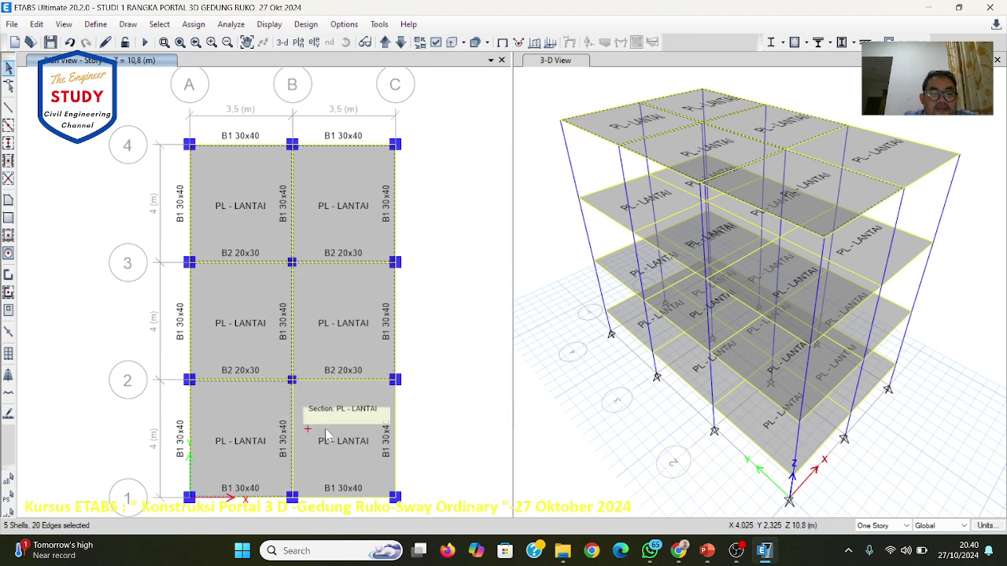
{"action": "left_click", "coordinate": [342, 428]}
Step: Assign the PL-DAK slab section to the six selected Story4 panels and refresh the 3-D view
{"action": "left_click", "coordinate": [232, 25]}
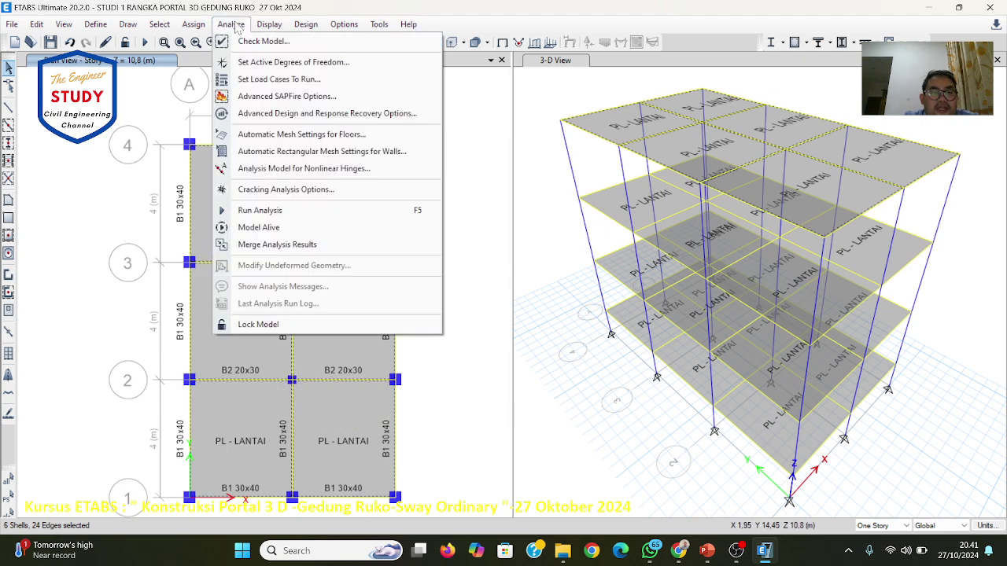
{"action": "left_click", "coordinate": [198, 22]}
{"action": "left_click", "coordinate": [195, 23]}
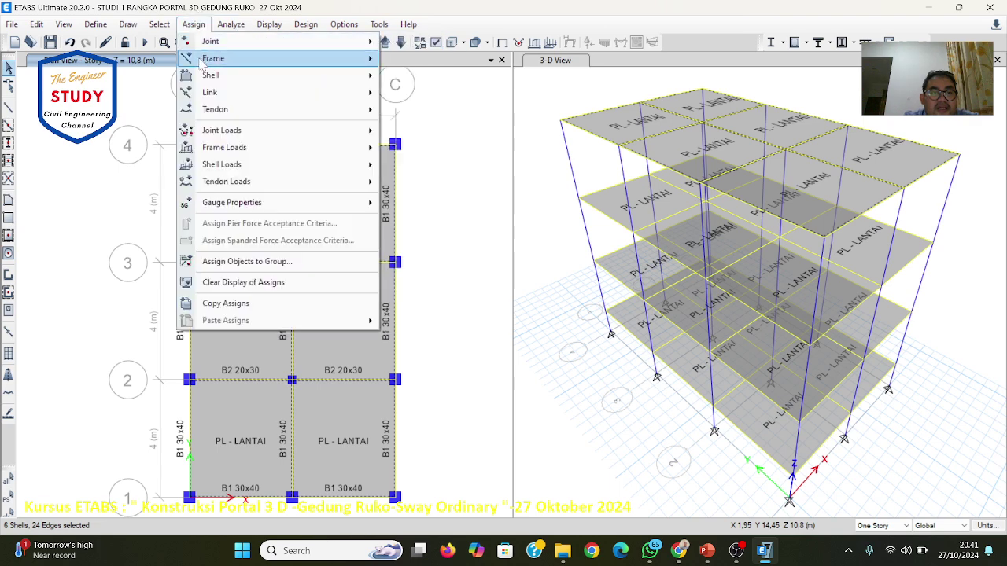
{"action": "mouse_move", "coordinate": [211, 76]}
{"action": "left_click", "coordinate": [429, 78]}
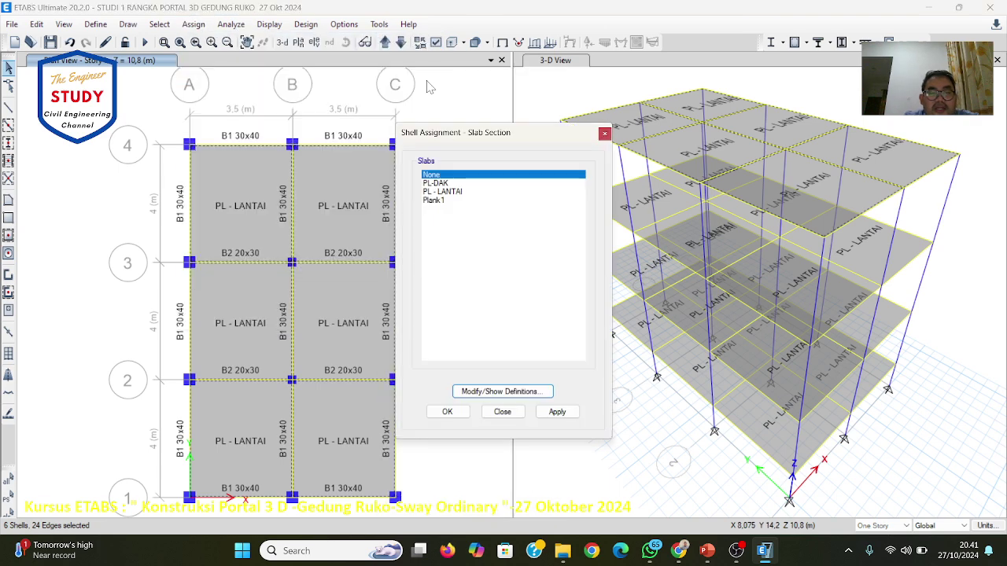
{"action": "left_click", "coordinate": [445, 183]}
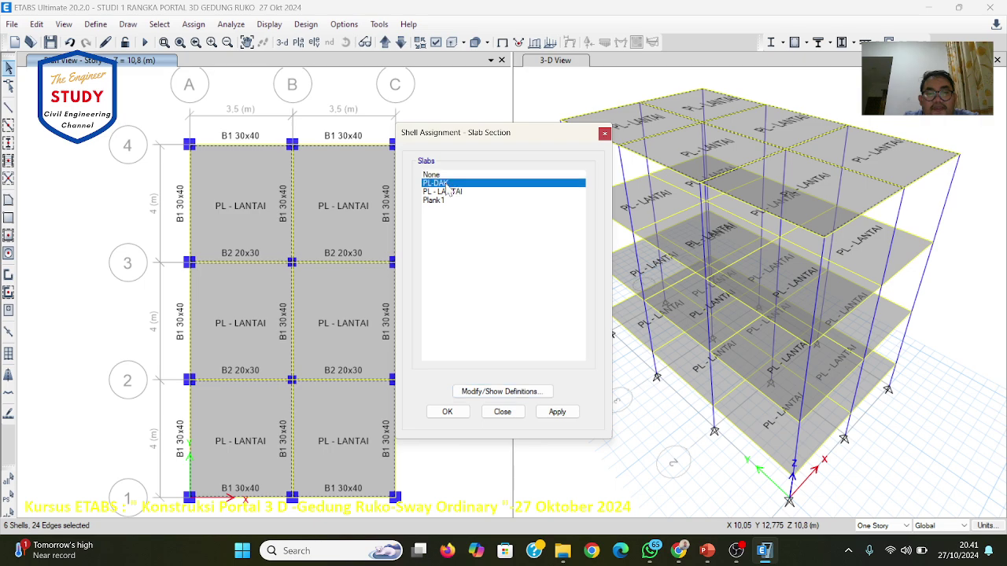
{"action": "left_click", "coordinate": [557, 411]}
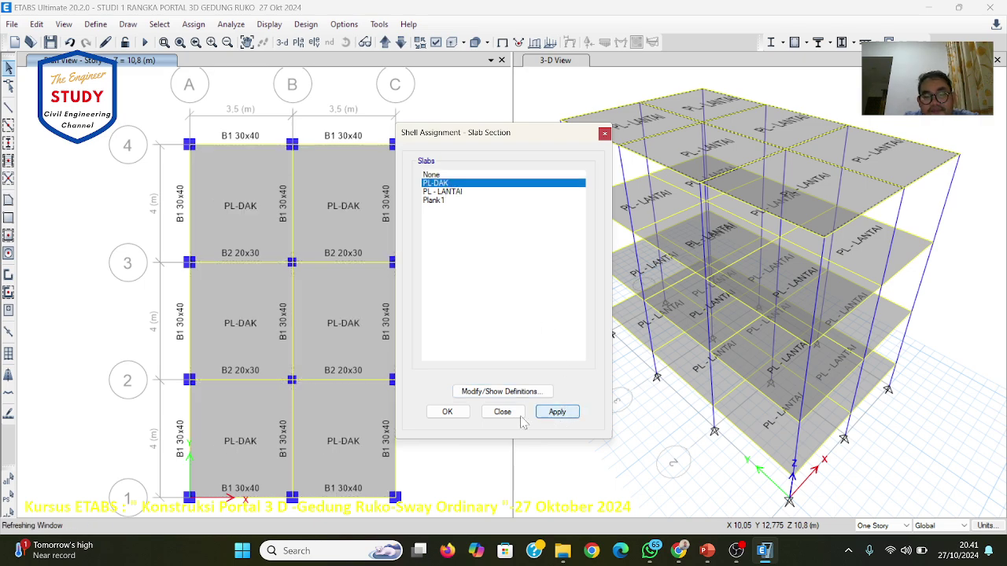
{"action": "left_click", "coordinate": [449, 418]}
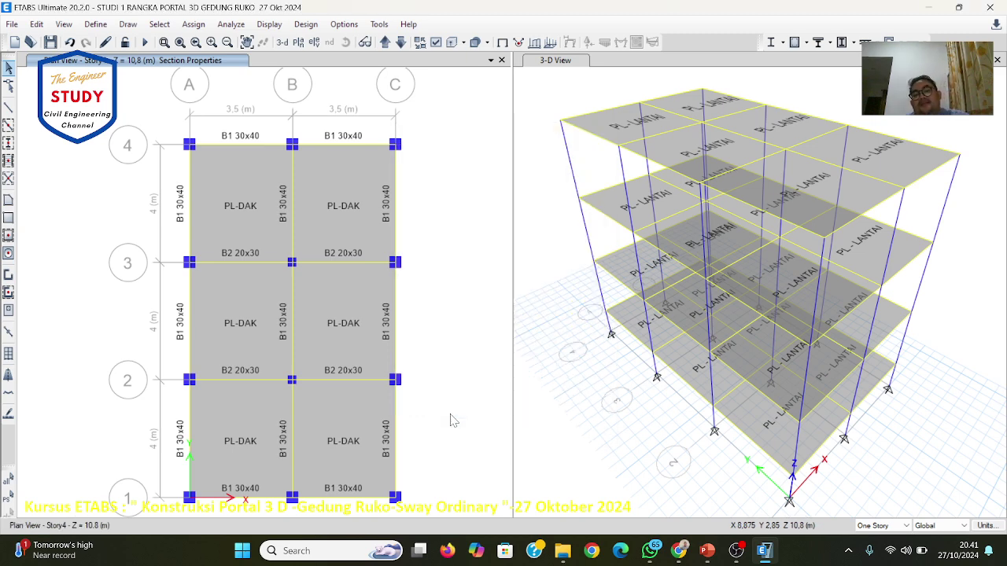
{"action": "left_click", "coordinate": [586, 75]}
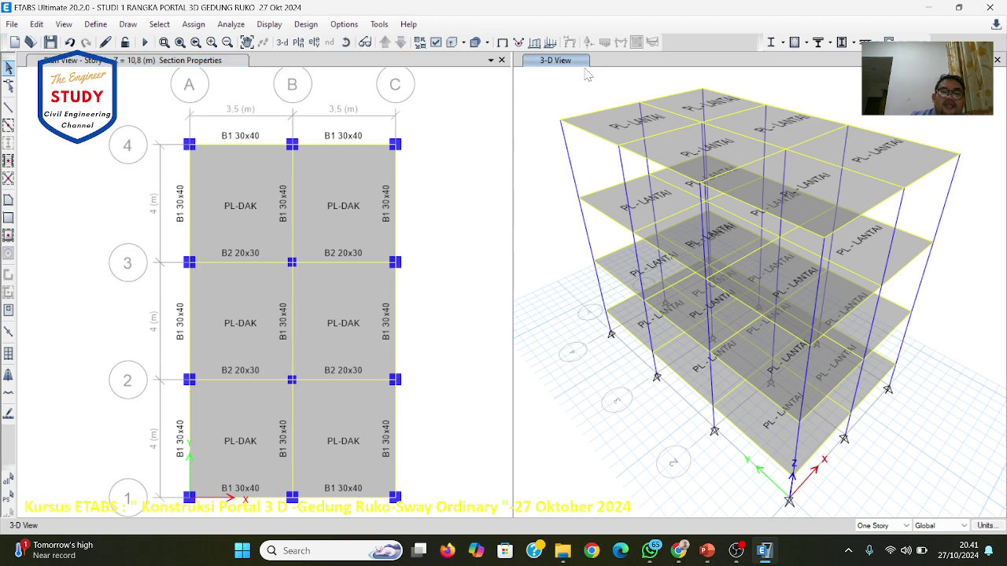
{"action": "left_click", "coordinate": [282, 41]}
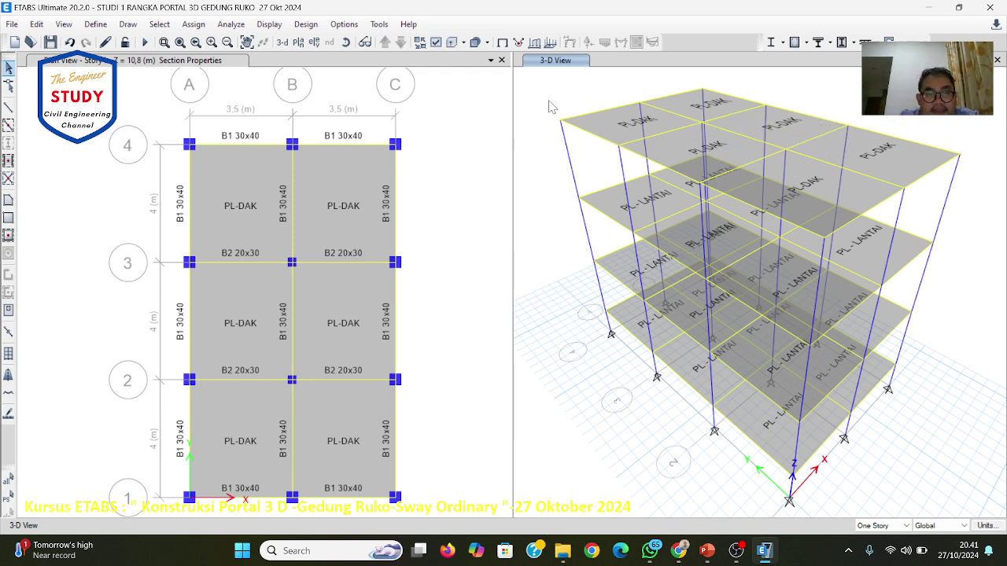
Step: Show the shells and frames as extruded solids in the 3-D view to inspect the building
{"action": "left_click", "coordinate": [435, 43]}
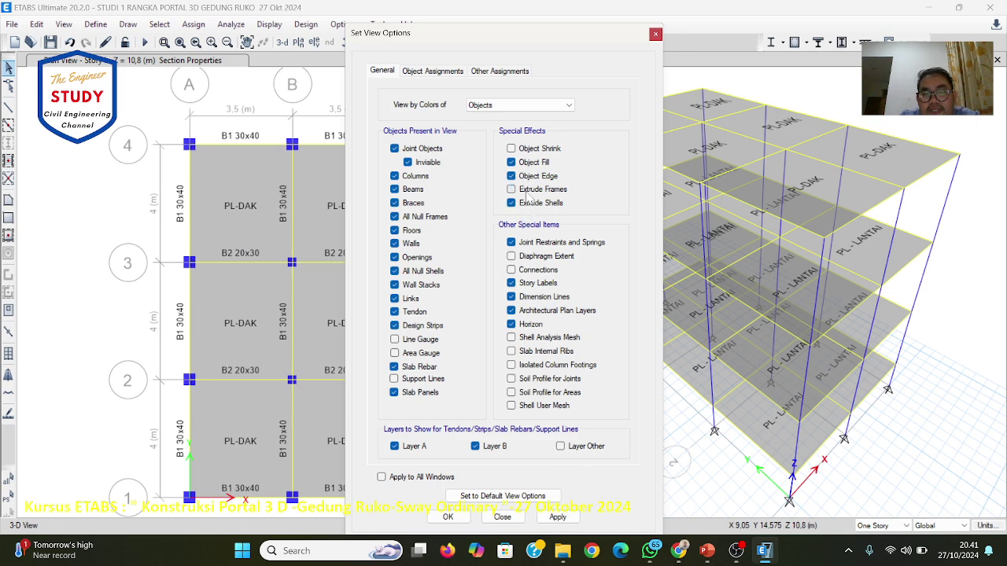
{"action": "left_click", "coordinate": [556, 517]}
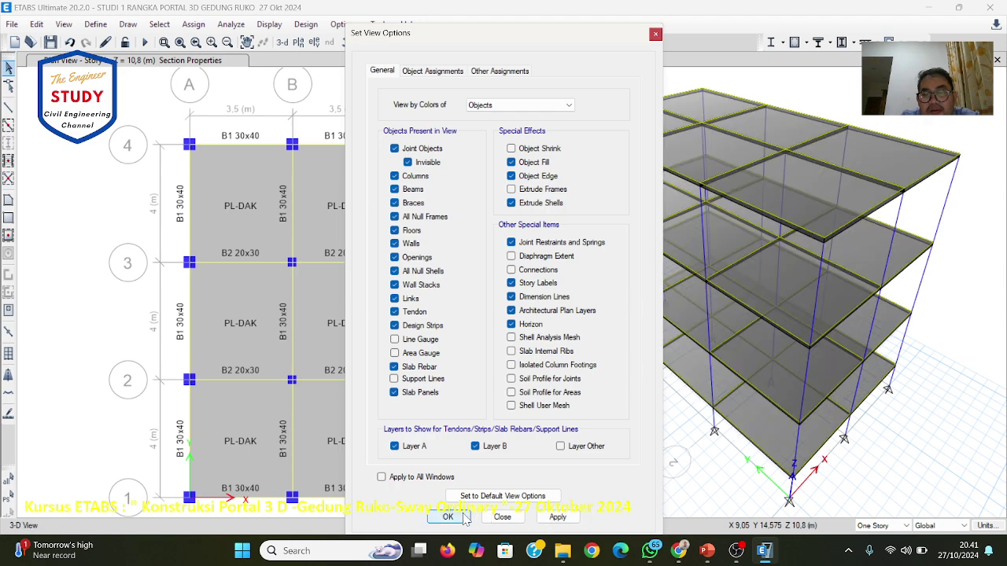
{"action": "left_click", "coordinate": [448, 516]}
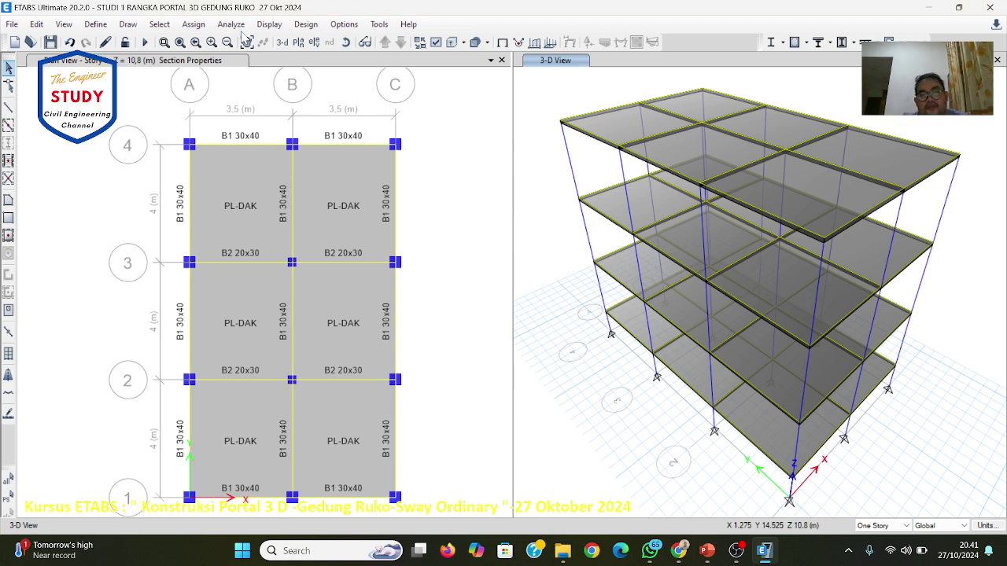
{"action": "left_click", "coordinate": [436, 42]}
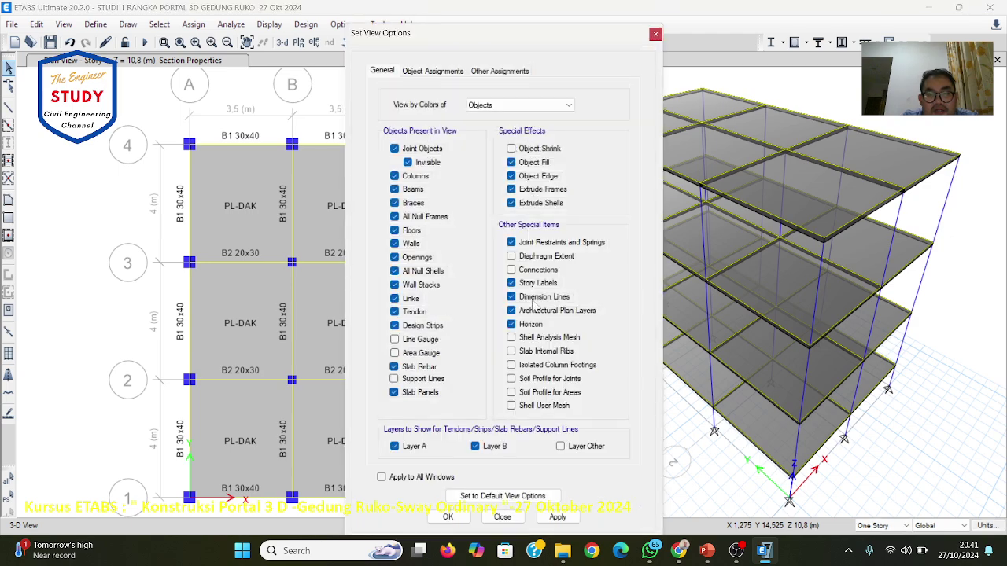
{"action": "left_click", "coordinate": [560, 517]}
{"action": "left_click", "coordinate": [447, 517]}
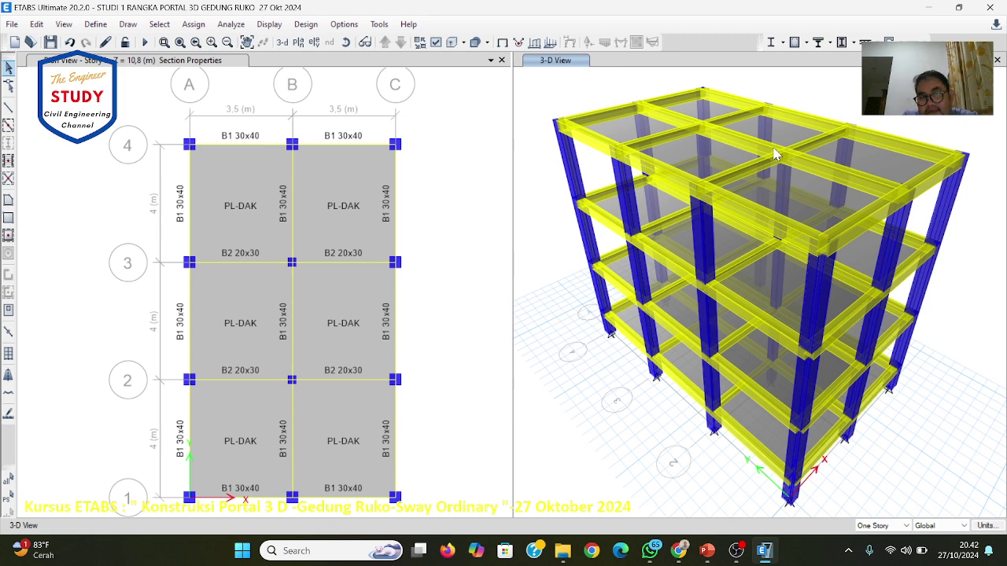
Step: Turn off the extruded display of frames and shells in the 3-D view
{"action": "left_click", "coordinate": [434, 43]}
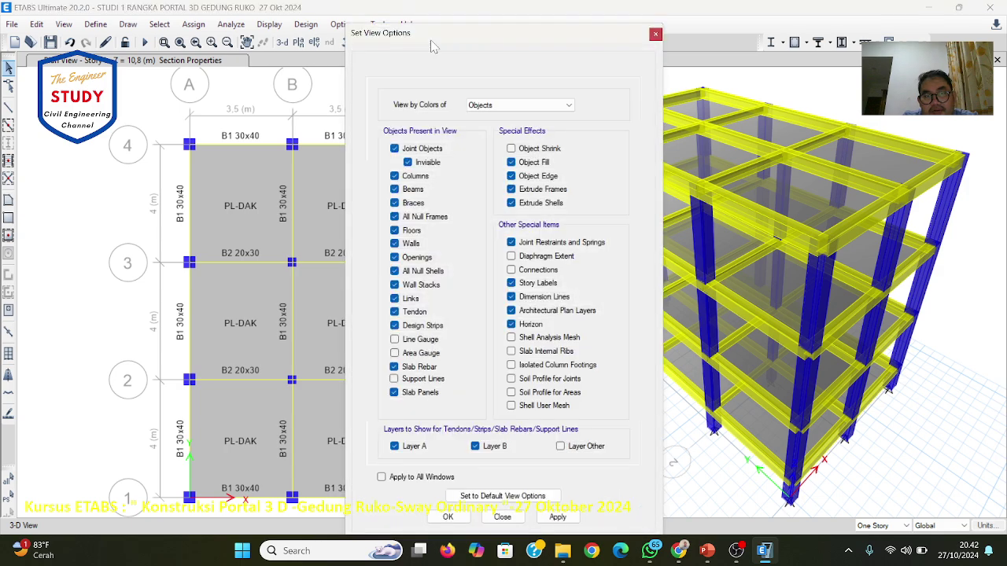
{"action": "left_click", "coordinate": [522, 202]}
{"action": "left_click", "coordinate": [523, 189]}
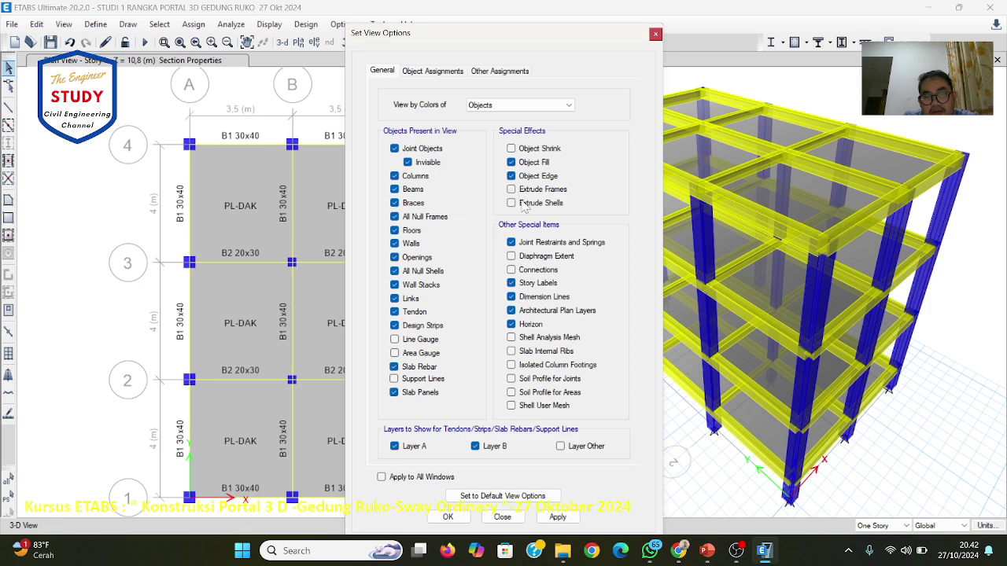
{"action": "left_click", "coordinate": [557, 517]}
{"action": "left_click", "coordinate": [447, 516]}
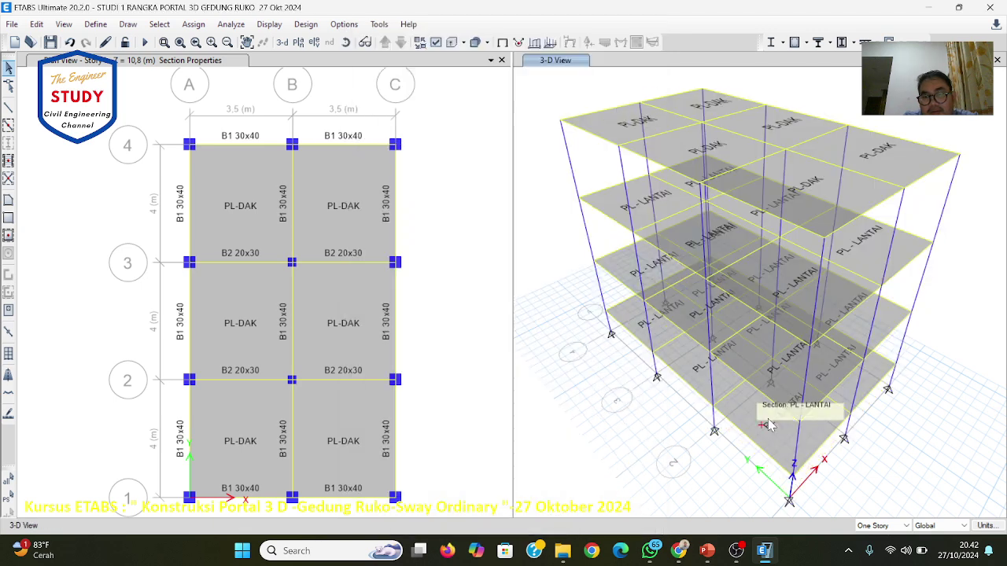
Step: Switch to PowerPoint and read slides 30 to 32 on the roof slab assignment and dividing the slabs
{"action": "left_click", "coordinate": [707, 550]}
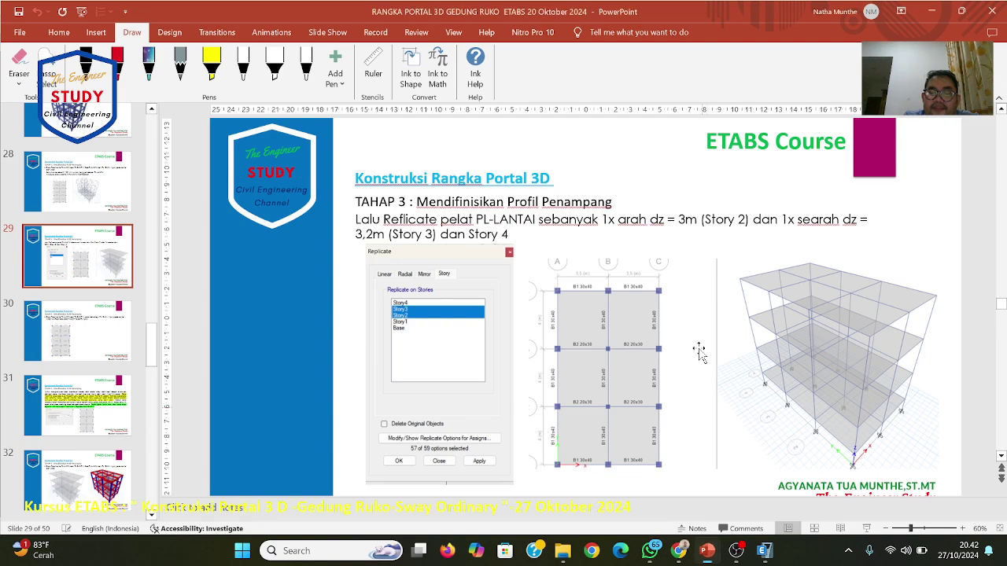
{"action": "scroll", "coordinate": [703, 302], "scroll_direction": "down", "scroll_amount": 5}
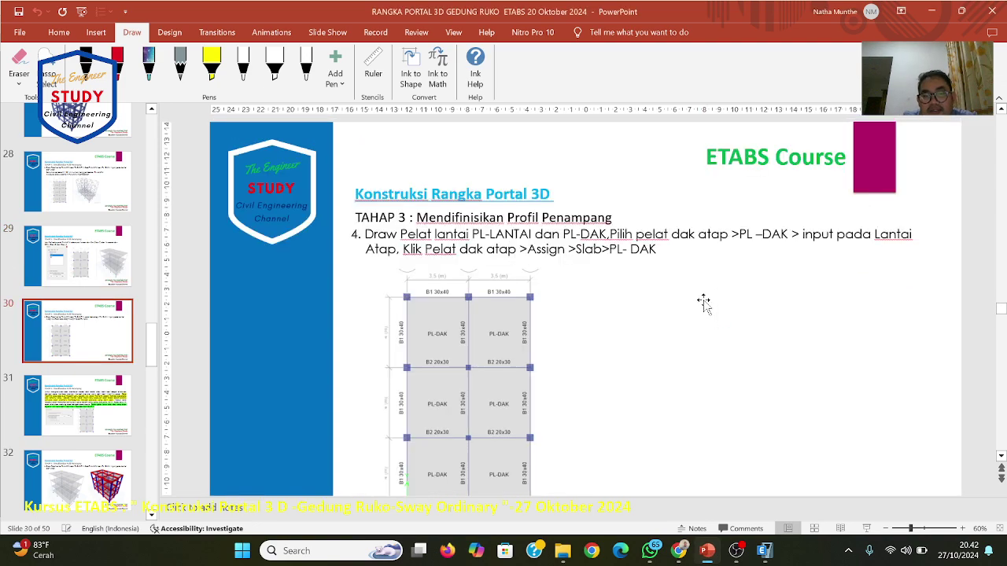
{"action": "scroll", "coordinate": [703, 303], "scroll_direction": "down", "scroll_amount": 6}
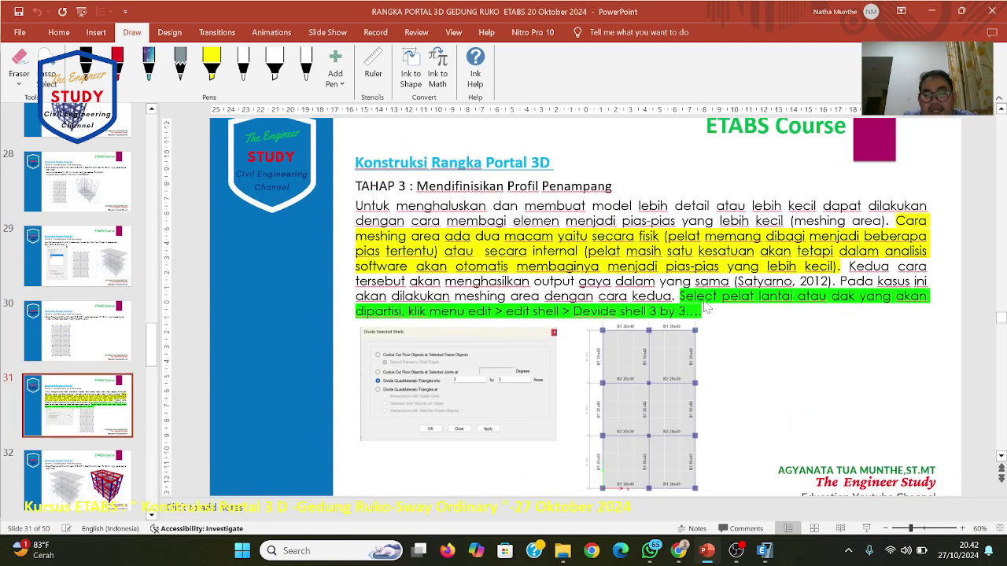
{"action": "scroll", "coordinate": [703, 303], "scroll_direction": "up", "scroll_amount": 3}
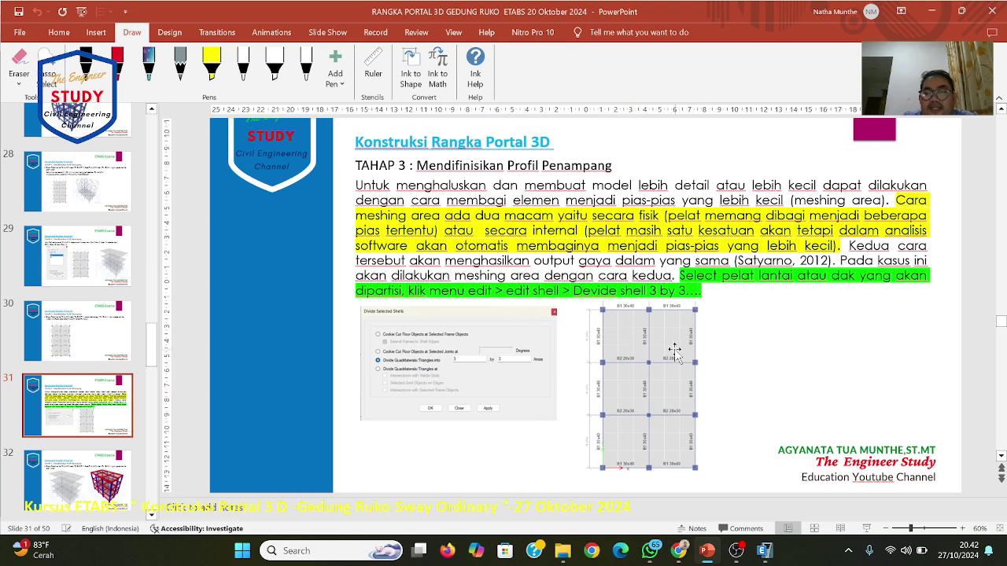
{"action": "scroll", "coordinate": [675, 352], "scroll_direction": "down", "scroll_amount": 3}
{"action": "scroll", "coordinate": [675, 351], "scroll_direction": "down", "scroll_amount": 4}
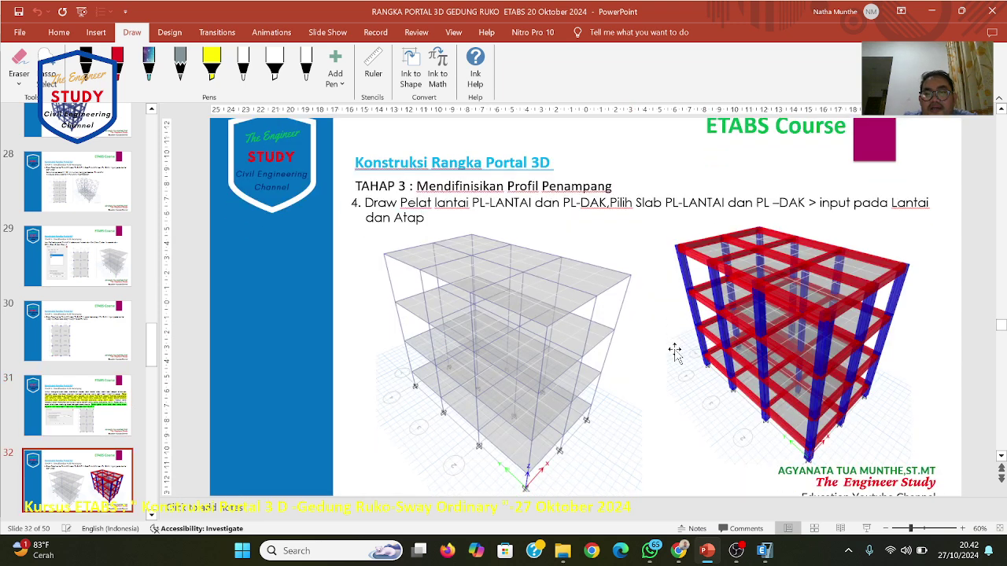
{"action": "scroll", "coordinate": [674, 352], "scroll_direction": "up", "scroll_amount": 5}
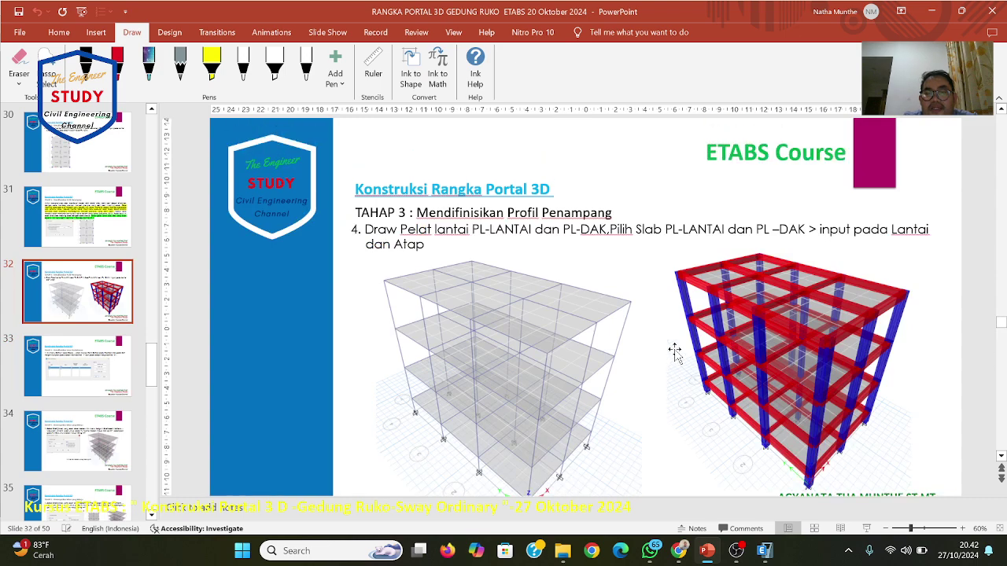
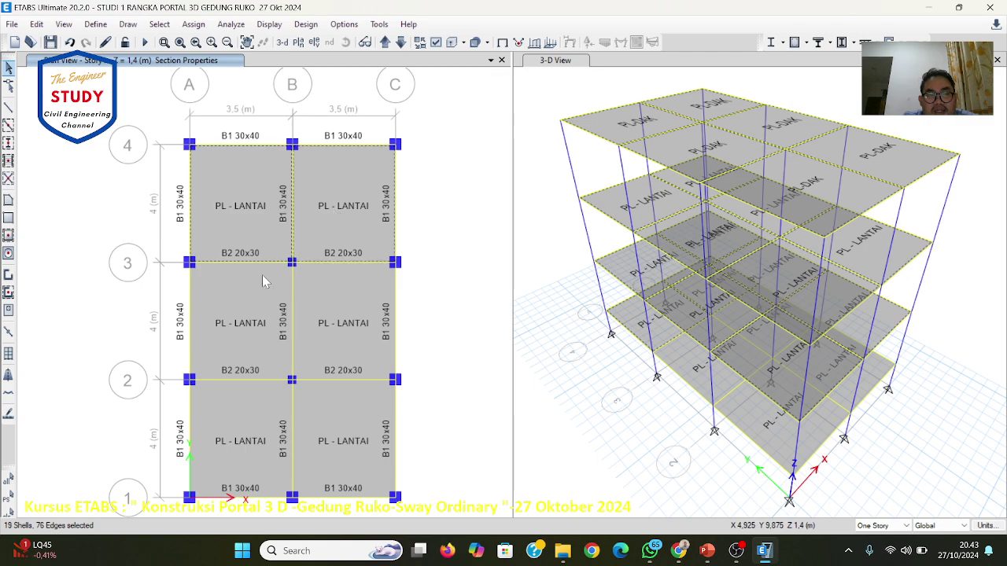
Step: Add the four slab panels between grids 1 and 3 on Story1 to the current slab selection
{"action": "left_click", "coordinate": [266, 297]}
{"action": "left_click", "coordinate": [332, 324]}
{"action": "left_click", "coordinate": [245, 401]}
{"action": "left_click", "coordinate": [332, 409]}
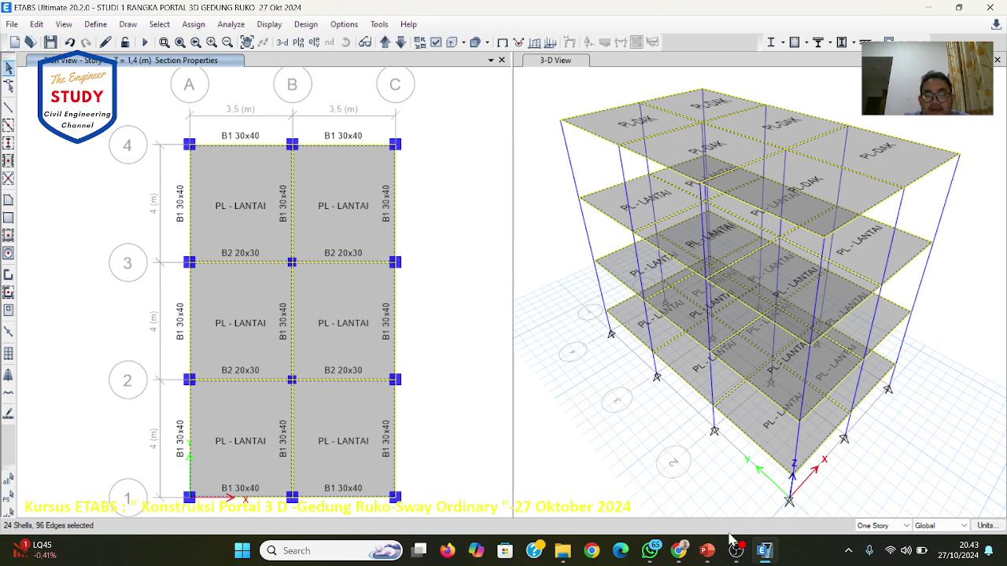
Step: Divide the selected floor and roof slabs into 3 by 3 areas with Divide Shells
{"action": "left_click", "coordinate": [717, 555]}
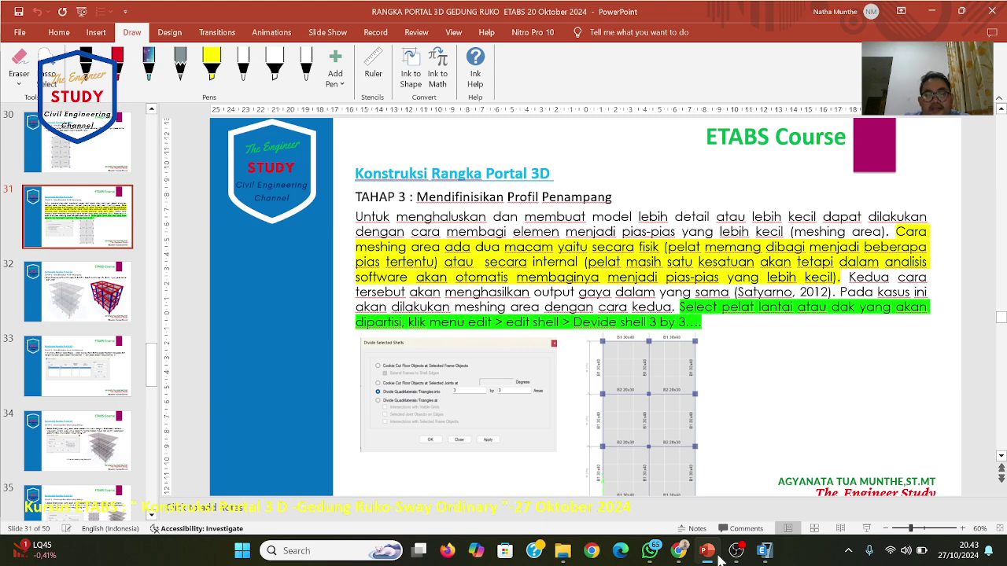
{"action": "left_click", "coordinate": [716, 554]}
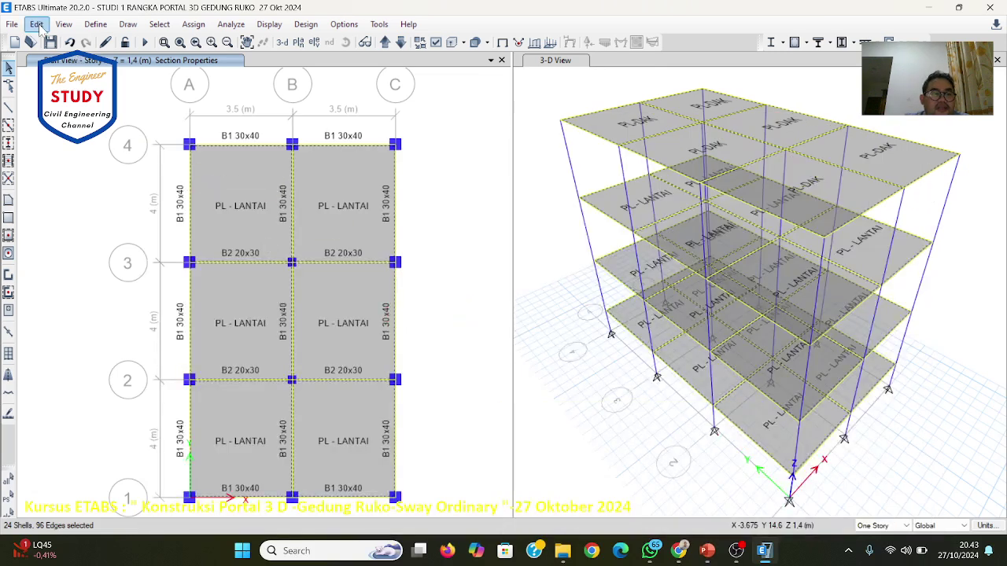
{"action": "left_click", "coordinate": [37, 24]}
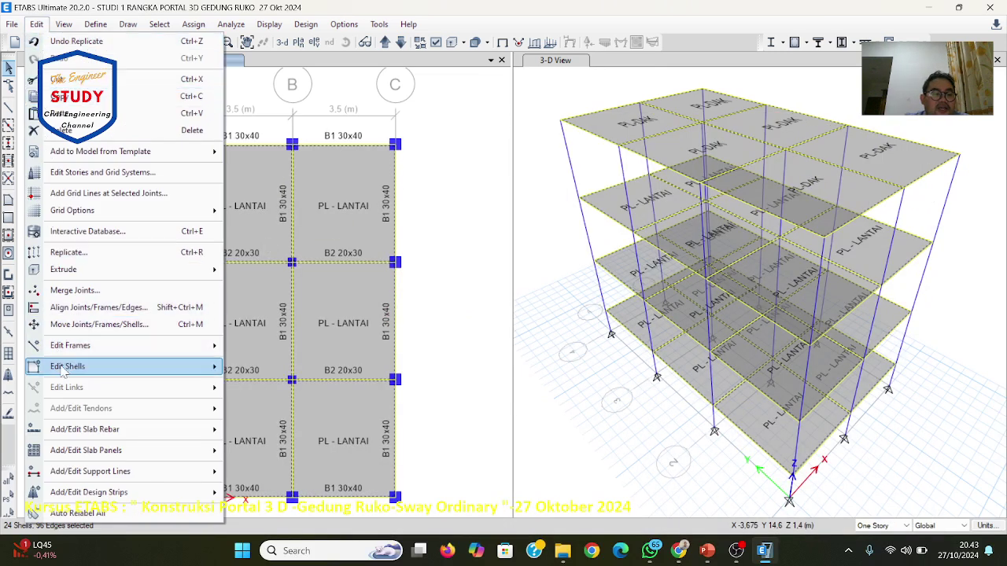
{"action": "mouse_move", "coordinate": [65, 367]}
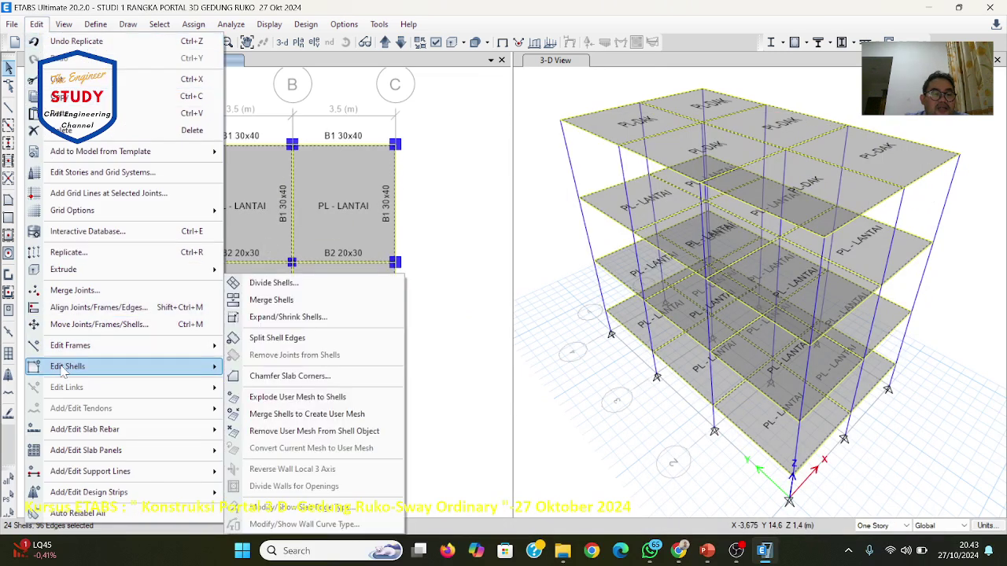
{"action": "left_click", "coordinate": [271, 285]}
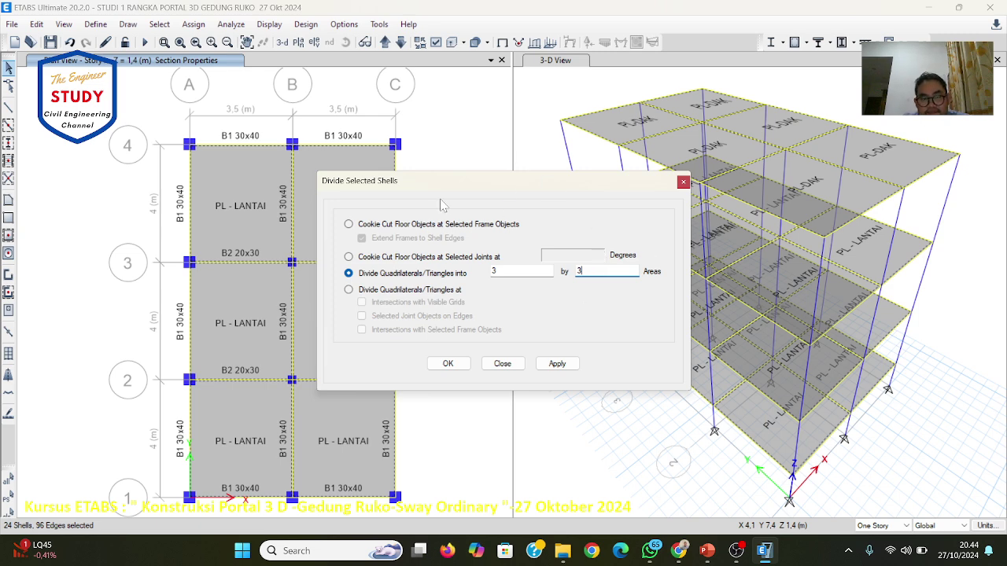
{"action": "left_click", "coordinate": [560, 366]}
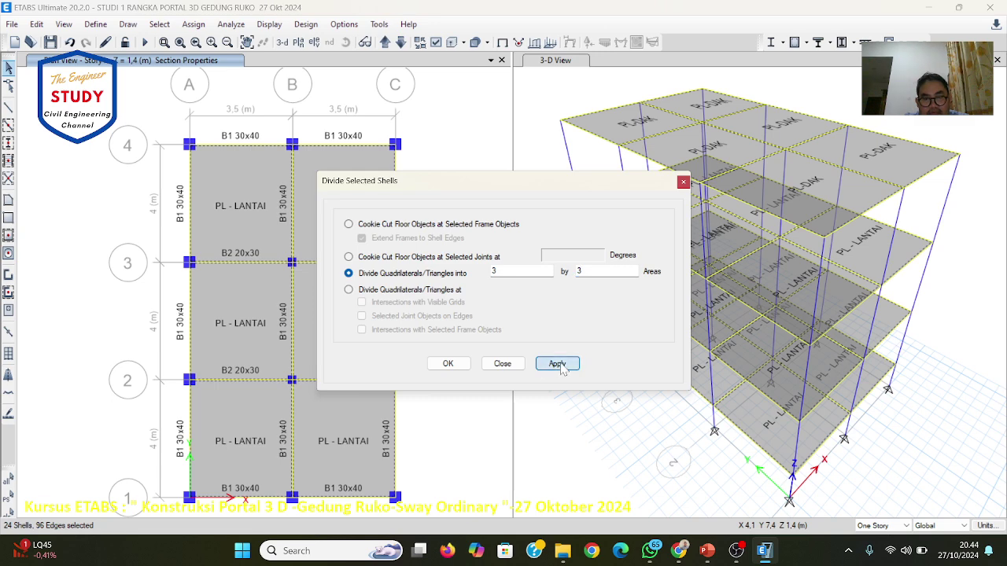
{"action": "left_click", "coordinate": [453, 364]}
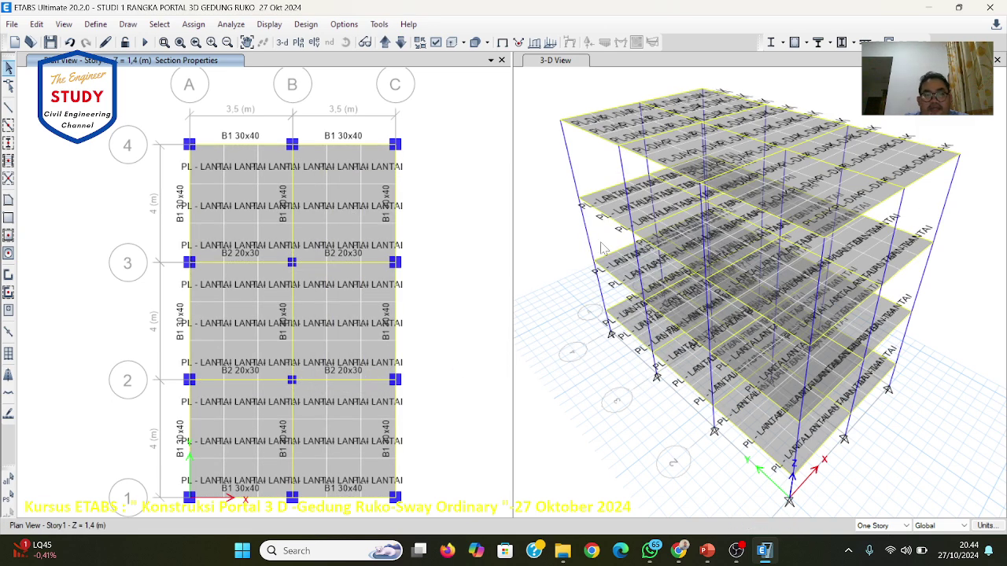
Step: Turn off the shell section names in the Story1 plan view, keeping the frame section names on
{"action": "left_click", "coordinate": [436, 43]}
{"action": "left_click", "coordinate": [432, 71]}
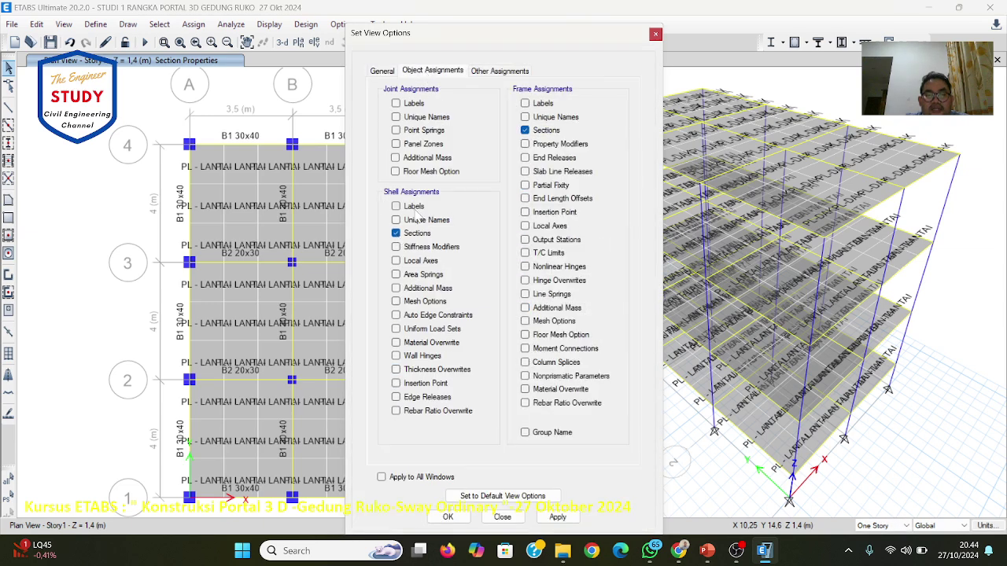
{"action": "left_click", "coordinate": [557, 516]}
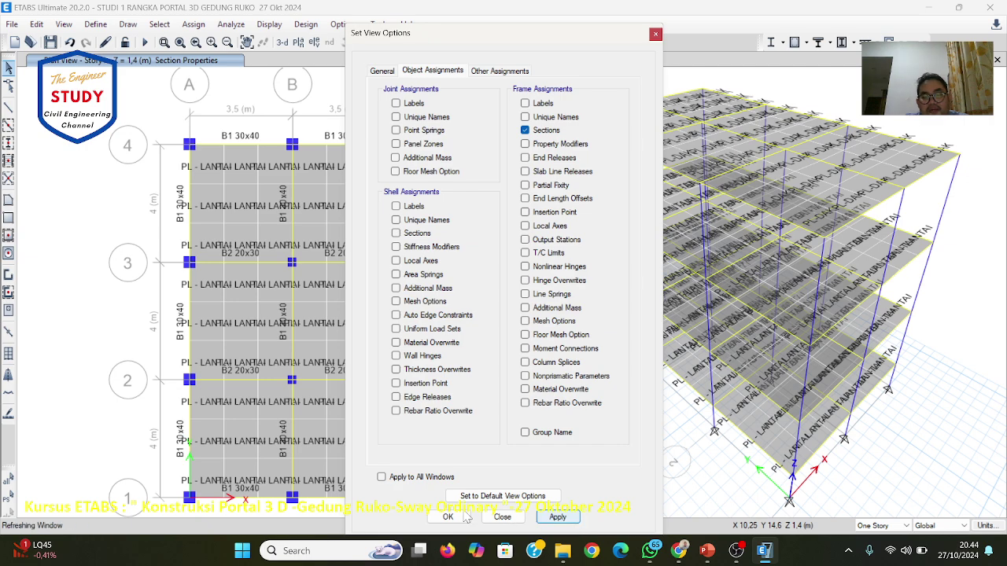
{"action": "left_click", "coordinate": [448, 517]}
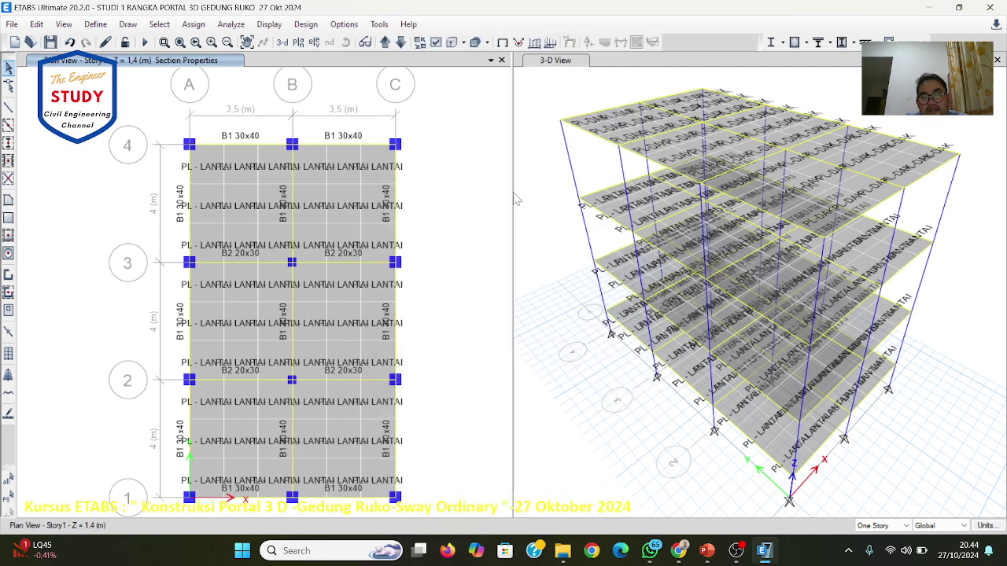
Step: Turn off the shell section names in the 3-D view
{"action": "left_click", "coordinate": [598, 61]}
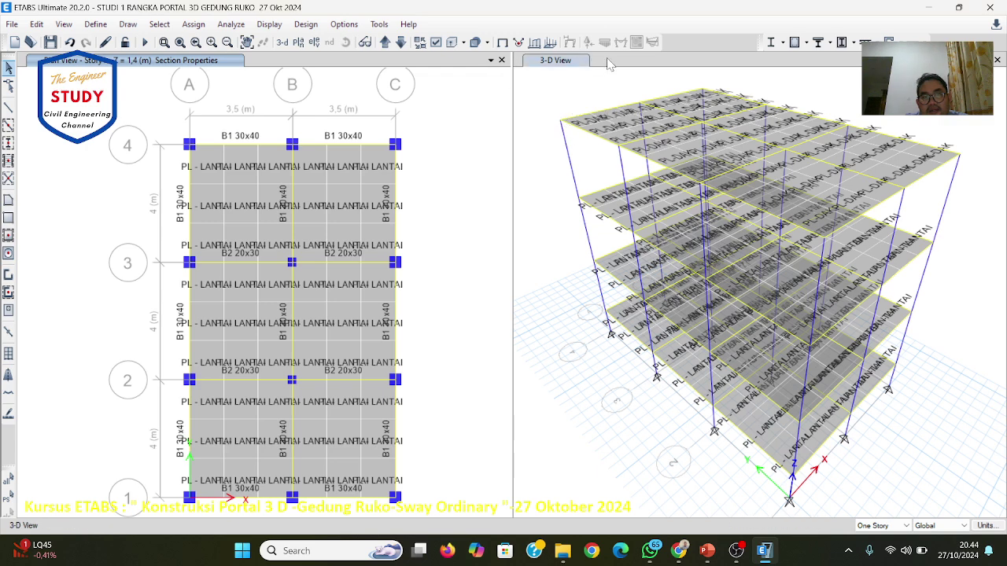
{"action": "left_click", "coordinate": [420, 43]}
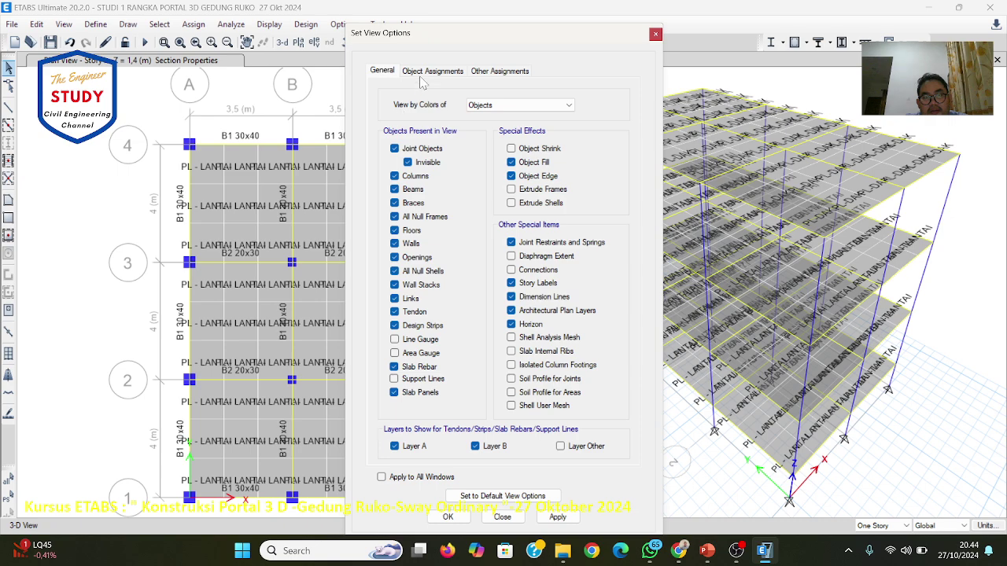
{"action": "left_click", "coordinate": [429, 72]}
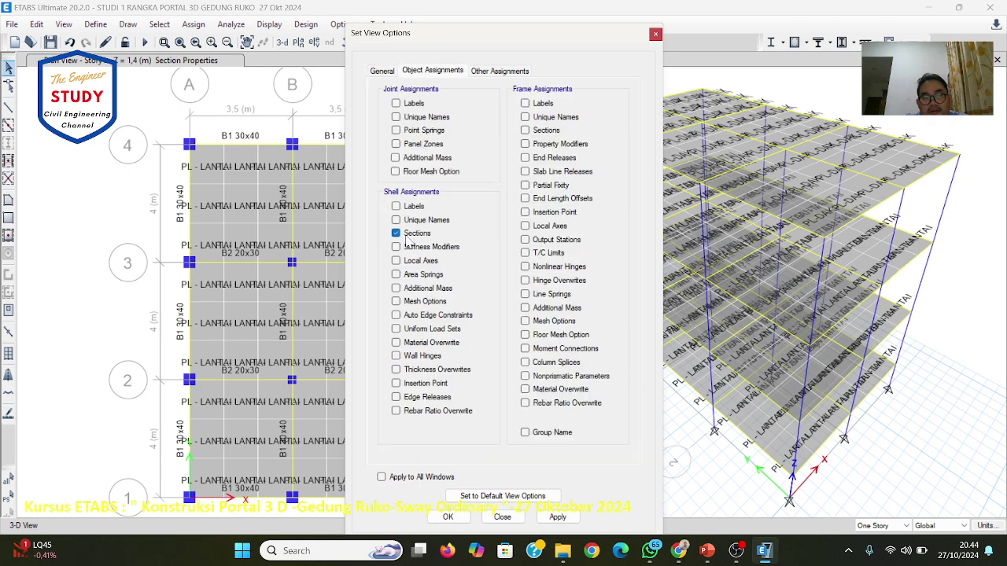
{"action": "left_click", "coordinate": [407, 242]}
{"action": "left_click", "coordinate": [557, 517]}
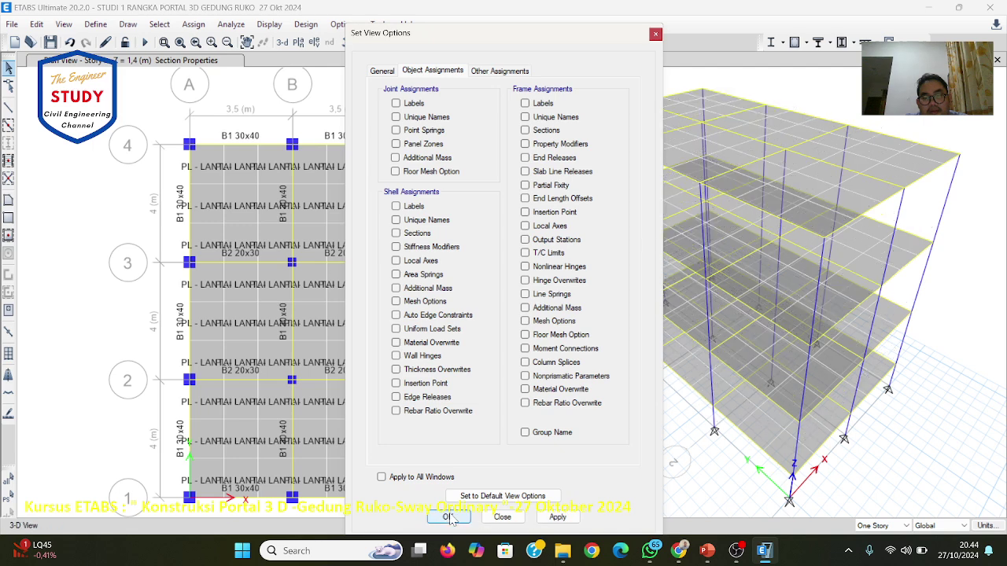
{"action": "left_click", "coordinate": [448, 517]}
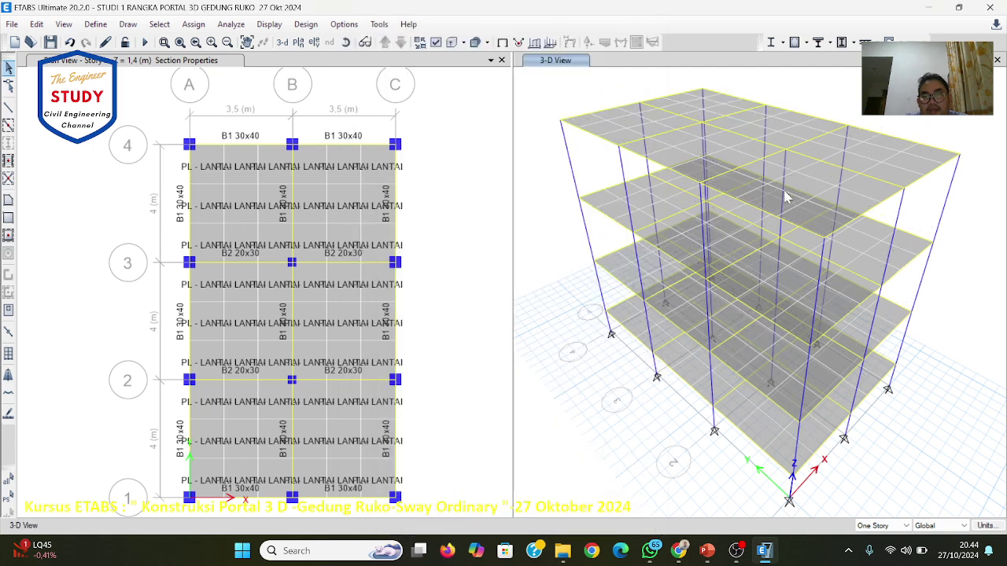
Step: Reapply the Story1 plan view's display options with shell section names off and refresh the view
{"action": "left_click", "coordinate": [439, 138]}
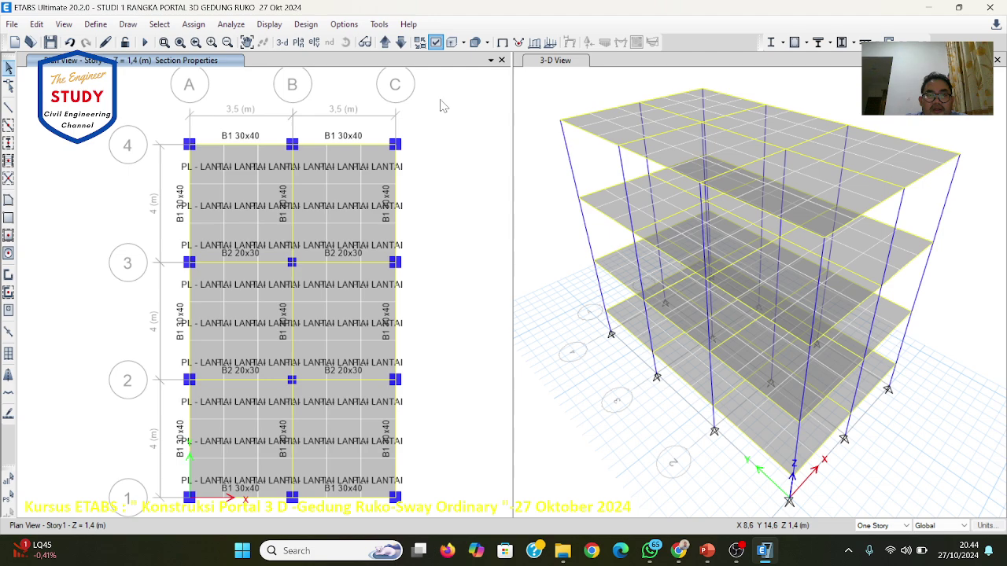
{"action": "key", "text": "ctrl+w"}
{"action": "left_click", "coordinate": [432, 70]}
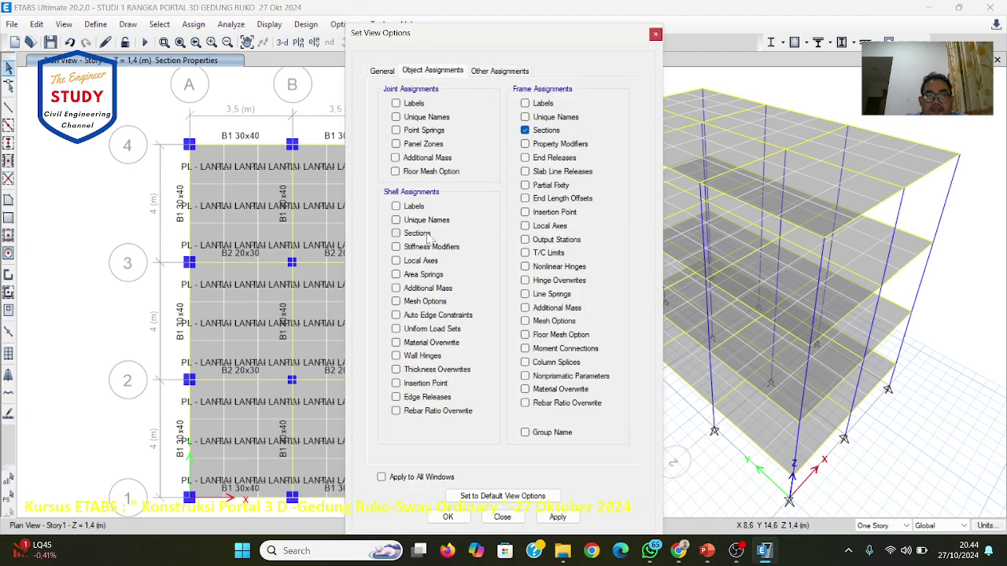
{"action": "left_click", "coordinate": [448, 517]}
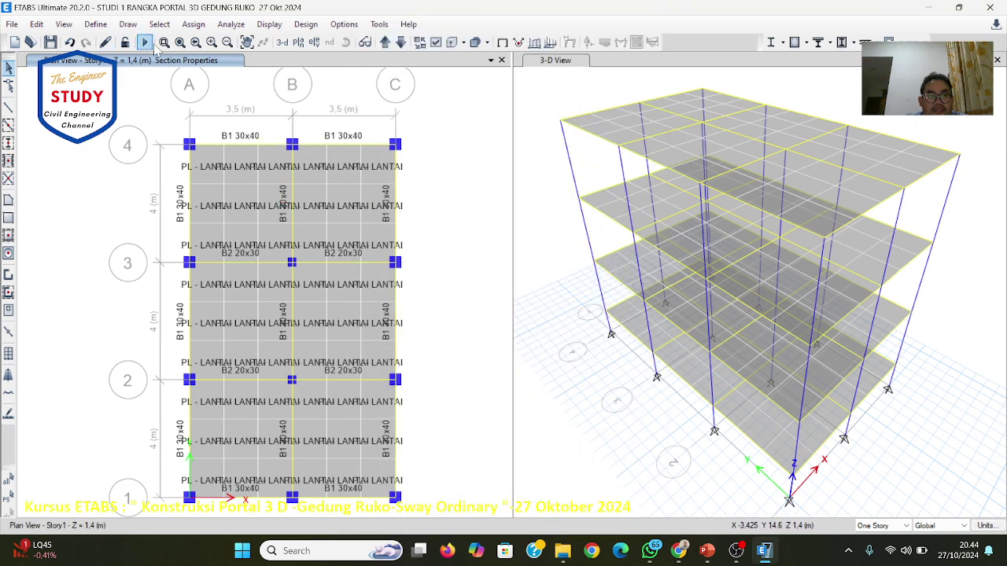
{"action": "left_click", "coordinate": [396, 201]}
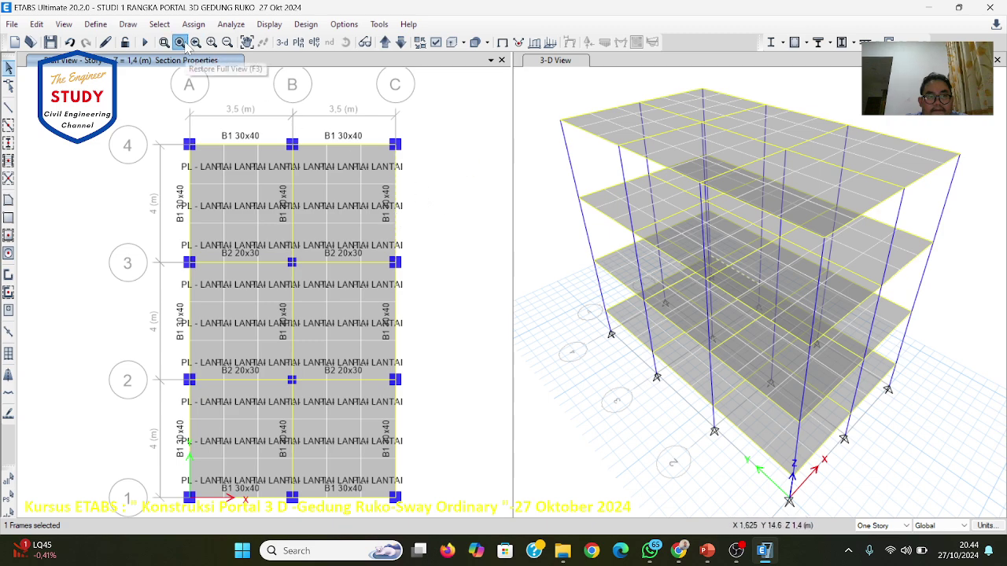
{"action": "left_click", "coordinate": [501, 42]}
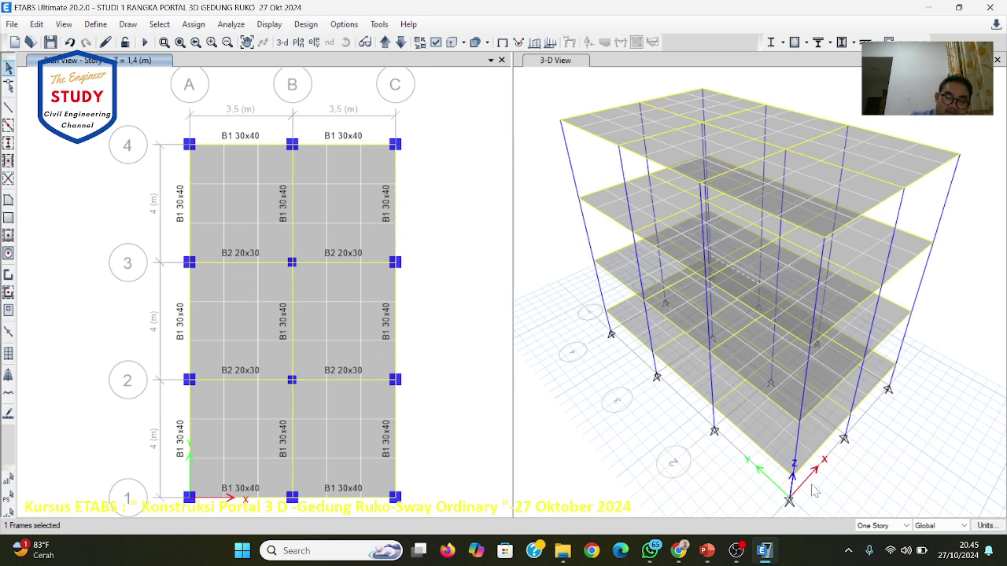
Step: Switch to WhatsApp and check the participant's chat for new model images, returning to ETABS
{"action": "left_click", "coordinate": [767, 551]}
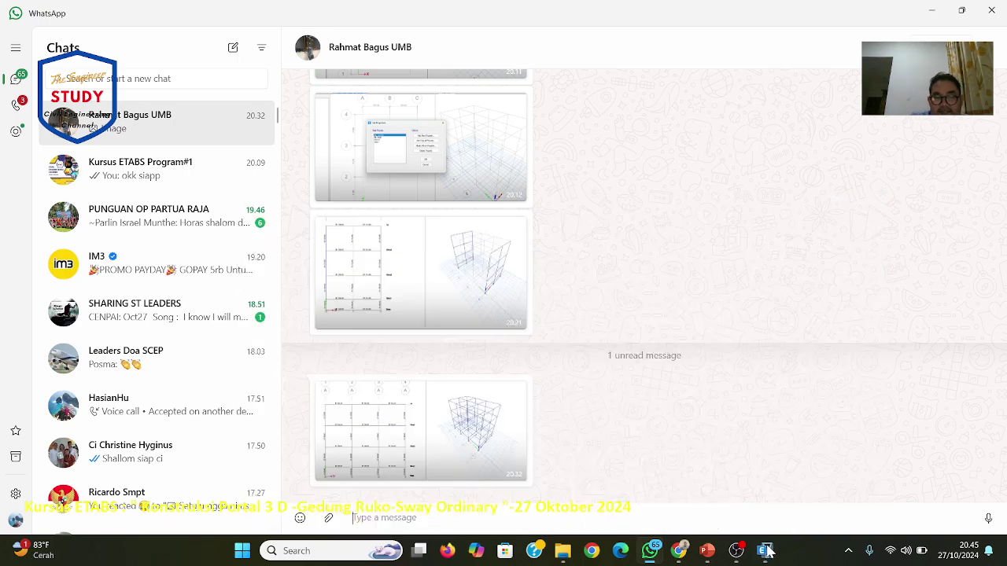
{"action": "left_click", "coordinate": [766, 551]}
{"action": "left_click", "coordinate": [708, 551]}
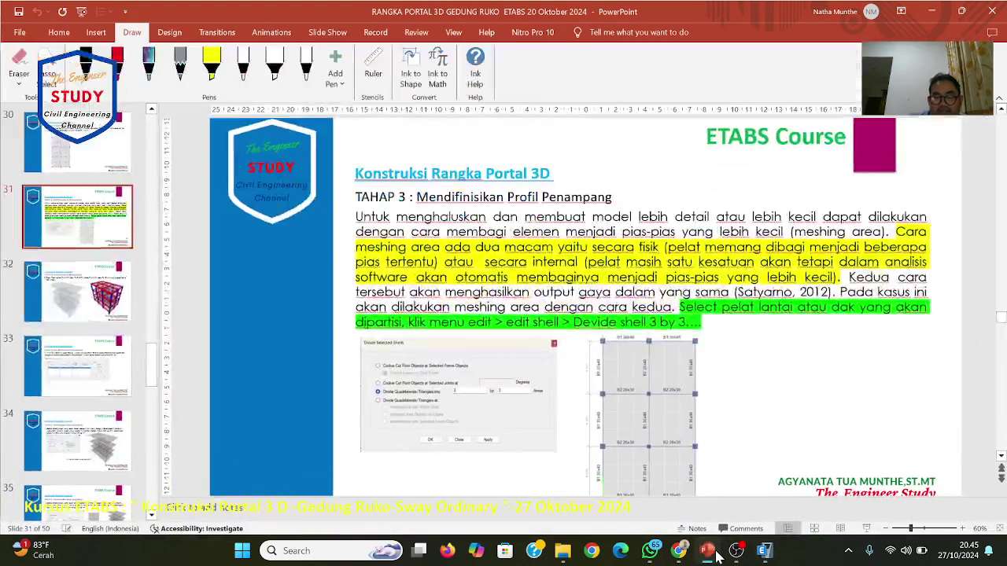
{"action": "left_click", "coordinate": [707, 552]}
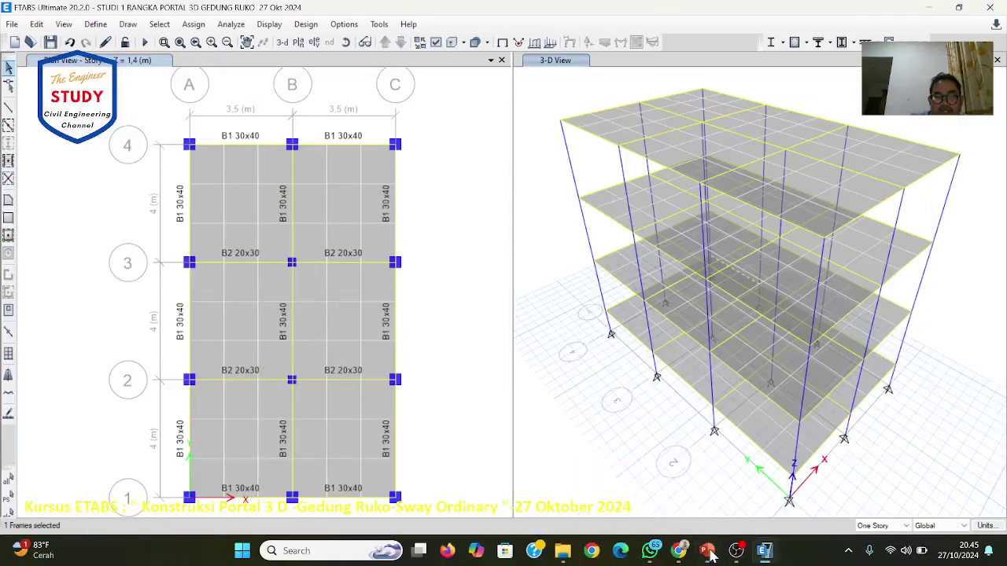
{"action": "left_click", "coordinate": [767, 550]}
{"action": "left_click", "coordinate": [677, 550]}
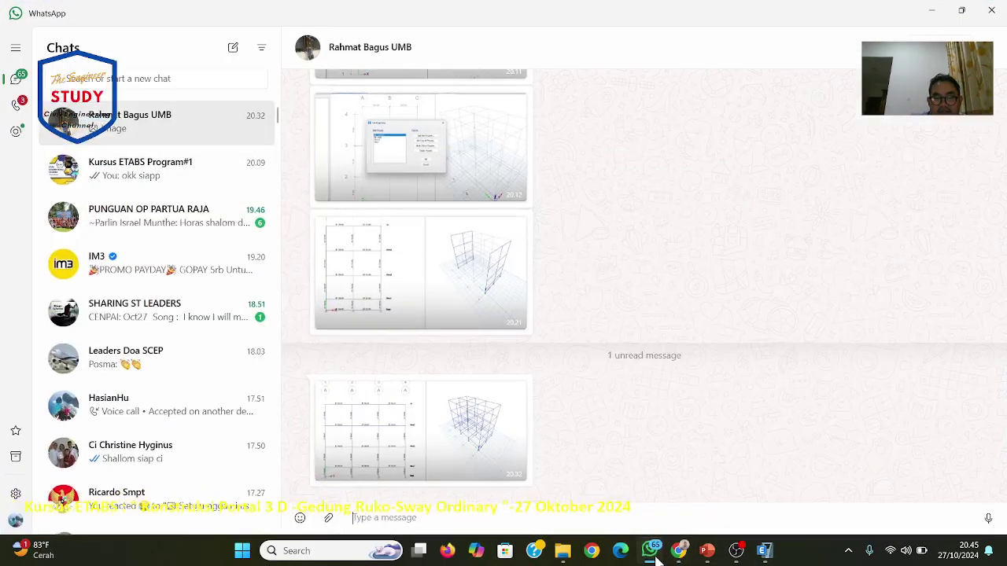
{"action": "left_click", "coordinate": [651, 552]}
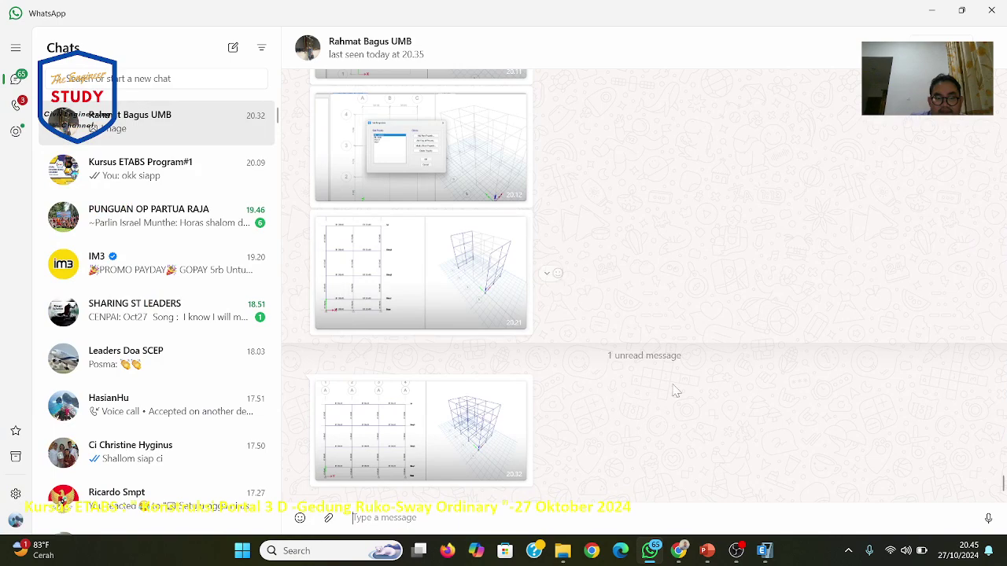
{"action": "left_click", "coordinate": [764, 551]}
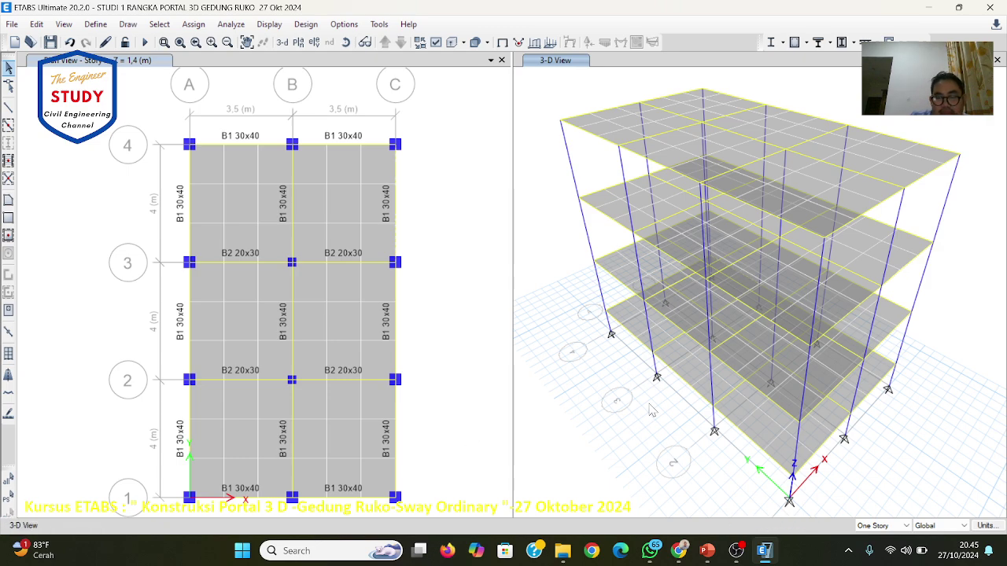
Step: Open the participant's newest model image in WhatsApp to examine the divided slabs, then return to ETABS
{"action": "left_click", "coordinate": [650, 551]}
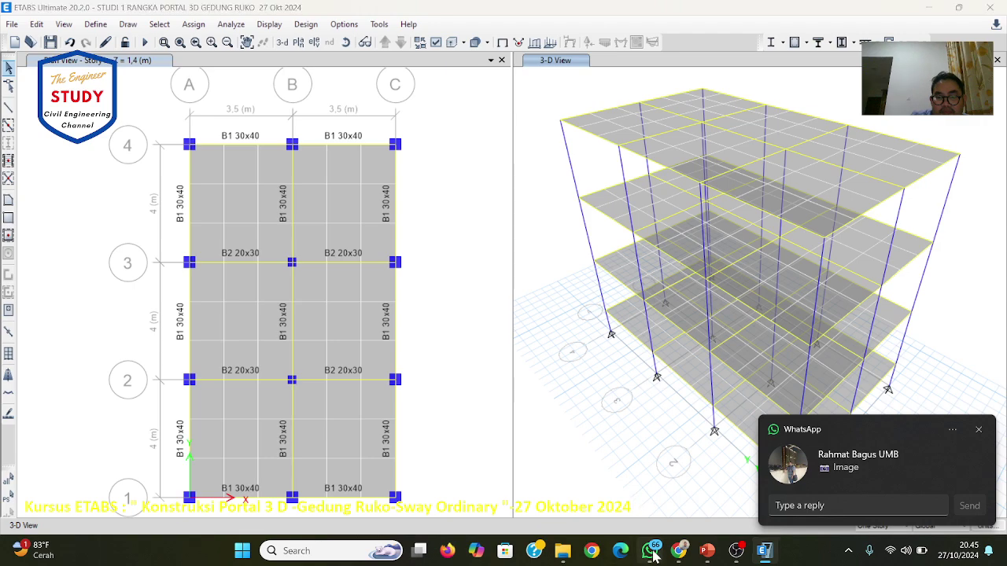
{"action": "left_click", "coordinate": [417, 449]}
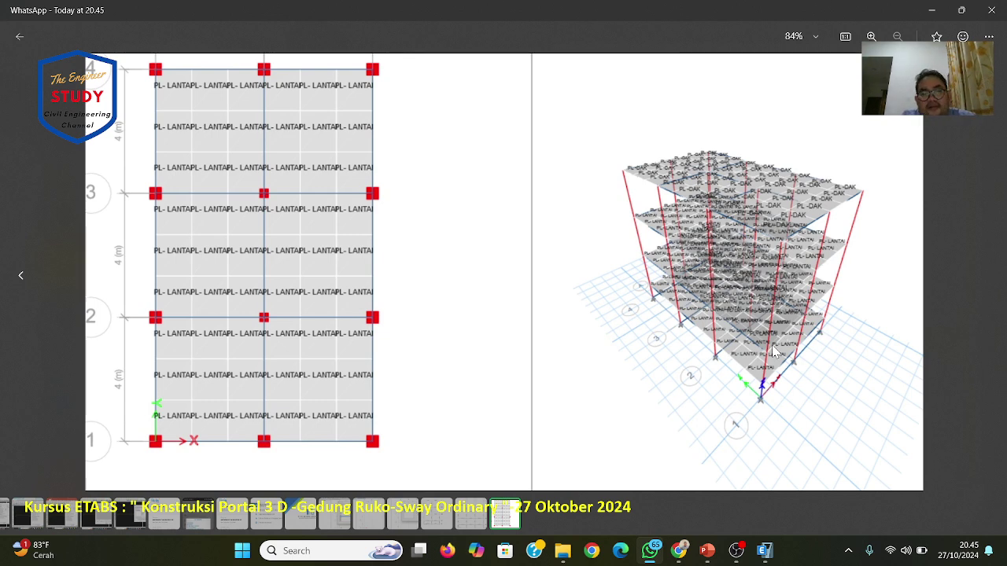
{"action": "key", "text": "Escape"}
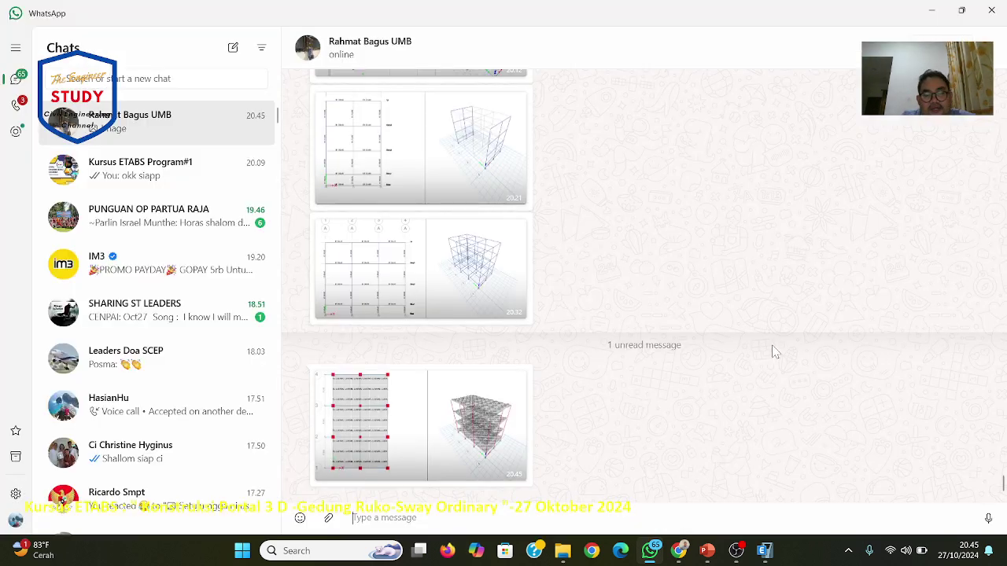
{"action": "left_click", "coordinate": [763, 553]}
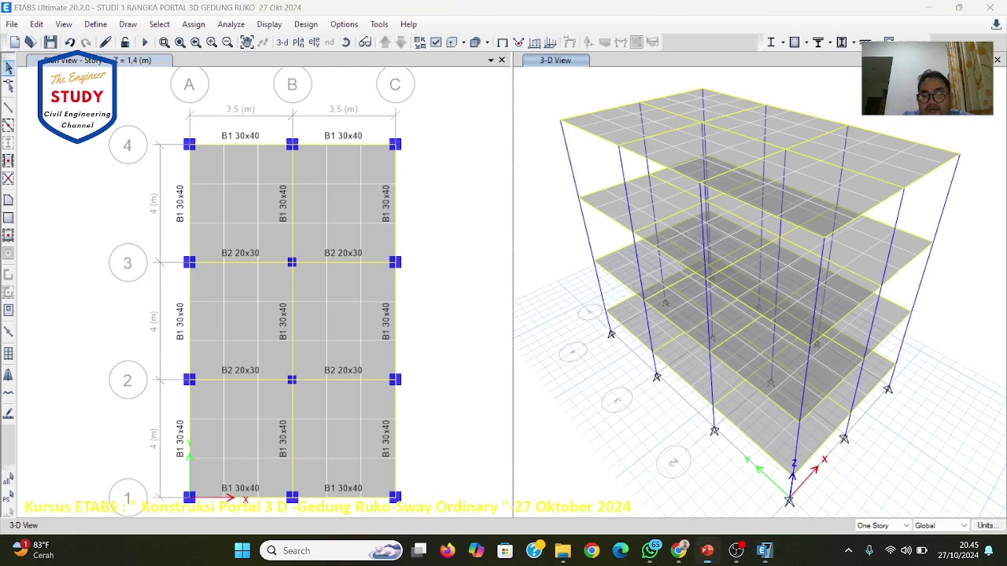
Step: Switch to PowerPoint, review slides 32 and 33 on the slabs and load patterns, and open slide 5 with the loading and material data
{"action": "left_click", "coordinate": [707, 550]}
{"action": "scroll", "coordinate": [696, 401], "scroll_direction": "down", "scroll_amount": 5}
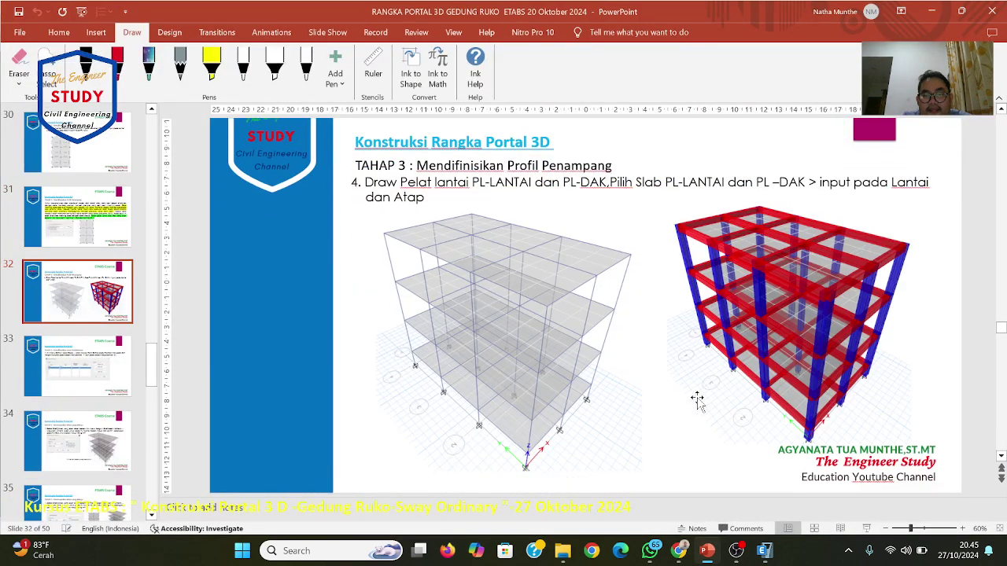
{"action": "scroll", "coordinate": [697, 401], "scroll_direction": "up", "scroll_amount": 1}
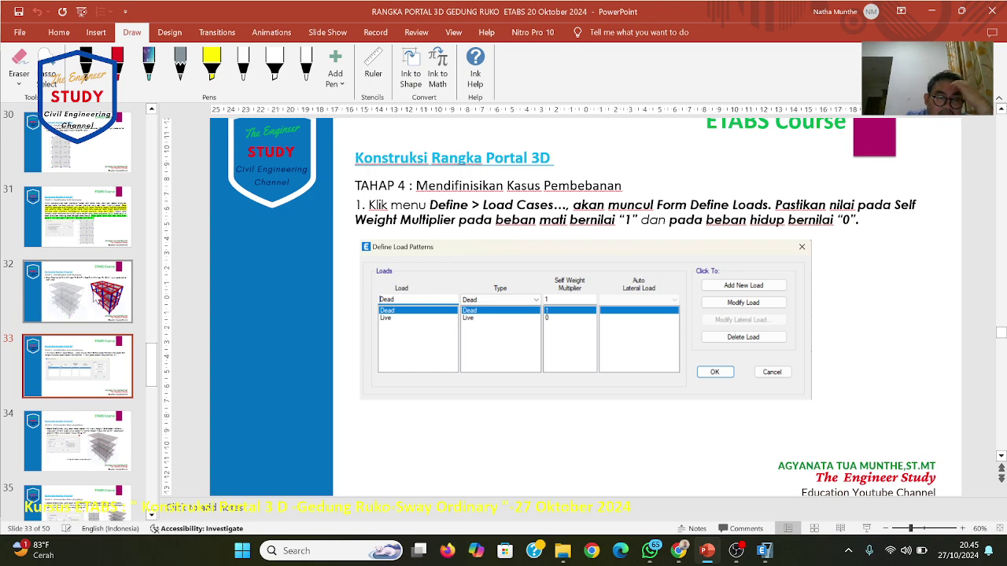
{"action": "scroll", "coordinate": [114, 291], "scroll_direction": "up", "scroll_amount": 15}
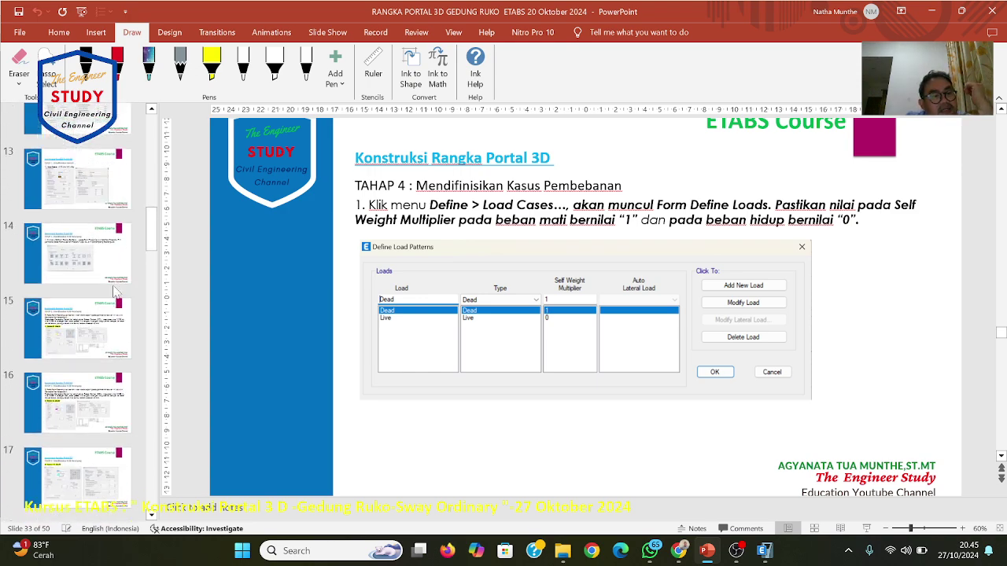
{"action": "scroll", "coordinate": [114, 291], "scroll_direction": "up", "scroll_amount": 10}
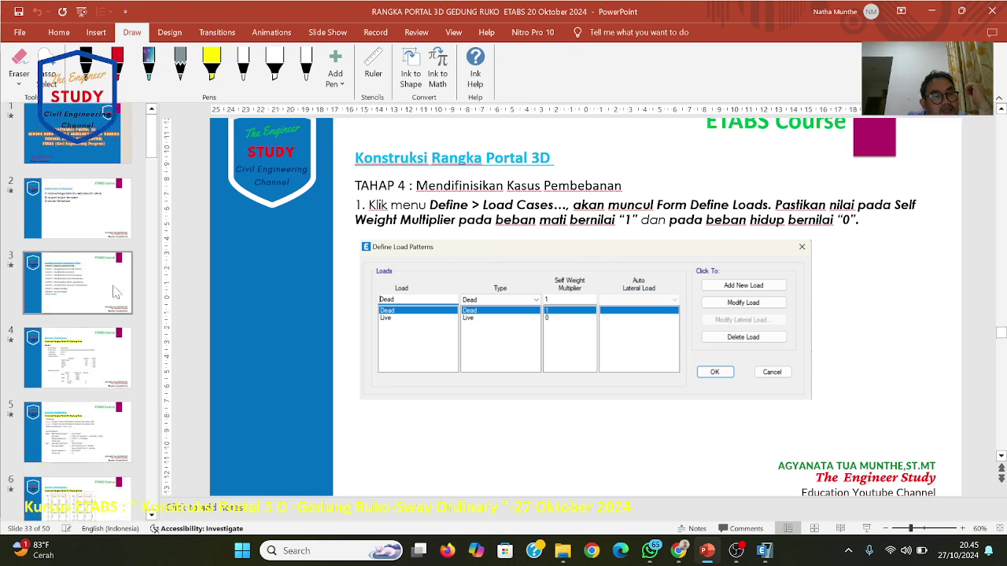
{"action": "scroll", "coordinate": [114, 291], "scroll_direction": "down", "scroll_amount": 3}
{"action": "left_click", "coordinate": [114, 291]}
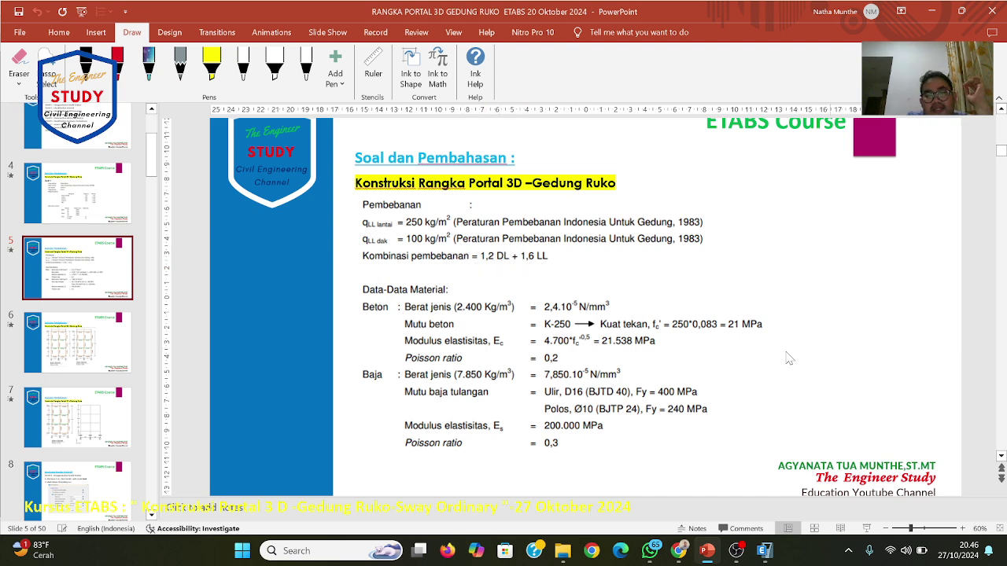
Step: Review the course slides from the loading and material data on slide 5 through the load pattern definition on slide 33
{"action": "scroll", "coordinate": [604, 356], "scroll_direction": "down", "scroll_amount": 2}
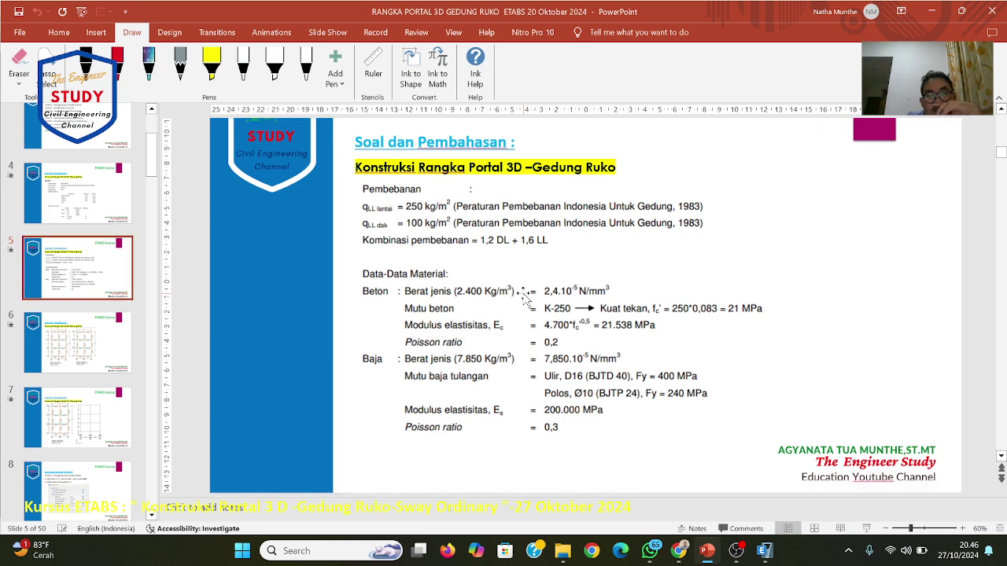
{"action": "scroll", "coordinate": [523, 294], "scroll_direction": "up", "scroll_amount": 2}
{"action": "scroll", "coordinate": [523, 295], "scroll_direction": "up", "scroll_amount": 3}
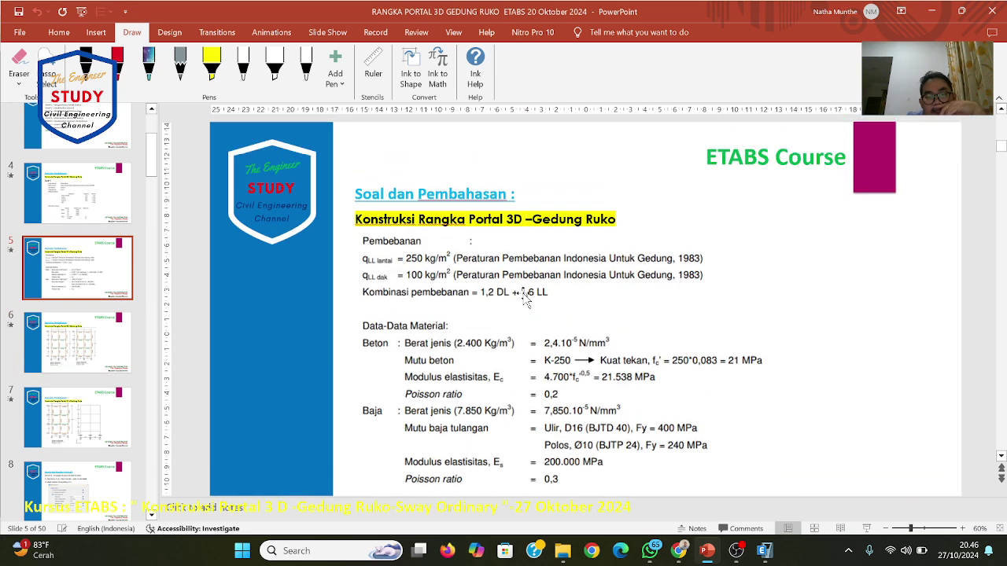
{"action": "scroll", "coordinate": [523, 295], "scroll_direction": "down", "scroll_amount": 3}
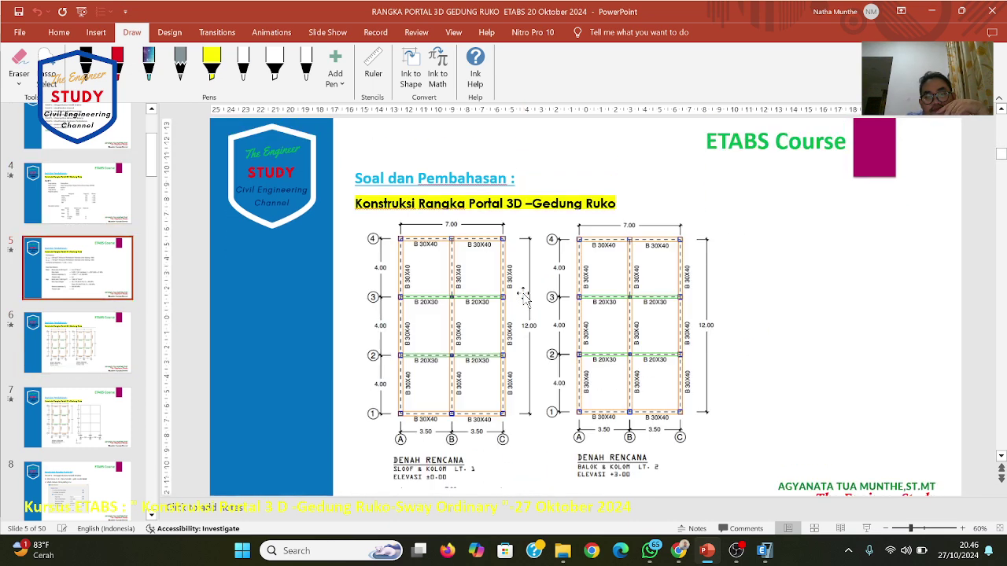
{"action": "scroll", "coordinate": [523, 295], "scroll_direction": "down", "scroll_amount": 7}
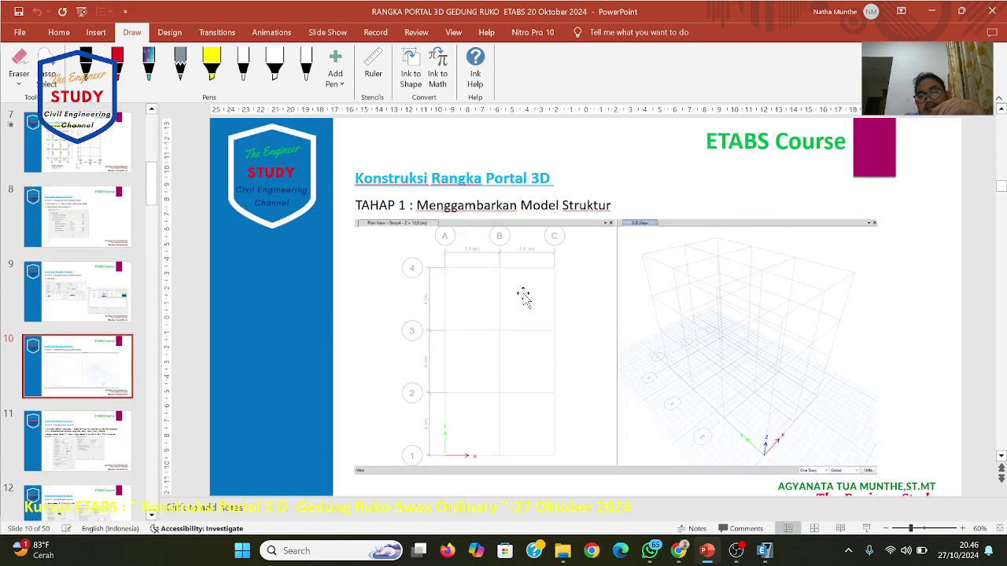
{"action": "scroll", "coordinate": [523, 295], "scroll_direction": "down", "scroll_amount": 5}
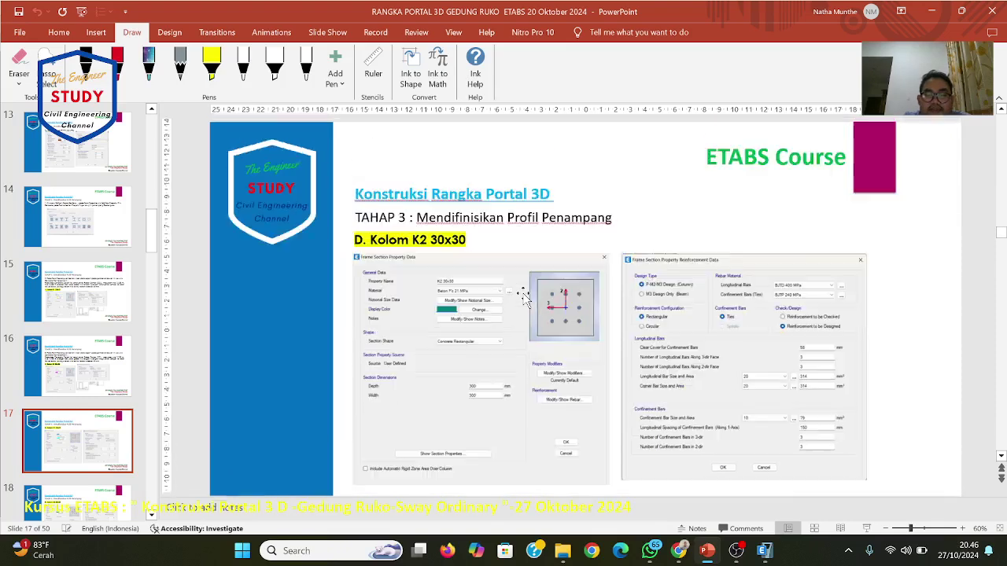
{"action": "scroll", "coordinate": [523, 295], "scroll_direction": "down", "scroll_amount": 3}
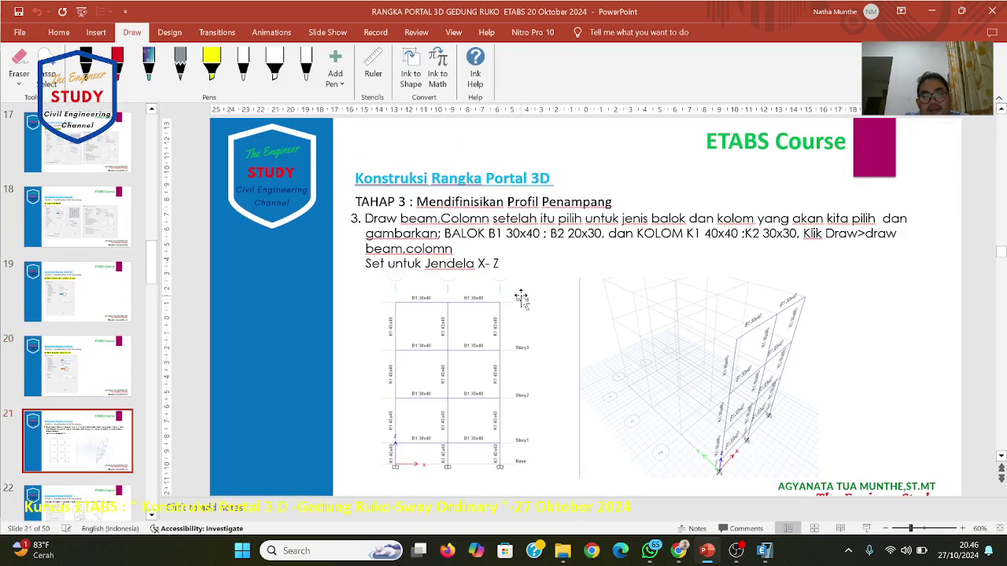
{"action": "scroll", "coordinate": [521, 297], "scroll_direction": "down", "scroll_amount": 4}
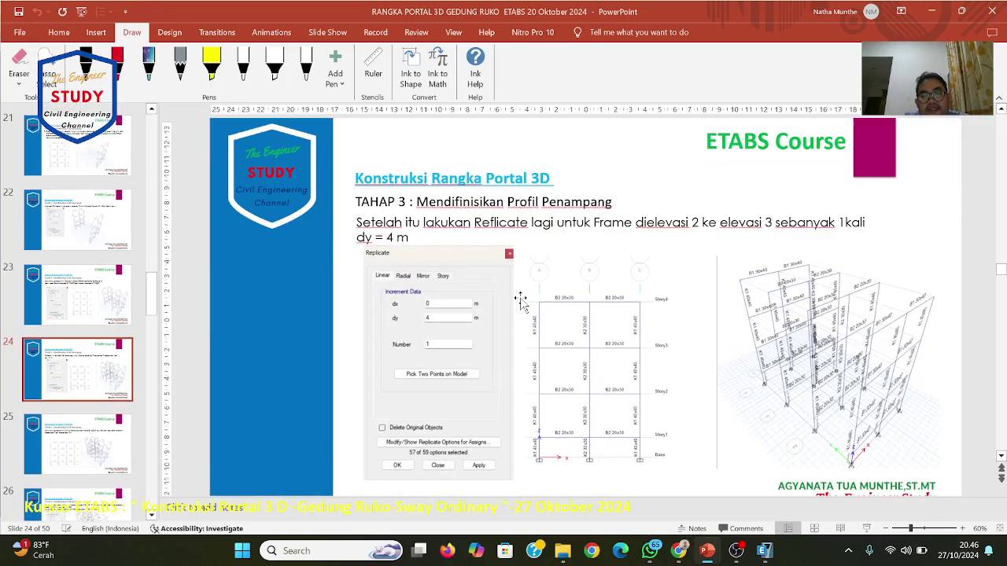
{"action": "scroll", "coordinate": [520, 299], "scroll_direction": "down", "scroll_amount": 2}
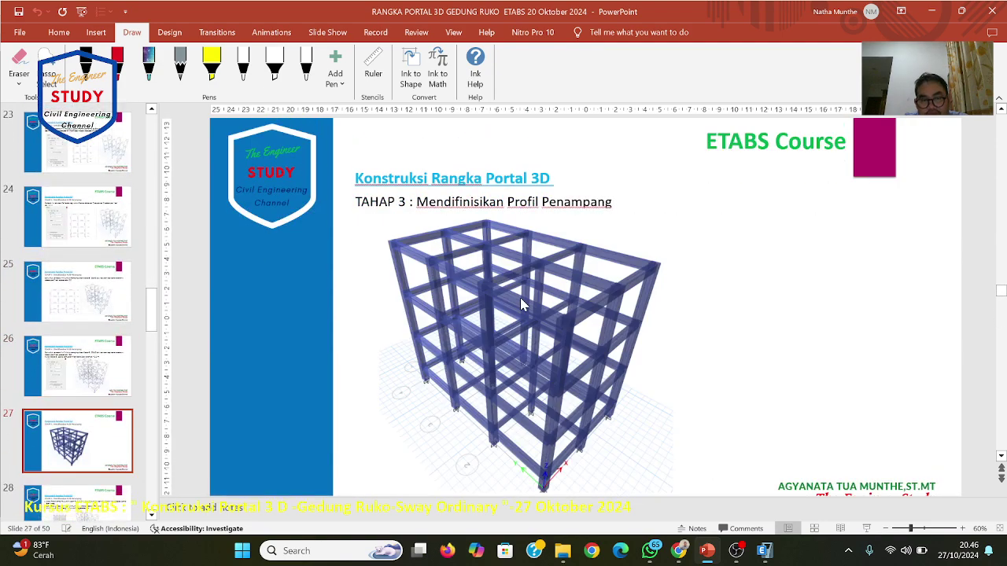
{"action": "scroll", "coordinate": [519, 299], "scroll_direction": "down", "scroll_amount": 3}
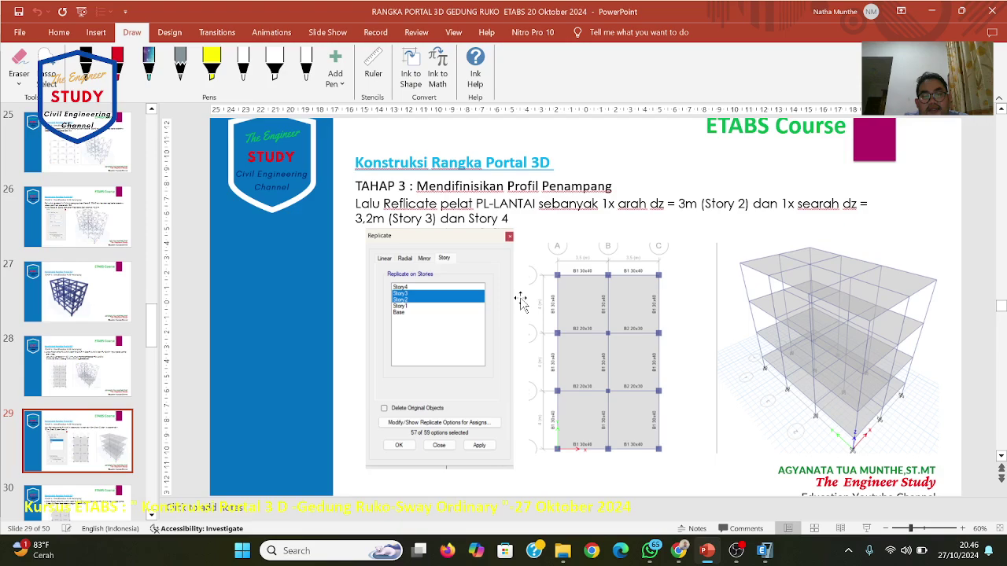
{"action": "scroll", "coordinate": [520, 299], "scroll_direction": "down", "scroll_amount": 3}
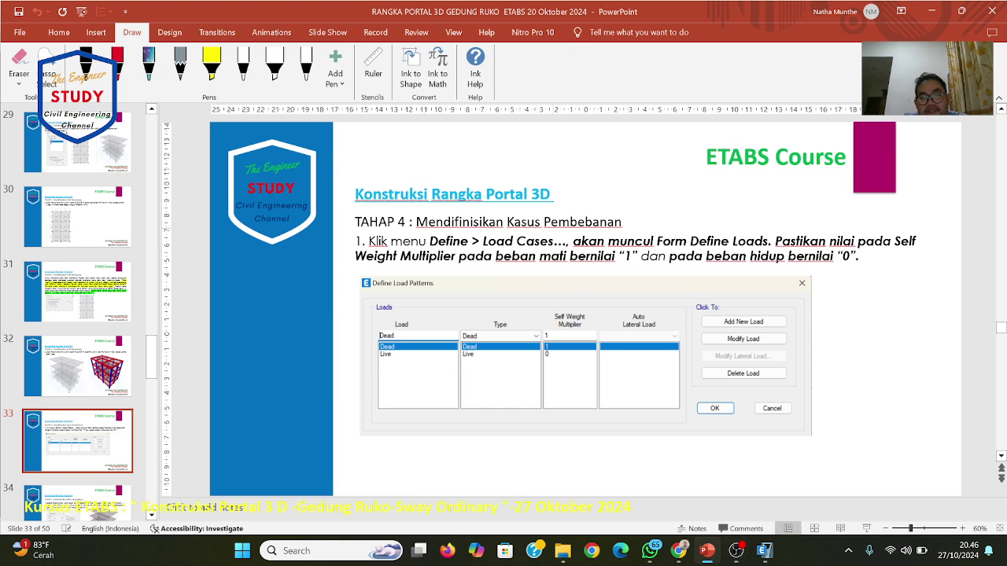
Step: Switch to ETABS and check the types and self-weight multipliers of the Dead and Live load patterns
{"action": "left_click", "coordinate": [763, 551]}
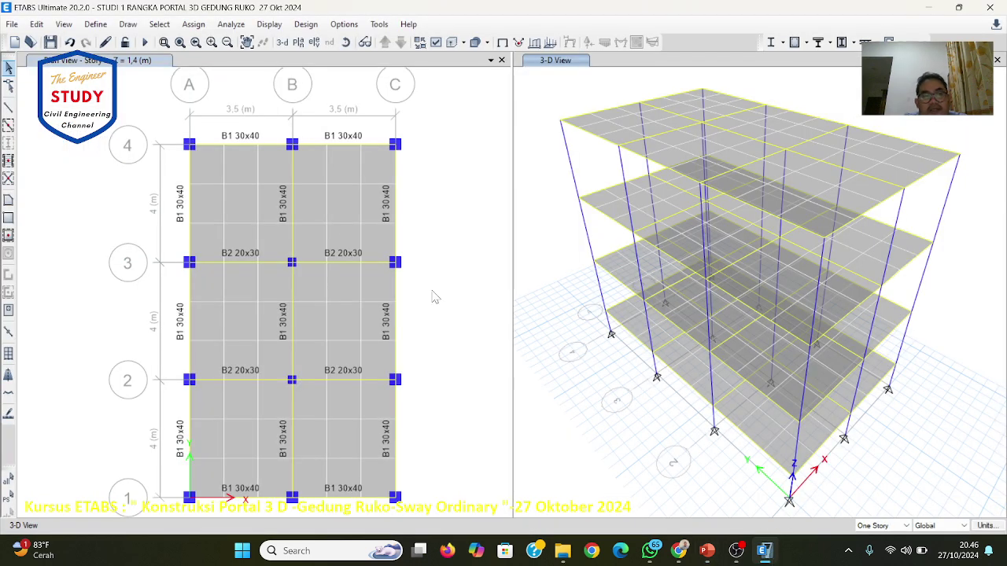
{"action": "left_click", "coordinate": [95, 24]}
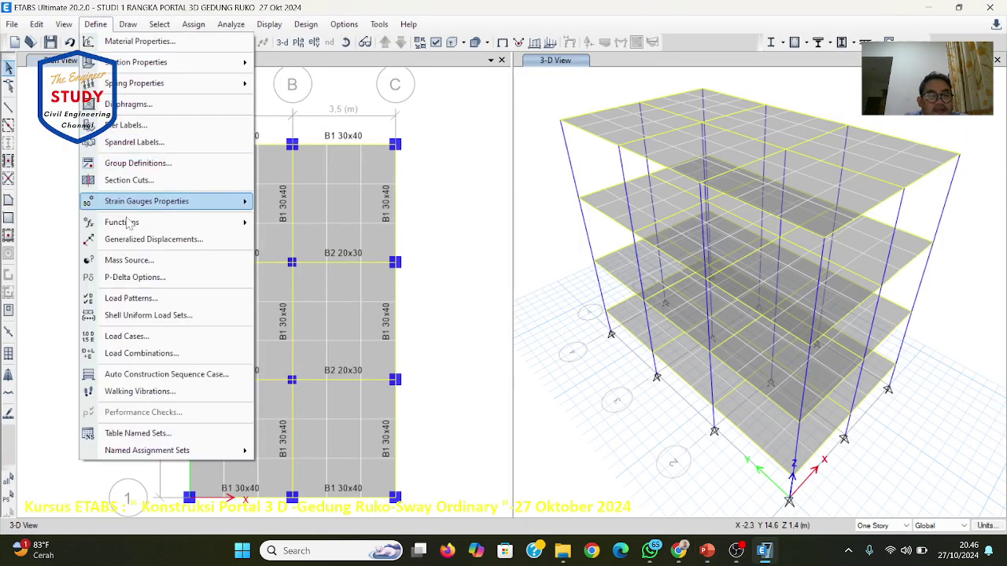
{"action": "left_click", "coordinate": [130, 298]}
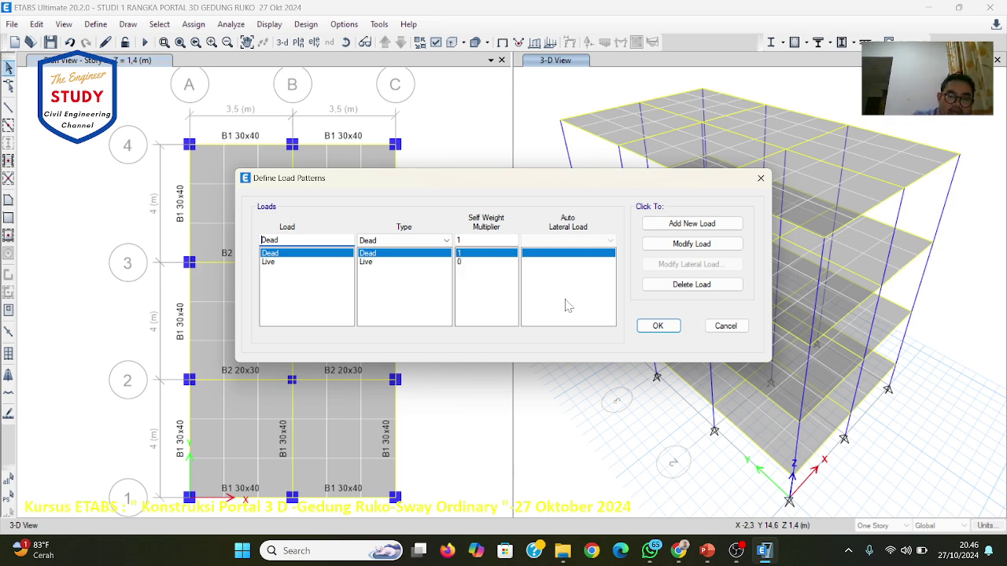
{"action": "left_click", "coordinate": [658, 325]}
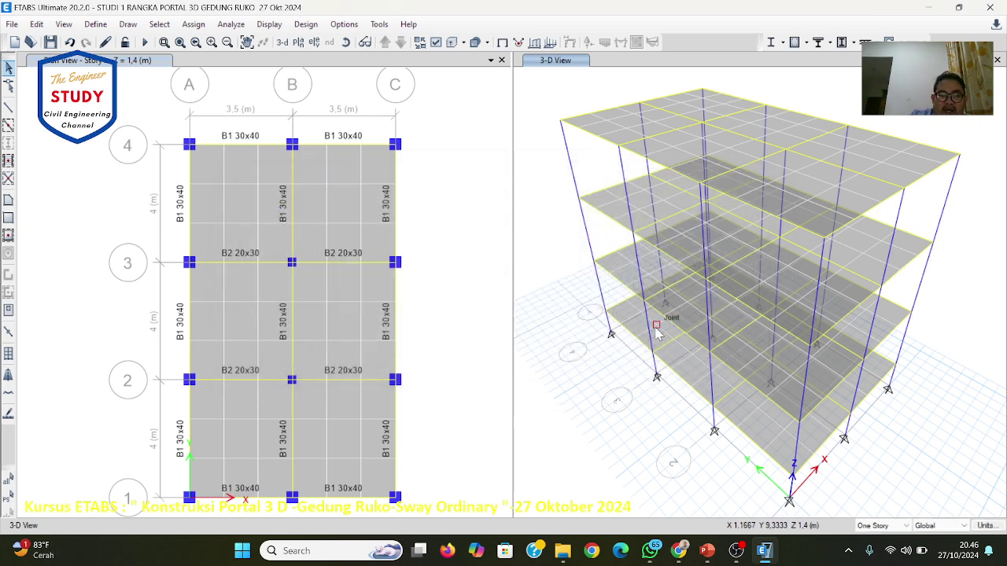
{"action": "left_click", "coordinate": [96, 25]}
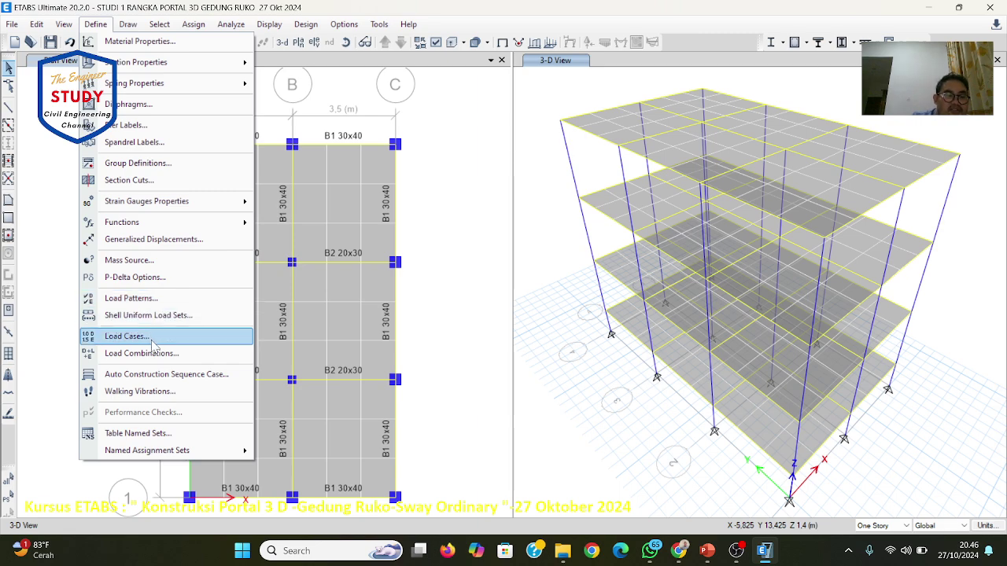
{"action": "left_click", "coordinate": [155, 316]}
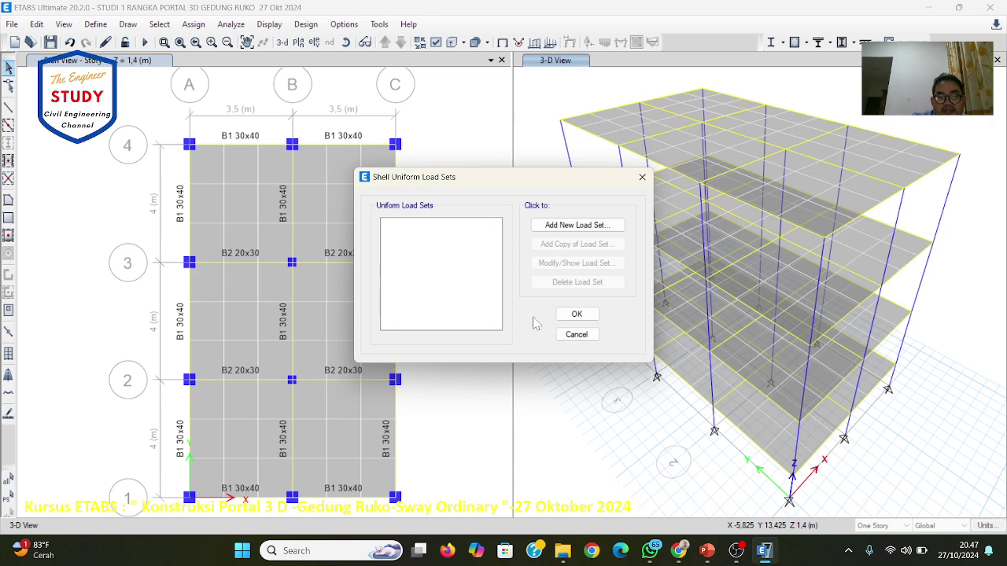
{"action": "left_click", "coordinate": [592, 224]}
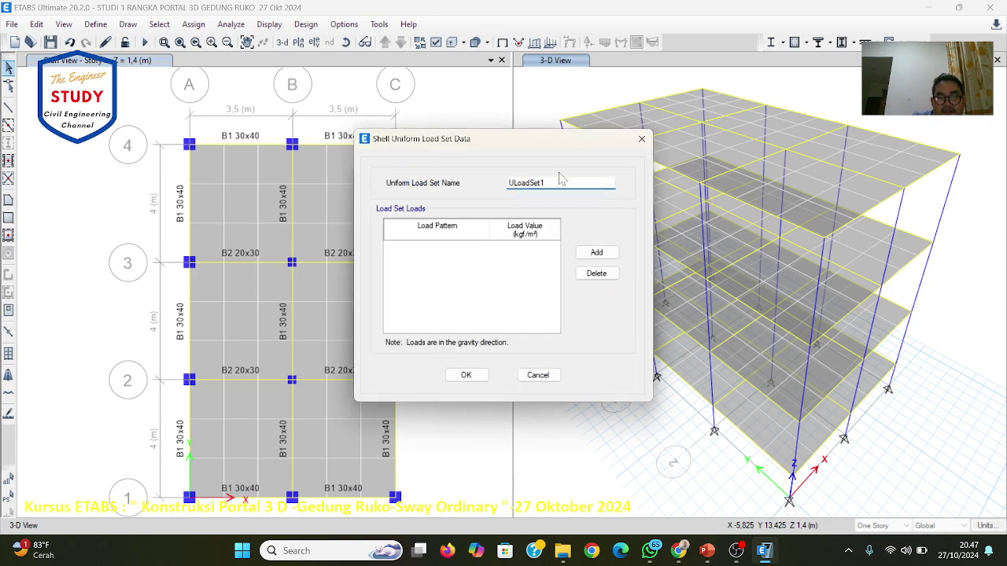
{"action": "left_click", "coordinate": [539, 376]}
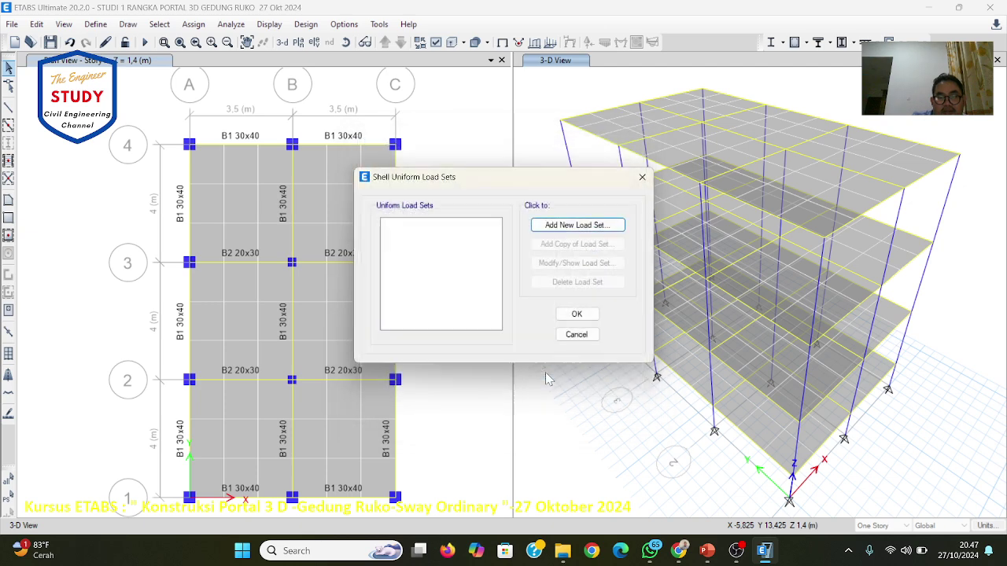
{"action": "left_click", "coordinate": [575, 334]}
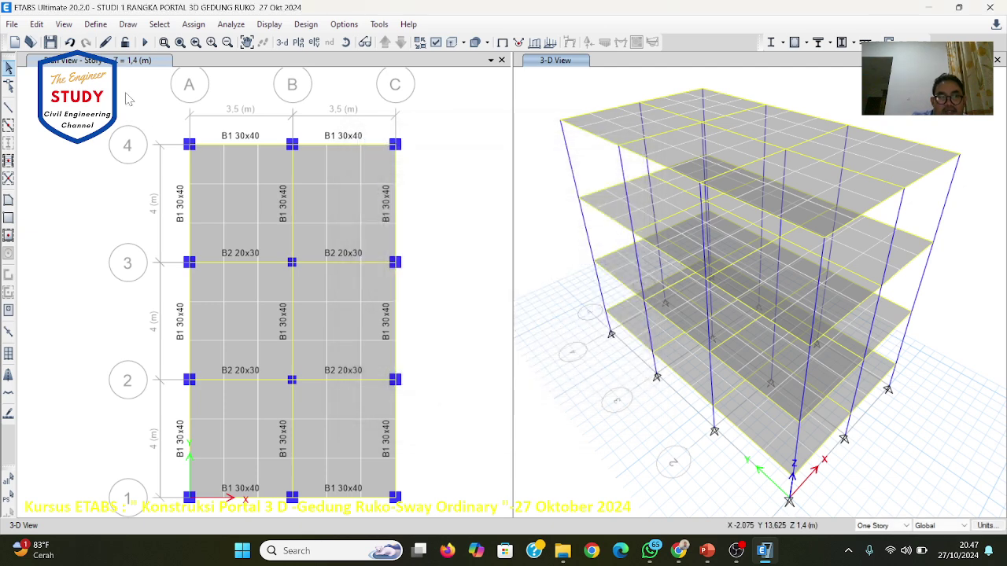
Step: Check the load case data of the Dead and Live cases, including their applied load patterns and scale factors
{"action": "left_click", "coordinate": [95, 24]}
{"action": "left_click", "coordinate": [116, 338]}
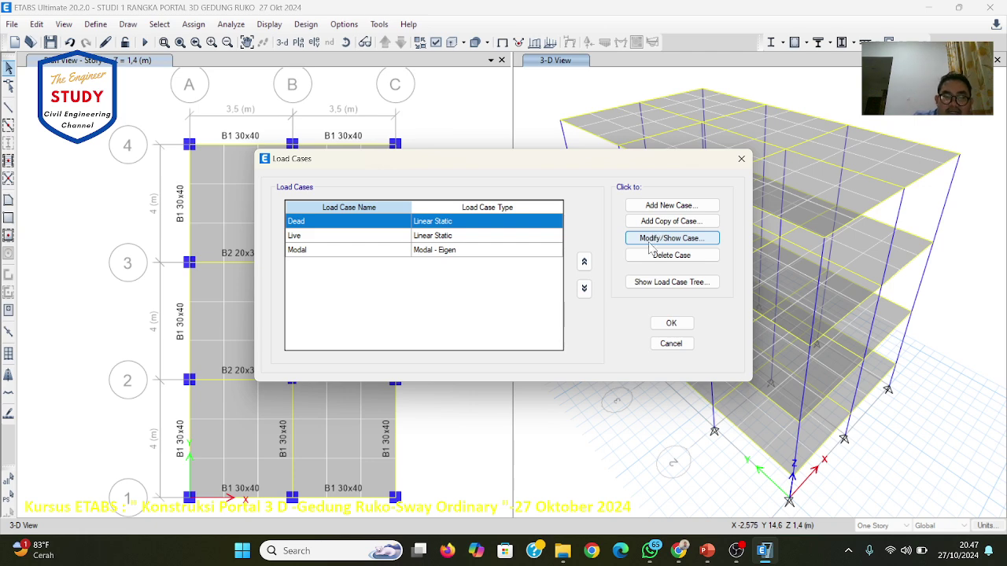
{"action": "left_click", "coordinate": [649, 239]}
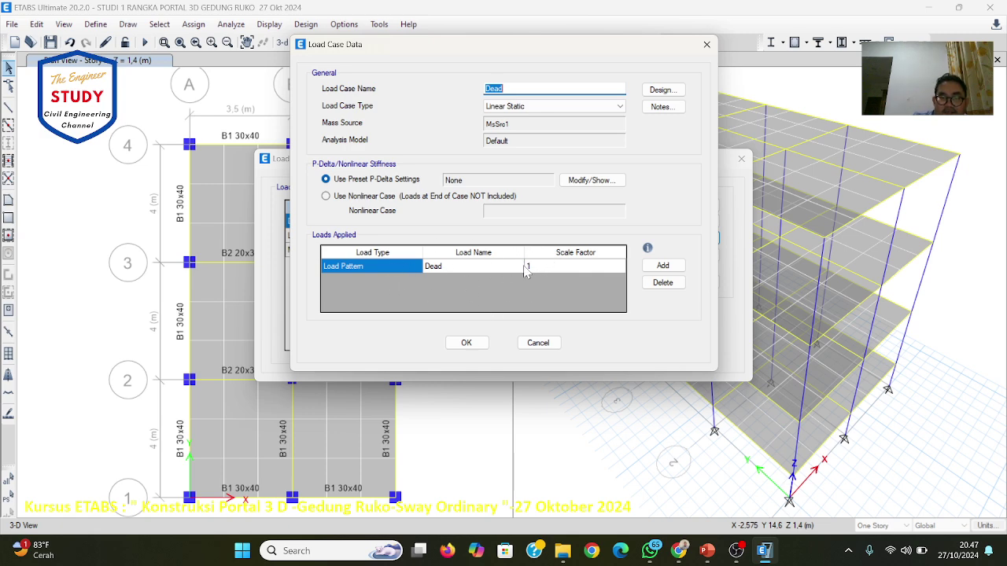
{"action": "left_click", "coordinate": [466, 343]}
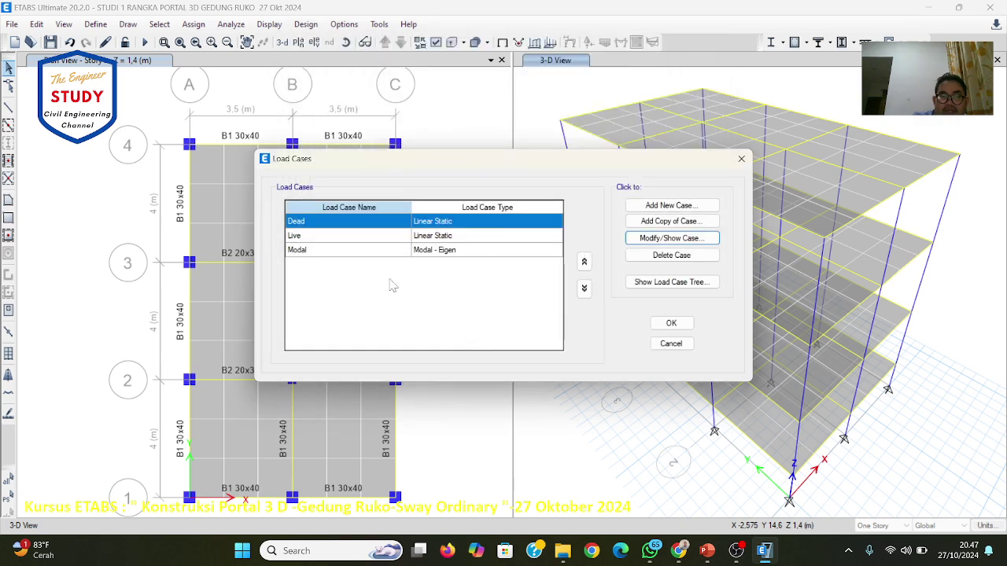
{"action": "left_click", "coordinate": [332, 251]}
{"action": "left_click", "coordinate": [334, 235]}
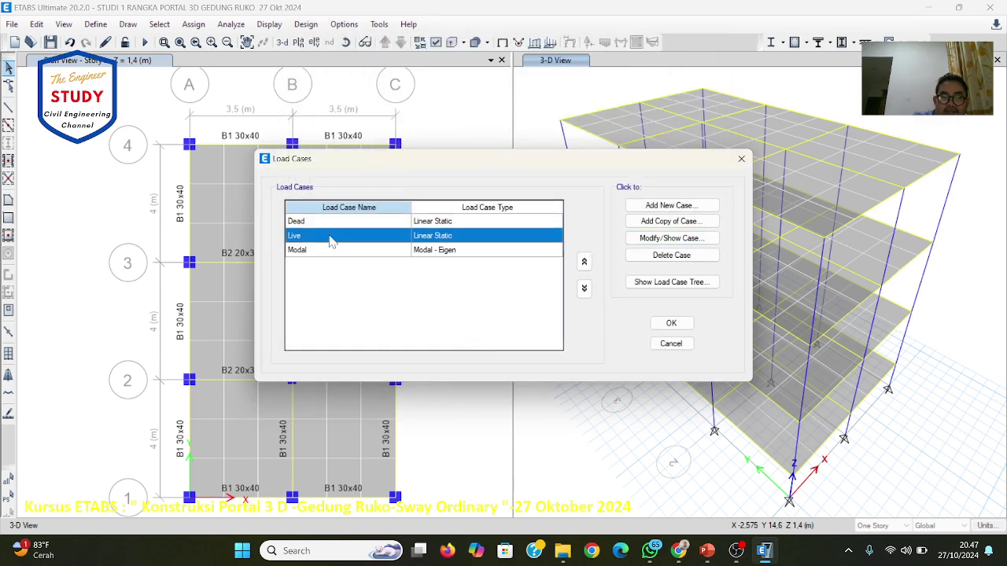
{"action": "left_click", "coordinate": [630, 241]}
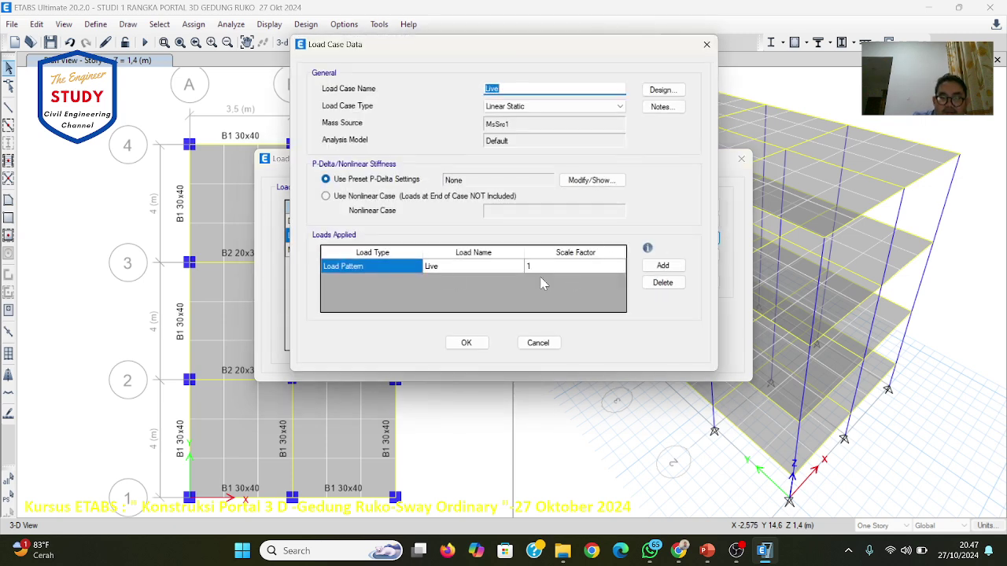
{"action": "left_click", "coordinate": [465, 343]}
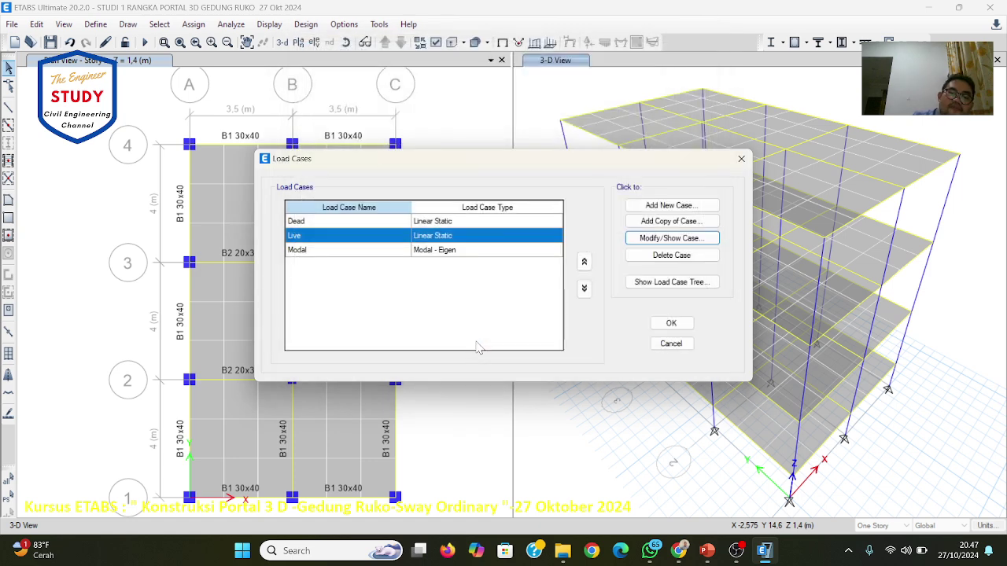
{"action": "left_click", "coordinate": [667, 323]}
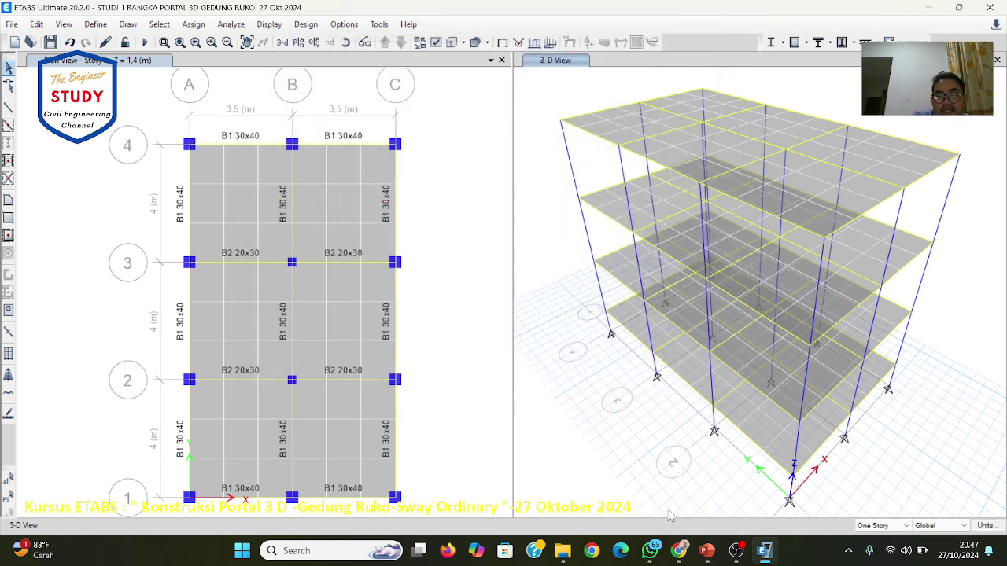
Step: Switch to PowerPoint and read slide 34 on assigning uniform live loads to the PL-Lantai and PL-Dak slabs
{"action": "left_click", "coordinate": [707, 551]}
{"action": "scroll", "coordinate": [673, 408], "scroll_direction": "down", "scroll_amount": 1}
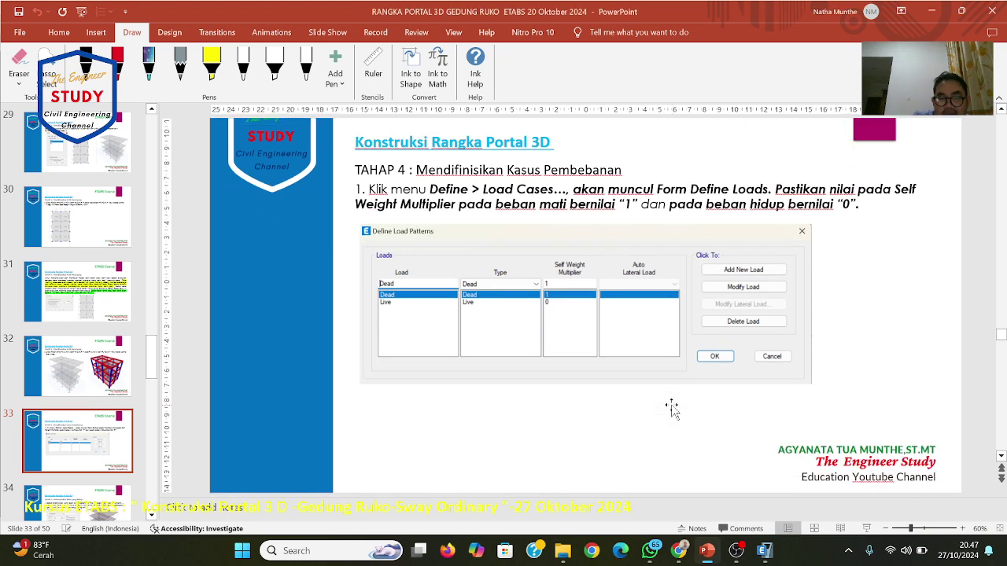
{"action": "scroll", "coordinate": [672, 409], "scroll_direction": "down", "scroll_amount": 1}
{"action": "scroll", "coordinate": [670, 407], "scroll_direction": "up", "scroll_amount": 1}
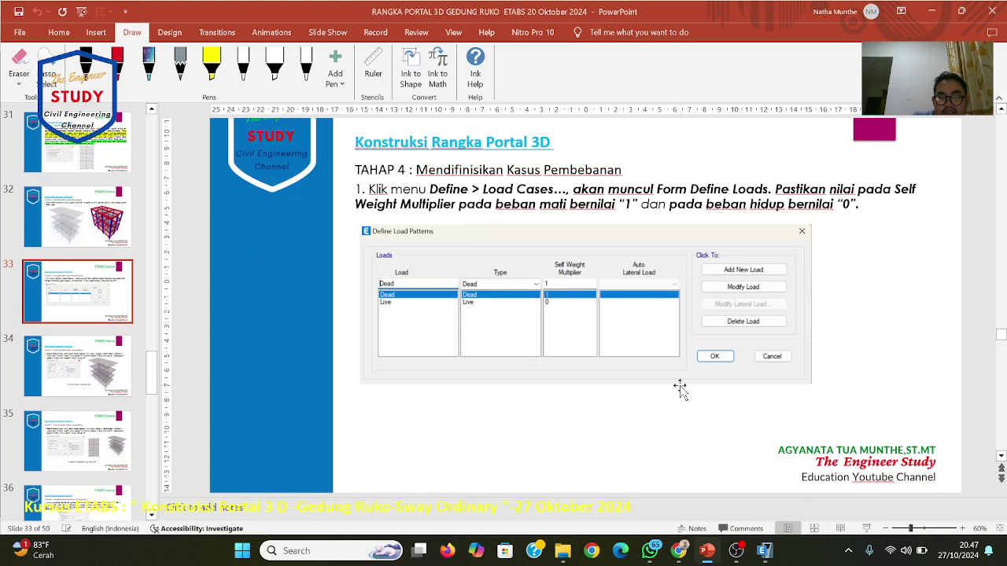
{"action": "scroll", "coordinate": [680, 389], "scroll_direction": "down", "scroll_amount": 1}
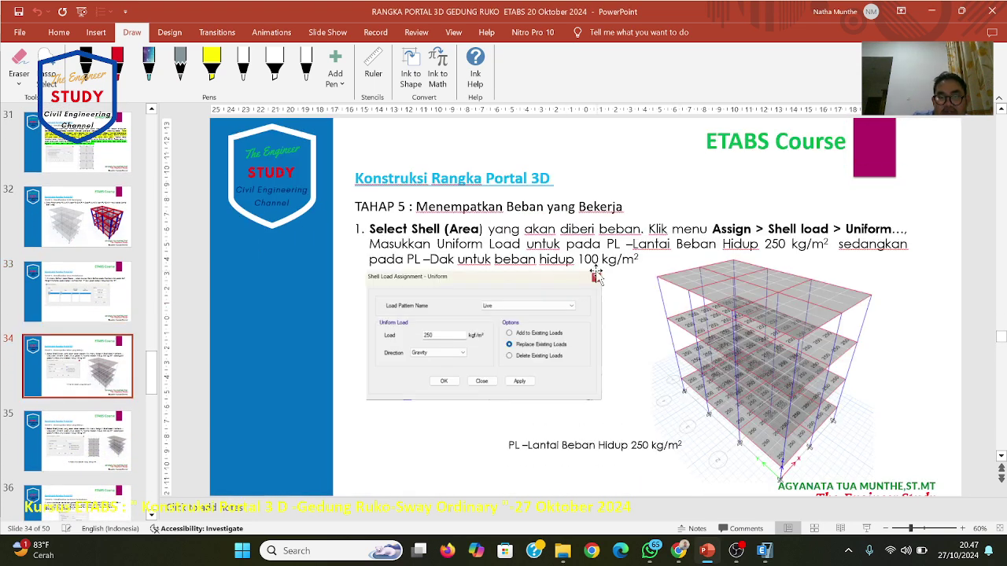
Step: Return to ETABS and check the load cases and scale factors of the COMB1 load combination
{"action": "left_click", "coordinate": [762, 552]}
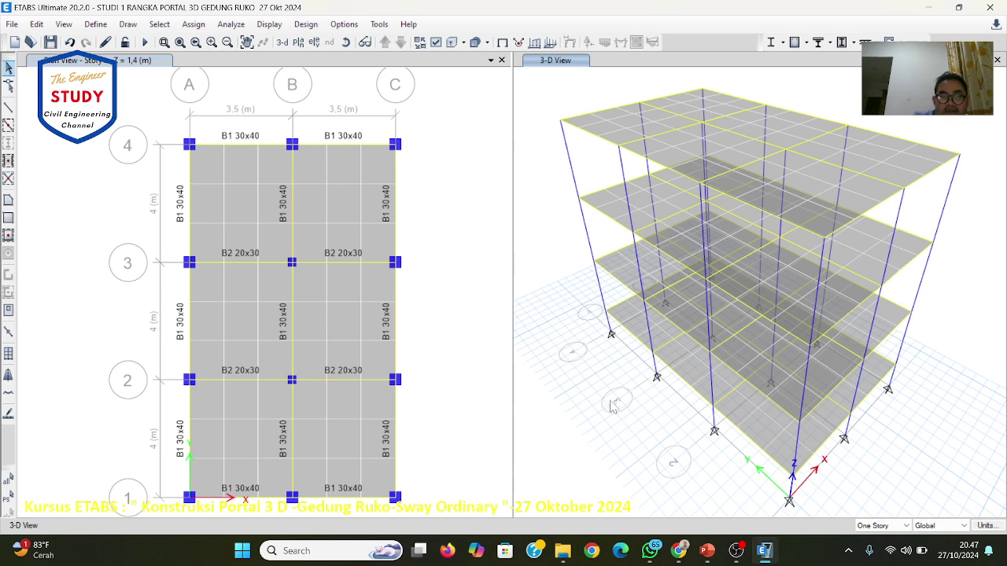
{"action": "left_click", "coordinate": [104, 28]}
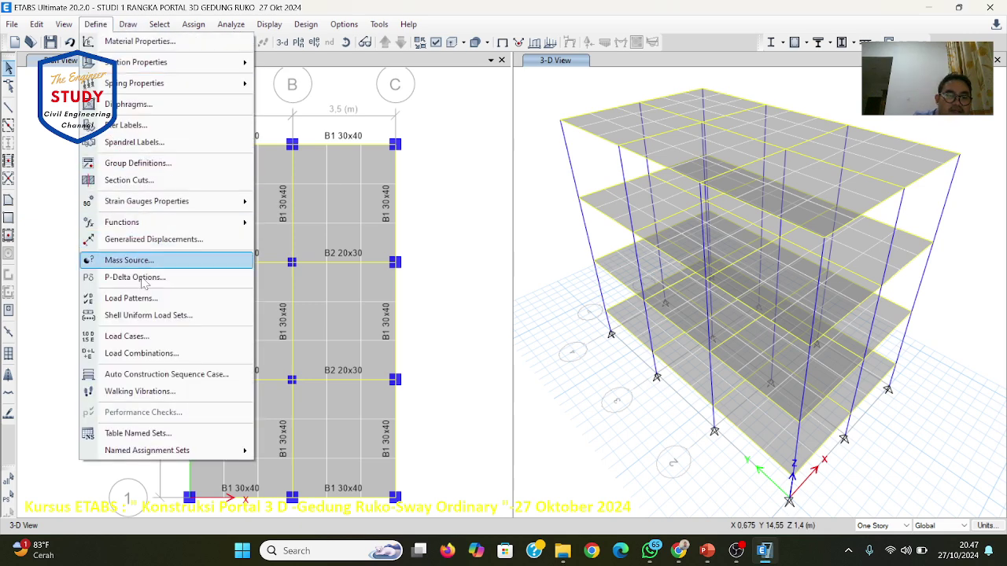
{"action": "left_click", "coordinate": [142, 351]}
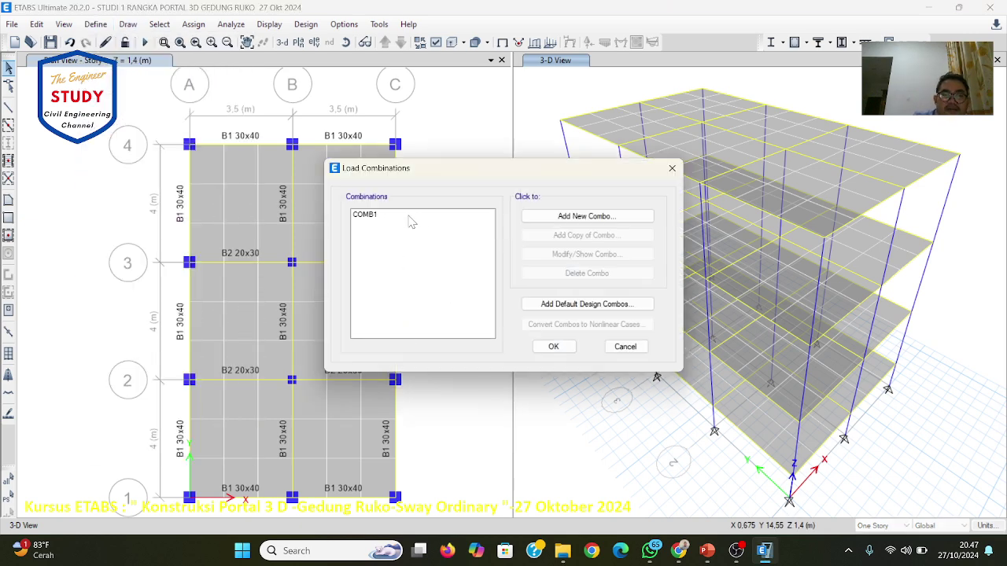
{"action": "left_click", "coordinate": [410, 216]}
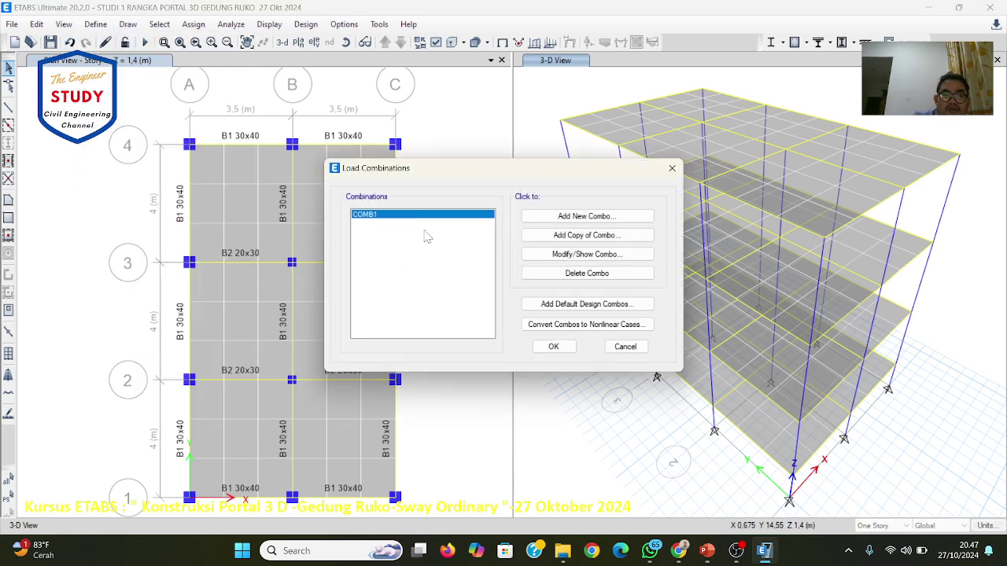
{"action": "left_click", "coordinate": [588, 253]}
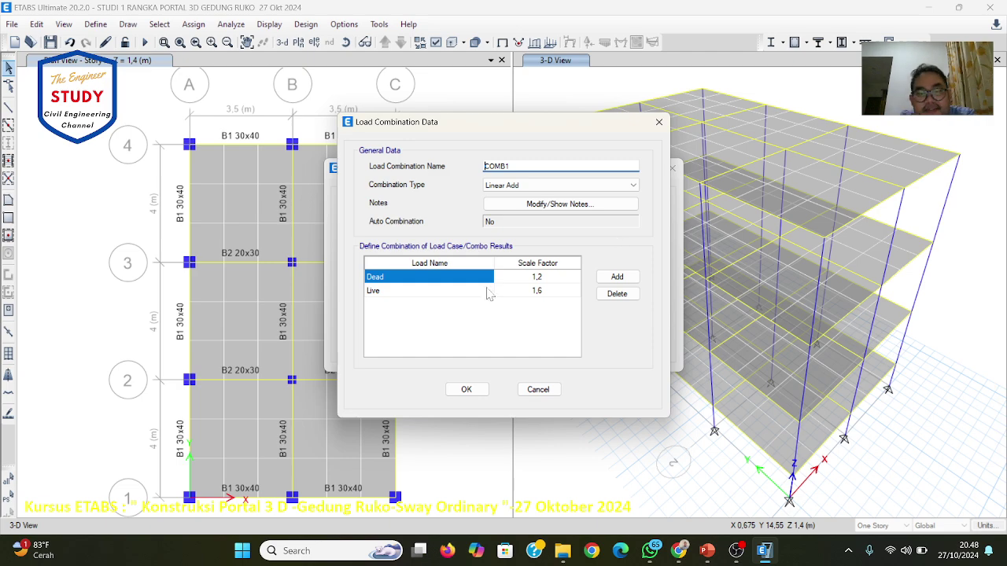
{"action": "left_click", "coordinate": [465, 389]}
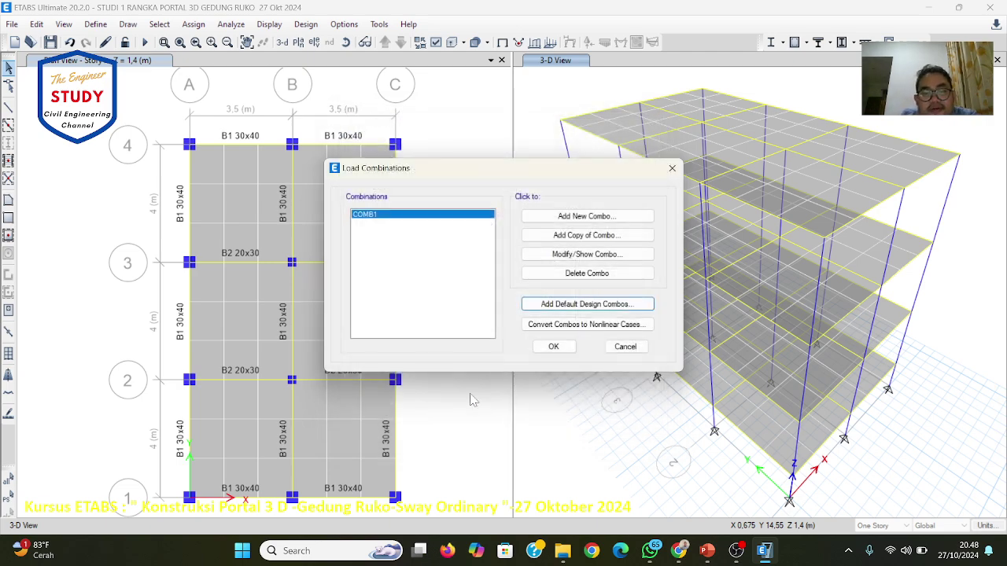
Step: Close the load combinations, re-read PowerPoint slide 34 on the PL-Lantai and PL-Dak live loads, and return to ETABS
{"action": "left_click", "coordinate": [548, 345]}
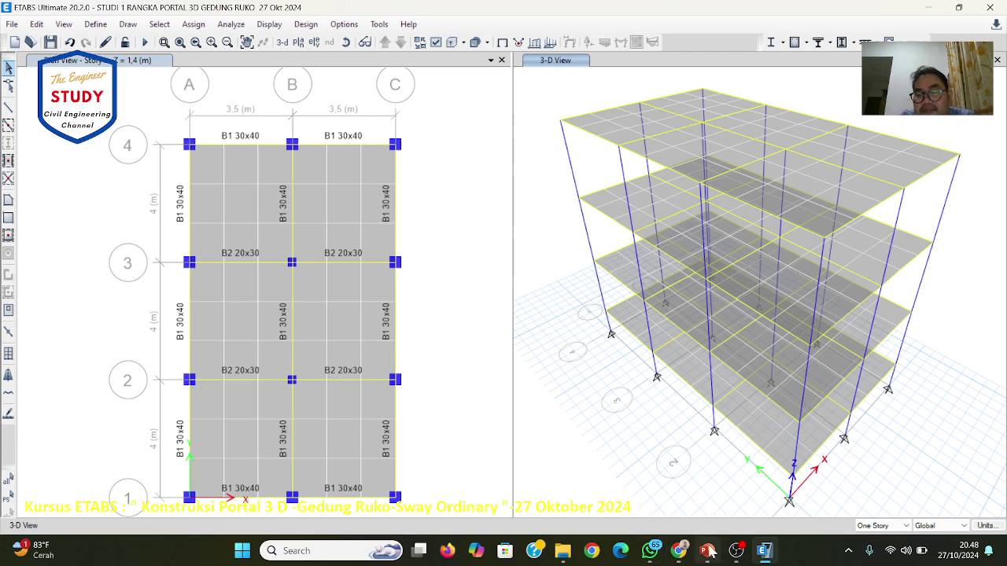
{"action": "left_click", "coordinate": [707, 550]}
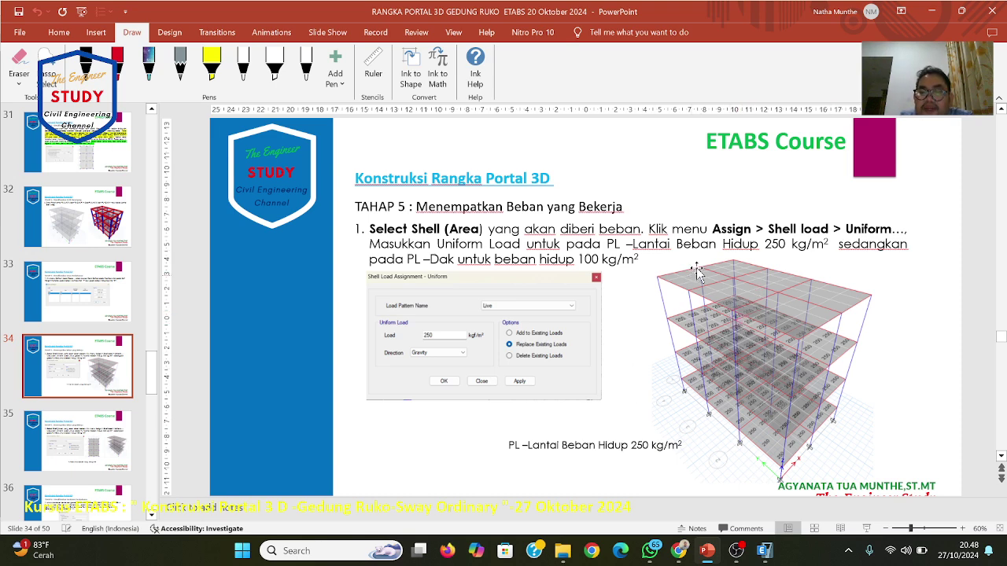
{"action": "left_click", "coordinate": [775, 553]}
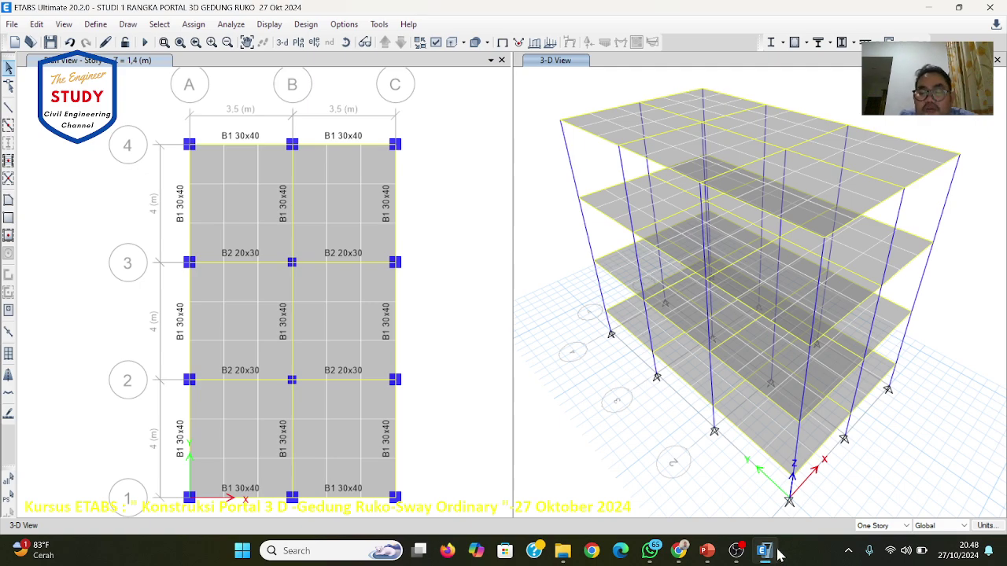
{"action": "left_click", "coordinate": [777, 555]}
{"action": "left_click", "coordinate": [777, 555]}
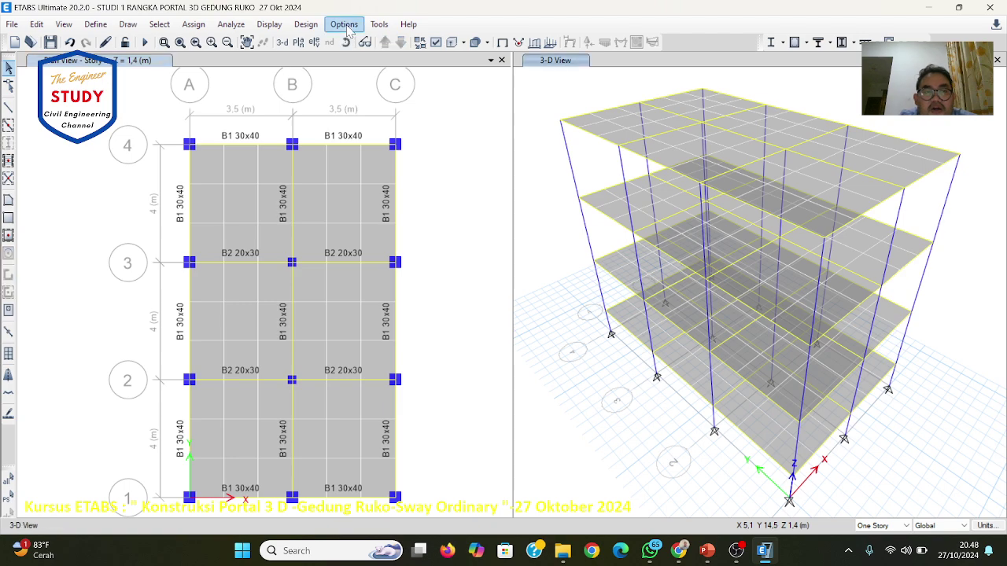
Step: Review the display units for forces and pick kgf as the Force unit
{"action": "left_click", "coordinate": [347, 27]}
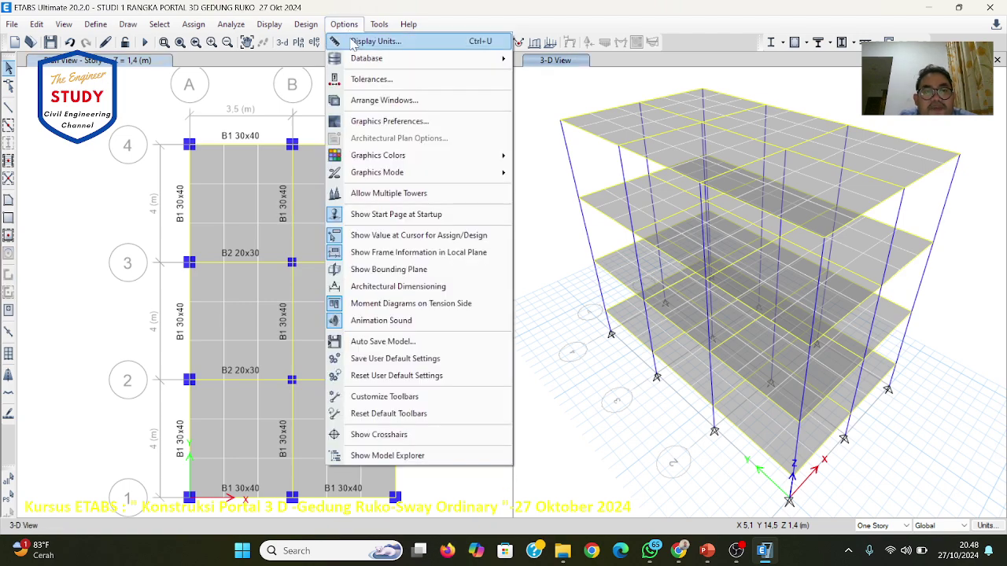
{"action": "left_click", "coordinate": [369, 41]}
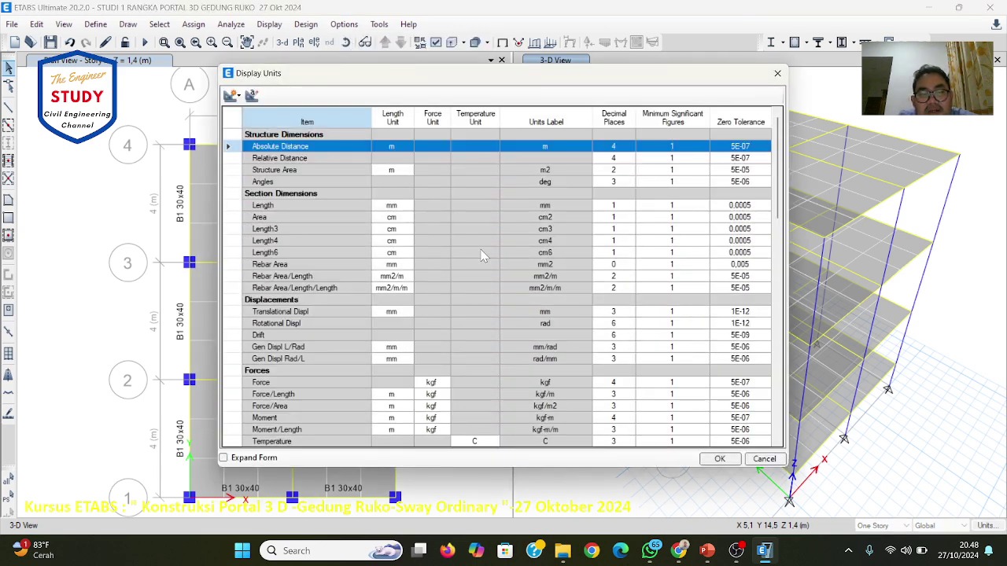
{"action": "scroll", "coordinate": [483, 255], "scroll_direction": "down", "scroll_amount": 1}
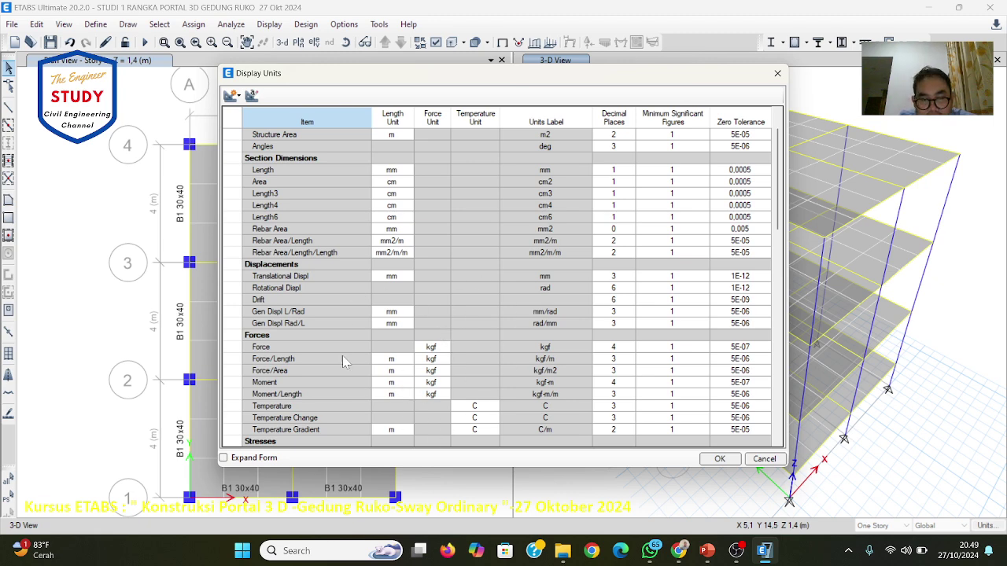
{"action": "scroll", "coordinate": [463, 343], "scroll_direction": "down", "scroll_amount": 2}
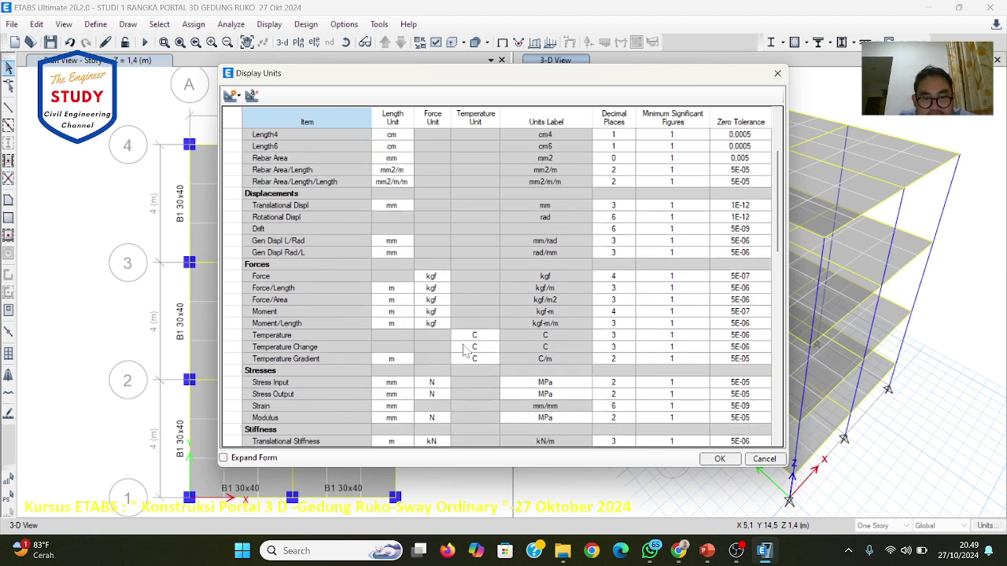
{"action": "scroll", "coordinate": [464, 351], "scroll_direction": "down", "scroll_amount": 1}
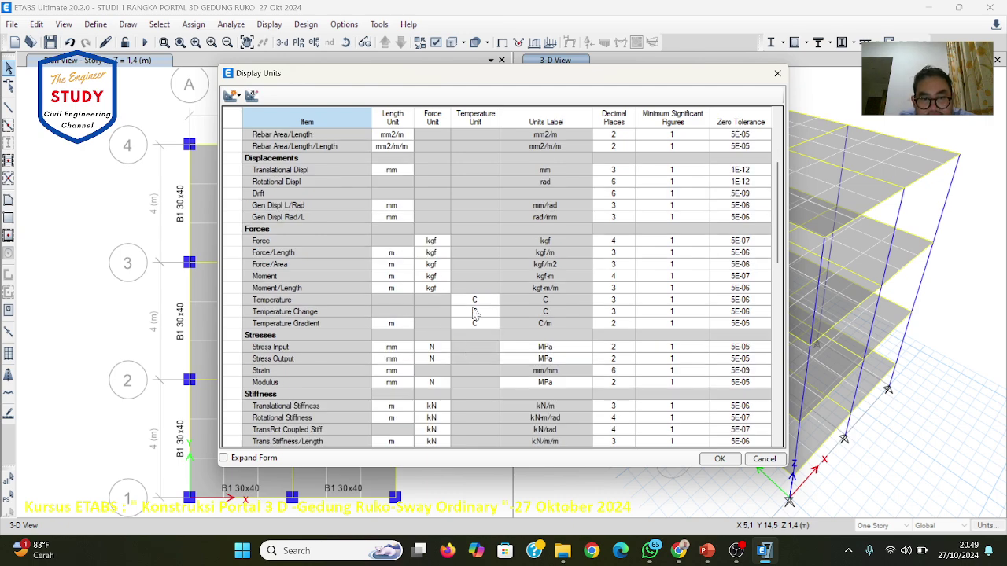
{"action": "left_click", "coordinate": [432, 242]}
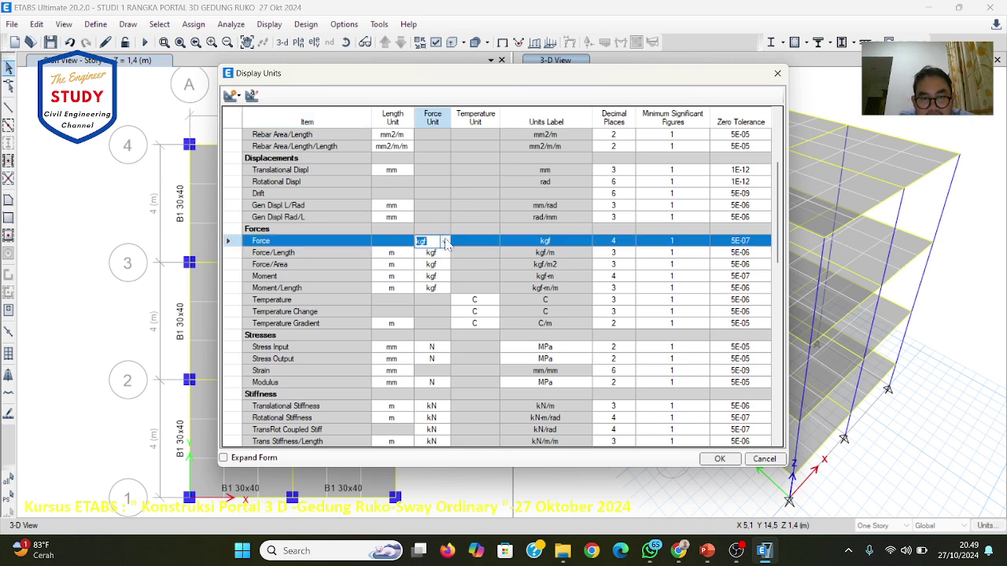
{"action": "left_click", "coordinate": [443, 242]}
{"action": "left_click", "coordinate": [441, 288]}
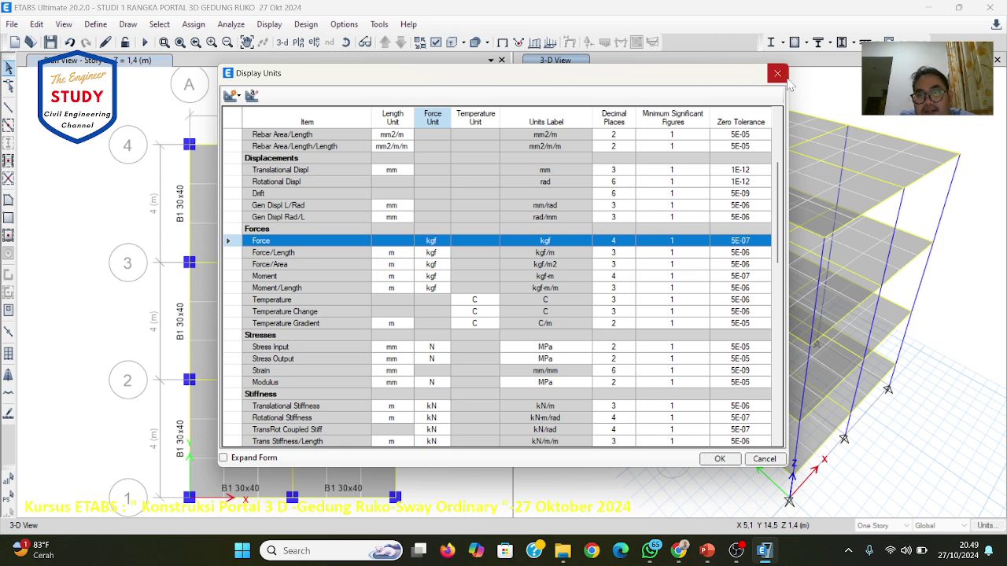
{"action": "left_click", "coordinate": [719, 460]}
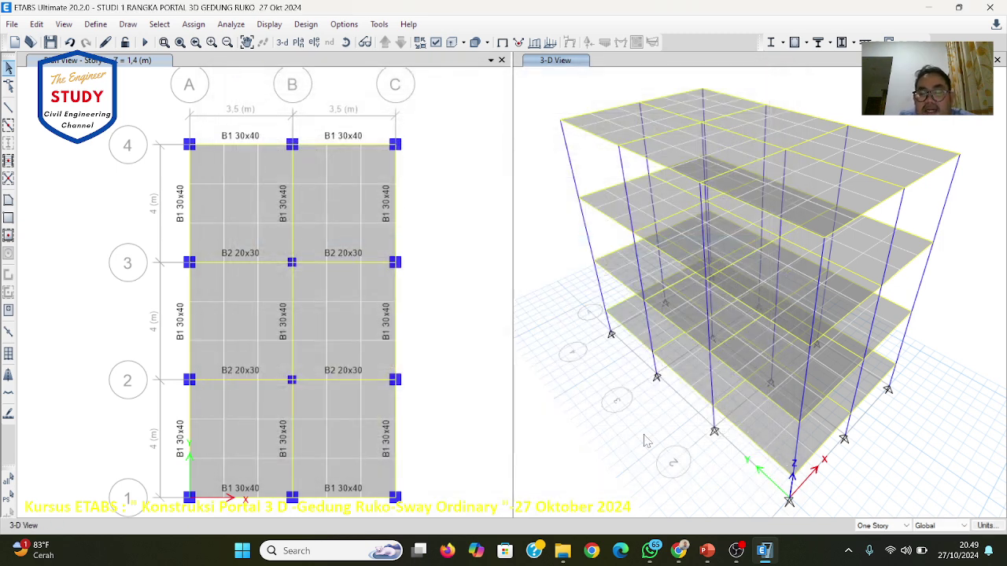
Step: Recheck slide 34 in PowerPoint, return to ETABS and select all slab panels between grids 3 and 4 in the Z = 1.4 m plan
{"action": "left_click", "coordinate": [707, 555]}
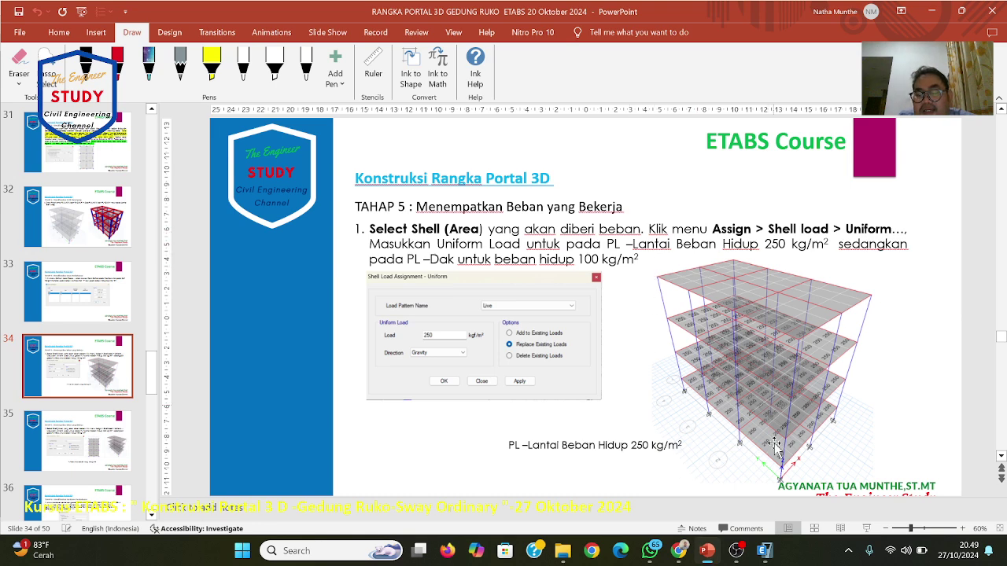
{"action": "left_click", "coordinate": [764, 551]}
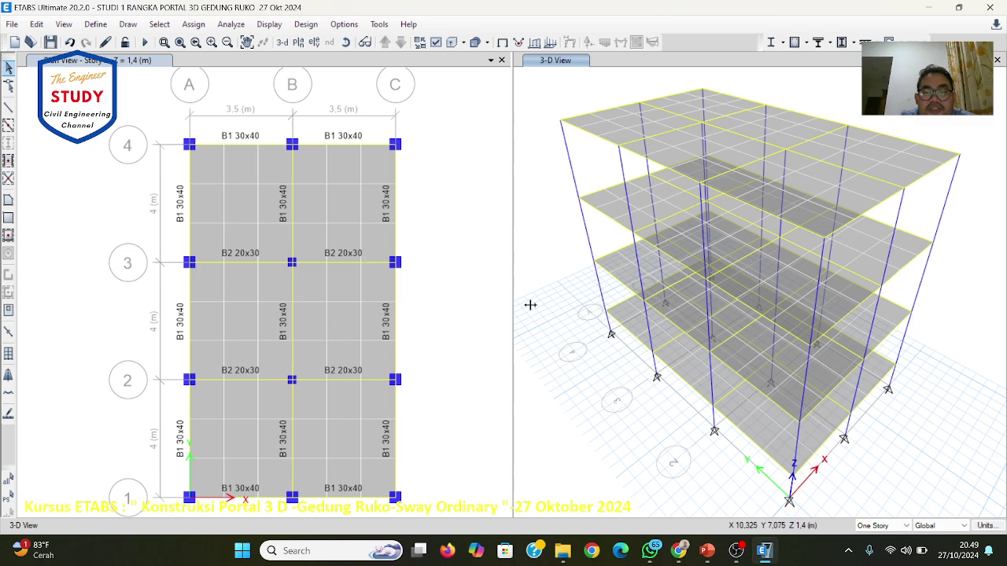
{"action": "left_click", "coordinate": [206, 169]}
{"action": "left_click", "coordinate": [261, 164]}
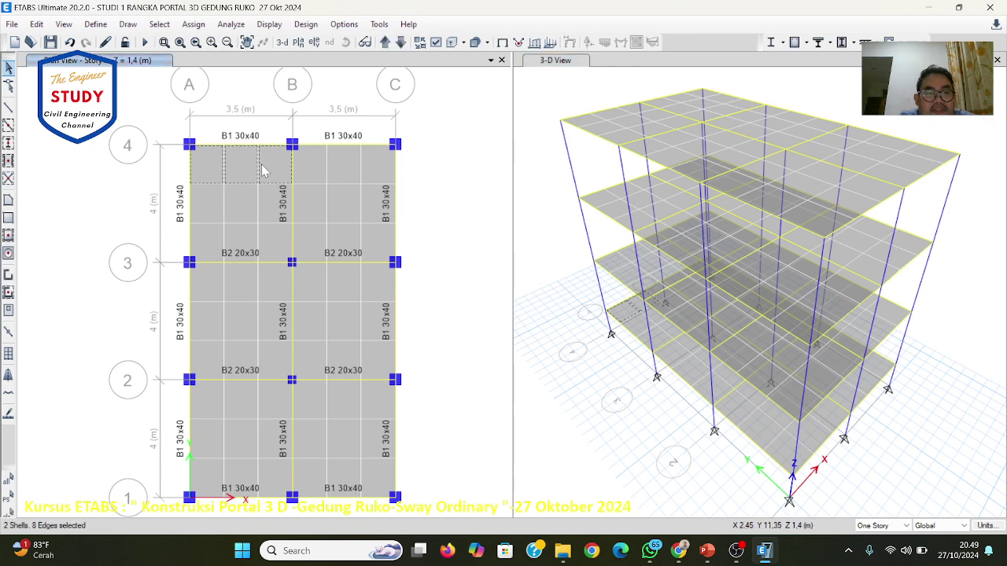
{"action": "left_click", "coordinate": [242, 176]}
{"action": "left_click", "coordinate": [218, 203]}
{"action": "left_click", "coordinate": [247, 202]}
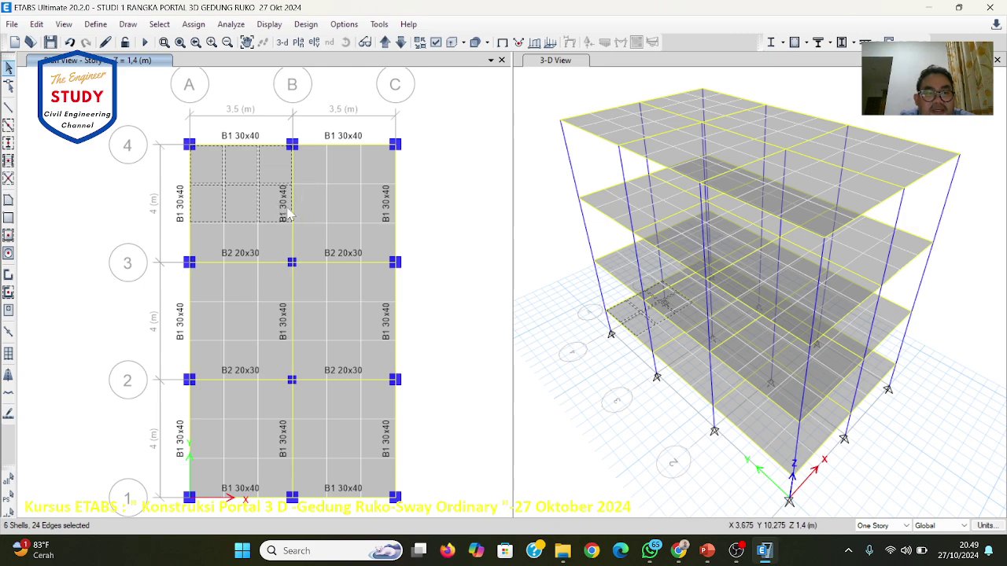
{"action": "left_click", "coordinate": [212, 240]}
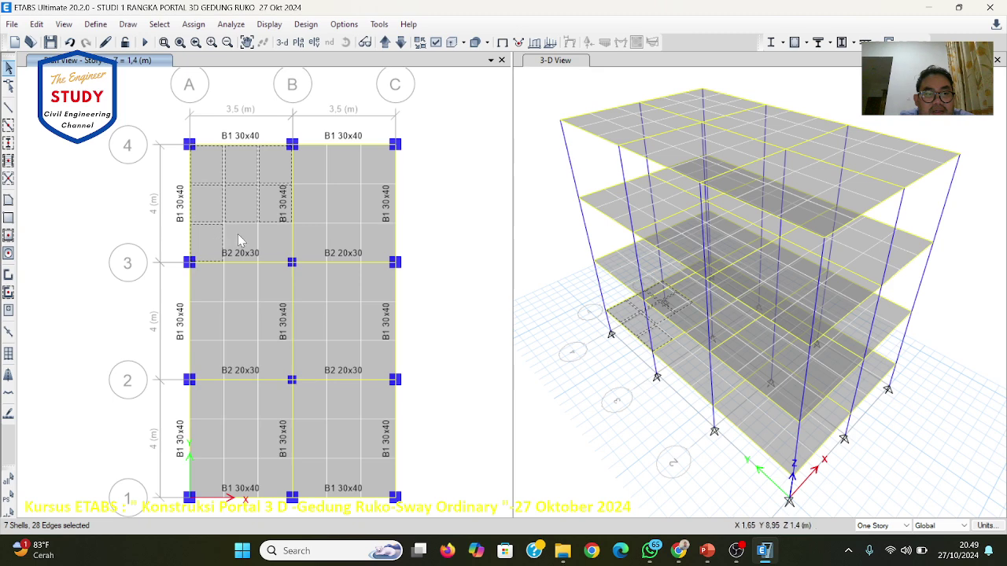
{"action": "left_click", "coordinate": [270, 240]}
{"action": "left_click", "coordinate": [311, 243]}
{"action": "left_click", "coordinate": [342, 243]}
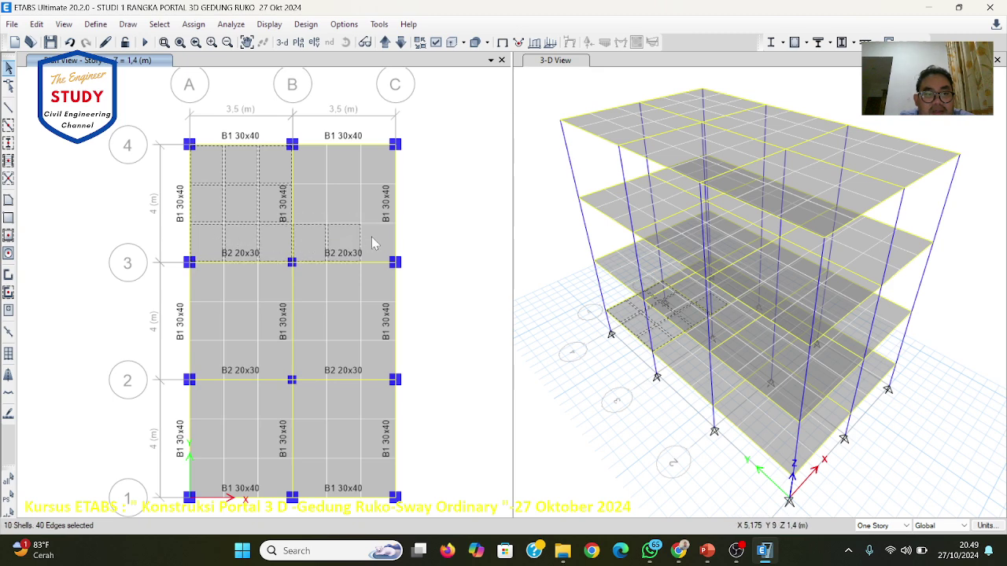
{"action": "left_click", "coordinate": [353, 208]}
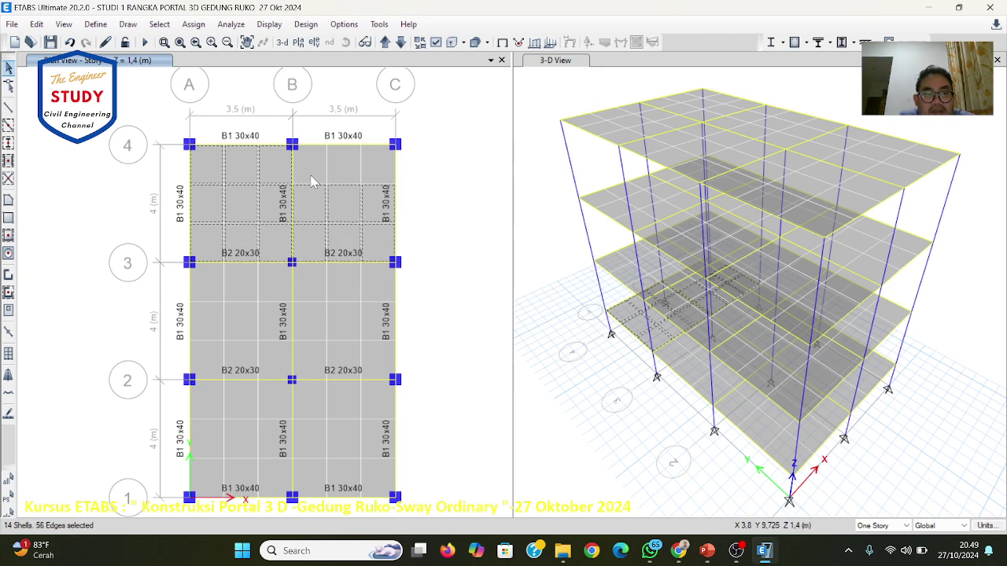
{"action": "left_click", "coordinate": [311, 175]}
{"action": "left_click", "coordinate": [342, 173]}
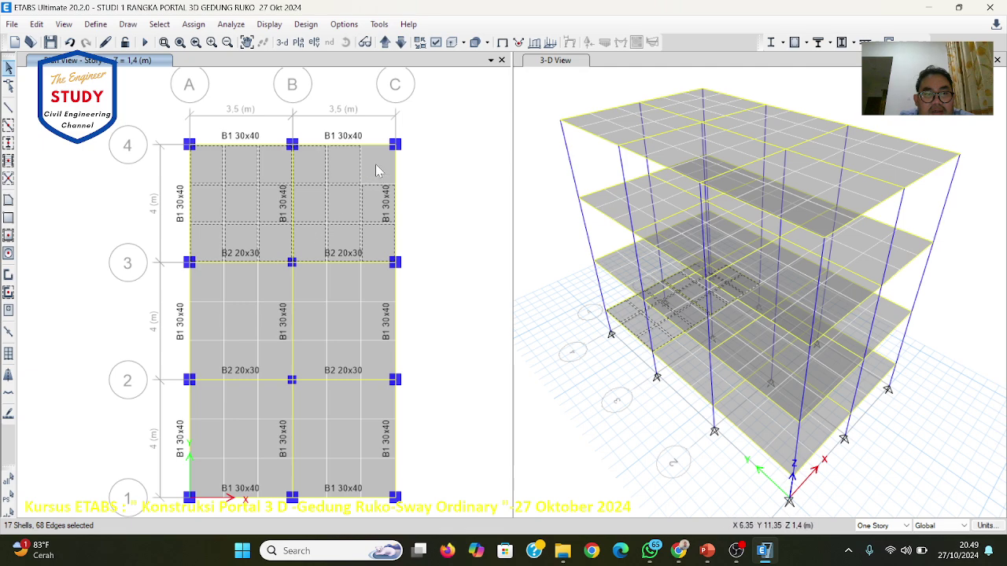
{"action": "left_click", "coordinate": [375, 163]}
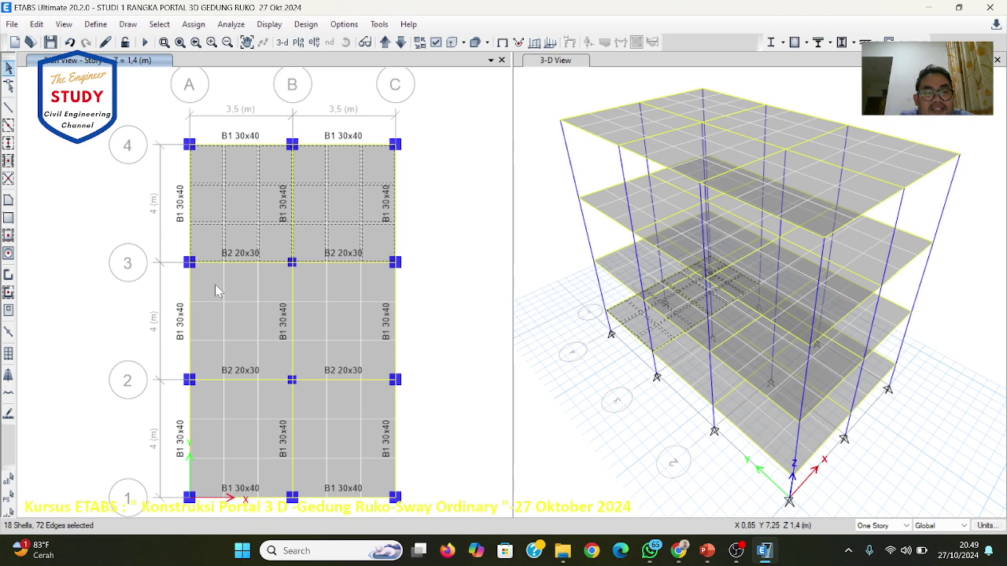
Step: Add all slab panels between grids 2 and 3 of the Z = 1.4 m plan to the selection
{"action": "left_click", "coordinate": [241, 285]}
{"action": "left_click", "coordinate": [281, 286]}
{"action": "left_click", "coordinate": [311, 284]}
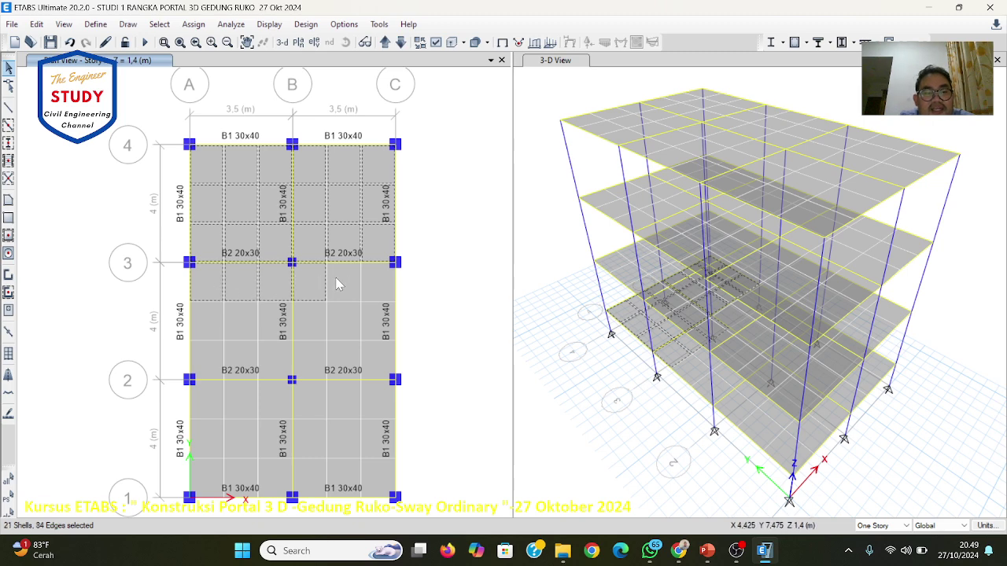
{"action": "left_click", "coordinate": [376, 280]}
{"action": "left_click", "coordinate": [228, 321]}
{"action": "left_click", "coordinate": [254, 324]}
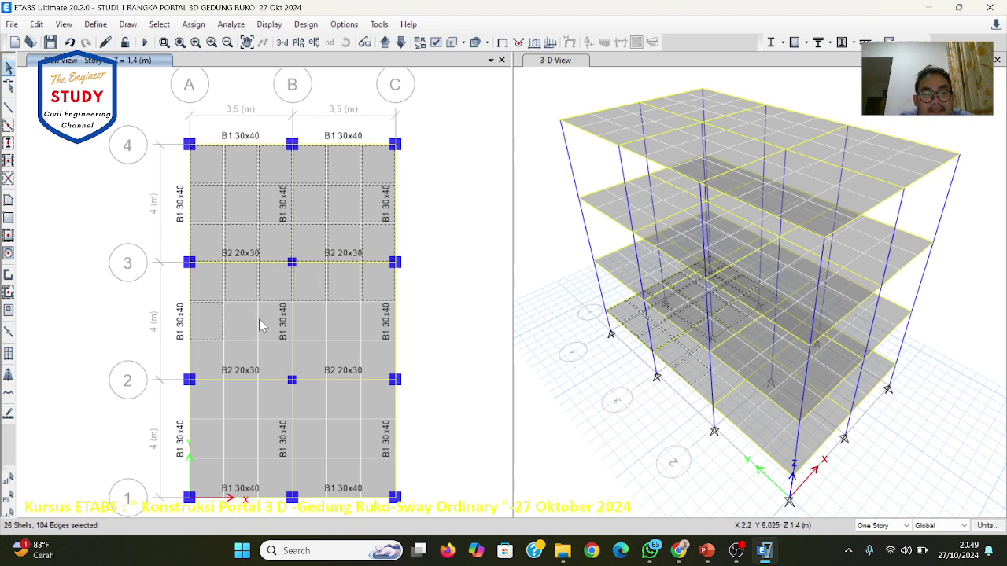
{"action": "left_click", "coordinate": [261, 320]}
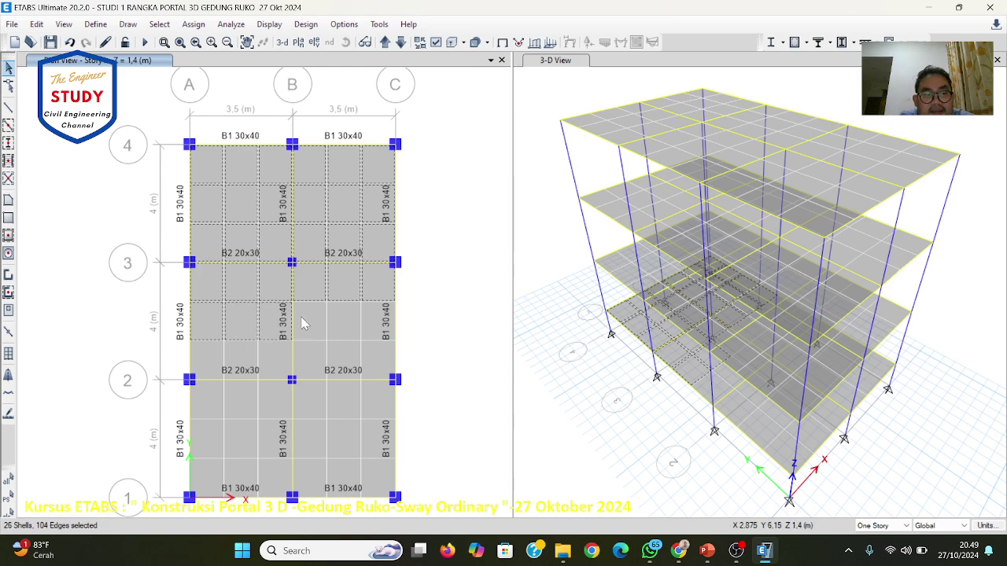
{"action": "left_click", "coordinate": [365, 325]}
{"action": "left_click", "coordinate": [211, 364]}
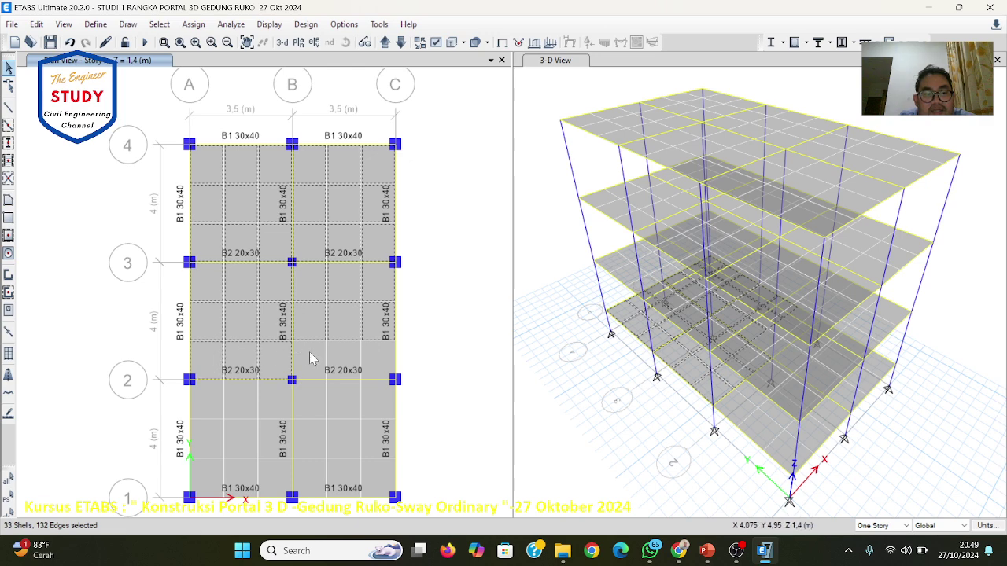
{"action": "left_click", "coordinate": [341, 358]}
{"action": "left_click", "coordinate": [369, 360]}
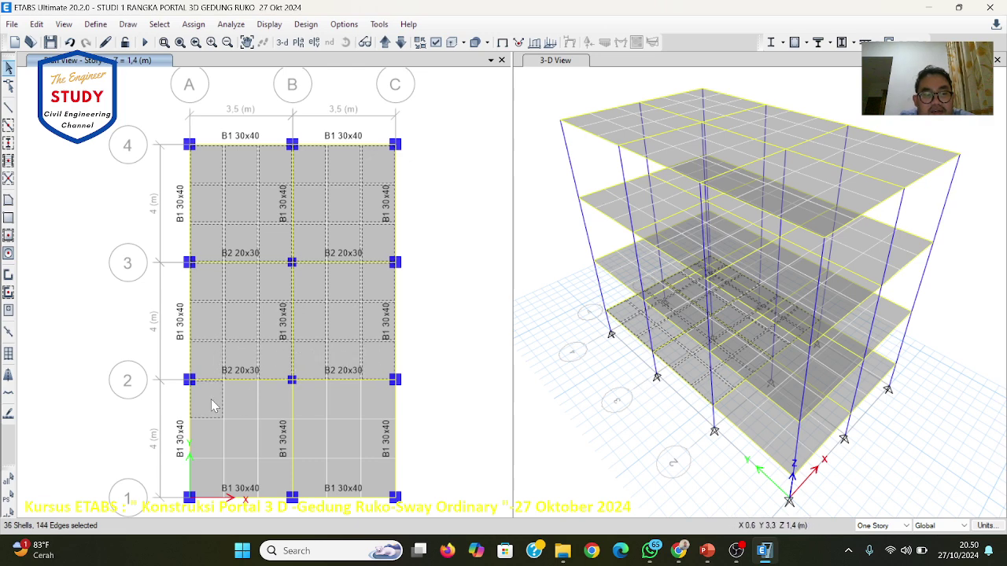
Step: Add all slab panels between grids 1 and 2 of the Z = 1.4 m plan to the selection
{"action": "left_click", "coordinate": [242, 397]}
{"action": "left_click", "coordinate": [275, 402]}
{"action": "left_click", "coordinate": [303, 398]}
{"action": "left_click", "coordinate": [344, 405]}
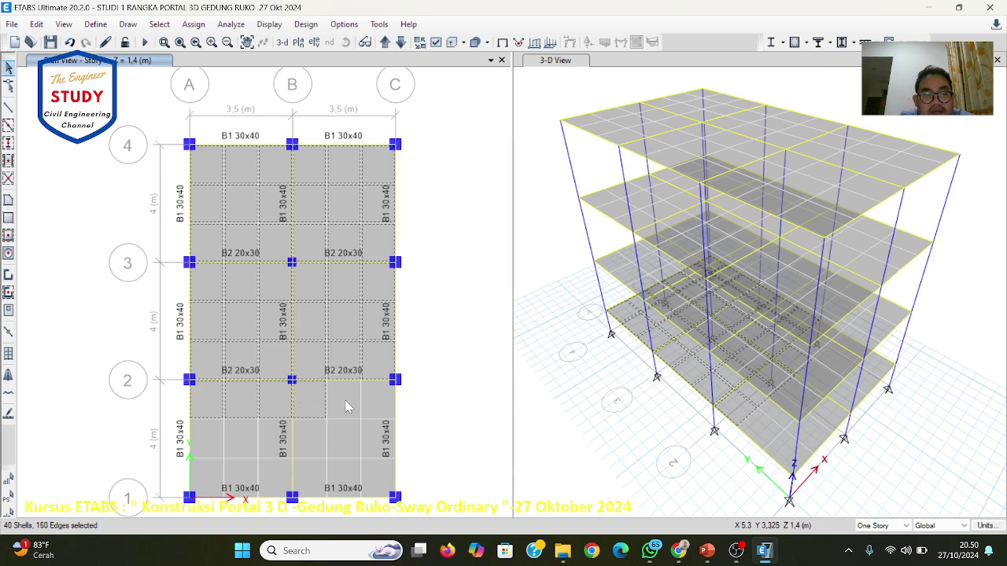
{"action": "left_click", "coordinate": [217, 441]}
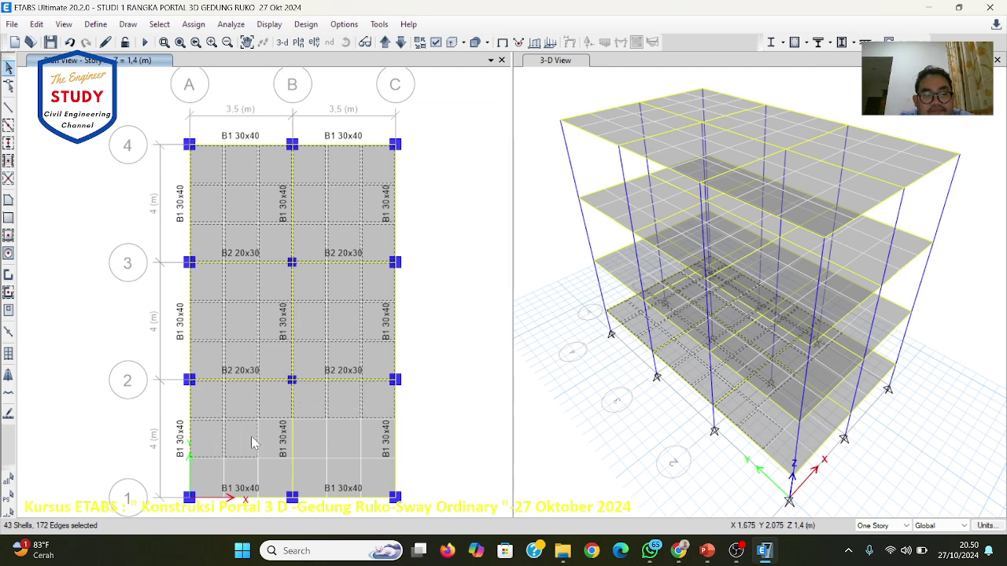
{"action": "left_click", "coordinate": [263, 440]}
{"action": "left_click", "coordinate": [240, 445]}
{"action": "left_click", "coordinate": [349, 442]}
{"action": "left_click", "coordinate": [383, 442]}
{"action": "left_click", "coordinate": [223, 474]}
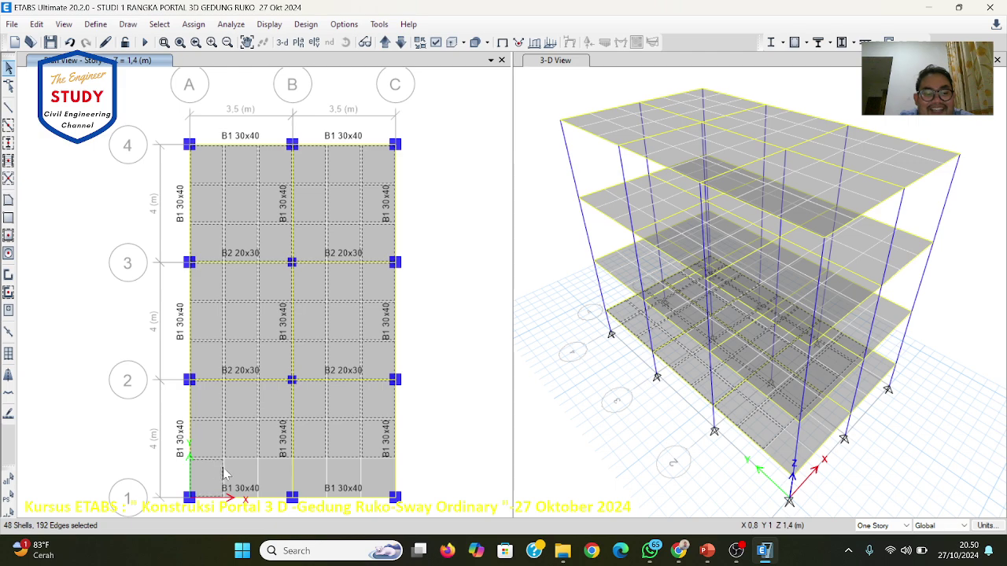
{"action": "left_click", "coordinate": [265, 481]}
{"action": "left_click", "coordinate": [265, 481]}
{"action": "left_click", "coordinate": [309, 483]}
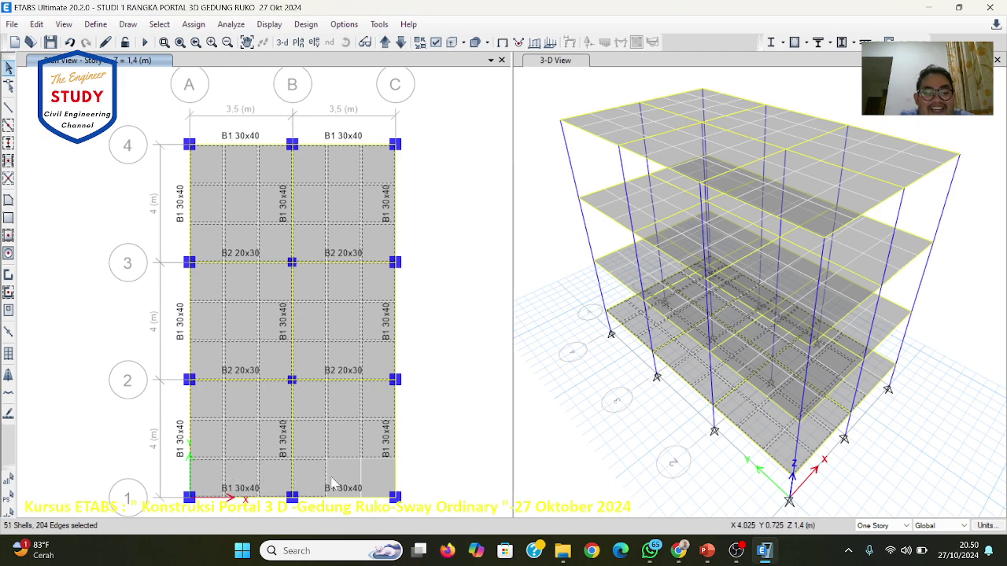
{"action": "left_click", "coordinate": [336, 483]}
{"action": "left_click", "coordinate": [366, 483]}
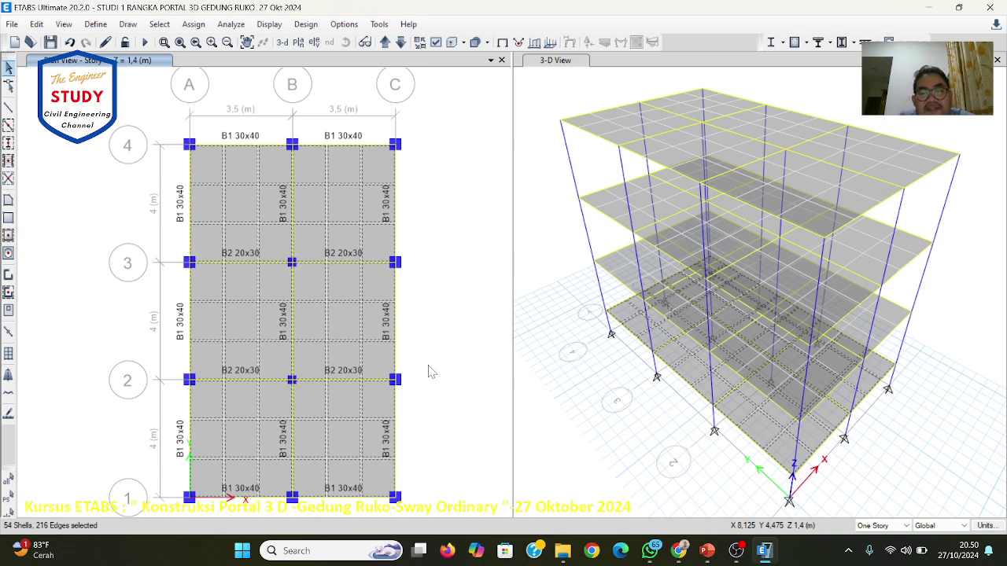
Step: Move up to the Z = 4.4 m plan and add all slab panels between grids 3 and 4 to the selection
{"action": "left_click", "coordinate": [384, 43]}
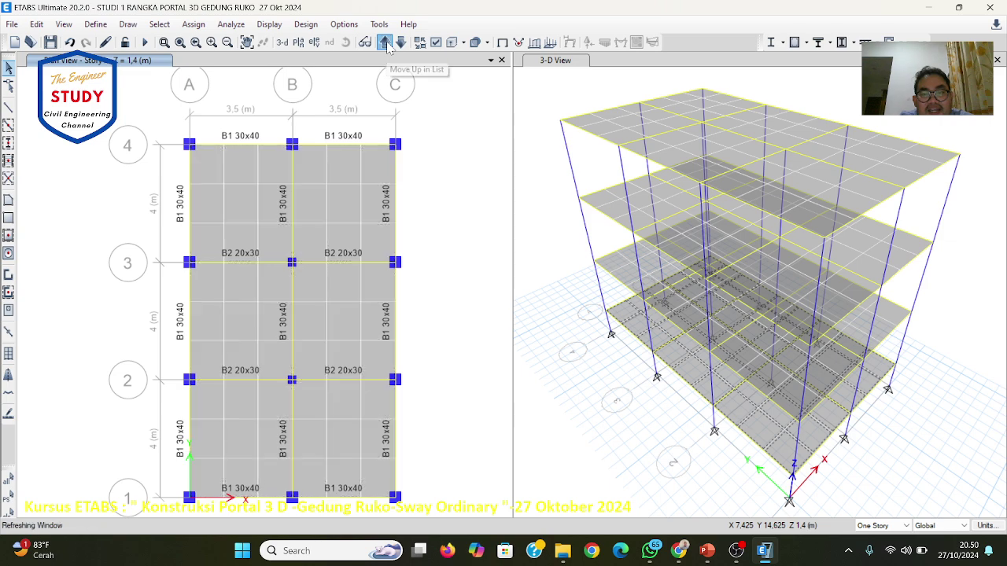
{"action": "left_click", "coordinate": [207, 172]}
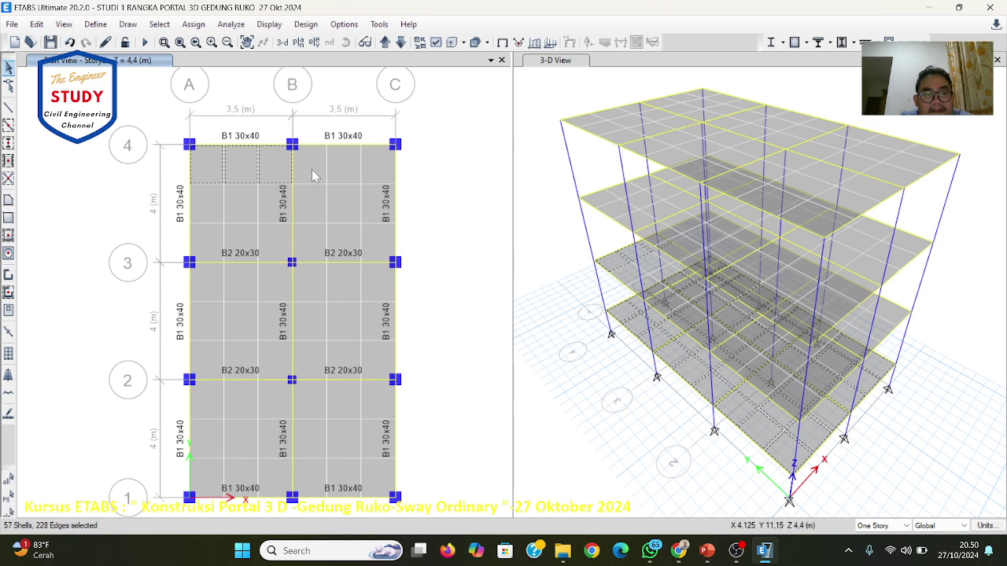
{"action": "left_click", "coordinate": [225, 220]}
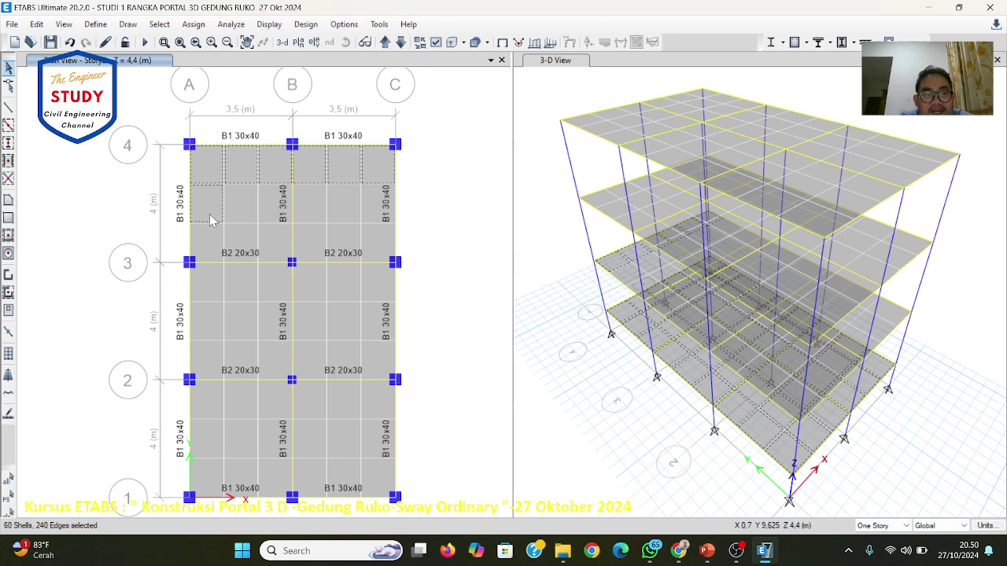
{"action": "left_click", "coordinate": [301, 205]}
{"action": "left_click", "coordinate": [341, 209]}
{"action": "left_click", "coordinate": [373, 204]}
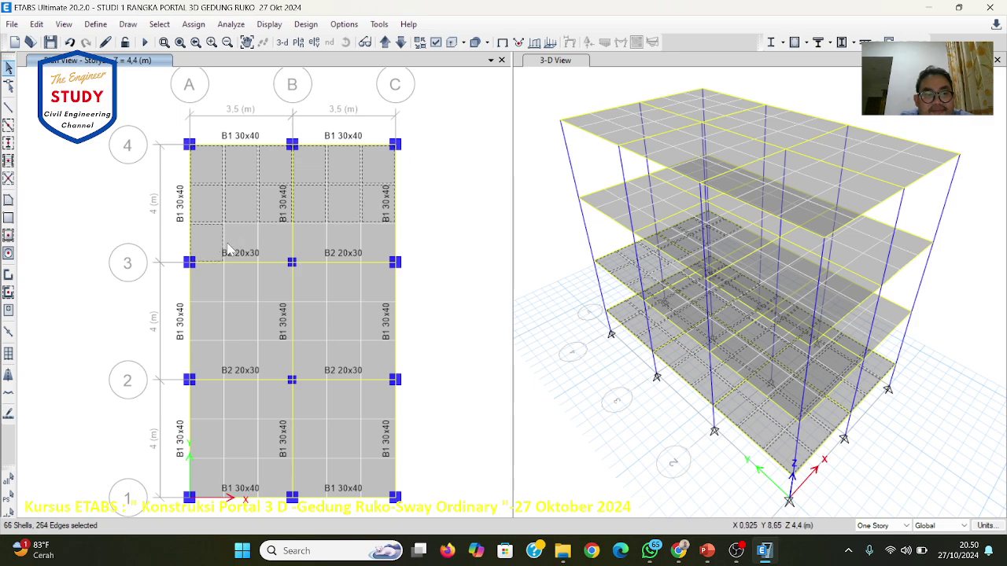
{"action": "left_click", "coordinate": [329, 247]}
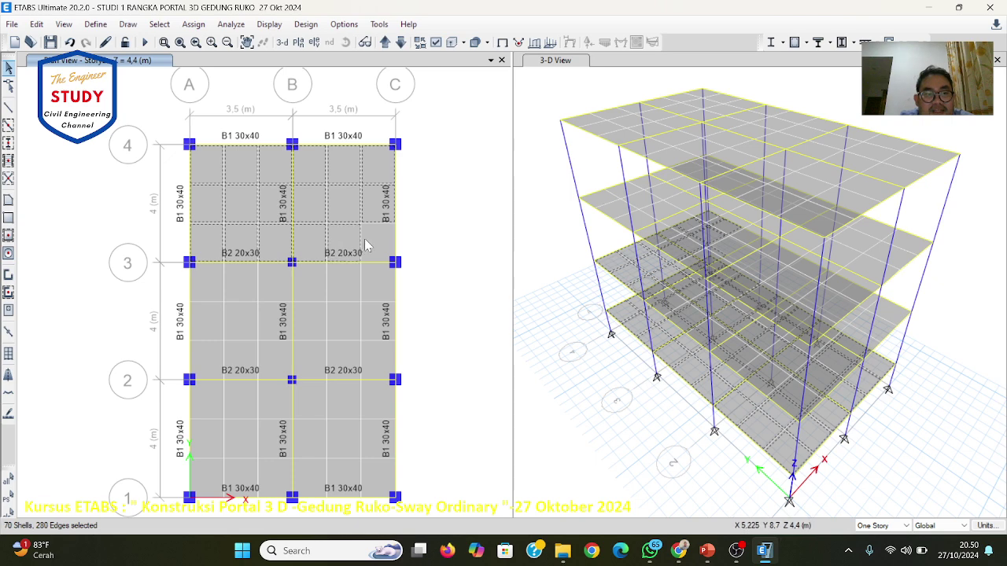
Step: Add all slab panels between grids 2 and 3 of the Z = 4.4 m plan to the selection
{"action": "left_click", "coordinate": [209, 279]}
{"action": "left_click", "coordinate": [310, 284]}
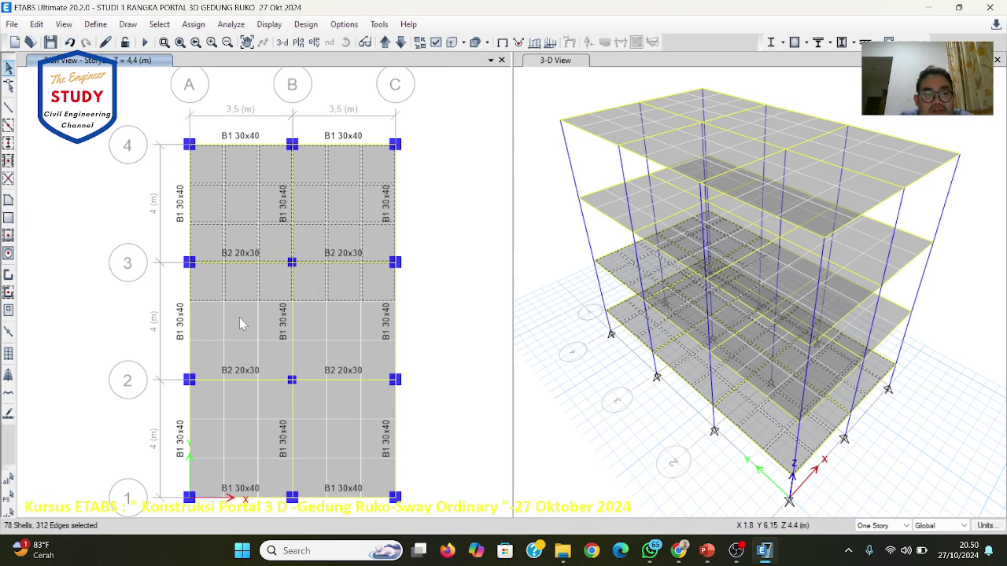
{"action": "left_click", "coordinate": [272, 321]}
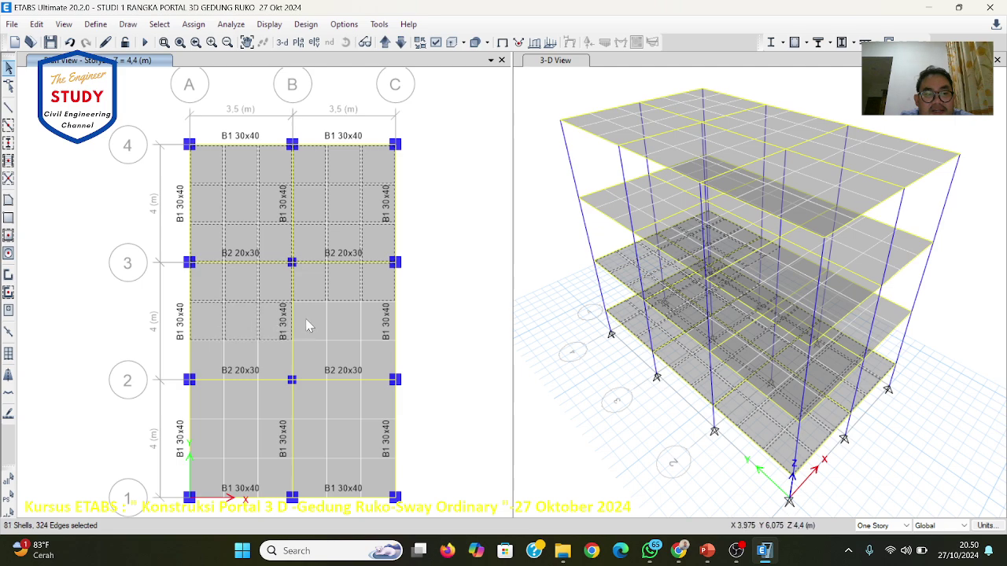
{"action": "left_click", "coordinate": [345, 318]}
{"action": "left_click", "coordinate": [375, 322]}
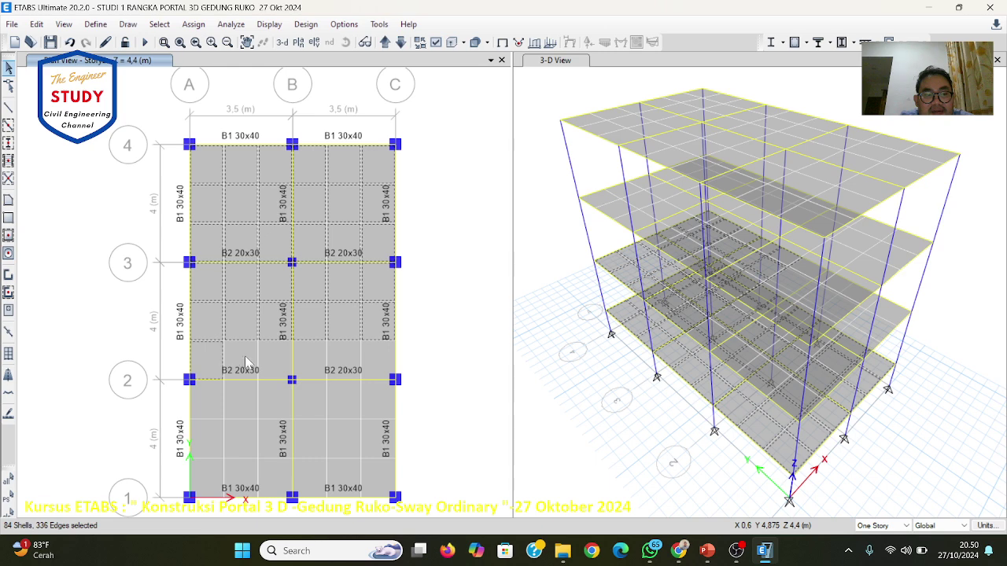
{"action": "left_click", "coordinate": [279, 354]}
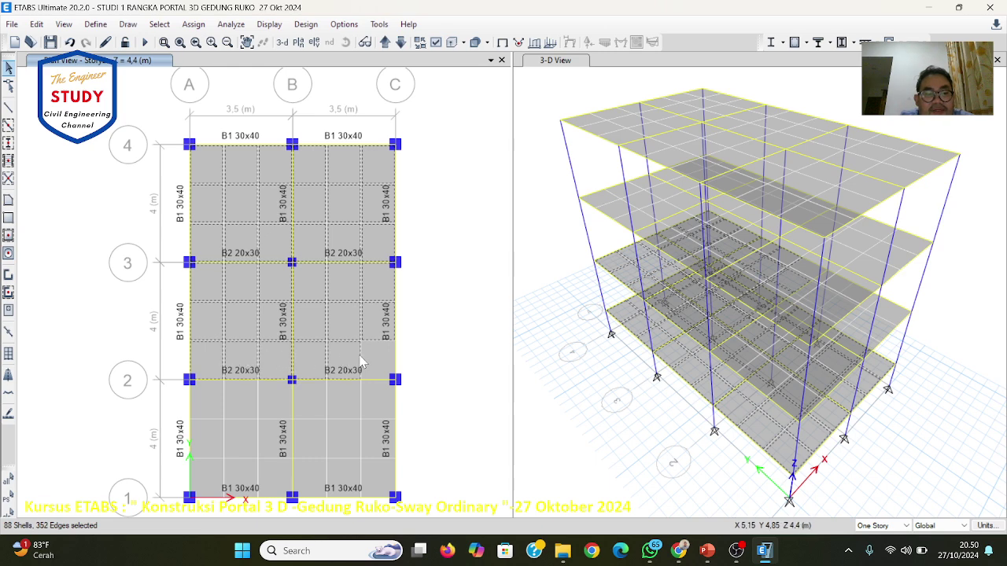
Step: Add all slab panels between grids 1 and 2 of the Z = 4.4 m plan to the selection
{"action": "left_click", "coordinate": [229, 397]}
{"action": "left_click", "coordinate": [265, 399]}
{"action": "left_click", "coordinate": [344, 399]}
{"action": "left_click", "coordinate": [379, 399]}
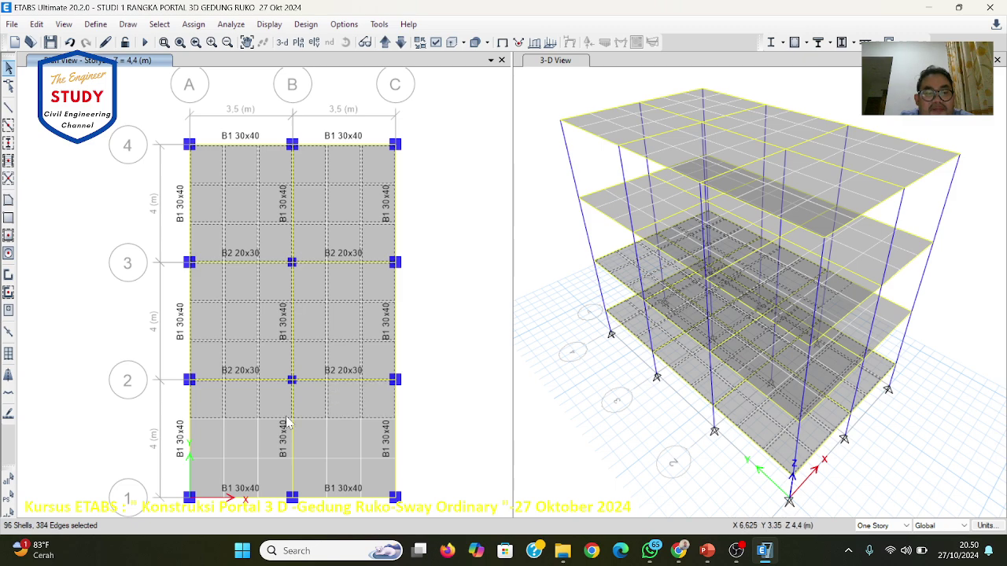
{"action": "left_click", "coordinate": [276, 435]}
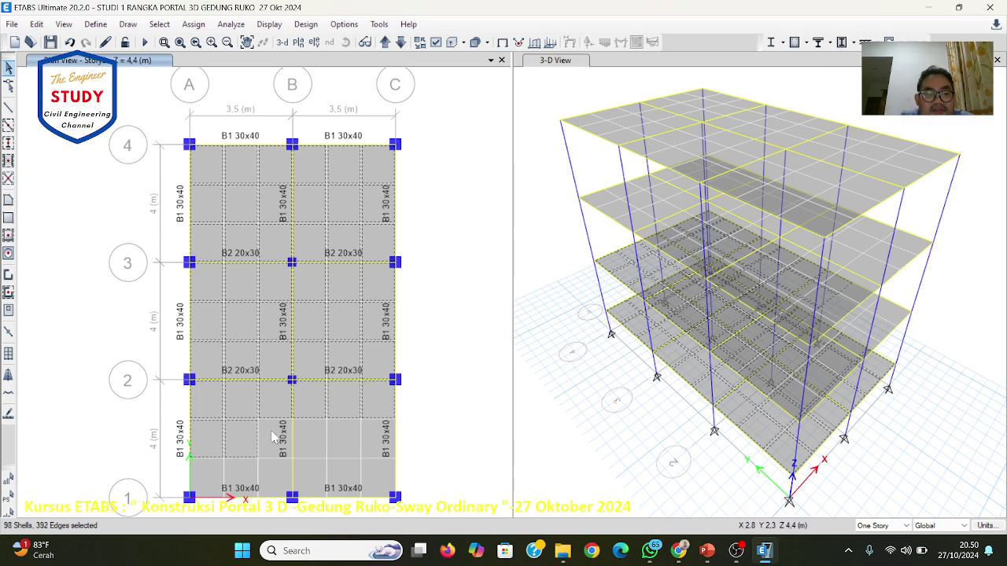
{"action": "left_click", "coordinate": [318, 436]}
{"action": "left_click", "coordinate": [338, 435]}
{"action": "left_click", "coordinate": [367, 437]}
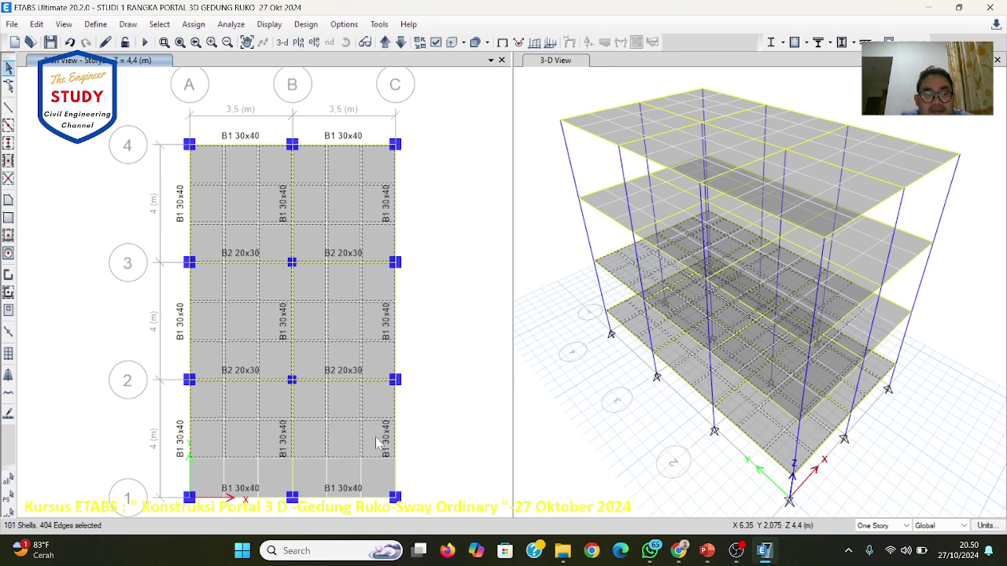
{"action": "left_click", "coordinate": [252, 452]}
{"action": "left_click", "coordinate": [241, 474]}
{"action": "left_click", "coordinate": [270, 474]}
{"action": "left_click", "coordinate": [304, 471]}
{"action": "left_click", "coordinate": [350, 471]}
{"action": "left_click", "coordinate": [381, 477]}
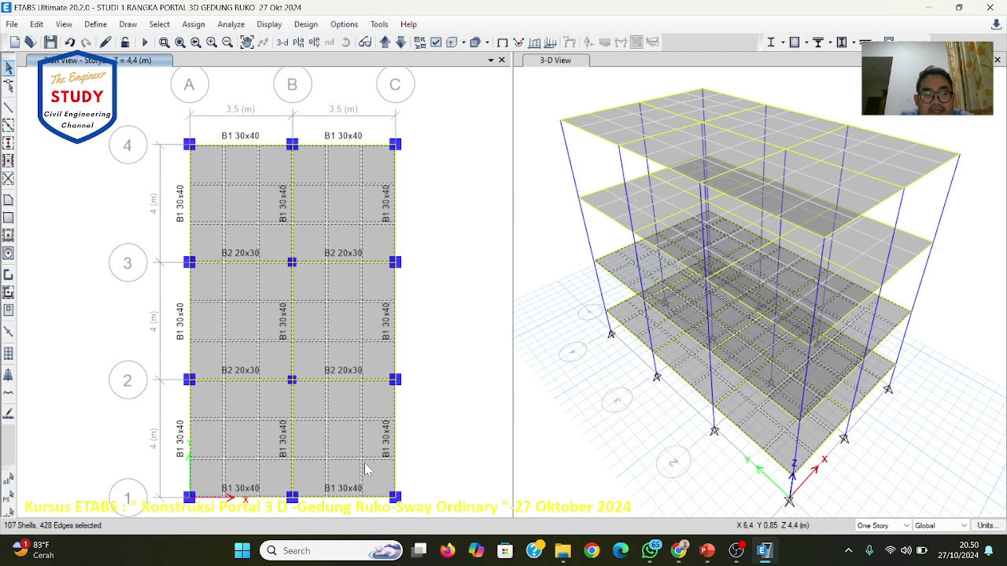
{"action": "left_click", "coordinate": [365, 462]}
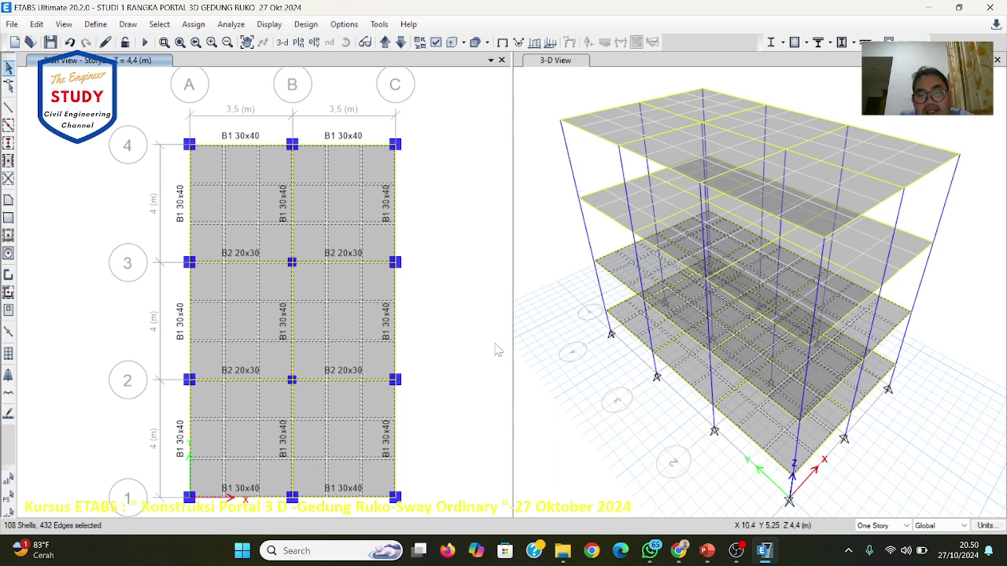
Step: Move up to the Z = 7.6 m plan and add all slab panels between grids 3 and 4 to the selection
{"action": "left_click", "coordinate": [389, 43]}
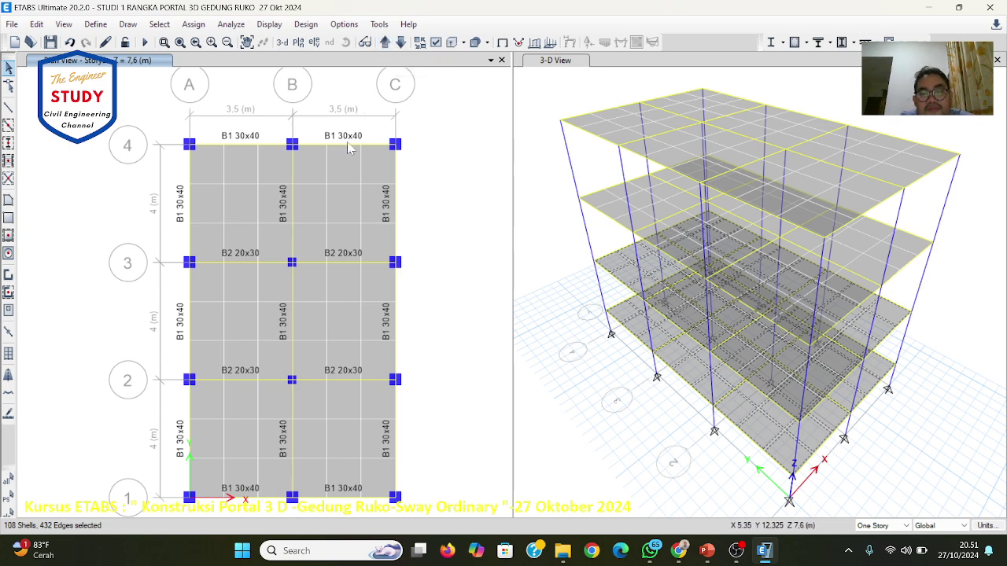
{"action": "left_click", "coordinate": [219, 169]}
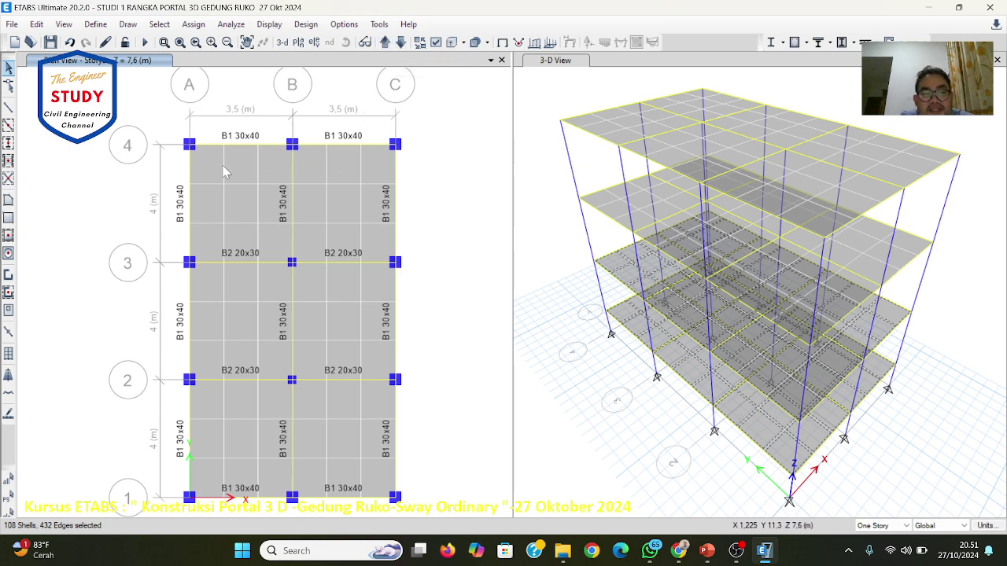
{"action": "left_click", "coordinate": [271, 167]}
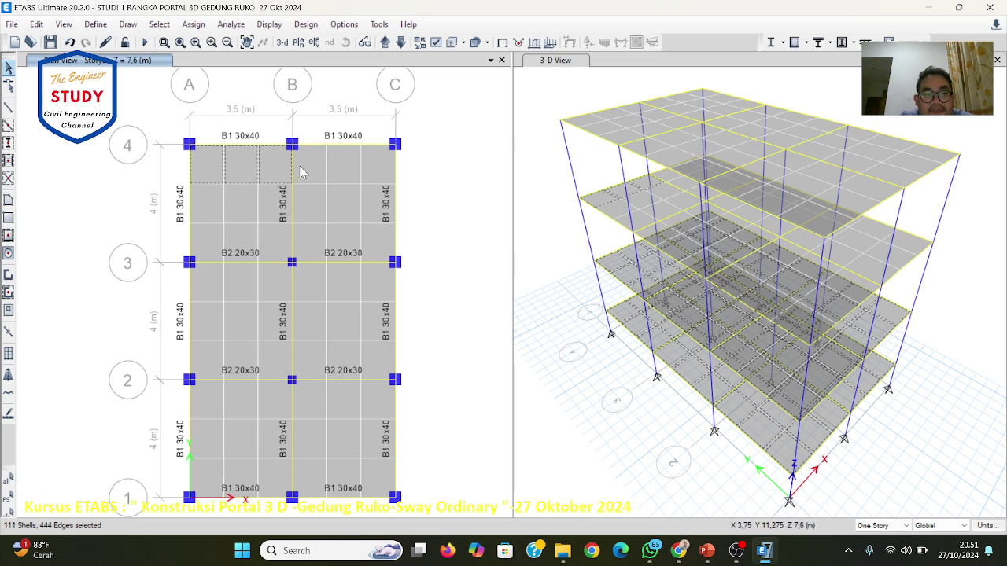
{"action": "left_click", "coordinate": [311, 166]}
{"action": "left_click", "coordinate": [334, 165]}
{"action": "left_click", "coordinate": [374, 166]}
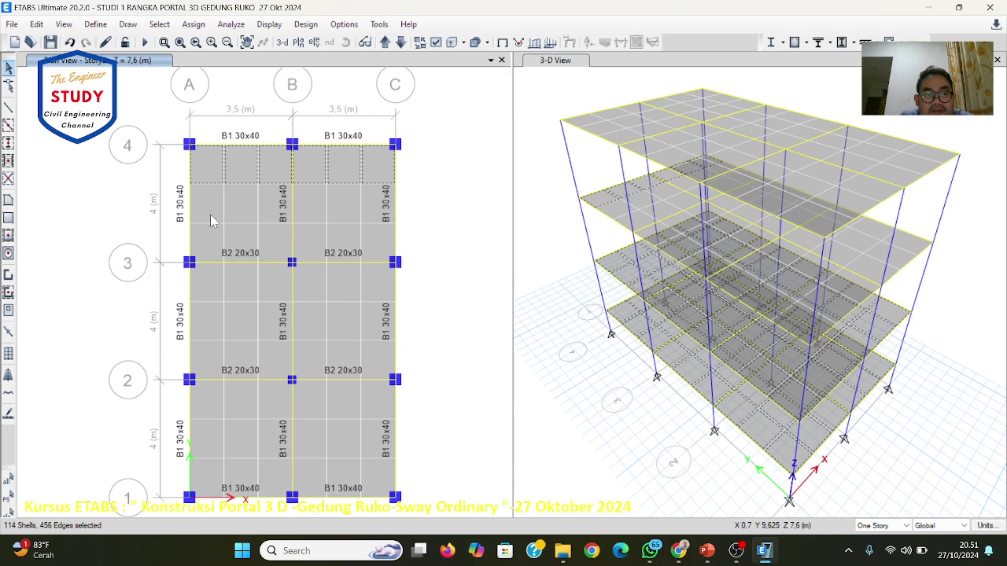
{"action": "left_click", "coordinate": [241, 212]}
{"action": "left_click", "coordinate": [272, 210]}
{"action": "left_click", "coordinate": [308, 212]}
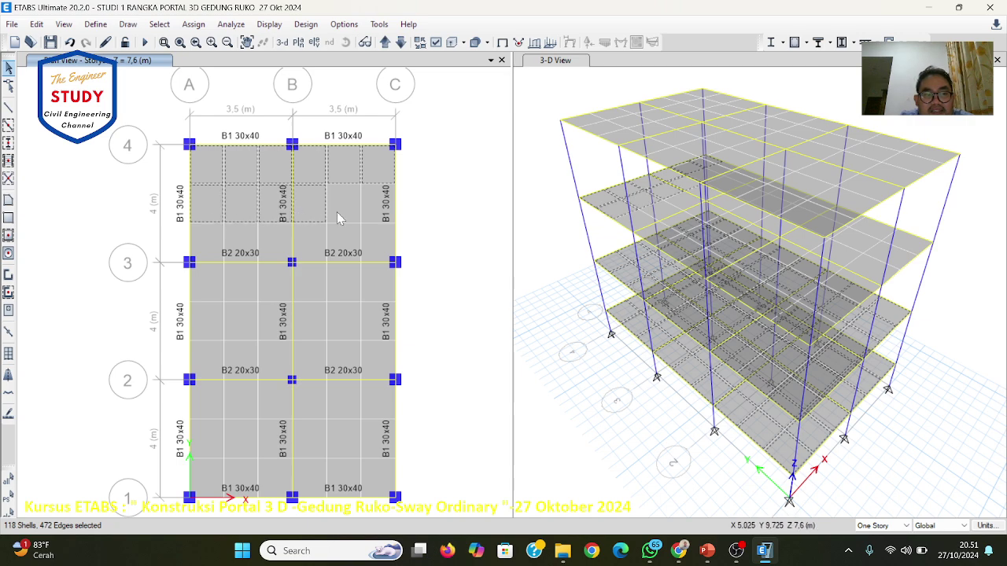
{"action": "left_click", "coordinate": [344, 212]}
{"action": "left_click", "coordinate": [377, 214]}
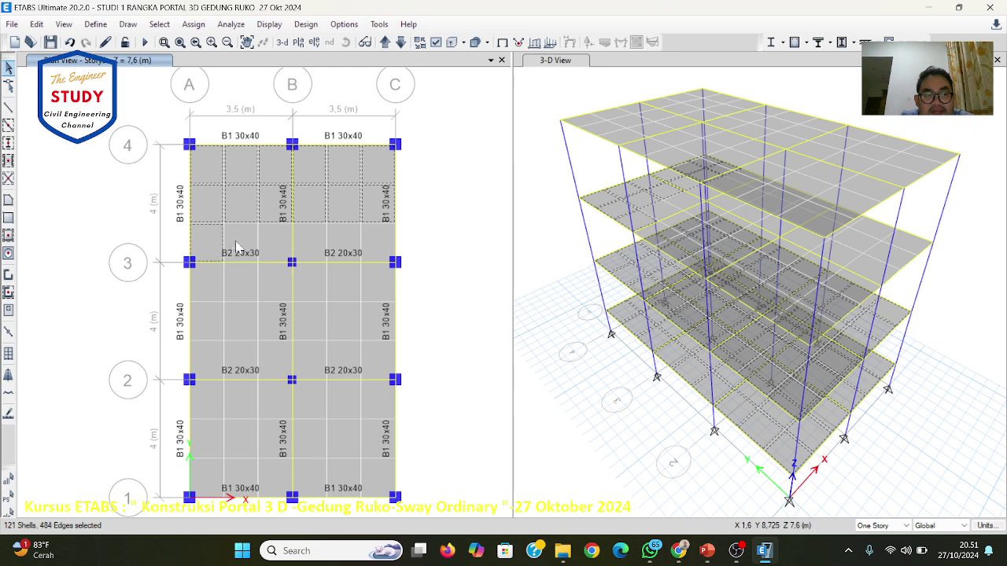
{"action": "left_click", "coordinate": [270, 246]}
{"action": "left_click", "coordinate": [356, 247]}
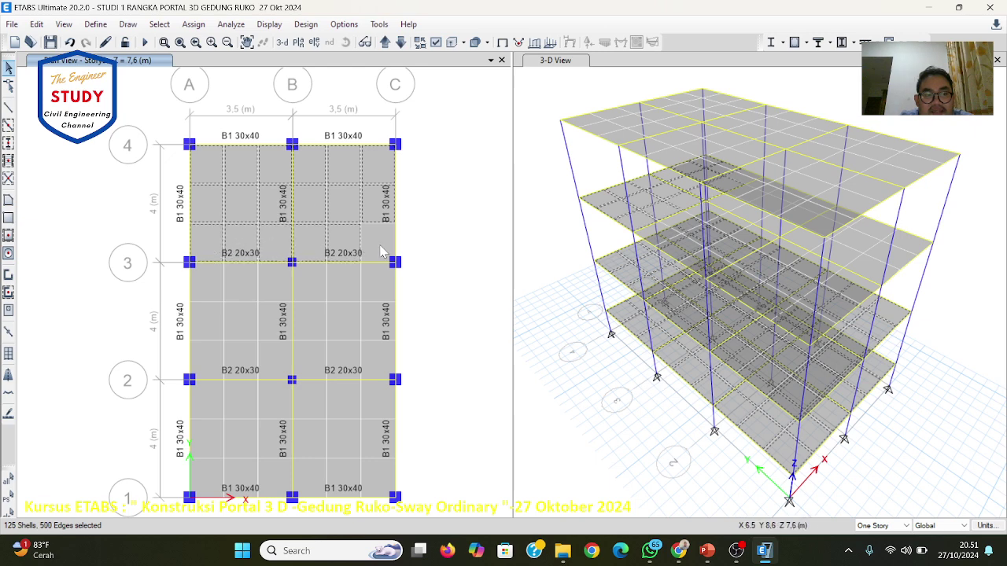
{"action": "left_click", "coordinate": [384, 250]}
Step: Add all slab panels between grids 2 and 3 of the Z = 7.6 m plan to the selection, keeping beams unselected
{"action": "left_click", "coordinate": [226, 287]}
{"action": "left_click", "coordinate": [244, 284]}
{"action": "left_click", "coordinate": [275, 281]}
{"action": "left_click", "coordinate": [315, 284]}
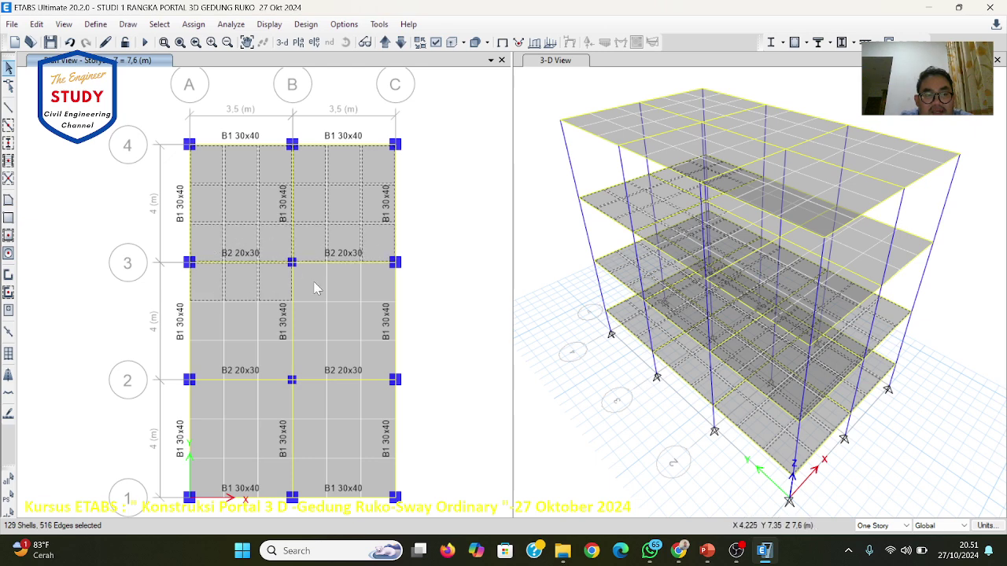
{"action": "left_click", "coordinate": [353, 281]}
{"action": "left_click", "coordinate": [213, 314]}
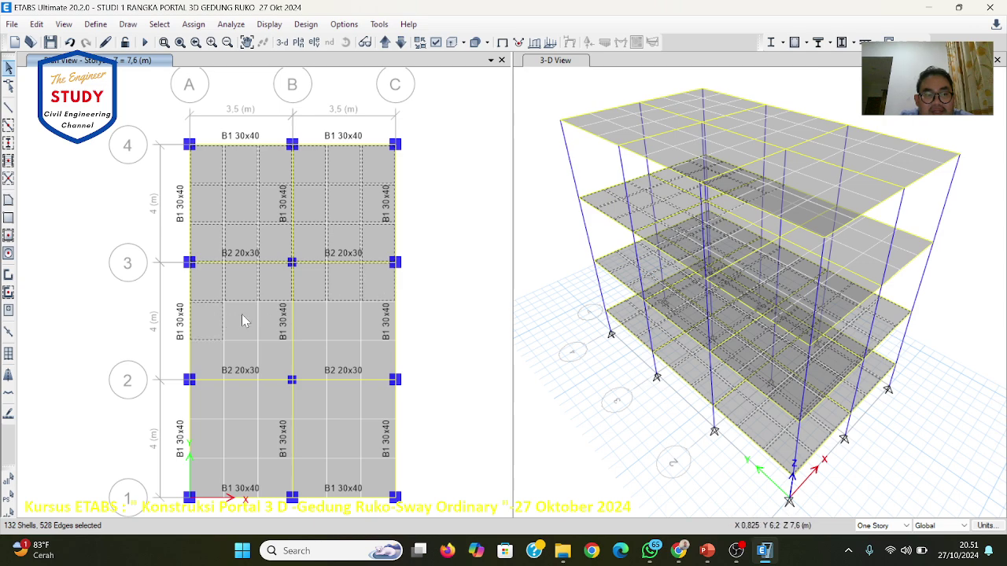
{"action": "left_click", "coordinate": [242, 313]}
{"action": "left_click", "coordinate": [263, 315]}
{"action": "left_click", "coordinate": [310, 324]}
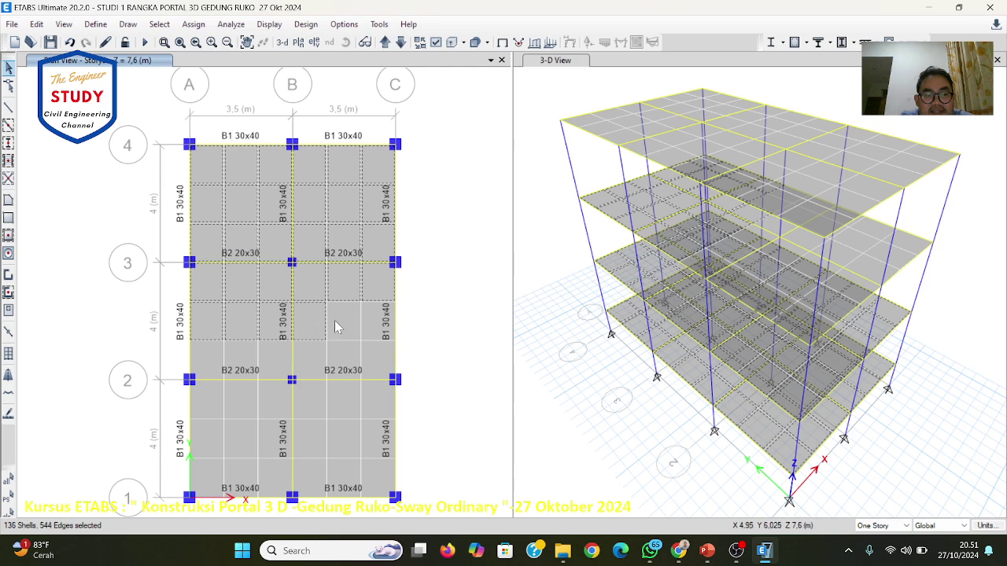
{"action": "left_click", "coordinate": [334, 320]}
{"action": "left_click", "coordinate": [377, 329]}
{"action": "left_click", "coordinate": [189, 364]}
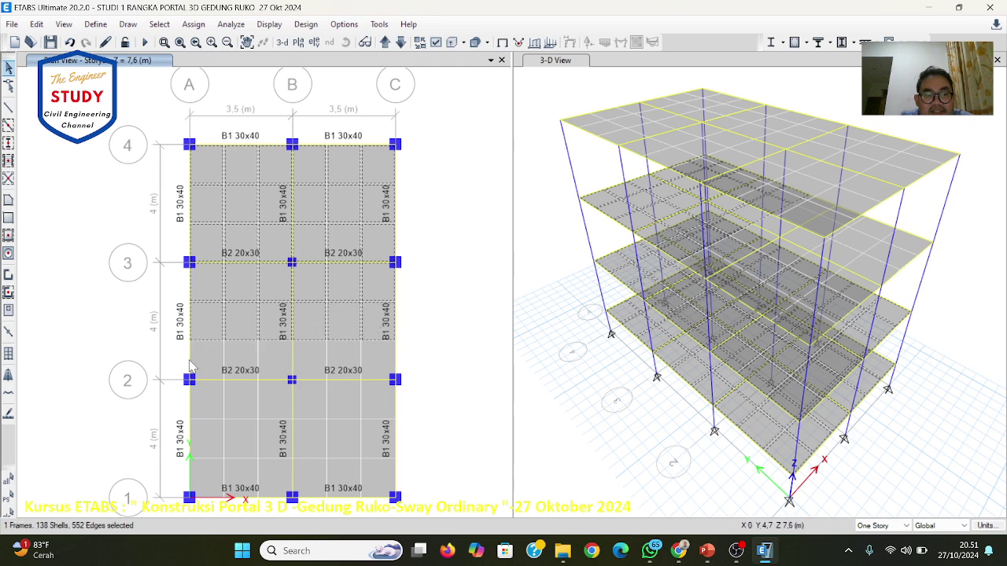
{"action": "left_click", "coordinate": [189, 364]}
{"action": "left_click", "coordinate": [204, 365]}
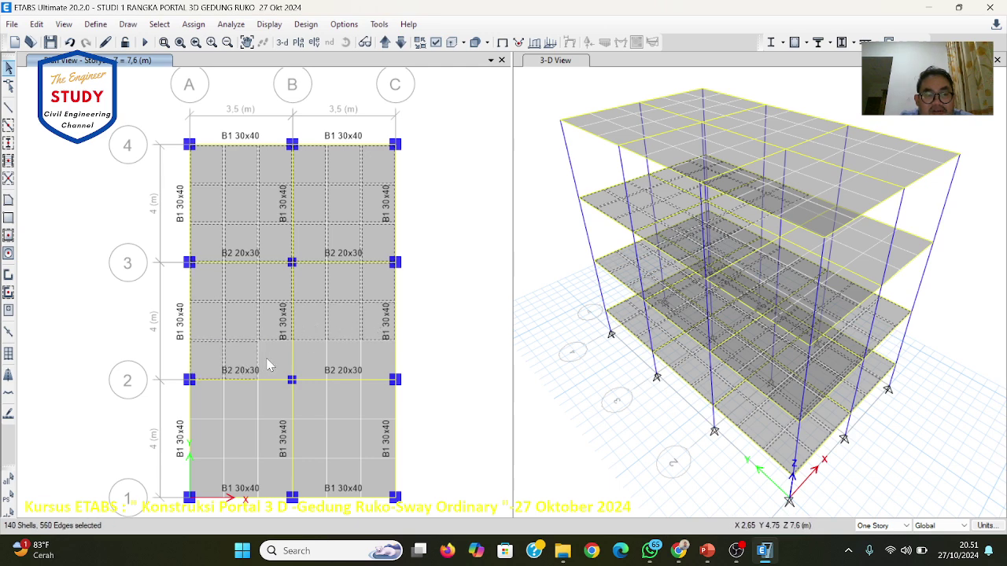
{"action": "left_click", "coordinate": [304, 367]}
{"action": "left_click", "coordinate": [338, 367]}
{"action": "left_click", "coordinate": [376, 362]}
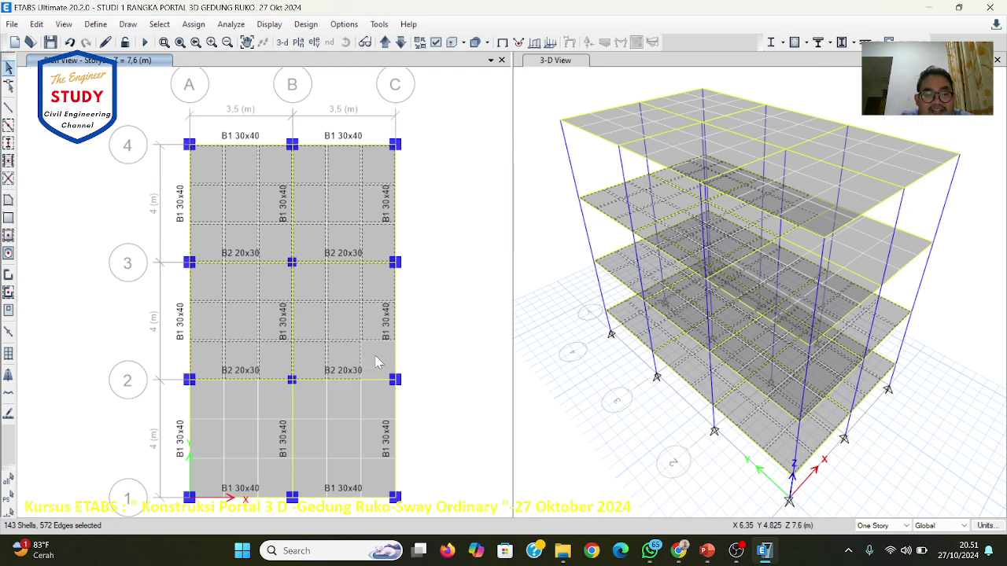
Step: Add all slab panels between grids 1 and 2 of the Z = 7.6 m plan to the selection
{"action": "left_click", "coordinate": [213, 400]}
{"action": "left_click", "coordinate": [241, 400]}
{"action": "left_click", "coordinate": [264, 401]}
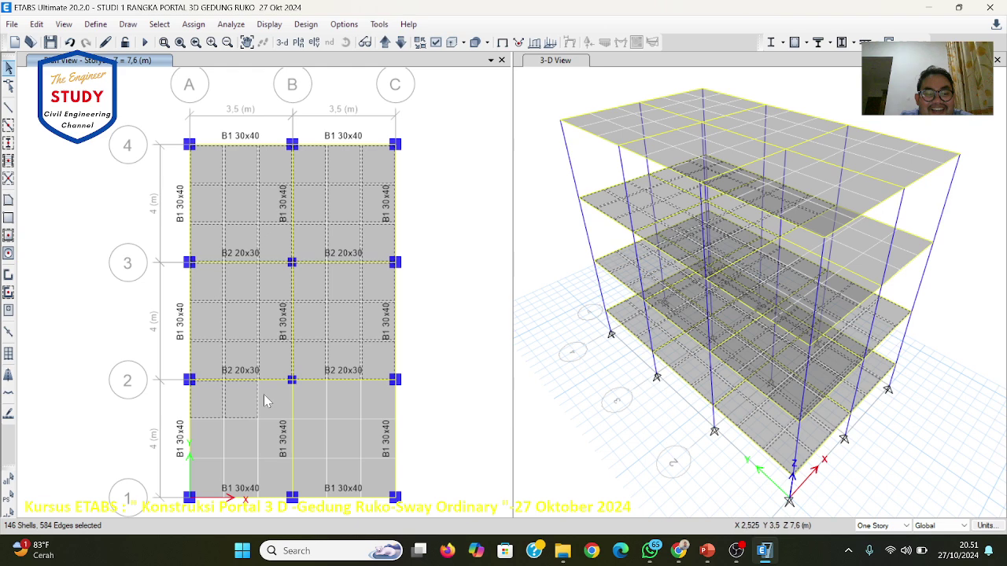
{"action": "left_click", "coordinate": [309, 401]}
{"action": "left_click", "coordinate": [336, 406]}
{"action": "left_click", "coordinate": [374, 406]}
{"action": "left_click", "coordinate": [229, 431]}
{"action": "left_click", "coordinate": [211, 433]}
{"action": "left_click", "coordinate": [270, 431]}
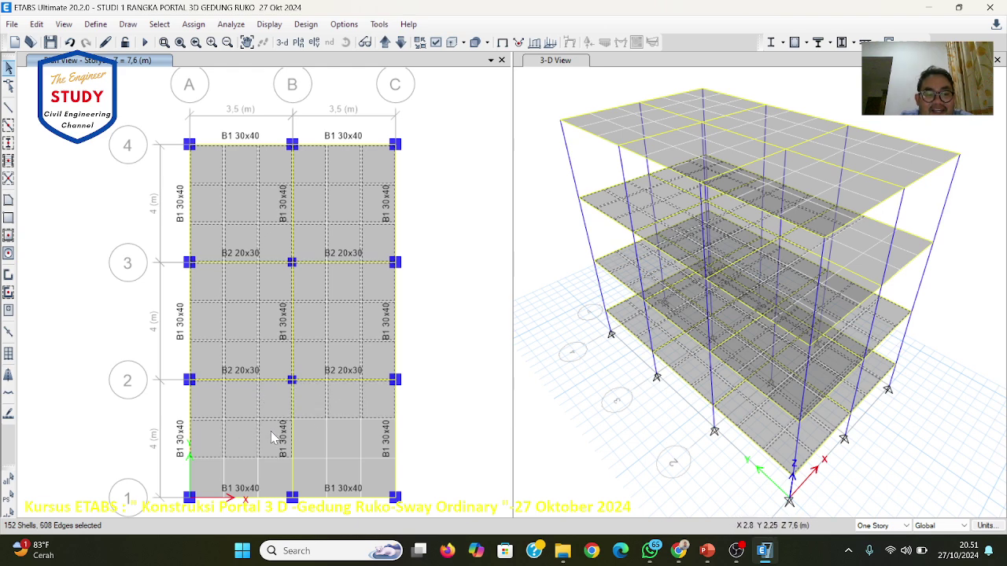
{"action": "left_click", "coordinate": [298, 433]}
{"action": "left_click", "coordinate": [333, 441]}
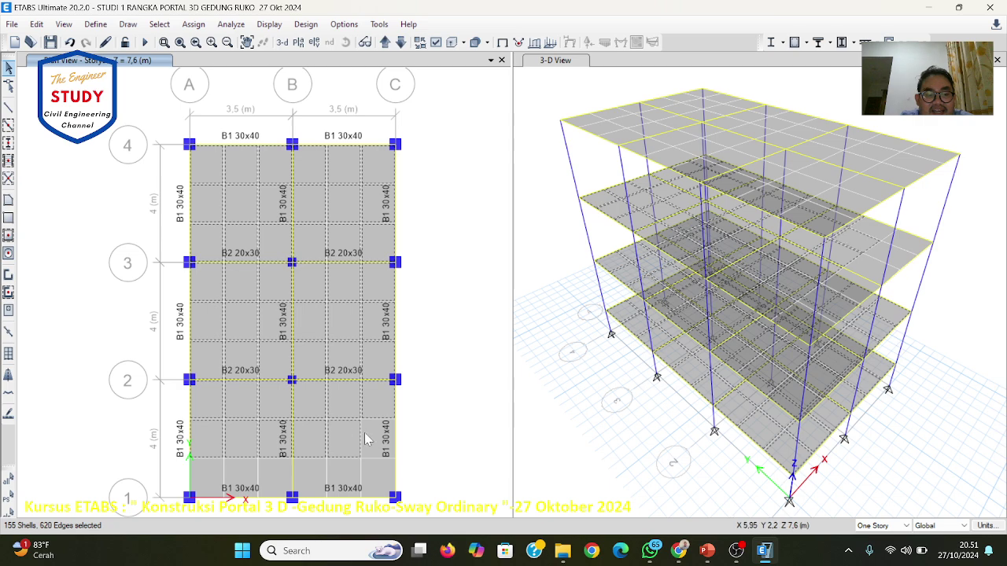
{"action": "left_click", "coordinate": [209, 470]}
{"action": "left_click", "coordinate": [245, 478]}
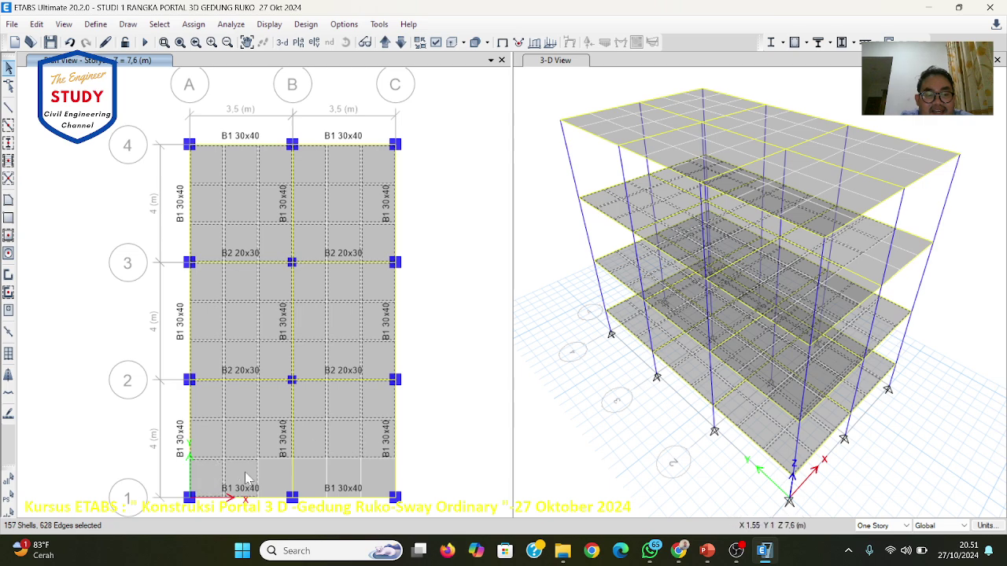
{"action": "left_click", "coordinate": [272, 481]}
{"action": "left_click", "coordinate": [309, 481]}
{"action": "left_click", "coordinate": [342, 481]}
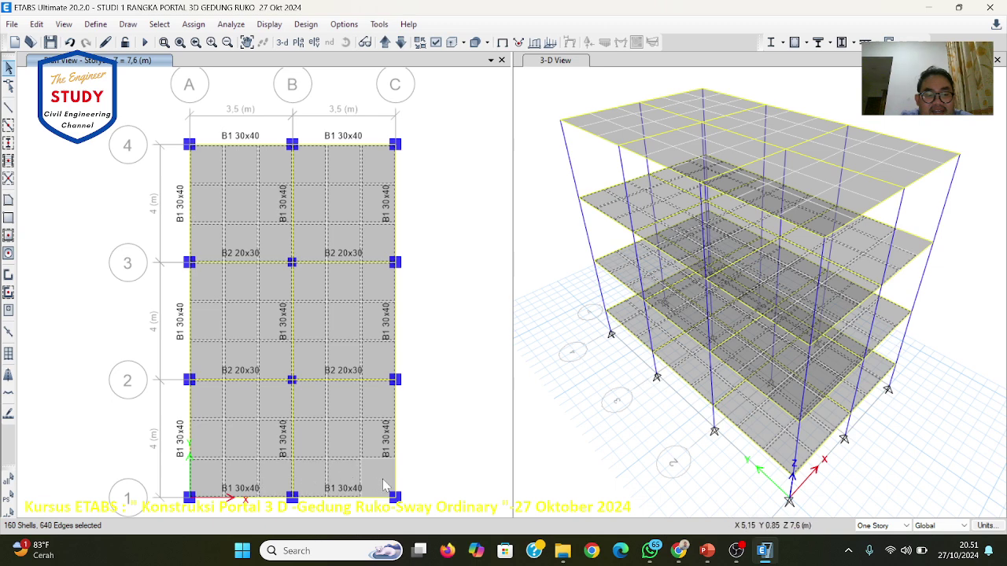
{"action": "left_click", "coordinate": [384, 482]}
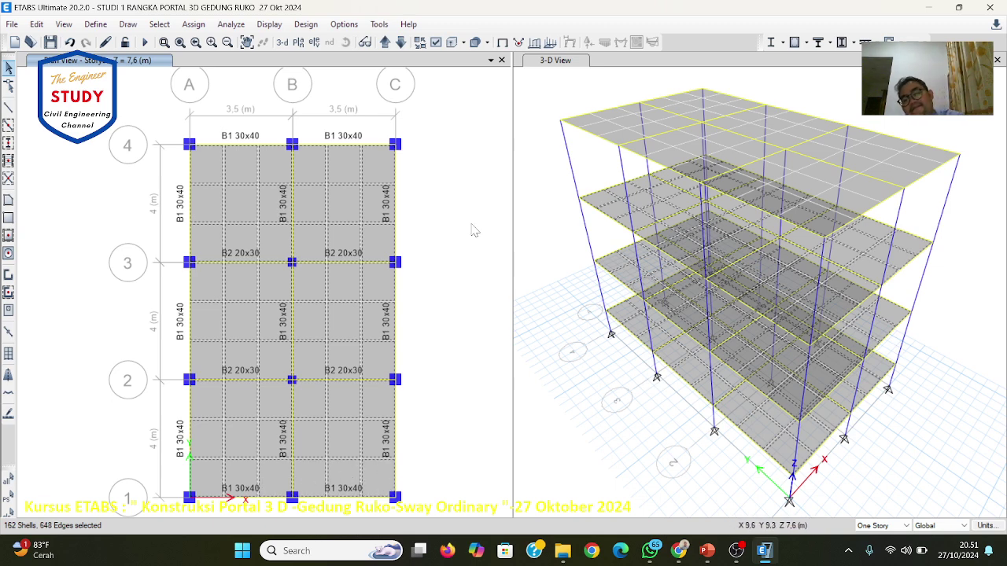
Step: Start a uniform shell load assignment for the selected floor slabs and set its load pattern to Live
{"action": "left_click", "coordinate": [194, 25]}
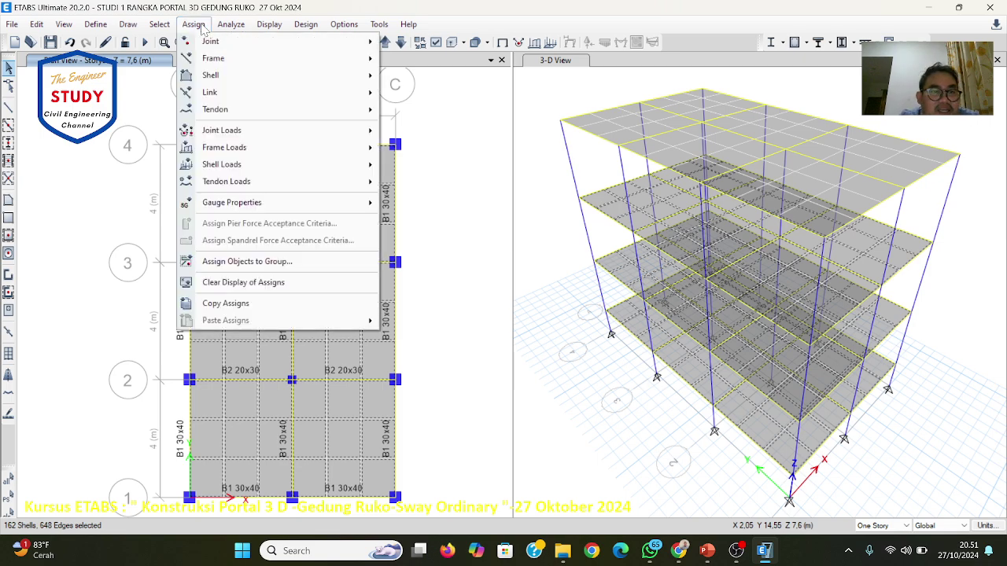
{"action": "mouse_move", "coordinate": [220, 151]}
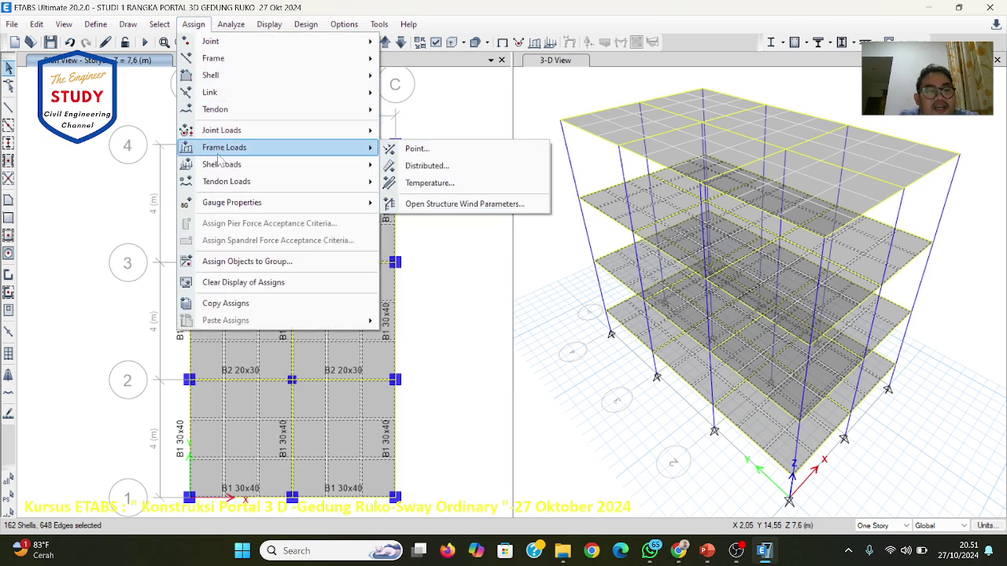
{"action": "mouse_move", "coordinate": [221, 171]}
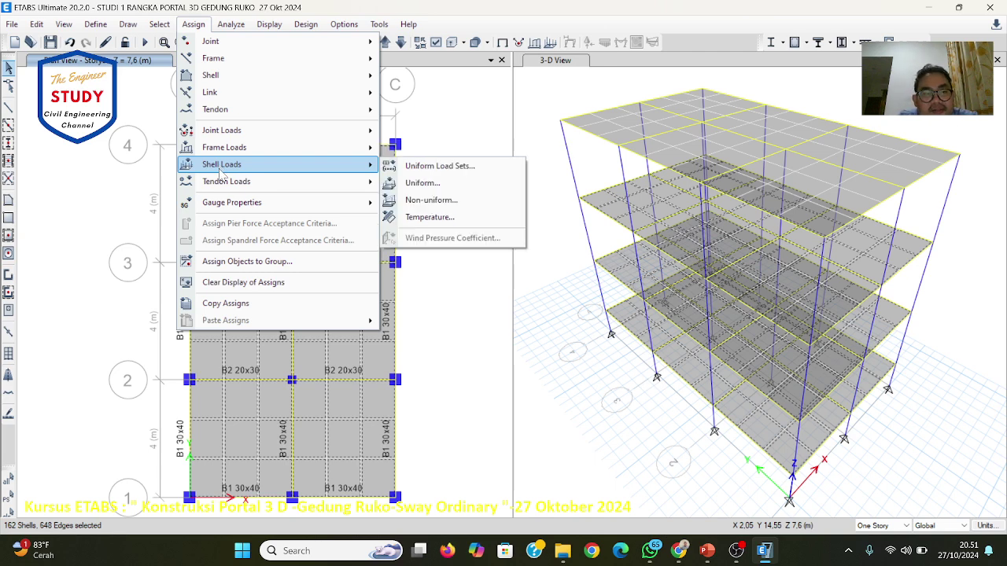
{"action": "left_click", "coordinate": [405, 186]}
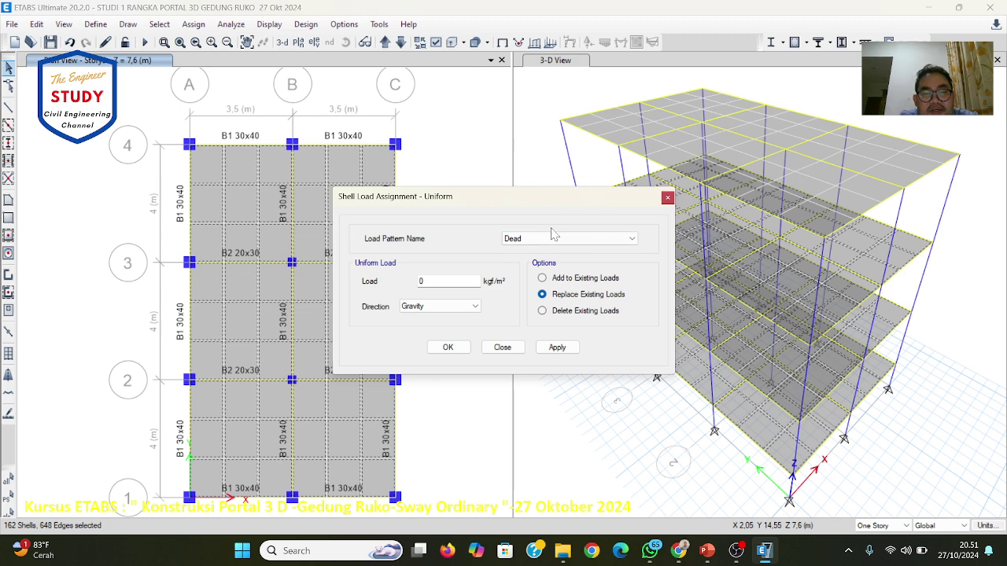
{"action": "left_click", "coordinate": [581, 239]}
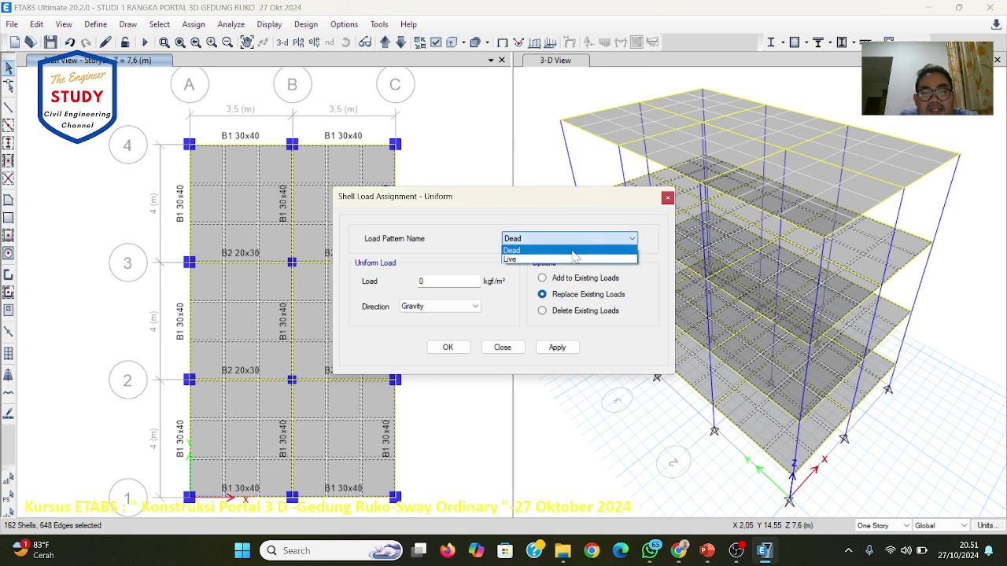
{"action": "left_click", "coordinate": [570, 260]}
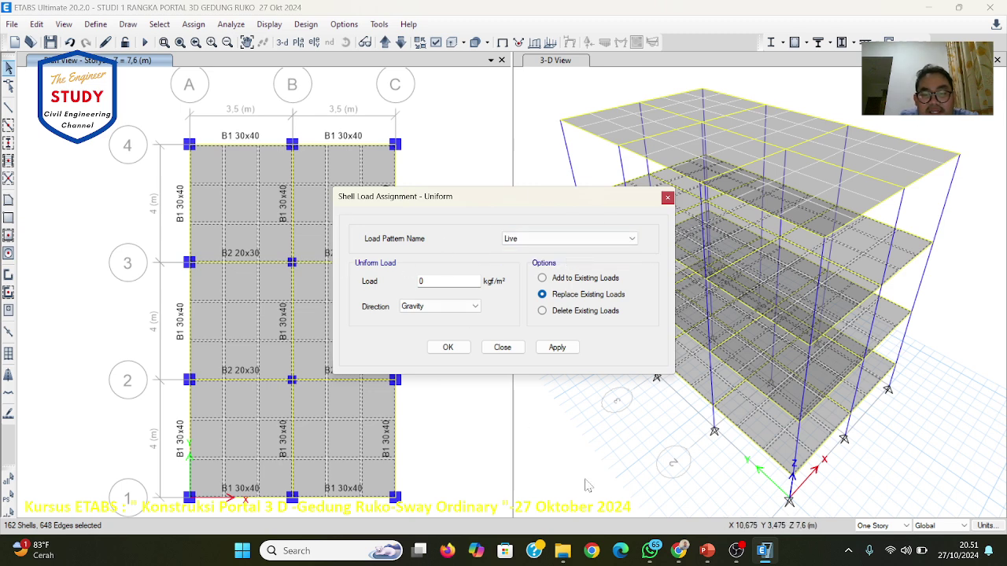
Step: Consult the load slide in PowerPoint, then assign a uniform load of 250 kgf/m² in the gravity direction to the selected slabs
{"action": "left_click", "coordinate": [706, 551]}
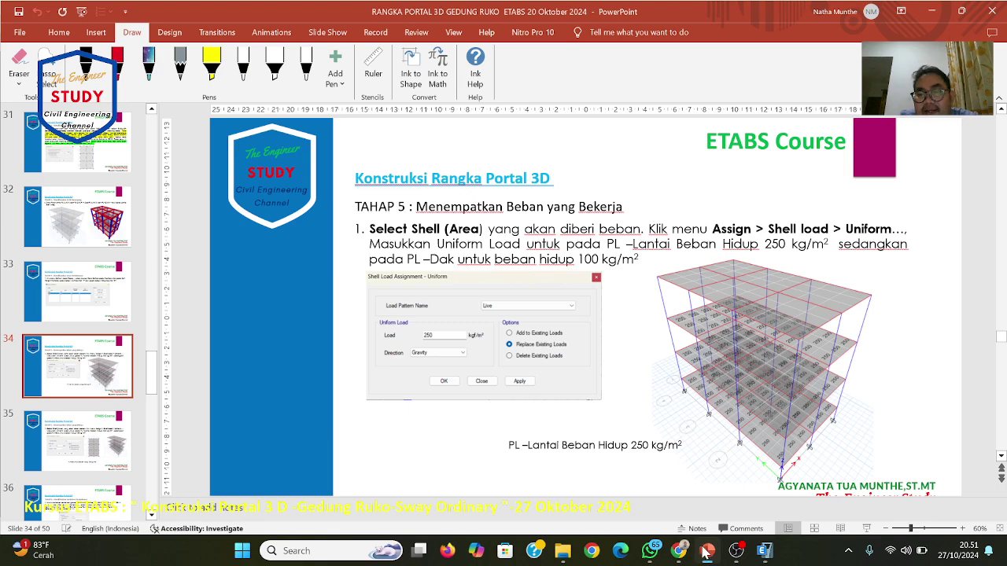
{"action": "left_click", "coordinate": [706, 552]}
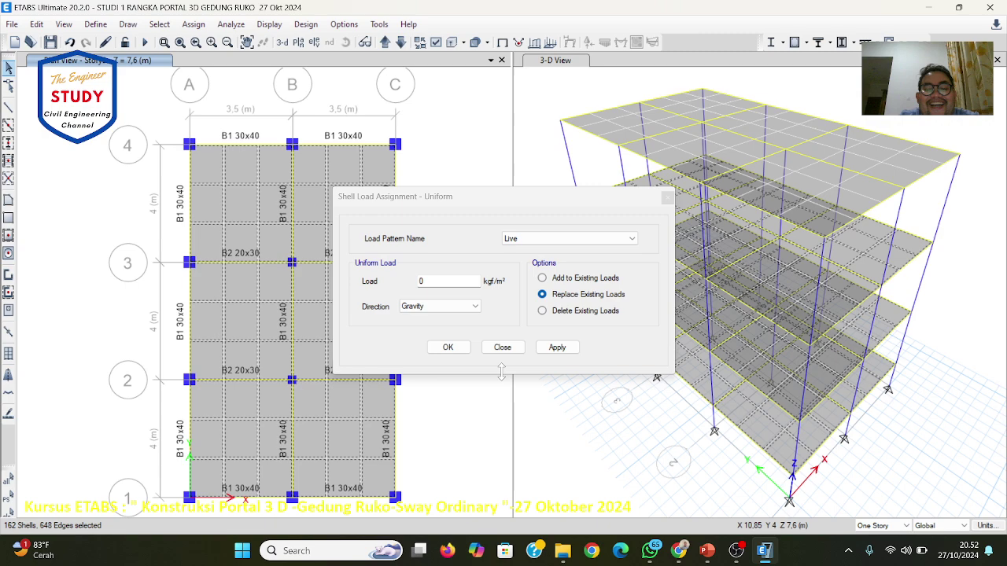
{"action": "left_click", "coordinate": [429, 281]}
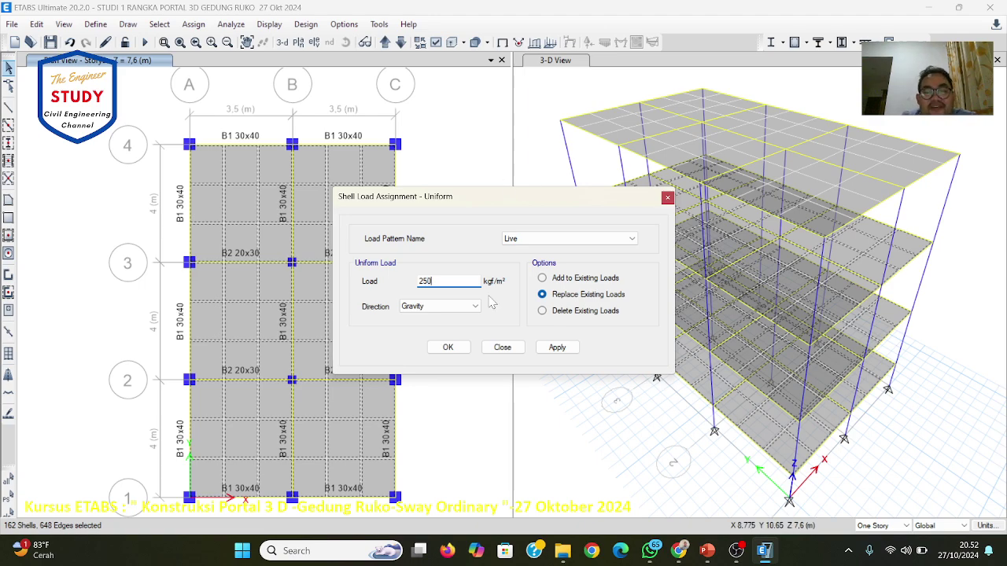
{"action": "left_click", "coordinate": [704, 553]}
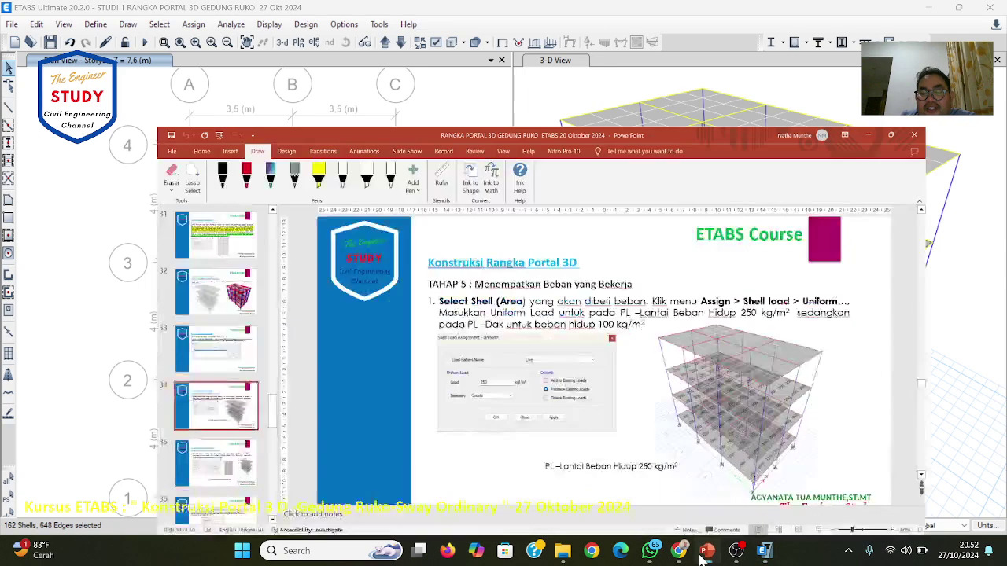
{"action": "left_click", "coordinate": [763, 551]}
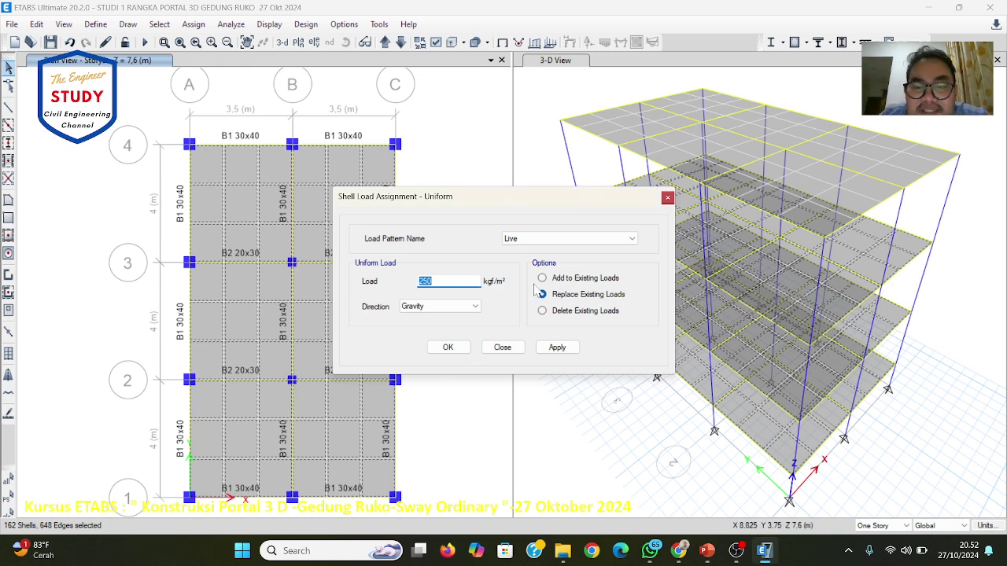
{"action": "left_click", "coordinate": [556, 347]}
{"action": "left_click", "coordinate": [447, 347]}
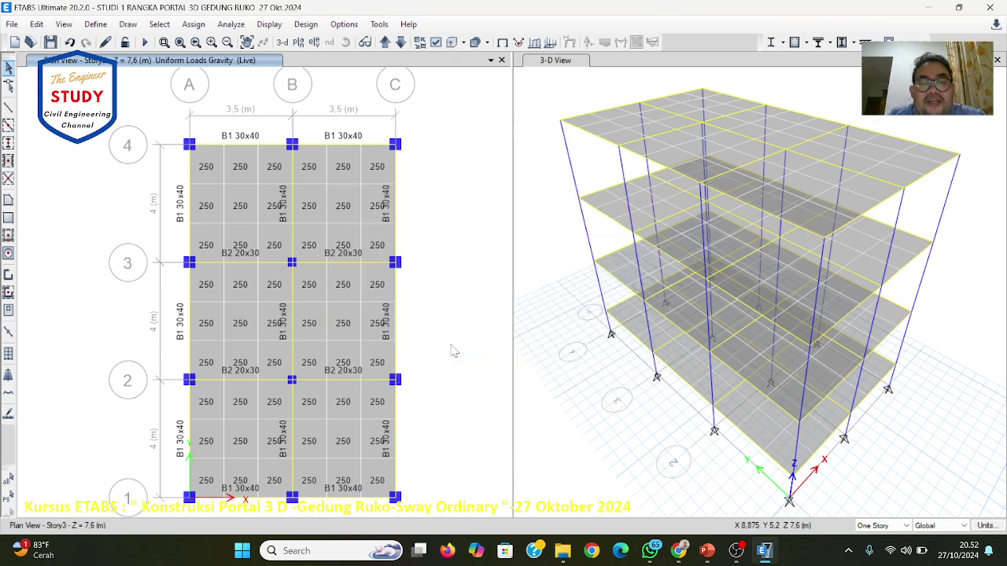
Step: Display the Live pattern's uniform gravity shell load values in the 3-D view
{"action": "left_click", "coordinate": [553, 159]}
{"action": "left_click", "coordinate": [271, 24]}
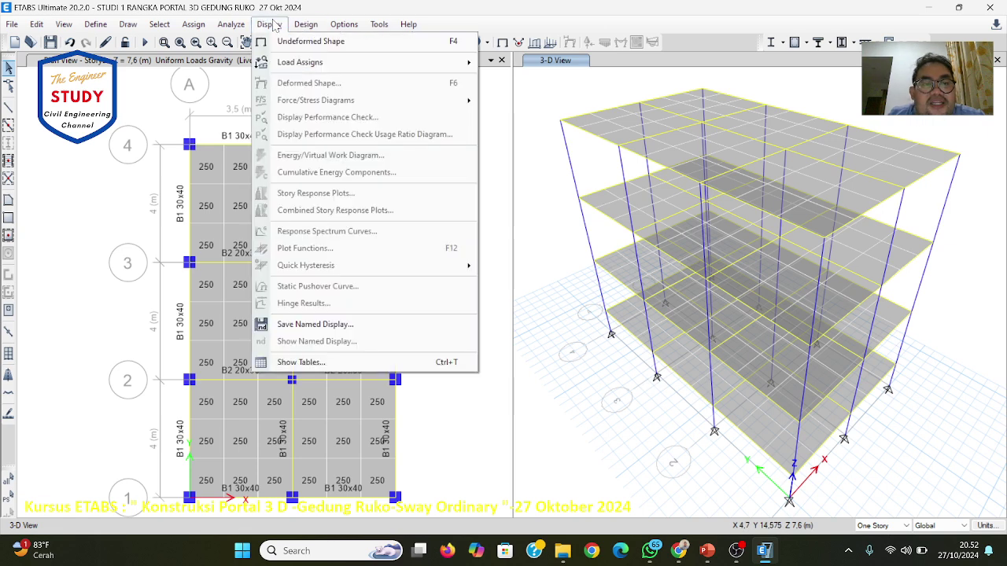
{"action": "mouse_move", "coordinate": [282, 63]}
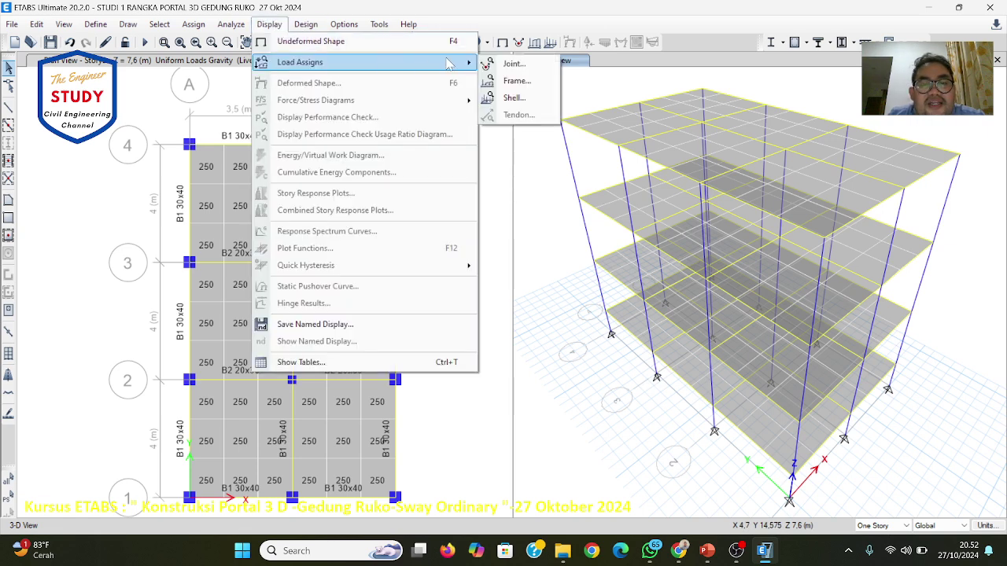
{"action": "left_click", "coordinate": [514, 98]}
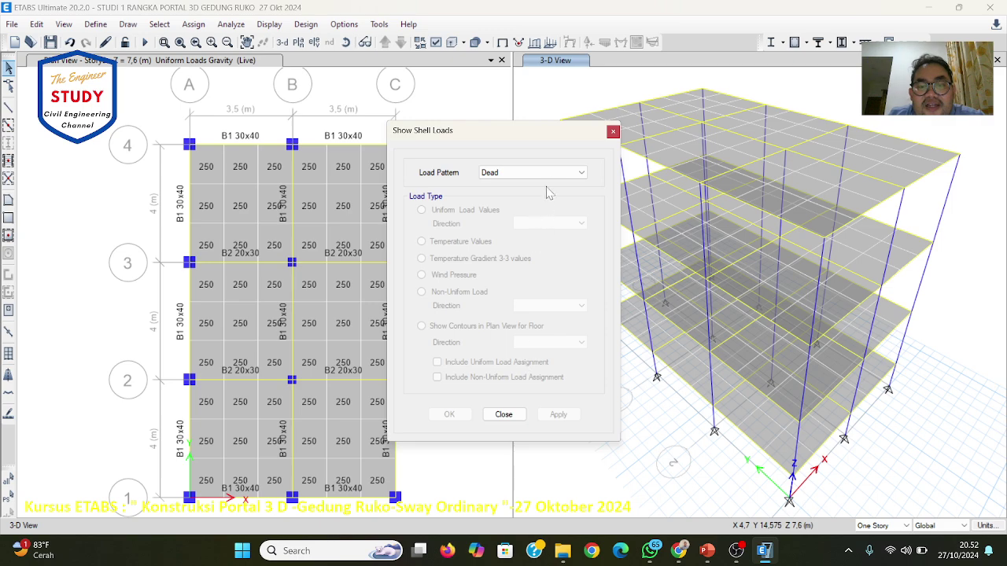
{"action": "left_click", "coordinate": [548, 173]}
{"action": "left_click", "coordinate": [545, 193]}
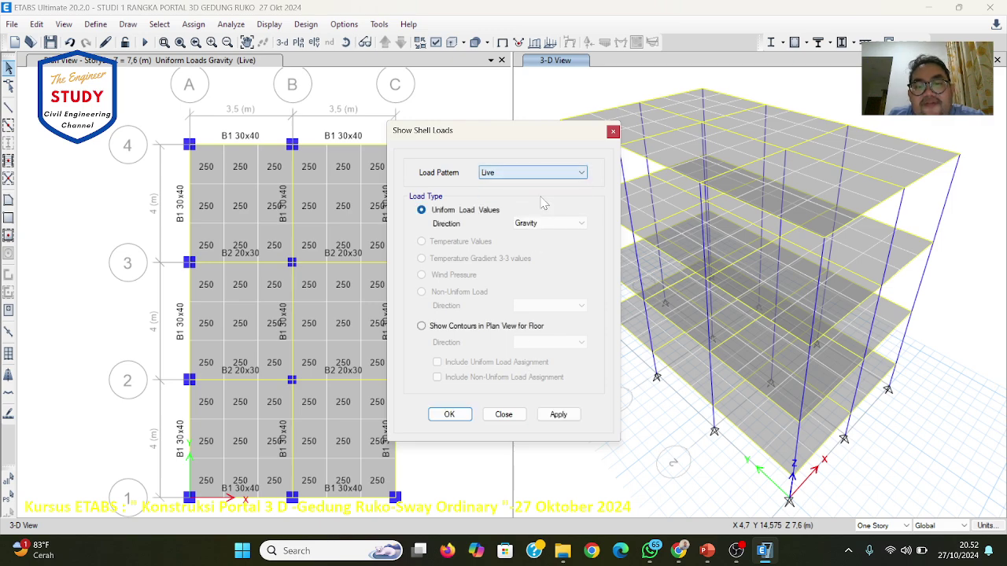
{"action": "left_click", "coordinate": [557, 415]}
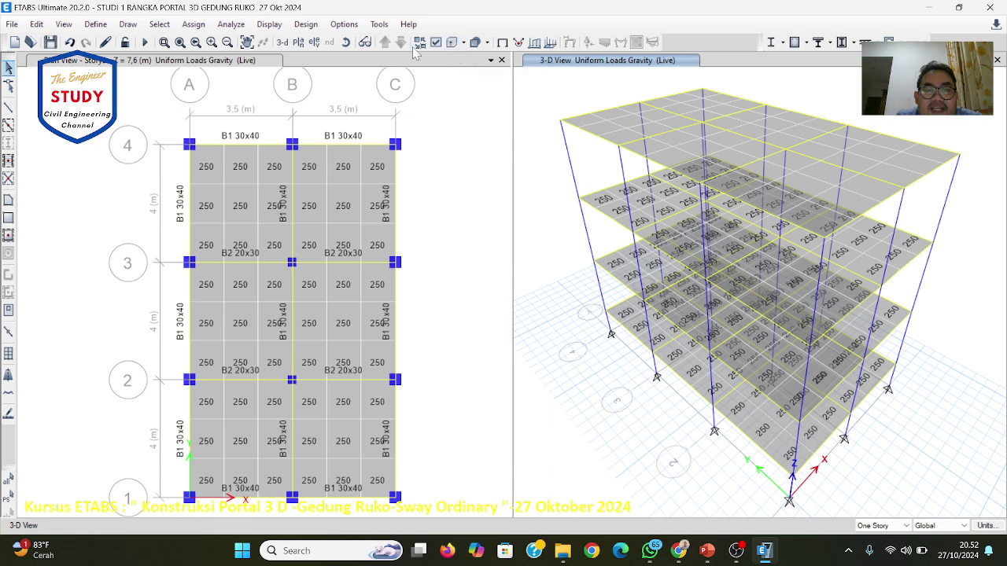
Step: Move up to the Z = 10.8 m plan and select all slab panels between grids 3 and 4
{"action": "left_click", "coordinate": [448, 71]}
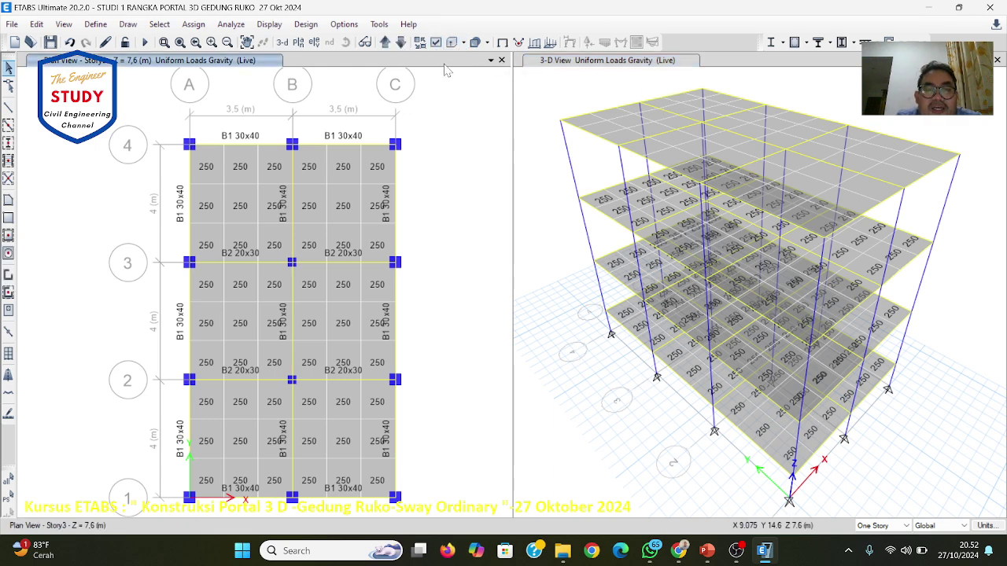
{"action": "left_click", "coordinate": [385, 42]}
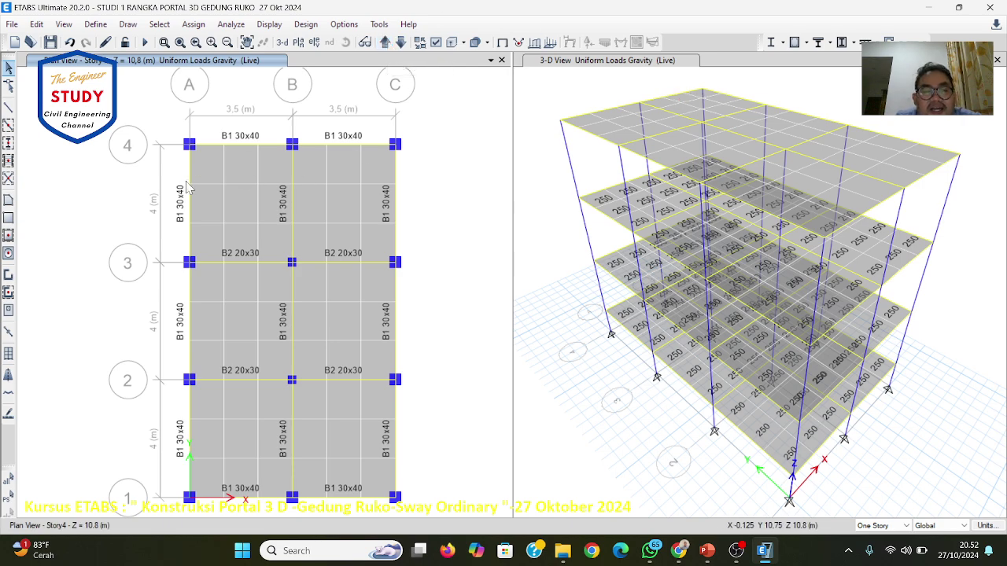
{"action": "left_click", "coordinate": [199, 159]}
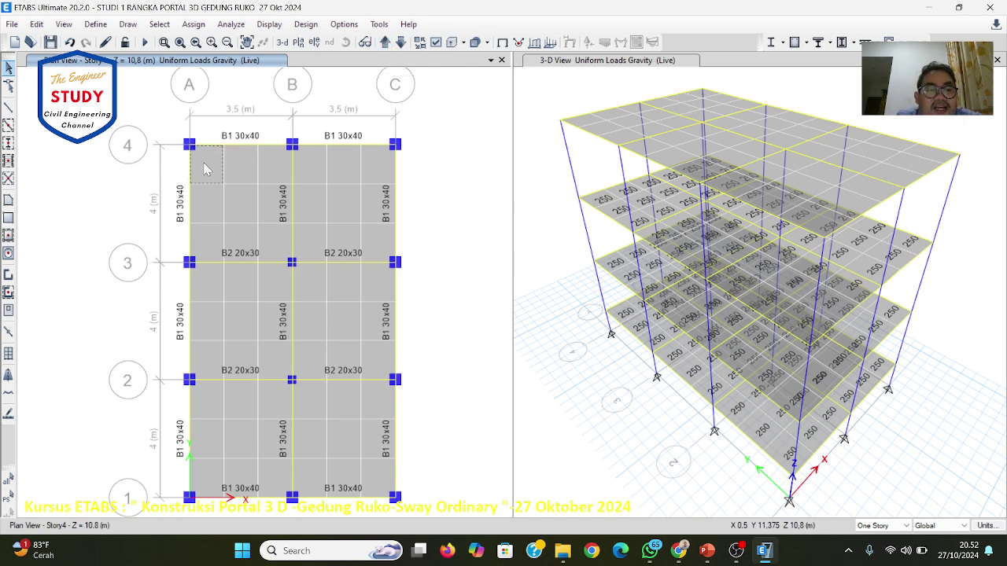
{"action": "left_click", "coordinate": [254, 163]}
{"action": "left_click", "coordinate": [276, 164]}
{"action": "left_click", "coordinate": [306, 163]}
{"action": "left_click", "coordinate": [344, 167]}
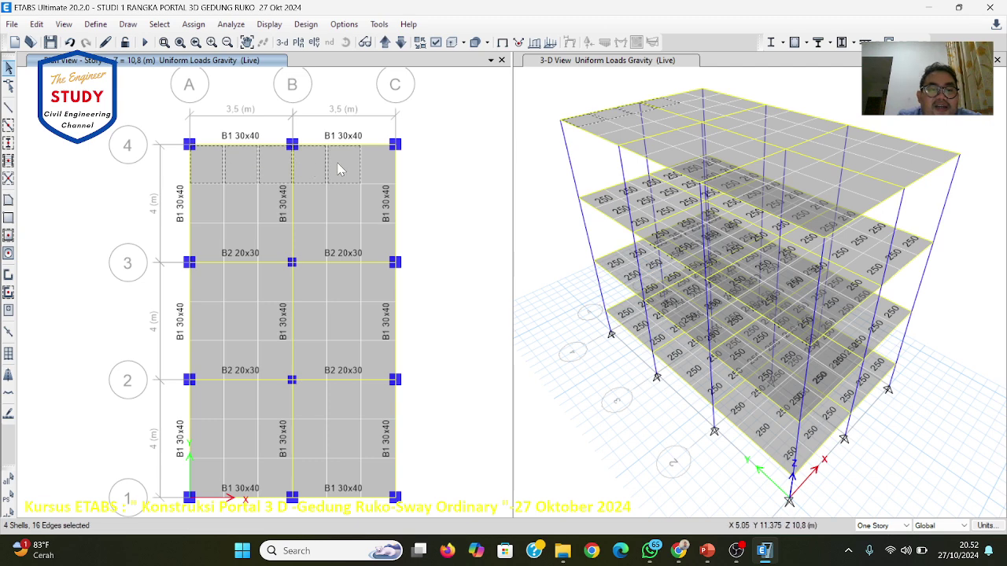
{"action": "left_click", "coordinate": [378, 165]}
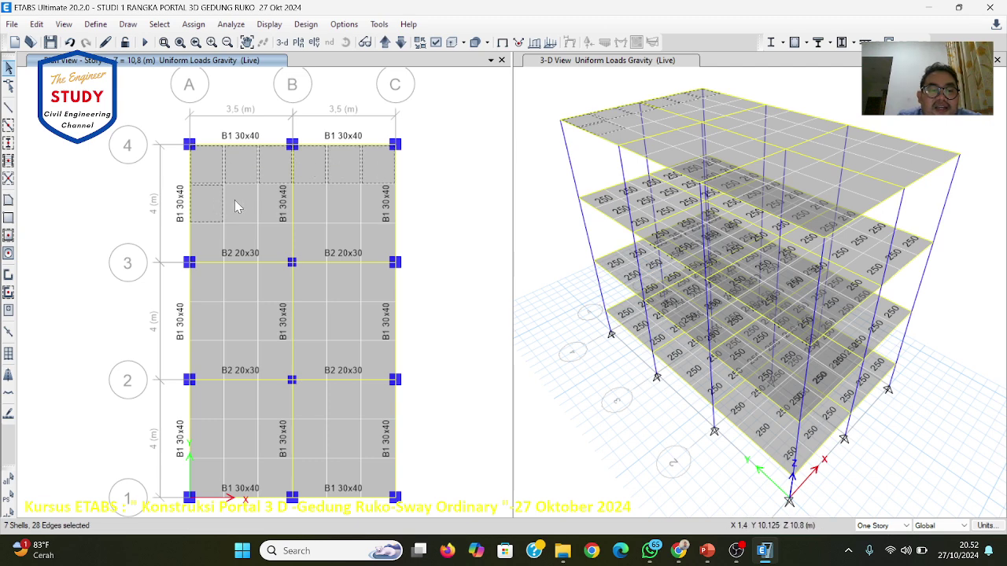
{"action": "left_click", "coordinate": [251, 203]}
{"action": "left_click", "coordinate": [339, 214]}
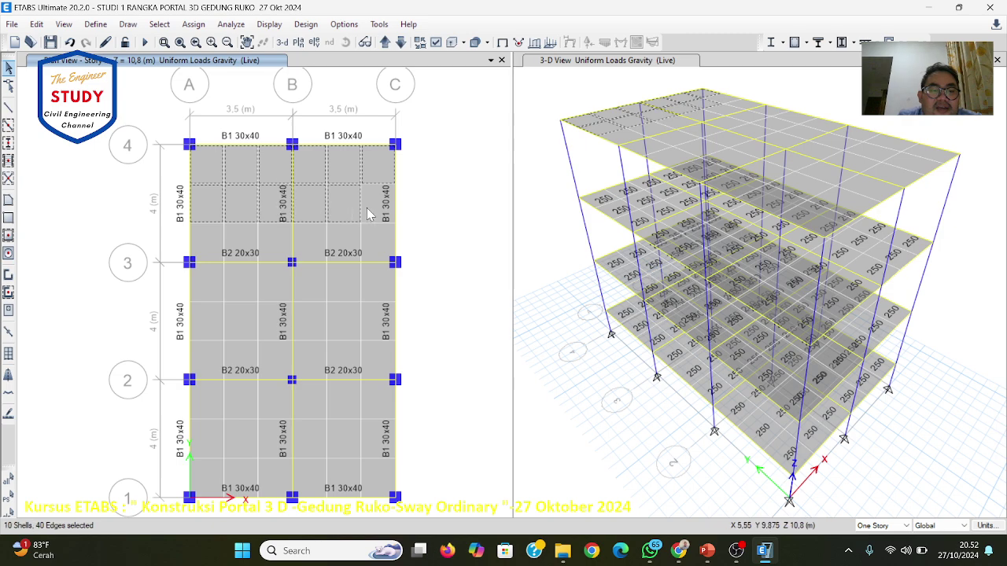
{"action": "left_click", "coordinate": [367, 213]}
{"action": "left_click", "coordinate": [321, 220]}
{"action": "left_click", "coordinate": [213, 250]}
{"action": "left_click", "coordinate": [235, 252]}
{"action": "left_click", "coordinate": [272, 252]}
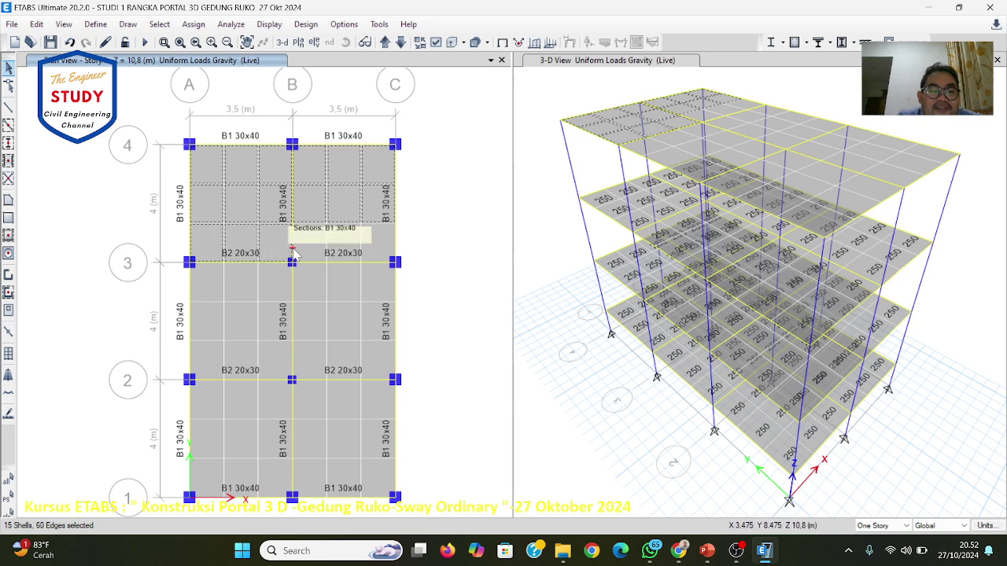
{"action": "left_click", "coordinate": [308, 253]}
{"action": "left_click", "coordinate": [346, 254]}
Step: Add all slab panels between grids 2 and 3 of the Z = 10.8 m plan to the selection
{"action": "left_click", "coordinate": [209, 277]}
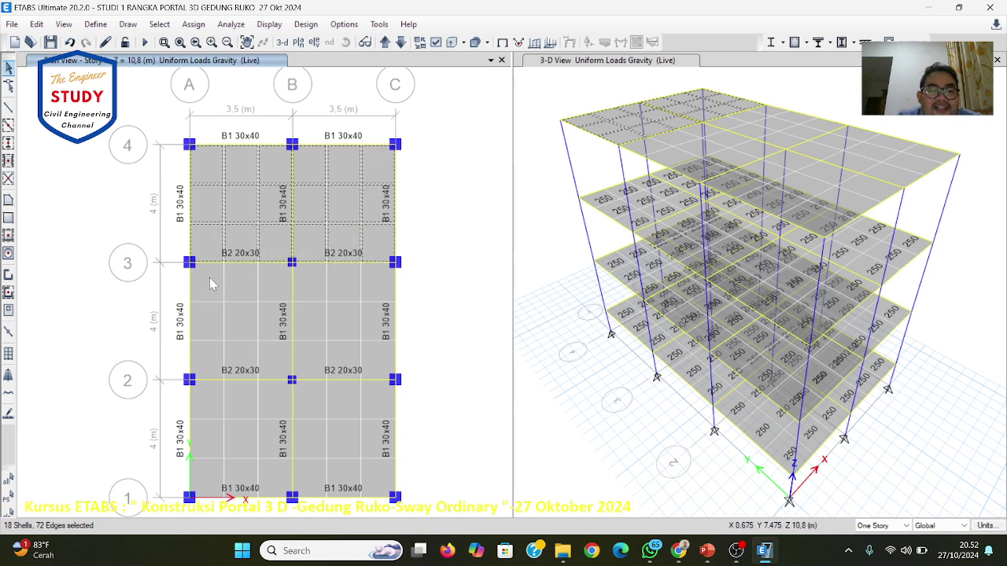
{"action": "left_click", "coordinate": [242, 283]}
{"action": "left_click", "coordinate": [286, 287]}
{"action": "left_click", "coordinate": [315, 285]}
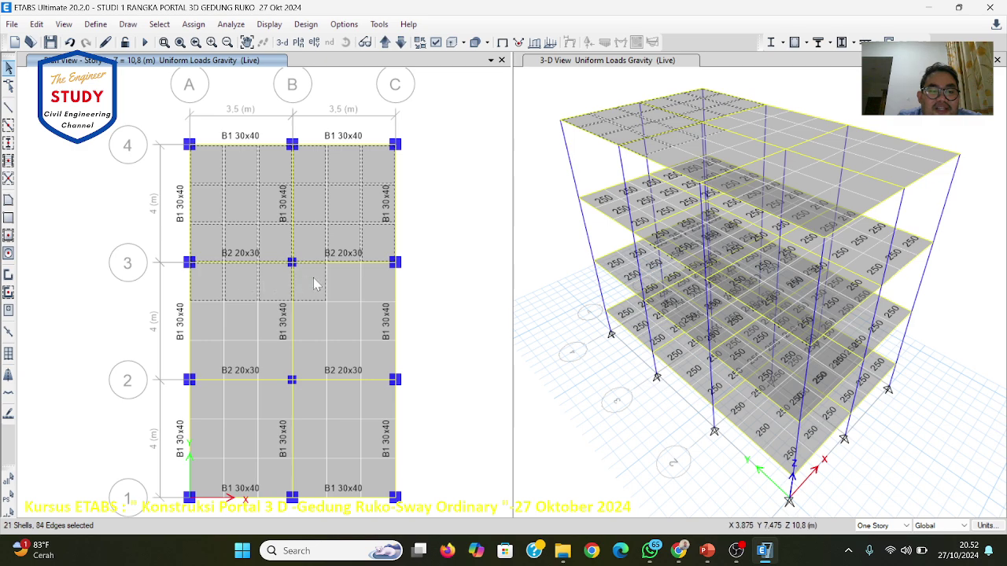
{"action": "left_click", "coordinate": [214, 317]}
{"action": "left_click", "coordinate": [245, 324]}
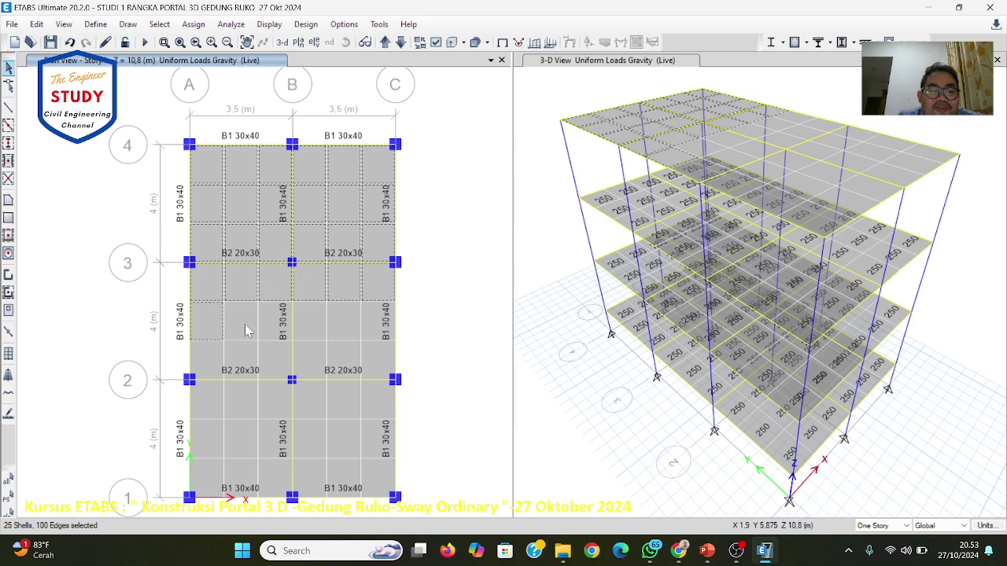
{"action": "left_click", "coordinate": [283, 330]}
{"action": "left_click", "coordinate": [314, 329]}
{"action": "left_click", "coordinate": [353, 319]}
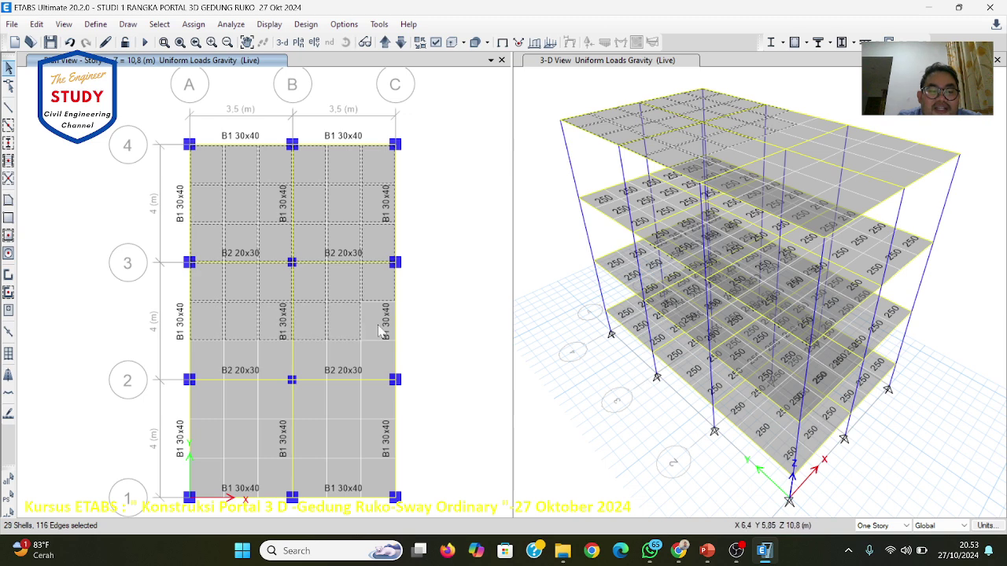
{"action": "left_click", "coordinate": [384, 332]}
{"action": "left_click", "coordinate": [211, 358]}
{"action": "left_click", "coordinate": [241, 367]}
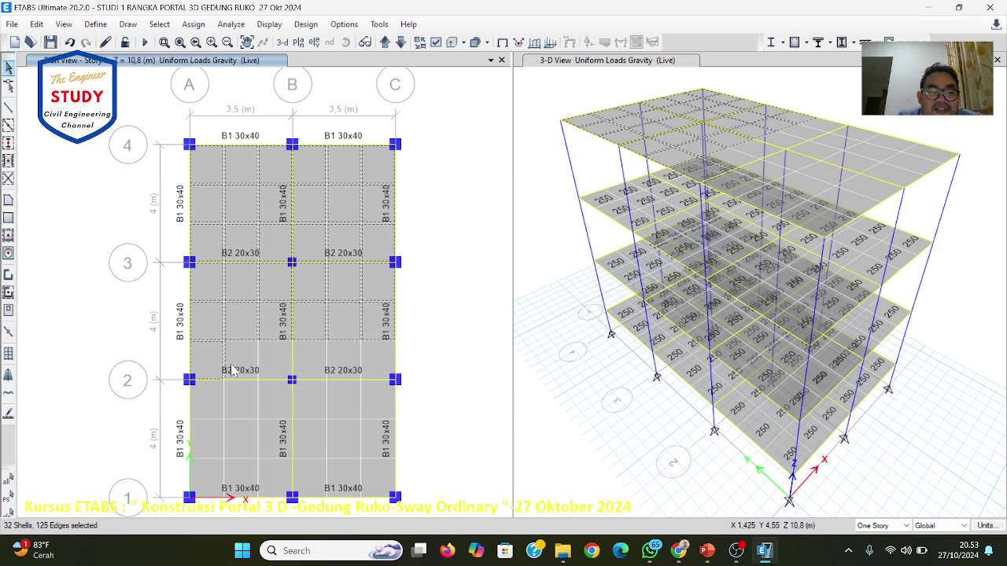
{"action": "left_click", "coordinate": [270, 366]}
{"action": "left_click", "coordinate": [310, 368]}
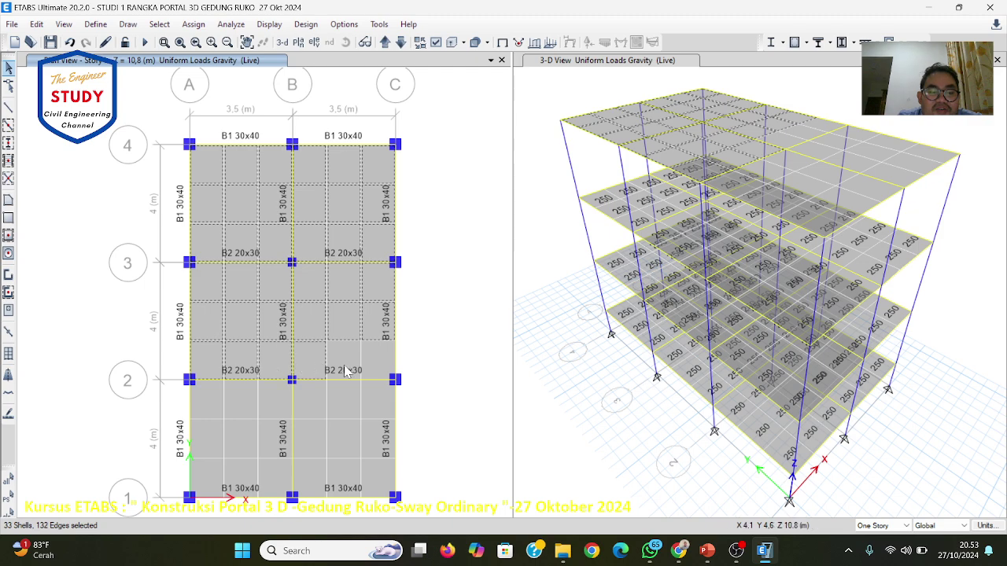
{"action": "left_click", "coordinate": [378, 367]}
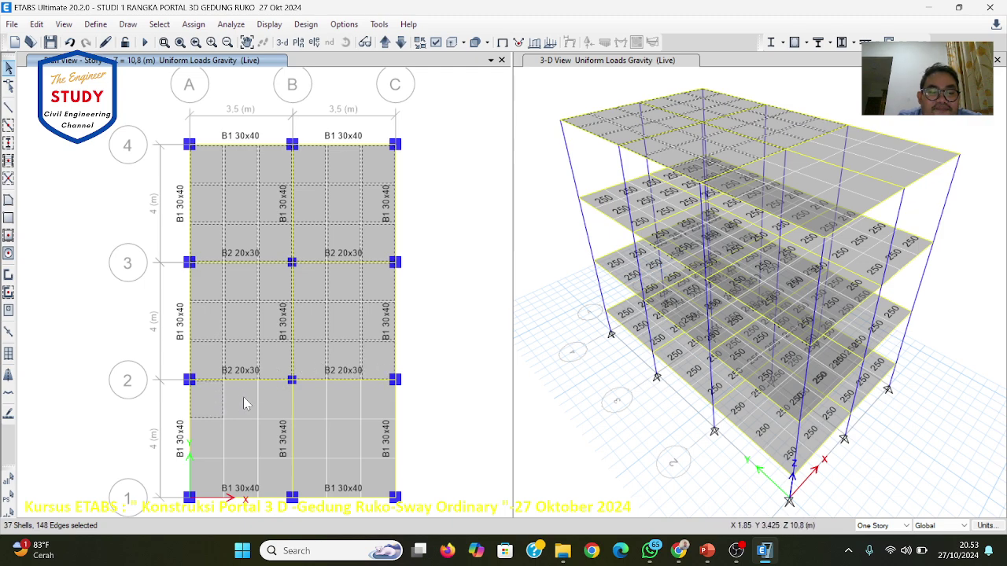
Step: Add the slab panels between grids 1 and 2 of the Z = 10.8 m plan to the selection, beginning with the row along grid 2
{"action": "left_click", "coordinate": [249, 399]}
{"action": "left_click", "coordinate": [277, 399]}
{"action": "left_click", "coordinate": [309, 399]}
{"action": "left_click", "coordinate": [346, 399]}
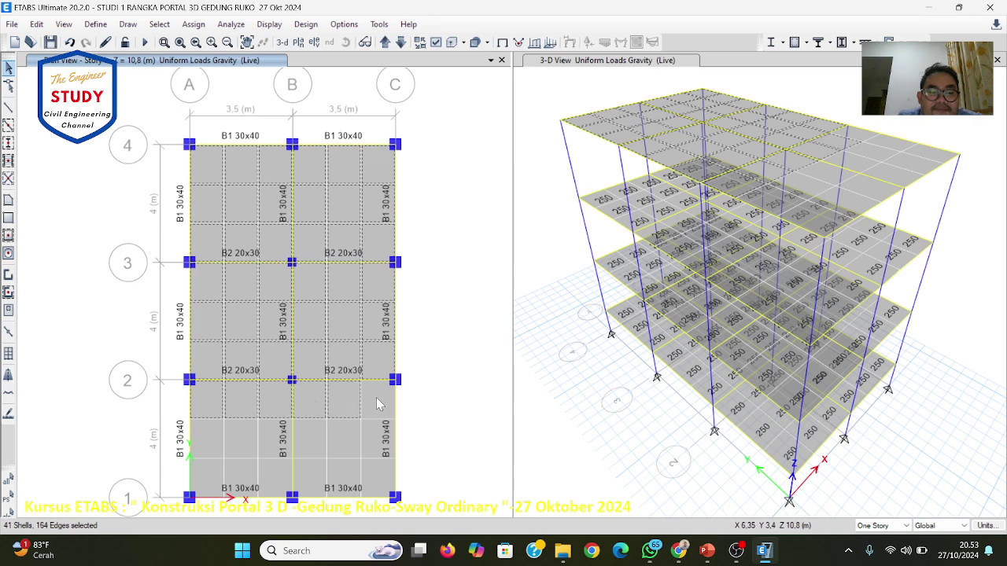
Step: Add the remaining roof slab panels between grid lines 1 and 2 to the selection in the Story4 plan
{"action": "left_click", "coordinate": [377, 404]}
{"action": "left_click", "coordinate": [213, 432]}
{"action": "left_click", "coordinate": [244, 433]}
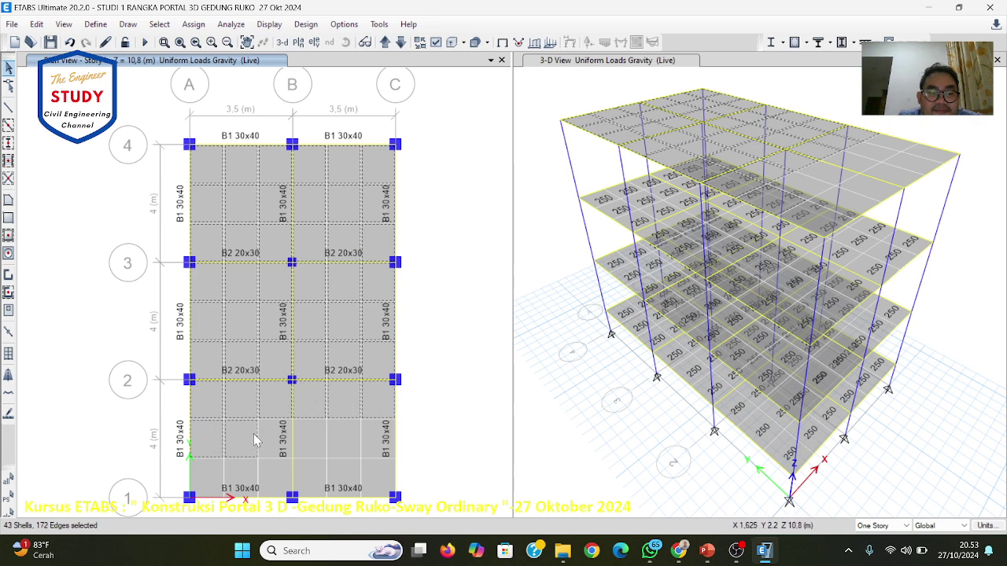
{"action": "left_click", "coordinate": [306, 435]}
{"action": "left_click", "coordinate": [337, 439]}
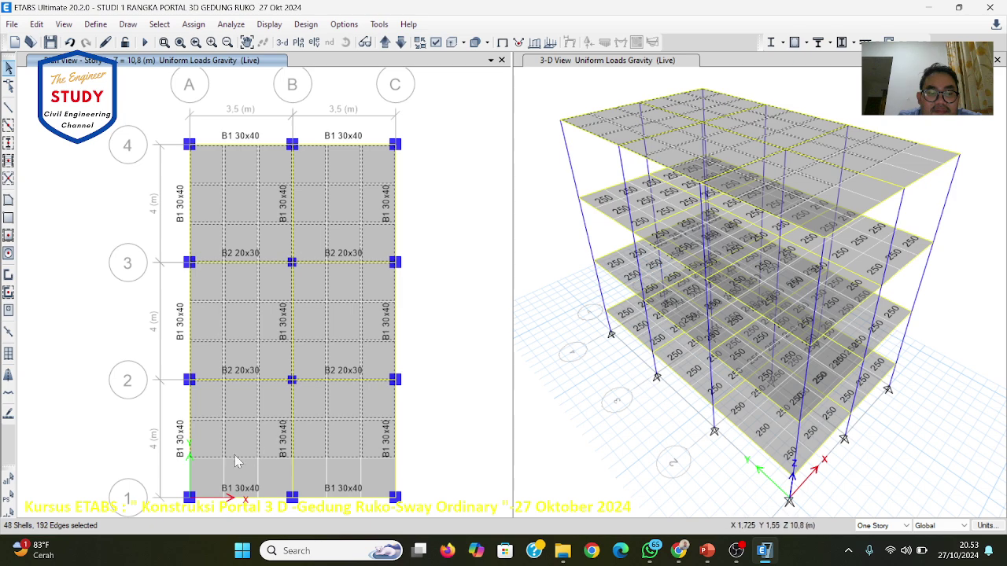
{"action": "left_click", "coordinate": [206, 476]}
{"action": "left_click", "coordinate": [244, 479]}
{"action": "left_click", "coordinate": [274, 480]}
{"action": "left_click", "coordinate": [307, 482]}
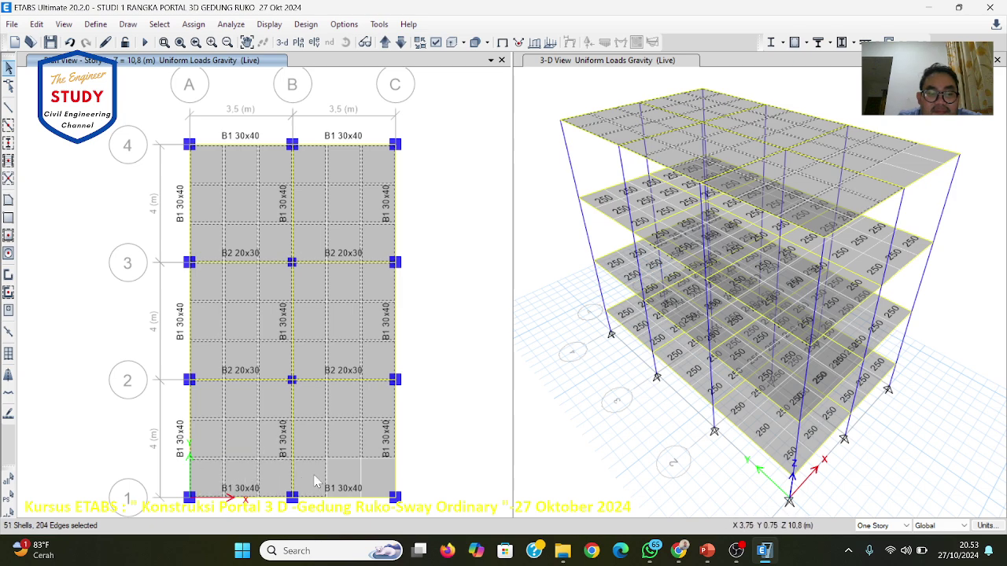
{"action": "left_click", "coordinate": [344, 480]}
{"action": "left_click", "coordinate": [378, 439]}
{"action": "left_click", "coordinate": [378, 481]}
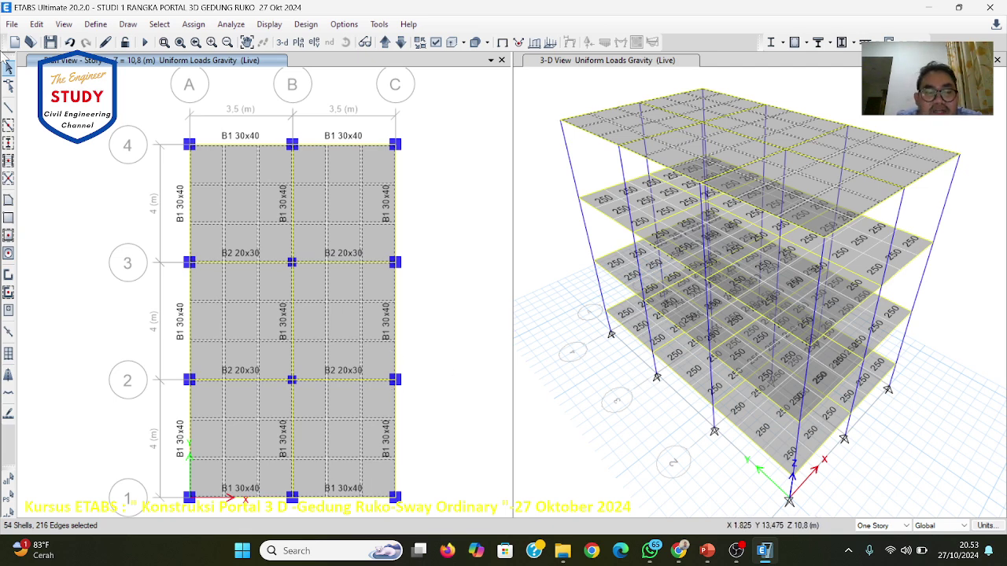
Step: Assign a uniform Live shell load of 100 kgf/m² in the Gravity direction to the selected roof slabs, replacing existing loads
{"action": "left_click", "coordinate": [197, 23]}
{"action": "mouse_move", "coordinate": [228, 75]}
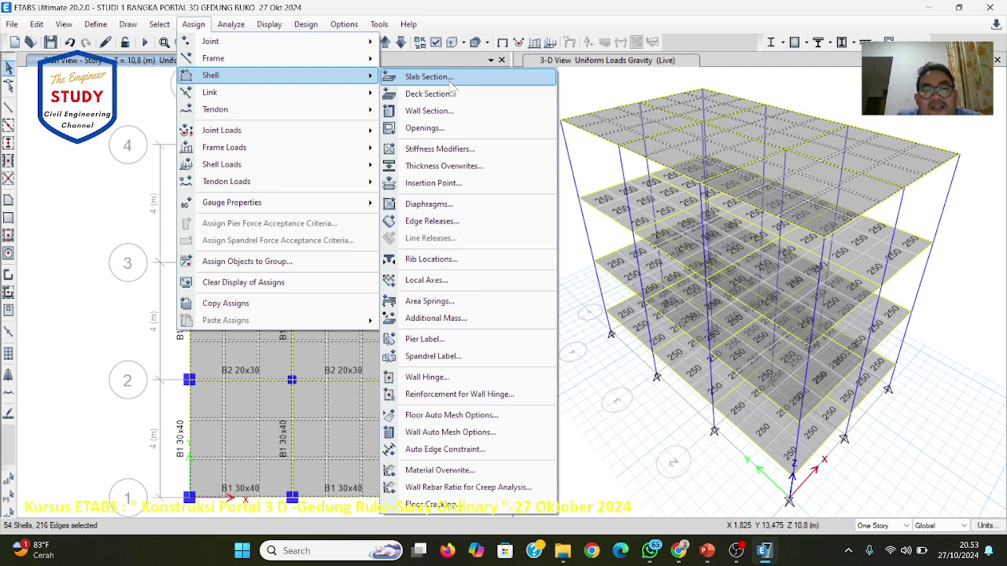
{"action": "mouse_move", "coordinate": [235, 151]}
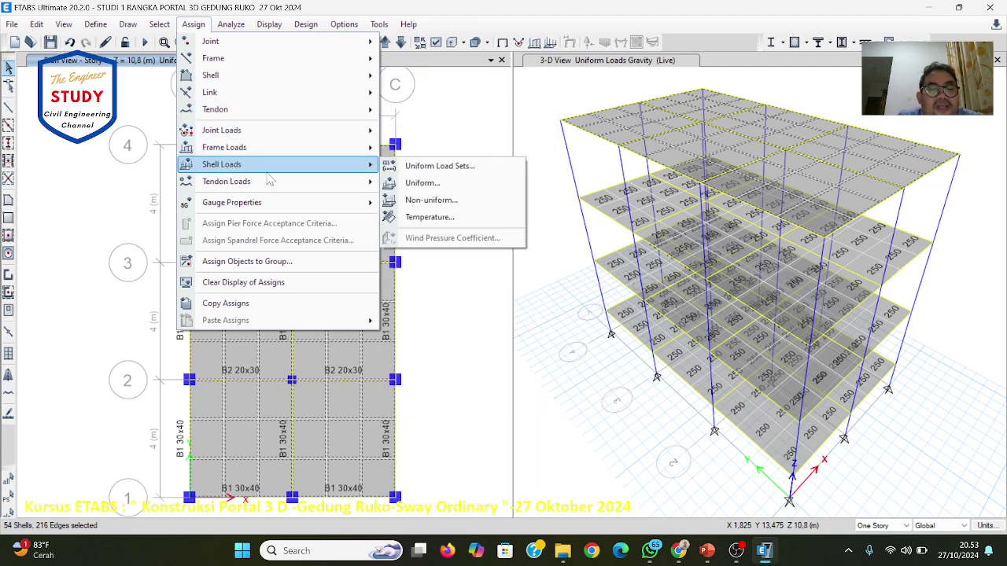
{"action": "left_click", "coordinate": [429, 187]}
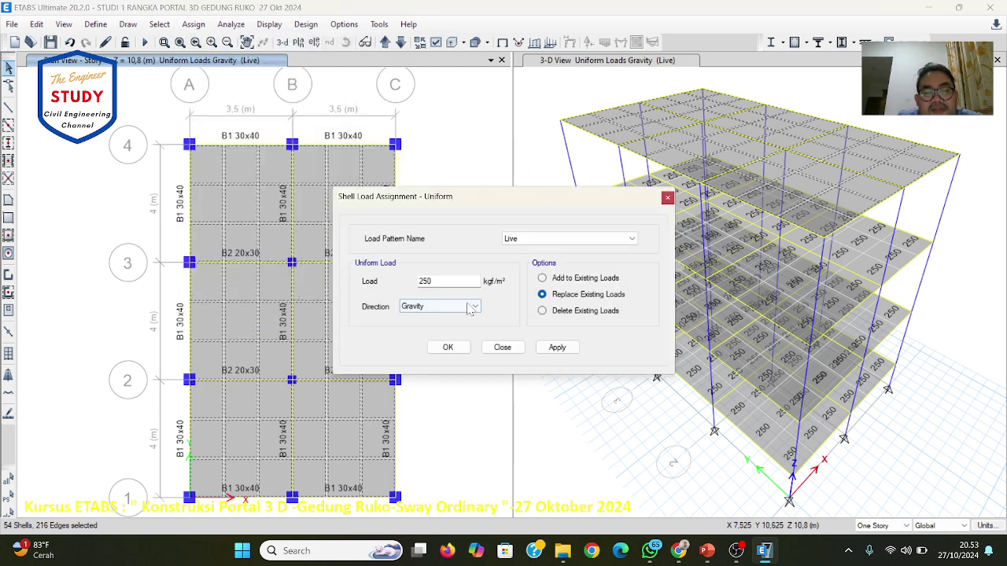
{"action": "left_click", "coordinate": [445, 281]}
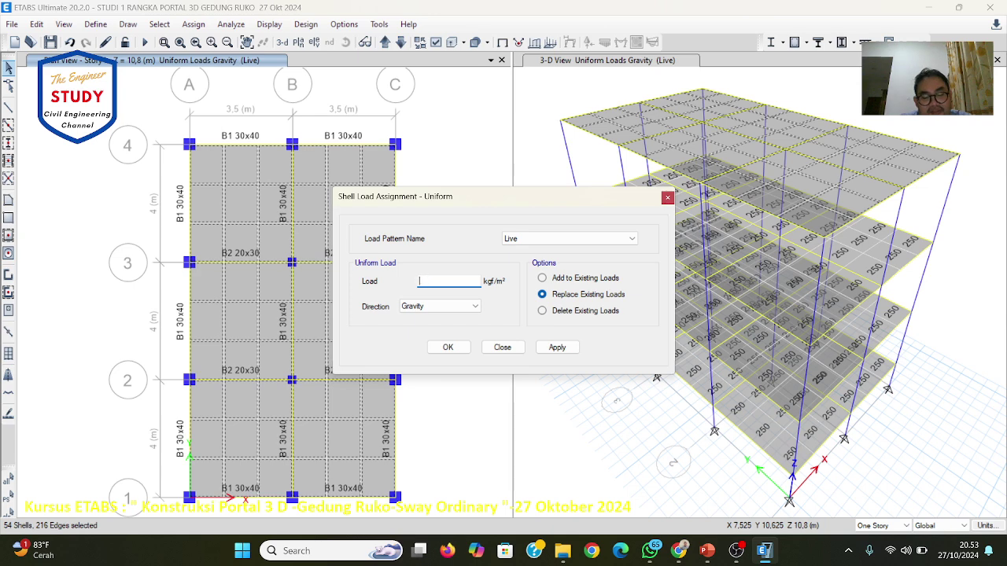
{"action": "type", "text": "100"}
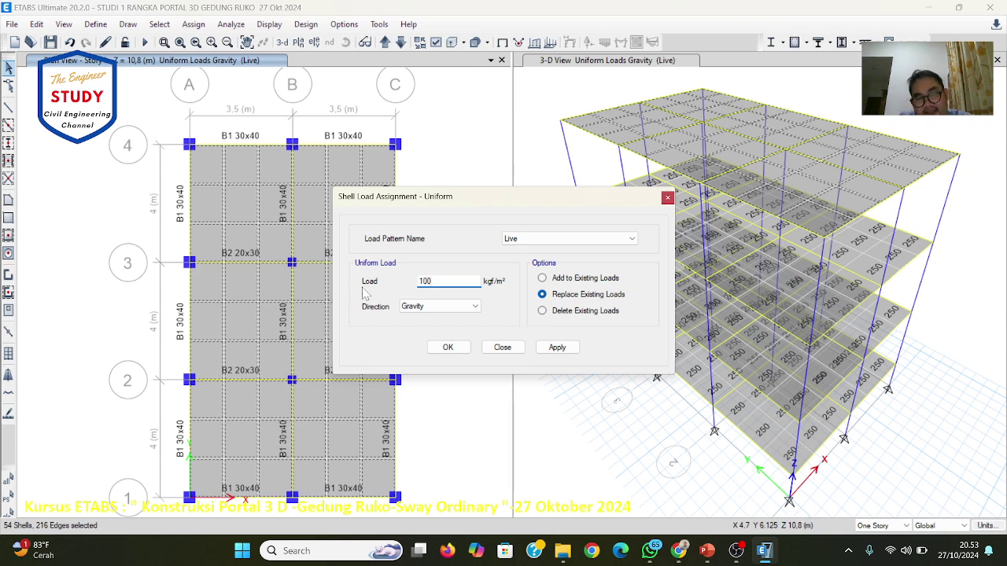
{"action": "left_click", "coordinate": [557, 347]}
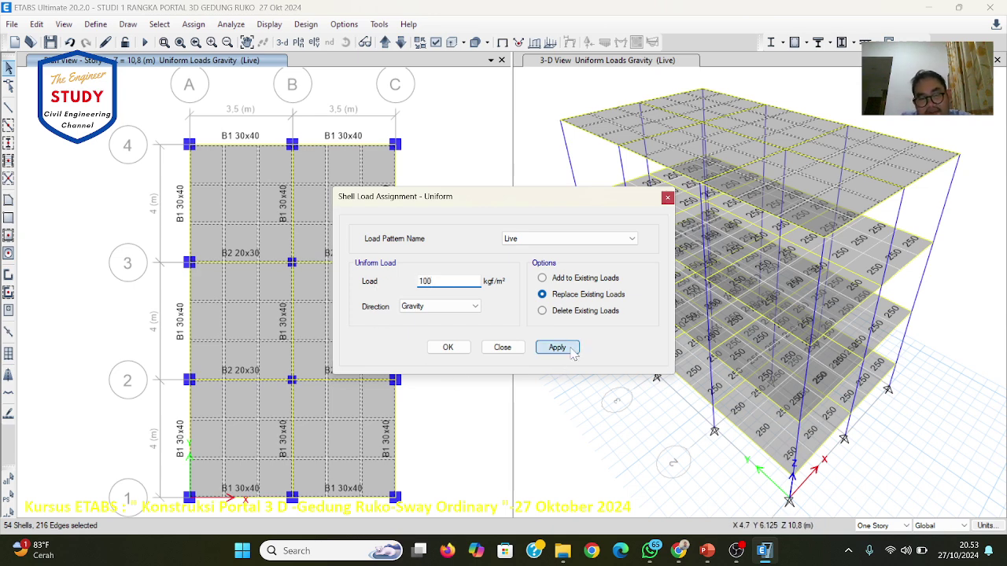
{"action": "left_click", "coordinate": [446, 347]}
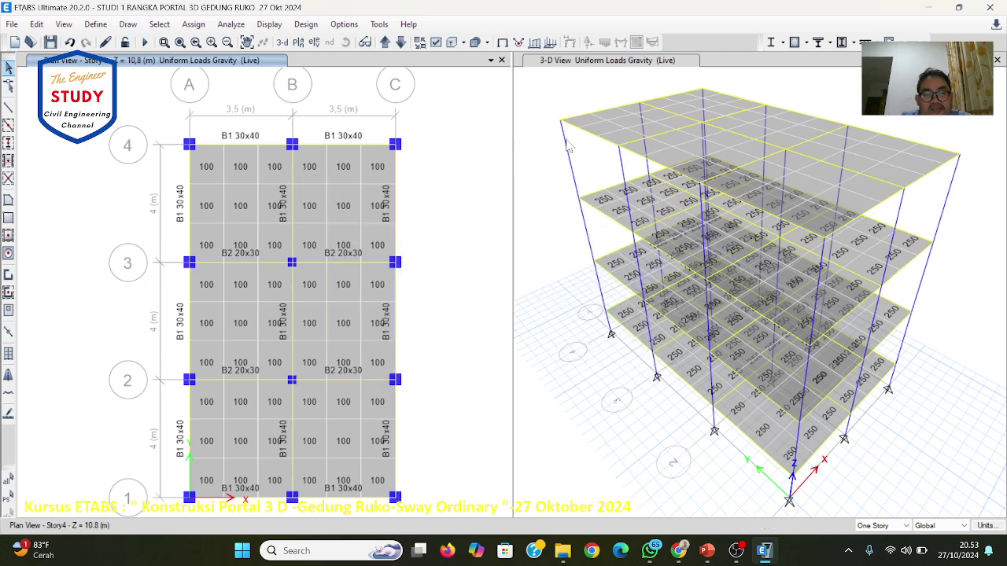
Step: Refresh the 3-D view to show the roof's live loads and switch to the PowerPoint course slides
{"action": "left_click", "coordinate": [555, 100]}
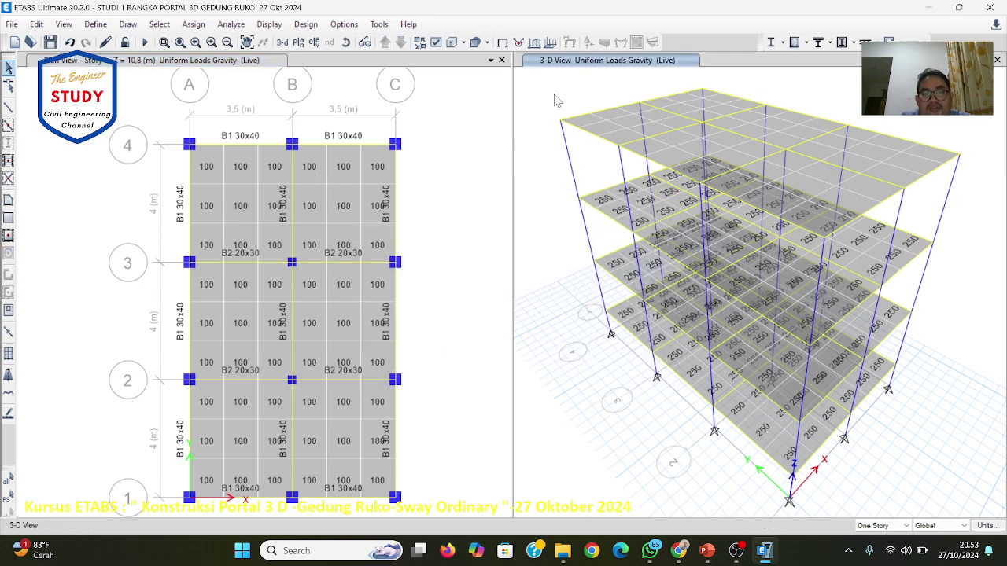
{"action": "left_click", "coordinate": [281, 41]}
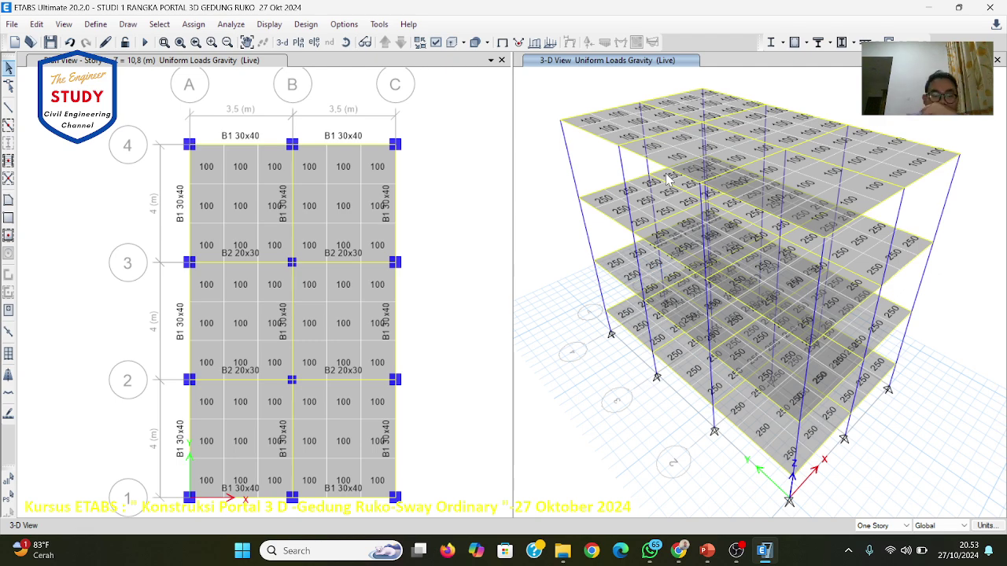
{"action": "left_click", "coordinate": [706, 551]}
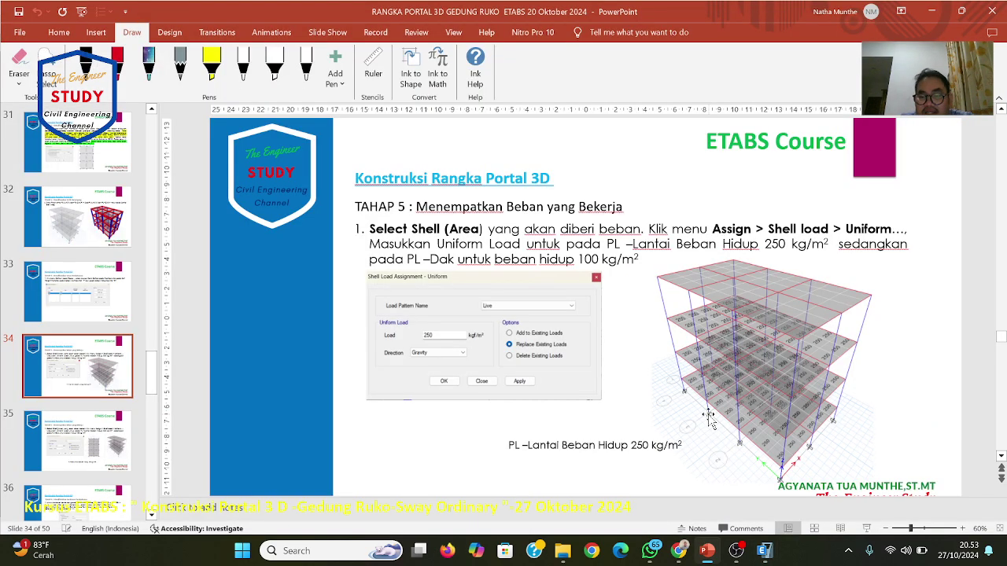
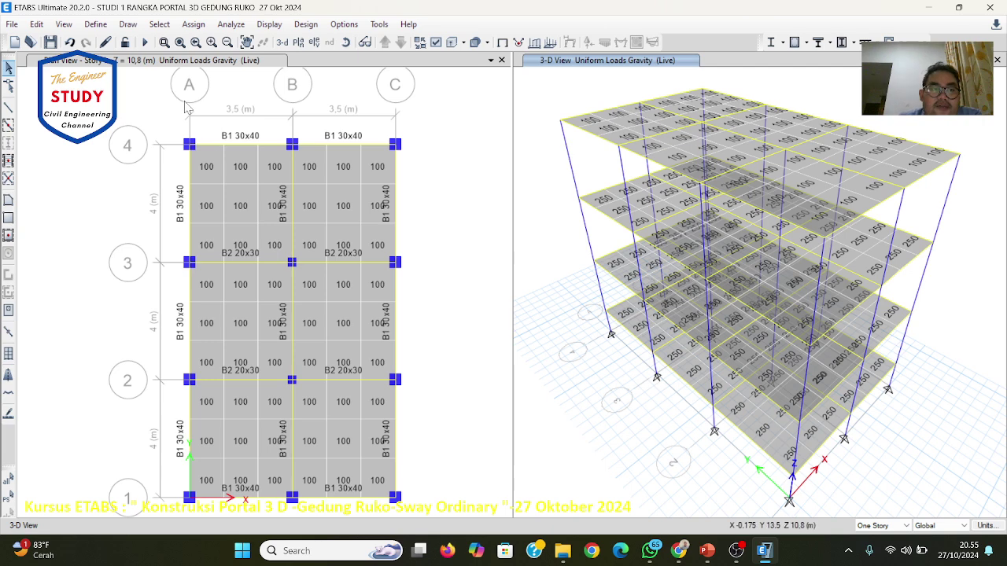
Step: Review the Check Model options and close them without running a check
{"action": "left_click", "coordinate": [232, 24]}
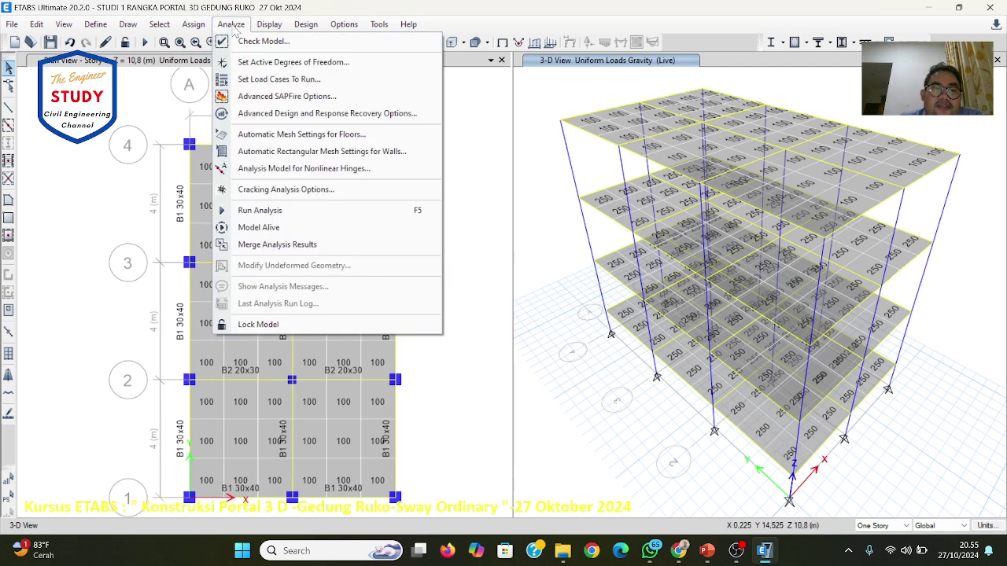
{"action": "left_click", "coordinate": [263, 41]}
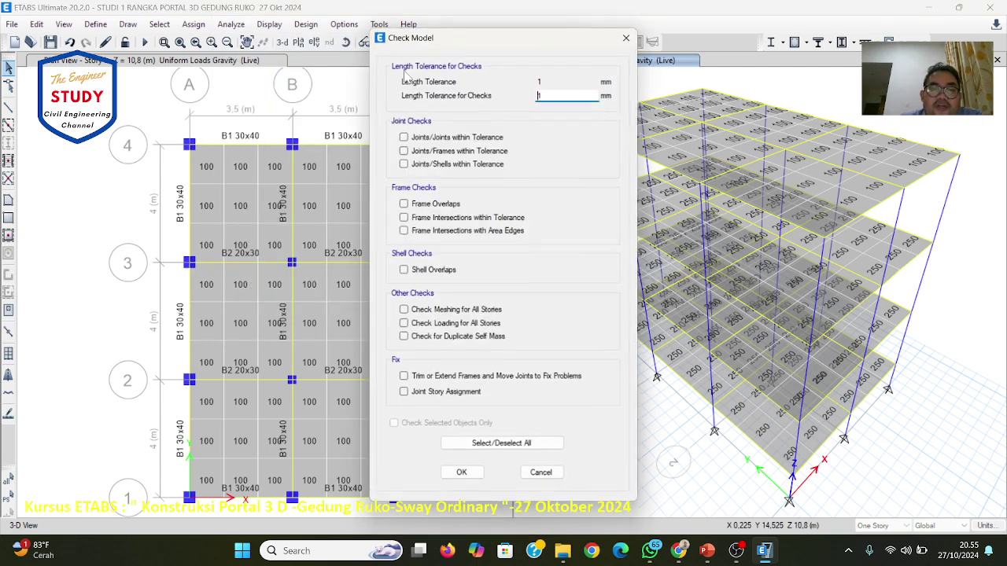
{"action": "left_click", "coordinate": [541, 474]}
Step: Set the building's active degrees of freedom to Full 3D with all six translations and rotations enabled
{"action": "left_click", "coordinate": [232, 24]}
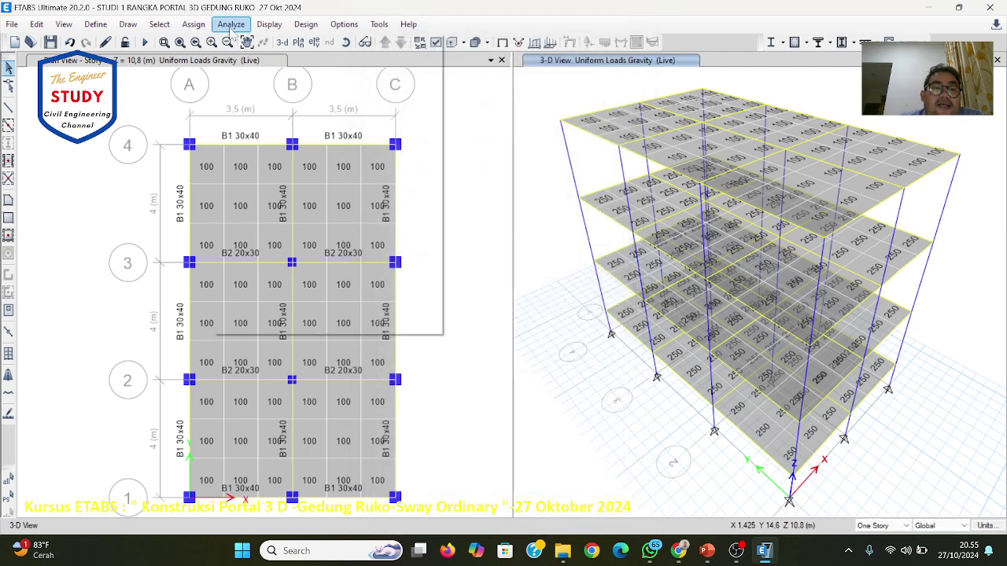
{"action": "left_click", "coordinate": [245, 66]}
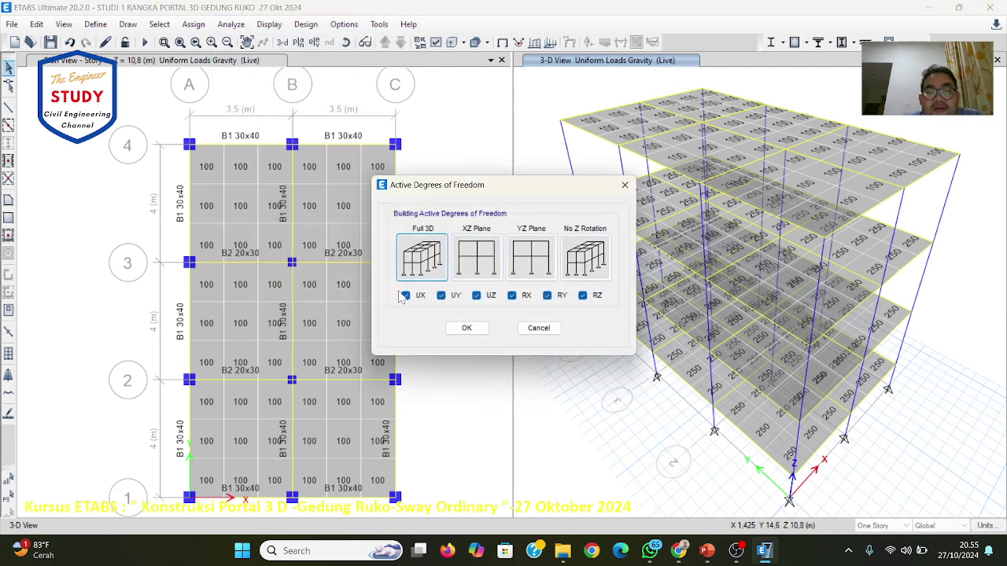
{"action": "left_click", "coordinate": [467, 328]}
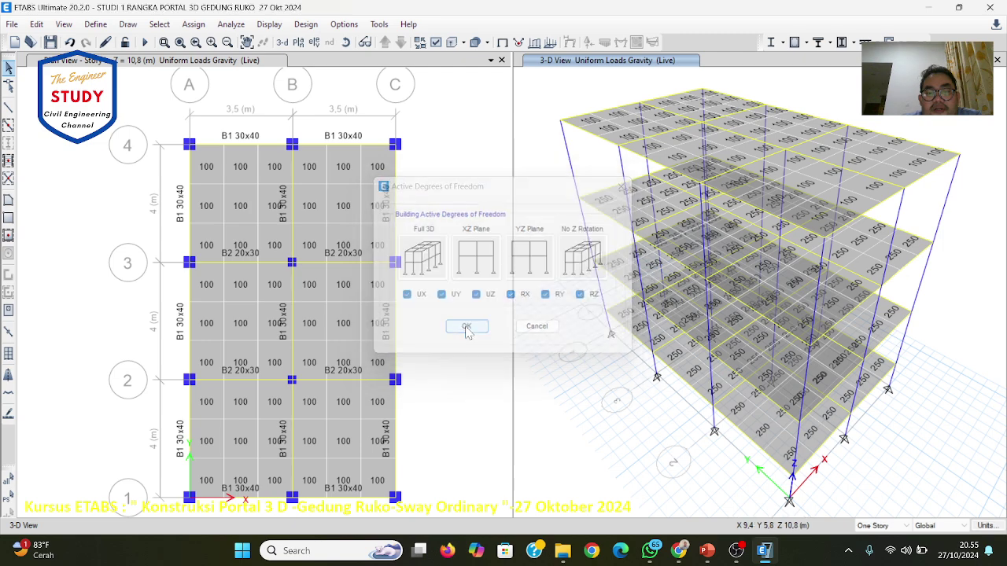
Step: Run the analysis for the Dead and Live load cases, leaving the Modal case set to Do Not Run
{"action": "left_click", "coordinate": [230, 24]}
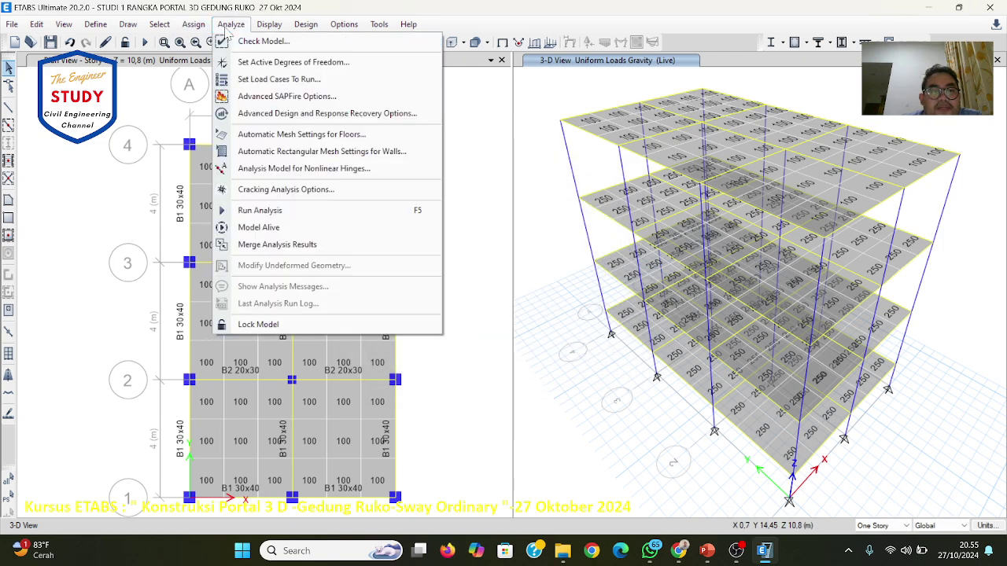
{"action": "left_click", "coordinate": [244, 80]}
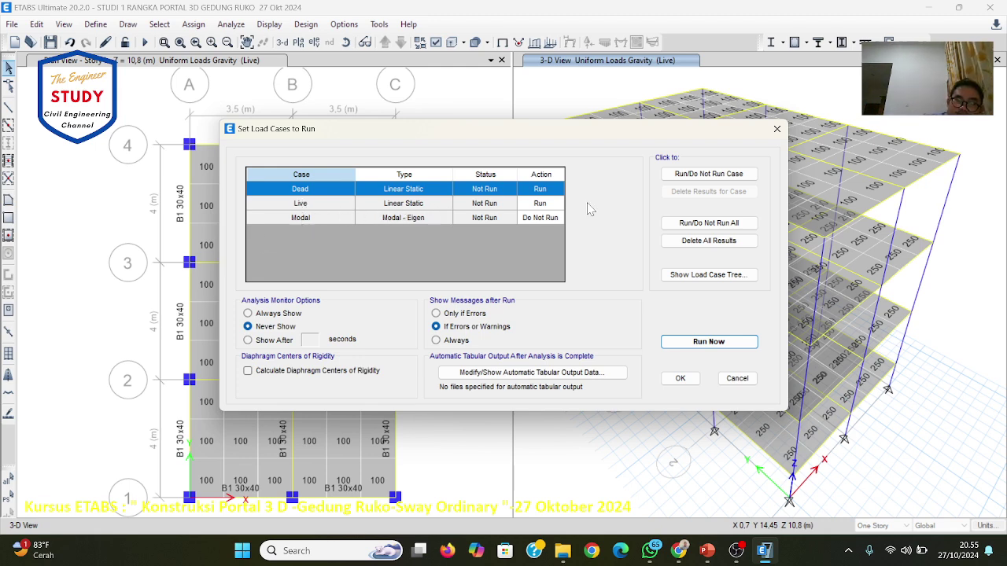
{"action": "left_click", "coordinate": [685, 343]}
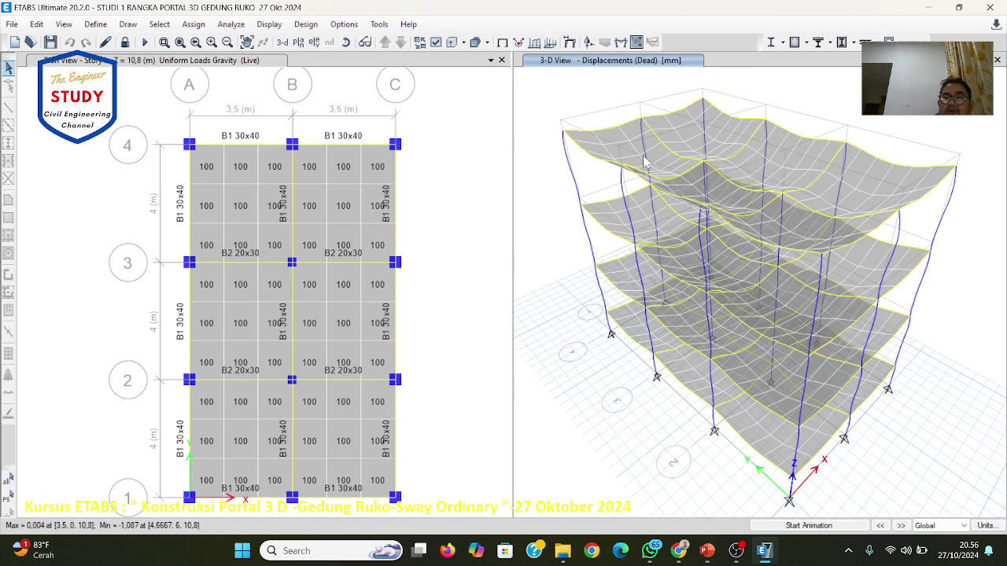
Step: Inspect a roof joint's dead-load displacements and play the deformed-shape animation in the 3-D view several times
{"action": "mouse_move", "coordinate": [643, 161]}
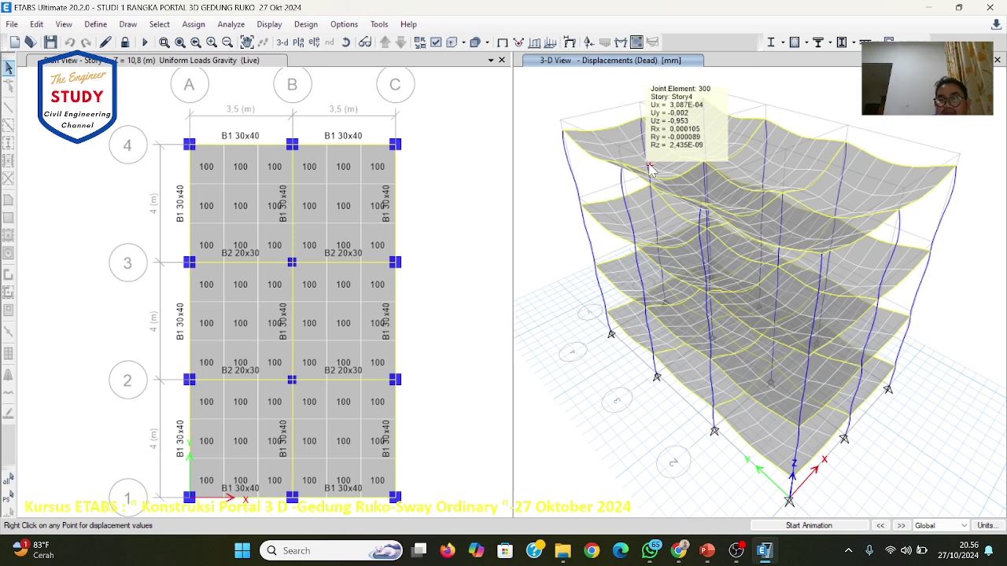
{"action": "left_click", "coordinate": [838, 529]}
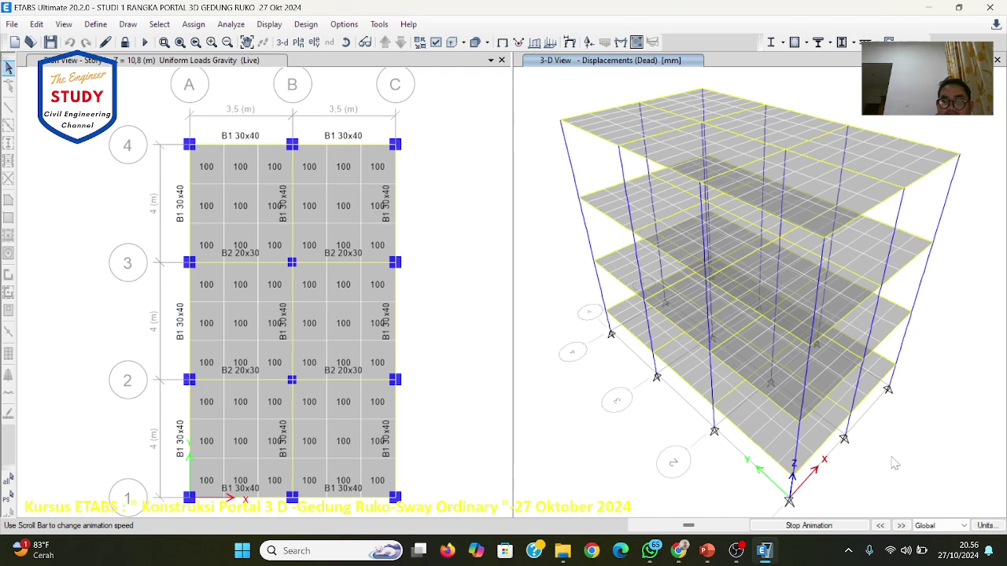
{"action": "left_click", "coordinate": [809, 526]}
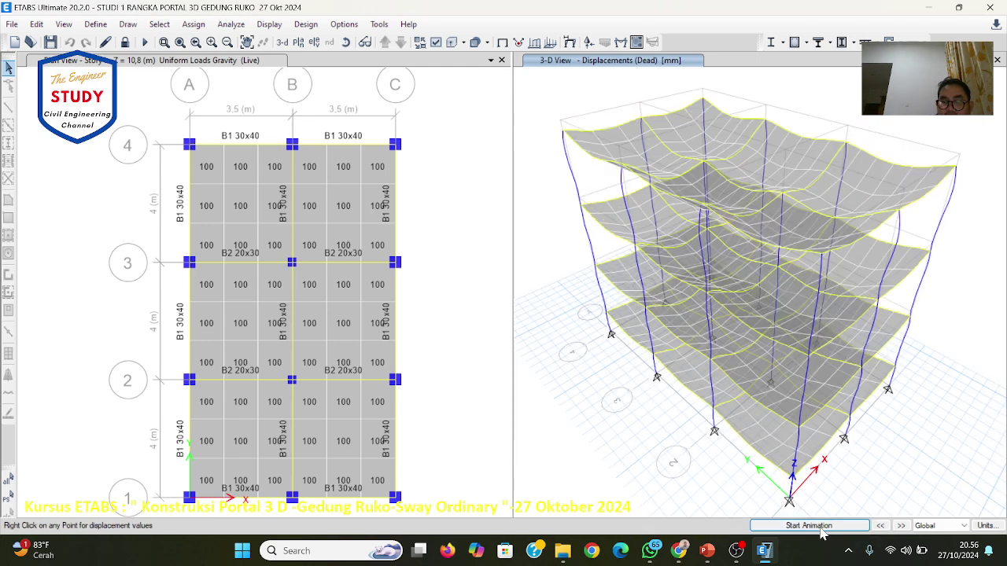
{"action": "left_click", "coordinate": [809, 526]}
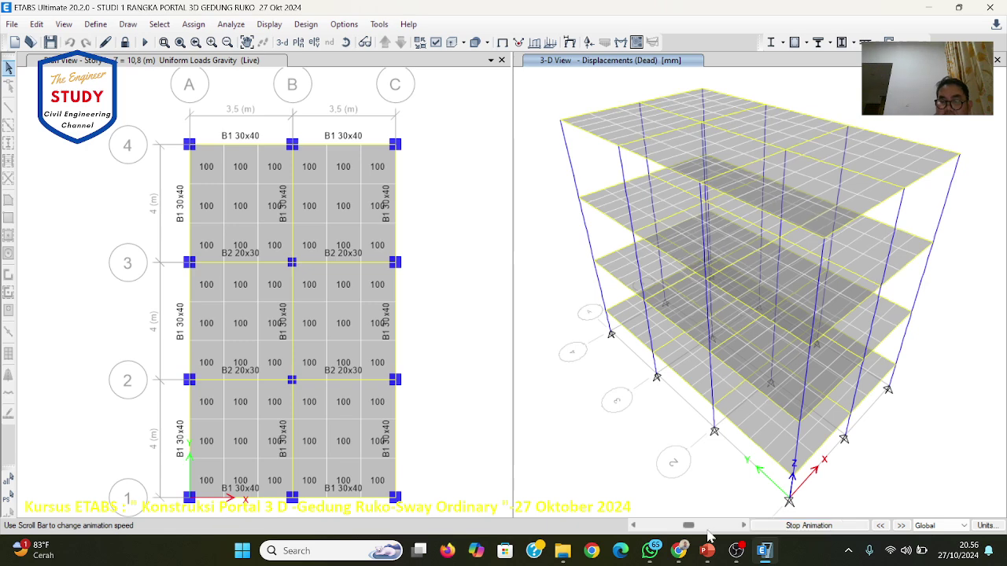
{"action": "left_click", "coordinate": [783, 525]}
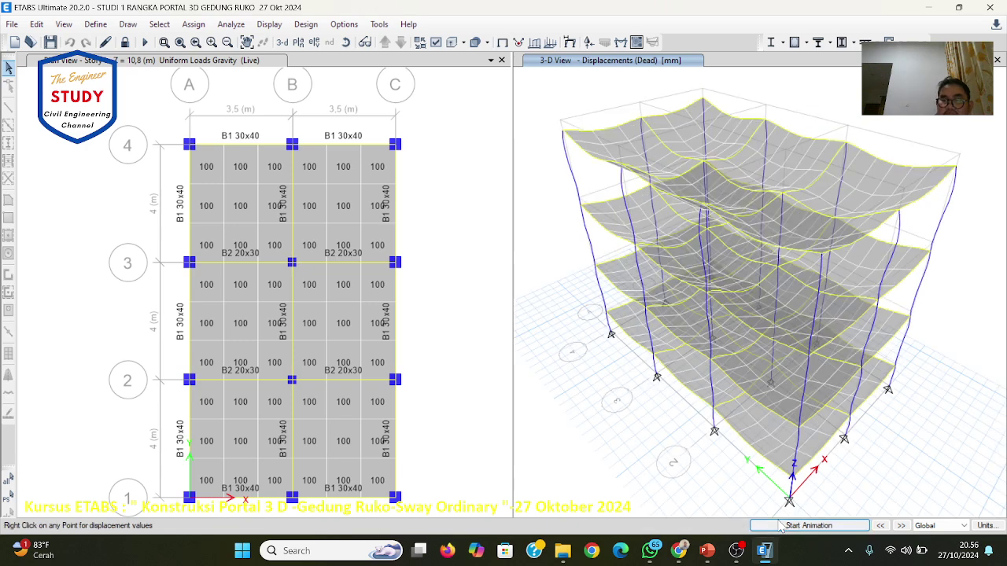
{"action": "left_click", "coordinate": [780, 527]}
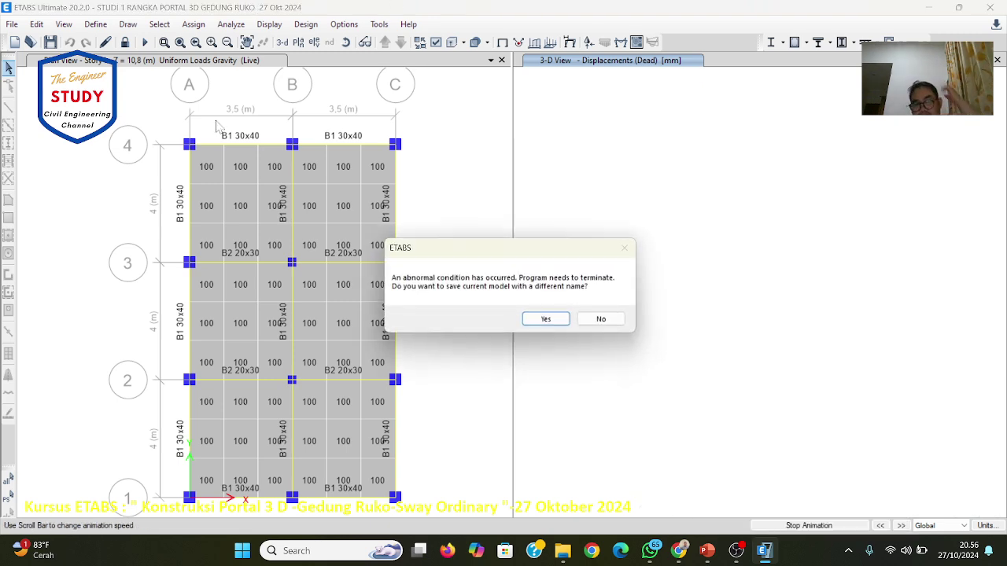
Step: Accept the offer to save the current model under a different name before the program terminates
{"action": "left_click", "coordinate": [546, 318]}
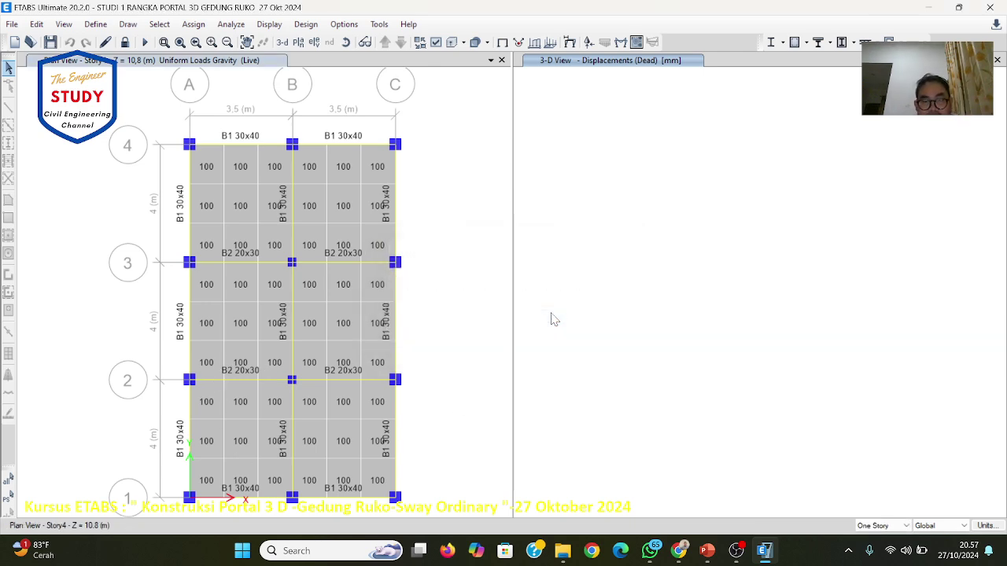
{"action": "left_click", "coordinate": [373, 304]}
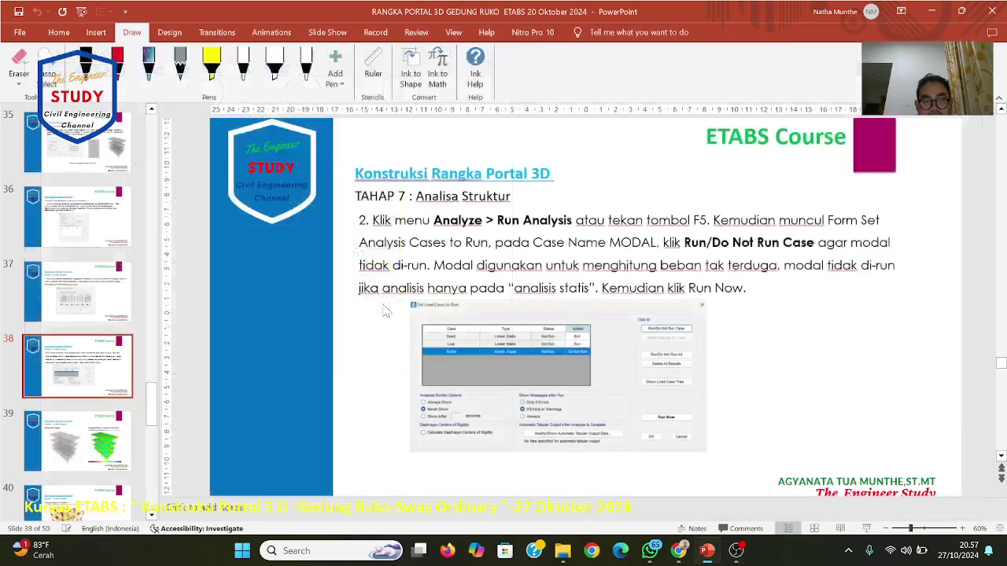
Step: Minimise the PowerPoint, WhatsApp, File Explorer and Google Meet browser windows to get back to OBS
{"action": "left_click", "coordinate": [931, 11]}
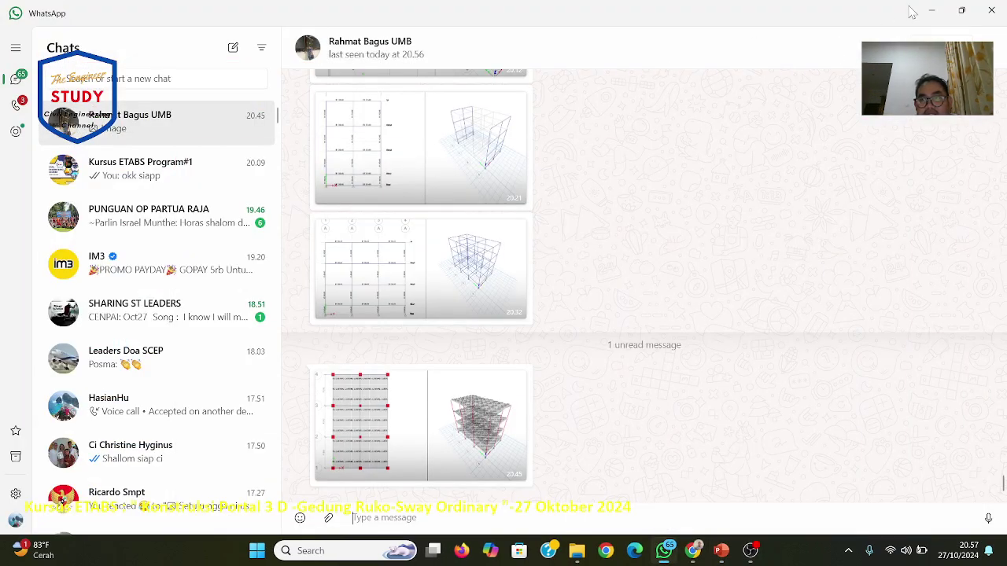
{"action": "left_click", "coordinate": [930, 12]}
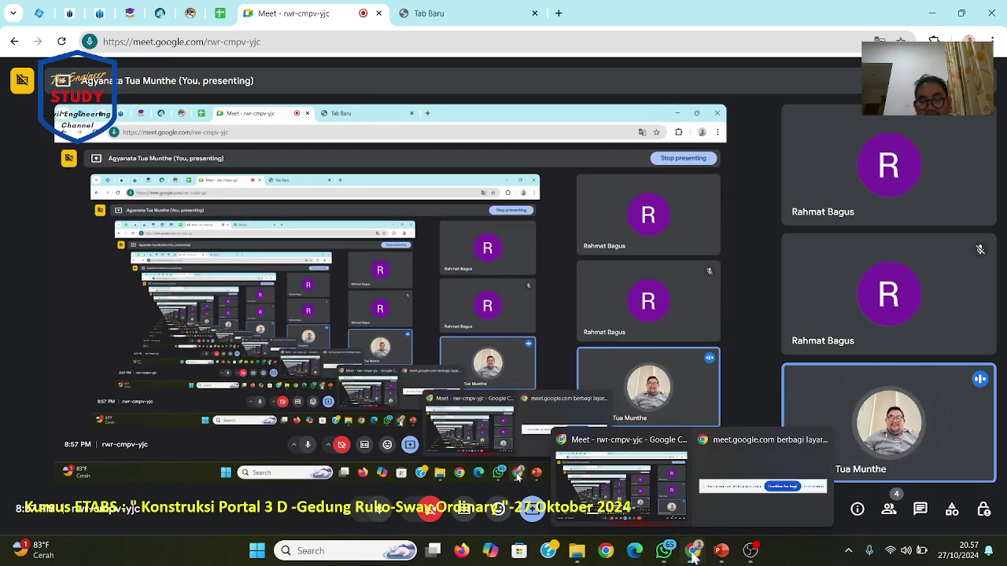
{"action": "left_click", "coordinate": [578, 552]}
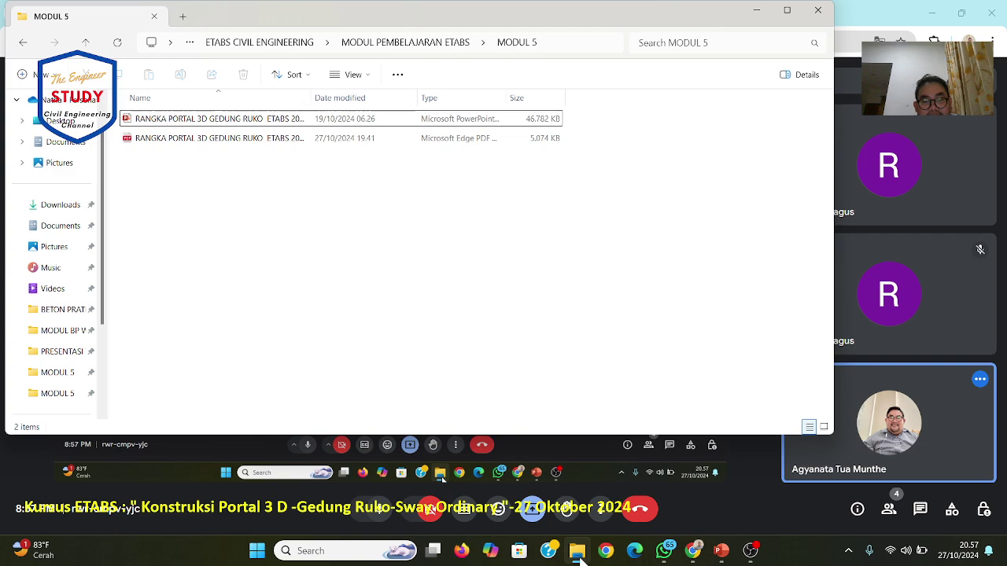
{"action": "left_click", "coordinate": [756, 11]}
{"action": "left_click", "coordinate": [931, 12]}
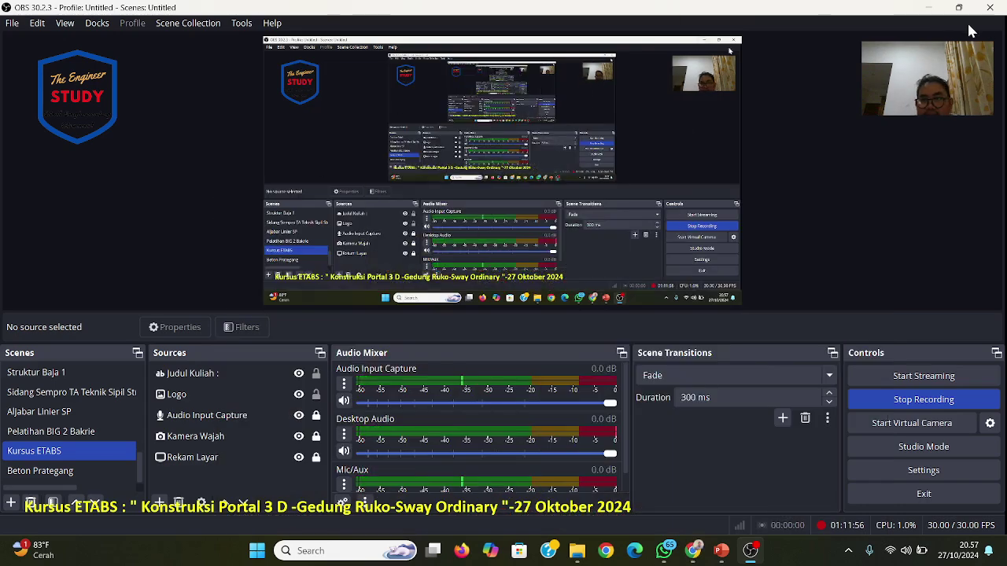
Step: Minimise OBS, move the ETABS 20 desktop shortcut below AutoCAD, and launch ETABS
{"action": "left_click", "coordinate": [928, 8]}
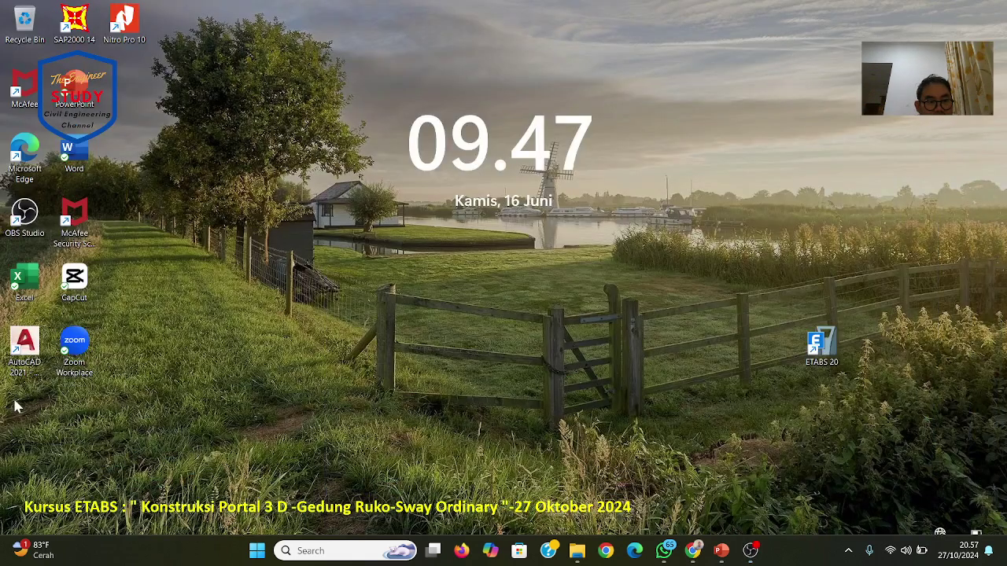
{"action": "left_click_drag", "start_coordinate": [822, 356], "coordinate": [30, 425]}
{"action": "double_click", "coordinate": [30, 424]}
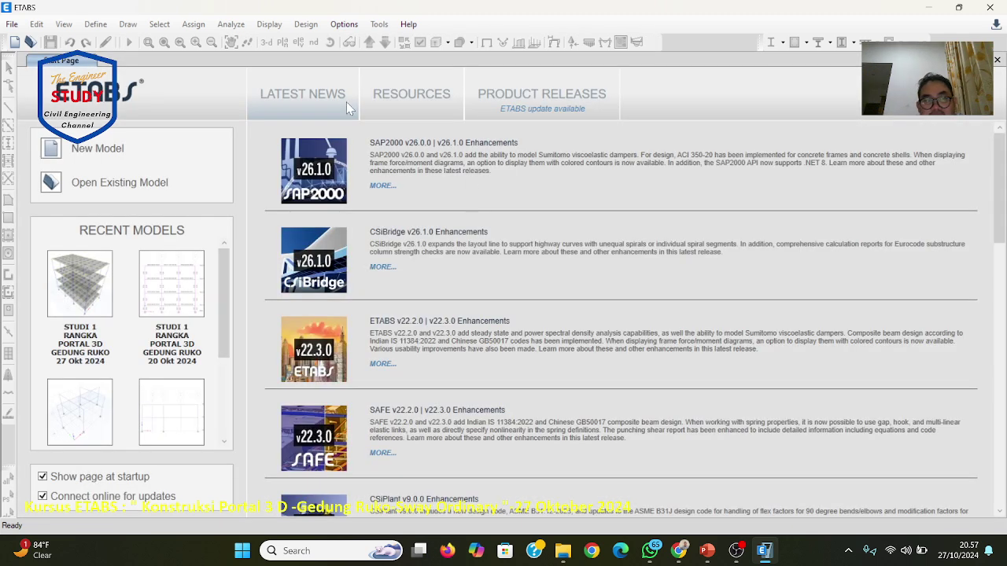
Step: Open the existing model STUDI 1 RANGKA PORTAL 3D GEDUNG RUKO 27 Okt 2024
{"action": "left_click", "coordinate": [12, 24]}
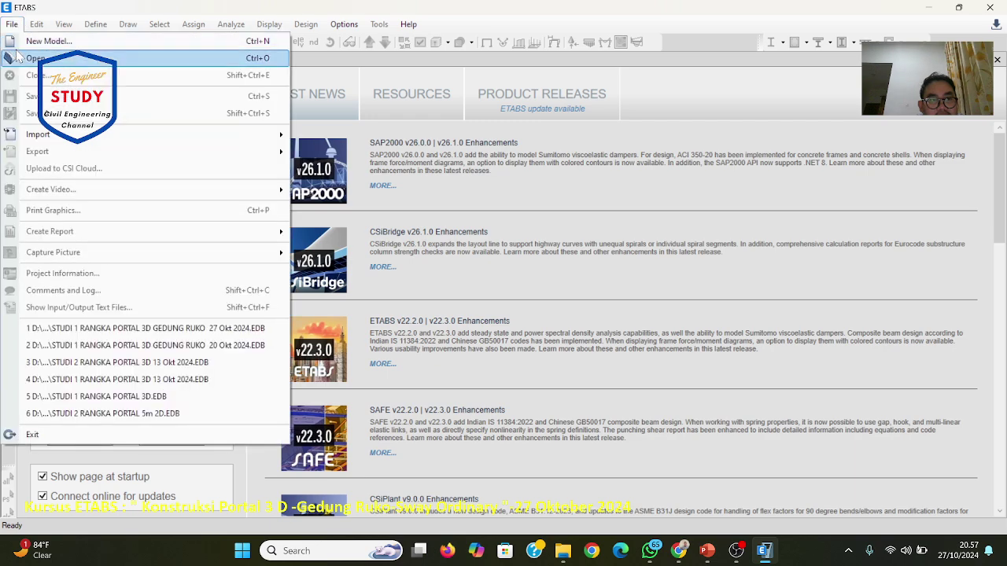
{"action": "left_click", "coordinate": [17, 53]}
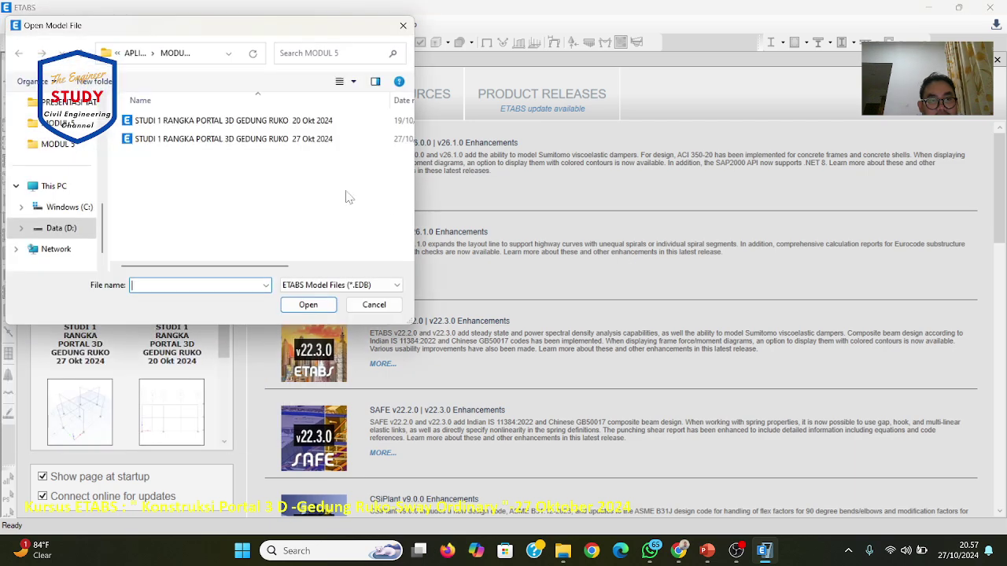
{"action": "left_click", "coordinate": [320, 139]}
{"action": "left_click", "coordinate": [311, 305]}
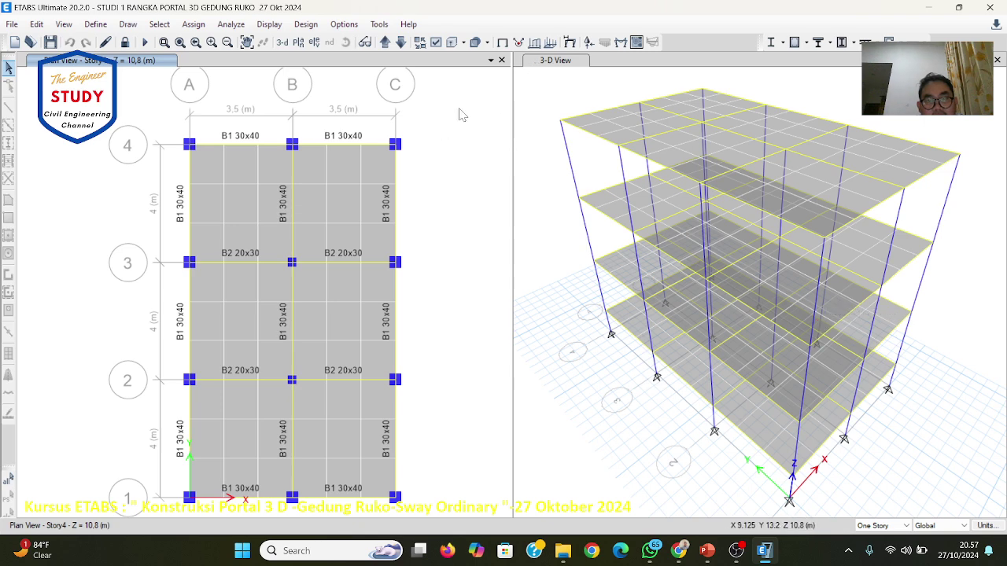
Step: Display the Live pattern's uniform gravity loads on the shells in the 3-D view and save the model
{"action": "left_click", "coordinate": [659, 68]}
{"action": "left_click", "coordinate": [269, 23]}
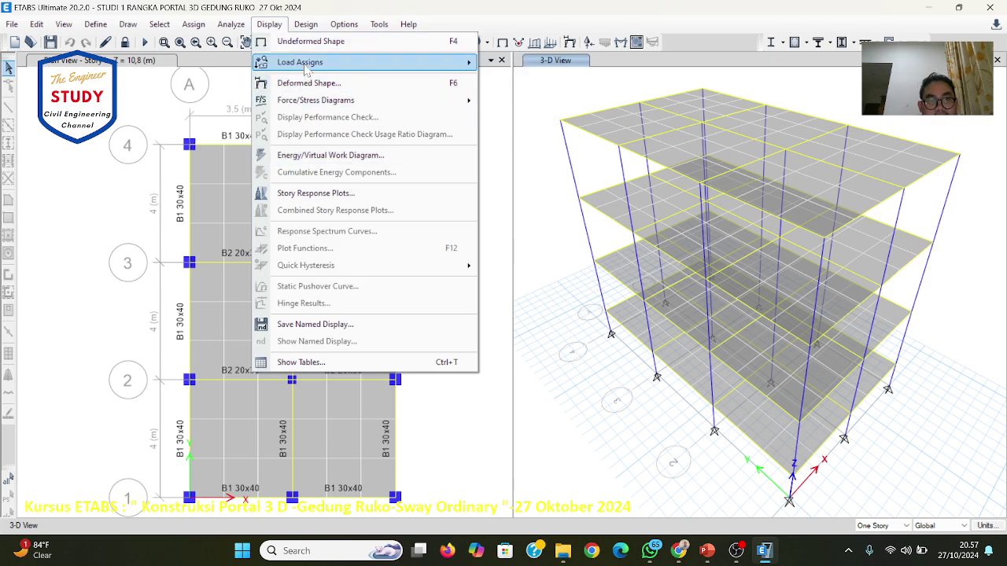
{"action": "mouse_move", "coordinate": [305, 69]}
{"action": "left_click", "coordinate": [521, 99]}
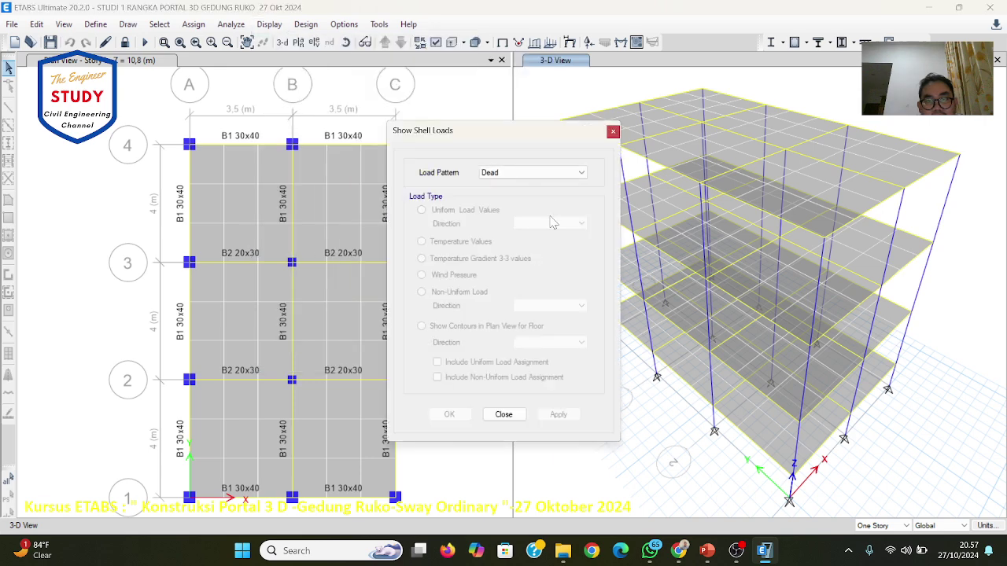
{"action": "left_click", "coordinate": [551, 172]}
{"action": "left_click", "coordinate": [528, 194]}
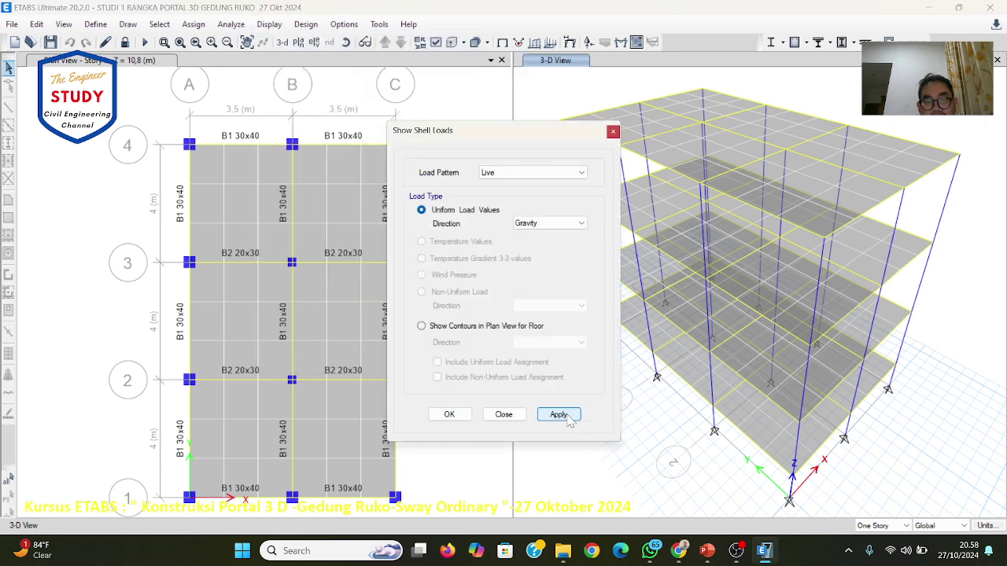
{"action": "left_click", "coordinate": [559, 414]}
{"action": "left_click", "coordinate": [449, 415]}
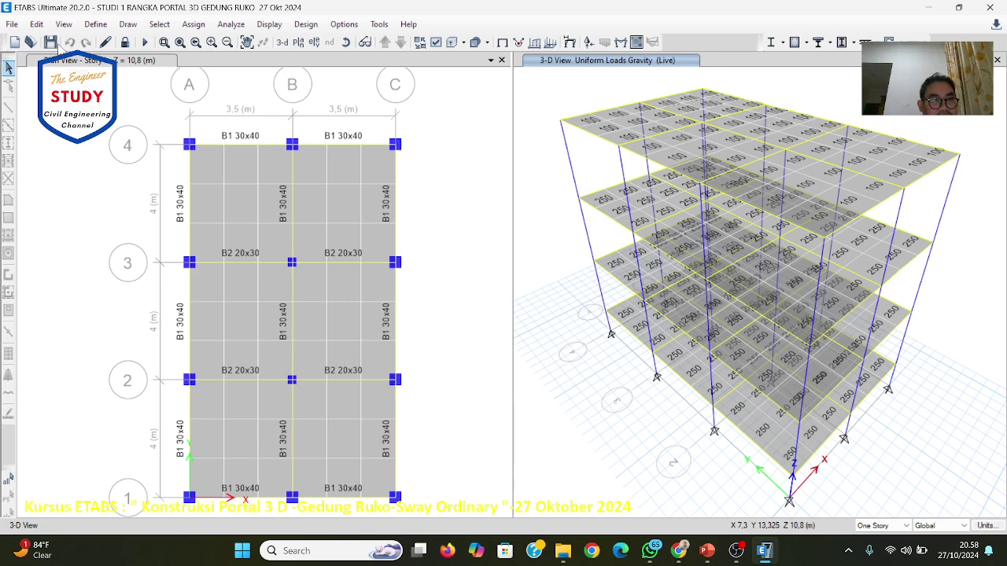
{"action": "left_click", "coordinate": [50, 42]}
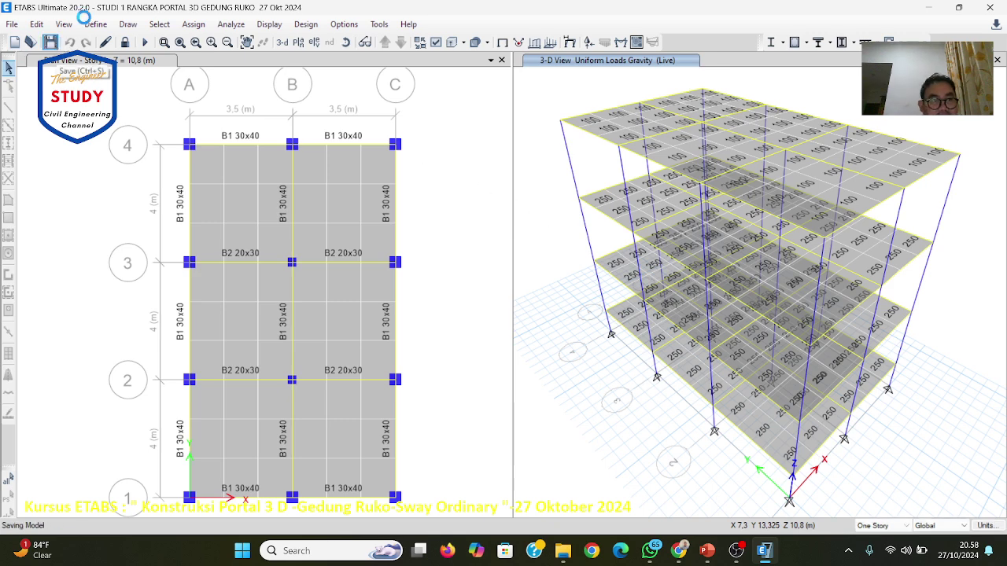
Step: Review the definition of load combination COMB1 without changing it
{"action": "left_click", "coordinate": [95, 24]}
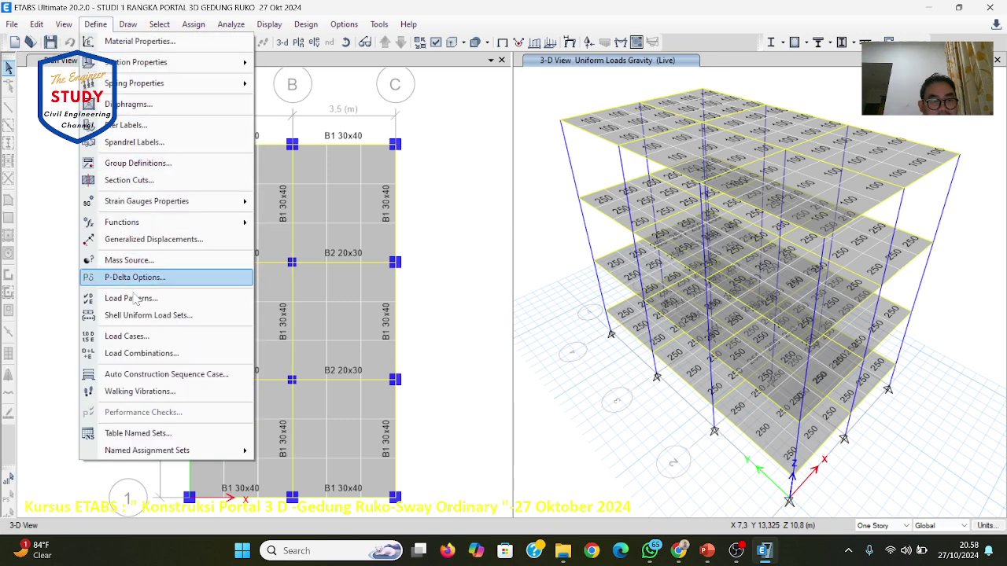
{"action": "left_click", "coordinate": [135, 353]}
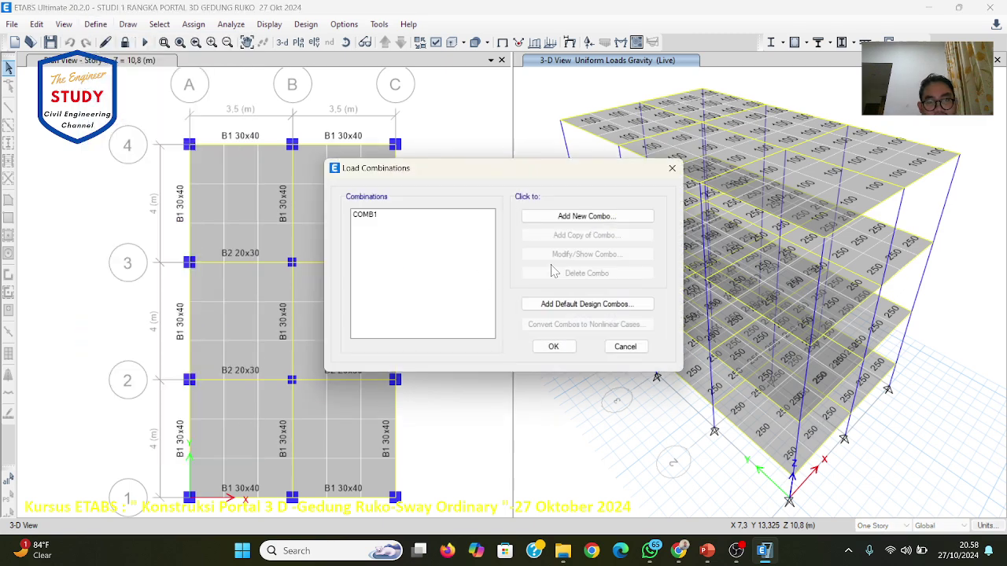
{"action": "left_click", "coordinate": [413, 214]}
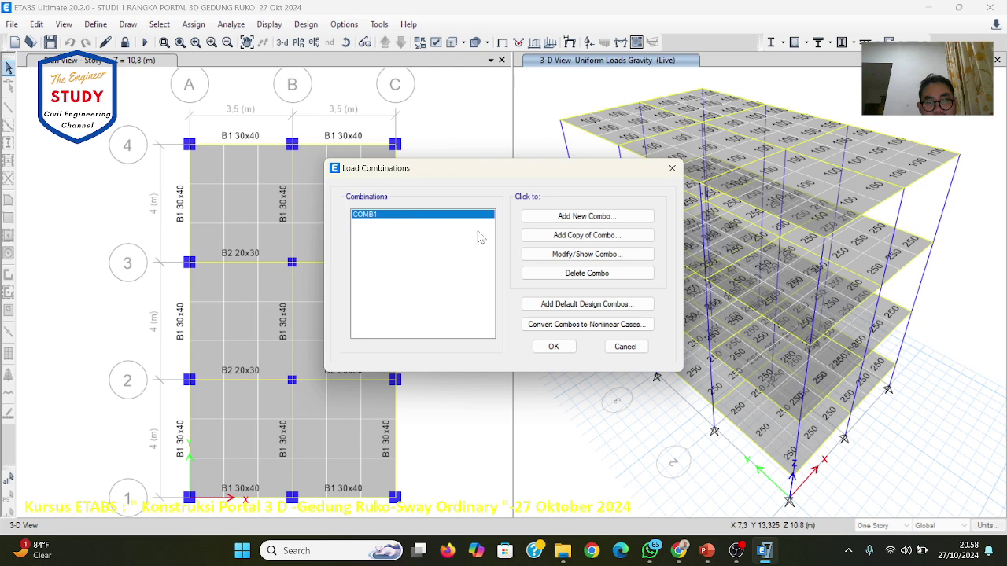
{"action": "left_click", "coordinate": [586, 254]}
{"action": "left_click", "coordinate": [467, 389]}
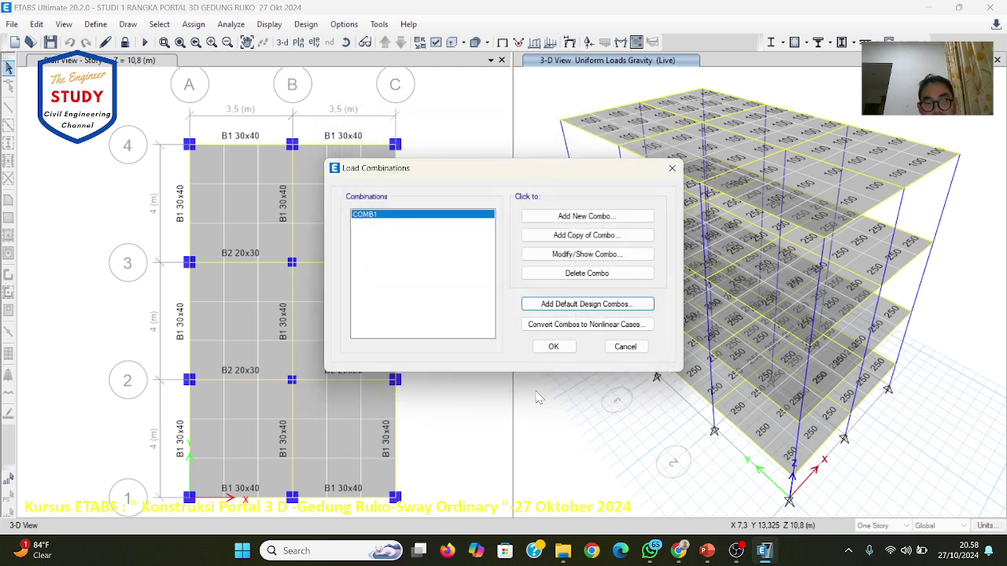
{"action": "left_click", "coordinate": [550, 345]}
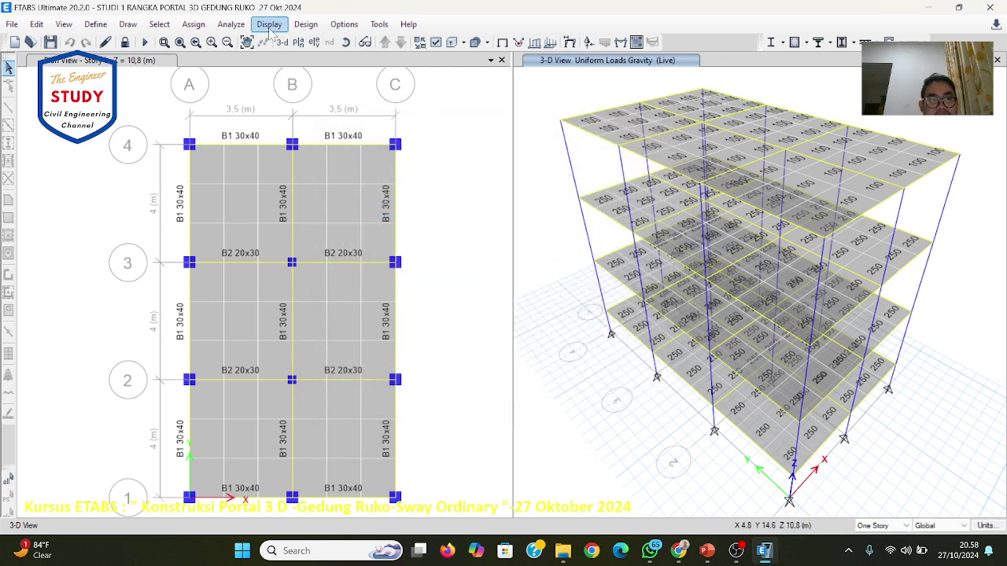
{"action": "left_click", "coordinate": [230, 23]}
{"action": "left_click", "coordinate": [248, 63]}
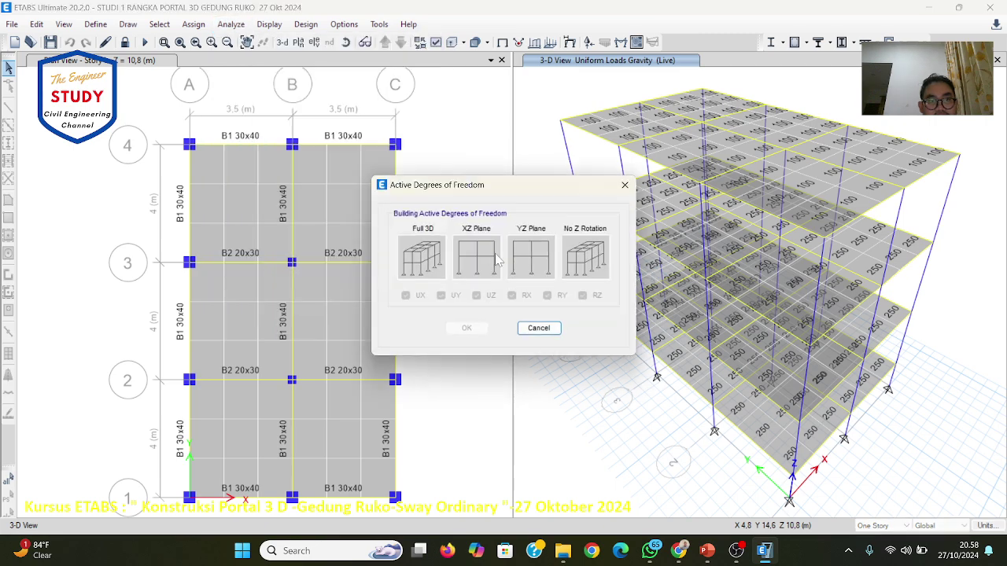
{"action": "left_click", "coordinate": [539, 328]}
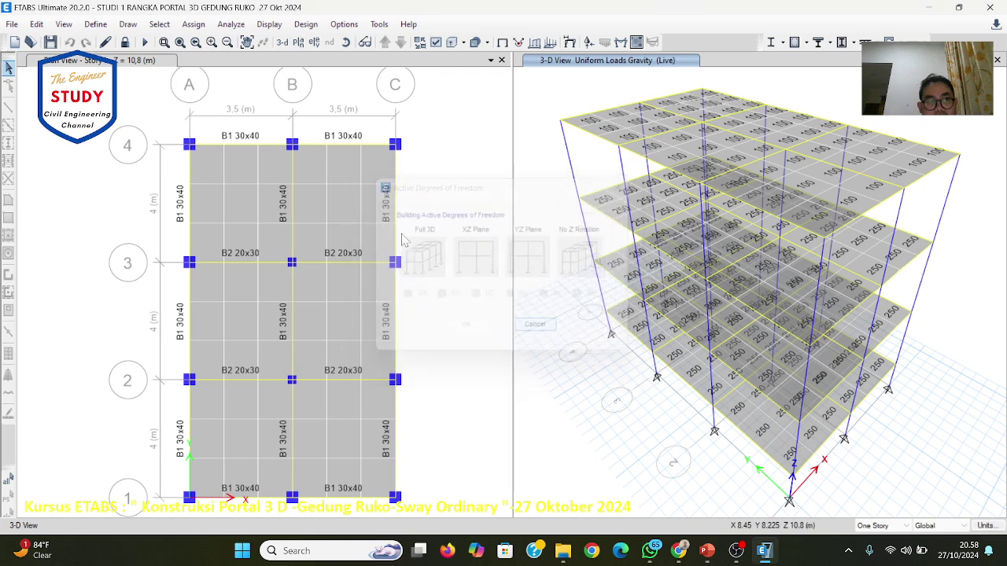
Step: Unlock the model, accepting deletion of the analysis results, and confirm Full 3D as the building's active degrees of freedom
{"action": "left_click", "coordinate": [525, 324]}
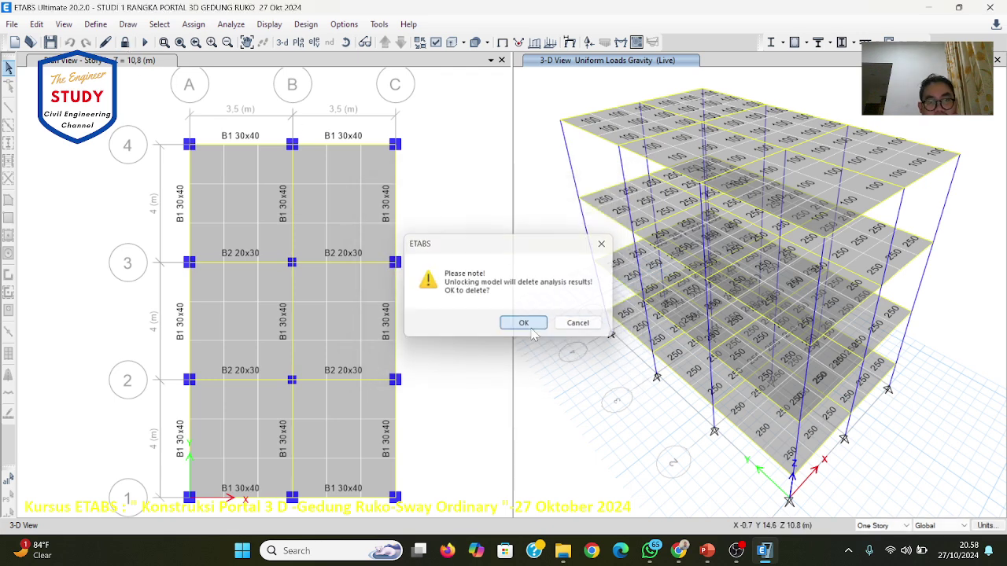
{"action": "left_click", "coordinate": [231, 23]}
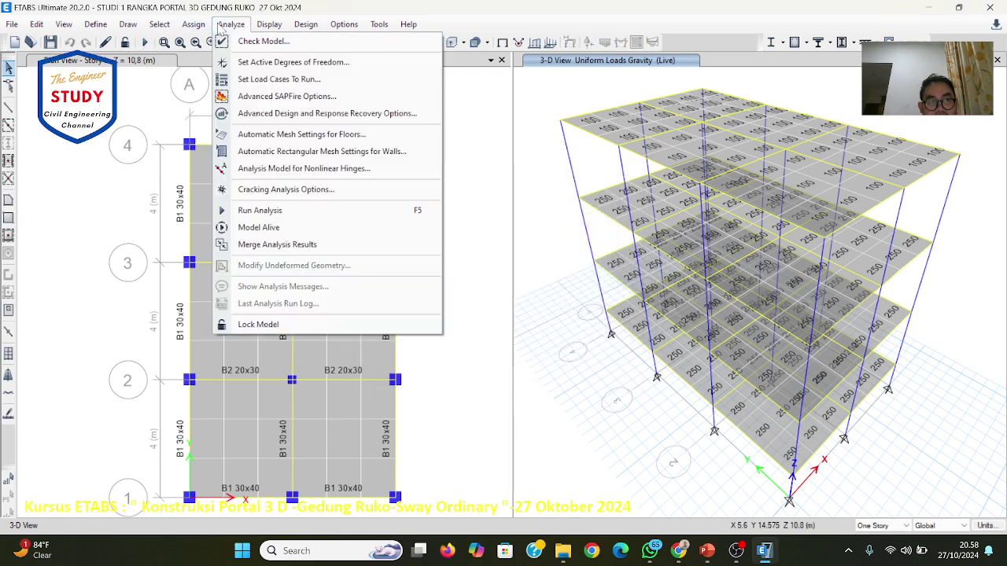
{"action": "left_click", "coordinate": [252, 63]}
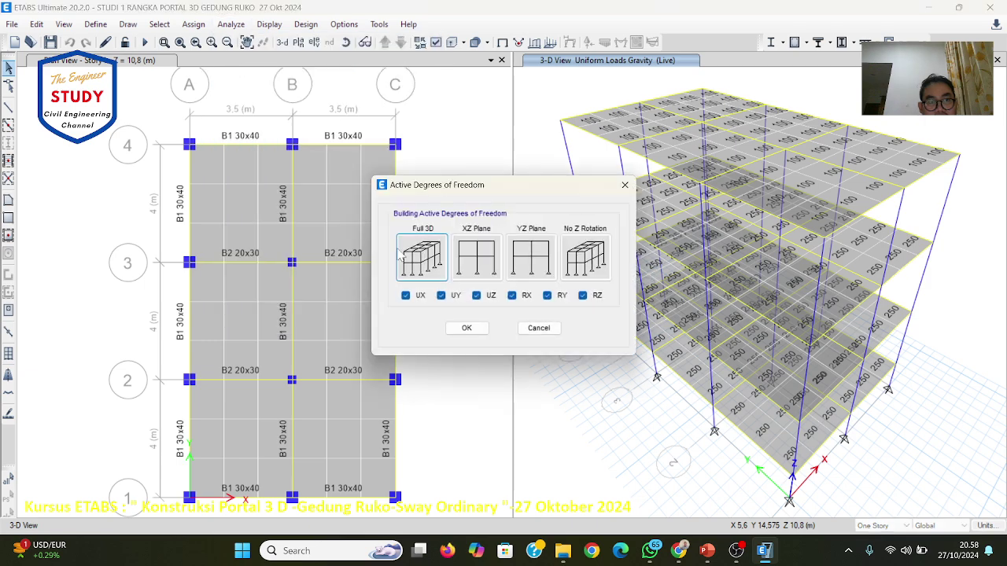
{"action": "left_click", "coordinate": [464, 328]}
Step: Run the analysis for the Dead and Live load cases, keeping the Modal case at Do Not Run
{"action": "left_click", "coordinate": [231, 23]}
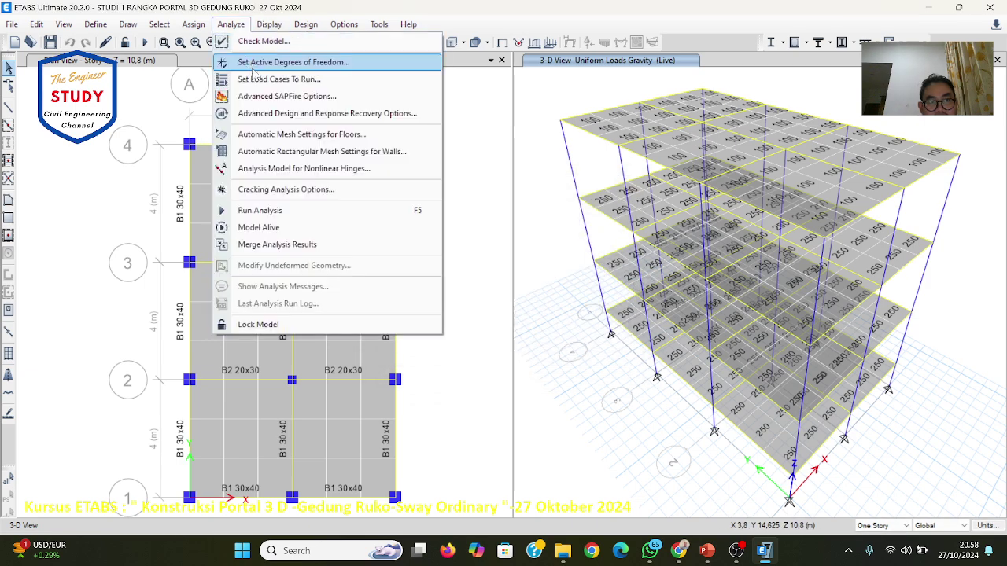
{"action": "left_click", "coordinate": [279, 79]}
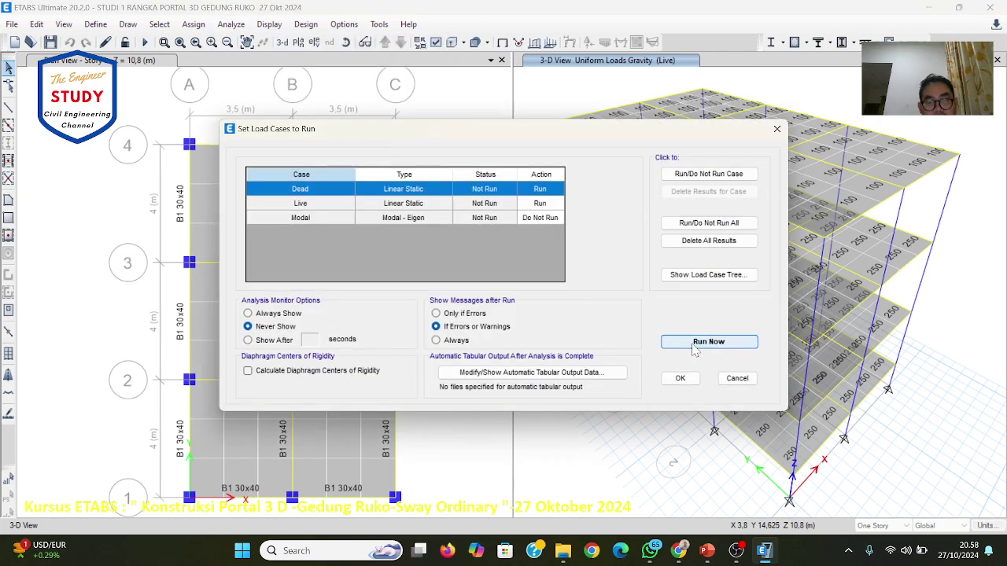
{"action": "left_click", "coordinate": [708, 341]}
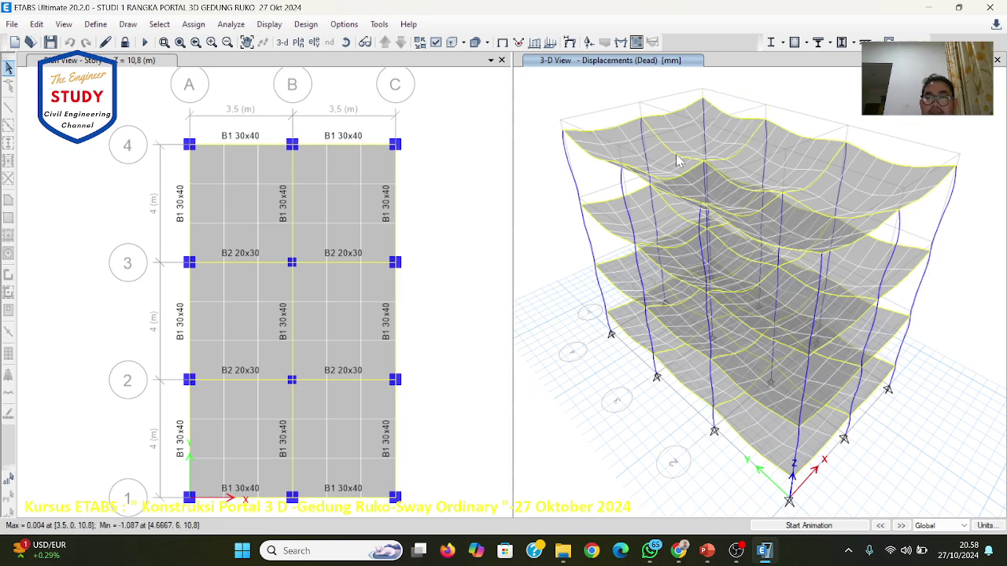
{"action": "mouse_move", "coordinate": [650, 170]}
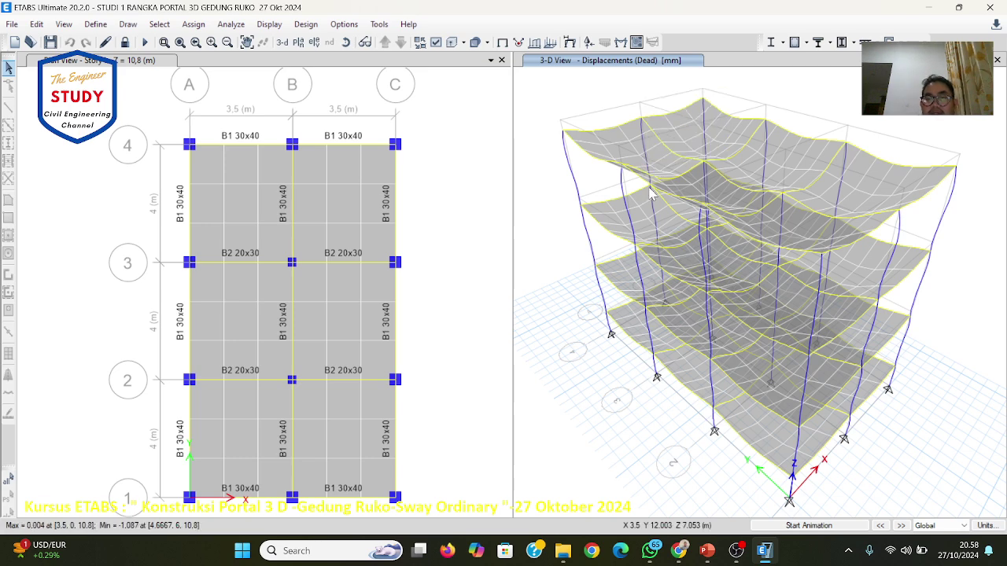
{"action": "mouse_move", "coordinate": [657, 234]}
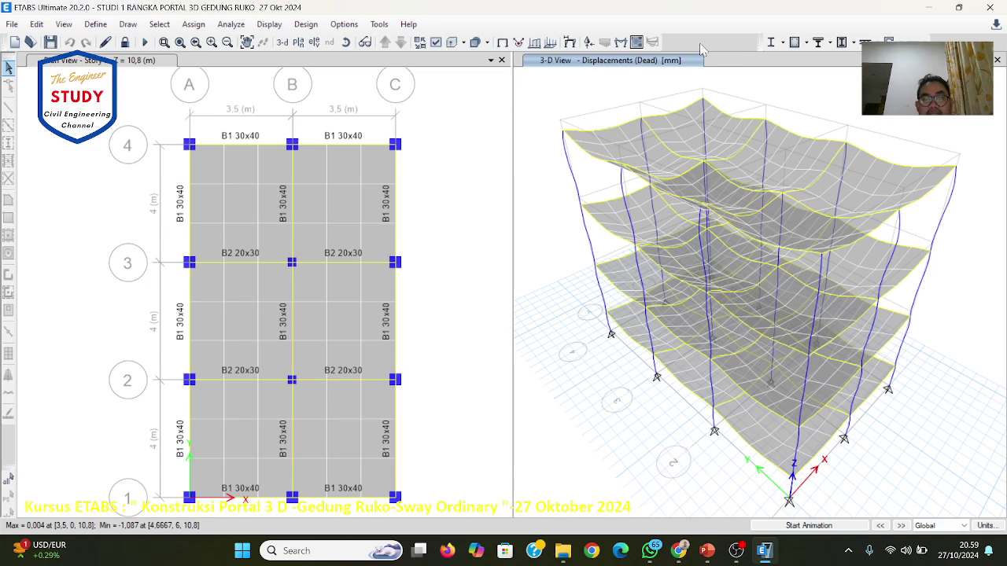
Step: Switch to PowerPoint to check the slide with the deformed shape and maximum slab moment diagram, and return to ETABS
{"action": "left_click", "coordinate": [707, 551]}
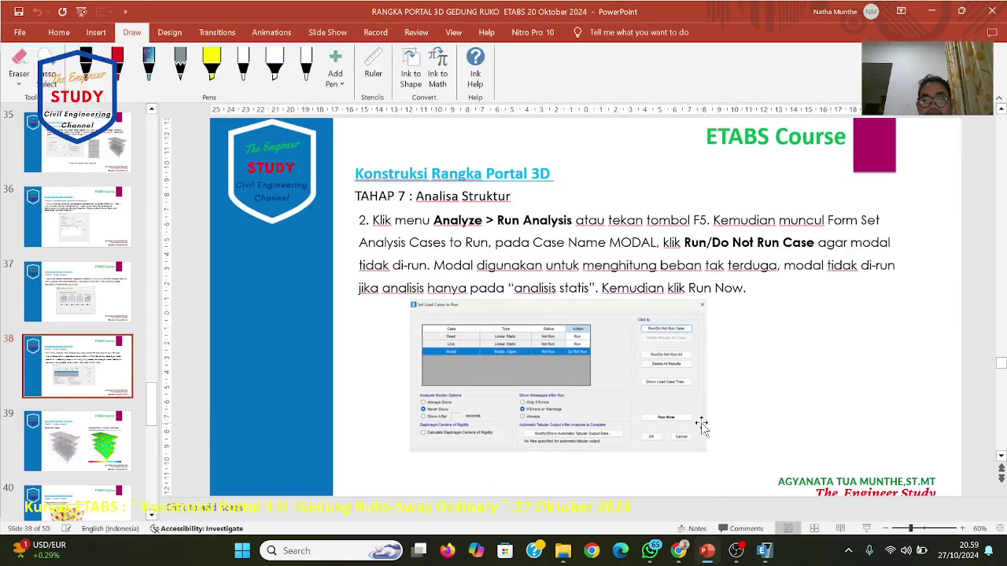
{"action": "scroll", "coordinate": [703, 425], "scroll_direction": "down", "scroll_amount": 2}
{"action": "scroll", "coordinate": [702, 425], "scroll_direction": "down", "scroll_amount": 1}
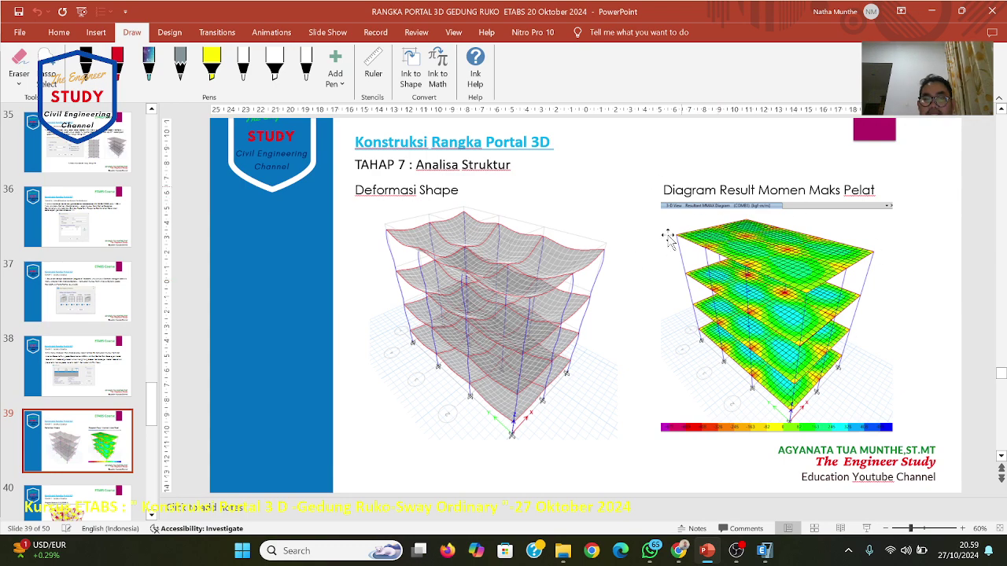
{"action": "left_click", "coordinate": [764, 552]}
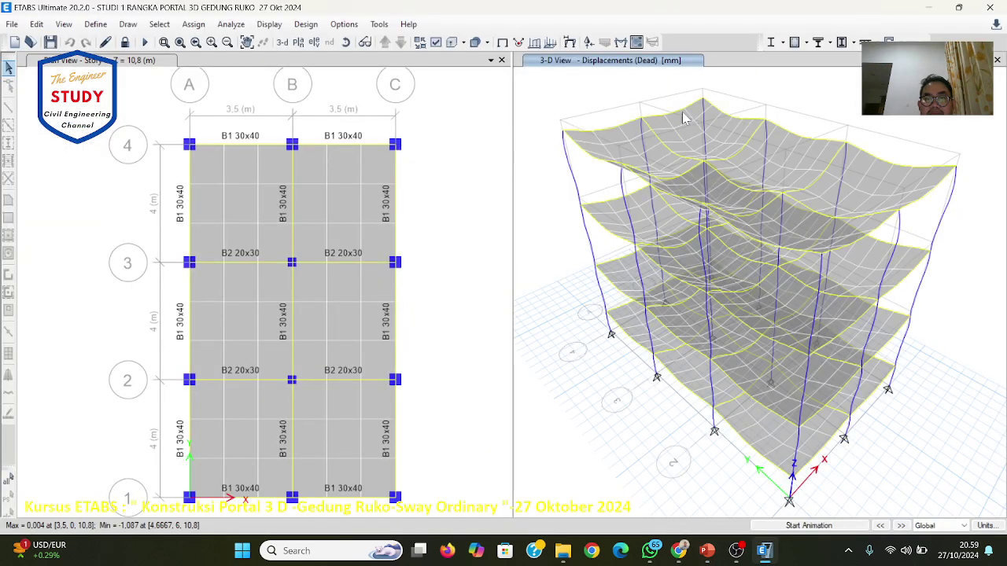
Step: Display the MMax resultant shell force contours for COMB1 on the undeformed shape, with fill and values shown
{"action": "left_click", "coordinate": [268, 23]}
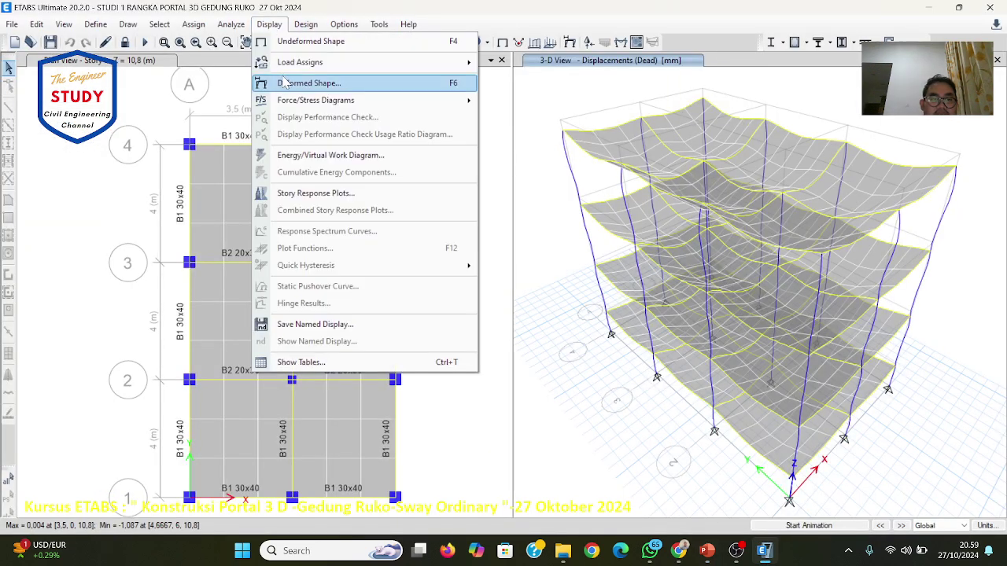
{"action": "mouse_move", "coordinate": [284, 102]}
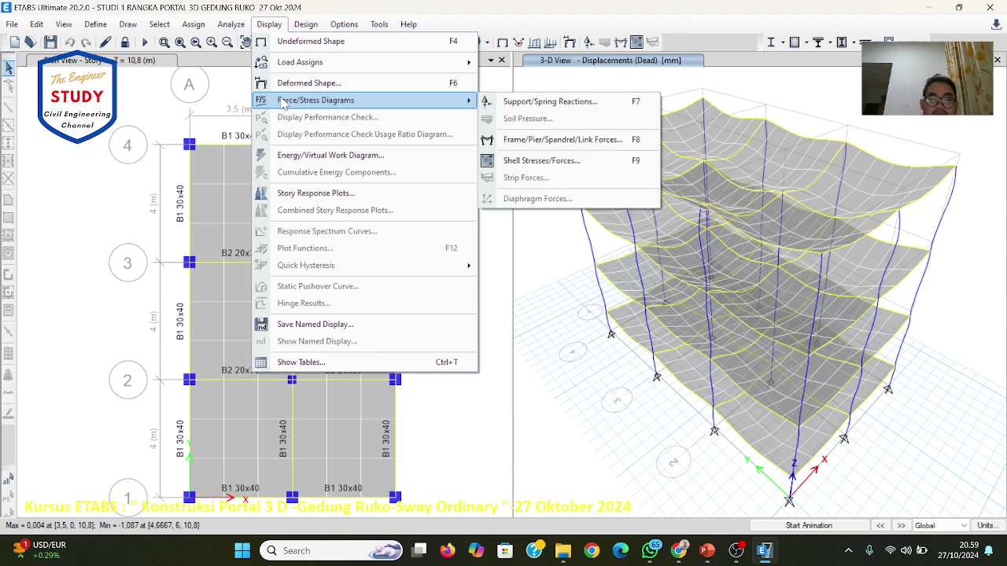
{"action": "left_click", "coordinate": [511, 161]}
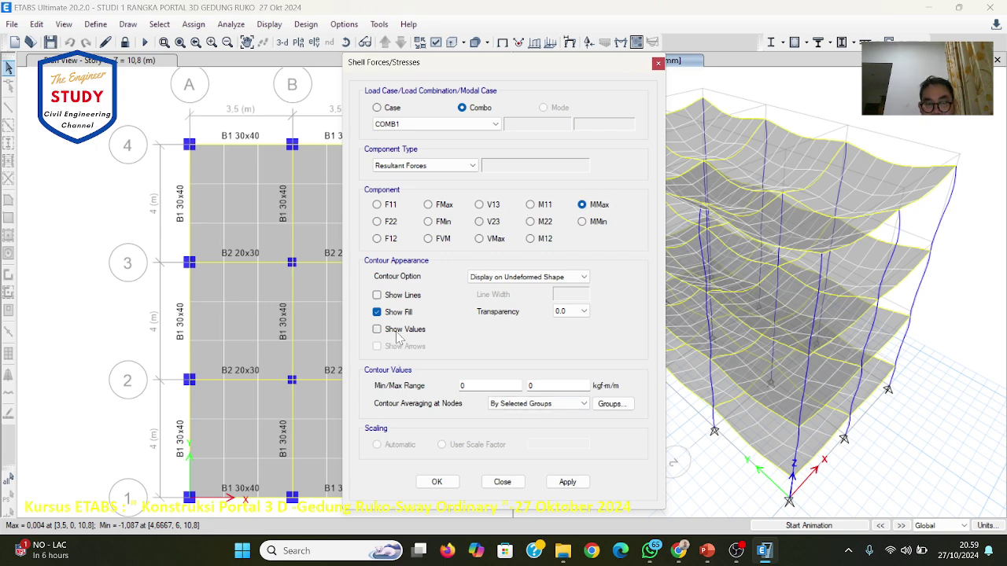
{"action": "left_click", "coordinate": [574, 485]}
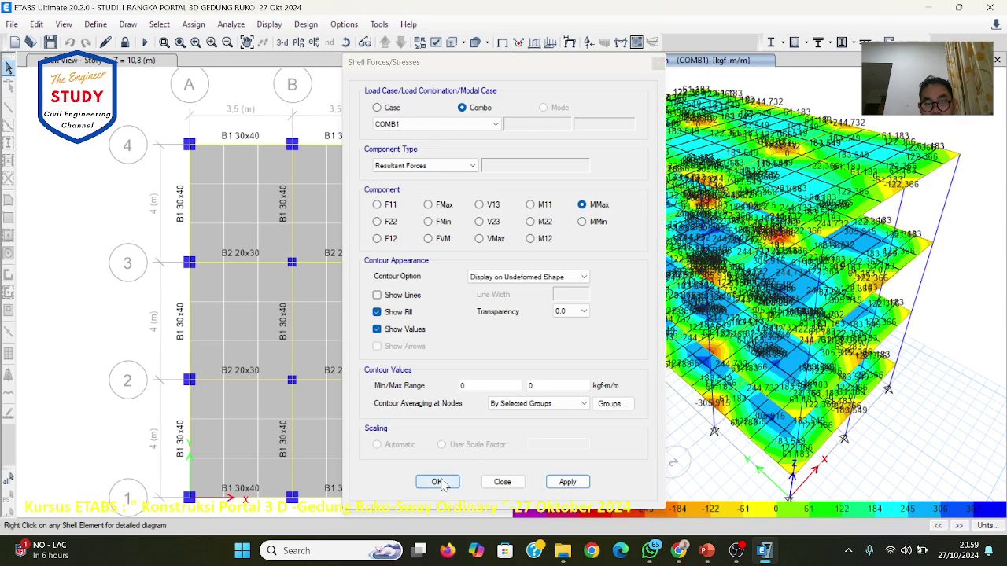
{"action": "key", "text": "Return"}
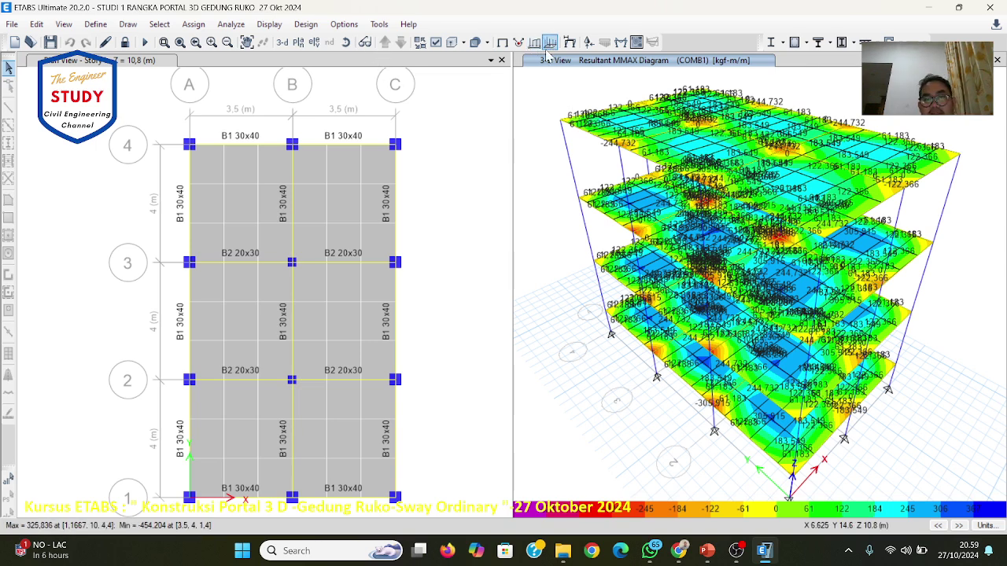
Step: Show the COMB1 MMax slab contours on the Story1 plan, and return that view to 3D
{"action": "left_click", "coordinate": [300, 44]}
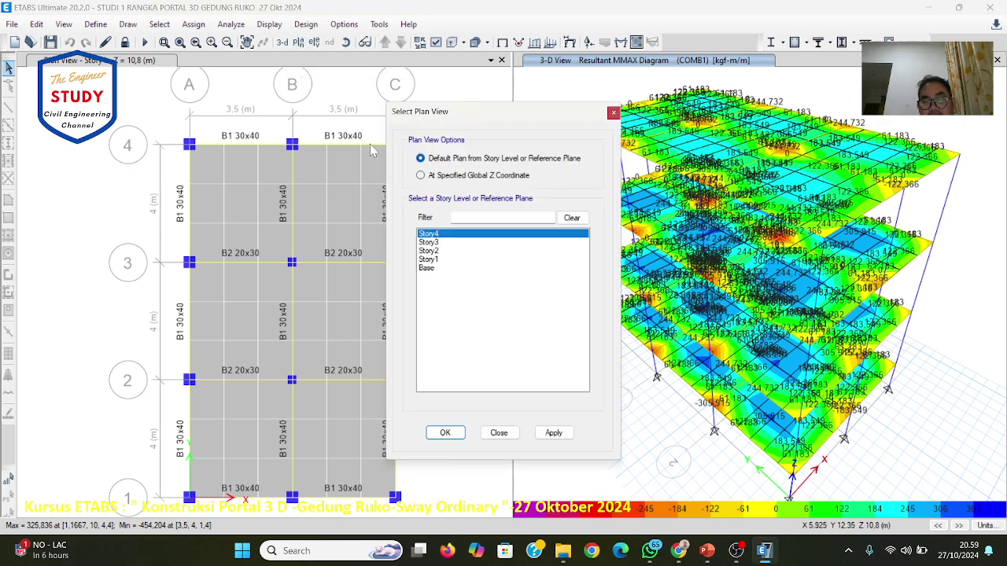
{"action": "left_click", "coordinate": [429, 259]}
{"action": "left_click", "coordinate": [550, 433]}
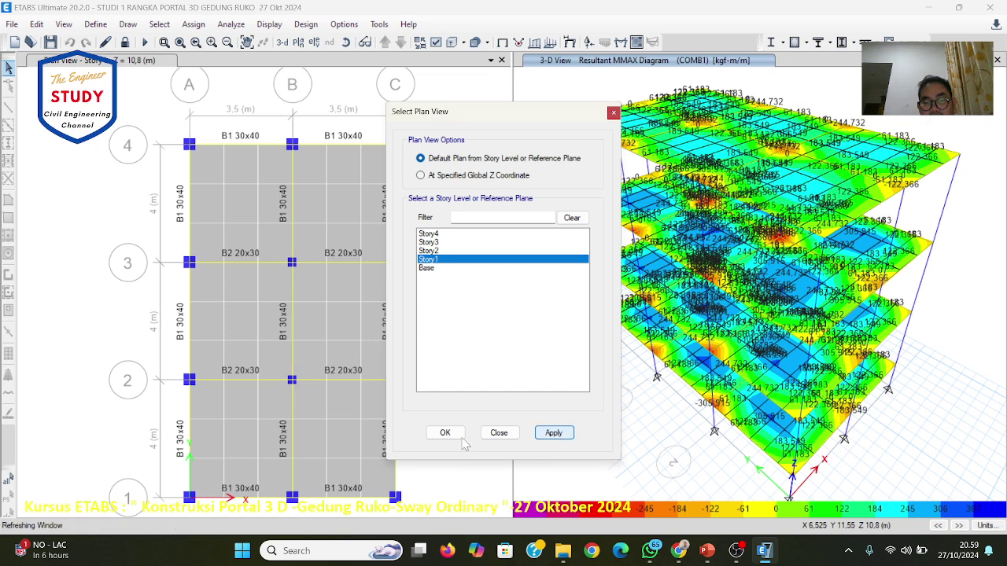
{"action": "left_click", "coordinate": [450, 440]}
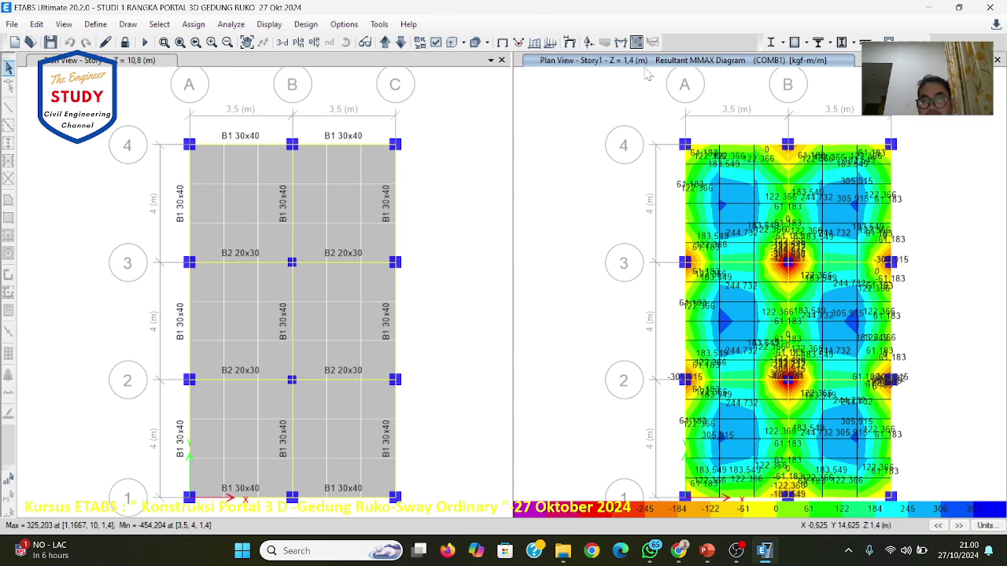
{"action": "left_click", "coordinate": [281, 42]}
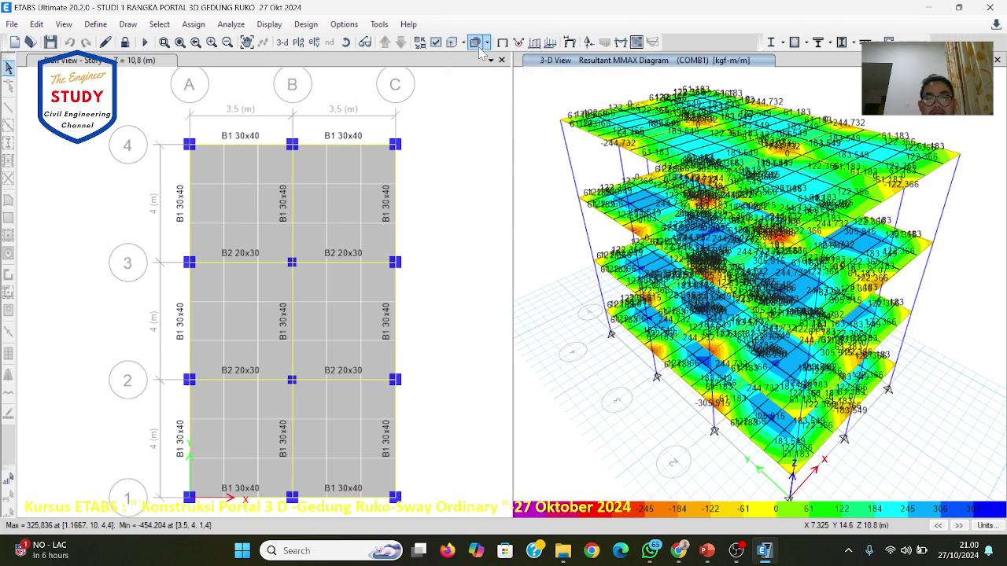
Step: Switch to File Explorer and check the MODUL 7 folder under the SAP 2000 learning modules, returning to the modules list
{"action": "left_click", "coordinate": [562, 551]}
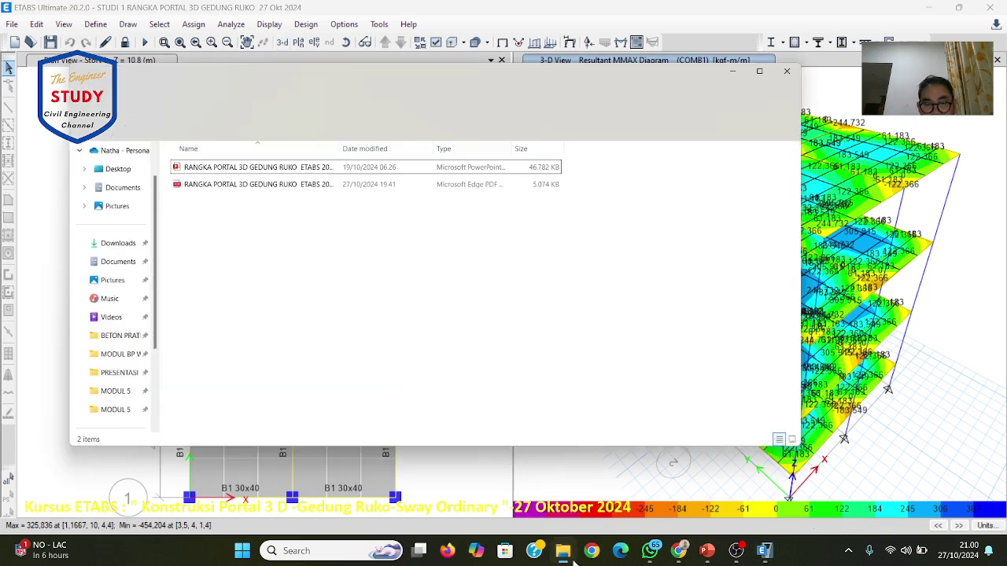
{"action": "left_click", "coordinate": [87, 43]}
{"action": "left_click", "coordinate": [86, 43]}
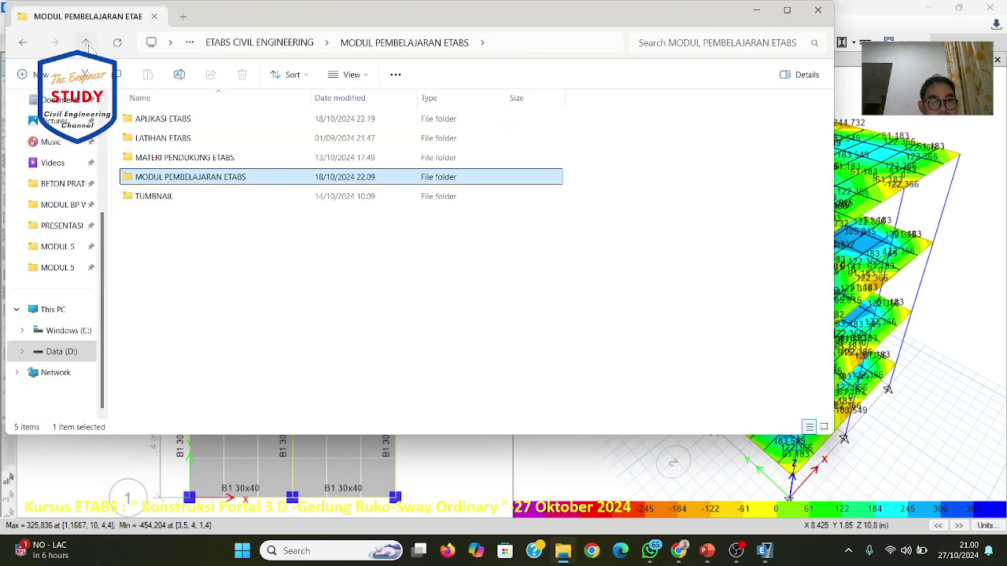
{"action": "left_click", "coordinate": [86, 43]}
{"action": "double_click", "coordinate": [153, 193]}
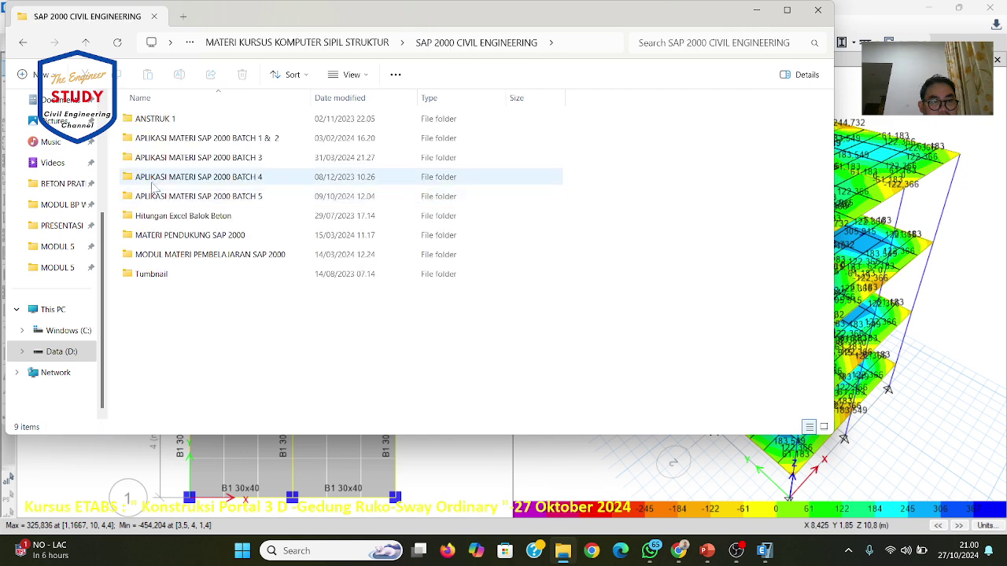
{"action": "double_click", "coordinate": [189, 255]}
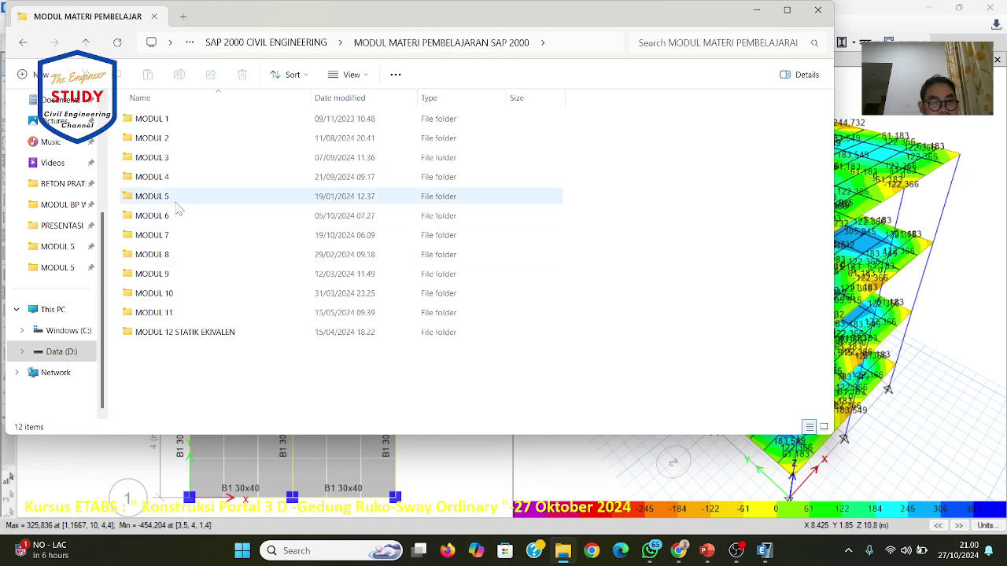
{"action": "double_click", "coordinate": [161, 235]}
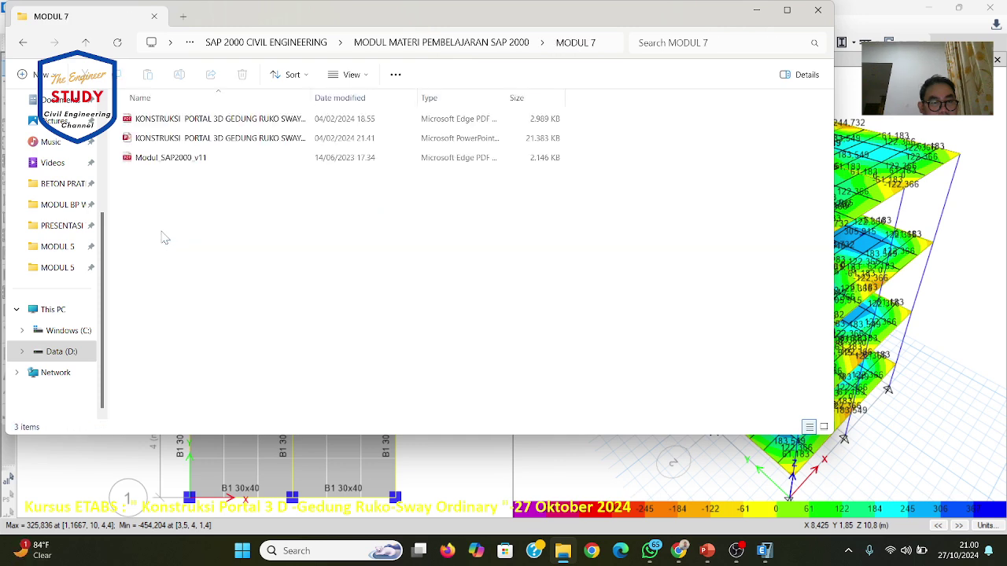
{"action": "left_click", "coordinate": [87, 43]}
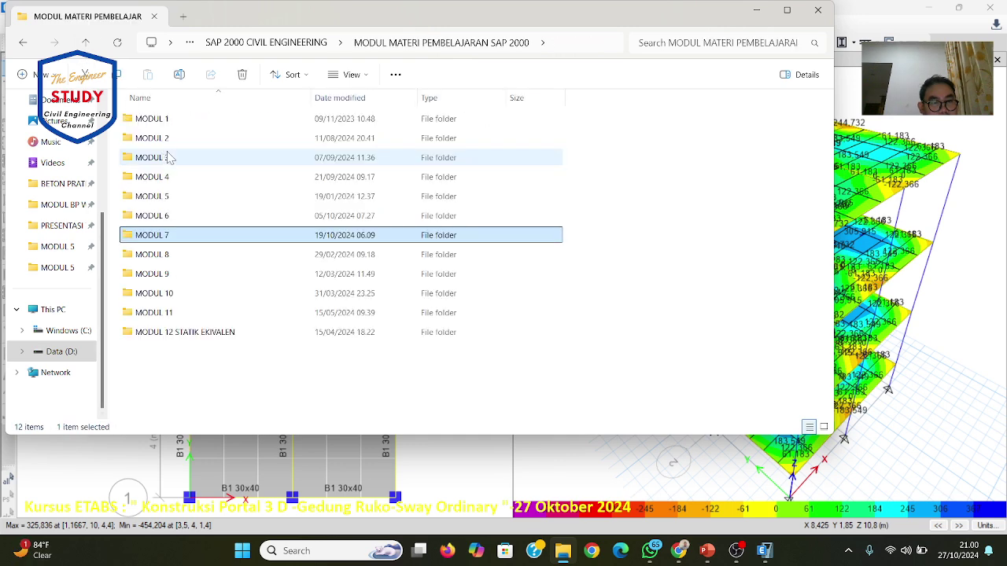
Step: Check the MODUL 1 and MATERI PENDUKUNG SAP 2000 folders, and go back up to the computer course materials
{"action": "left_click", "coordinate": [172, 121]}
{"action": "double_click", "coordinate": [173, 124]}
{"action": "double_click", "coordinate": [174, 123]}
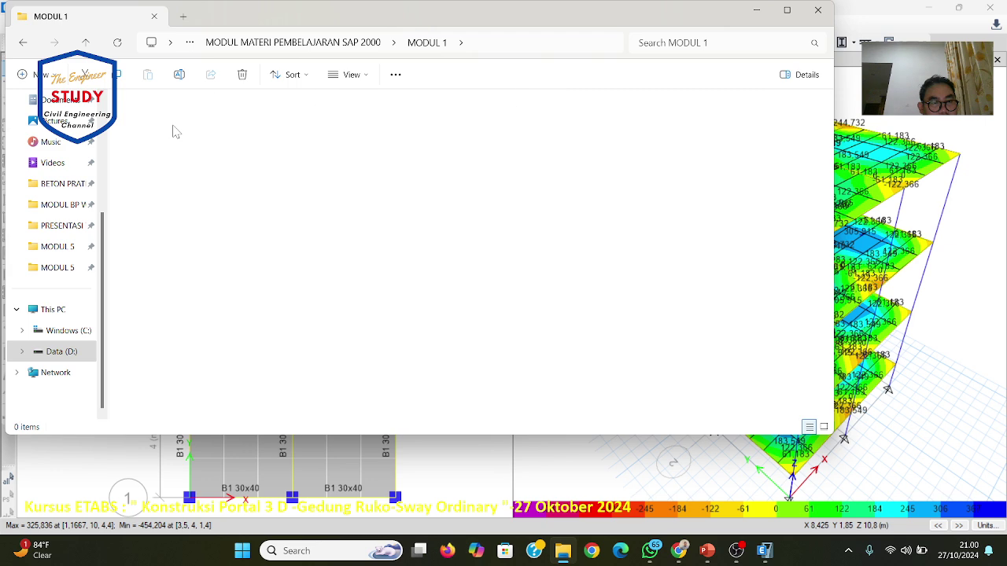
{"action": "left_click", "coordinate": [85, 43]}
{"action": "left_click", "coordinate": [85, 43]}
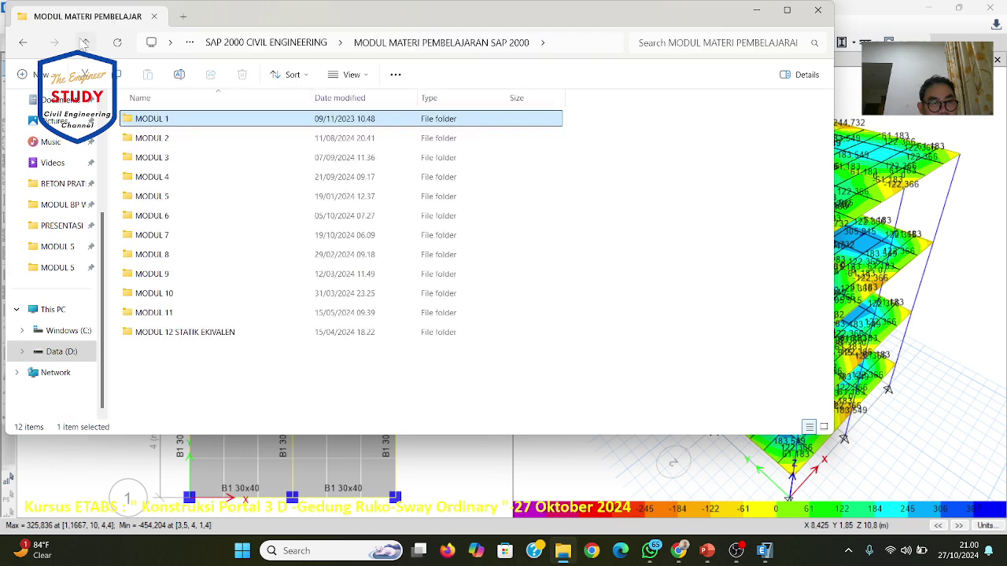
{"action": "left_click", "coordinate": [85, 43]}
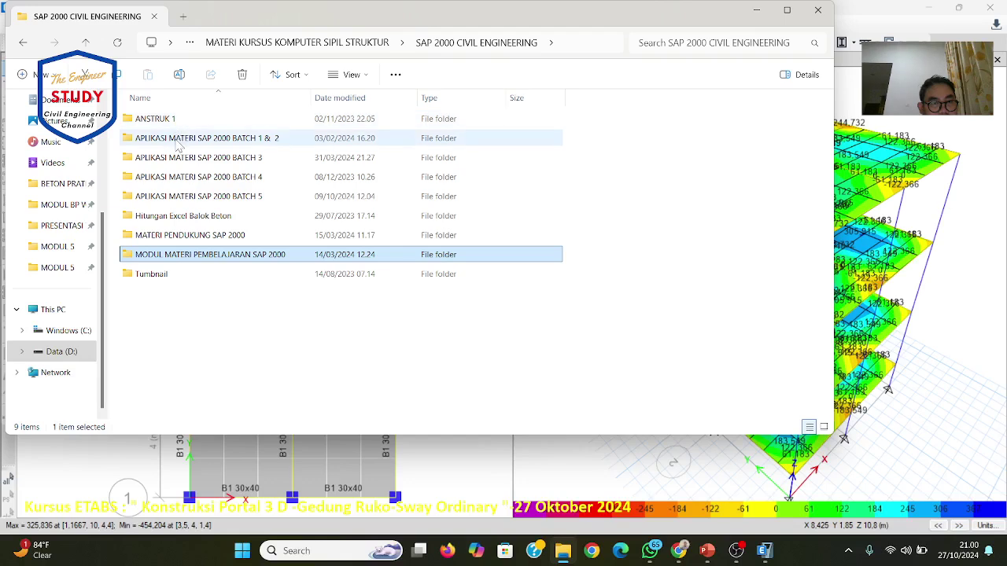
{"action": "double_click", "coordinate": [166, 239]}
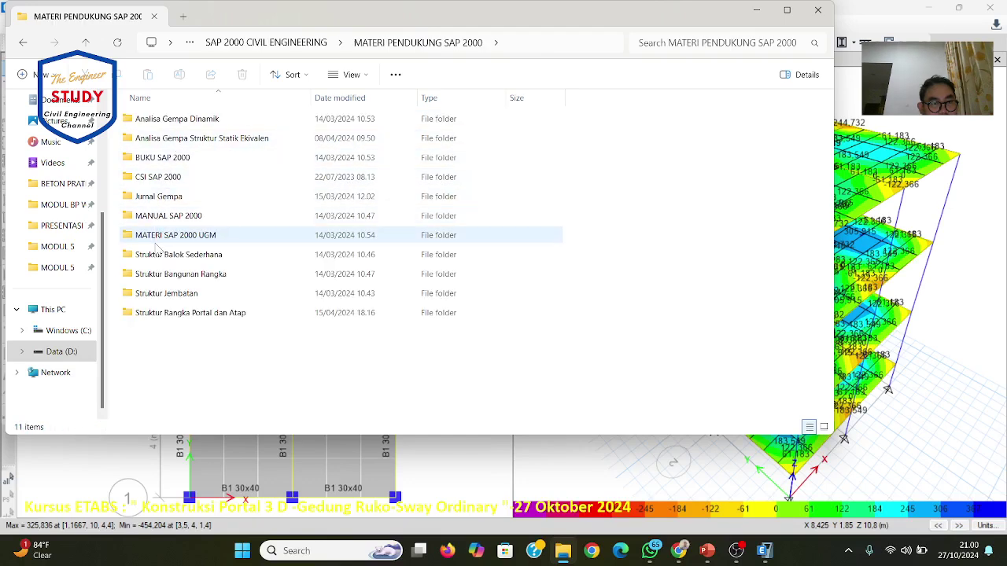
{"action": "left_click", "coordinate": [85, 42]}
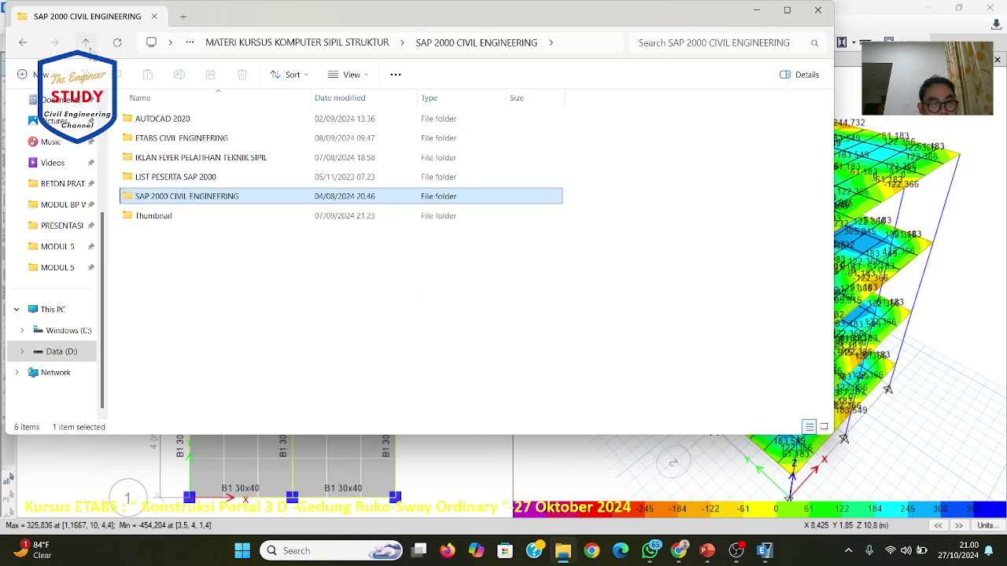
Step: Go up to the parent lecture materials folder and look through its subject folders for structural design material
{"action": "left_click", "coordinate": [86, 43]}
{"action": "scroll", "coordinate": [203, 378], "scroll_direction": "down", "scroll_amount": 4}
{"action": "left_click", "coordinate": [203, 378]}
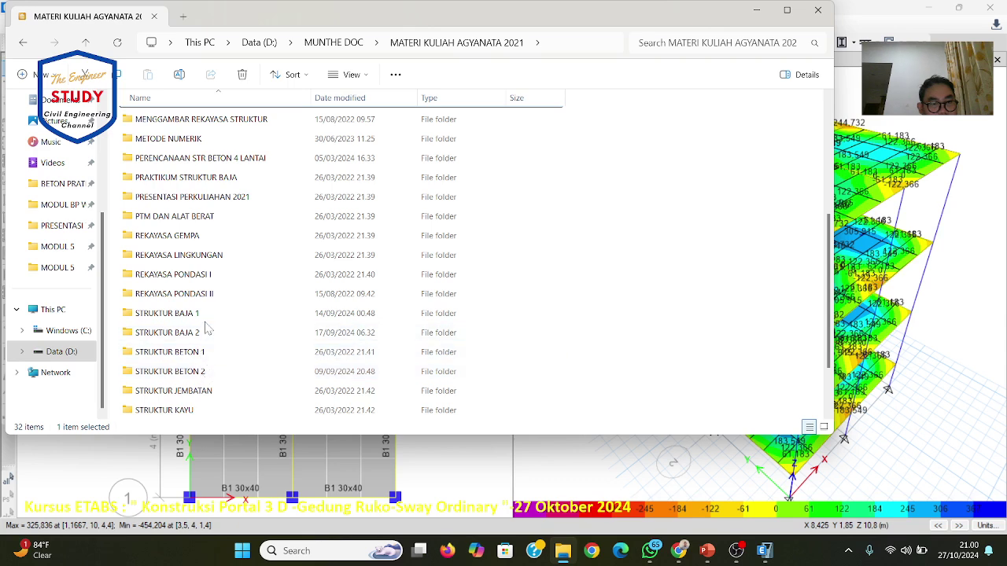
{"action": "scroll", "coordinate": [207, 327], "scroll_direction": "up", "scroll_amount": 1}
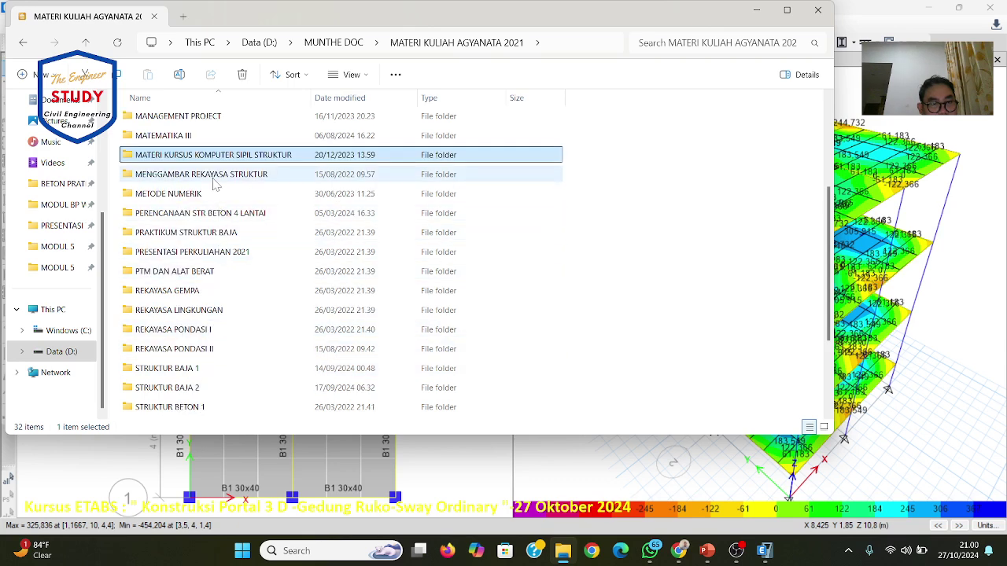
{"action": "scroll", "coordinate": [201, 228], "scroll_direction": "down", "scroll_amount": 2}
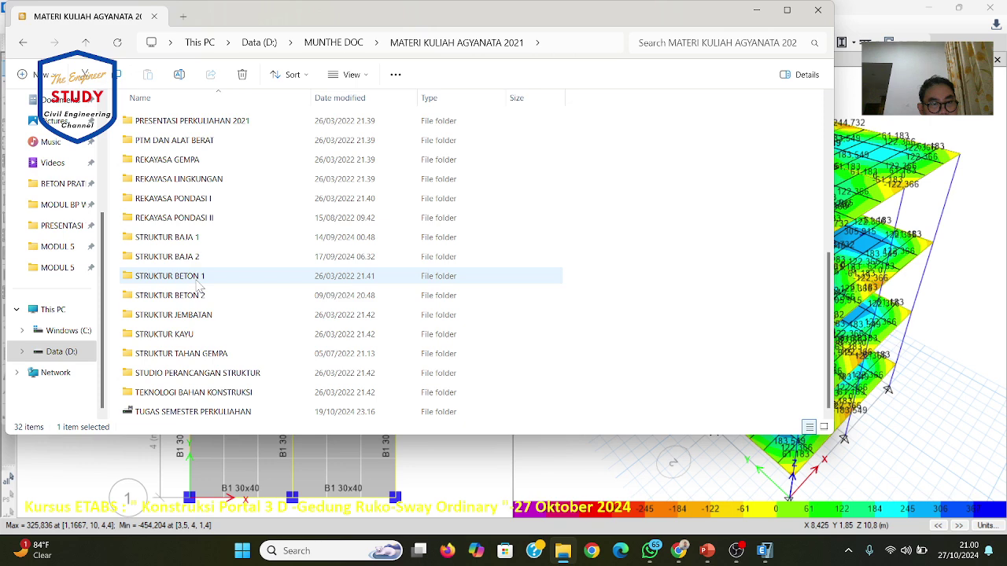
{"action": "scroll", "coordinate": [201, 288], "scroll_direction": "up", "scroll_amount": 1}
{"action": "scroll", "coordinate": [201, 272], "scroll_direction": "up", "scroll_amount": 1}
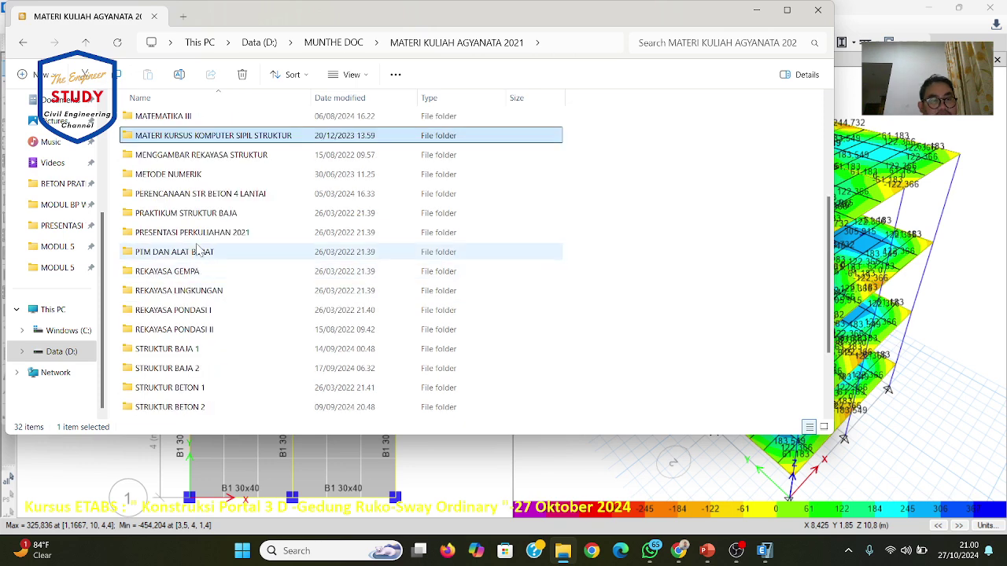
{"action": "scroll", "coordinate": [203, 217], "scroll_direction": "up", "scroll_amount": 3}
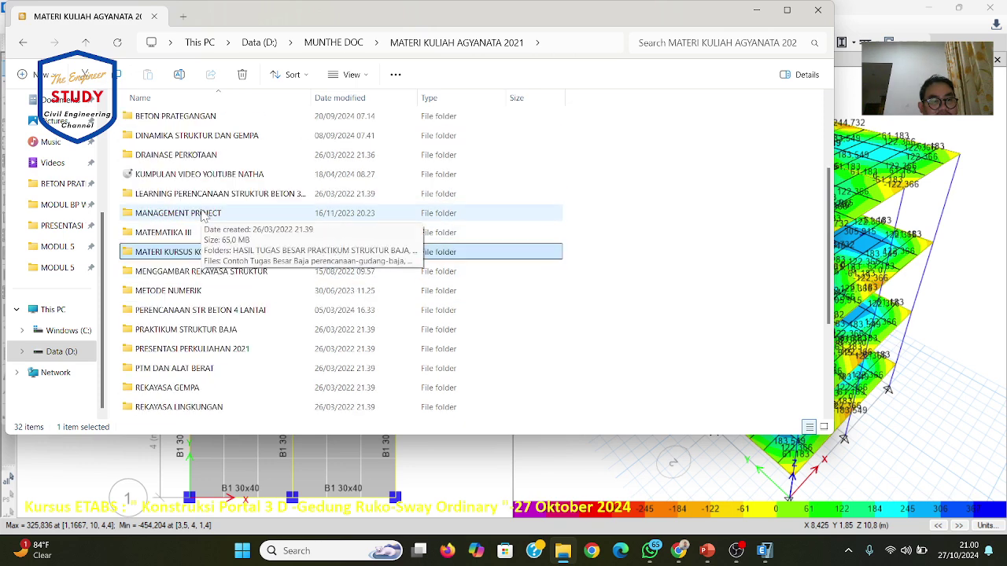
{"action": "scroll", "coordinate": [202, 217], "scroll_direction": "down", "scroll_amount": 5}
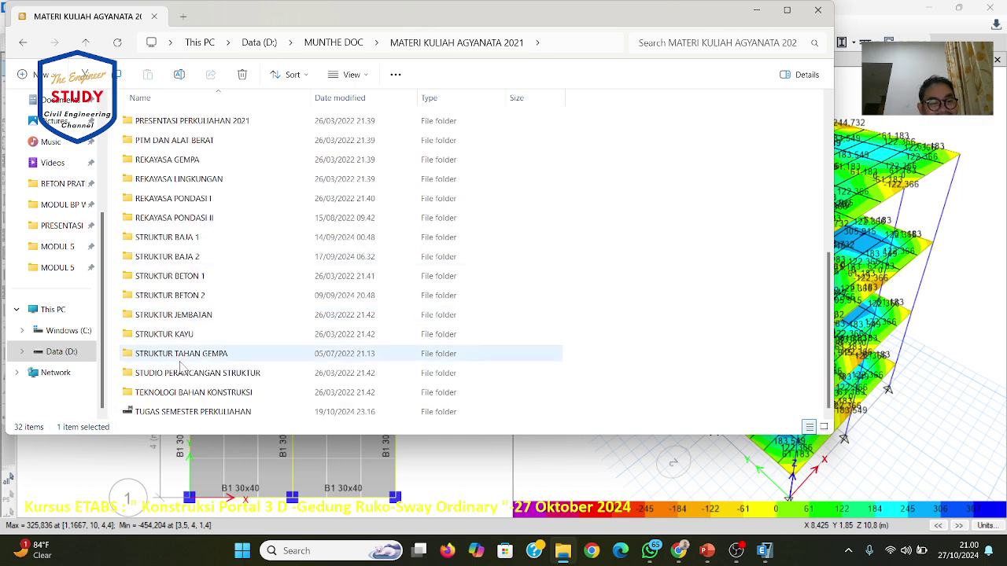
Step: Open the lecturer's folder inside STUDIO PERANCANGAN STRUKTUR and go down through the SP 1 2021 presentations to MATERI 2024
{"action": "left_click", "coordinate": [177, 376]}
{"action": "double_click", "coordinate": [181, 376]}
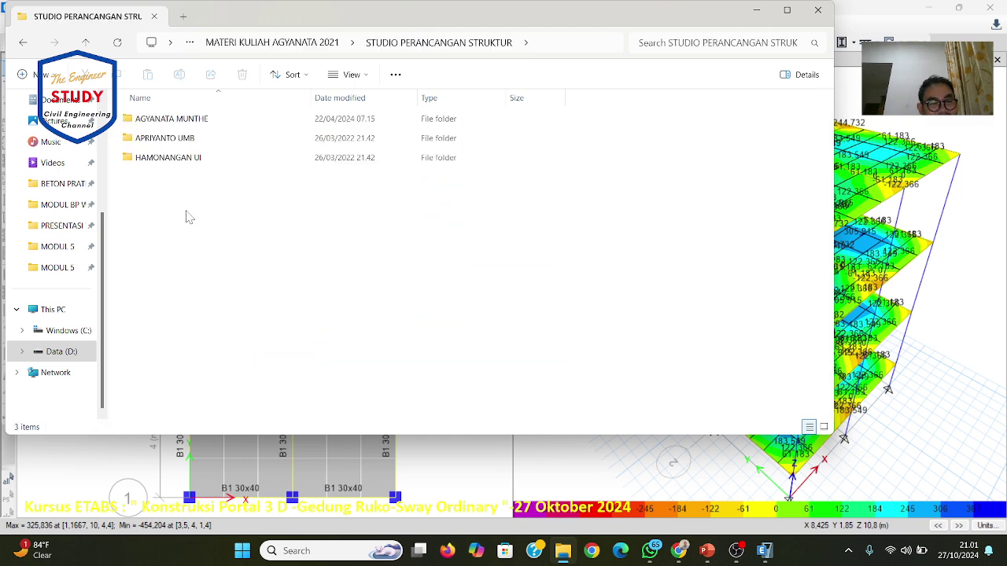
{"action": "double_click", "coordinate": [179, 119]}
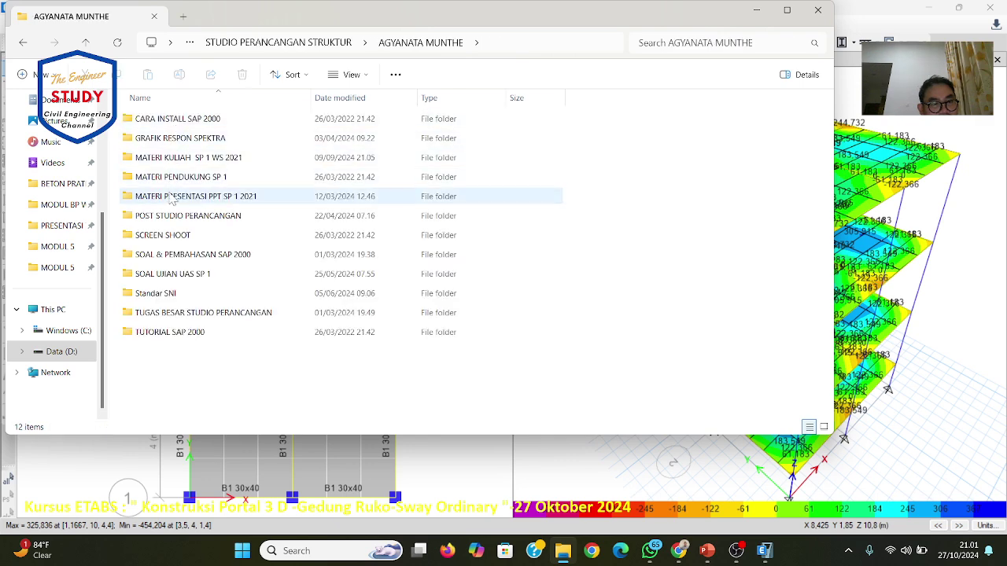
{"action": "left_click", "coordinate": [171, 197]}
{"action": "double_click", "coordinate": [172, 197]}
{"action": "double_click", "coordinate": [161, 135]}
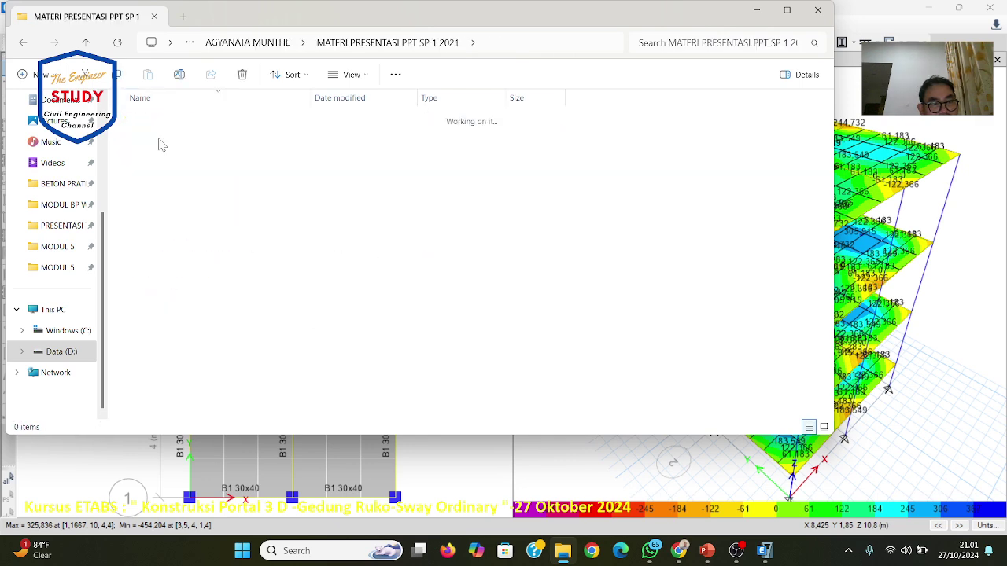
{"action": "double_click", "coordinate": [158, 123]}
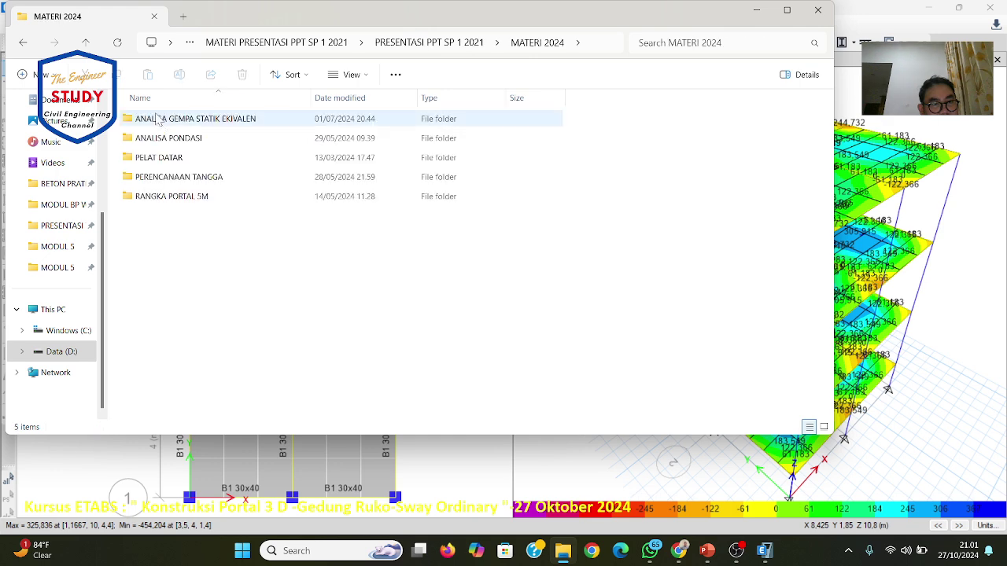
Step: Open the MODUL 1 PELAT DATAR SAP 2000 PDF from the PELAT DATAR folder in MATERI 2024
{"action": "left_click", "coordinate": [86, 43]}
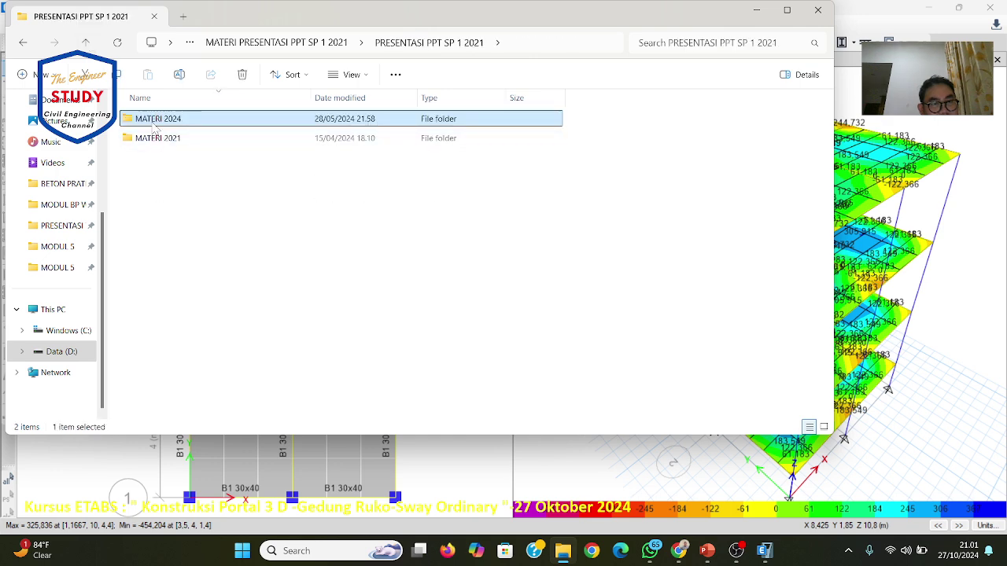
{"action": "double_click", "coordinate": [154, 125]}
{"action": "double_click", "coordinate": [155, 155]}
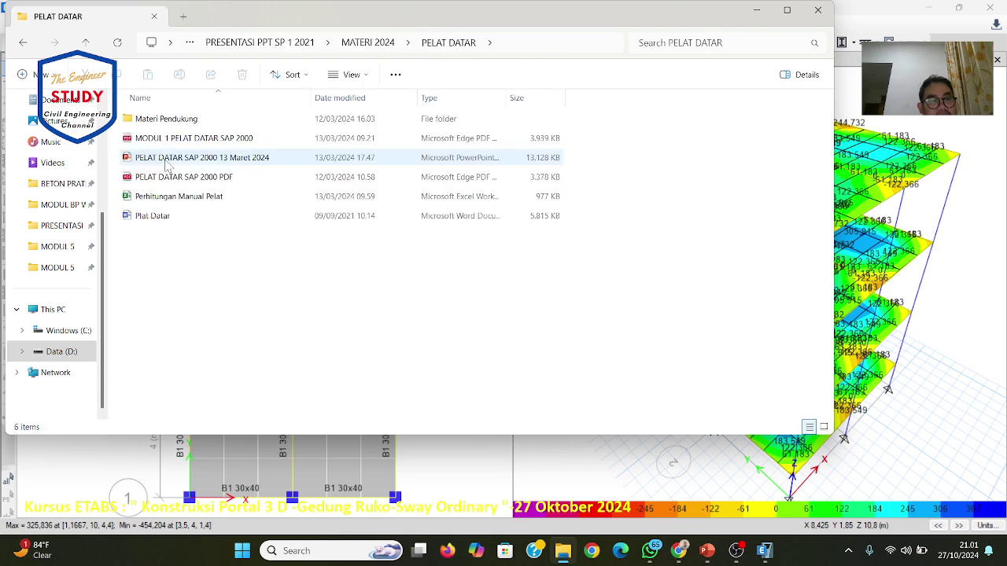
{"action": "left_click", "coordinate": [169, 142]}
{"action": "key", "text": "Return"}
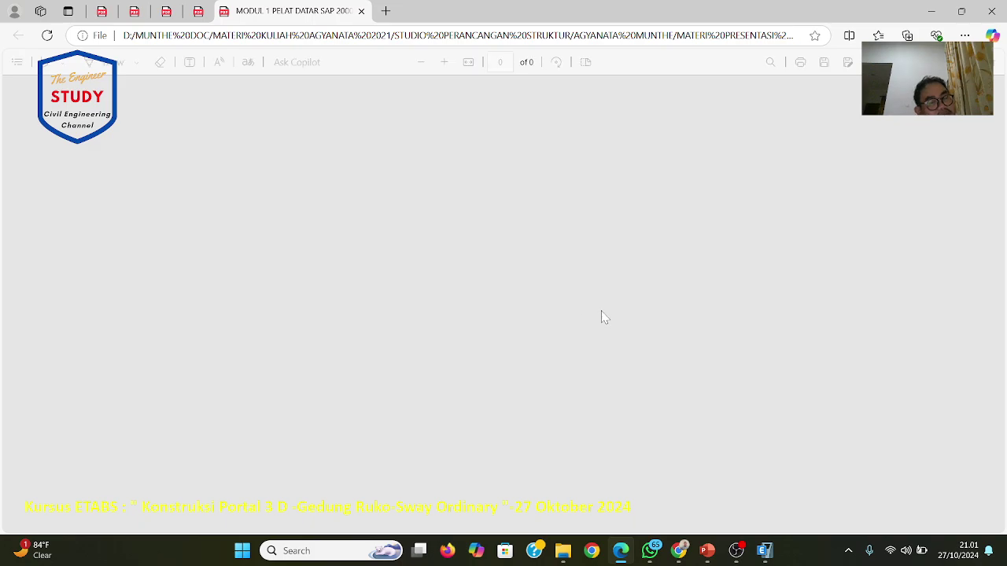
Step: Skim the flat slab module through its modelling, material, loading, COMB1 combination and run-analysis pages
{"action": "scroll", "coordinate": [602, 317], "scroll_direction": "down", "scroll_amount": 10}
{"action": "scroll", "coordinate": [602, 317], "scroll_direction": "down", "scroll_amount": 20}
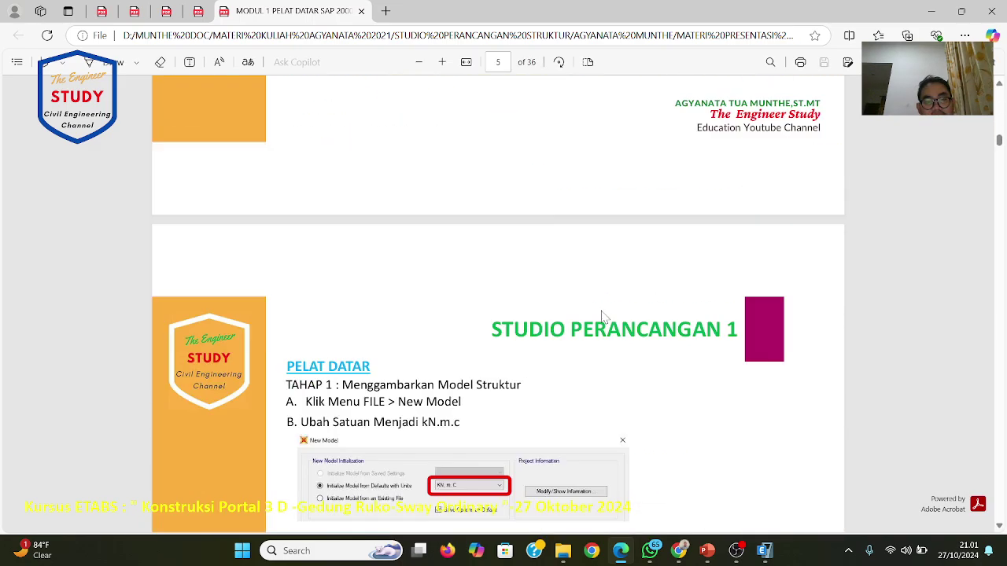
{"action": "scroll", "coordinate": [603, 317], "scroll_direction": "down", "scroll_amount": 16}
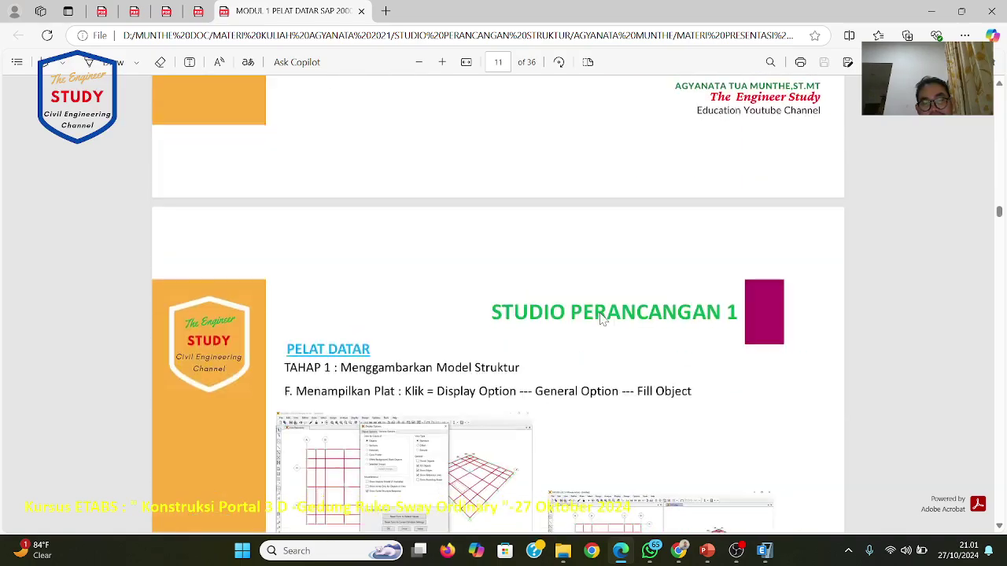
{"action": "scroll", "coordinate": [602, 320], "scroll_direction": "down", "scroll_amount": 16}
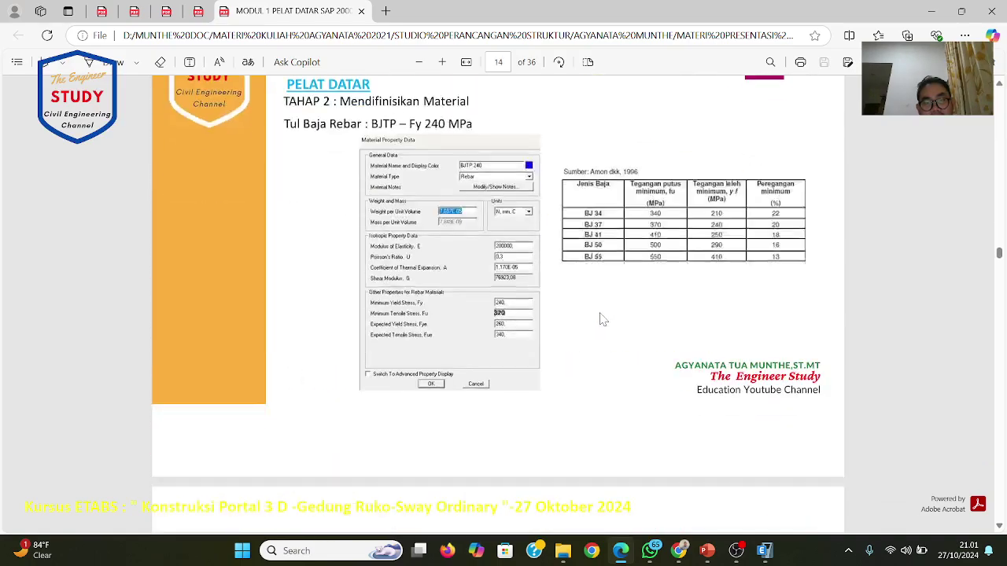
{"action": "scroll", "coordinate": [603, 320], "scroll_direction": "down", "scroll_amount": 12}
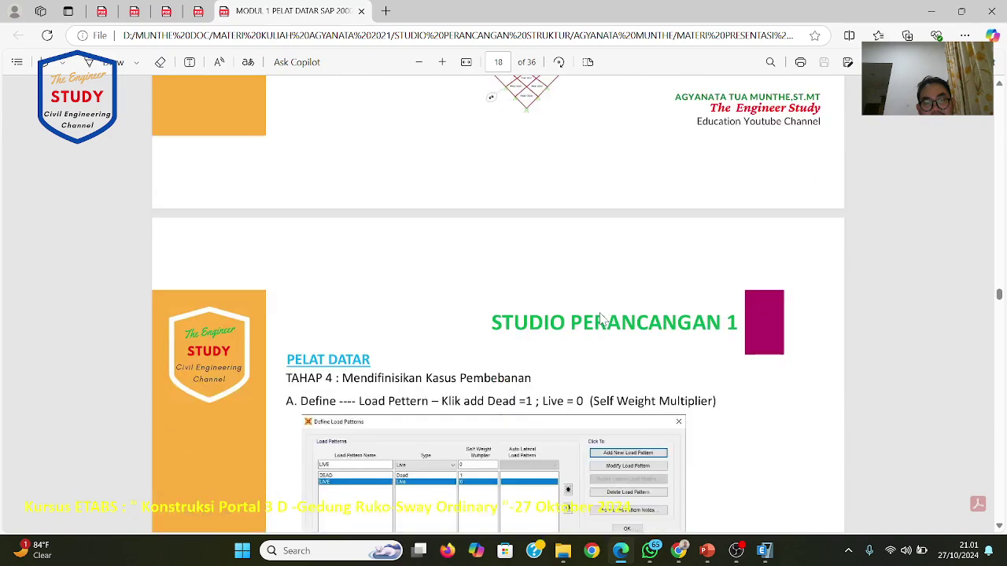
{"action": "scroll", "coordinate": [602, 317], "scroll_direction": "down", "scroll_amount": 10}
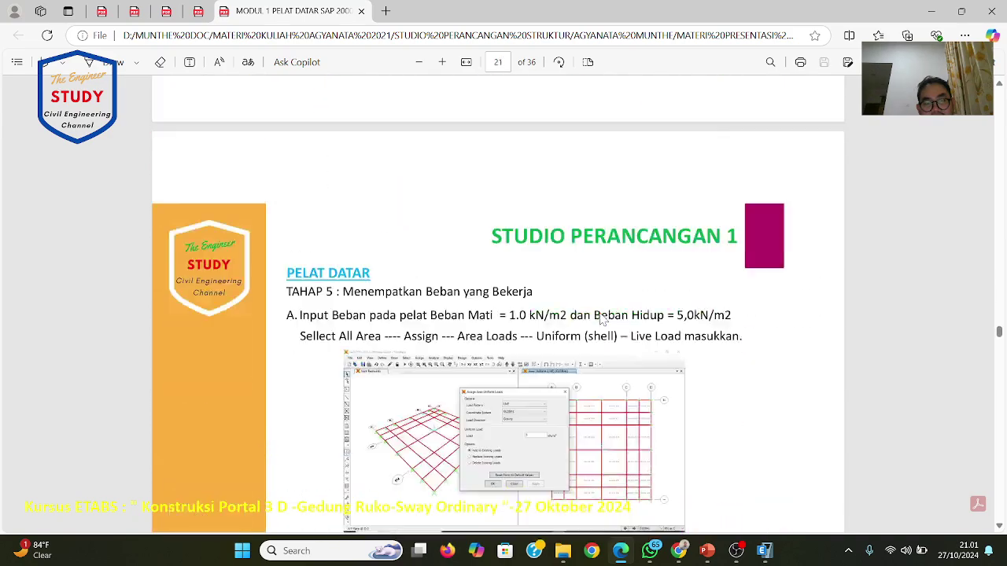
{"action": "scroll", "coordinate": [602, 320], "scroll_direction": "down", "scroll_amount": 10}
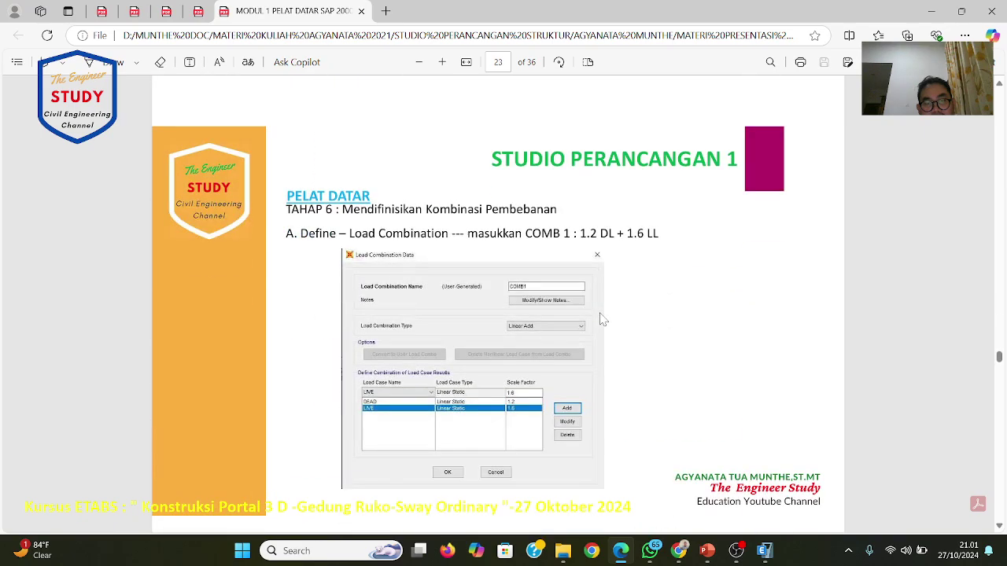
{"action": "scroll", "coordinate": [602, 319], "scroll_direction": "down", "scroll_amount": 15}
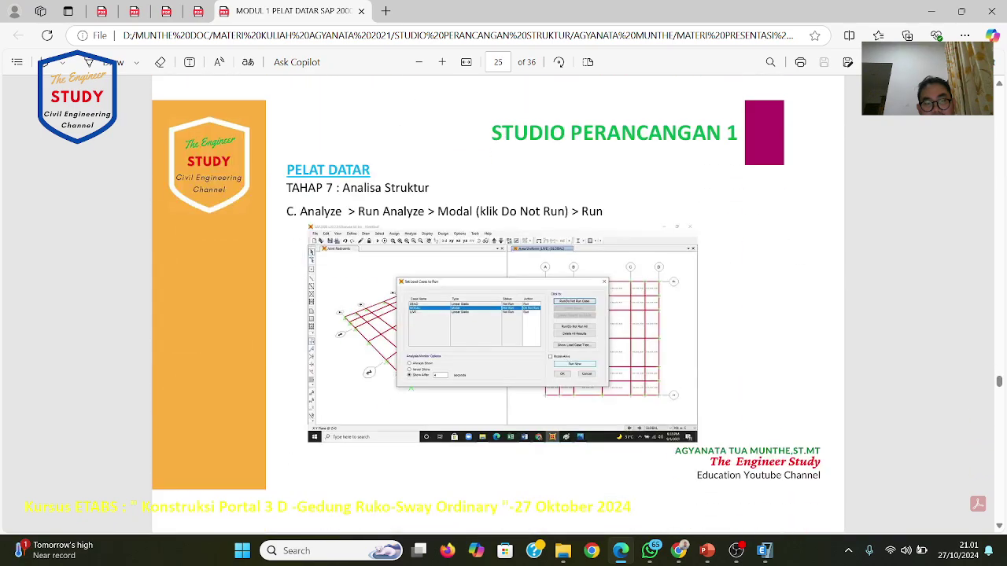
Step: Examine the module's COMB1 shell moment diagrams and the page on dividing the slab areas 2 by 2
{"action": "scroll", "coordinate": [603, 320], "scroll_direction": "down", "scroll_amount": 5}
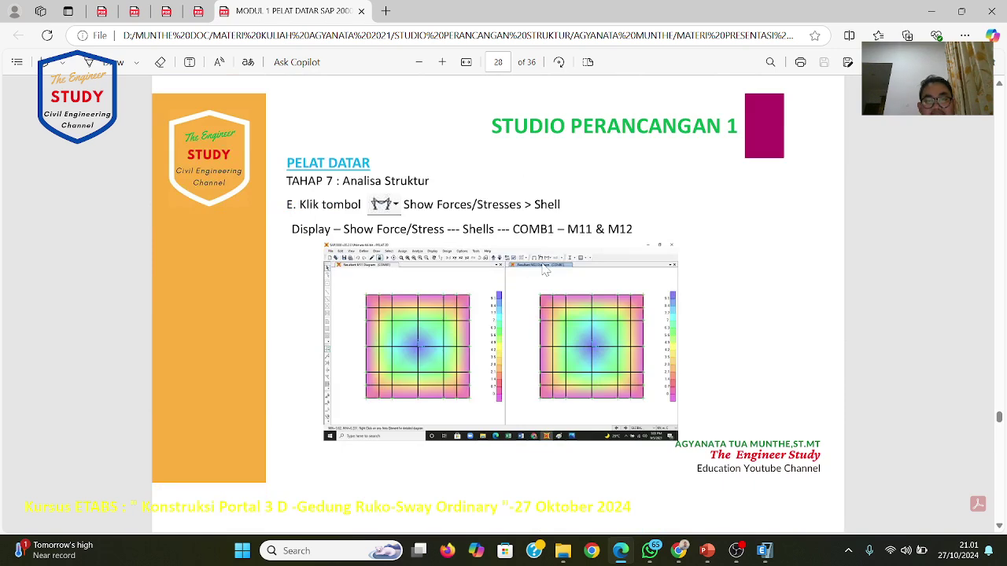
{"action": "scroll", "coordinate": [602, 251], "scroll_direction": "down", "scroll_amount": 5}
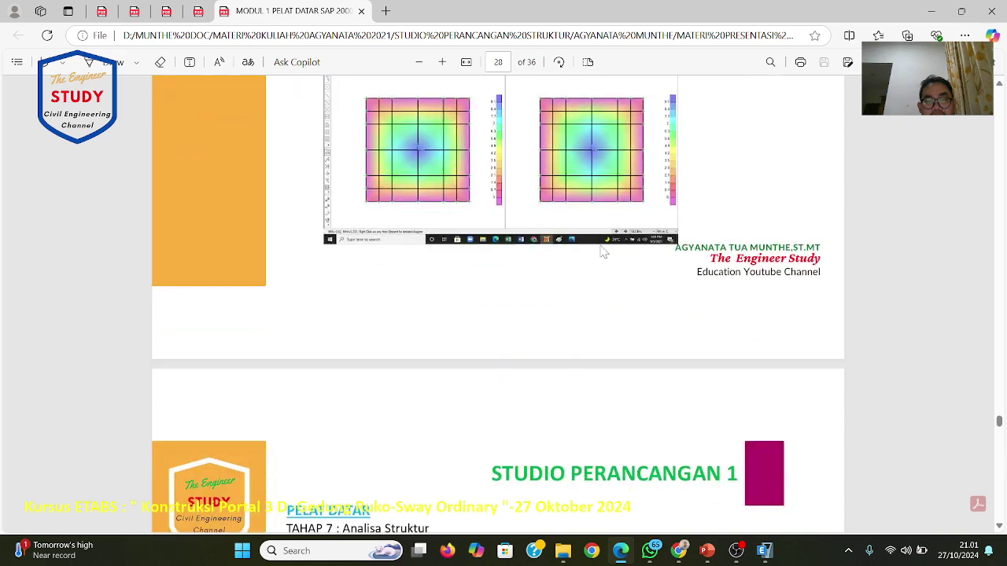
{"action": "scroll", "coordinate": [603, 251], "scroll_direction": "down", "scroll_amount": 3}
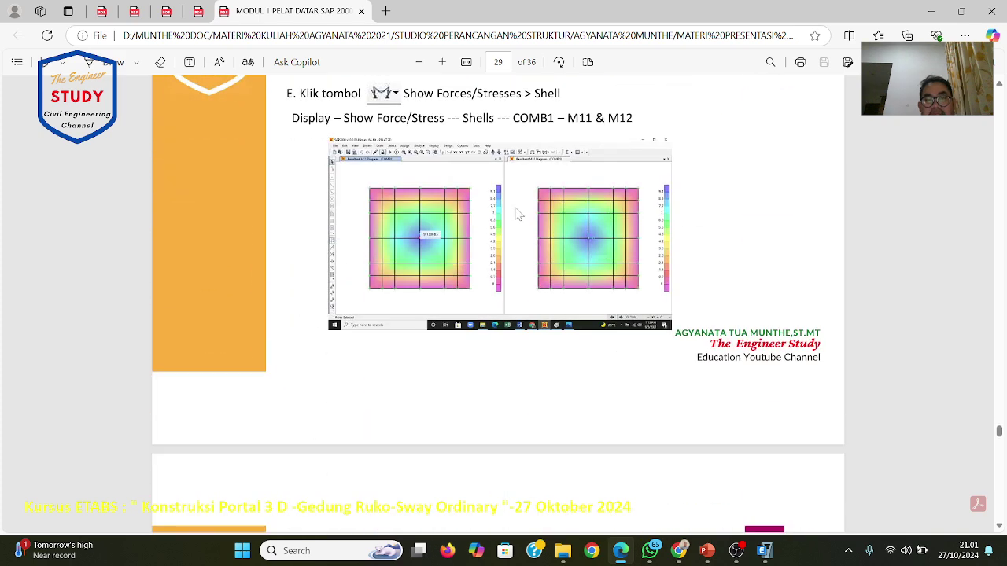
{"action": "scroll", "coordinate": [565, 265], "scroll_direction": "up", "scroll_amount": 1}
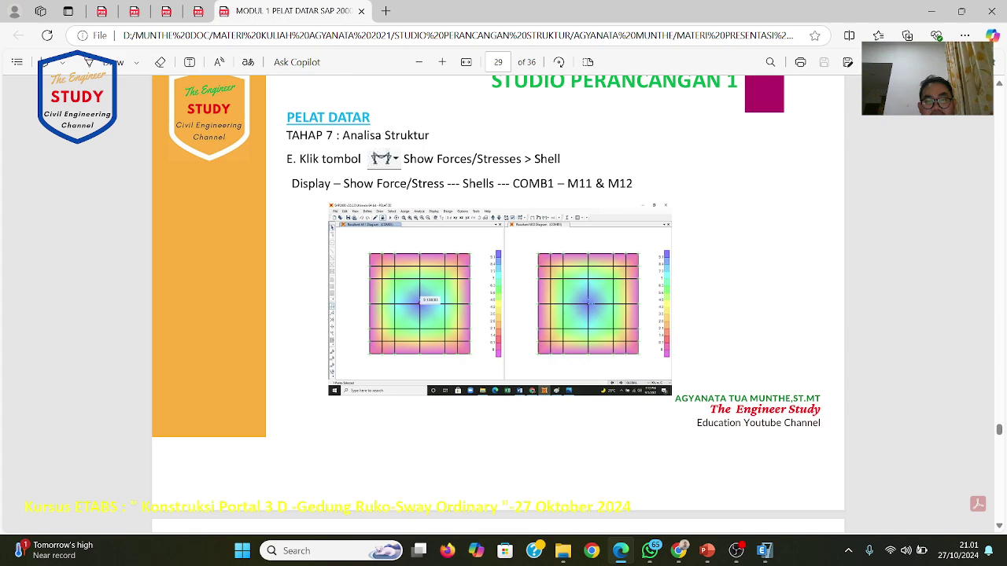
{"action": "scroll", "coordinate": [453, 338], "scroll_direction": "down", "scroll_amount": 5}
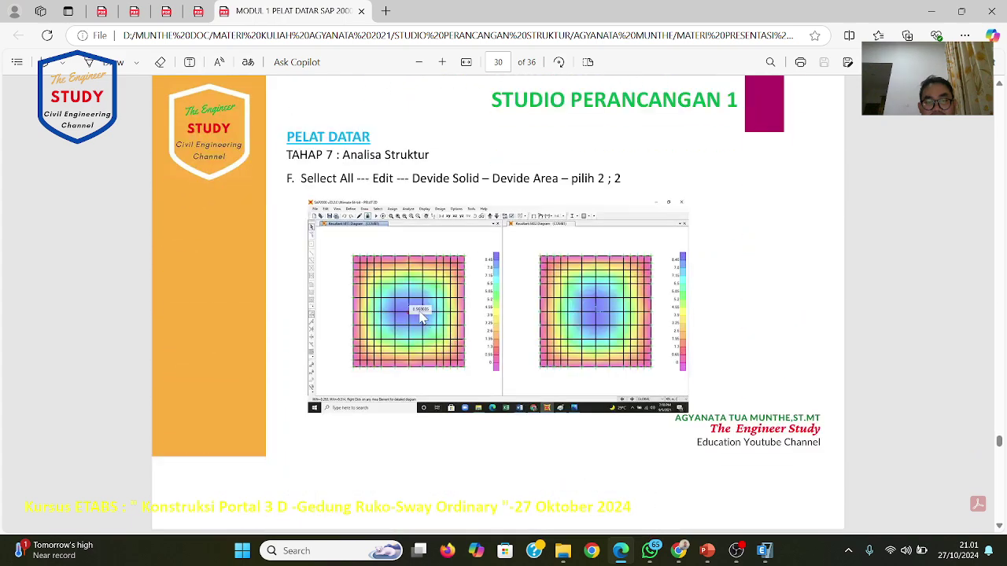
Step: Read the module's manual cross-check of the slab moment and its slab reinforcement design
{"action": "scroll", "coordinate": [530, 306], "scroll_direction": "down", "scroll_amount": 10}
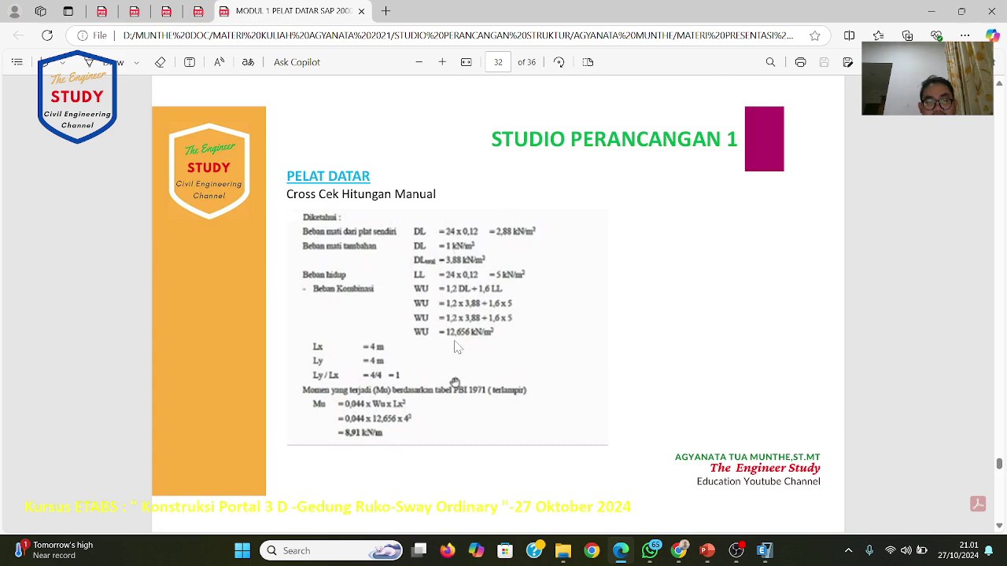
{"action": "scroll", "coordinate": [455, 346], "scroll_direction": "down", "scroll_amount": 1}
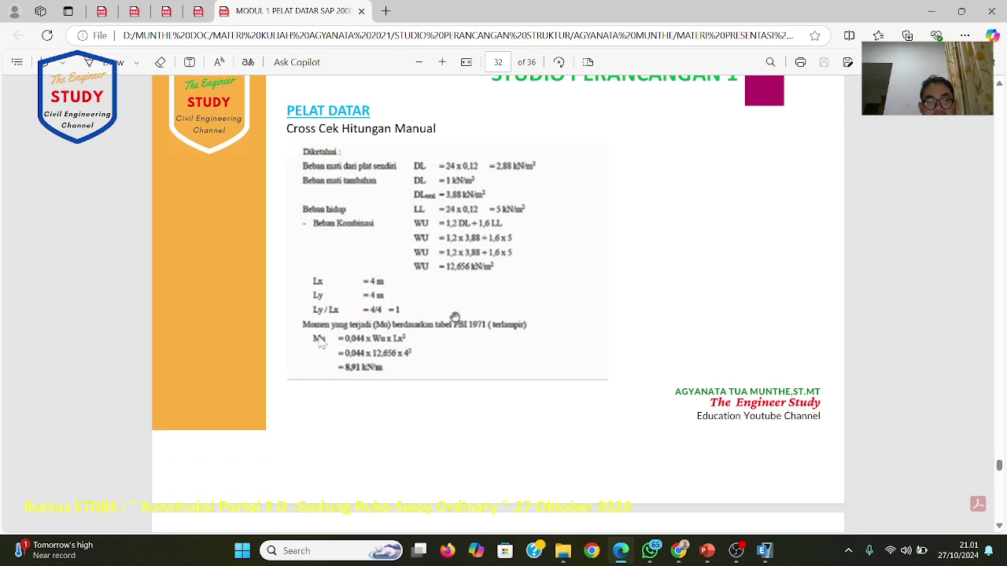
{"action": "scroll", "coordinate": [500, 347], "scroll_direction": "down", "scroll_amount": 6}
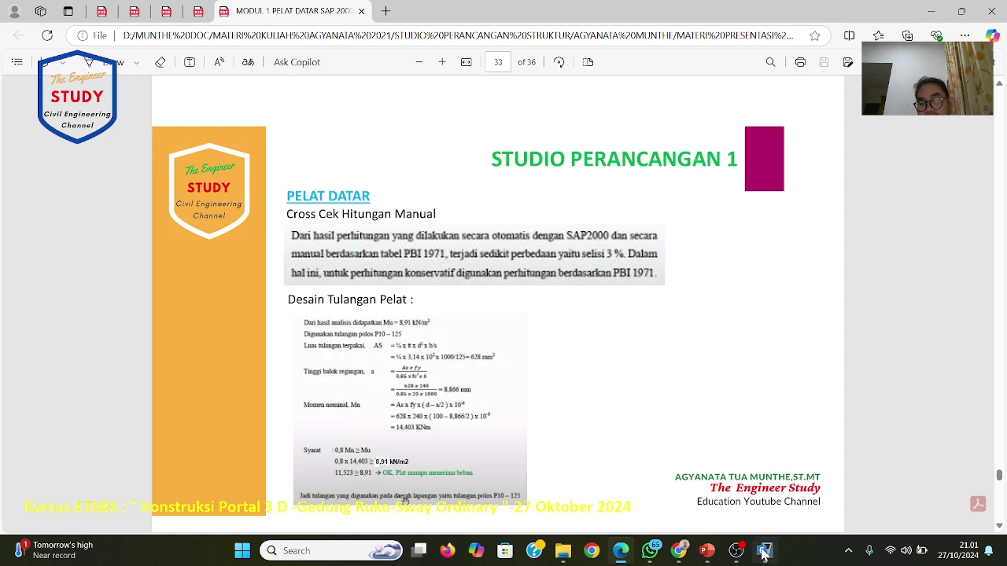
Step: Switch to ETABS and display the M11 resultant moment contours of the slabs for COMB1 in the 3D view
{"action": "left_click", "coordinate": [734, 489]}
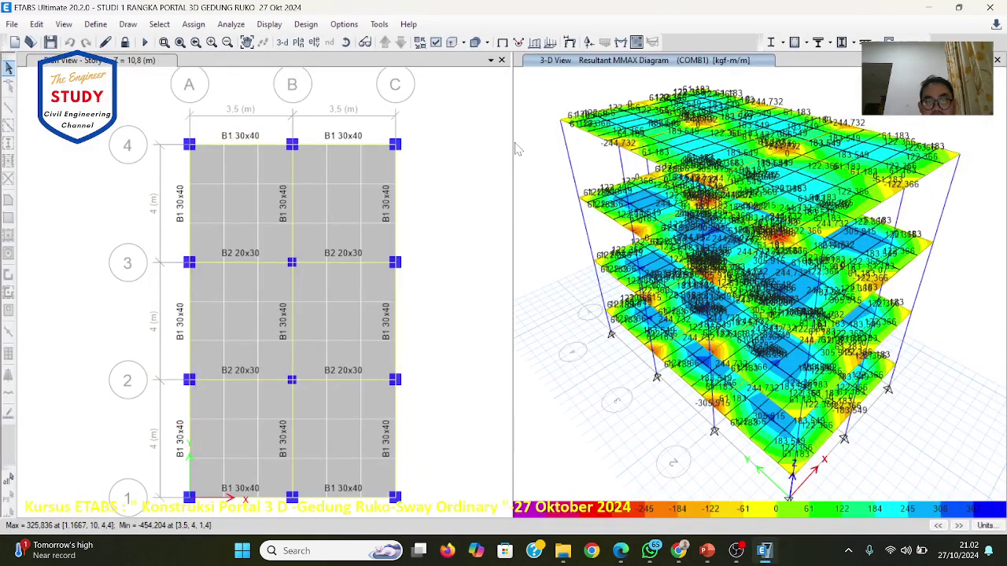
{"action": "left_click", "coordinate": [269, 24]}
{"action": "mouse_move", "coordinate": [296, 106]}
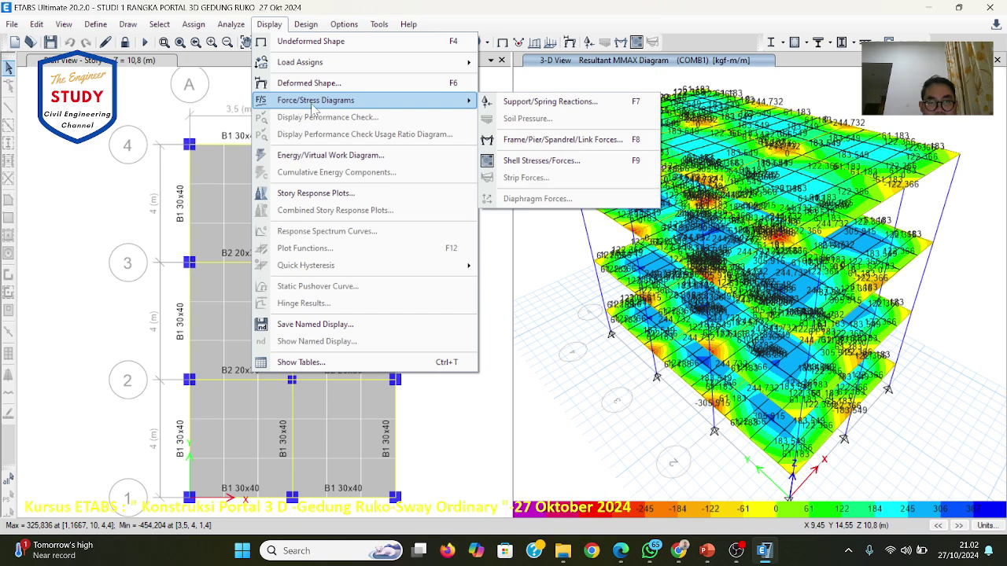
{"action": "left_click", "coordinate": [535, 160]}
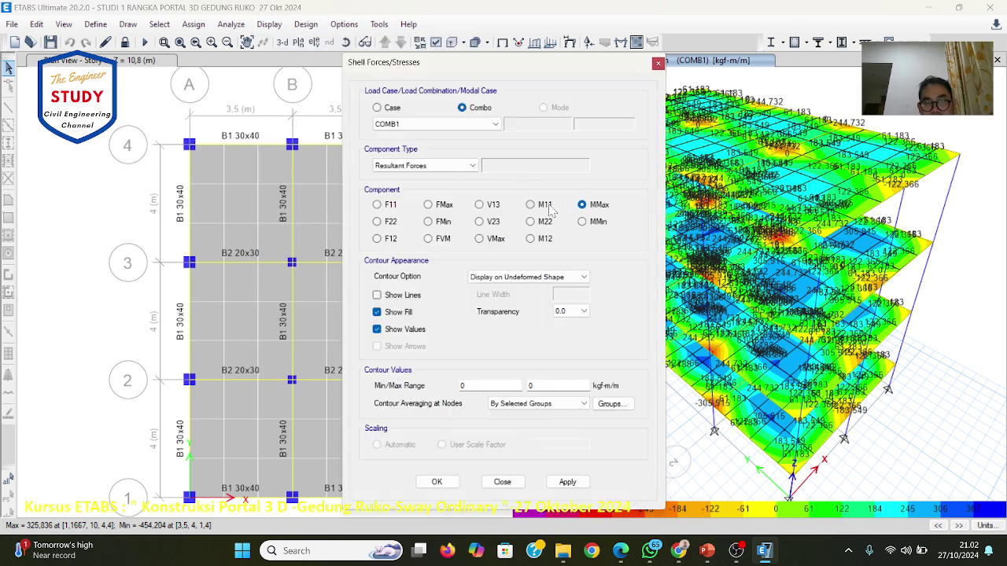
{"action": "left_click", "coordinate": [533, 205]}
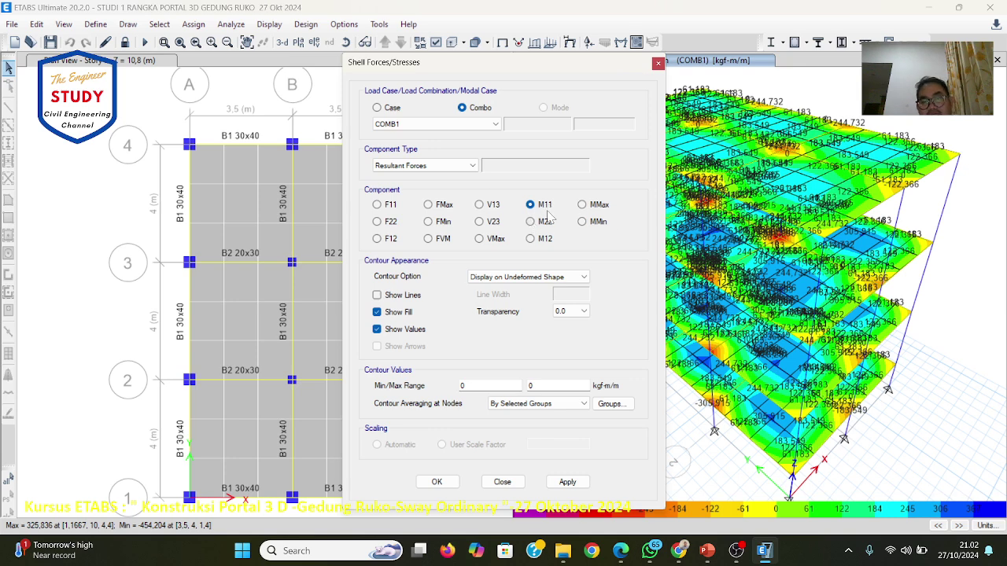
{"action": "left_click", "coordinate": [567, 482]}
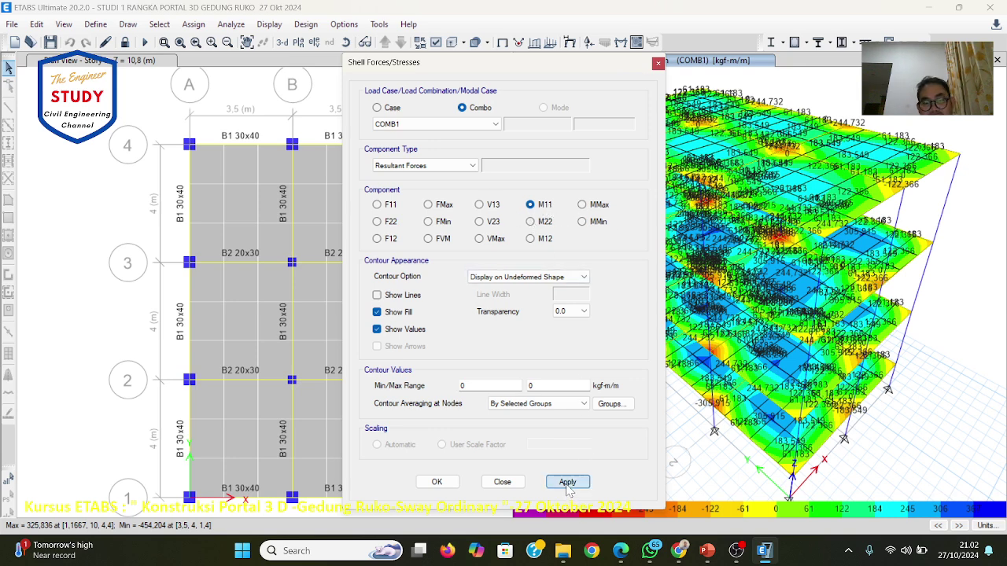
{"action": "left_click", "coordinate": [449, 485]}
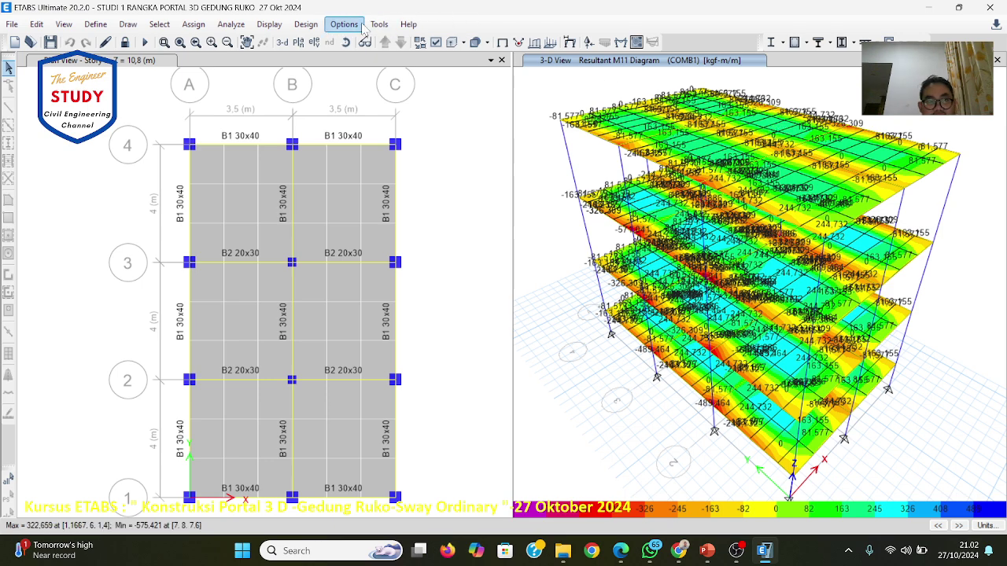
Step: Display the slabs' M22 resultant moment contours for COMB1 with the value labels turned off
{"action": "left_click", "coordinate": [270, 25]}
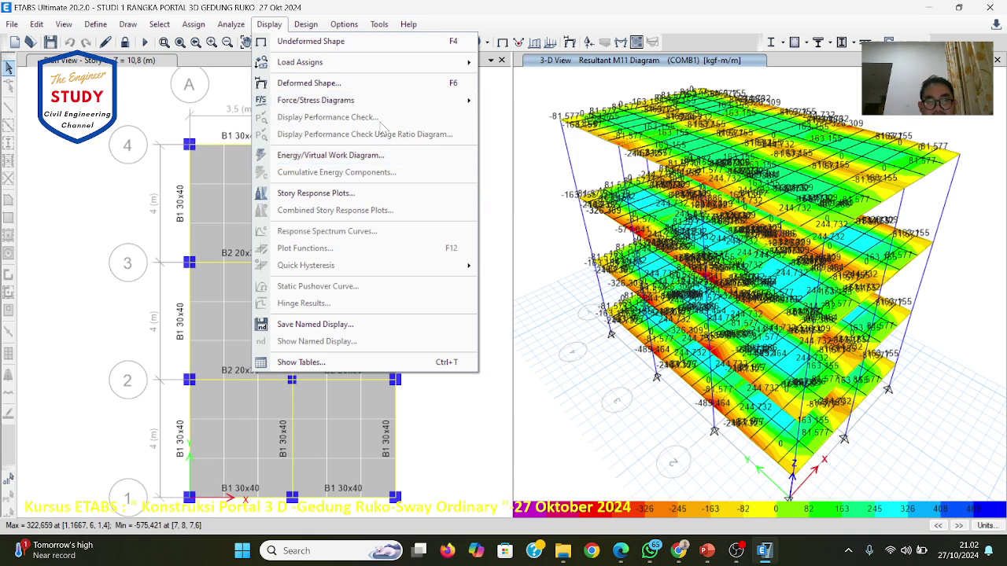
{"action": "mouse_move", "coordinate": [369, 102]}
{"action": "left_click", "coordinate": [519, 161]}
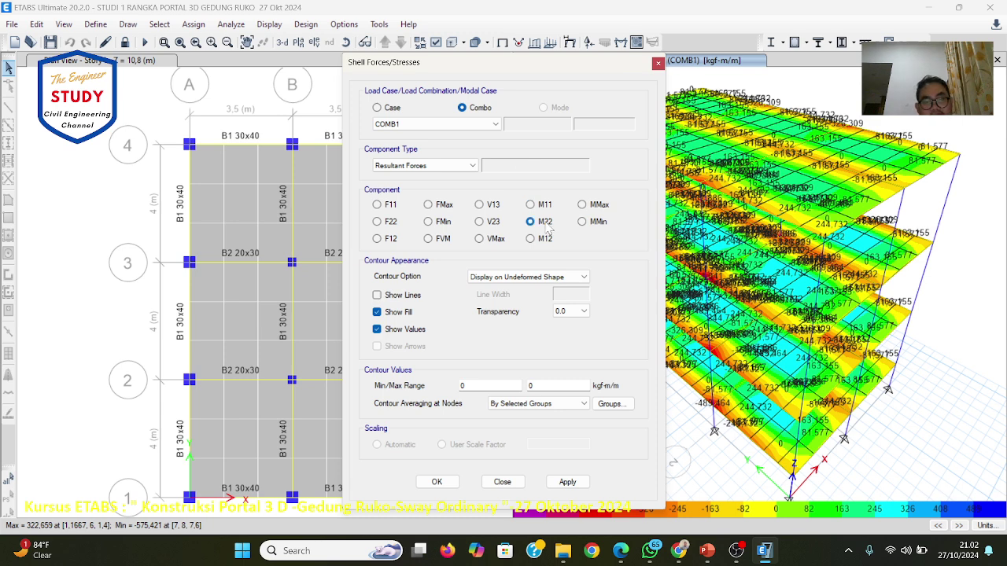
{"action": "left_click", "coordinate": [395, 329]}
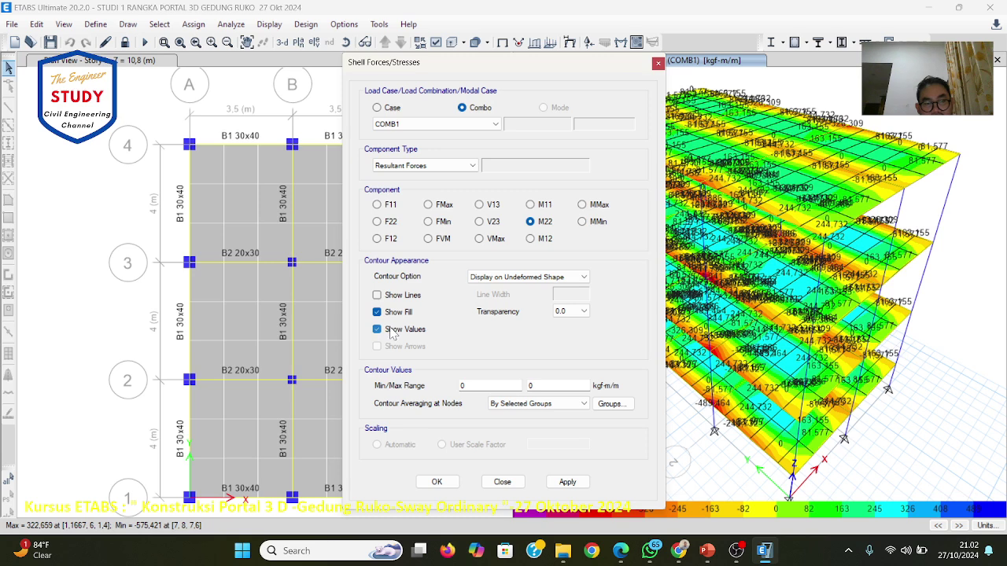
{"action": "left_click", "coordinate": [564, 481]}
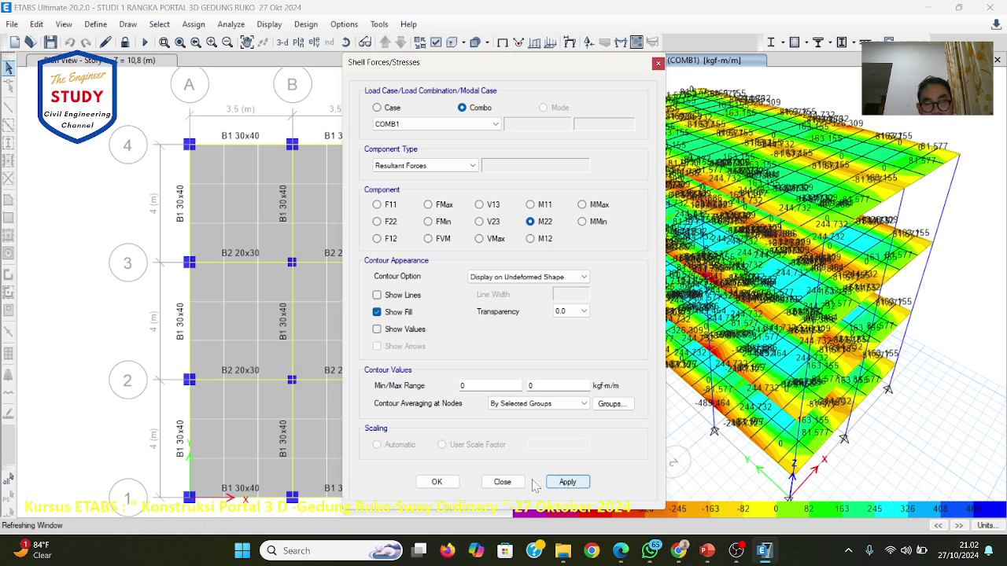
{"action": "left_click", "coordinate": [436, 481]}
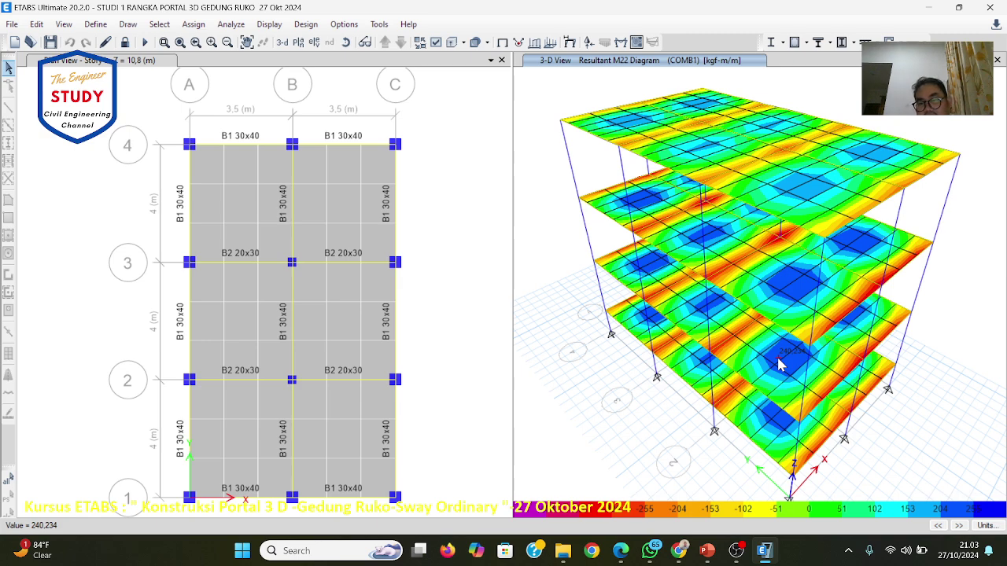
Step: Switch to the PowerPoint course slides and review the structural analysis diagrams from the slab moments through to the concrete design preferences
{"action": "left_click", "coordinate": [706, 552]}
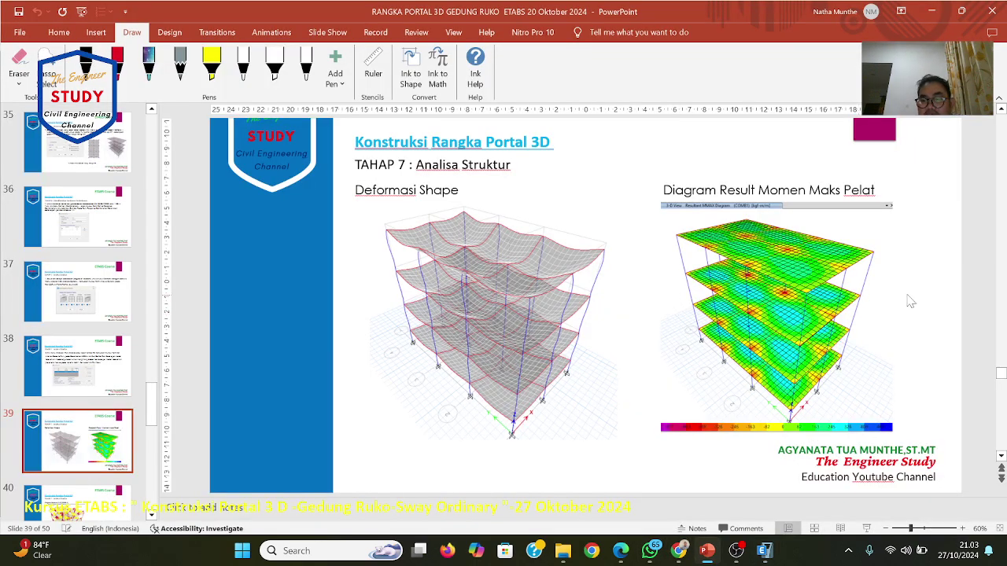
{"action": "scroll", "coordinate": [910, 301], "scroll_direction": "down", "scroll_amount": 1}
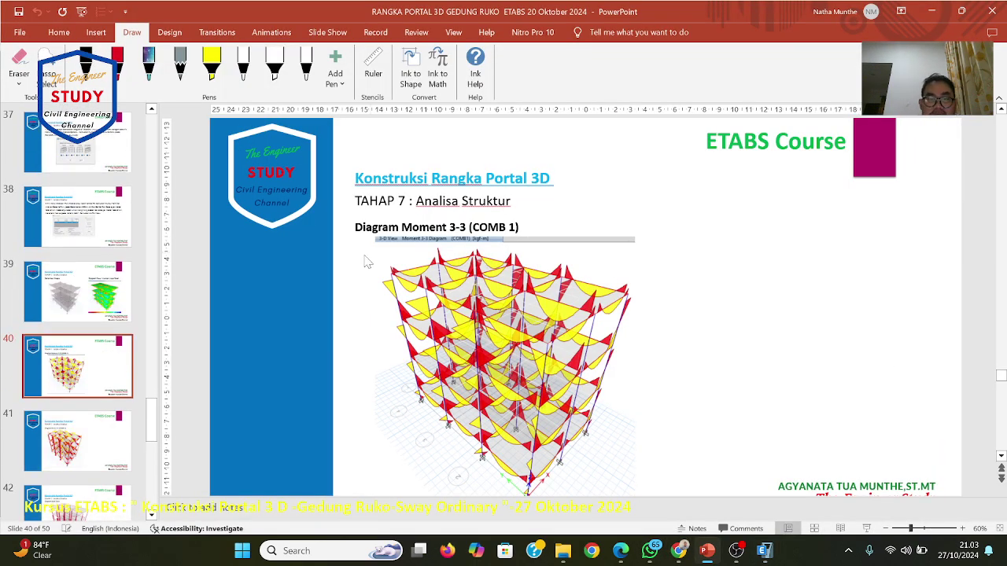
{"action": "scroll", "coordinate": [509, 259], "scroll_direction": "up", "scroll_amount": 1}
{"action": "scroll", "coordinate": [509, 259], "scroll_direction": "up", "scroll_amount": 1}
{"action": "scroll", "coordinate": [509, 260], "scroll_direction": "down", "scroll_amount": 3}
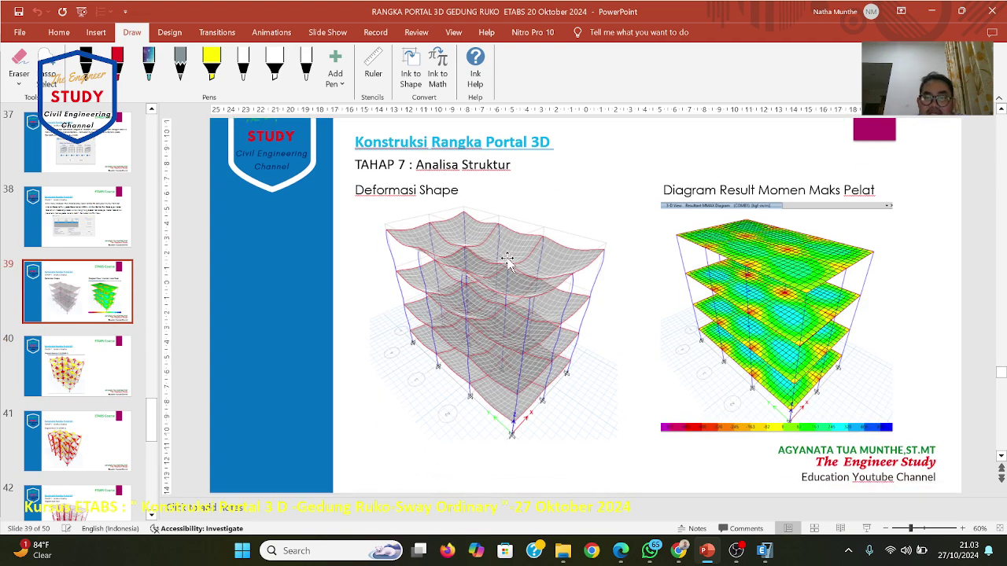
{"action": "scroll", "coordinate": [509, 260], "scroll_direction": "down", "scroll_amount": 5}
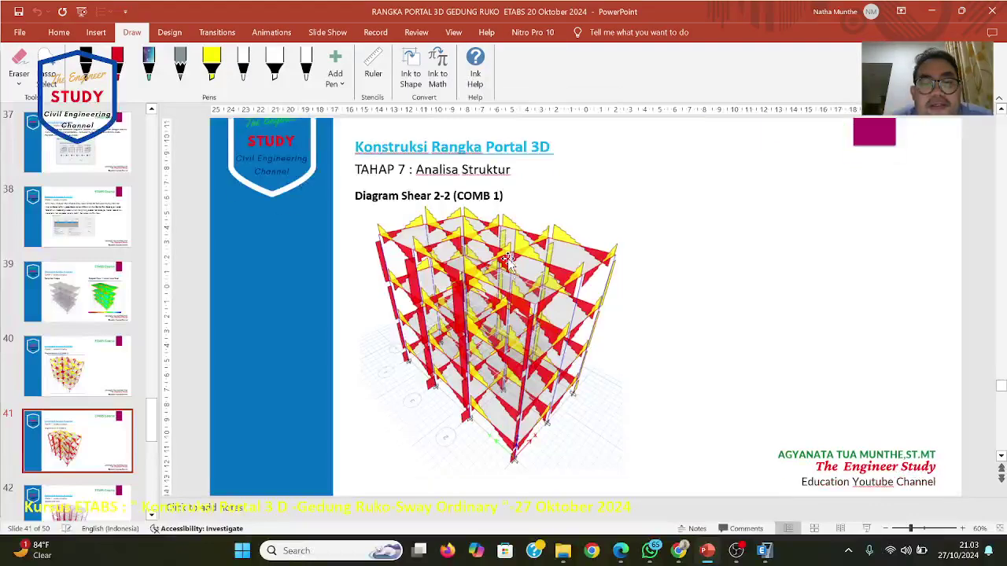
{"action": "scroll", "coordinate": [509, 260], "scroll_direction": "down", "scroll_amount": 3}
{"action": "scroll", "coordinate": [509, 259], "scroll_direction": "up", "scroll_amount": 4}
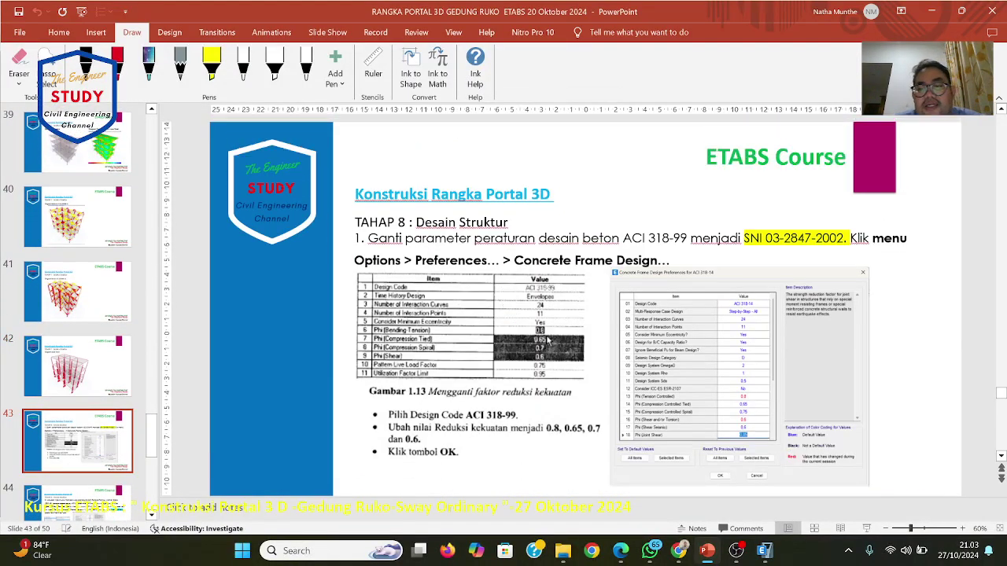
Step: Switch to ETABS and display the frames' axial force diagram for COMB1 in the 3D view
{"action": "left_click", "coordinate": [767, 553]}
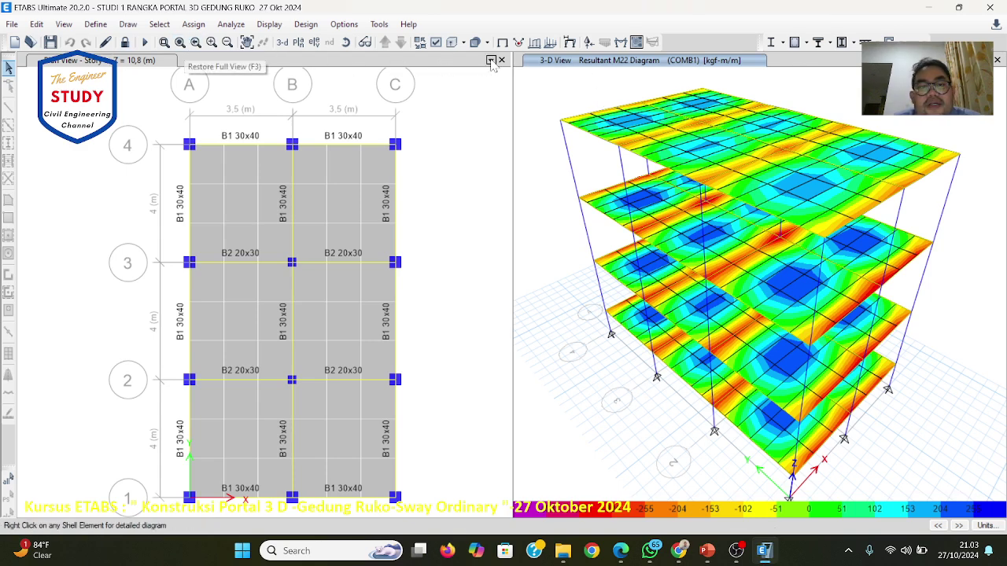
{"action": "left_click", "coordinate": [271, 25]}
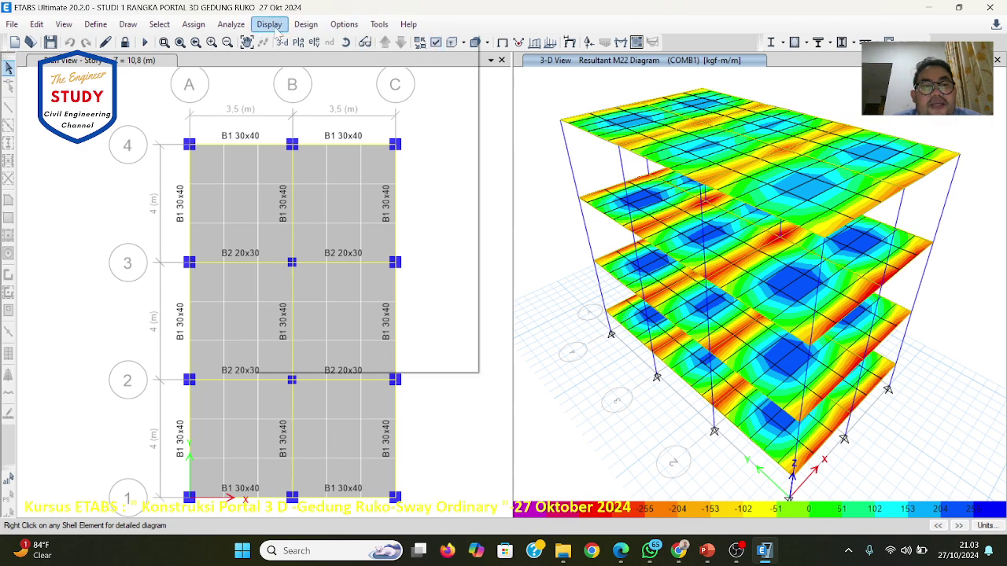
{"action": "mouse_move", "coordinate": [278, 108]}
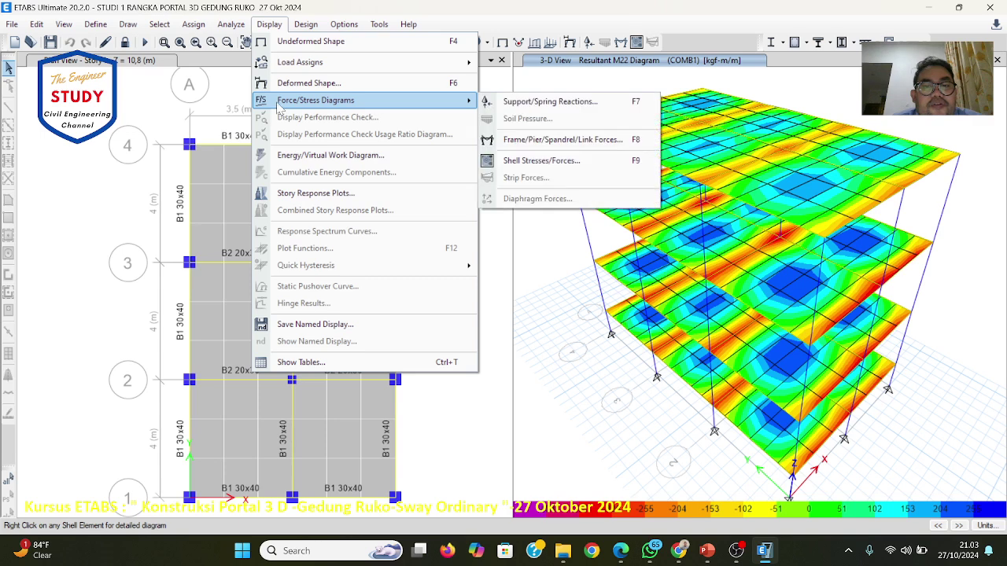
{"action": "left_click", "coordinate": [572, 148]}
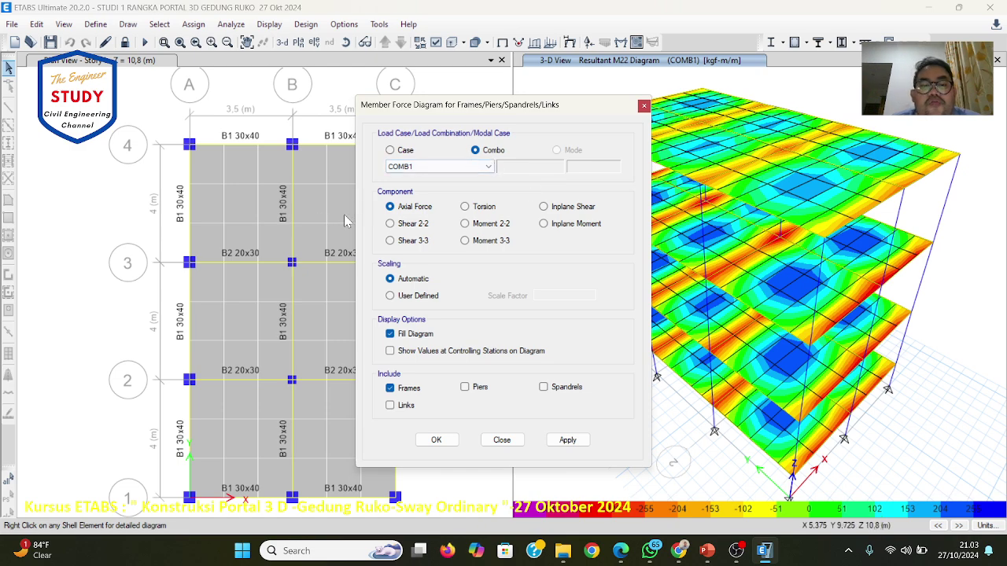
{"action": "left_click", "coordinate": [435, 440]}
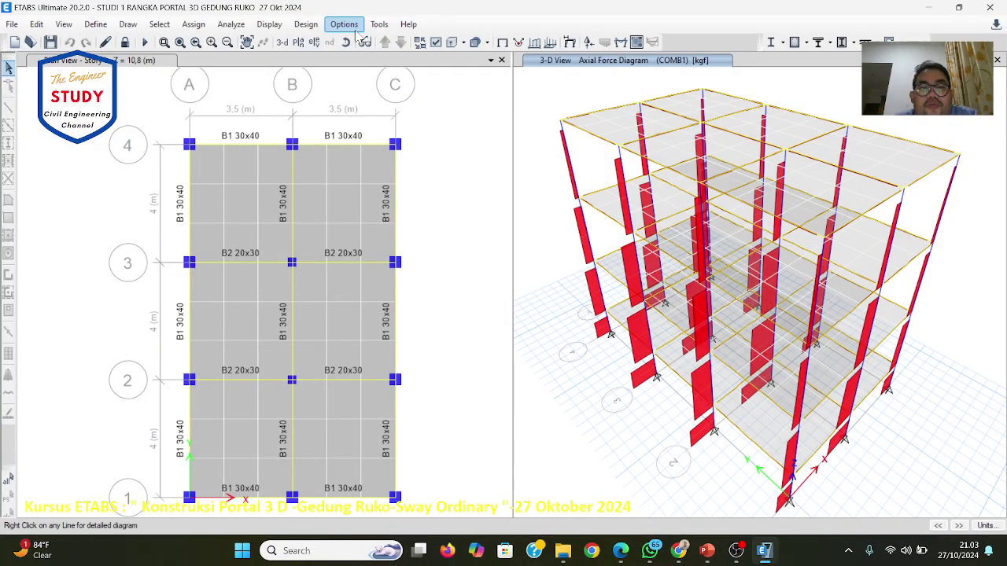
Step: Show the values at controlling stations on the COMB1 axial force diagram in the 3D view
{"action": "left_click", "coordinate": [268, 25]}
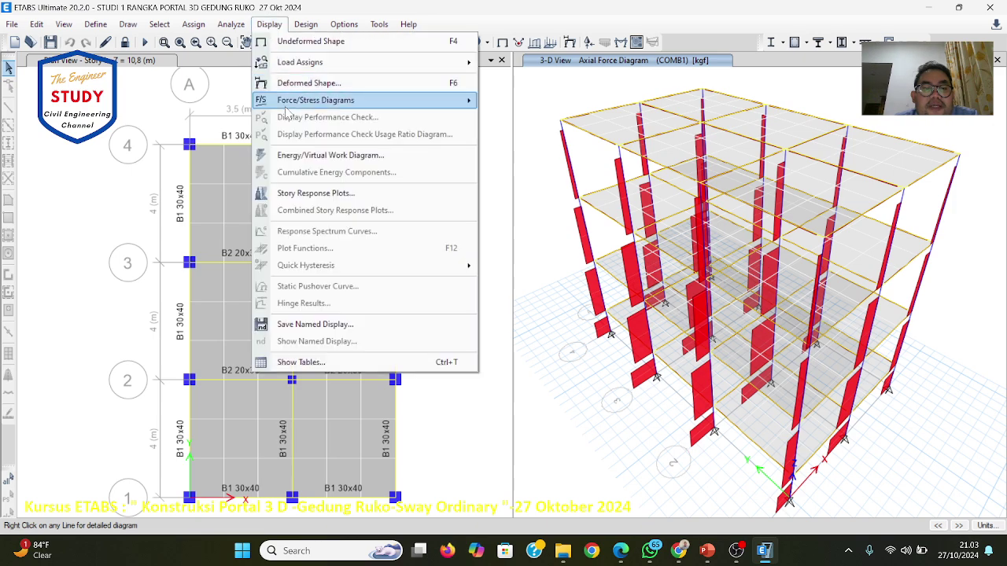
{"action": "mouse_move", "coordinate": [287, 104]}
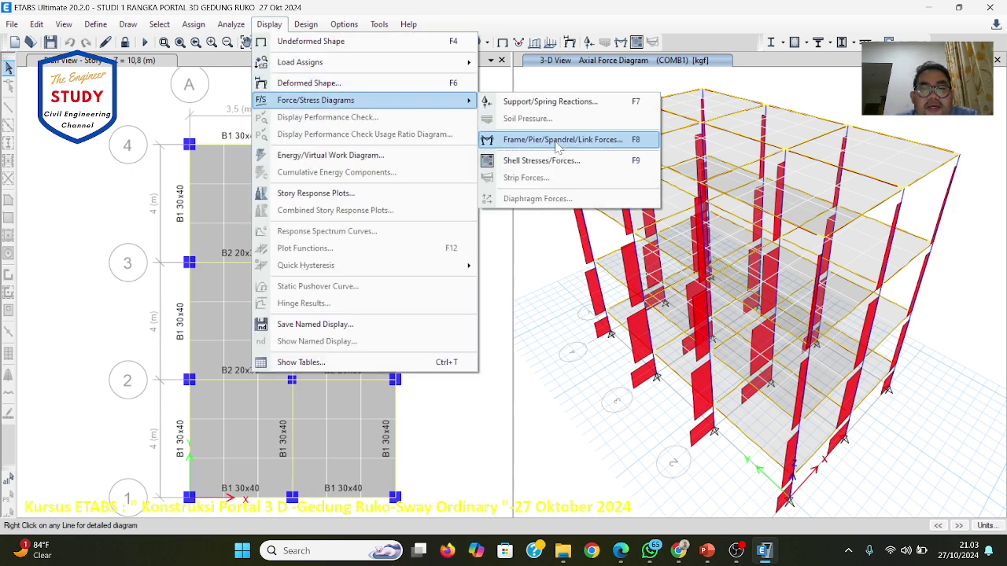
{"action": "left_click", "coordinate": [560, 140]}
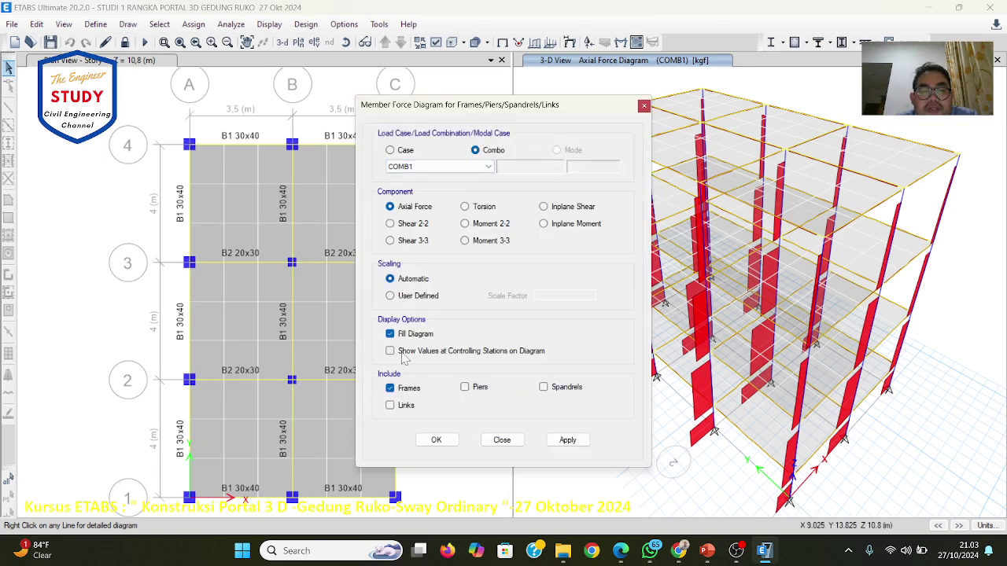
{"action": "left_click", "coordinate": [405, 352]}
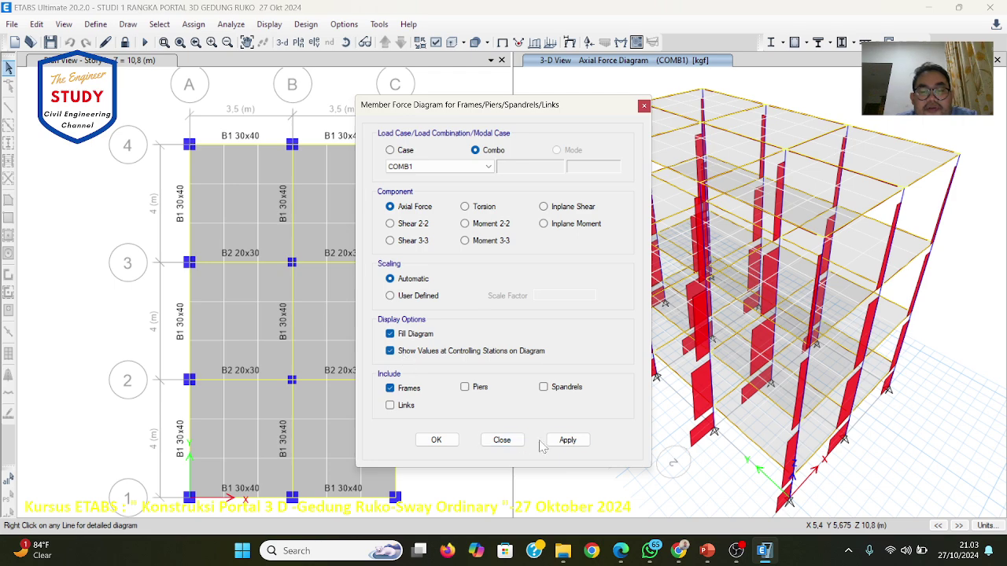
{"action": "left_click", "coordinate": [436, 440]}
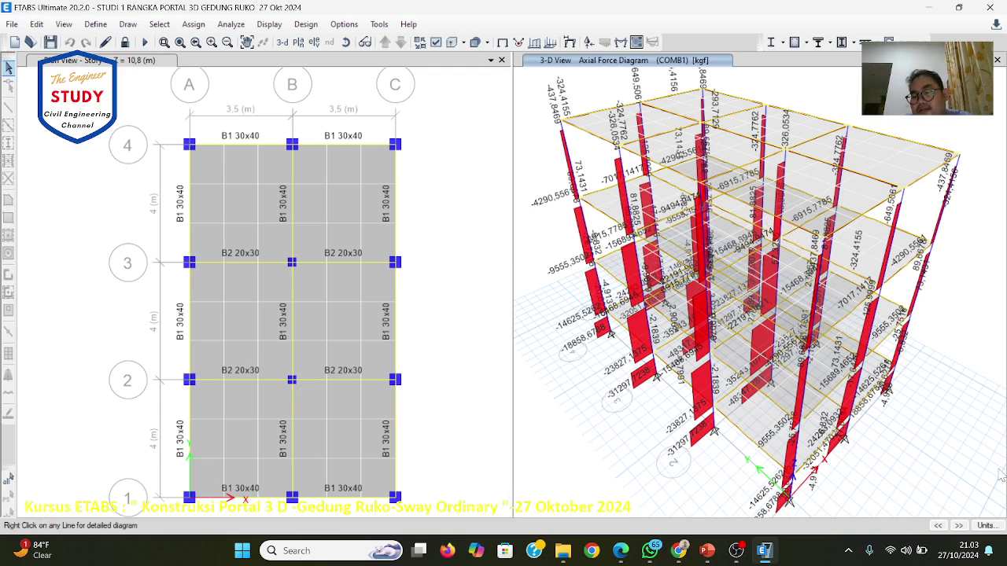
{"action": "left_click", "coordinate": [993, 525]}
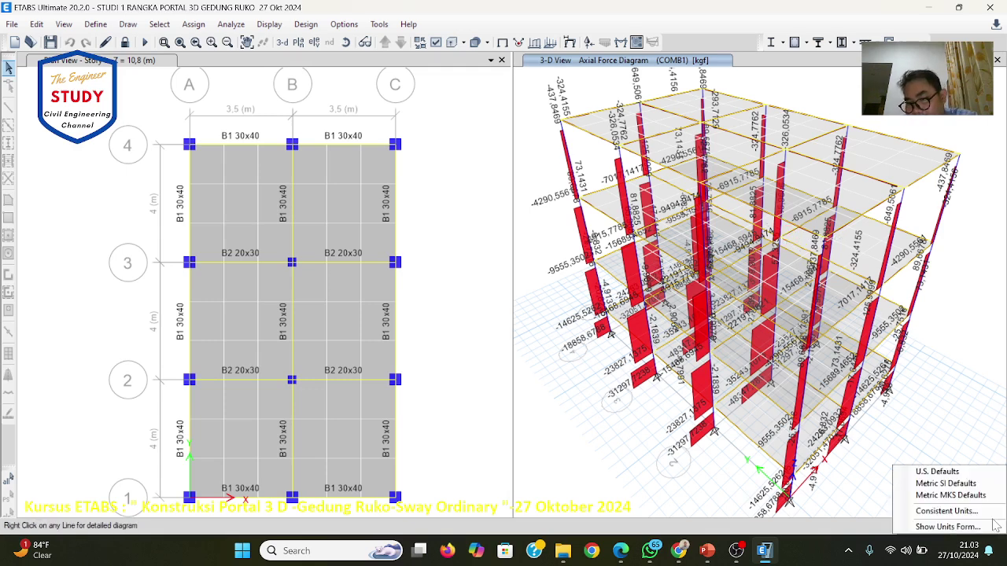
{"action": "left_click", "coordinate": [992, 526]}
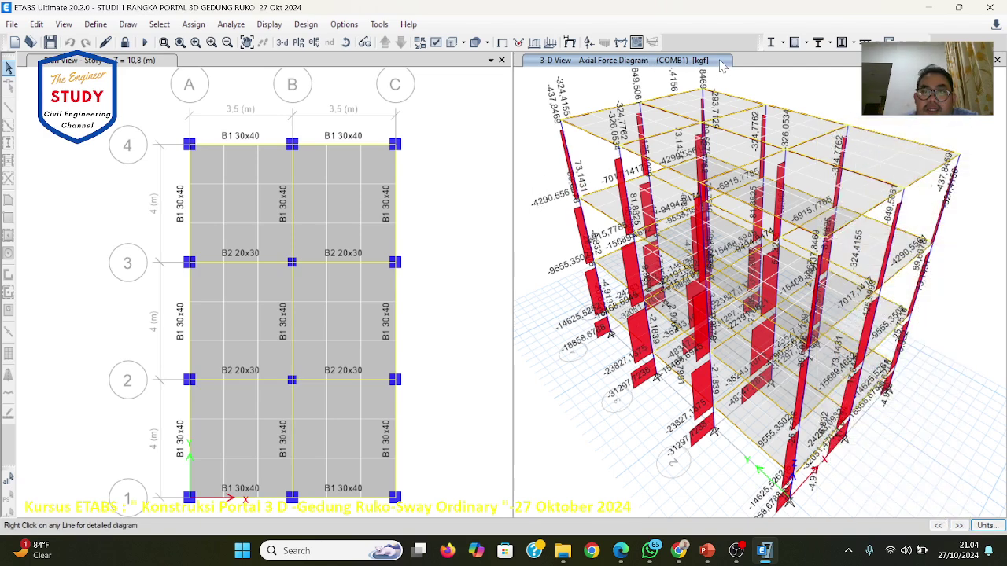
{"action": "mouse_move", "coordinate": [696, 89]}
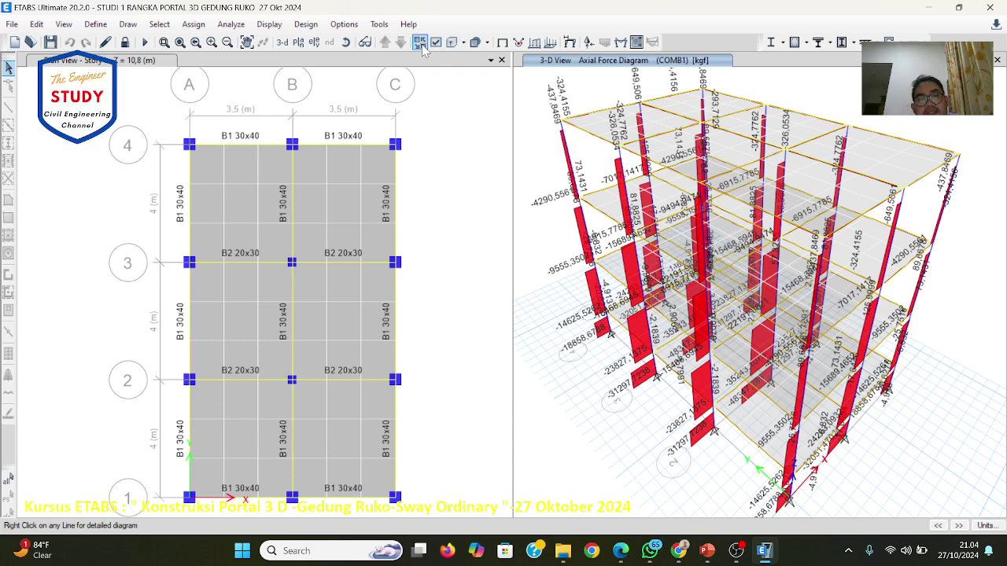
Step: Display the frames' Shear 2-2 diagram for COMB1 in the 3D view with the station values shown
{"action": "left_click", "coordinate": [282, 28]}
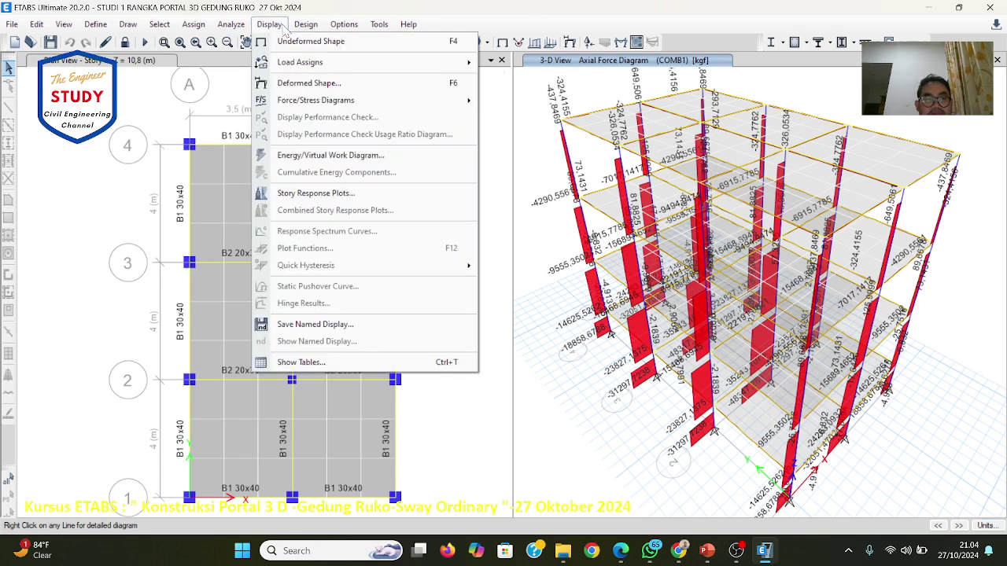
{"action": "mouse_move", "coordinate": [291, 100]}
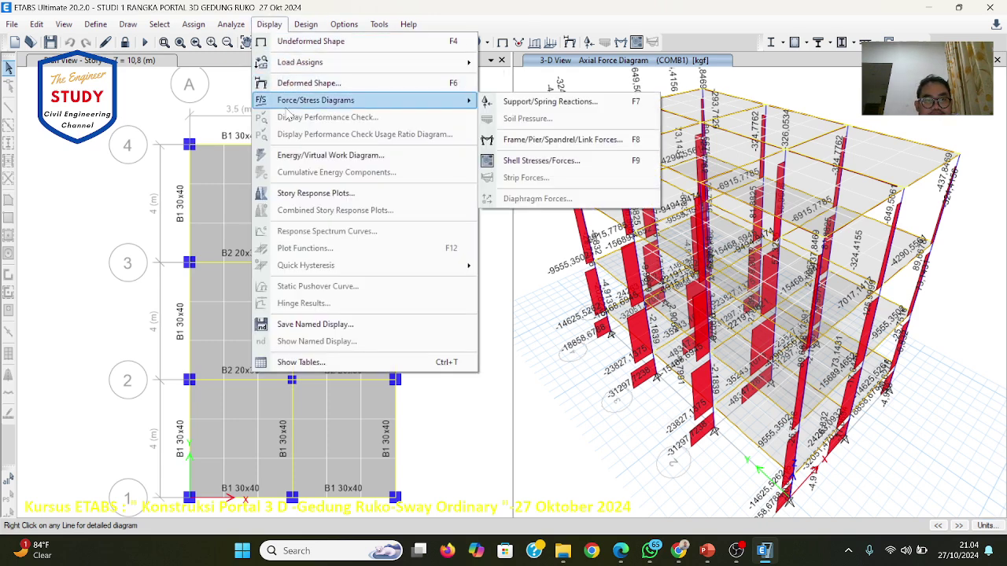
{"action": "left_click", "coordinate": [634, 141]}
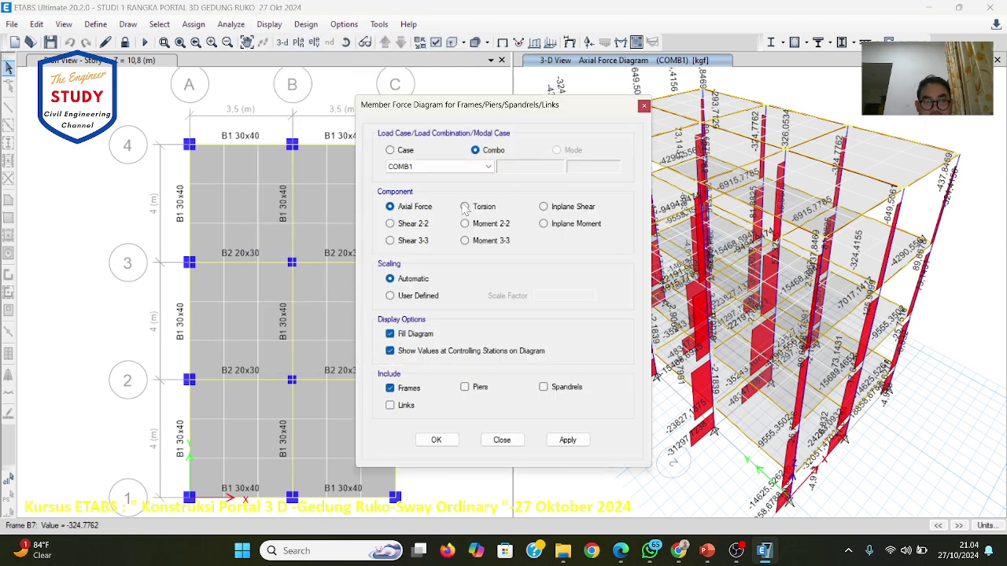
{"action": "left_click", "coordinate": [409, 224]}
{"action": "left_click", "coordinate": [566, 440]}
{"action": "left_click", "coordinate": [436, 439]}
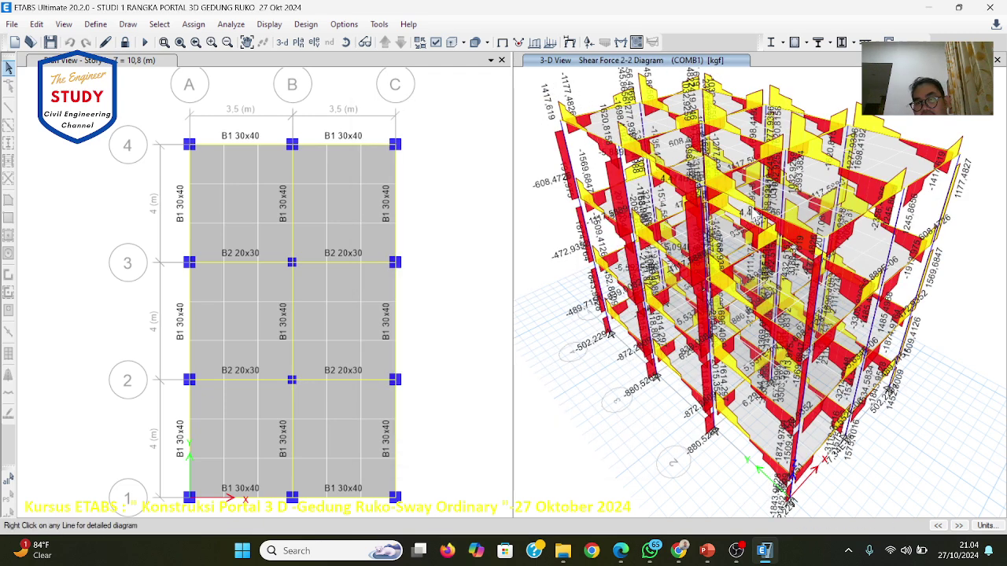
Step: Check the Shear 2-2 (COMB 1) diagram slide in PowerPoint and return to ETABS
{"action": "left_click", "coordinate": [707, 551]}
{"action": "scroll", "coordinate": [727, 390], "scroll_direction": "down", "scroll_amount": 1}
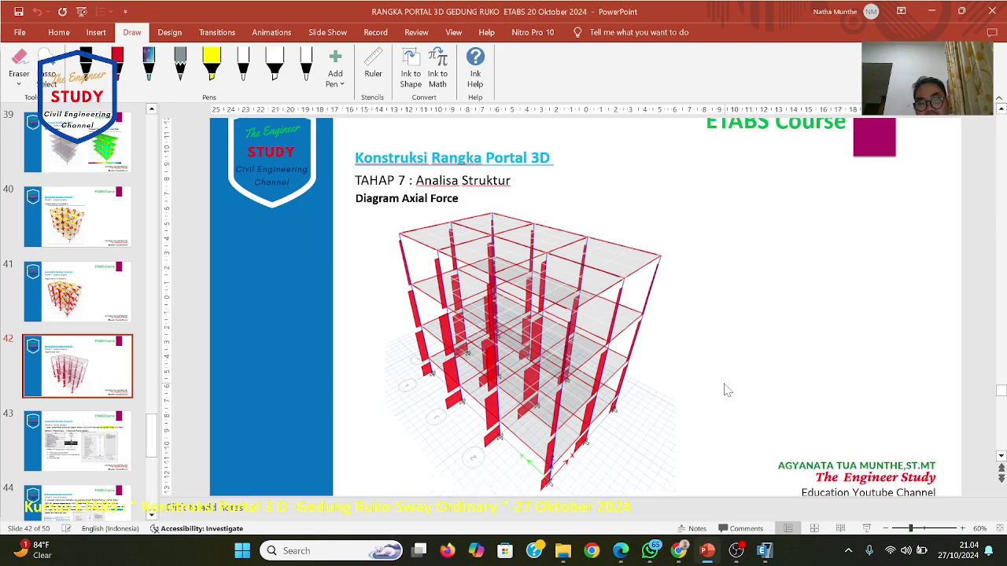
{"action": "scroll", "coordinate": [727, 390], "scroll_direction": "up", "scroll_amount": 3}
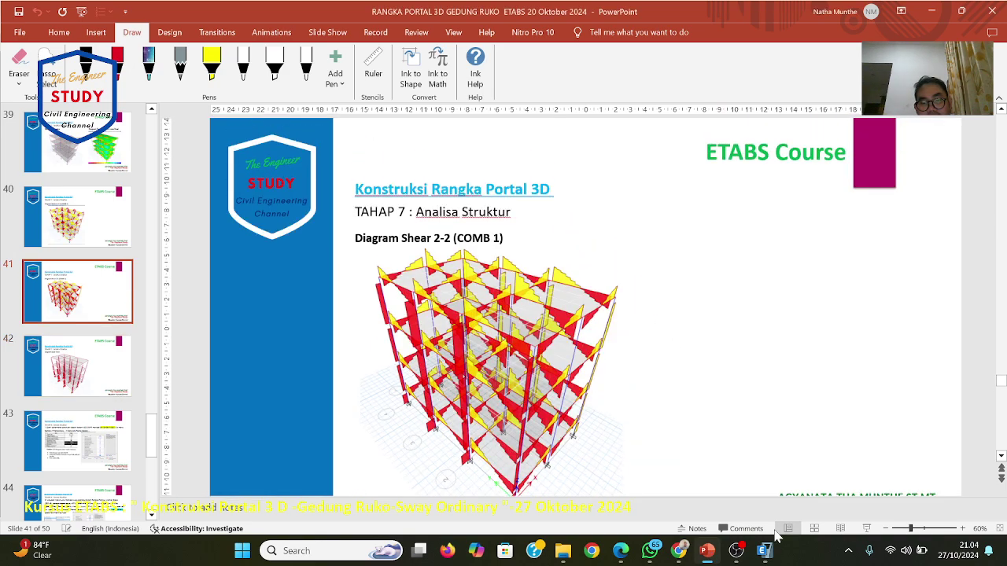
{"action": "left_click", "coordinate": [764, 550]}
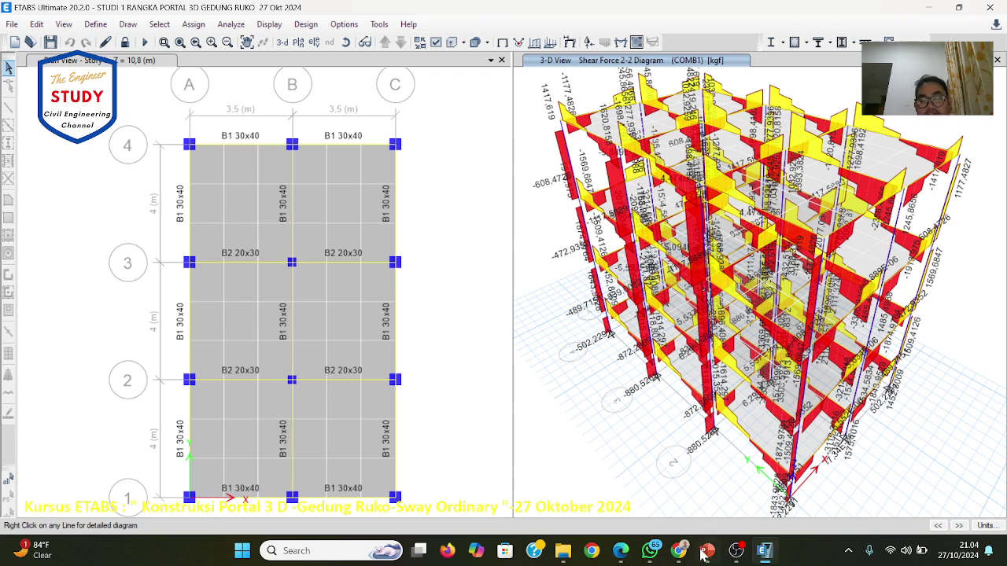
{"action": "mouse_move", "coordinate": [708, 555]}
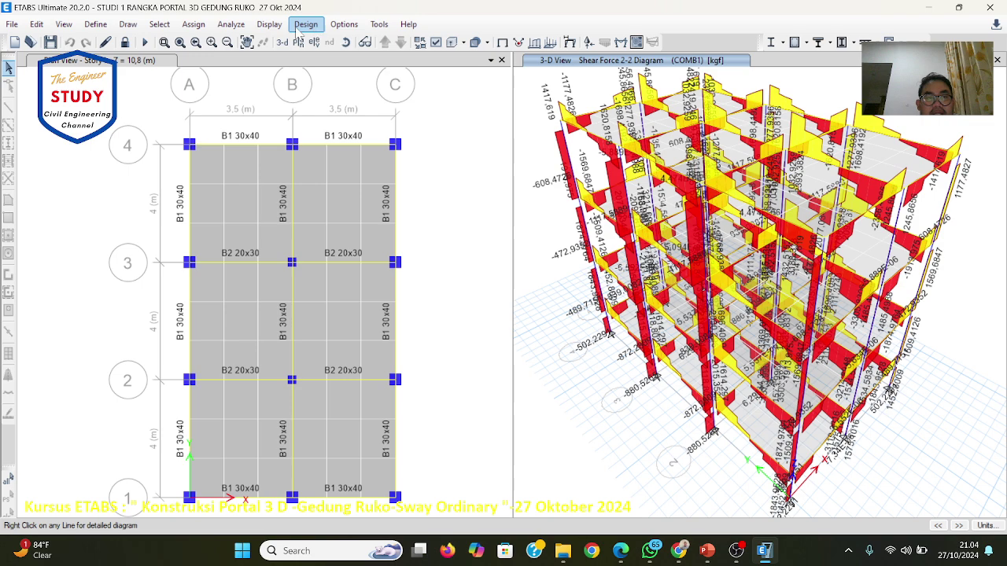
Step: Display the frames' Moment 3-3 diagram for COMB1 in the 3D view with the station values turned off
{"action": "left_click", "coordinate": [269, 24]}
{"action": "mouse_move", "coordinate": [295, 103]}
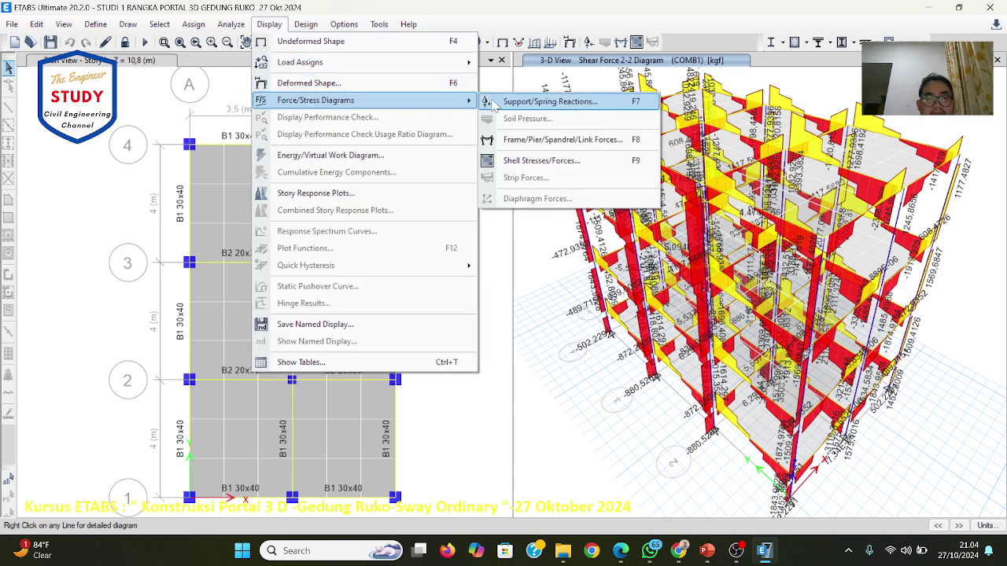
{"action": "left_click", "coordinate": [529, 140]}
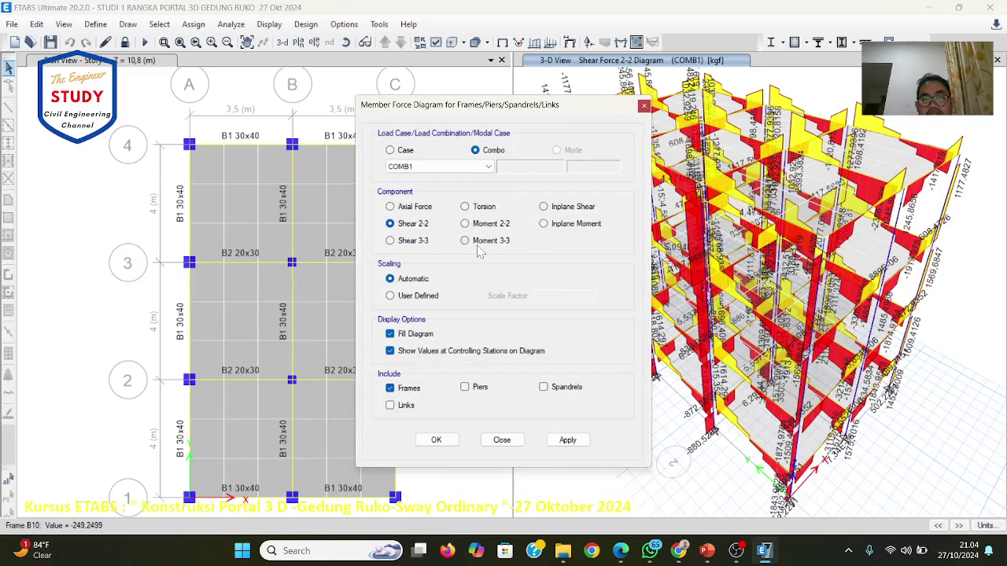
{"action": "left_click", "coordinate": [478, 244]}
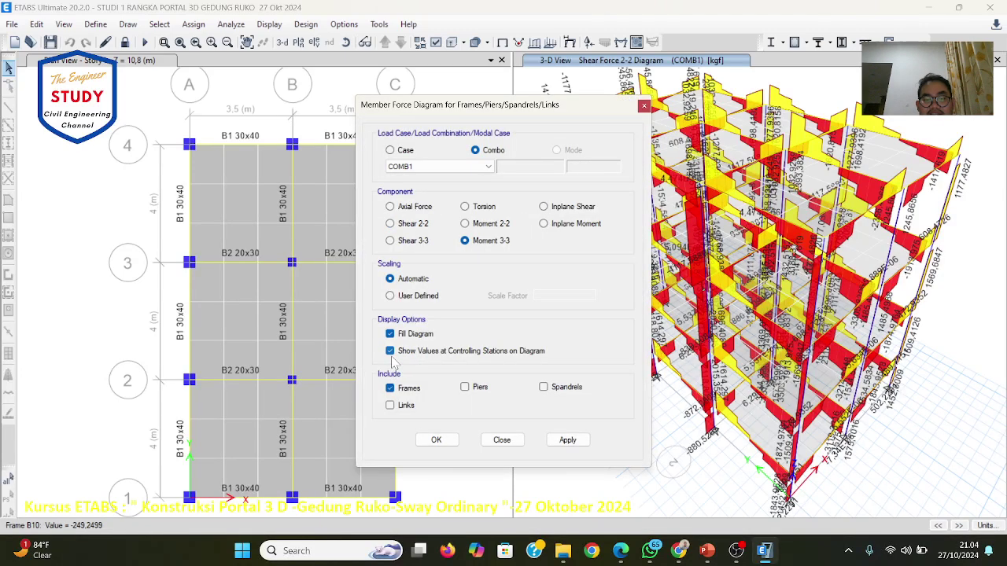
{"action": "left_click", "coordinate": [567, 439]}
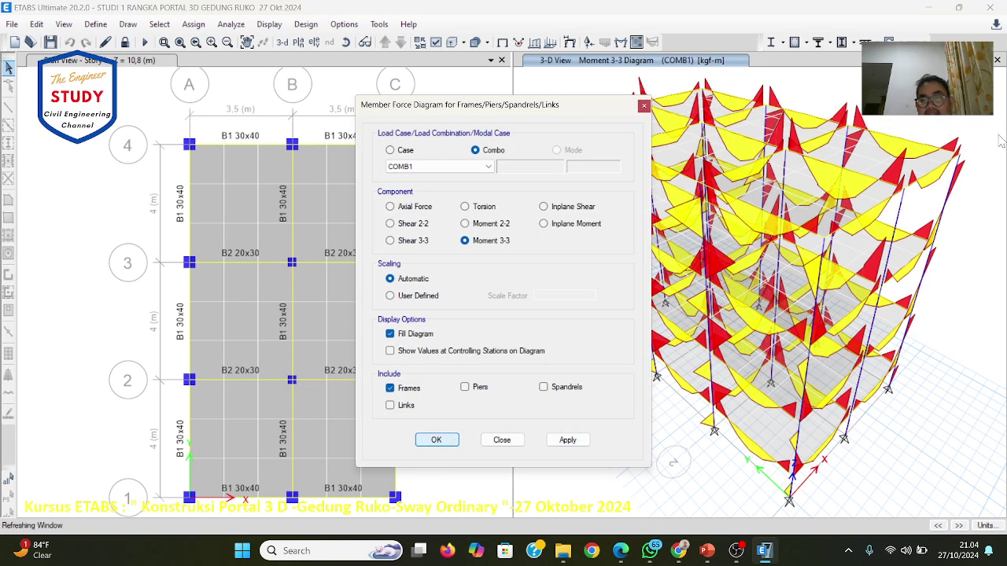
{"action": "left_click", "coordinate": [435, 440]}
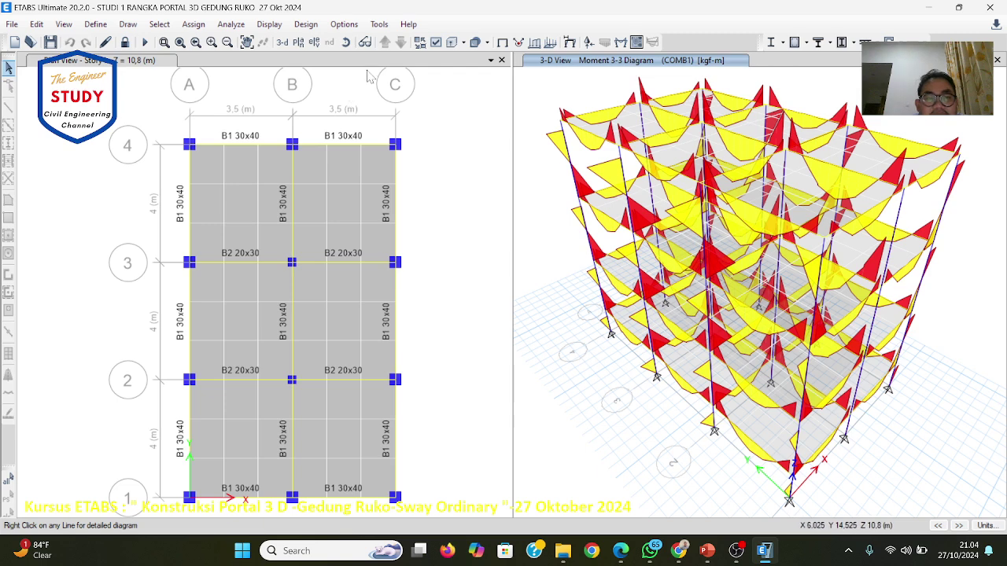
Step: Change the 3D view to the elevation along grid line A
{"action": "left_click", "coordinate": [312, 43]}
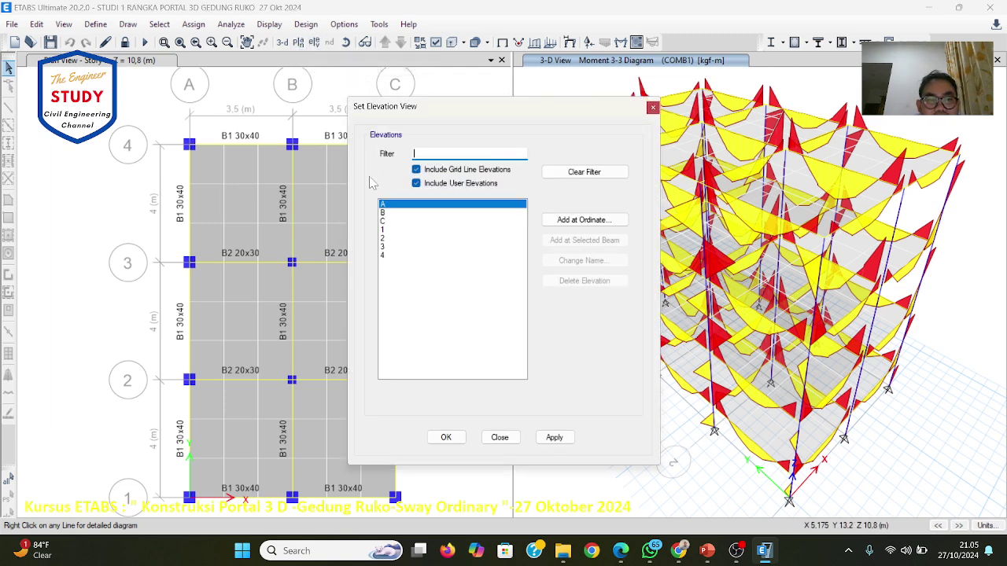
{"action": "left_click", "coordinate": [555, 437]}
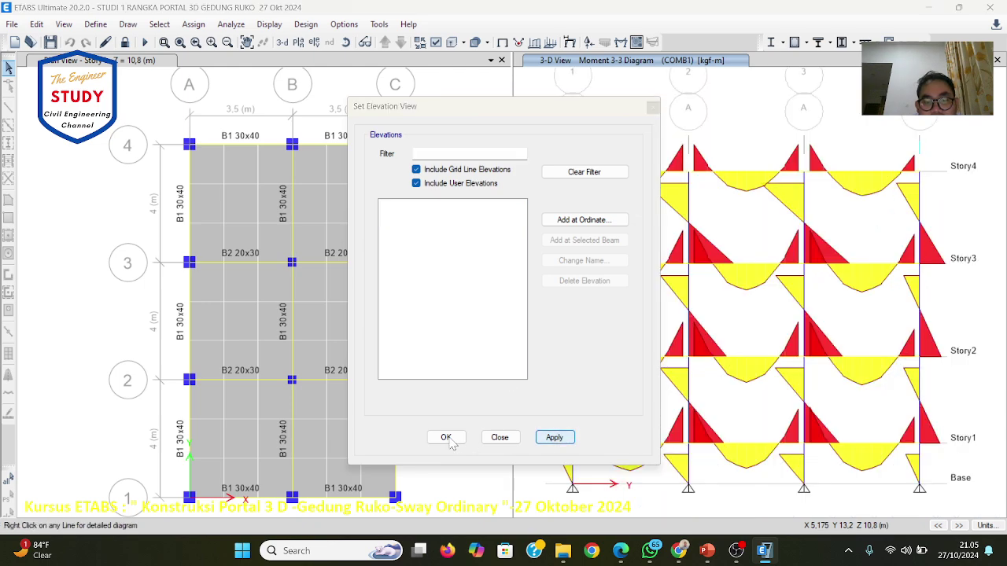
{"action": "left_click", "coordinate": [446, 437]}
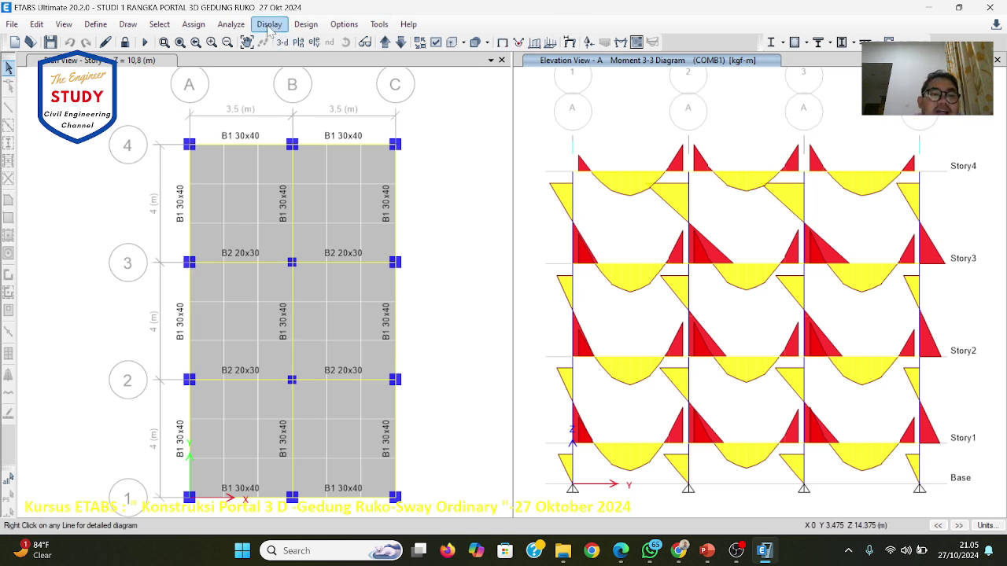
Step: Show the values at controlling stations on the COMB1 Moment 3-3 diagram in elevation A
{"action": "left_click", "coordinate": [231, 24]}
{"action": "left_click", "coordinate": [240, 24]}
{"action": "left_click", "coordinate": [266, 26]}
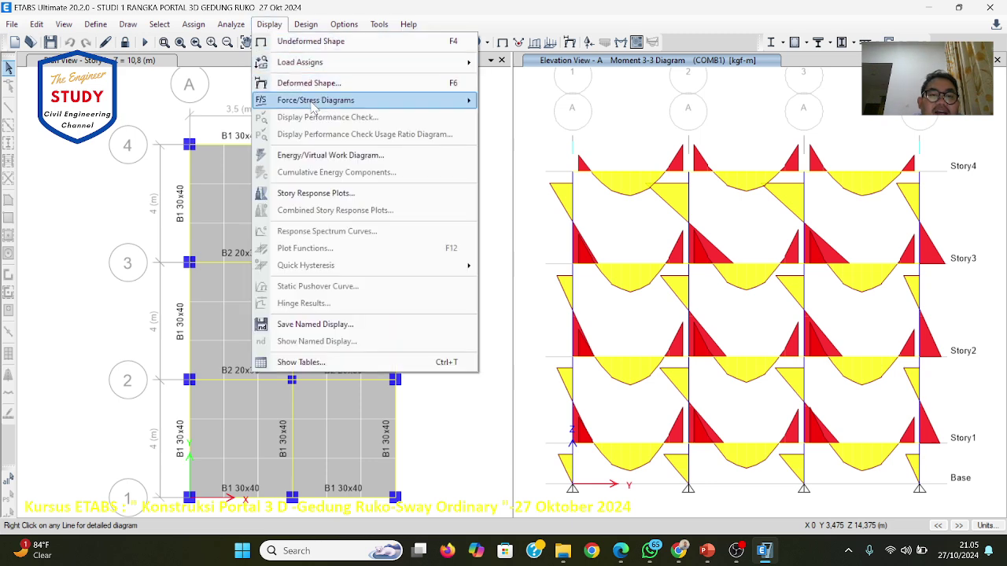
{"action": "mouse_move", "coordinate": [330, 100]}
{"action": "left_click", "coordinate": [519, 137]}
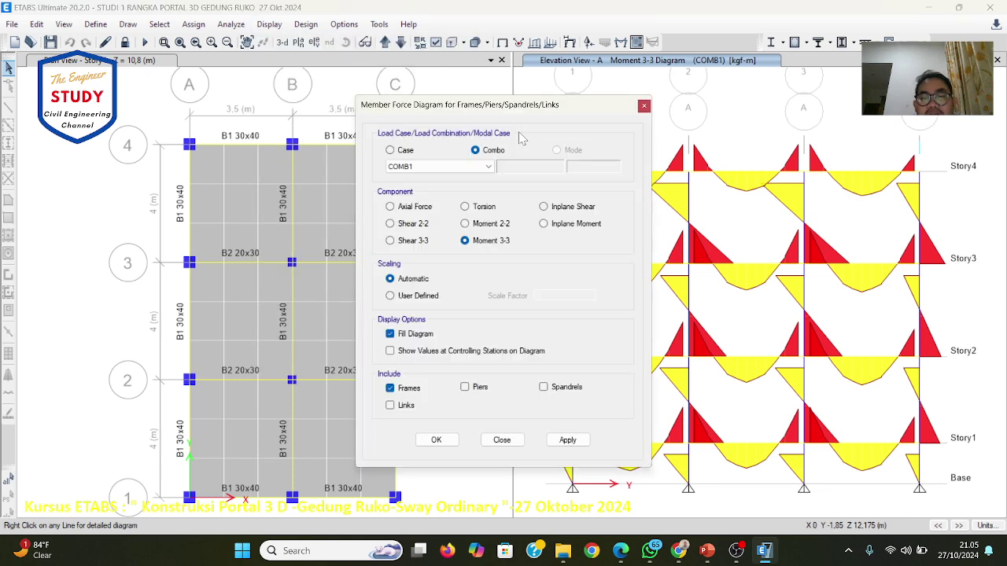
{"action": "left_click", "coordinate": [568, 440]}
{"action": "key", "text": "Escape"}
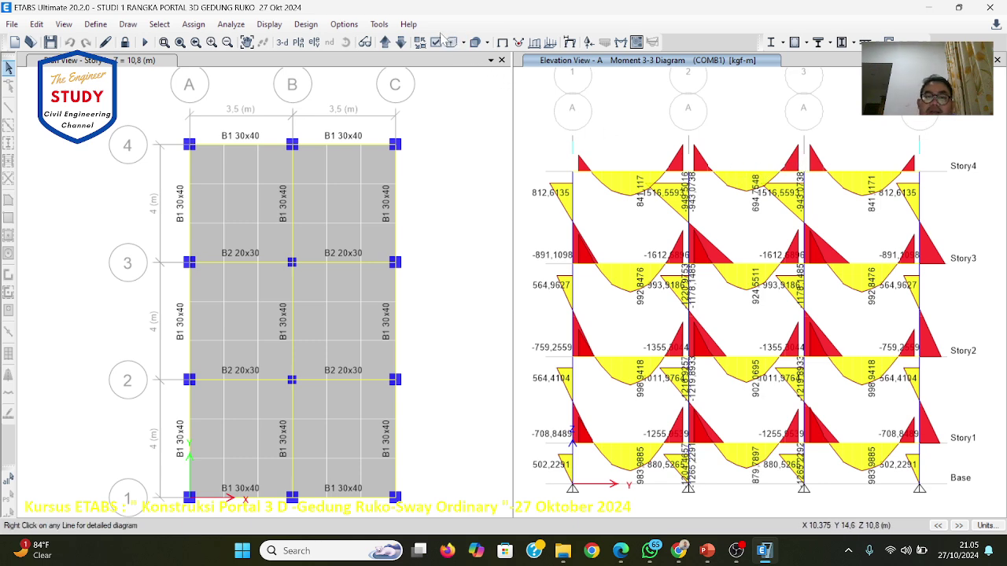
Step: Display the COMB1 Shear 2-2 diagram in elevation A and inspect the detailed diagram of the Story3 beam between grids 1 and 2
{"action": "left_click", "coordinate": [269, 25]}
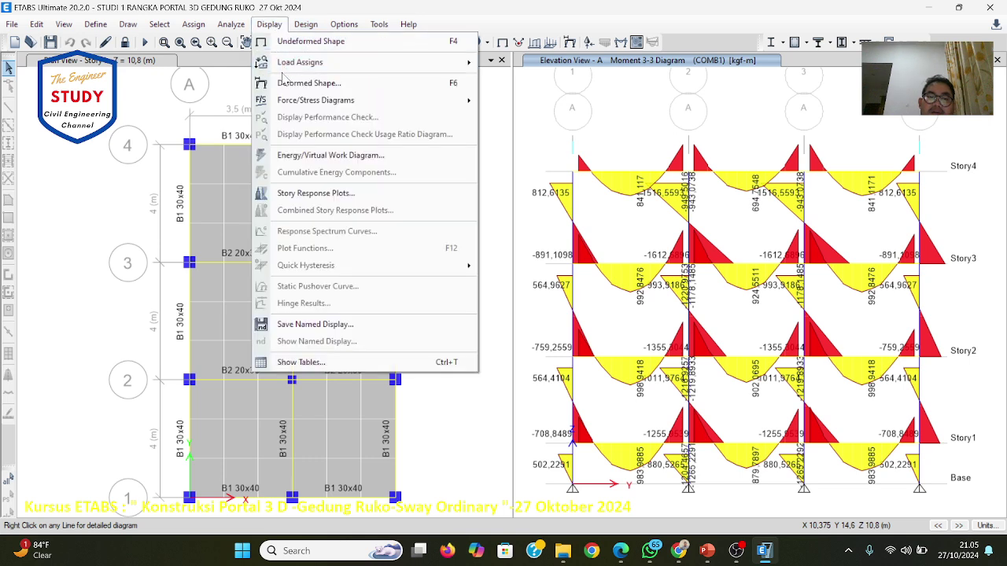
{"action": "mouse_move", "coordinate": [282, 100]}
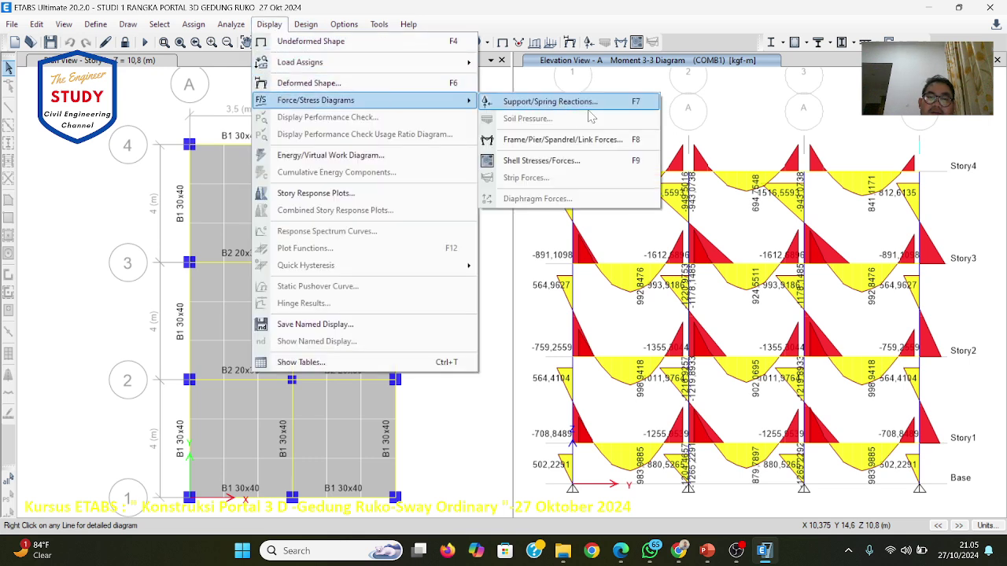
{"action": "left_click", "coordinate": [597, 140]}
{"action": "left_click", "coordinate": [405, 225]}
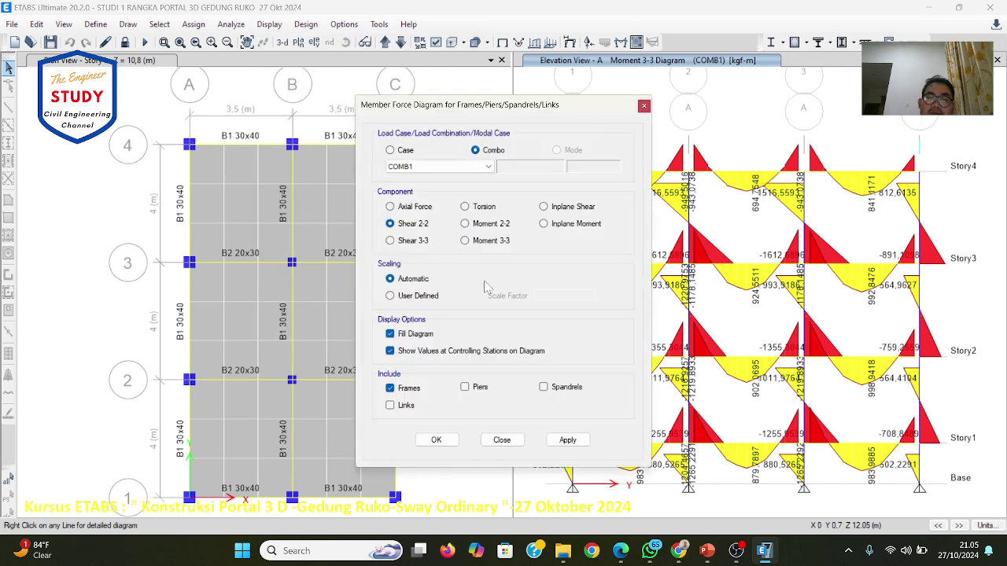
{"action": "left_click", "coordinate": [567, 439]}
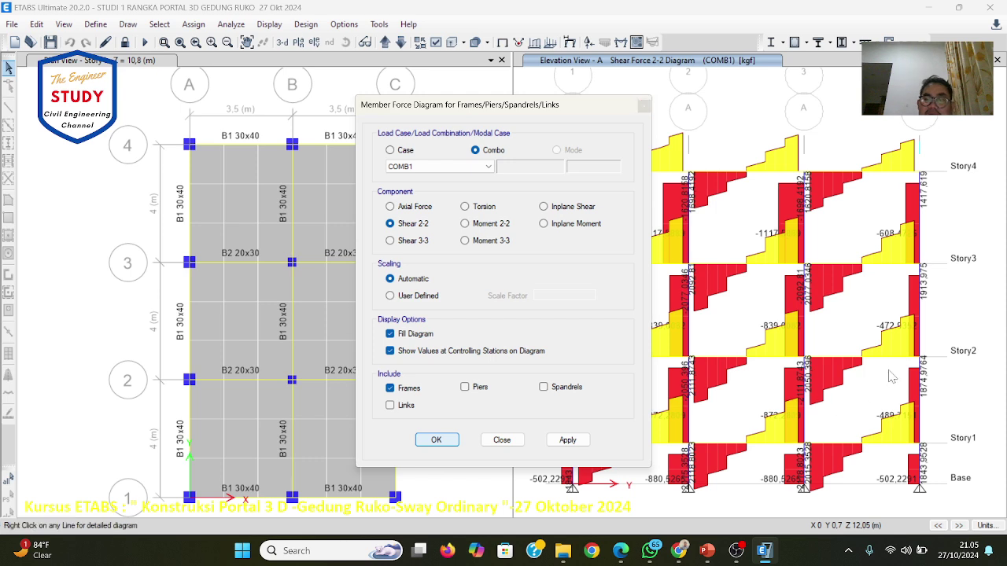
{"action": "left_click", "coordinate": [435, 441]}
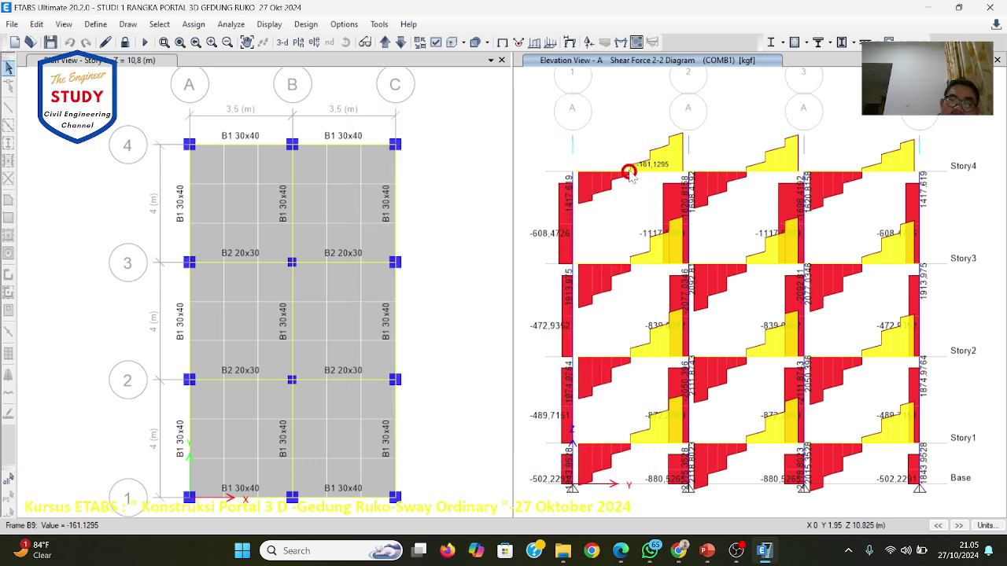
{"action": "right_click", "coordinate": [619, 266]}
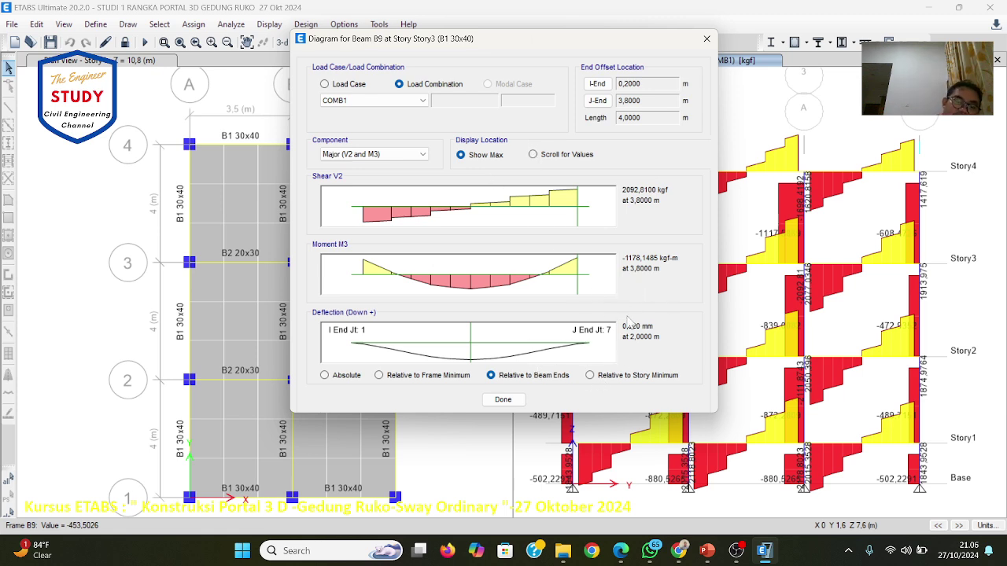
{"action": "left_click", "coordinate": [503, 401]}
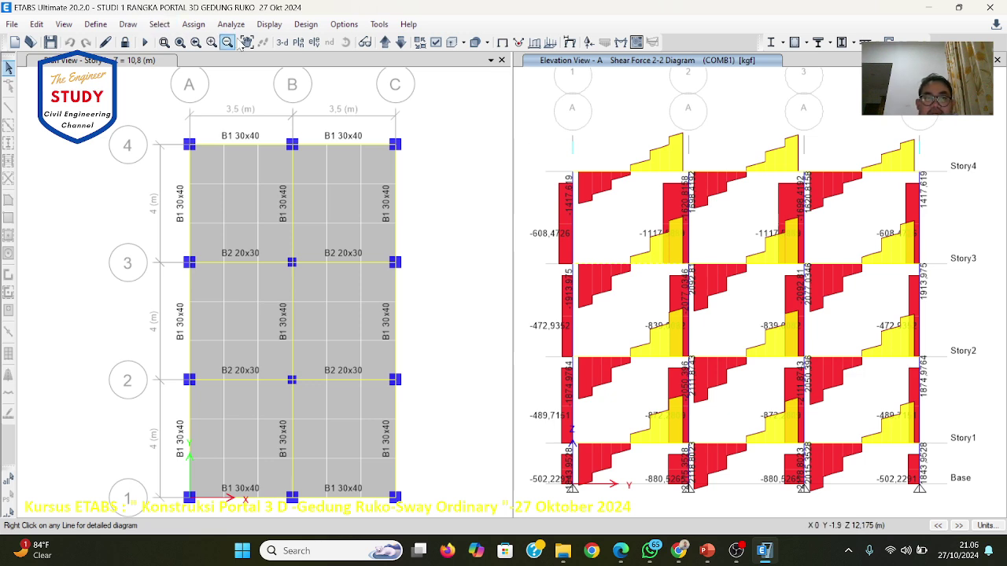
Step: Display the frames' Moment 3-3 diagram for COMB1 in elevation A with values at controlling stations
{"action": "left_click", "coordinate": [267, 24]}
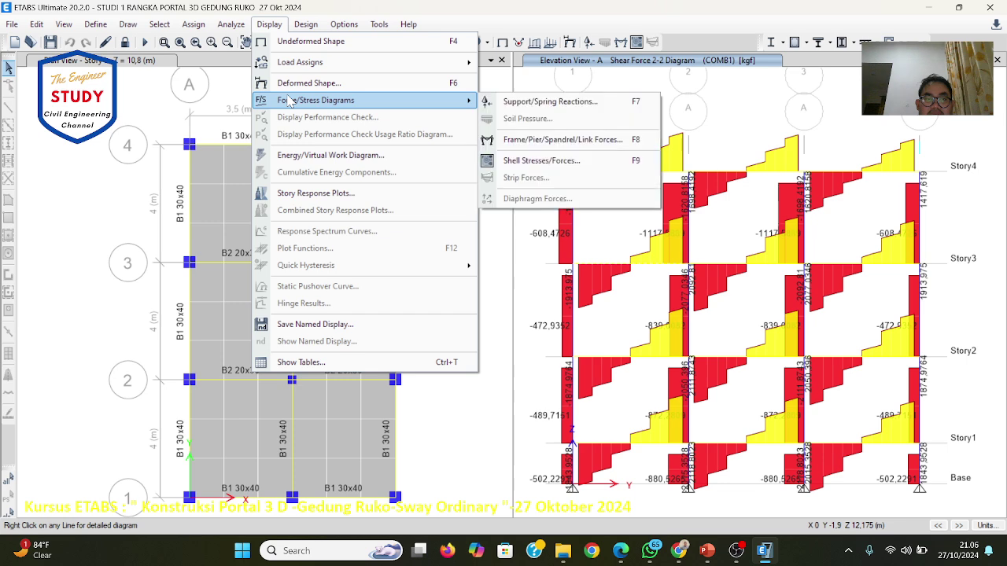
{"action": "left_click", "coordinate": [501, 140]}
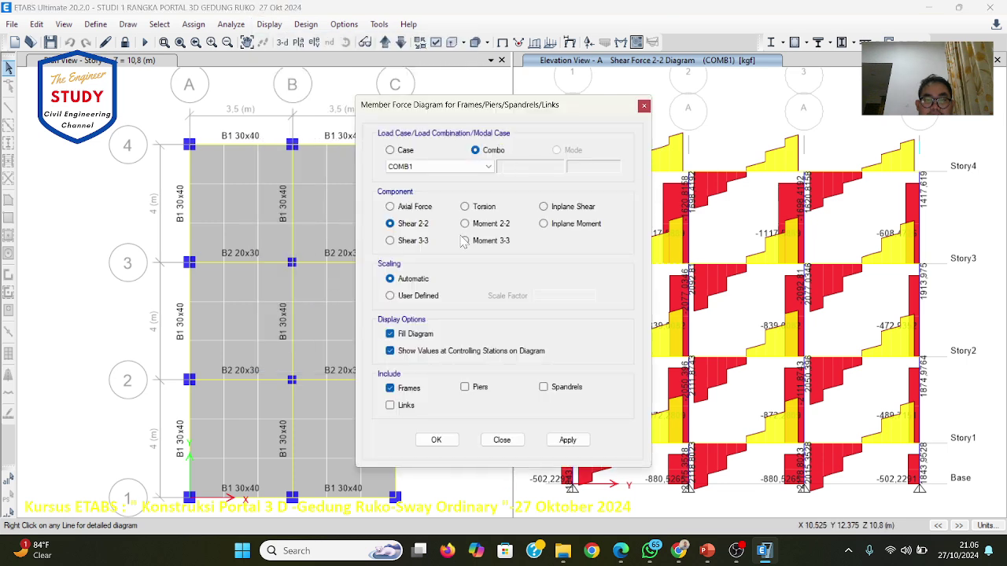
{"action": "left_click", "coordinate": [567, 439]}
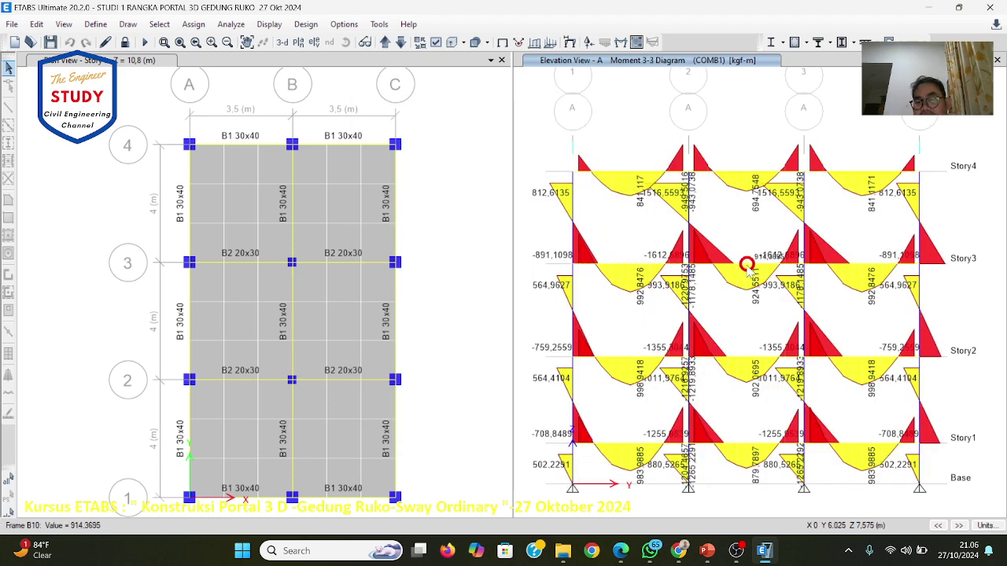
Step: Inspect the detailed shear, moment and deflection diagrams for COMB1 of the Story3 beam between grids 2 and 3
{"action": "mouse_move", "coordinate": [747, 266]}
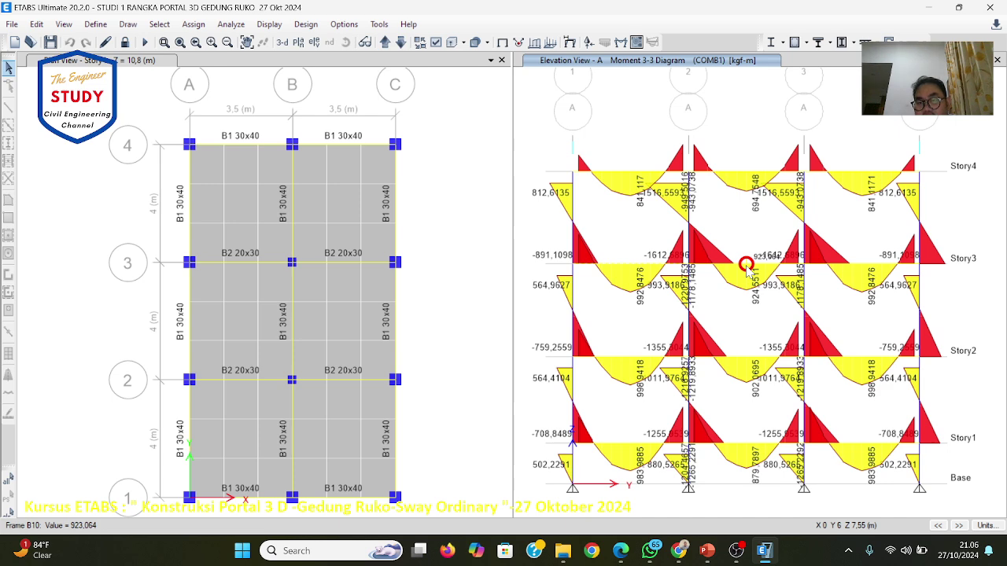
{"action": "right_click", "coordinate": [746, 269]}
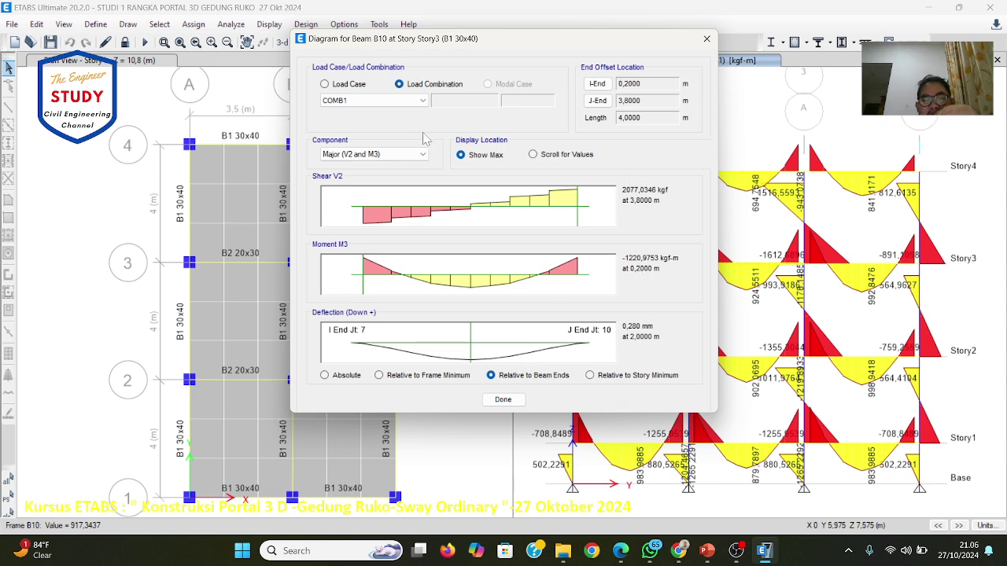
{"action": "left_click", "coordinate": [395, 101]}
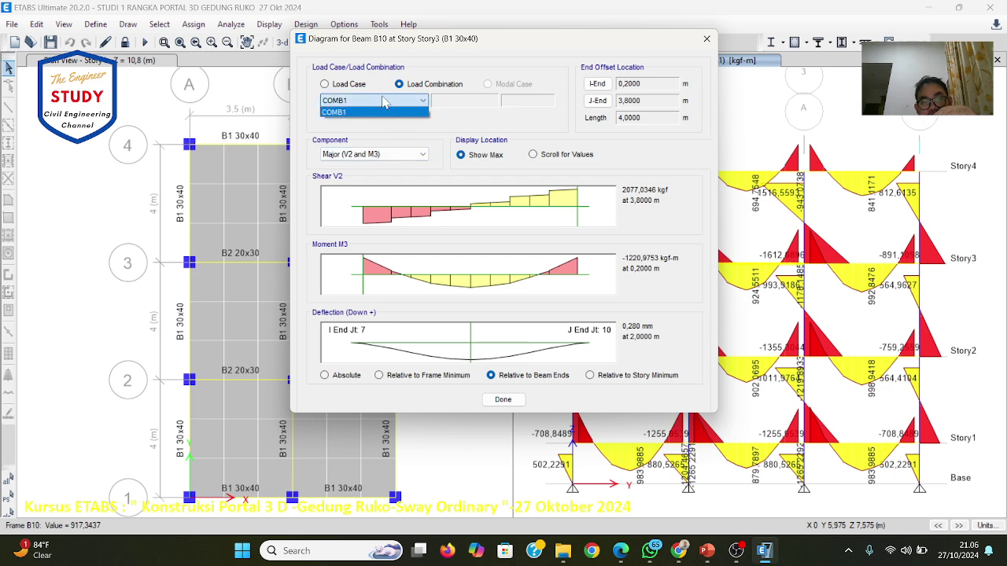
{"action": "left_click", "coordinate": [385, 103]}
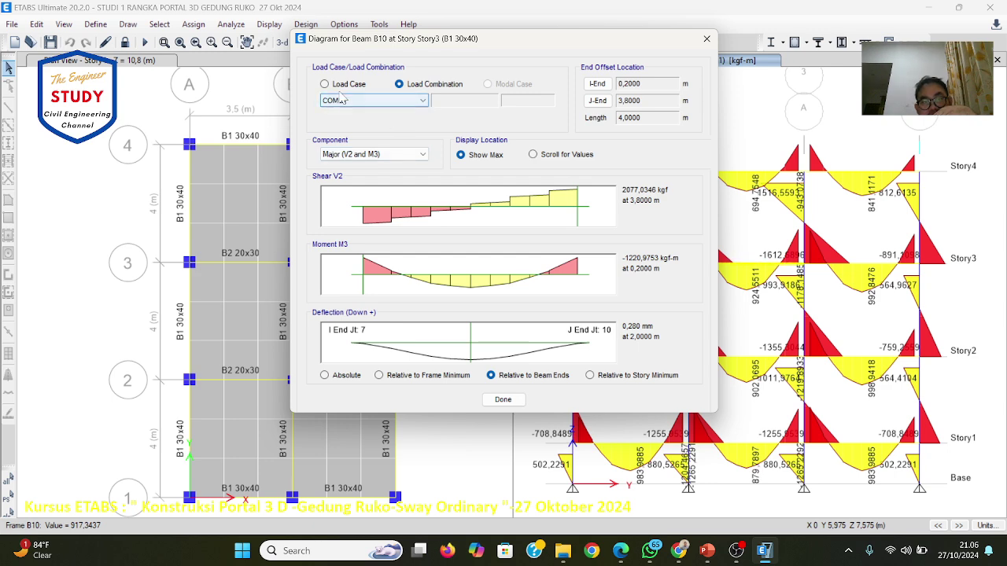
{"action": "left_click", "coordinate": [503, 399]}
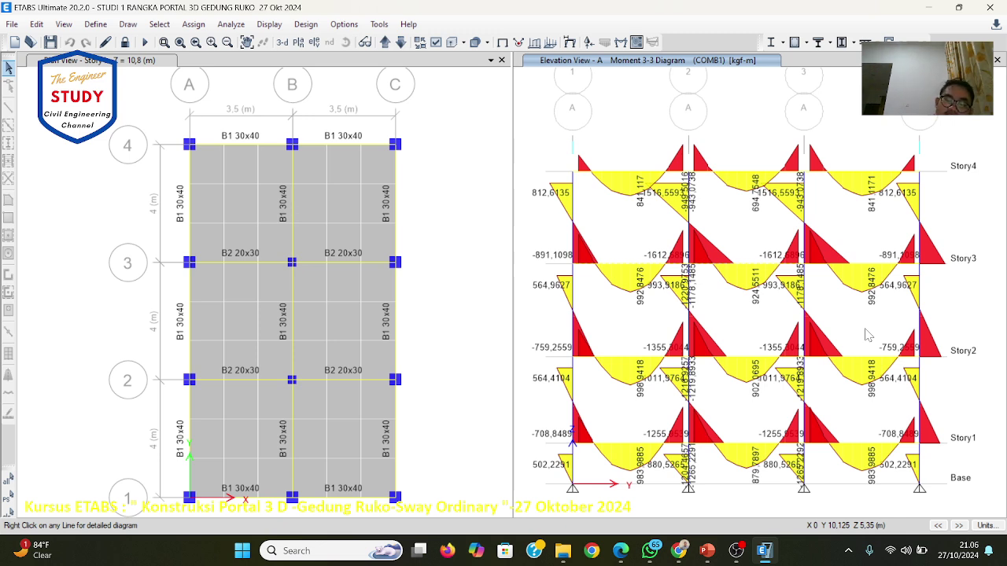
Step: Switch to PowerPoint and read on past the Shear 2-2 (COMB 1) diagram slide
{"action": "left_click", "coordinate": [706, 550]}
{"action": "scroll", "coordinate": [622, 346], "scroll_direction": "down", "scroll_amount": 5}
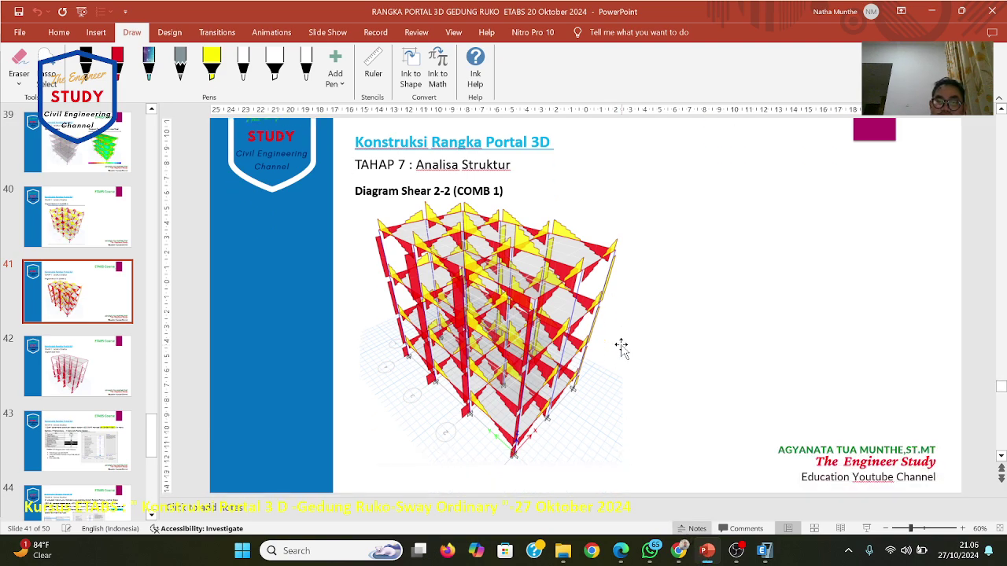
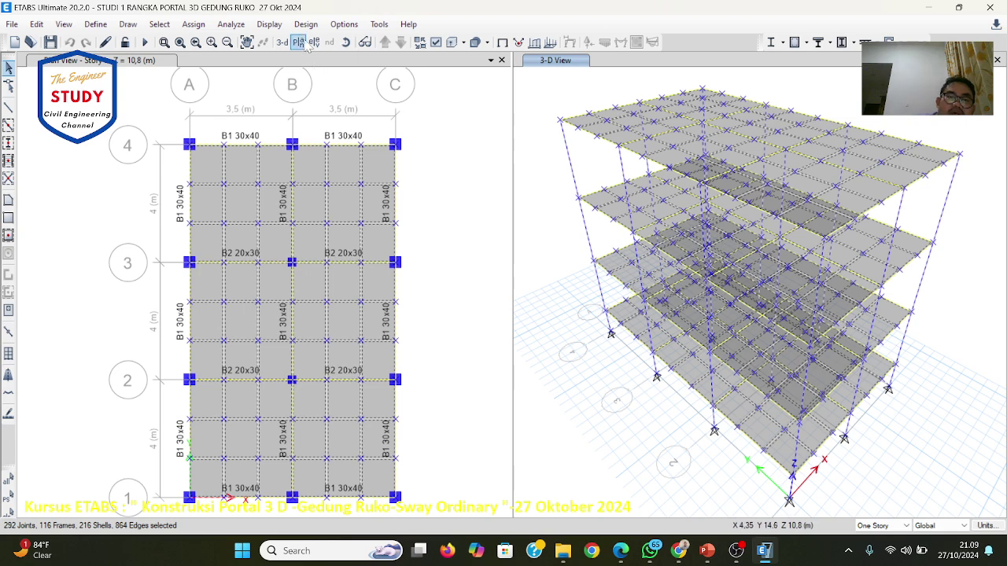
Step: Set the framing type of all selected frames to Sway Ordinary in the concrete frame design overwrites for ACI 318-14
{"action": "left_click", "coordinate": [306, 24]}
{"action": "mouse_move", "coordinate": [309, 67]}
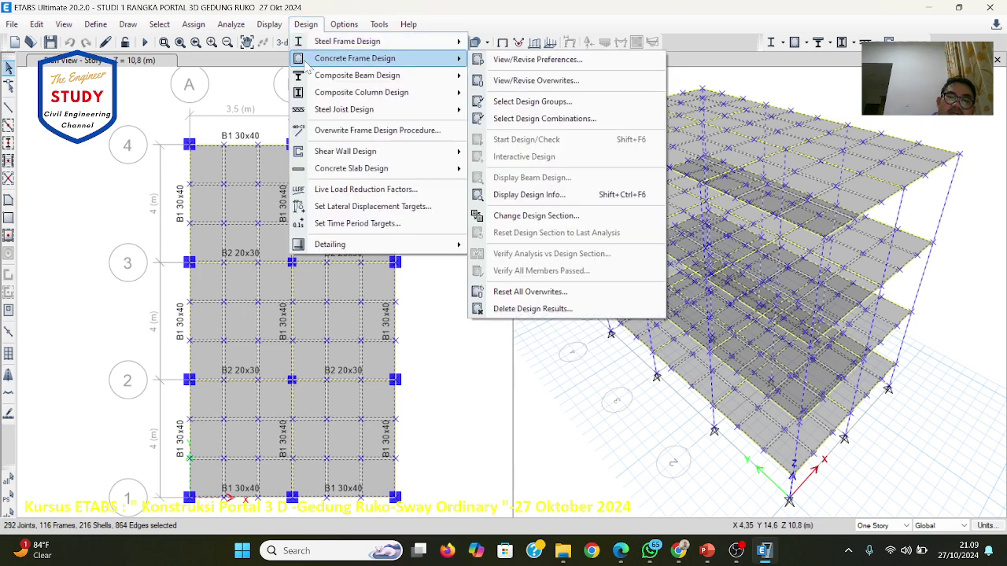
{"action": "left_click", "coordinate": [539, 82]}
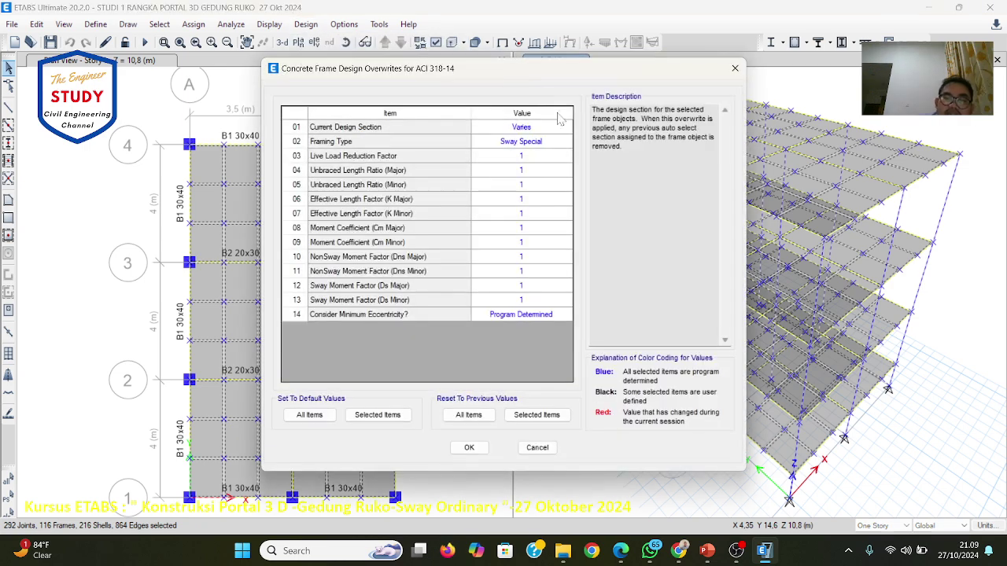
{"action": "left_click", "coordinate": [518, 143]}
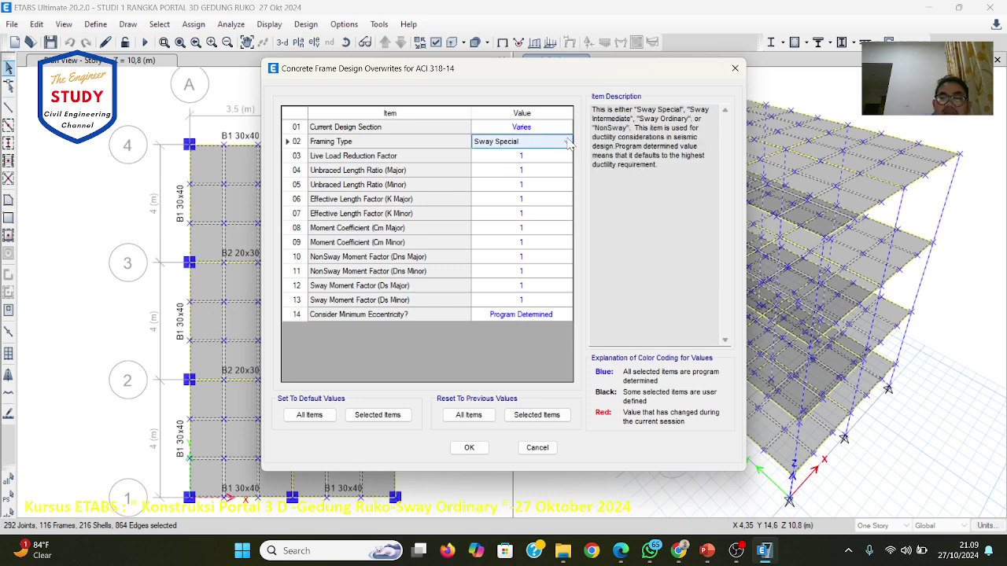
{"action": "left_click", "coordinate": [567, 141]}
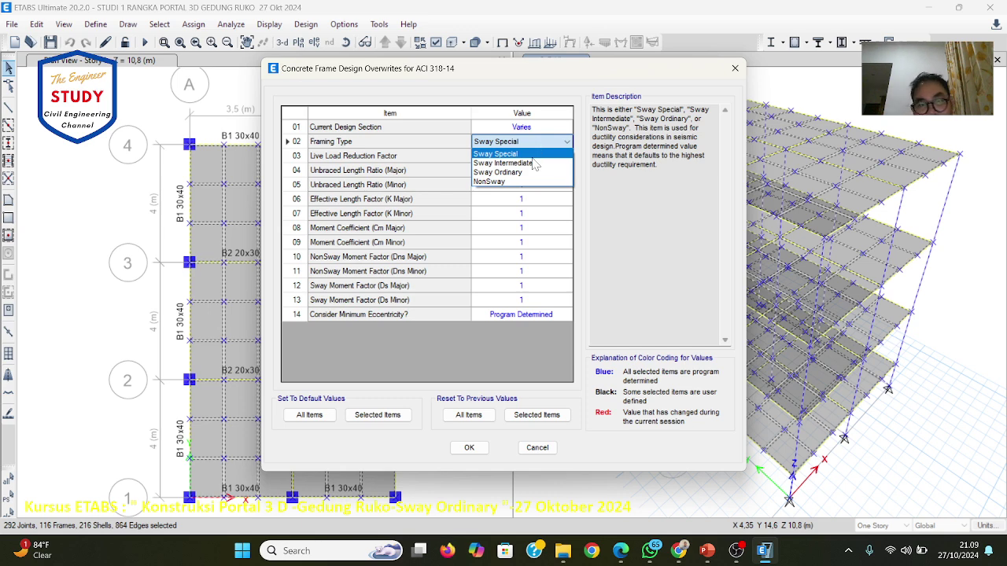
{"action": "left_click", "coordinate": [507, 172]}
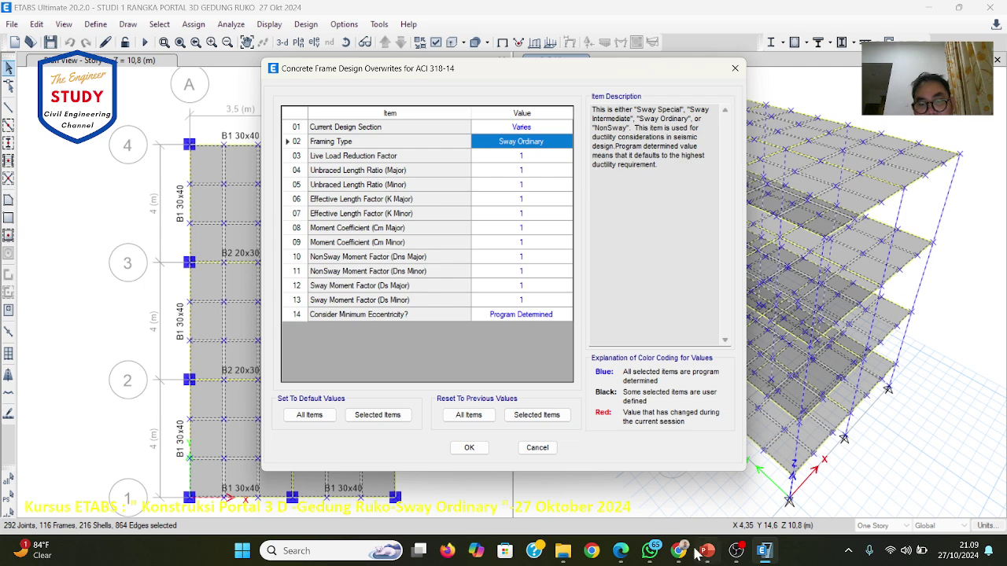
{"action": "left_click", "coordinate": [470, 448]}
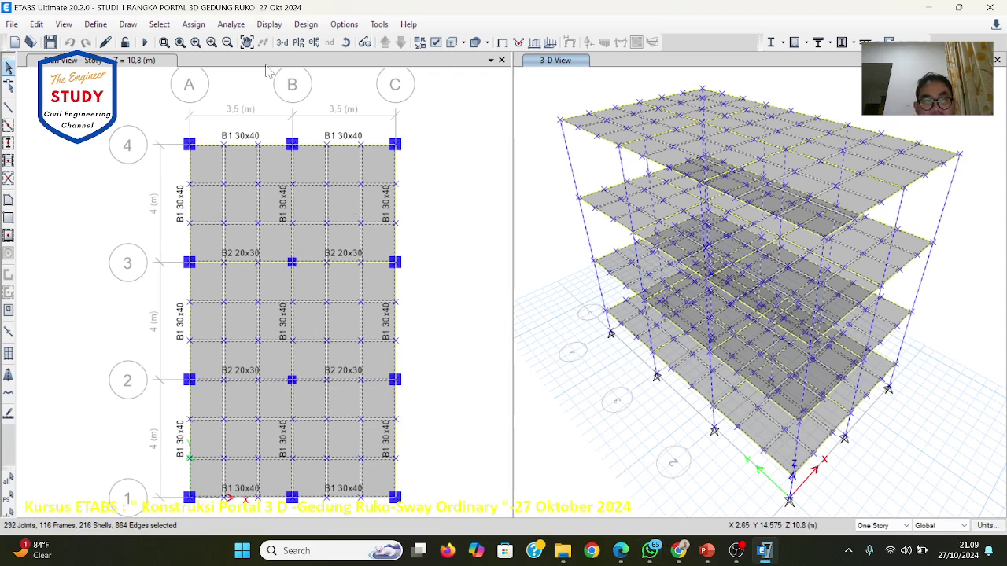
Step: Check the framing type of the selected frames in the concrete frame design overwrites
{"action": "left_click", "coordinate": [321, 24]}
{"action": "mouse_move", "coordinate": [325, 60]}
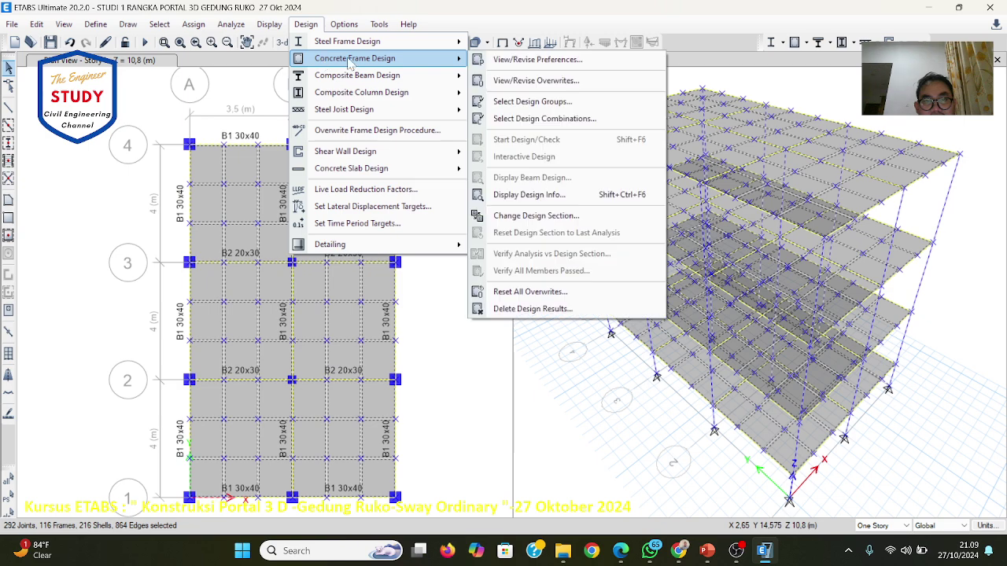
{"action": "left_click", "coordinate": [503, 79]}
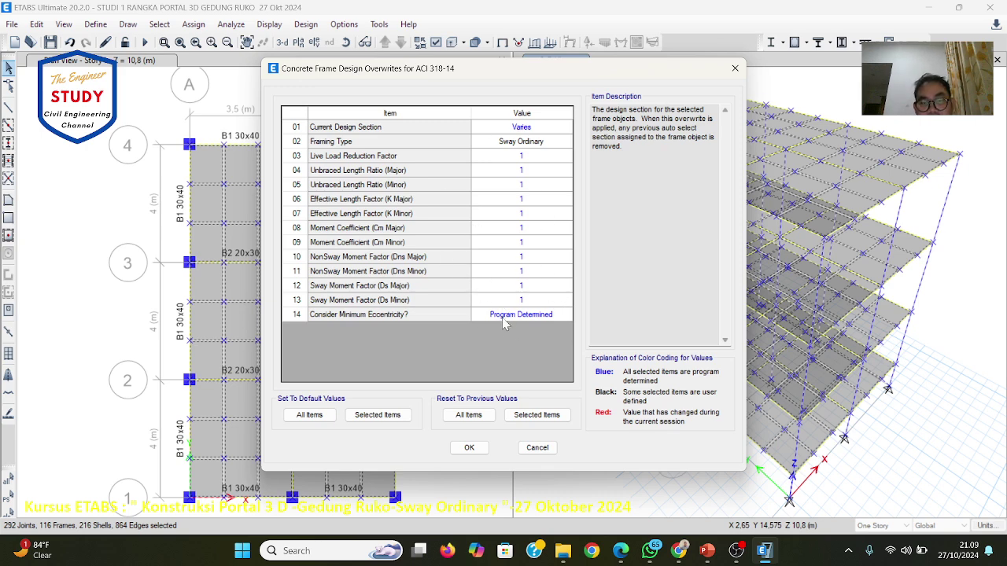
{"action": "left_click", "coordinate": [469, 448]}
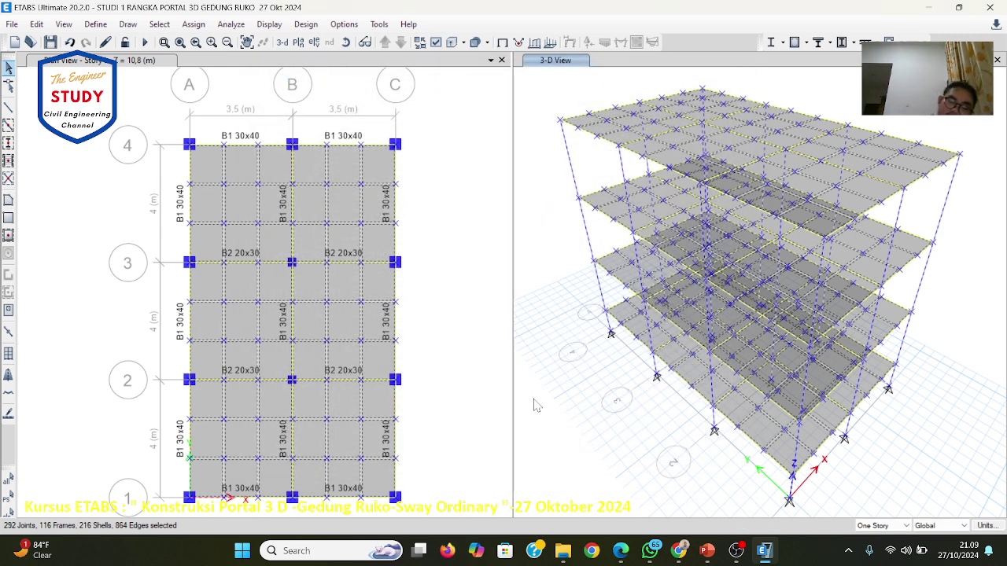
Step: Check the PowerPoint slide on selecting the design load combinations and return to ETABS
{"action": "left_click", "coordinate": [707, 550]}
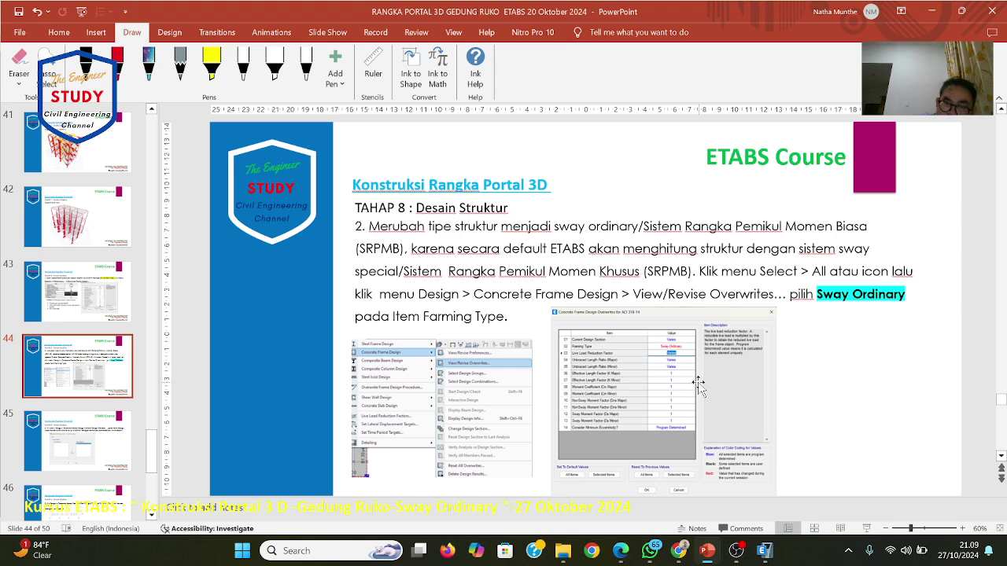
{"action": "scroll", "coordinate": [698, 383], "scroll_direction": "down", "scroll_amount": 1}
{"action": "scroll", "coordinate": [697, 383], "scroll_direction": "down", "scroll_amount": 1}
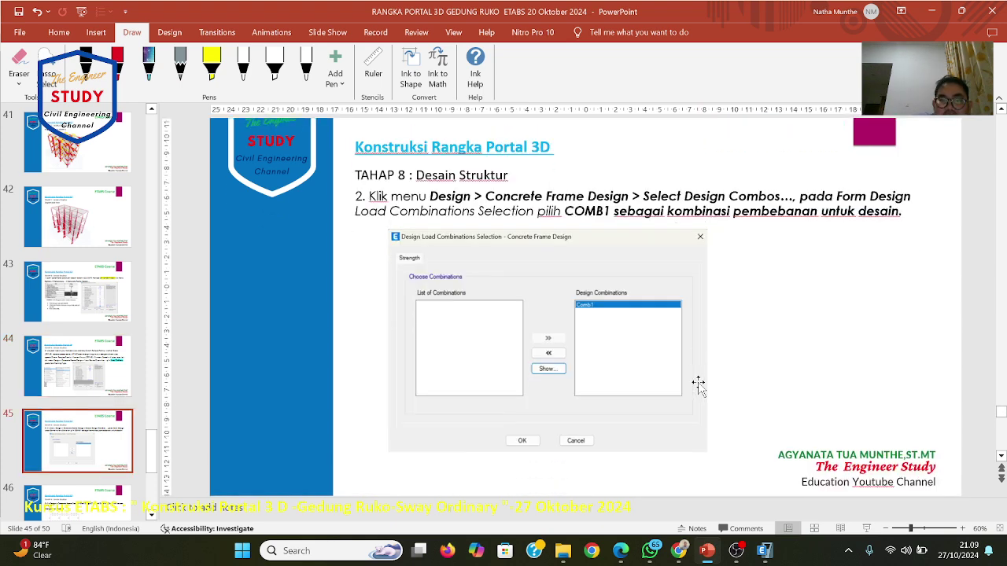
{"action": "left_click", "coordinate": [763, 551]}
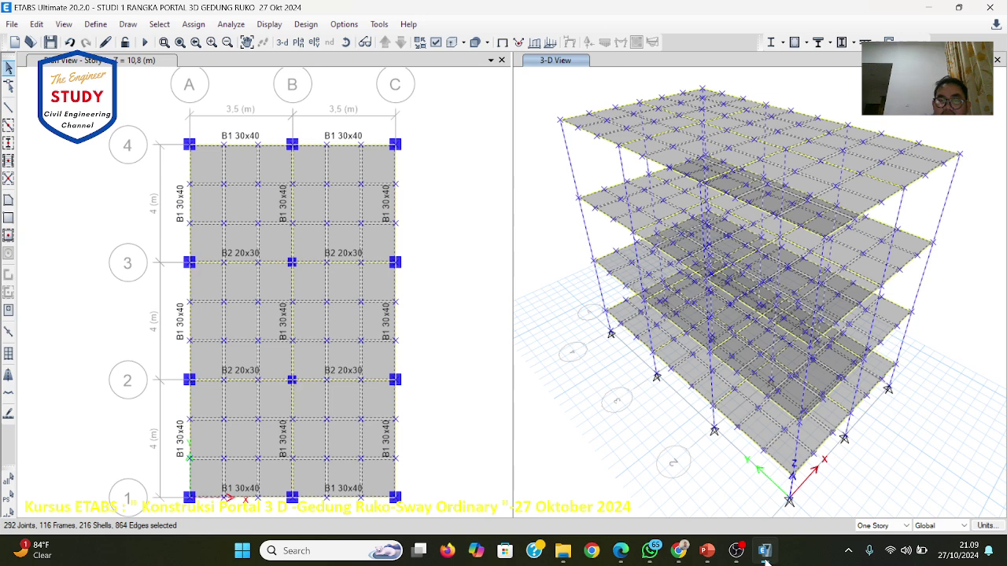
{"action": "left_click", "coordinate": [306, 23]}
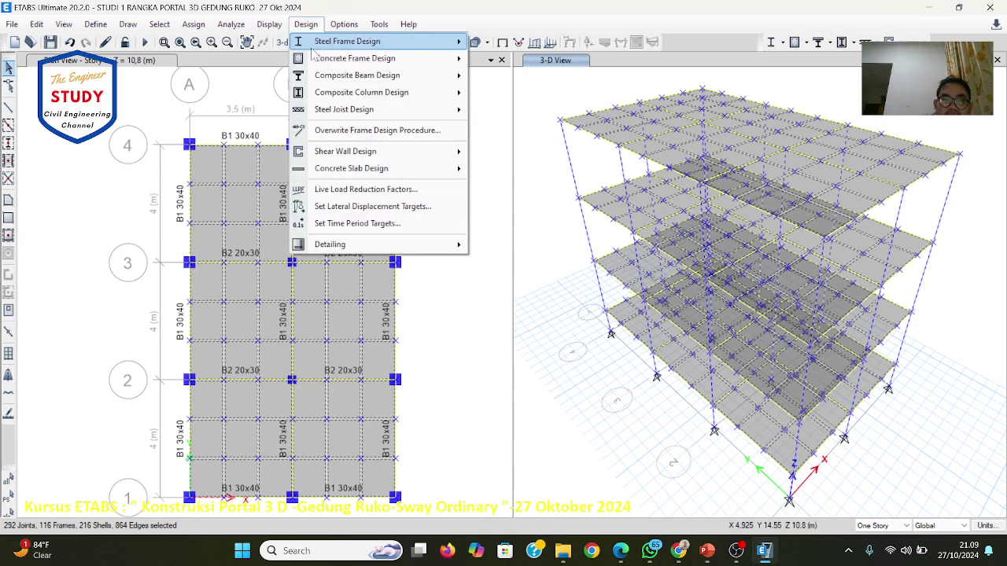
{"action": "mouse_move", "coordinate": [355, 58]}
{"action": "left_click", "coordinate": [519, 102]}
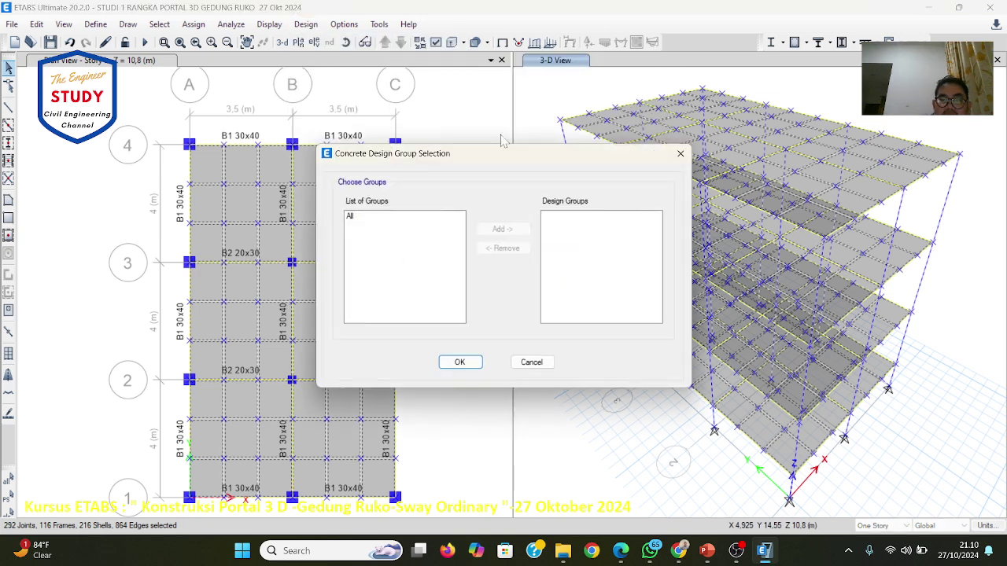
{"action": "left_click", "coordinate": [531, 363]}
Step: Accept COMB1 as the design load combination for concrete frame design
{"action": "left_click", "coordinate": [306, 24]}
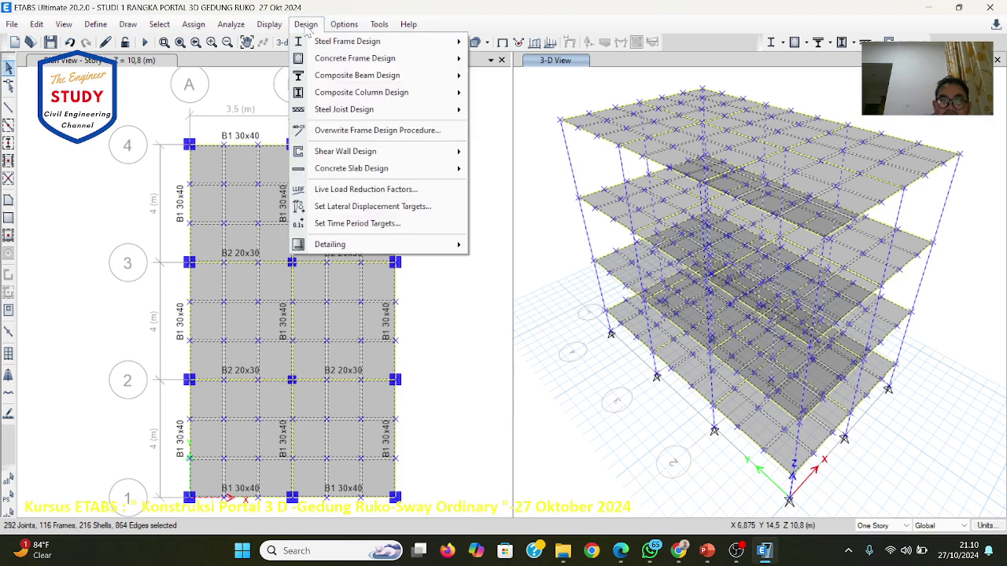
{"action": "mouse_move", "coordinate": [354, 59]}
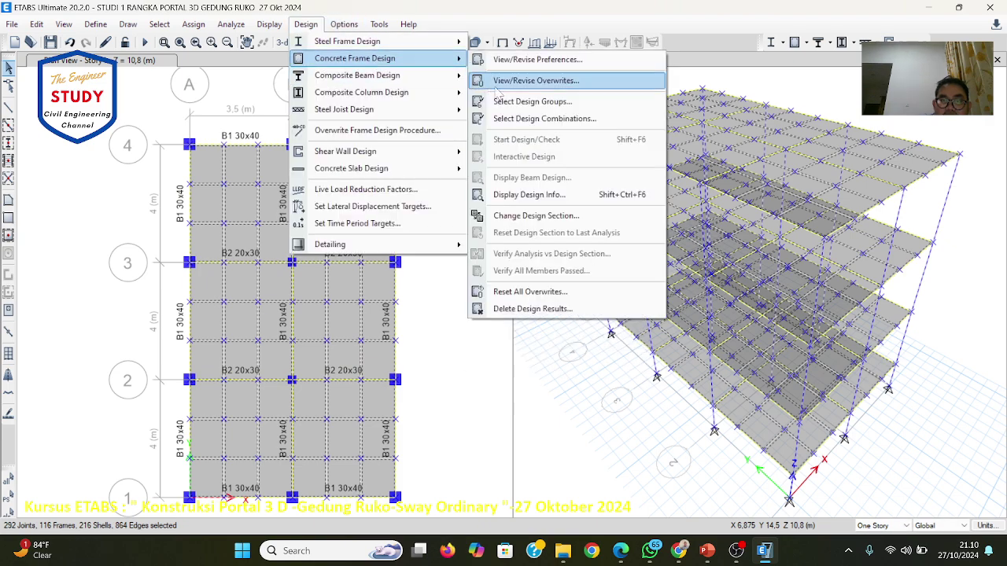
{"action": "left_click", "coordinate": [533, 118]}
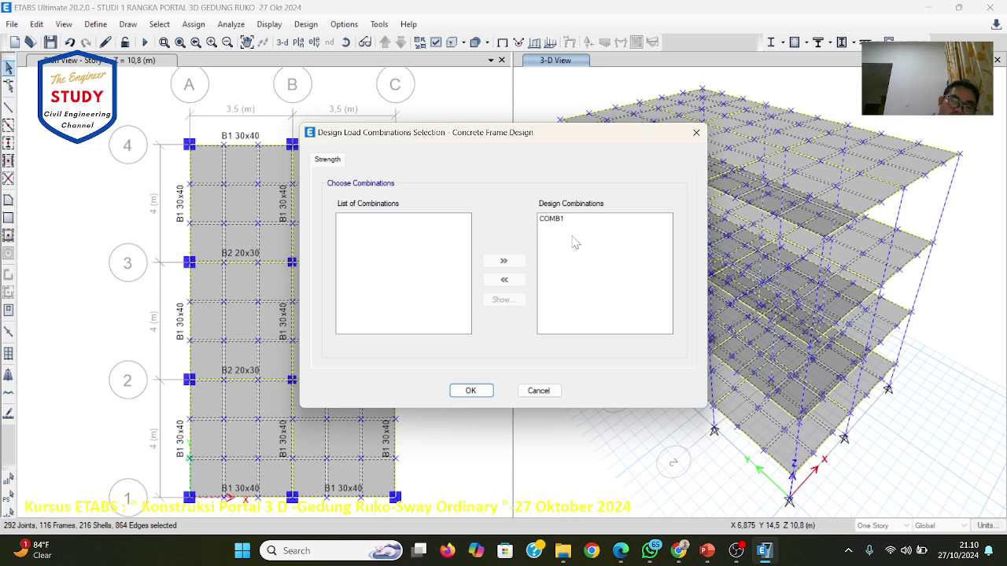
{"action": "left_click", "coordinate": [470, 391]}
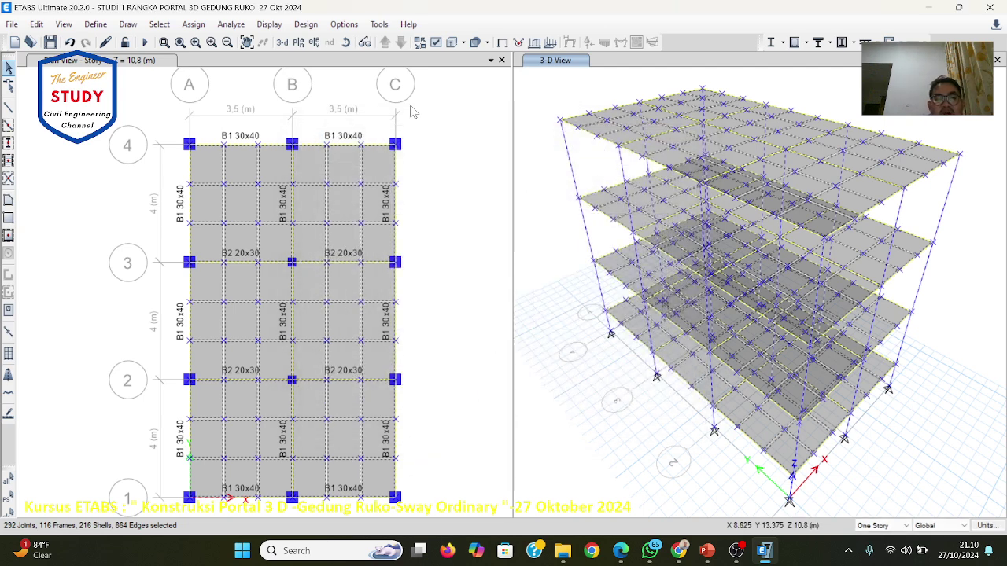
Step: Clear the frame selection and accept Full 3D as the building's active degrees of freedom
{"action": "left_click", "coordinate": [8, 509]}
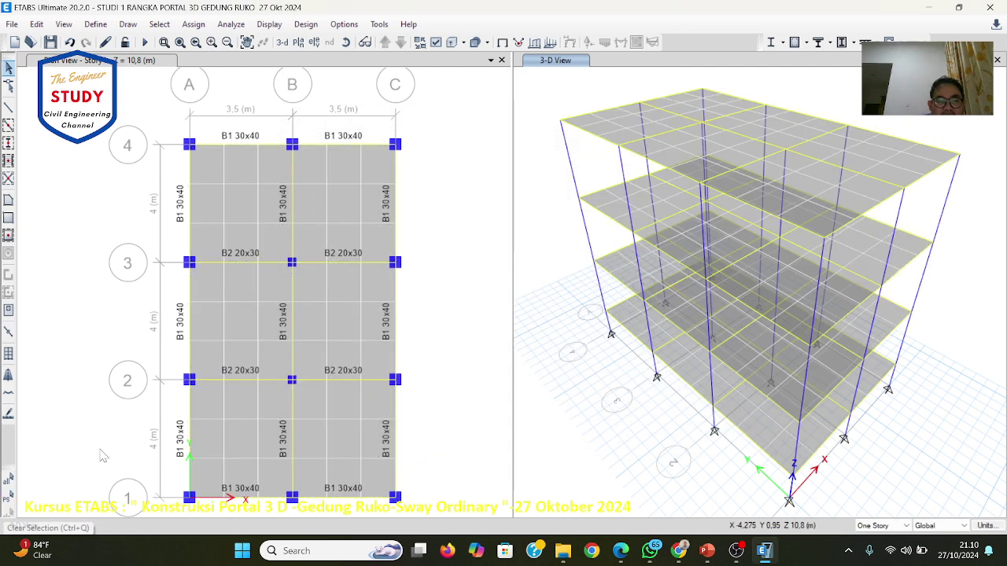
{"action": "left_click", "coordinate": [231, 24]}
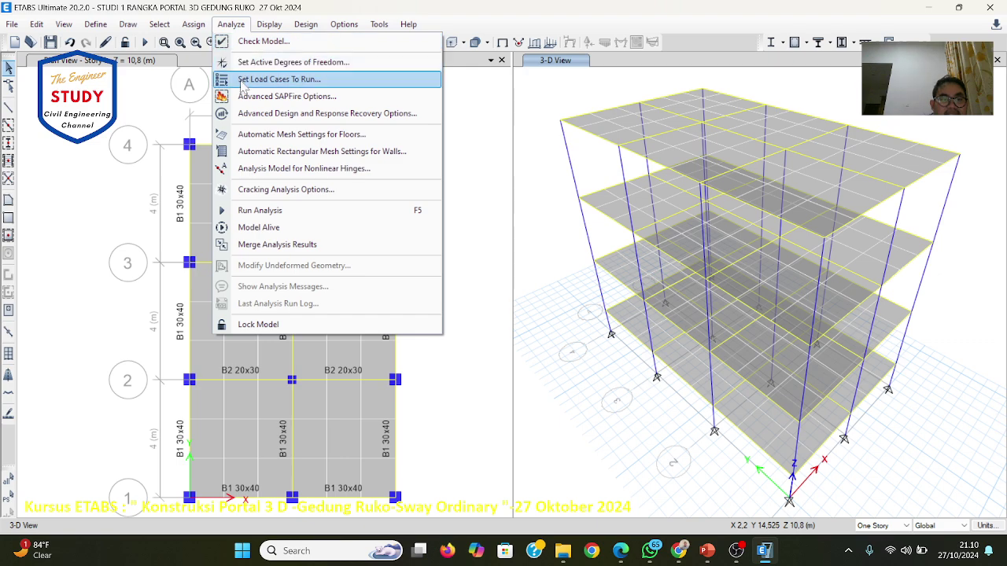
{"action": "left_click", "coordinate": [267, 62]}
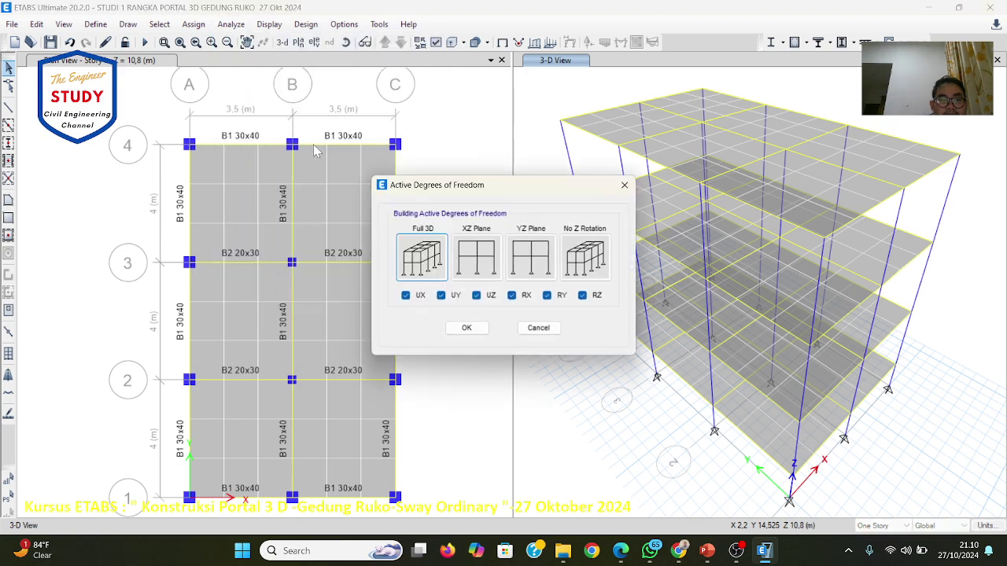
{"action": "left_click", "coordinate": [467, 328]}
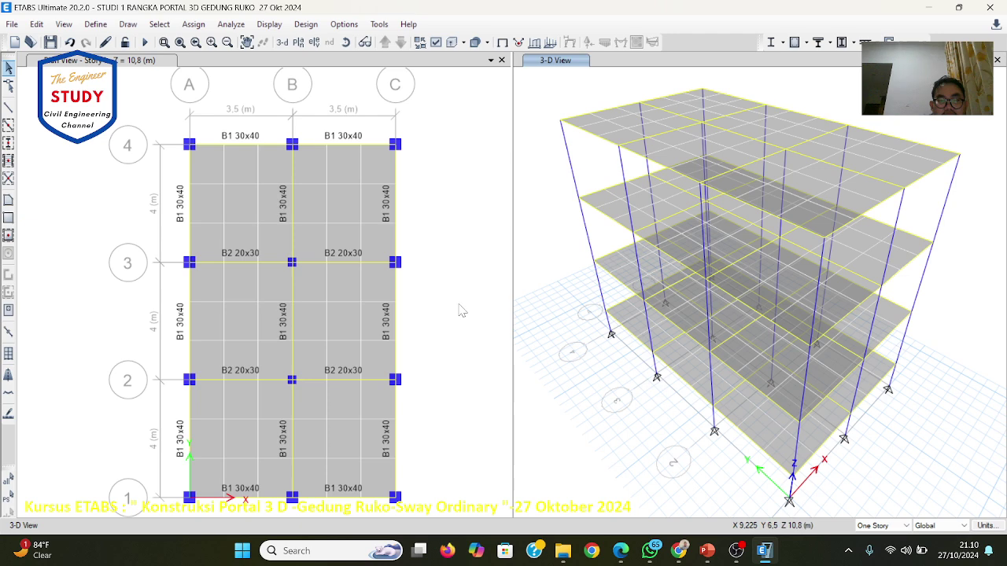
{"action": "left_click", "coordinate": [242, 26]}
{"action": "left_click", "coordinate": [256, 63]}
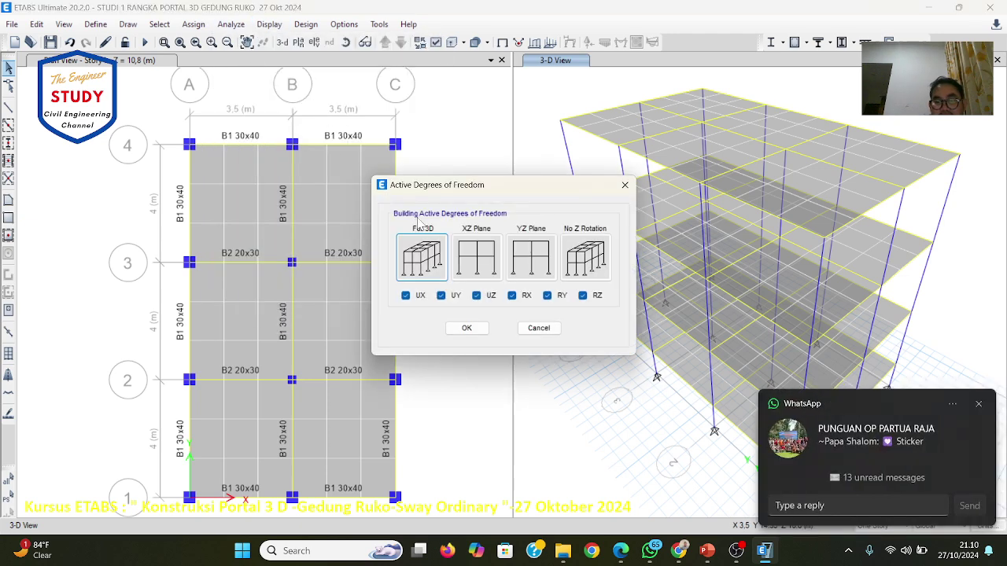
{"action": "left_click", "coordinate": [467, 328]}
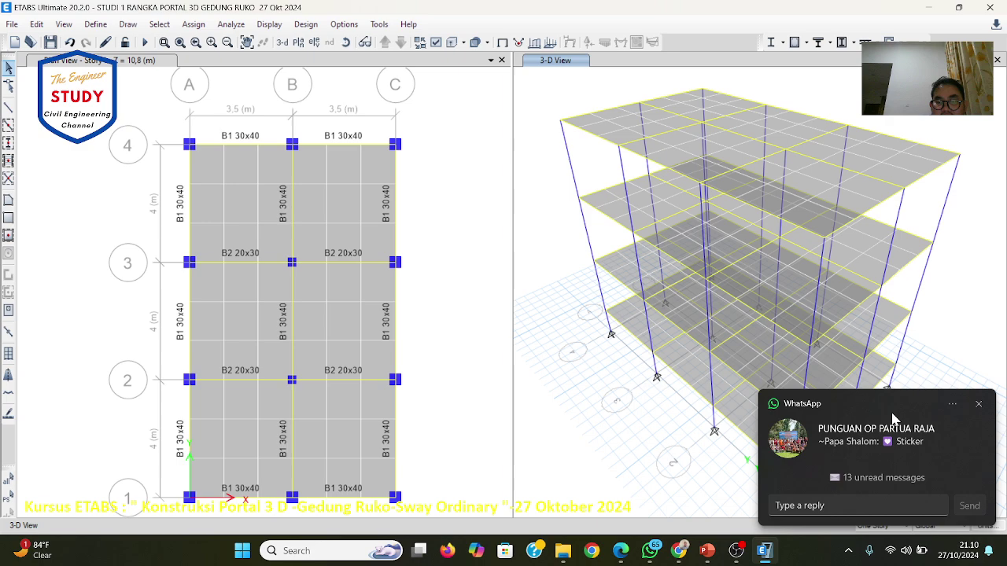
{"action": "left_click", "coordinate": [978, 403]}
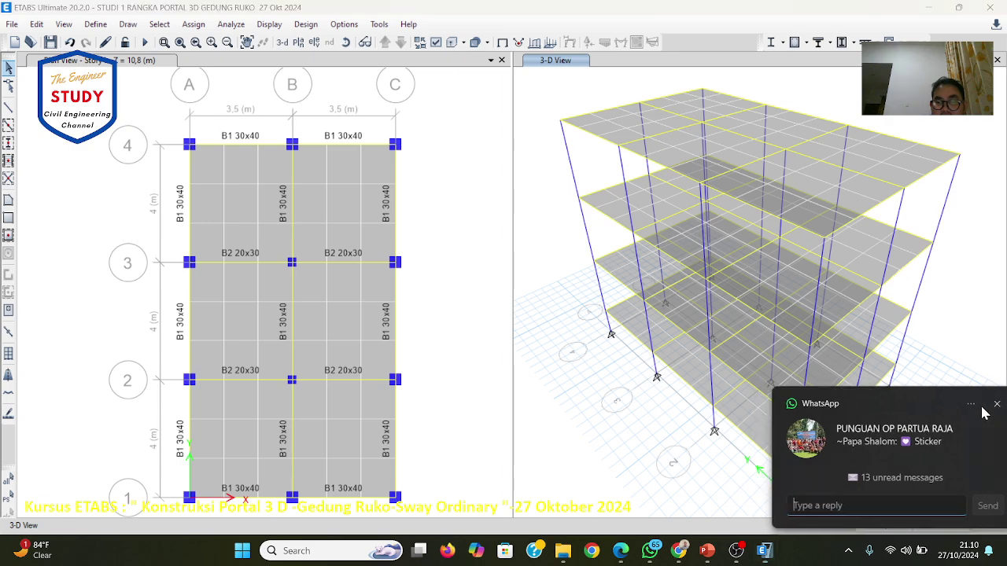
Step: Run the analysis with the Dead and Live load cases set to Run and Modal set to Do Not Run
{"action": "left_click", "coordinate": [241, 28]}
{"action": "left_click", "coordinate": [277, 79]}
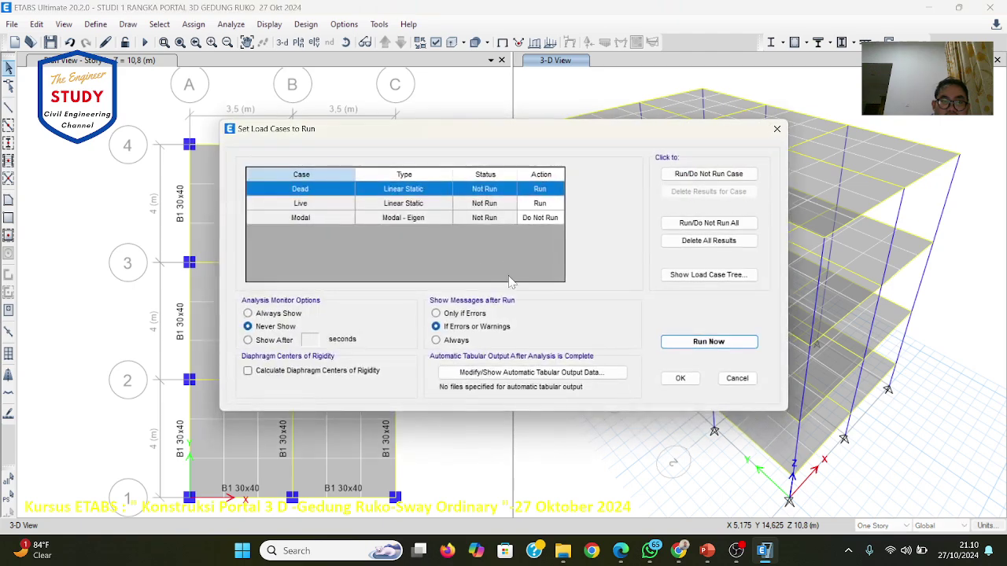
{"action": "left_click", "coordinate": [695, 342]}
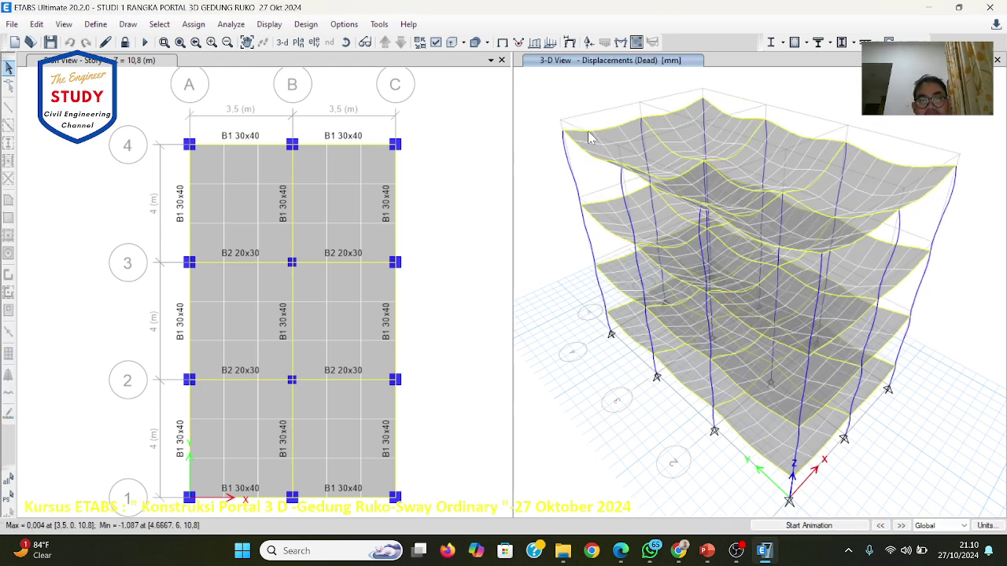
Step: Start the concrete frame design/check for the whole building
{"action": "left_click", "coordinate": [310, 25]}
{"action": "mouse_move", "coordinate": [308, 66]}
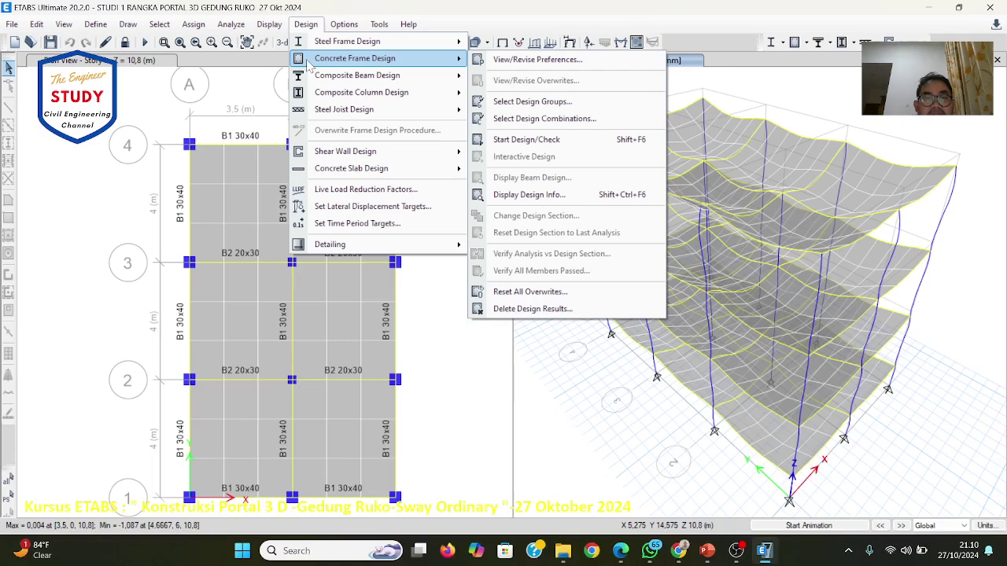
{"action": "left_click", "coordinate": [527, 139]}
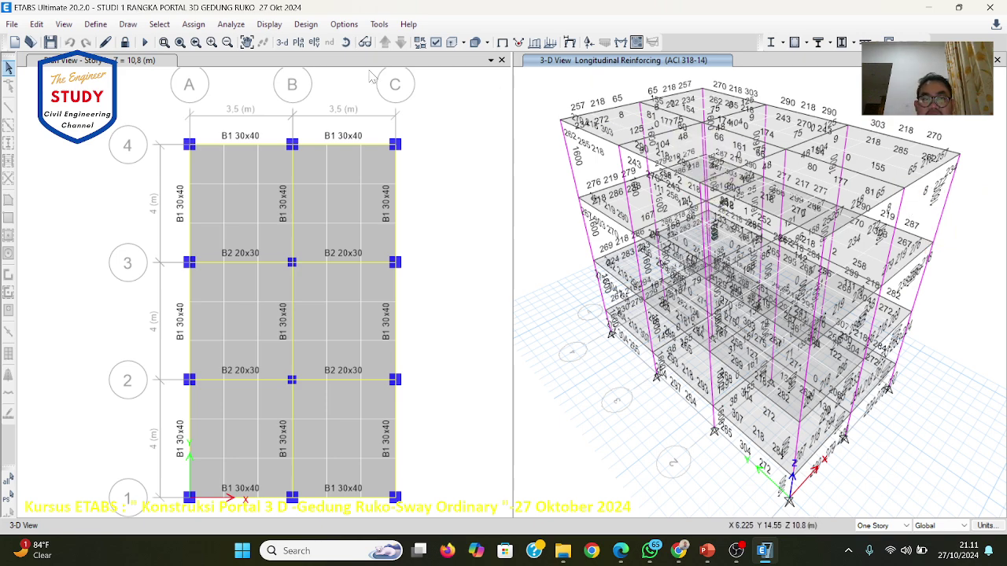
Step: Examine the longitudinal reinforcing results on elevations A and B, ending on elevation A
{"action": "left_click", "coordinate": [312, 42]}
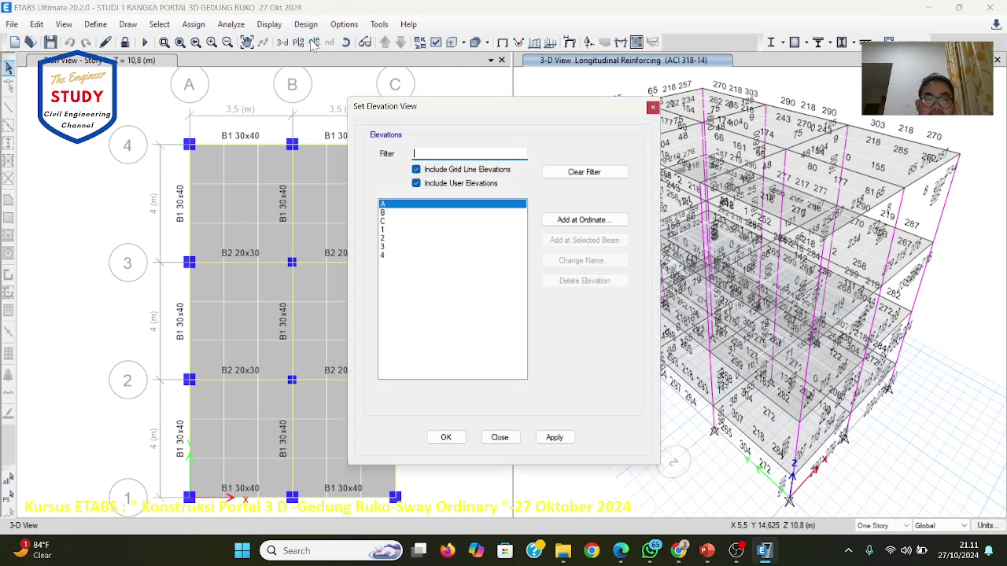
{"action": "left_click", "coordinate": [554, 437]}
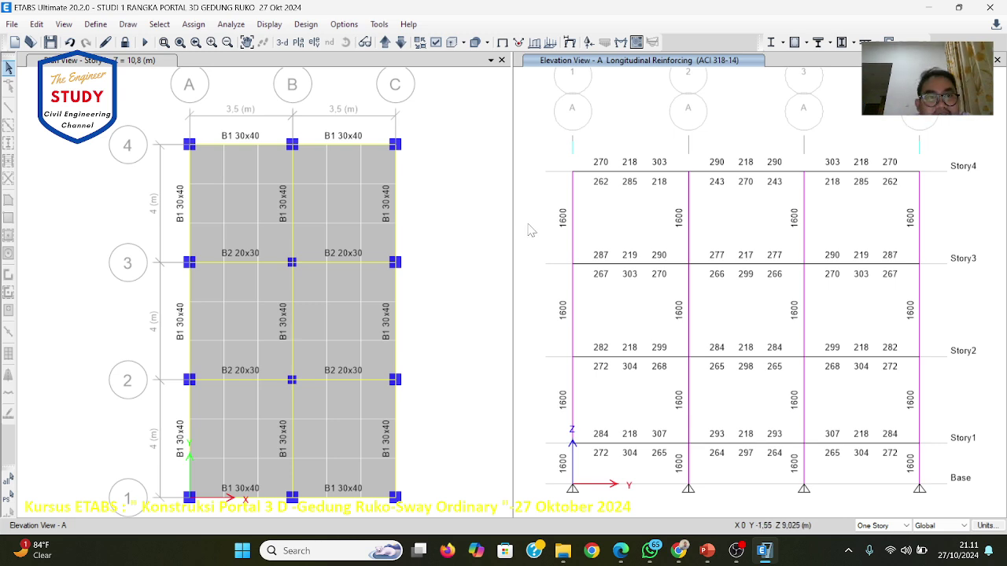
{"action": "left_click", "coordinate": [384, 43]}
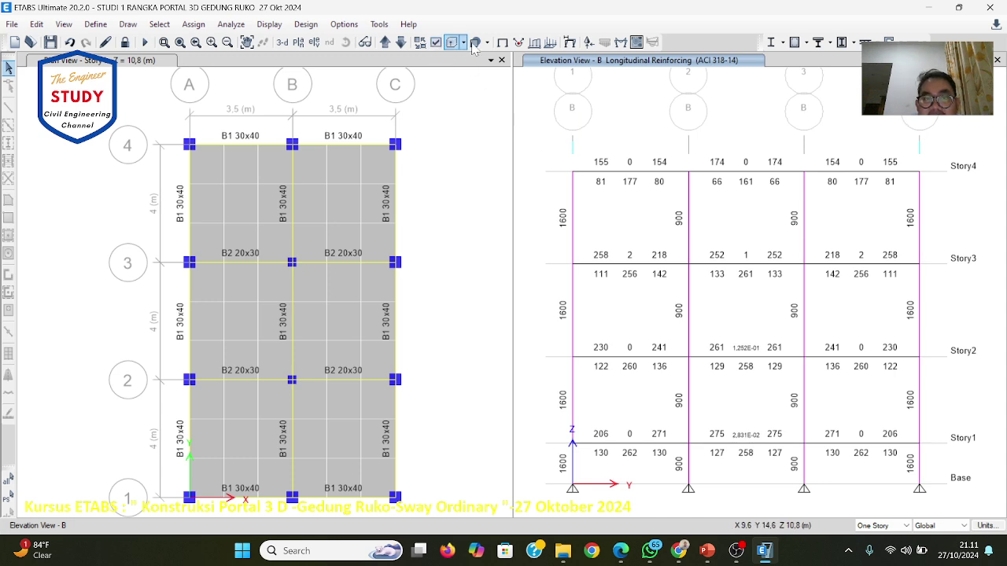
{"action": "left_click", "coordinate": [399, 43]}
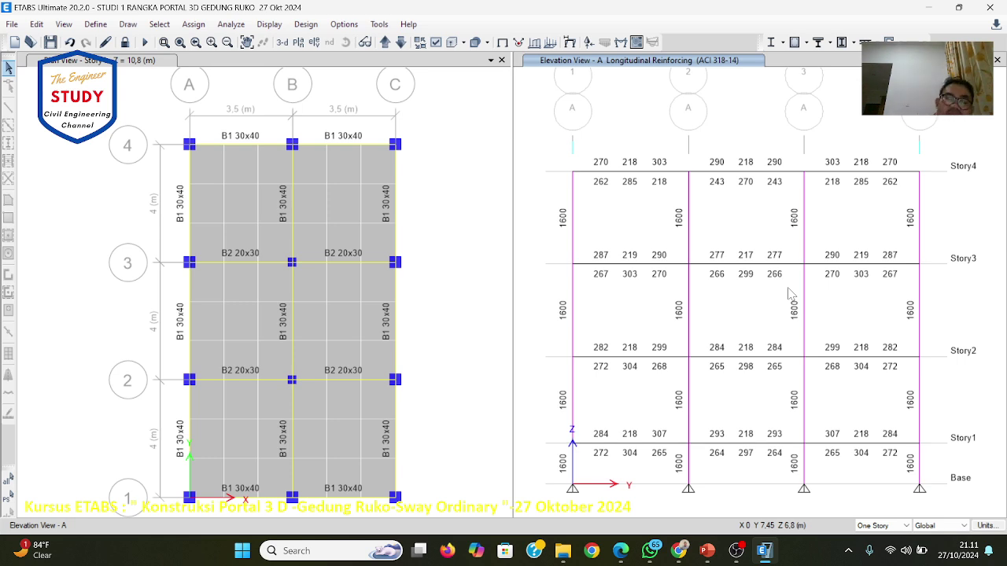
Step: Check the PowerPoint slide on shear reinforcement (Tulangan Geser) and return to ETABS
{"action": "left_click", "coordinate": [707, 550]}
{"action": "scroll", "coordinate": [702, 421], "scroll_direction": "down", "scroll_amount": 3}
{"action": "scroll", "coordinate": [705, 422], "scroll_direction": "down", "scroll_amount": 6}
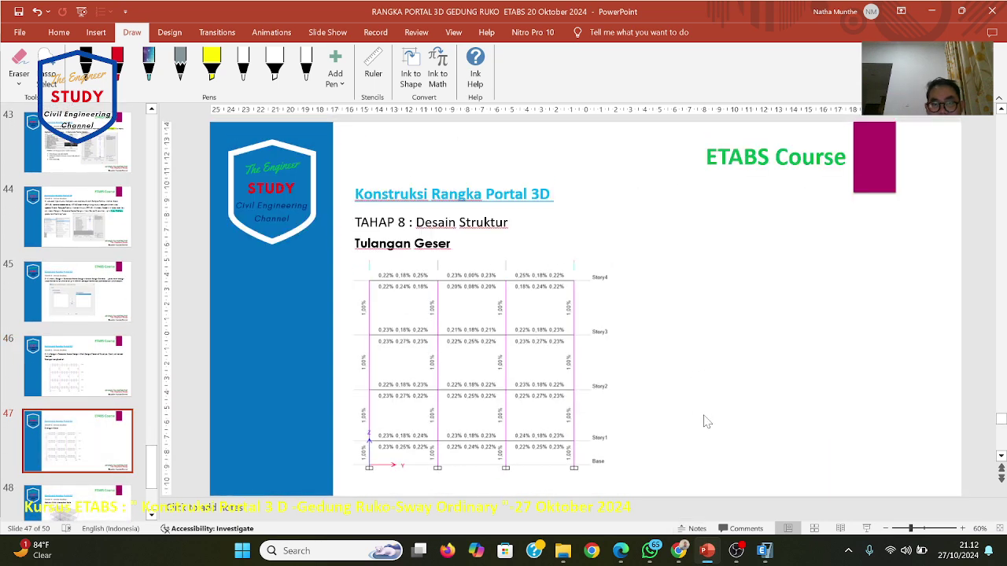
{"action": "scroll", "coordinate": [706, 422], "scroll_direction": "up", "scroll_amount": 3}
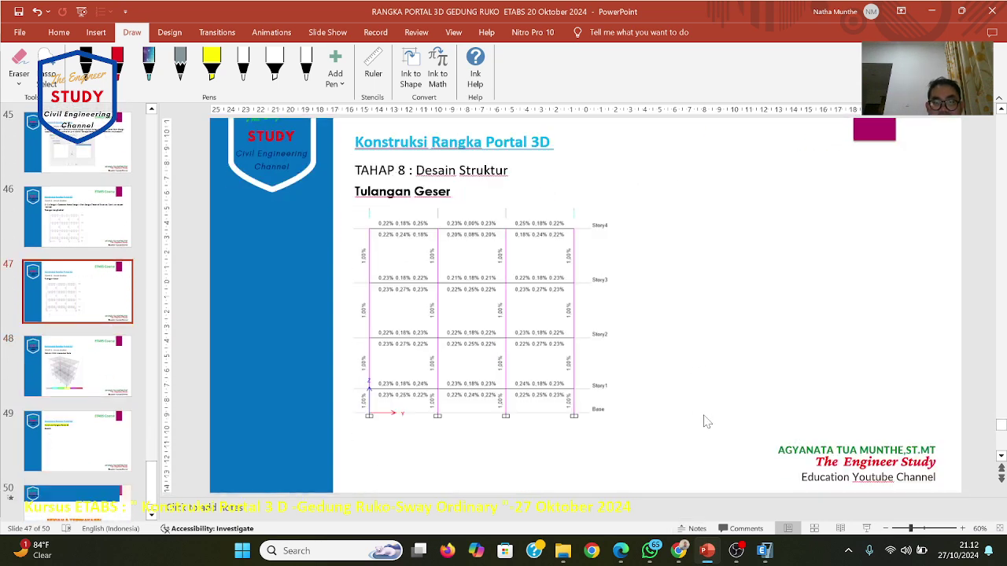
{"action": "scroll", "coordinate": [706, 423], "scroll_direction": "down", "scroll_amount": 3}
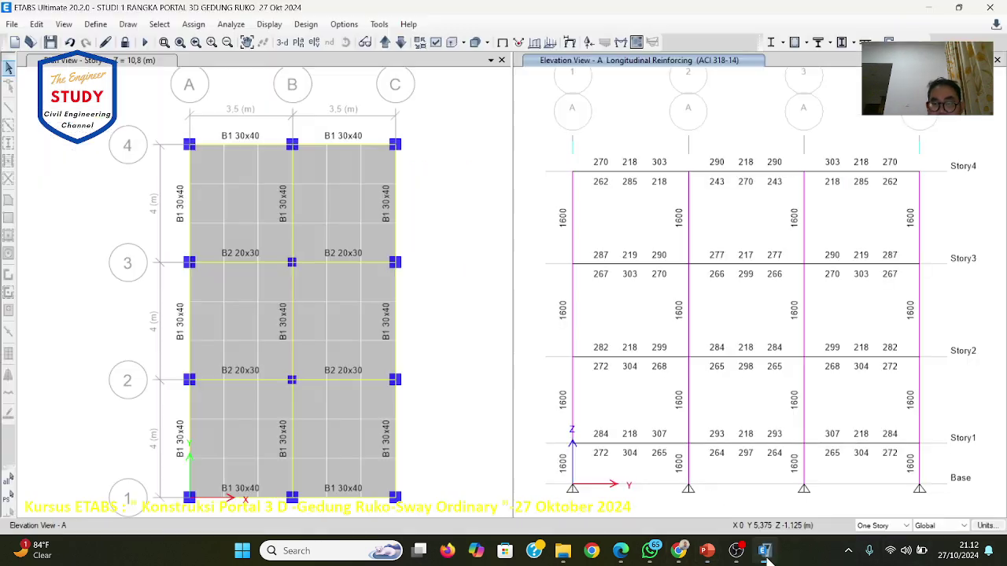
{"action": "left_click", "coordinate": [764, 550]}
Step: Display the Total Rebar Percentage design output on elevation A
{"action": "left_click", "coordinate": [306, 23]}
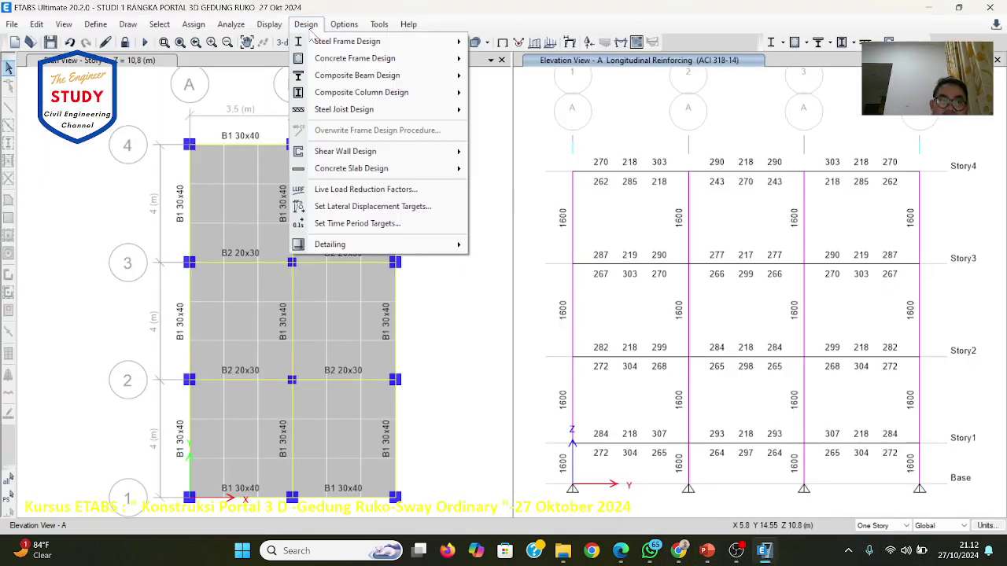
{"action": "mouse_move", "coordinate": [358, 59]}
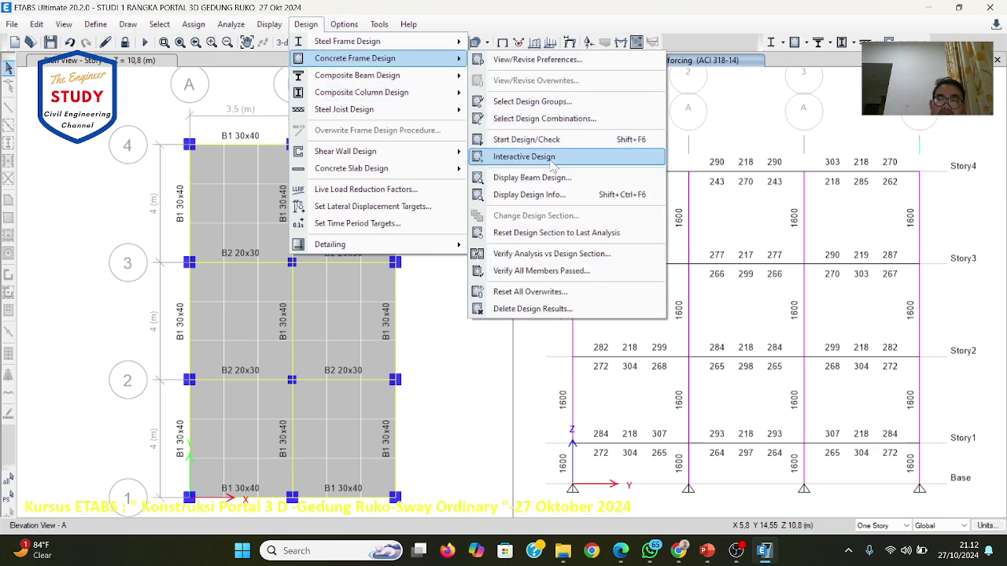
{"action": "left_click", "coordinate": [553, 195]}
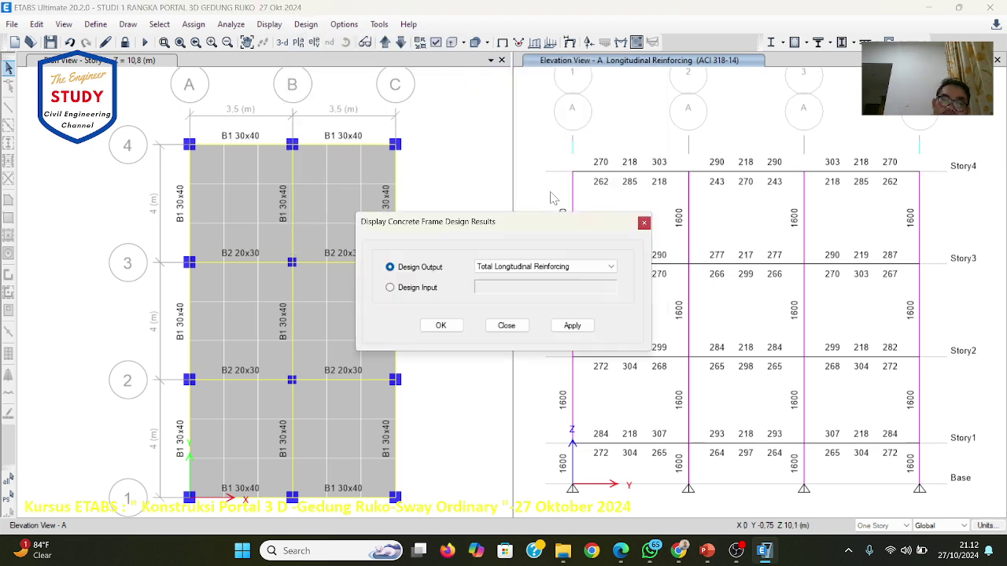
{"action": "left_click", "coordinate": [556, 268]}
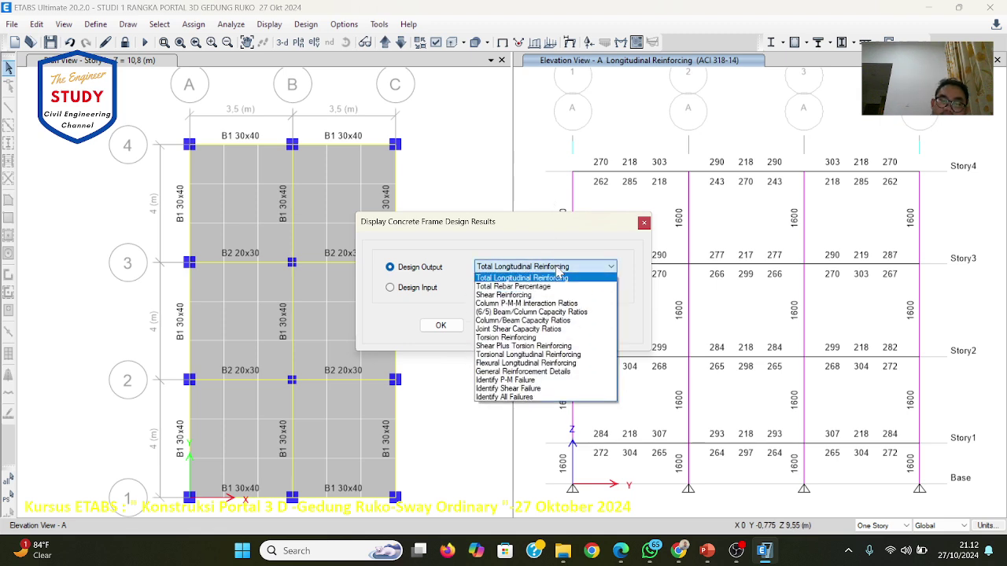
{"action": "left_click", "coordinate": [553, 287]}
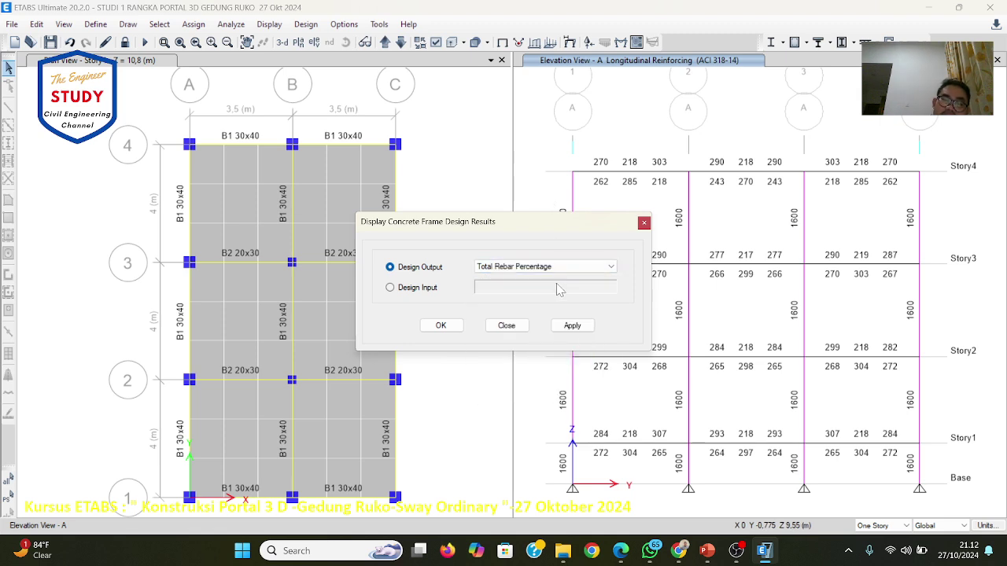
{"action": "left_click", "coordinate": [571, 325]}
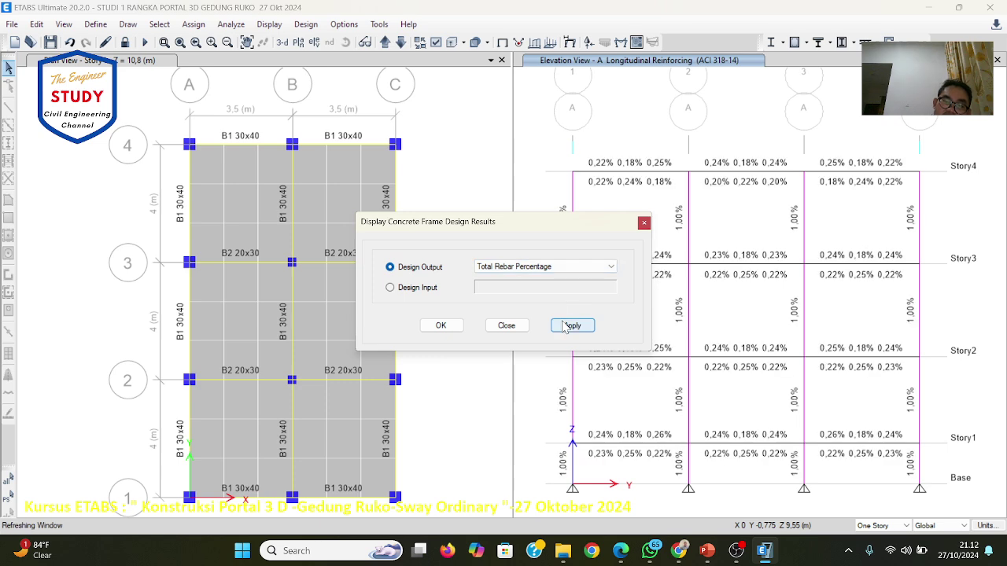
{"action": "left_click", "coordinate": [440, 324]}
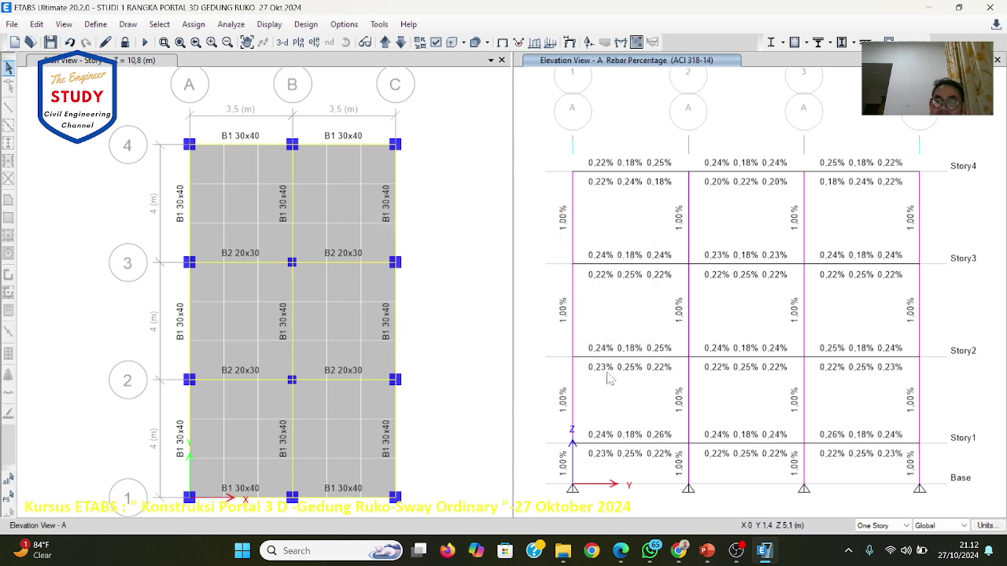
Step: Compare with the PowerPoint slides on Tulangan Geser and Column PMM Interaction Ratio, and return to ETABS
{"action": "left_click", "coordinate": [706, 550]}
{"action": "scroll", "coordinate": [693, 445], "scroll_direction": "up", "scroll_amount": 3}
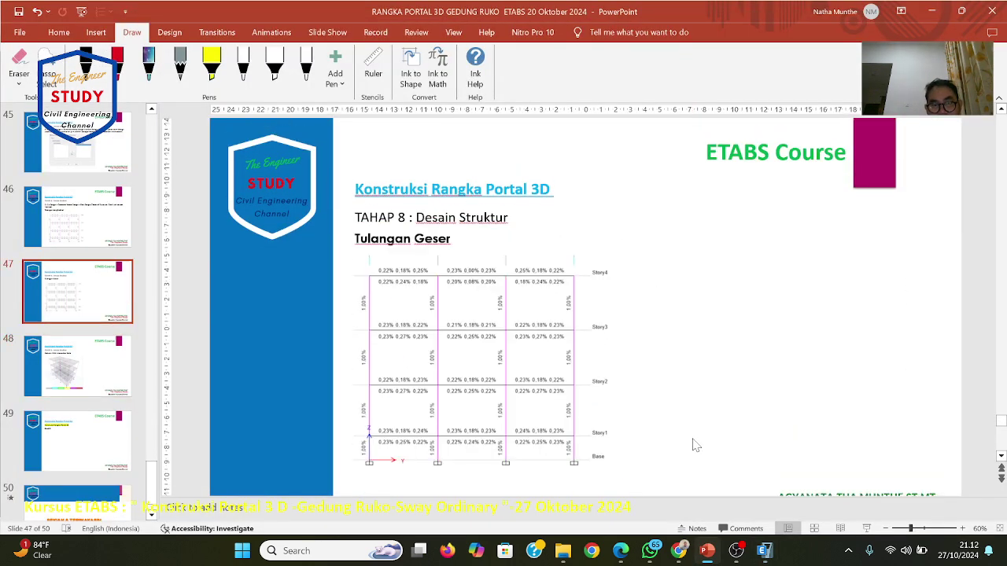
{"action": "left_click", "coordinate": [760, 553]}
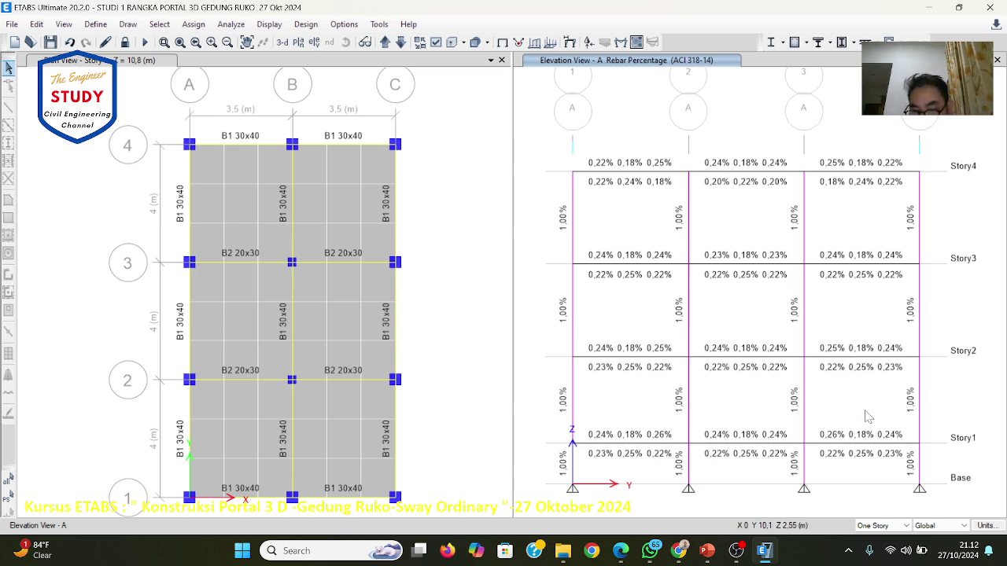
{"action": "left_click", "coordinate": [767, 552]}
{"action": "scroll", "coordinate": [651, 380], "scroll_direction": "down", "scroll_amount": 5}
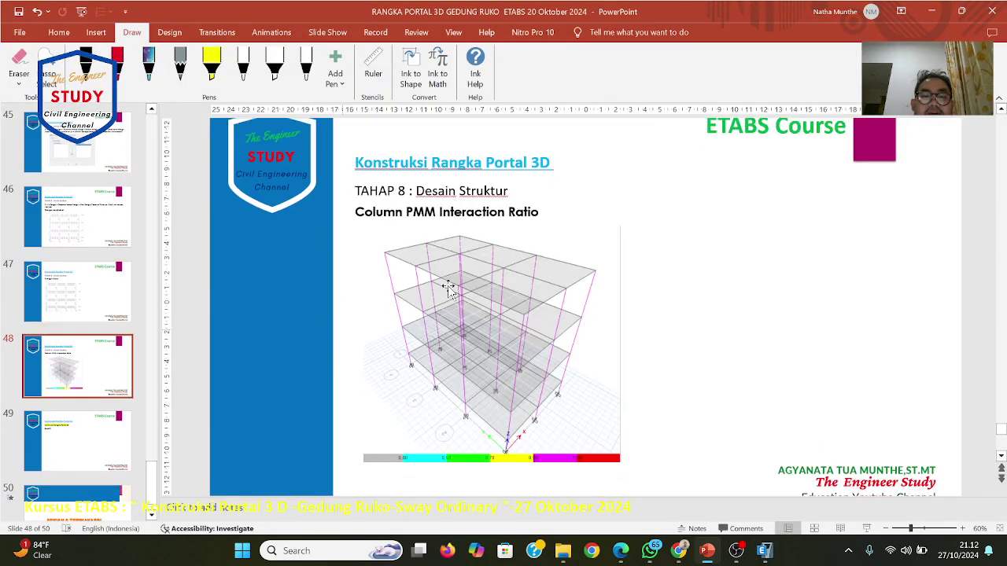
{"action": "left_click", "coordinate": [766, 552]}
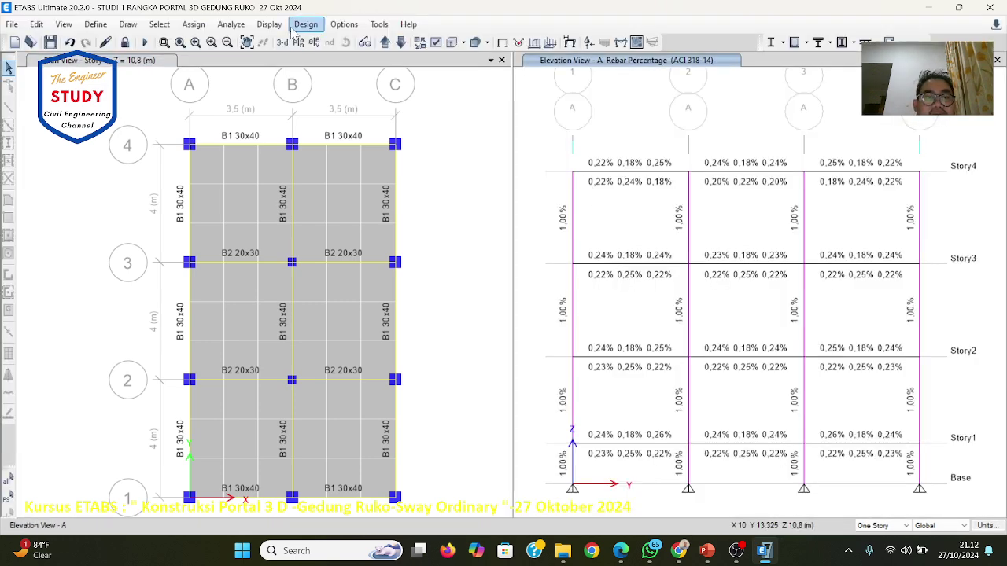
Step: Display the Column P-M-M Interaction Ratios design output on elevation A
{"action": "left_click", "coordinate": [295, 25]}
{"action": "mouse_move", "coordinate": [407, 61]}
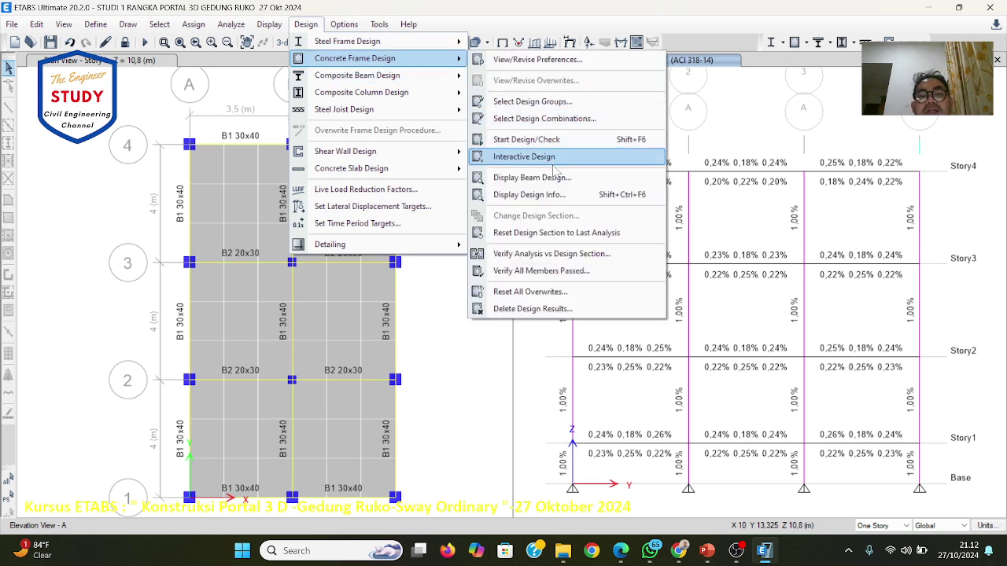
{"action": "left_click", "coordinate": [547, 196]}
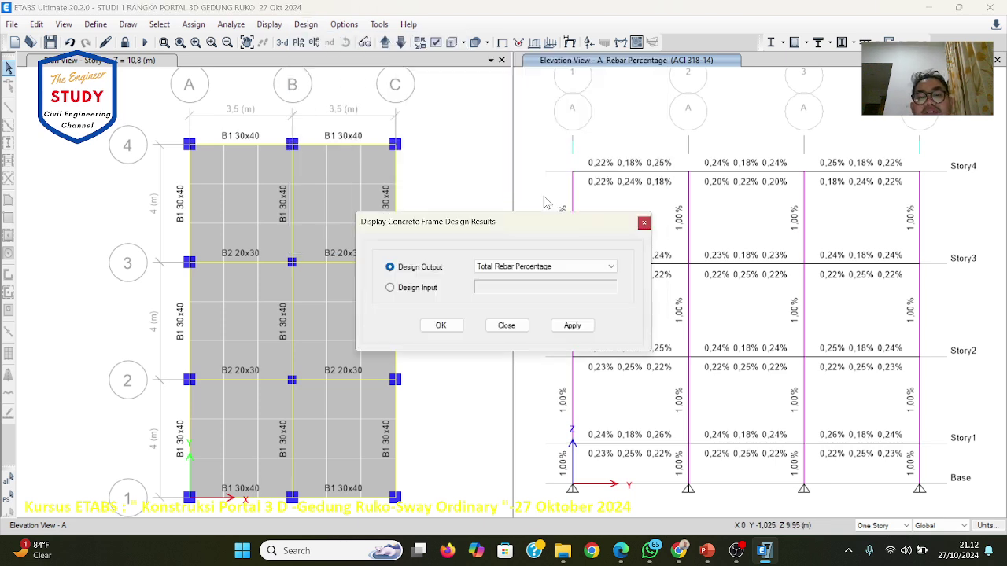
{"action": "left_click", "coordinate": [533, 268]}
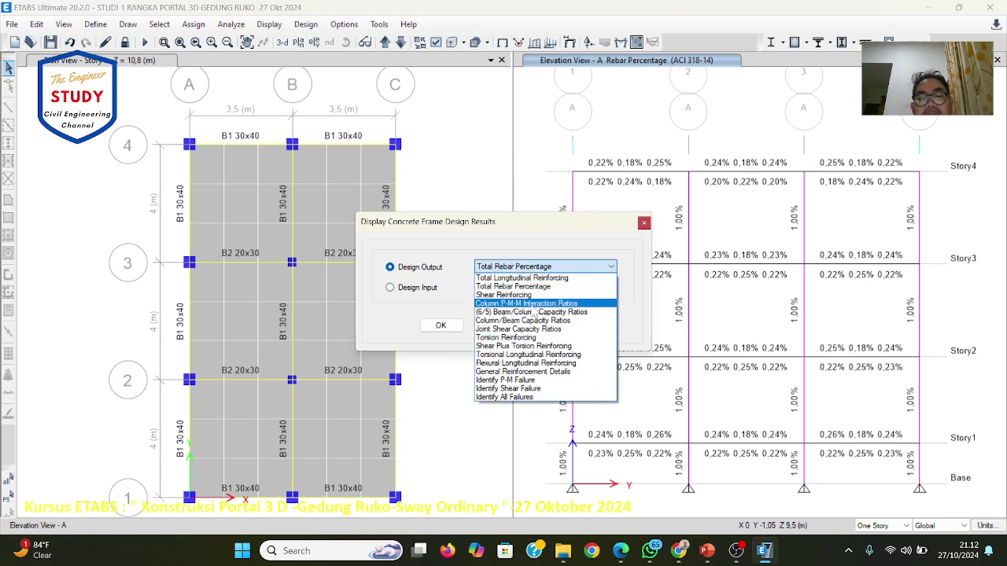
{"action": "left_click", "coordinate": [532, 304]}
{"action": "left_click", "coordinate": [572, 326]}
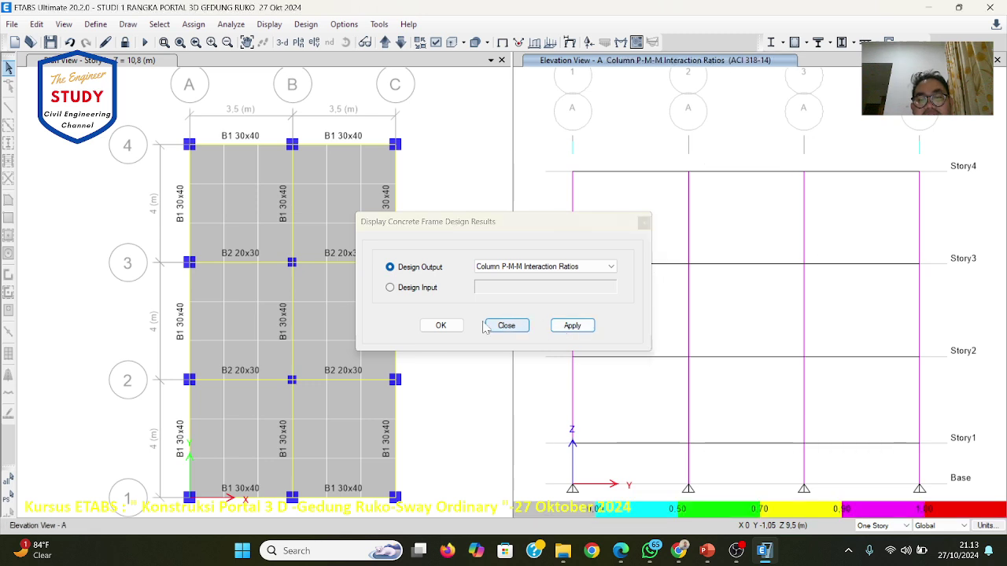
{"action": "left_click", "coordinate": [440, 326]}
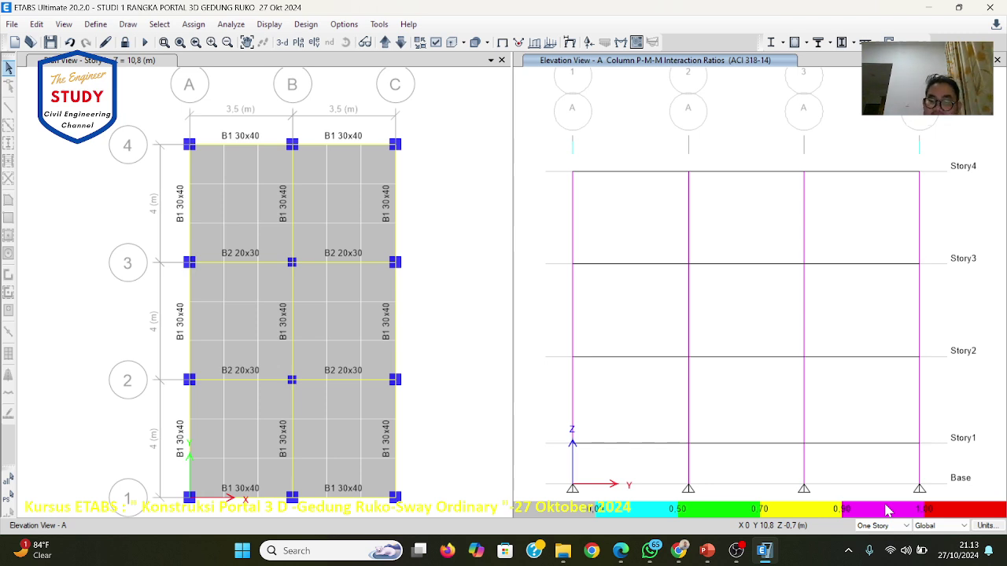
Step: Switch to PowerPoint and review the slide on the Column PMM Interaction Ratio
{"action": "left_click", "coordinate": [706, 551]}
{"action": "scroll", "coordinate": [638, 423], "scroll_direction": "down", "scroll_amount": 2}
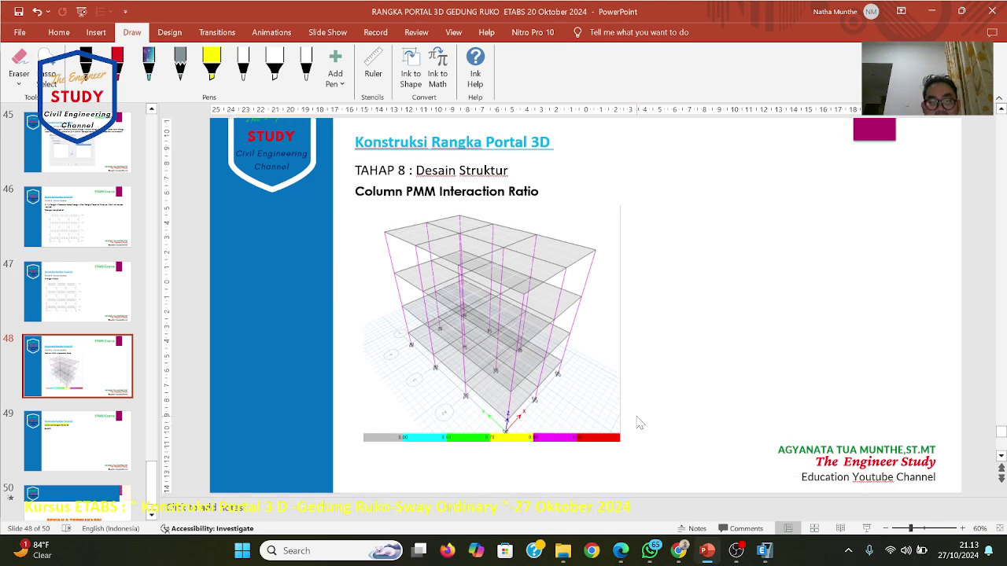
Step: Review the Tulangan Longitudinal slide in PowerPoint, and switch back to ETABS with elevation A fully in view
{"action": "scroll", "coordinate": [638, 423], "scroll_direction": "up", "scroll_amount": 3}
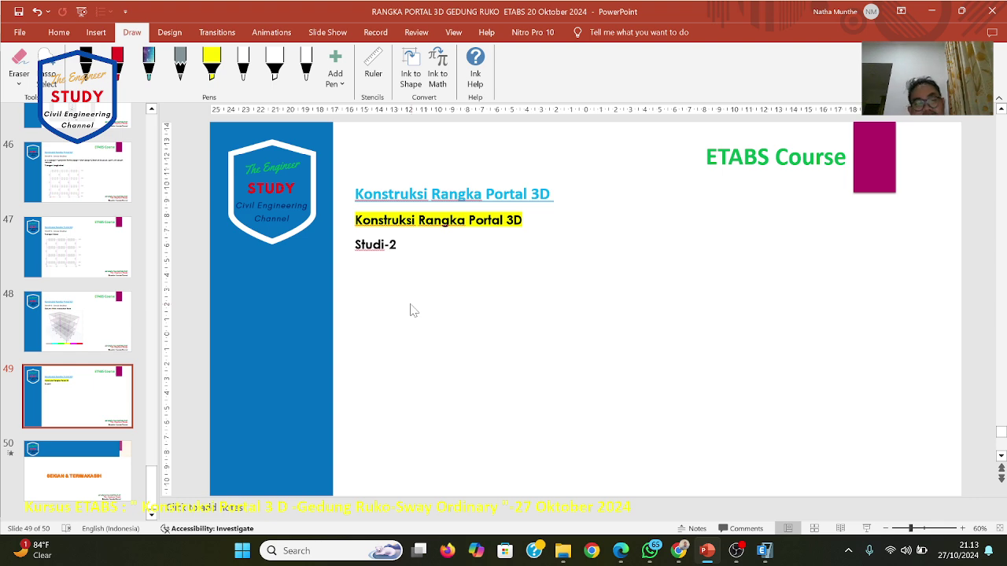
{"action": "scroll", "coordinate": [409, 310], "scroll_direction": "up", "scroll_amount": 5}
{"action": "scroll", "coordinate": [410, 310], "scroll_direction": "up", "scroll_amount": 6}
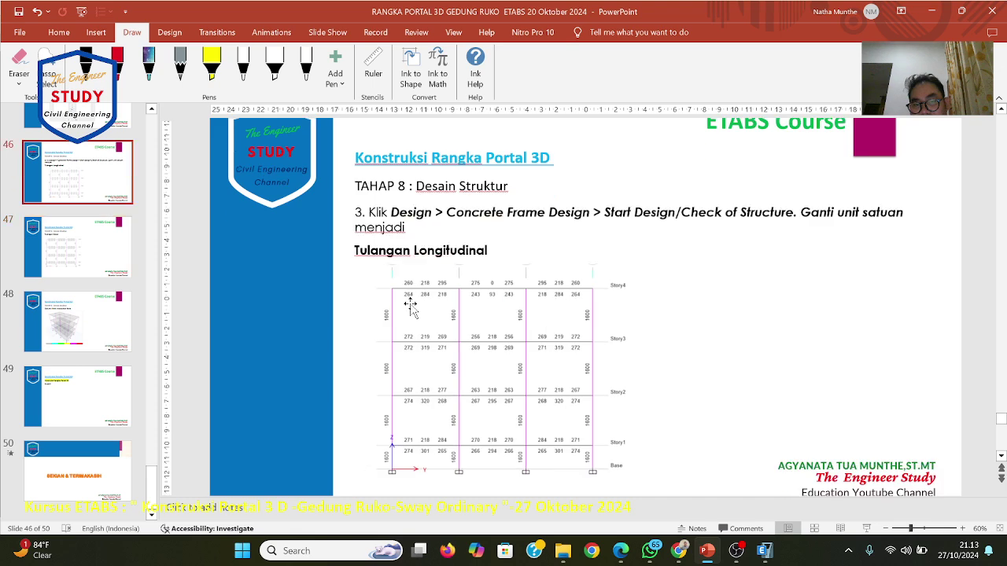
{"action": "left_click", "coordinate": [764, 550]}
{"action": "scroll", "coordinate": [679, 424], "scroll_direction": "down", "scroll_amount": 3}
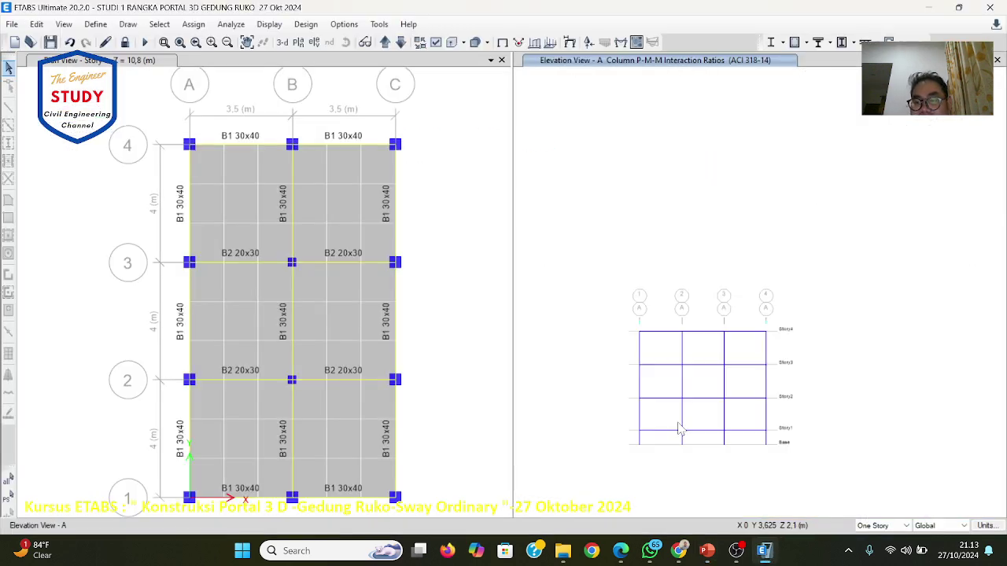
{"action": "scroll", "coordinate": [679, 424], "scroll_direction": "up", "scroll_amount": 1}
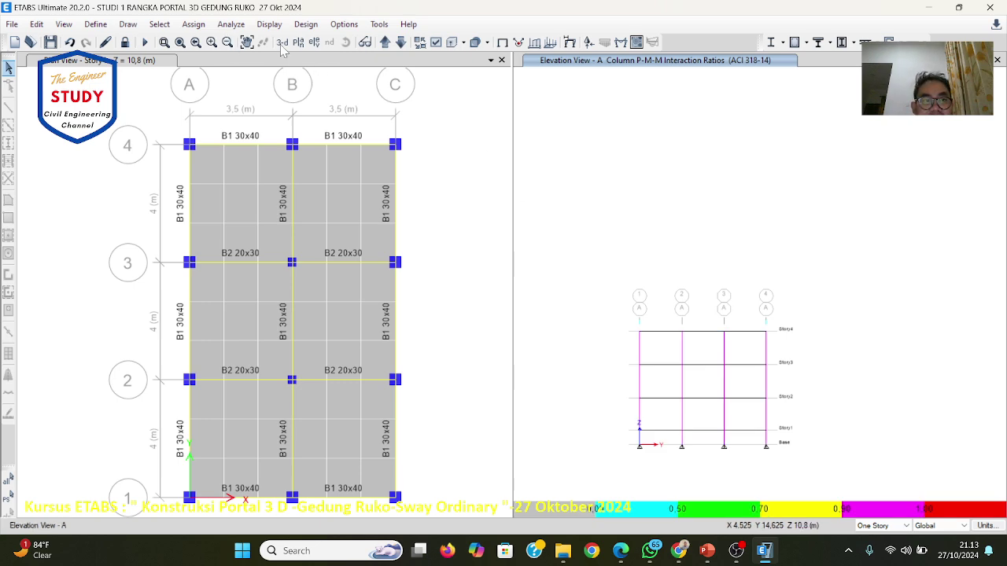
{"action": "left_click", "coordinate": [179, 43]}
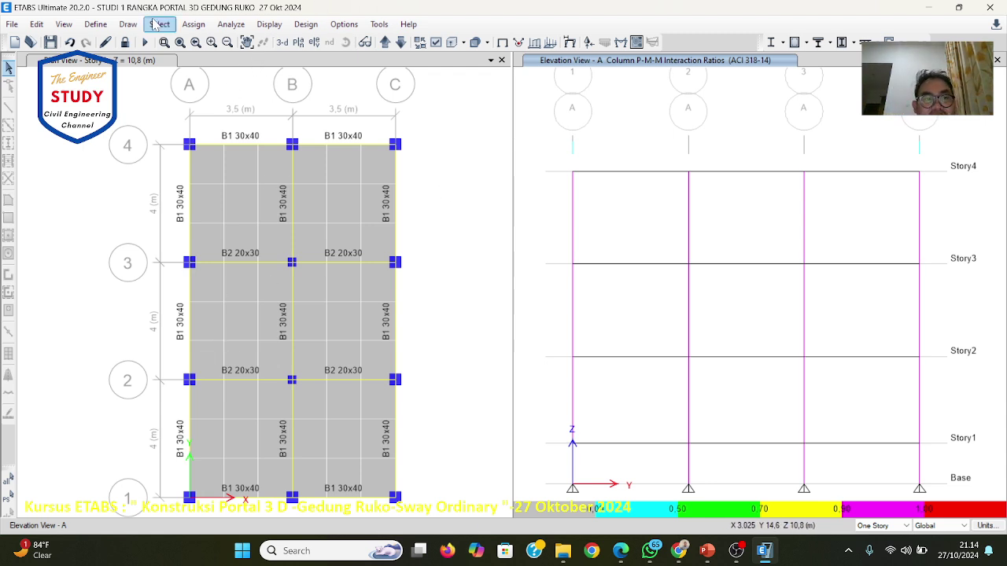
Step: Unlock the model, accepting deletion of the analysis results, and show the structure in 3D
{"action": "left_click", "coordinate": [124, 41]}
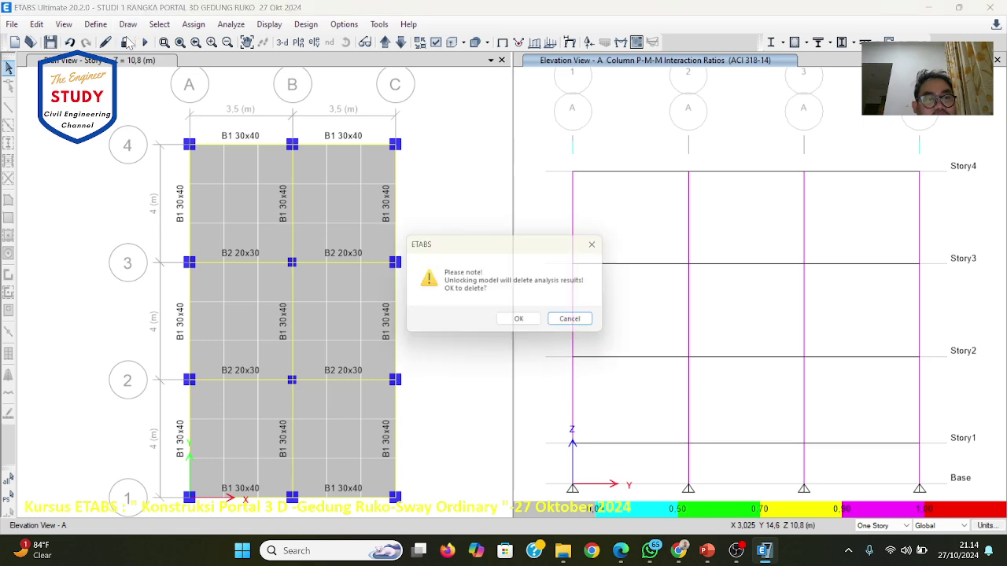
{"action": "left_click", "coordinate": [524, 323]}
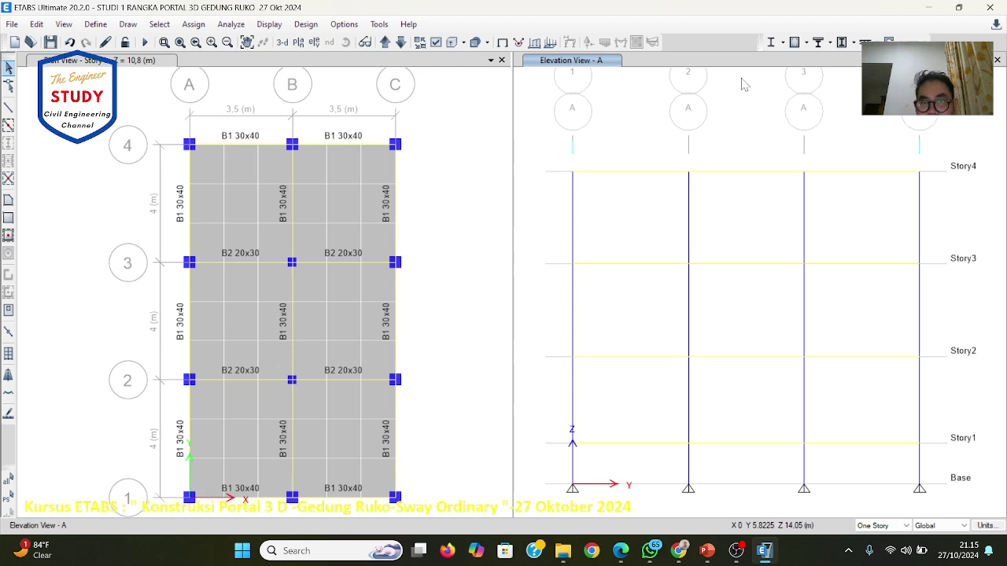
{"action": "left_click", "coordinate": [282, 42]}
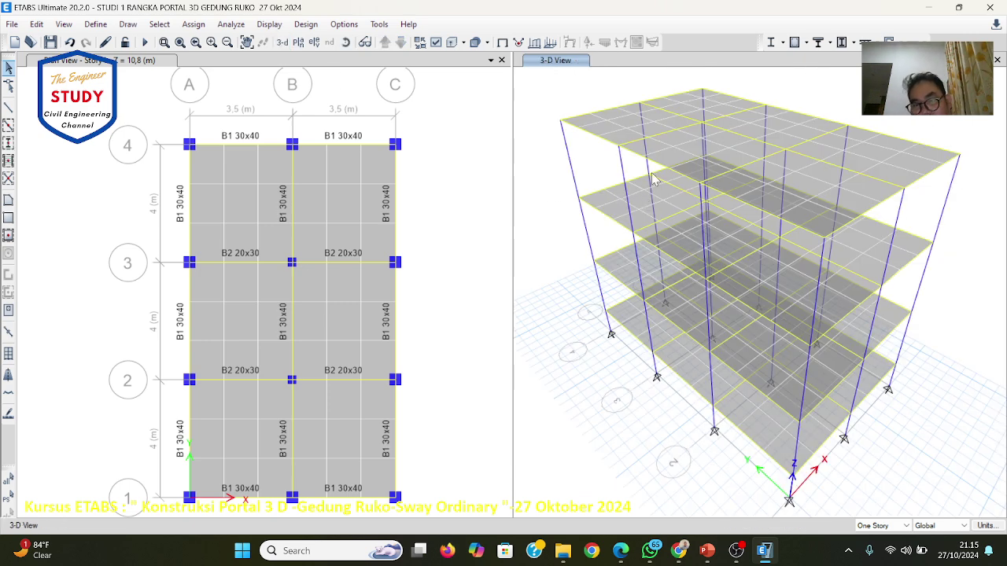
Step: Set the concrete frame design overwrite Framing Type to Sway Intermediate for all objects, and clear the selection
{"action": "left_click", "coordinate": [8, 479]}
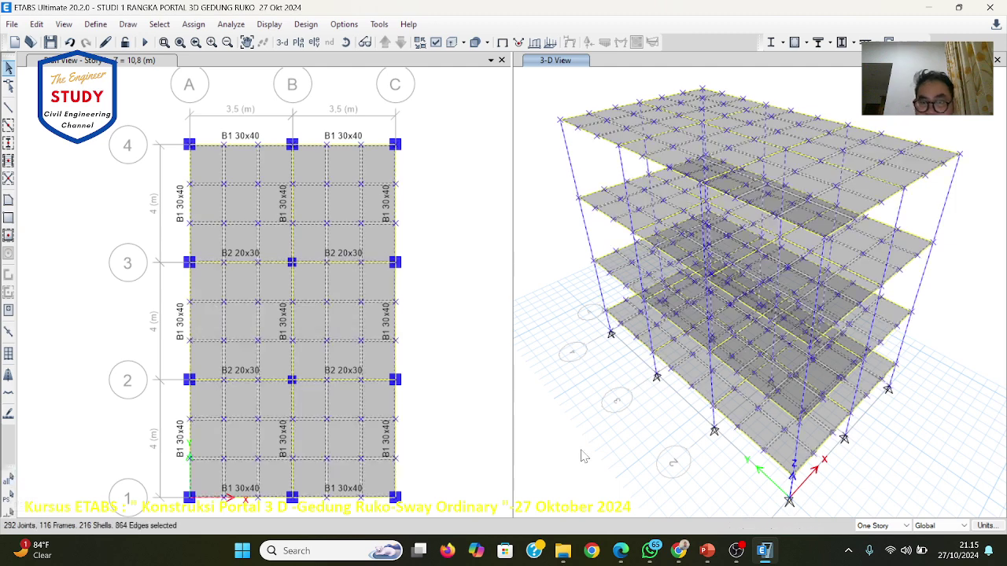
{"action": "left_click", "coordinate": [306, 23]}
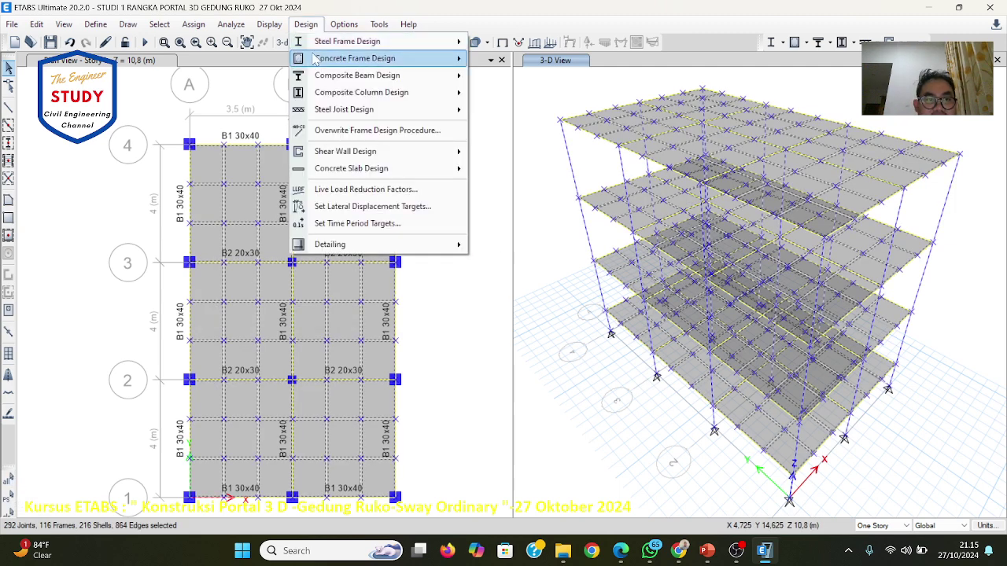
{"action": "mouse_move", "coordinate": [315, 60]}
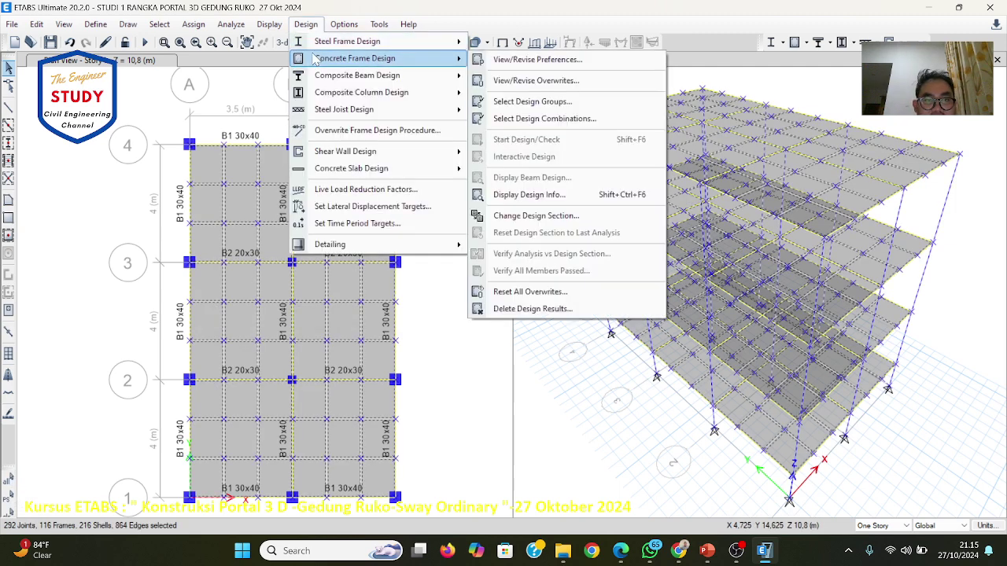
{"action": "left_click", "coordinate": [543, 81]}
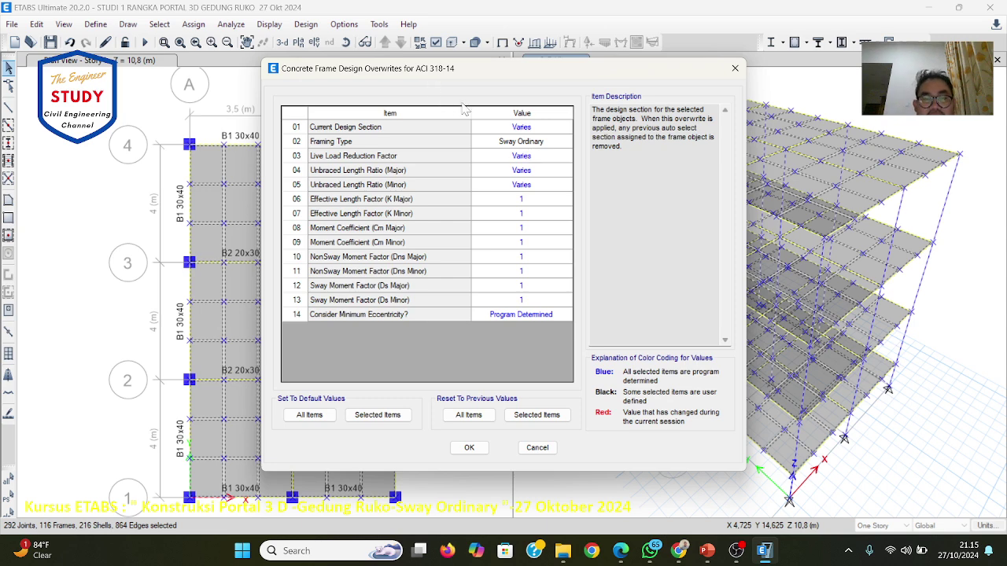
{"action": "left_click", "coordinate": [511, 144]}
{"action": "left_click", "coordinate": [510, 144]}
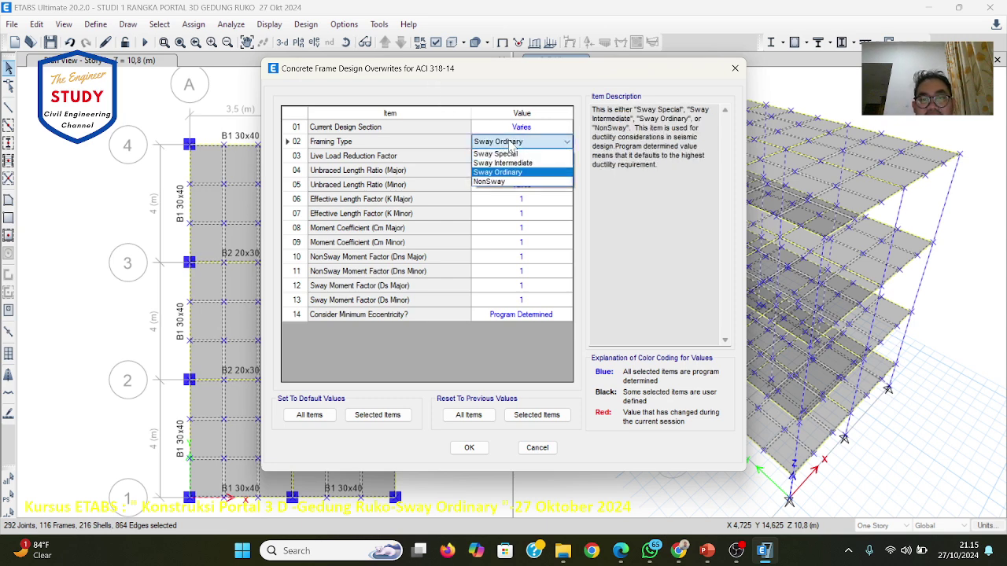
{"action": "left_click", "coordinate": [516, 163]}
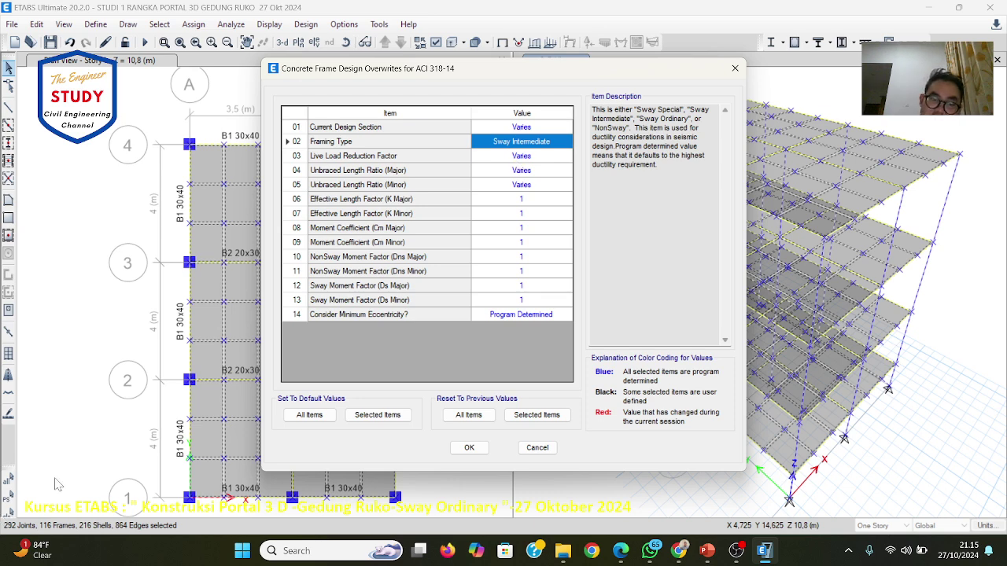
{"action": "left_click", "coordinate": [470, 448]}
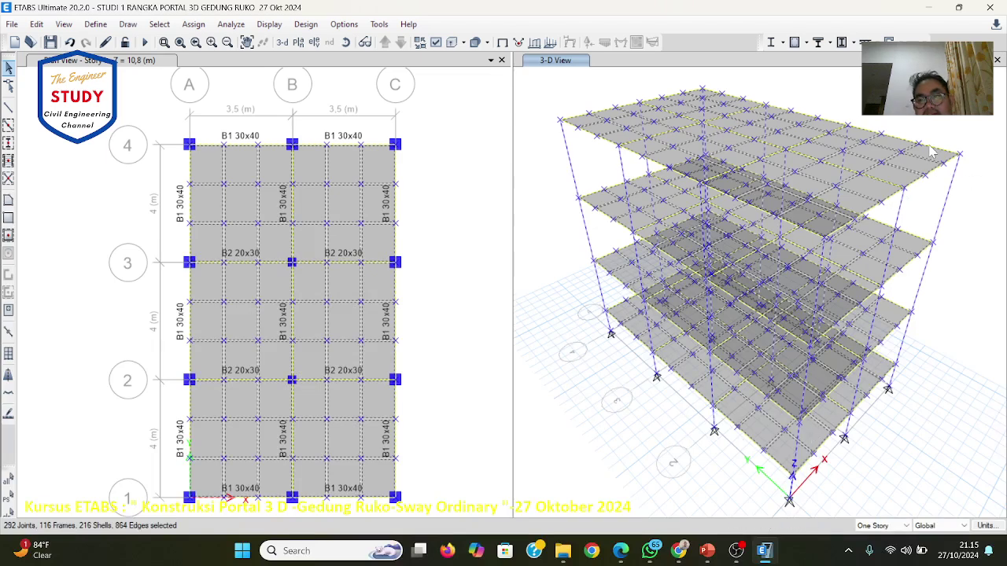
{"action": "left_click", "coordinate": [8, 515]}
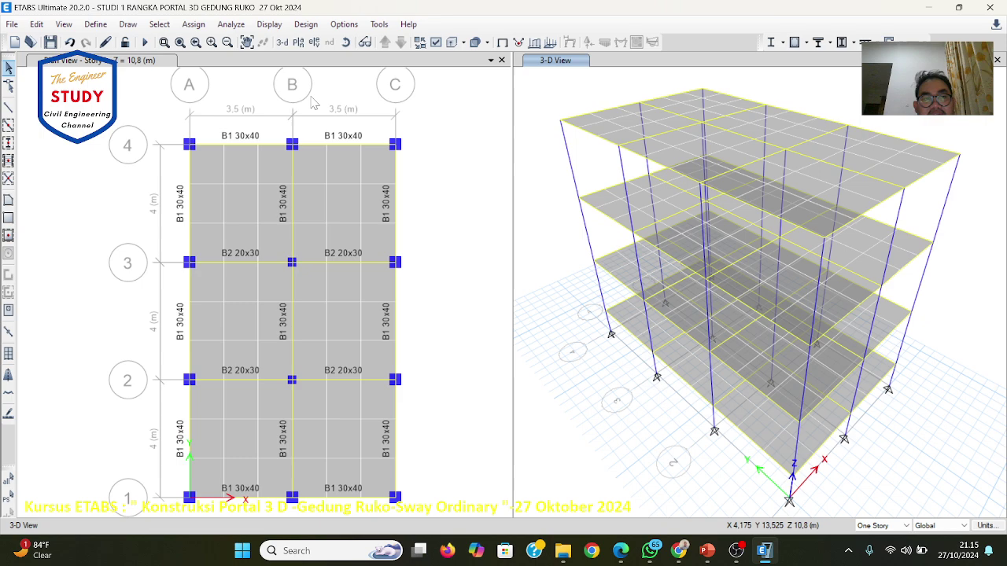
Step: Confirm the Full 3D active degrees of freedom and run the analysis for the Dead and Live load cases
{"action": "left_click", "coordinate": [231, 24]}
{"action": "left_click", "coordinate": [231, 67]}
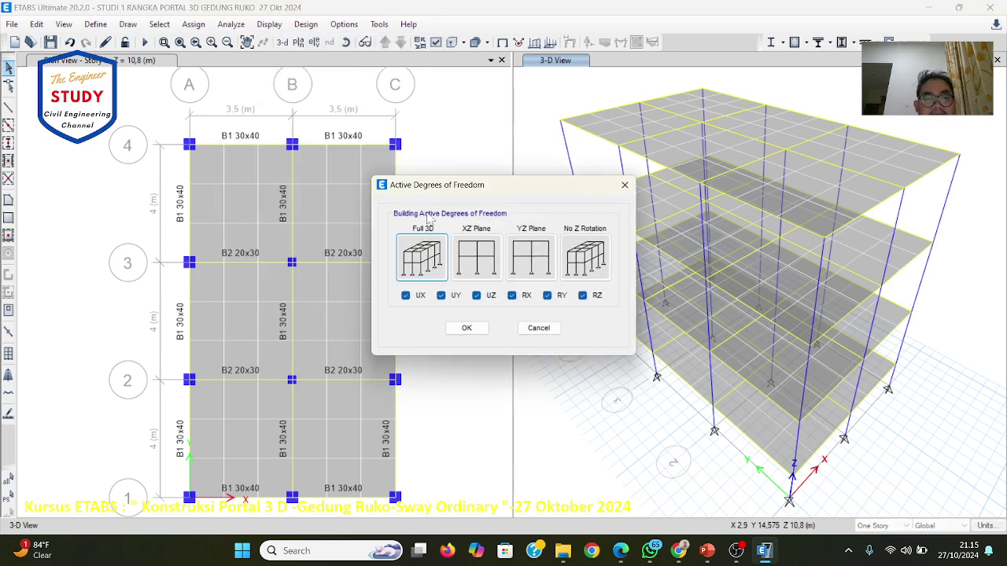
{"action": "left_click", "coordinate": [472, 328]}
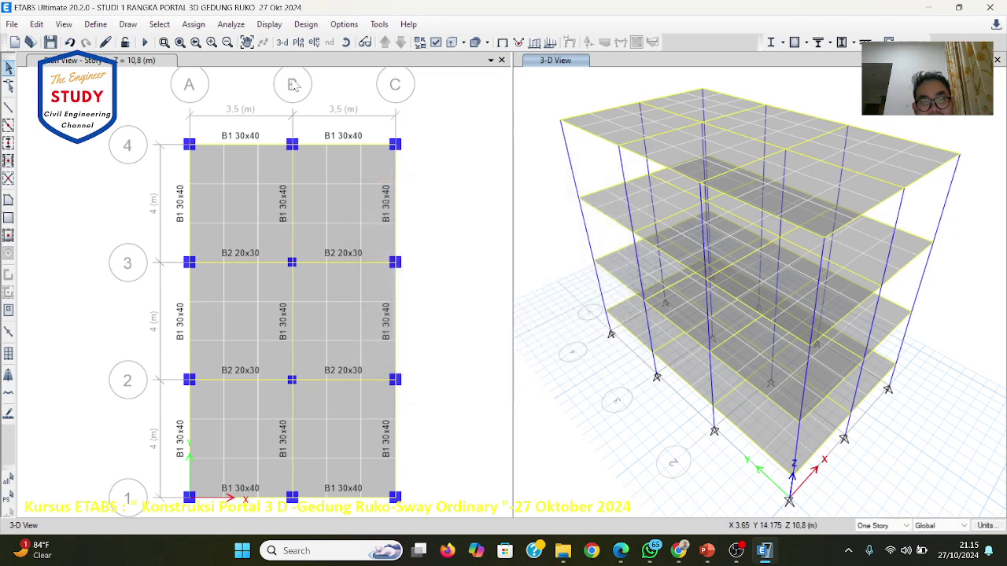
{"action": "left_click", "coordinate": [231, 23]}
{"action": "left_click", "coordinate": [260, 82]}
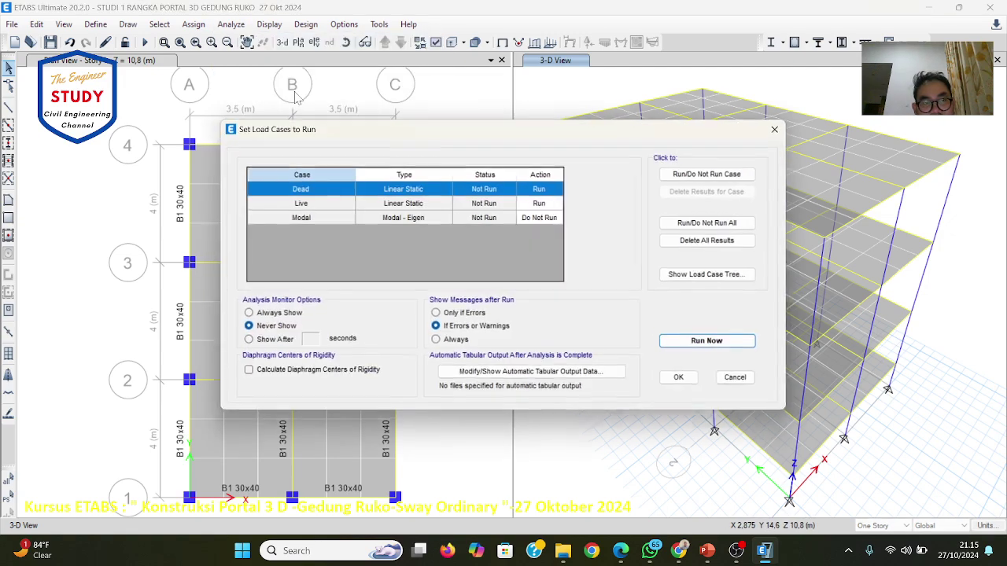
{"action": "left_click", "coordinate": [703, 341]}
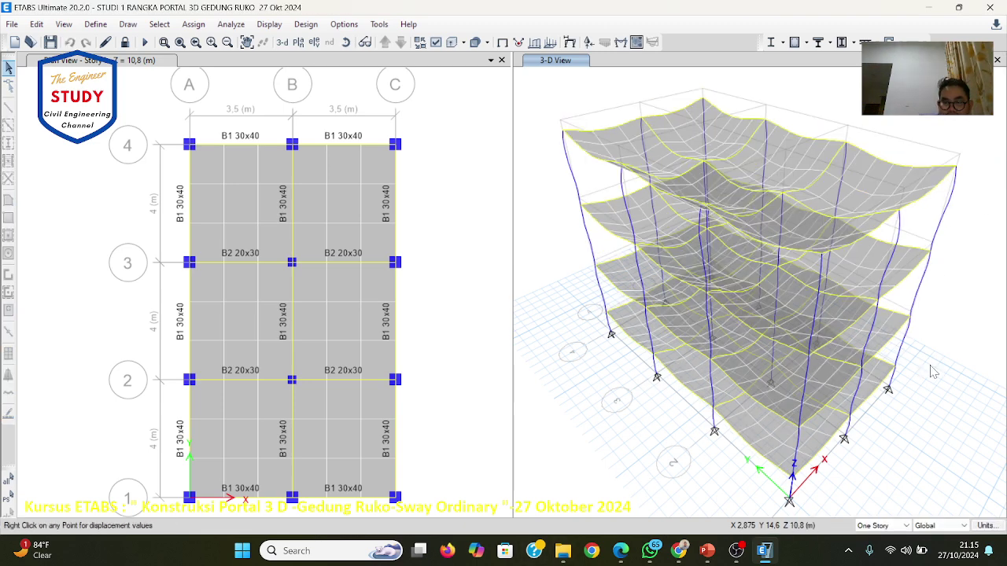
{"action": "mouse_move", "coordinate": [776, 293]}
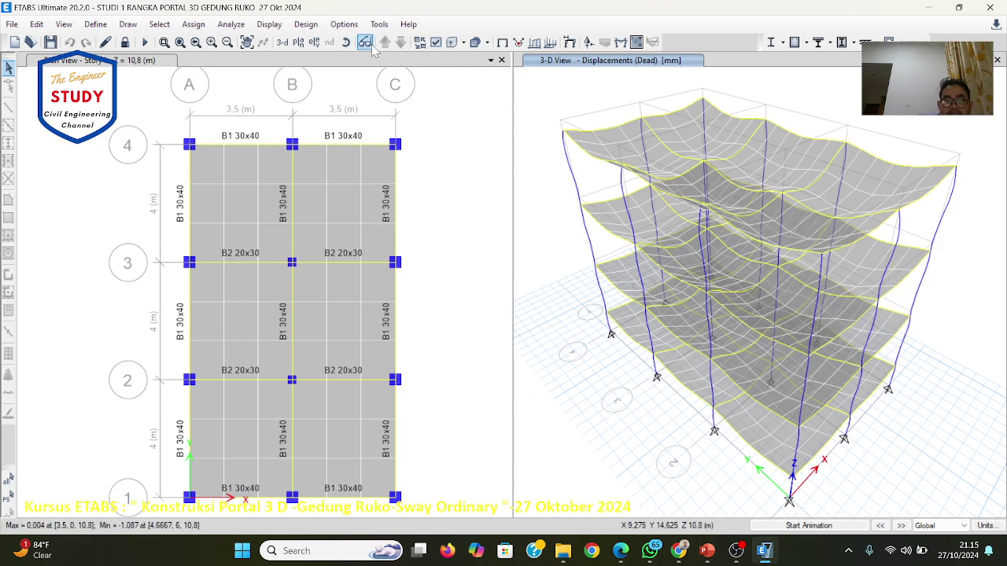
Step: Run the concrete frame design check on the structure
{"action": "left_click", "coordinate": [307, 24]}
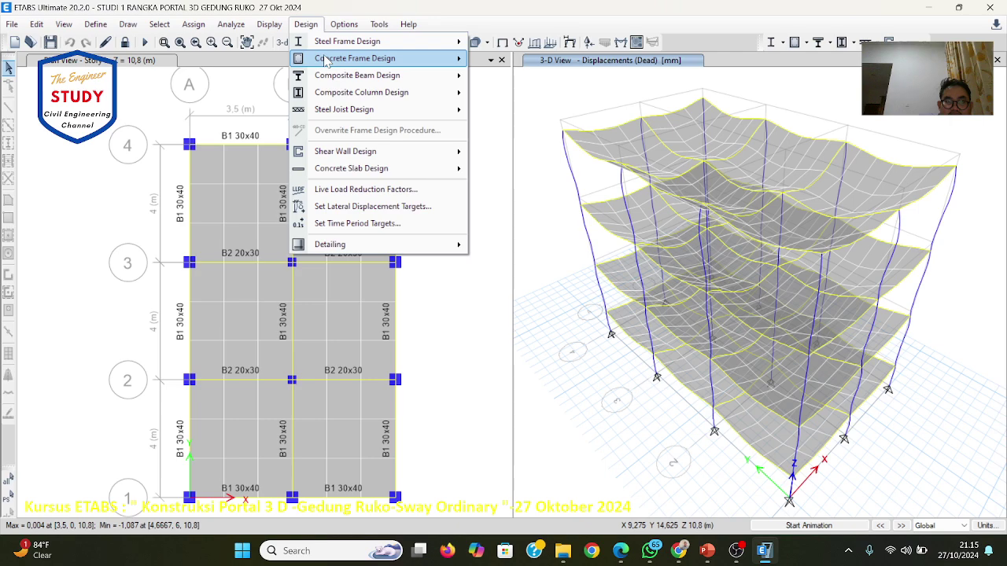
{"action": "mouse_move", "coordinate": [370, 58]}
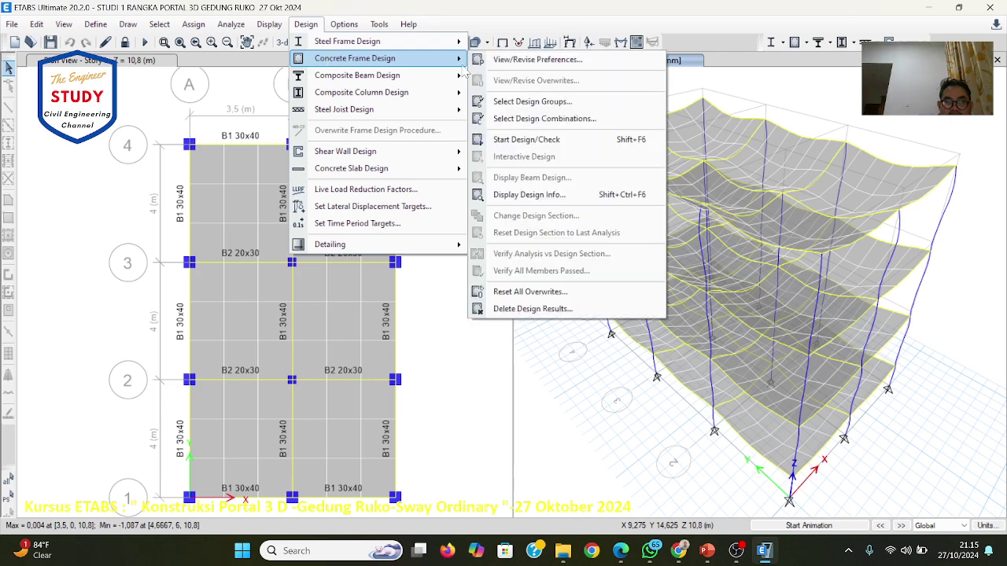
{"action": "left_click", "coordinate": [549, 140]}
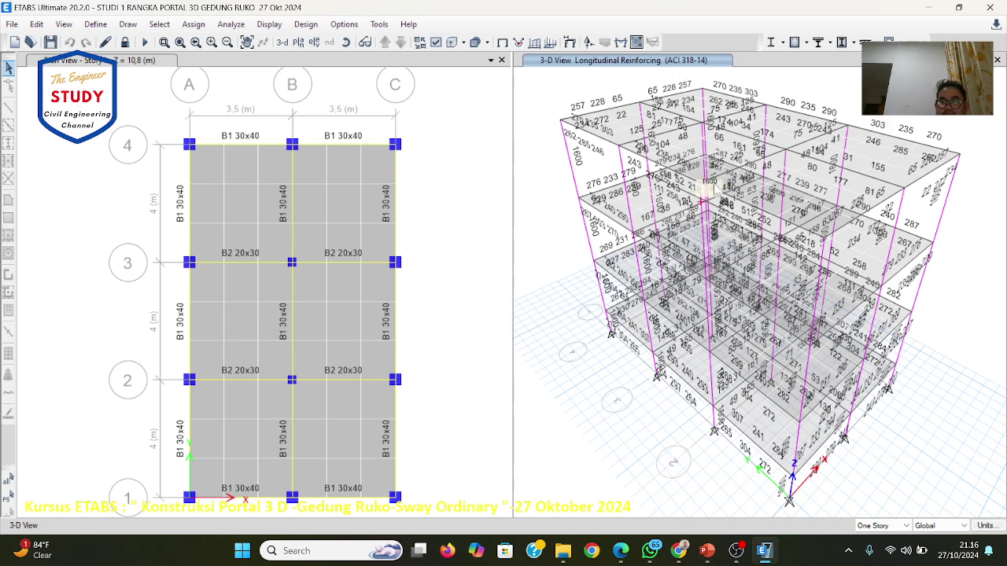
{"action": "mouse_move", "coordinate": [873, 358]}
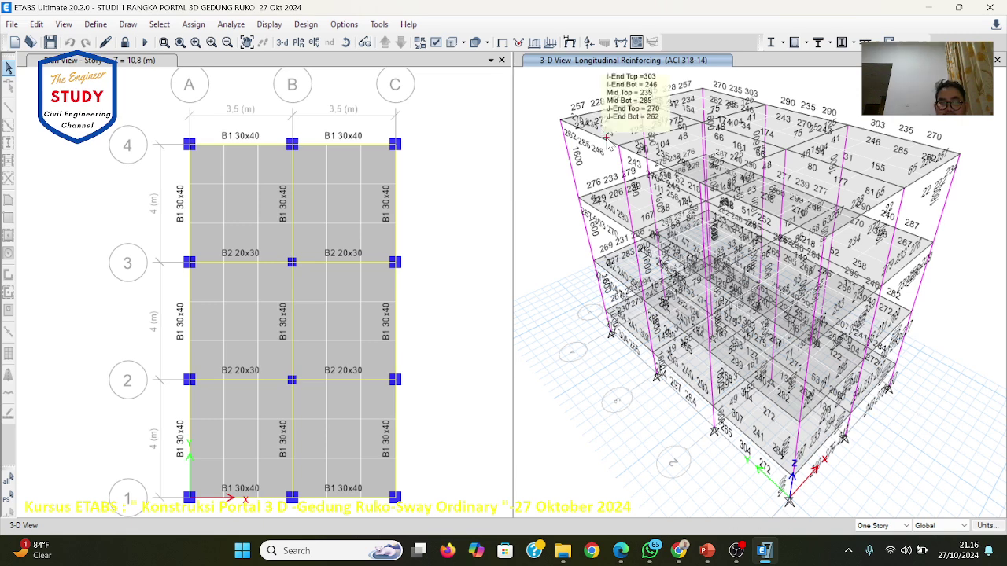
Step: Display the longitudinal reinforcing on elevation A, fitted to the view, and inspect the Story4 beam values
{"action": "left_click", "coordinate": [314, 43]}
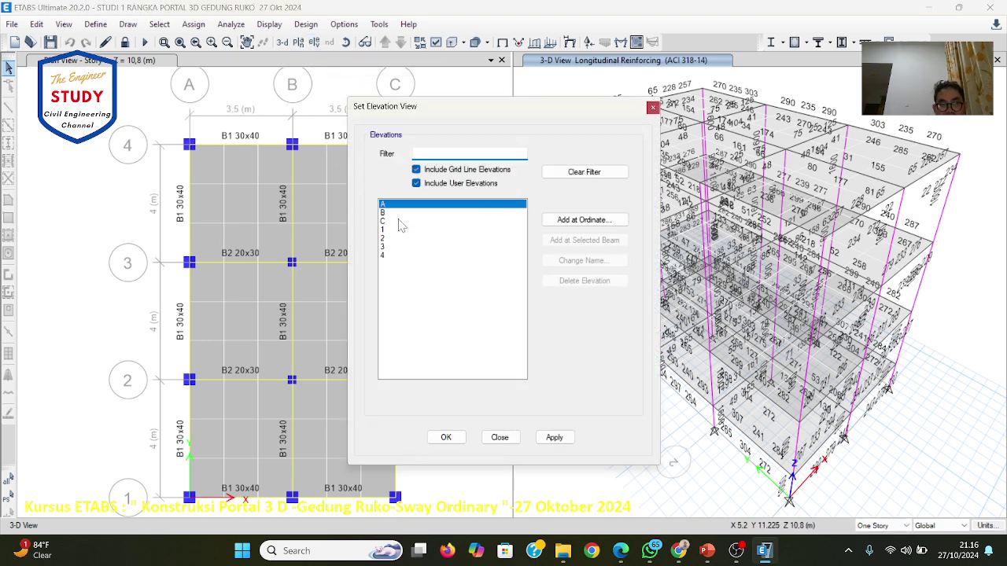
{"action": "left_click", "coordinate": [555, 438]}
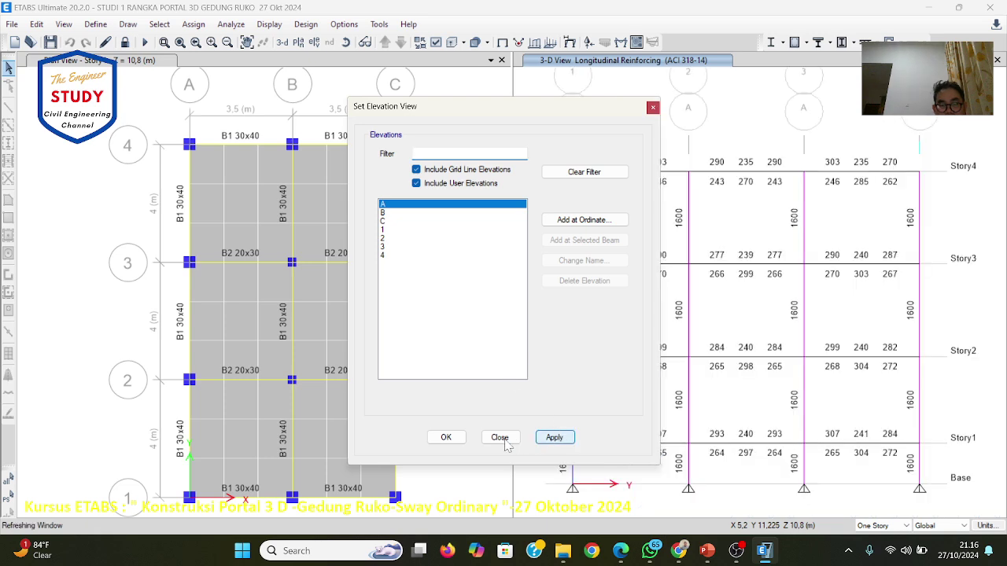
{"action": "left_click", "coordinate": [445, 437]}
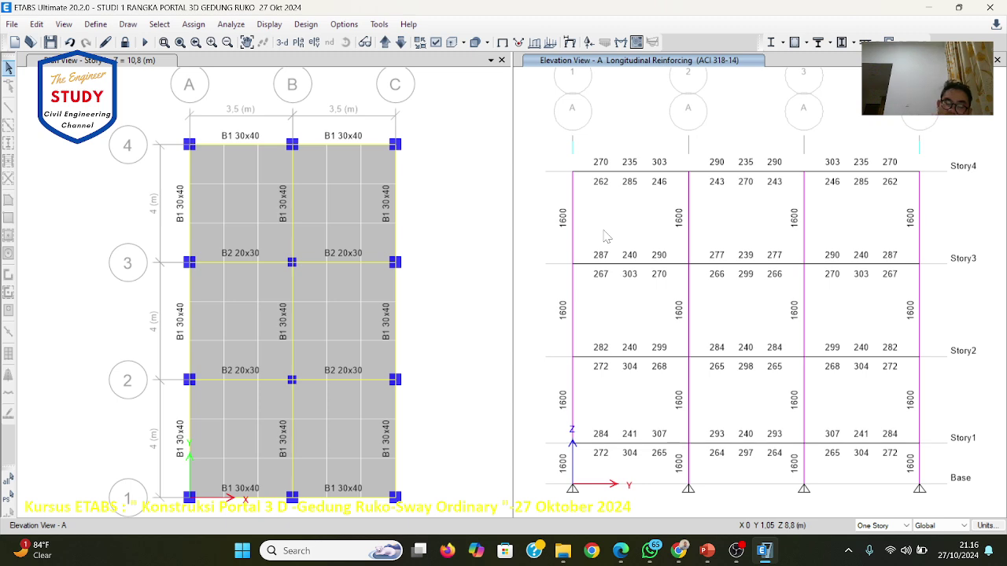
{"action": "scroll", "coordinate": [602, 234], "scroll_direction": "up", "scroll_amount": 2}
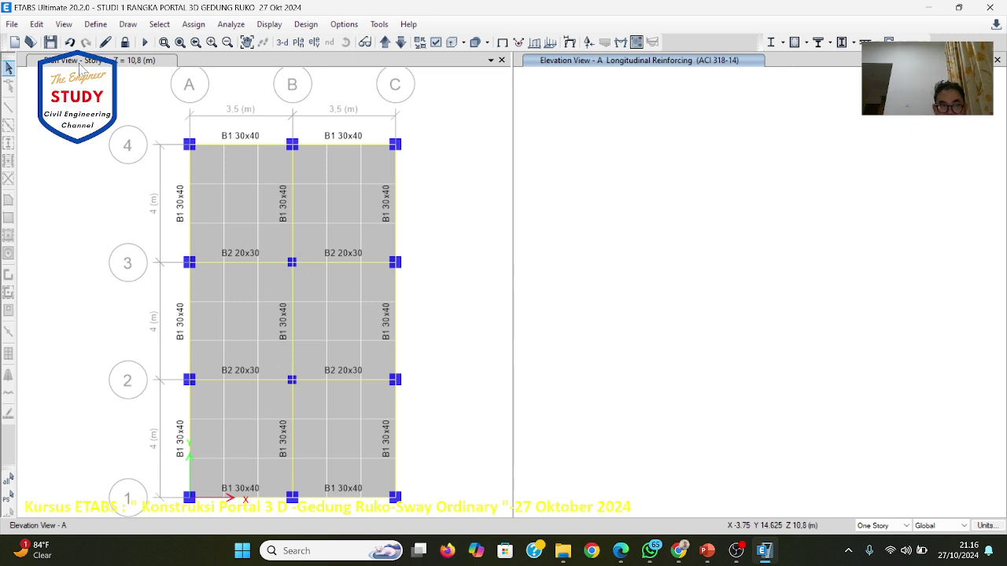
{"action": "left_click", "coordinate": [179, 43]}
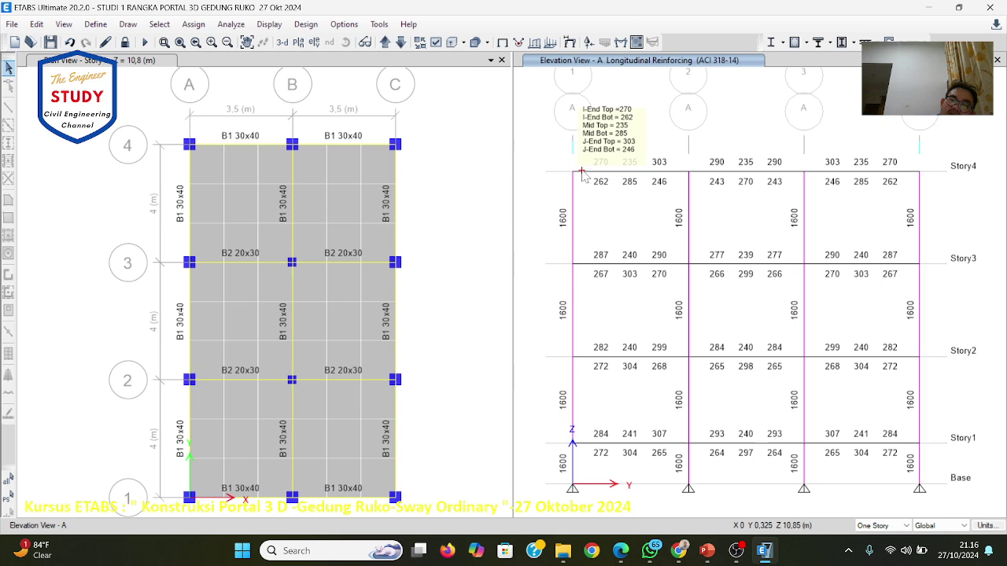
{"action": "mouse_move", "coordinate": [662, 185]}
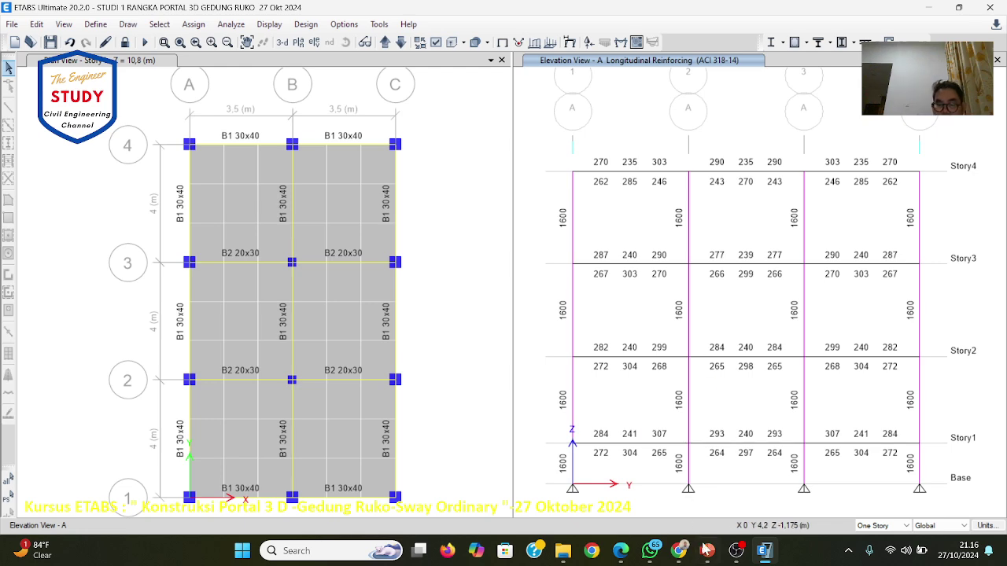
Step: Compare with the Tulangan Longitudinal slide in PowerPoint, viewing it full screen, and return to ETABS
{"action": "left_click", "coordinate": [707, 550]}
{"action": "scroll", "coordinate": [505, 360], "scroll_direction": "down", "scroll_amount": 3}
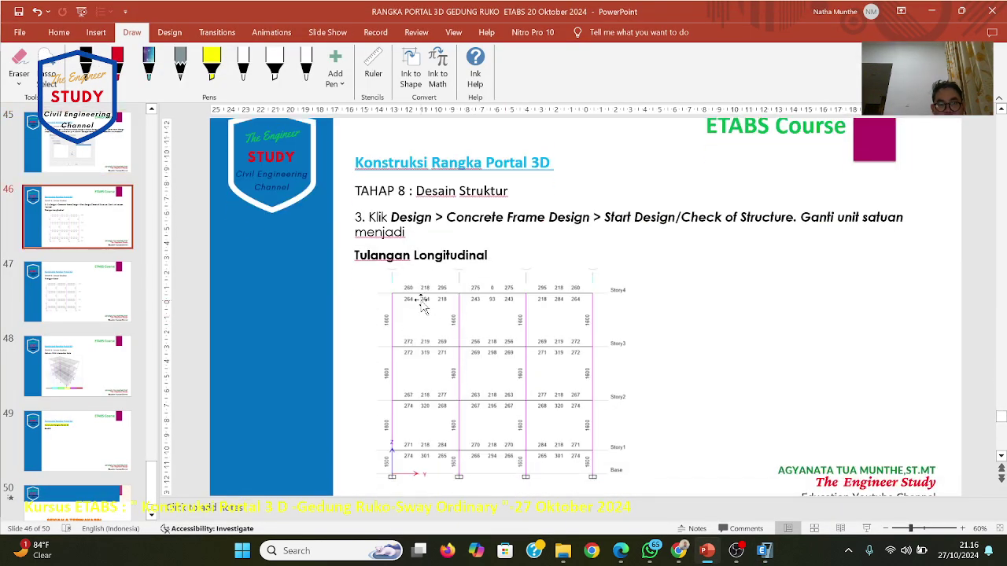
{"action": "left_click", "coordinate": [884, 530]}
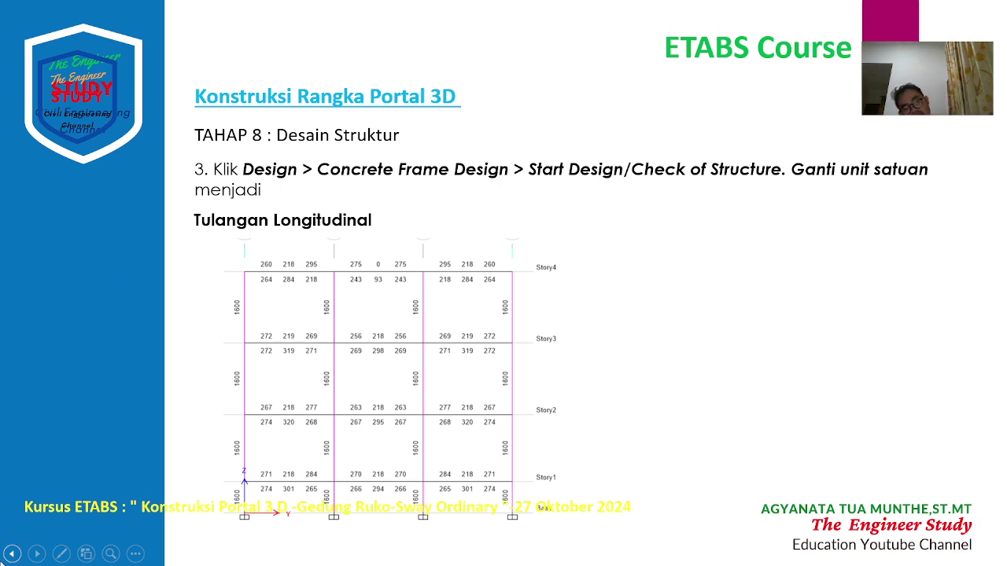
{"action": "key", "text": "Escape"}
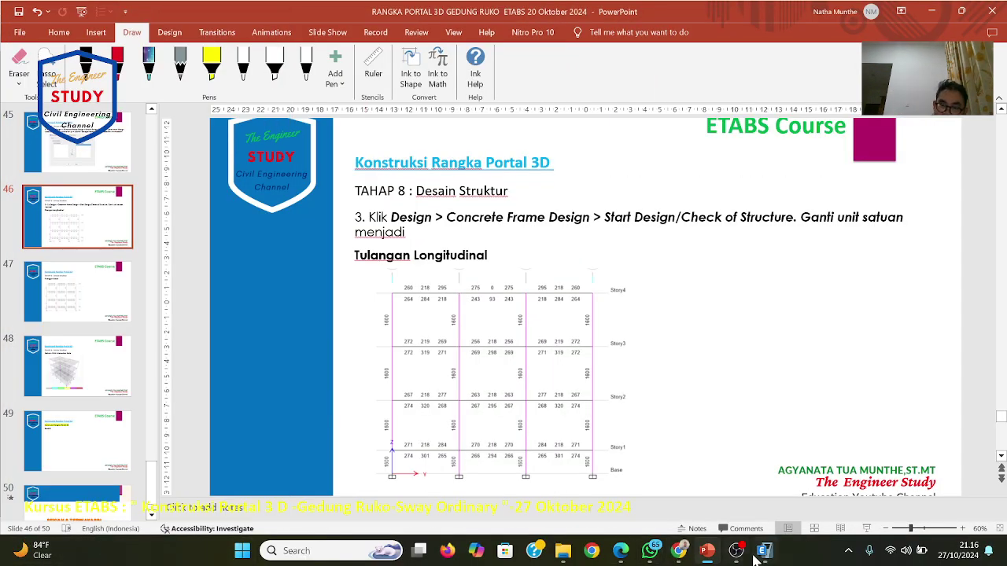
{"action": "left_click", "coordinate": [759, 552]}
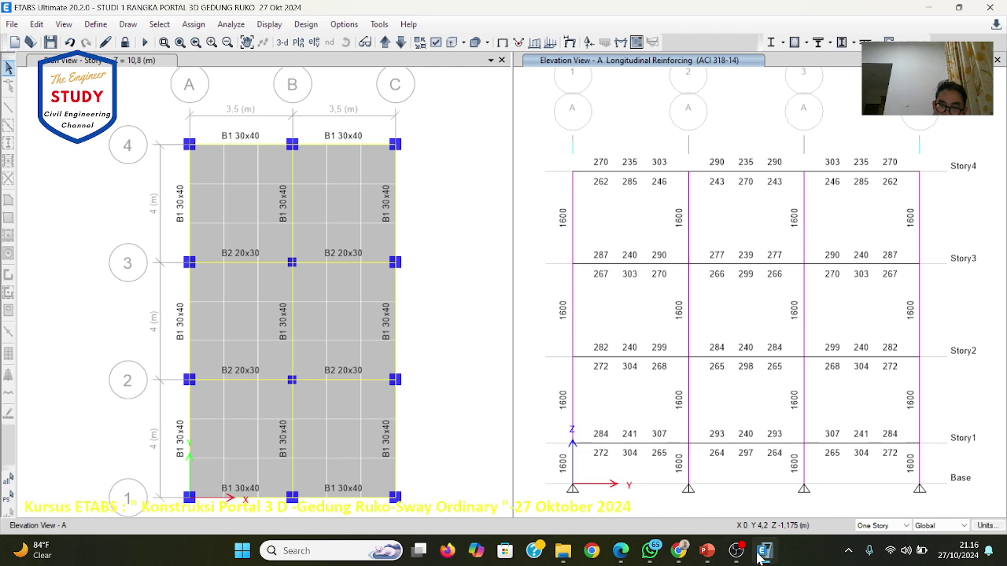
Step: Display the Total Rebar Percentage design output on elevation A
{"action": "left_click", "coordinate": [306, 23]}
{"action": "mouse_move", "coordinate": [377, 62]}
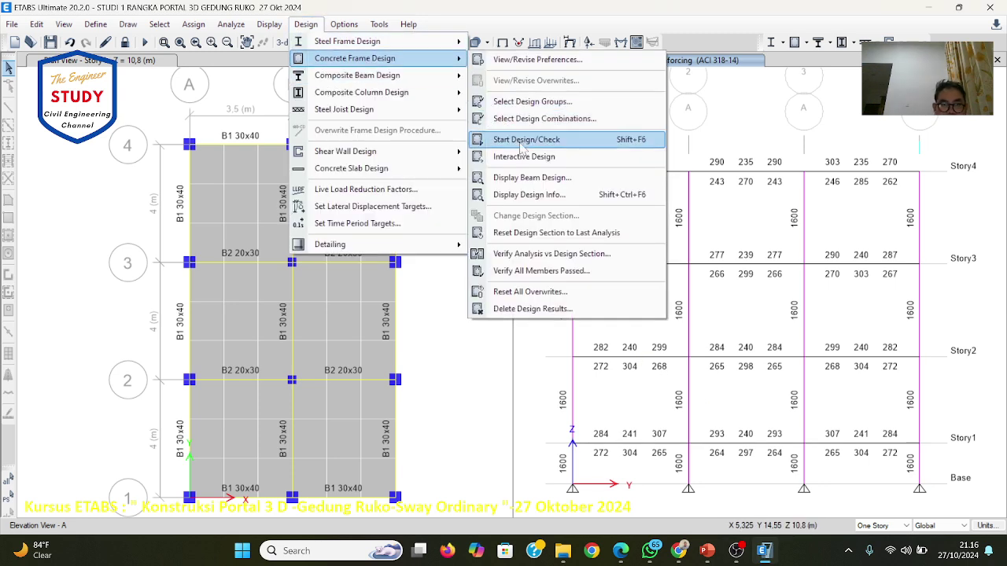
{"action": "left_click", "coordinate": [537, 197]}
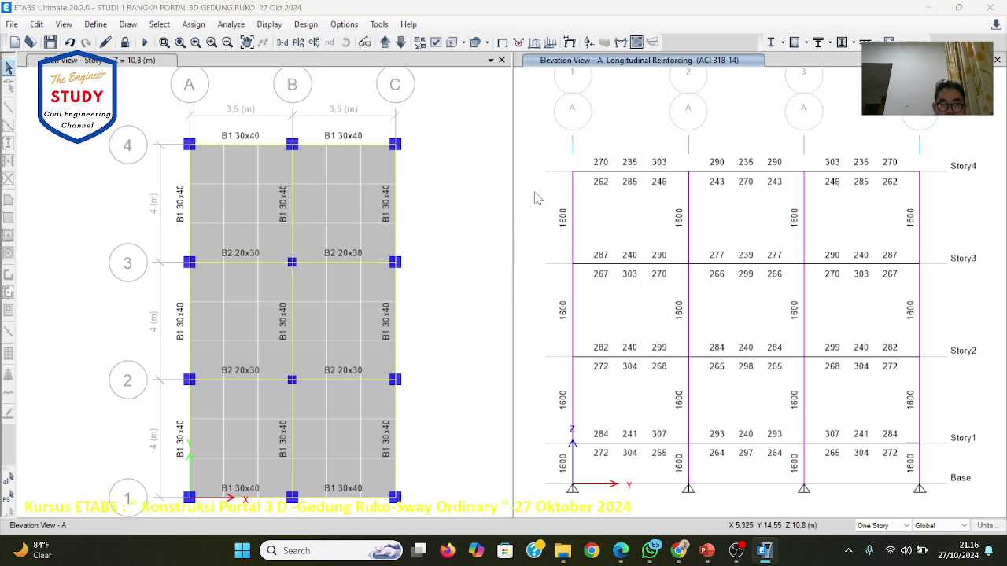
{"action": "left_click", "coordinate": [537, 268]}
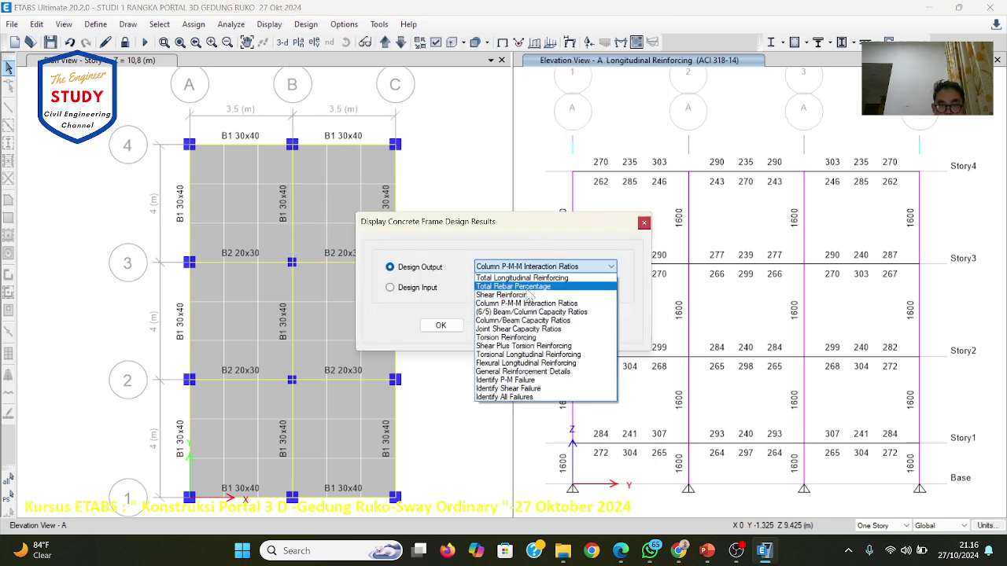
{"action": "left_click", "coordinate": [523, 286]}
{"action": "left_click", "coordinate": [572, 325]}
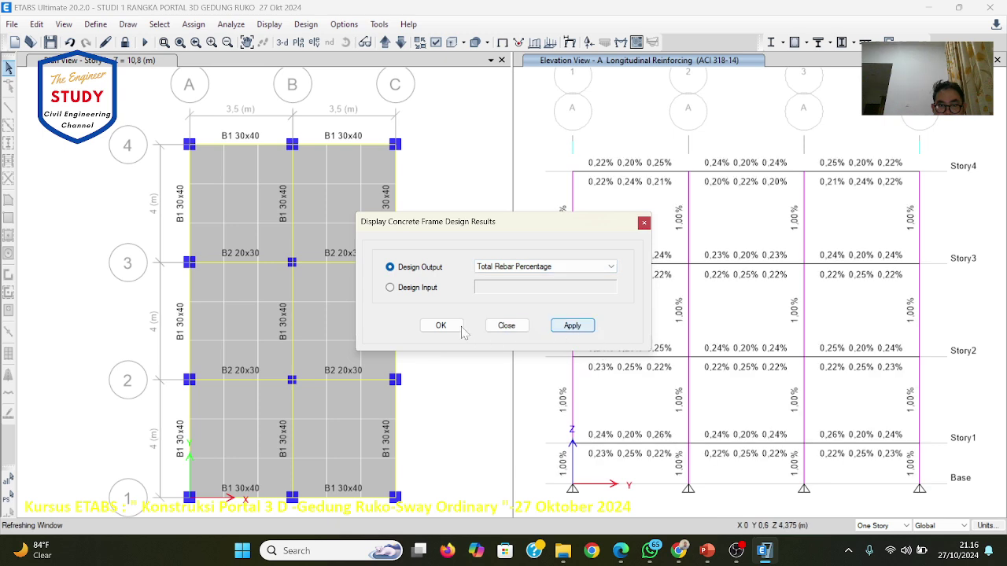
{"action": "left_click", "coordinate": [442, 325]}
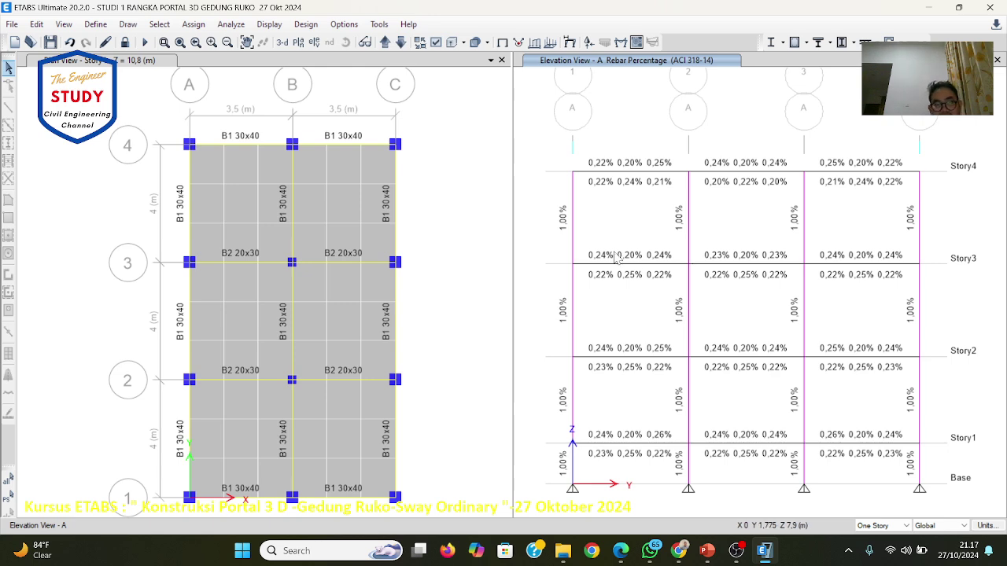
Step: Display the Column P-M-M Interaction Ratios from the concrete frame design on elevation A
{"action": "left_click", "coordinate": [306, 23]}
{"action": "mouse_move", "coordinate": [330, 61]}
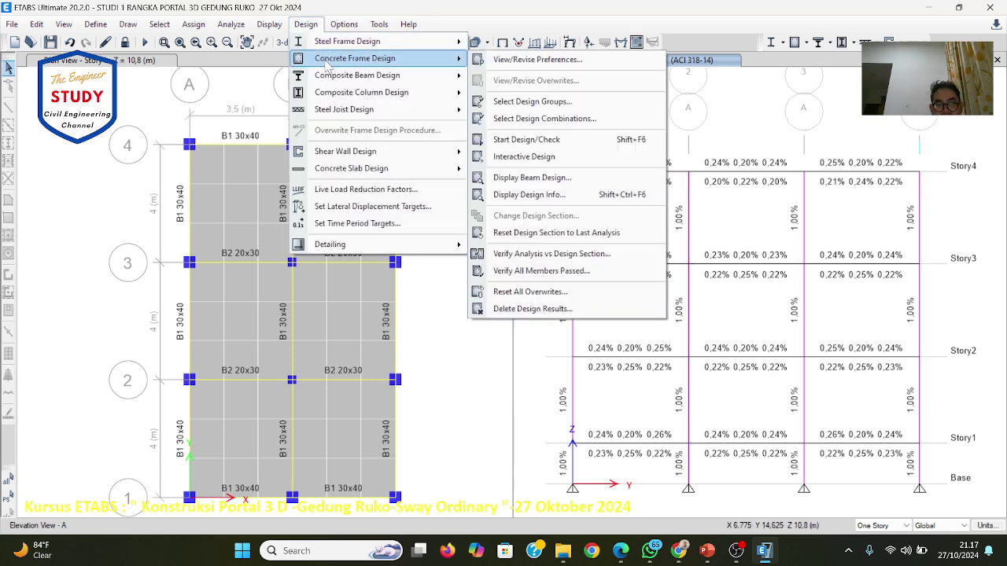
{"action": "left_click", "coordinate": [535, 194]}
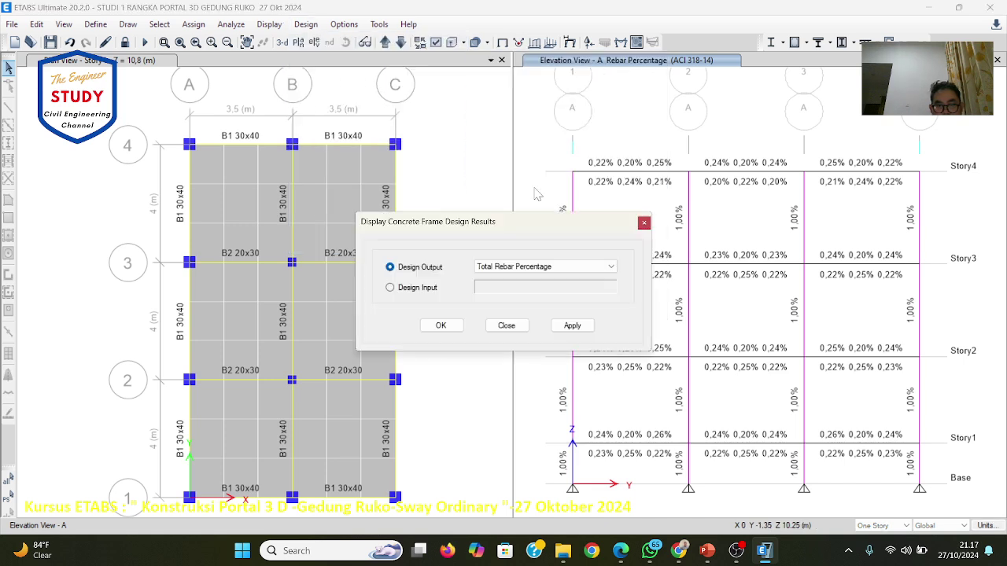
{"action": "left_click", "coordinate": [532, 267]}
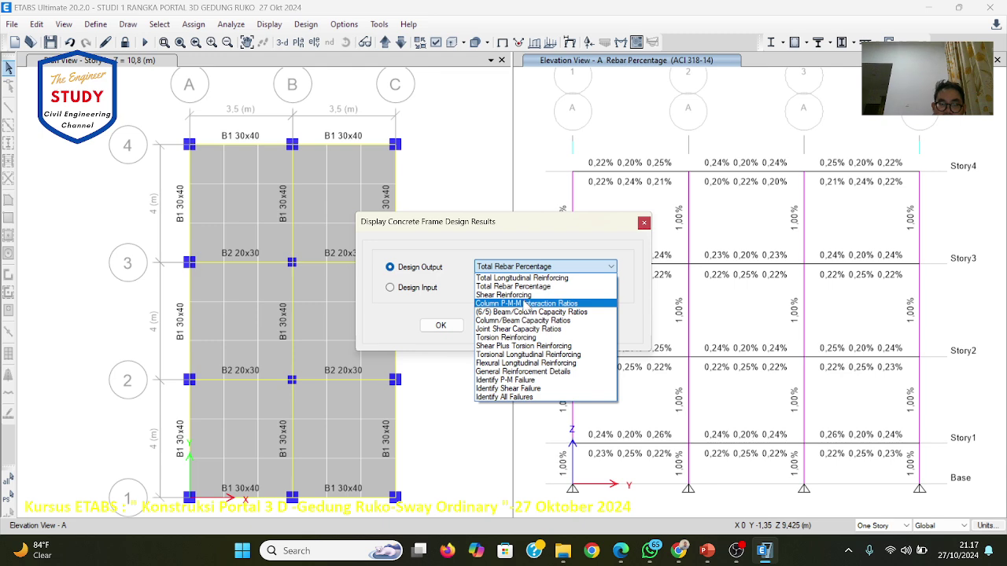
{"action": "left_click", "coordinate": [525, 304]}
{"action": "left_click", "coordinate": [571, 325]}
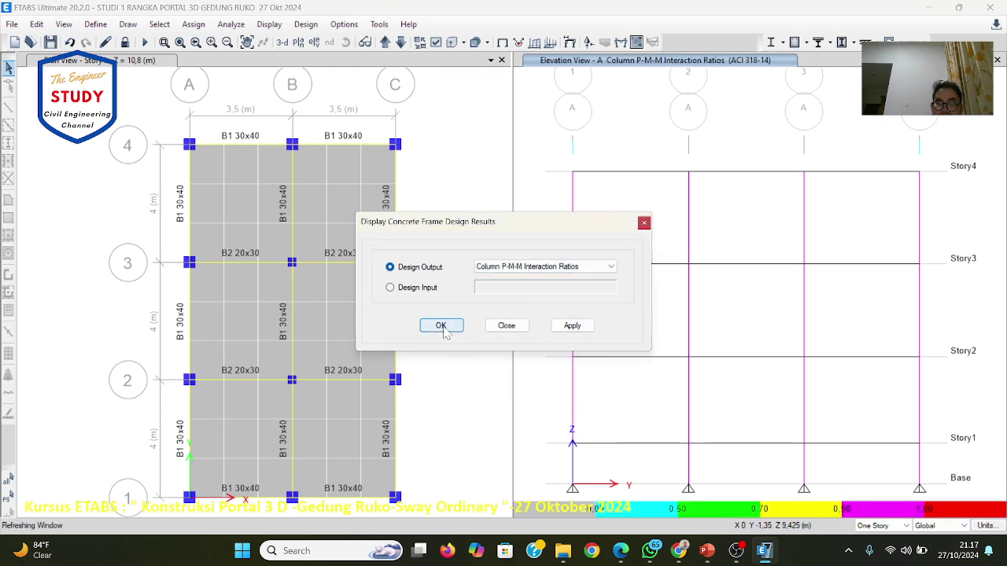
{"action": "left_click", "coordinate": [441, 325]}
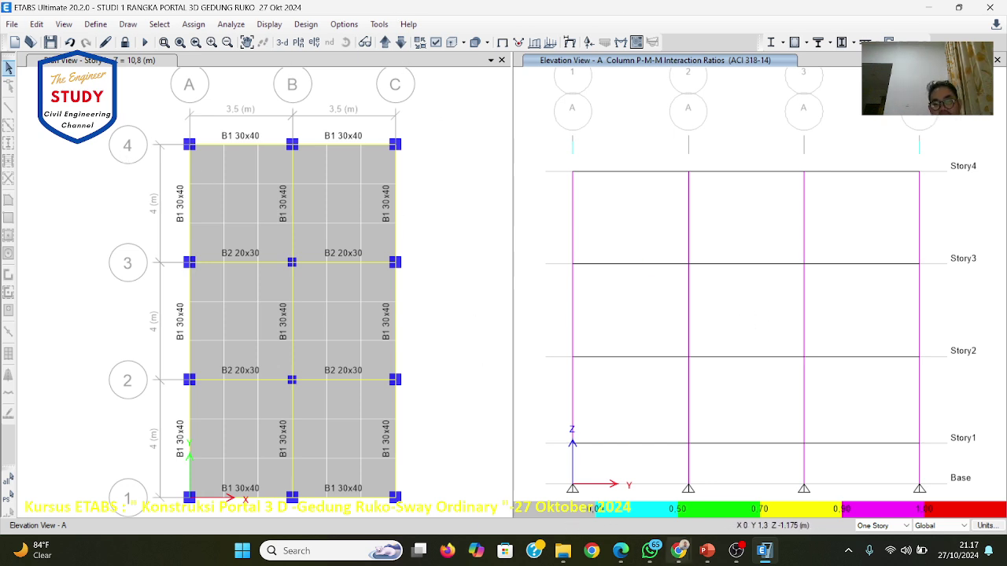
Step: Switch to WhatsApp to check the model images in the open chat, and return to ETABS
{"action": "left_click", "coordinate": [660, 552]}
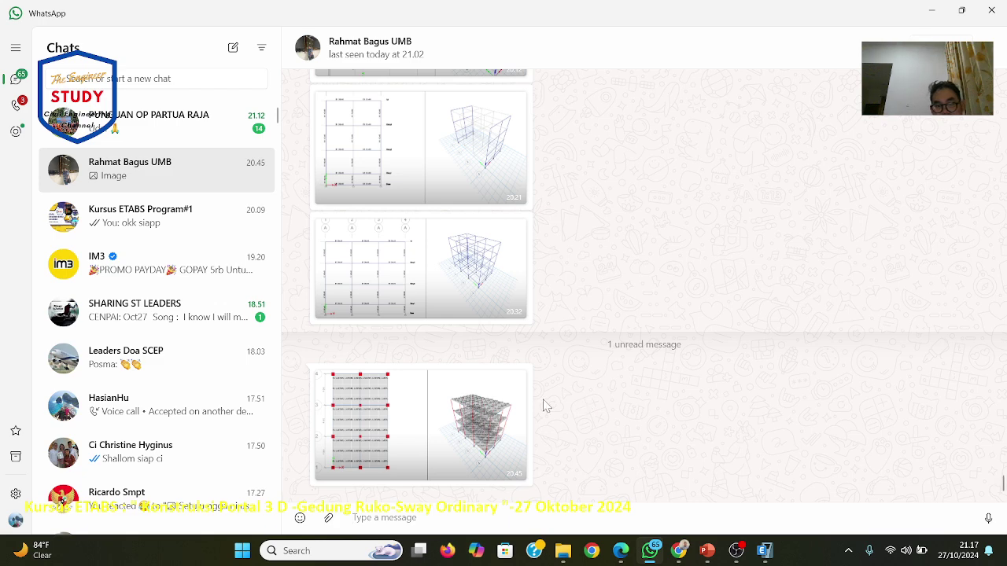
{"action": "left_click", "coordinate": [764, 551]}
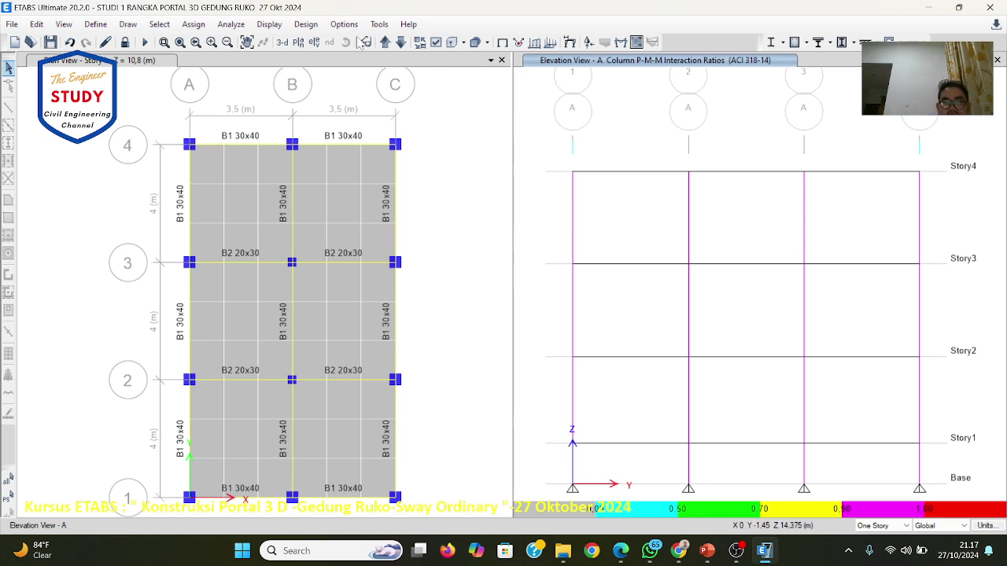
Step: Display the beam design diagram on elevation A with Transverse Rebar as display type and Total as rebar type
{"action": "left_click", "coordinate": [303, 26]}
{"action": "mouse_move", "coordinate": [318, 61]}
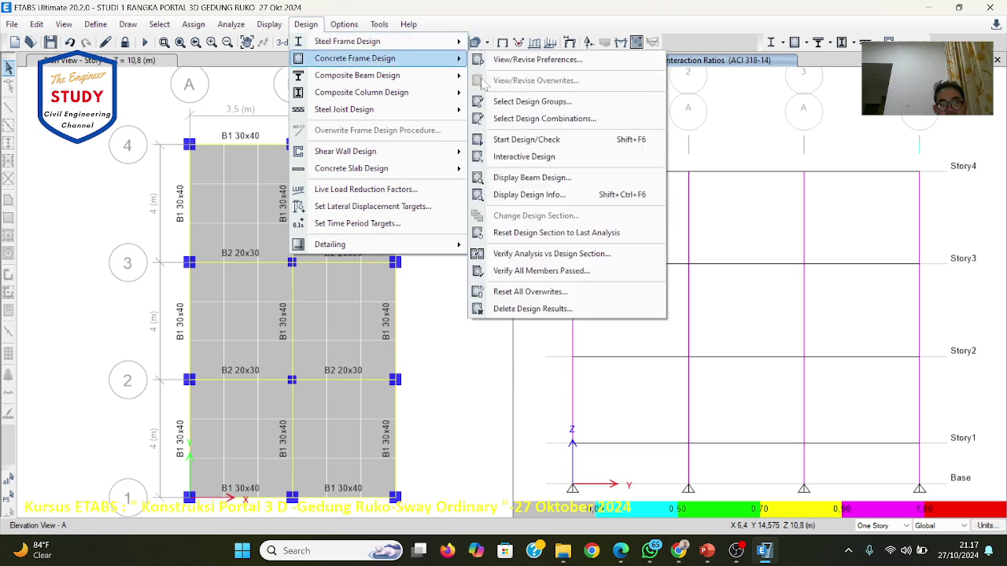
{"action": "left_click", "coordinate": [530, 177]}
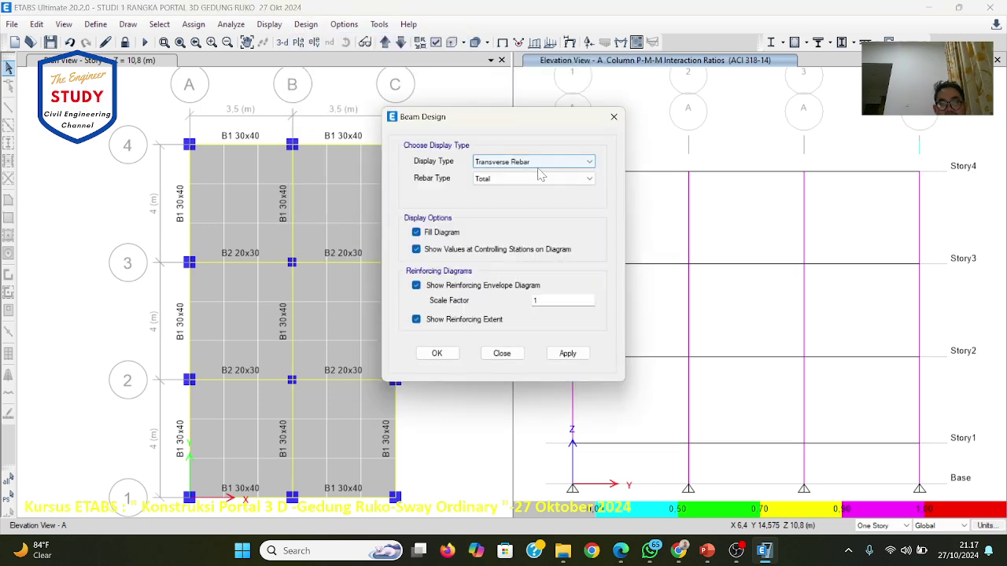
{"action": "left_click", "coordinate": [564, 355]}
{"action": "left_click", "coordinate": [437, 353]}
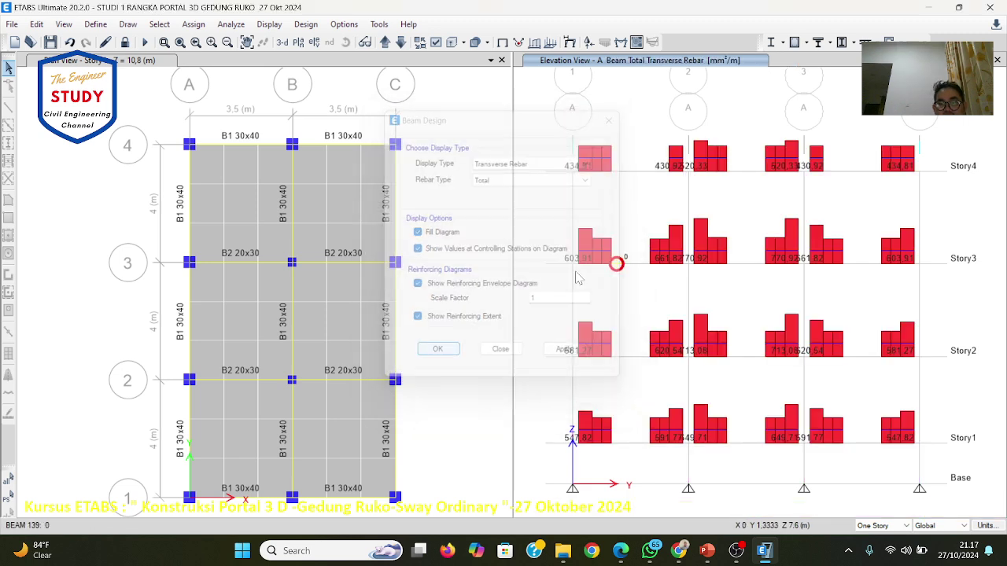
Step: Dismiss the incoming message notification and start Interactive Design for the concrete frame
{"action": "left_click", "coordinate": [306, 24]}
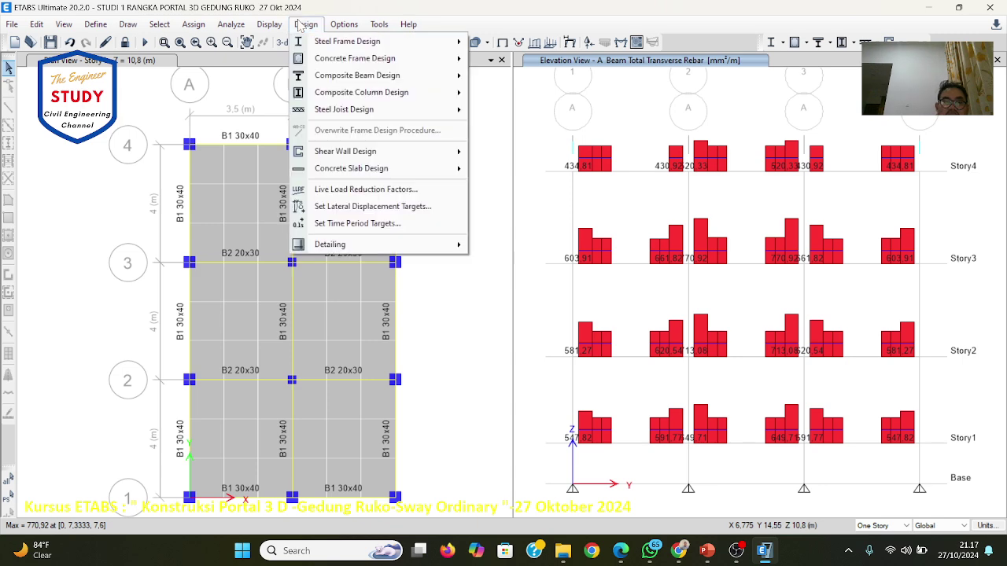
{"action": "mouse_move", "coordinate": [324, 60]}
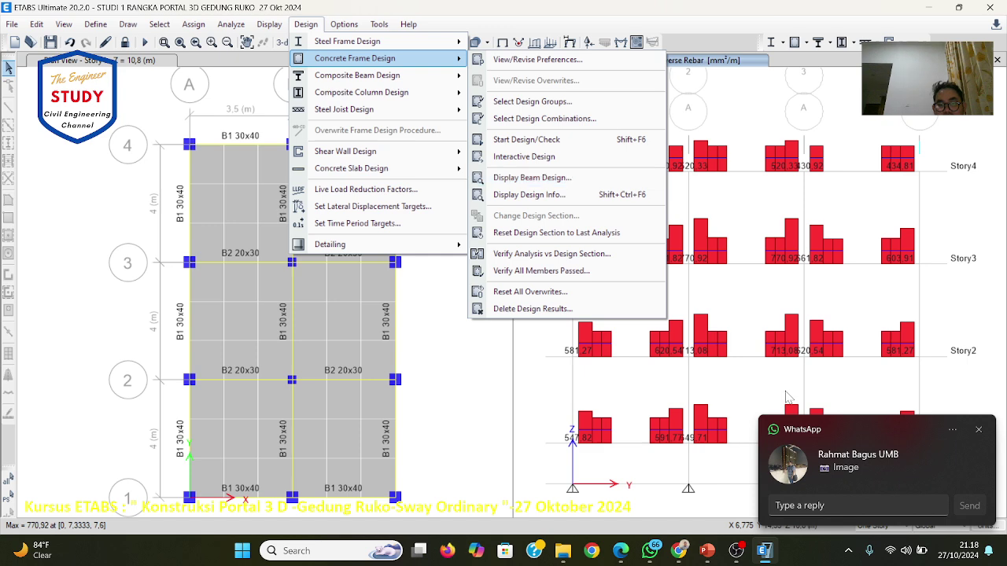
{"action": "left_click", "coordinate": [980, 431]}
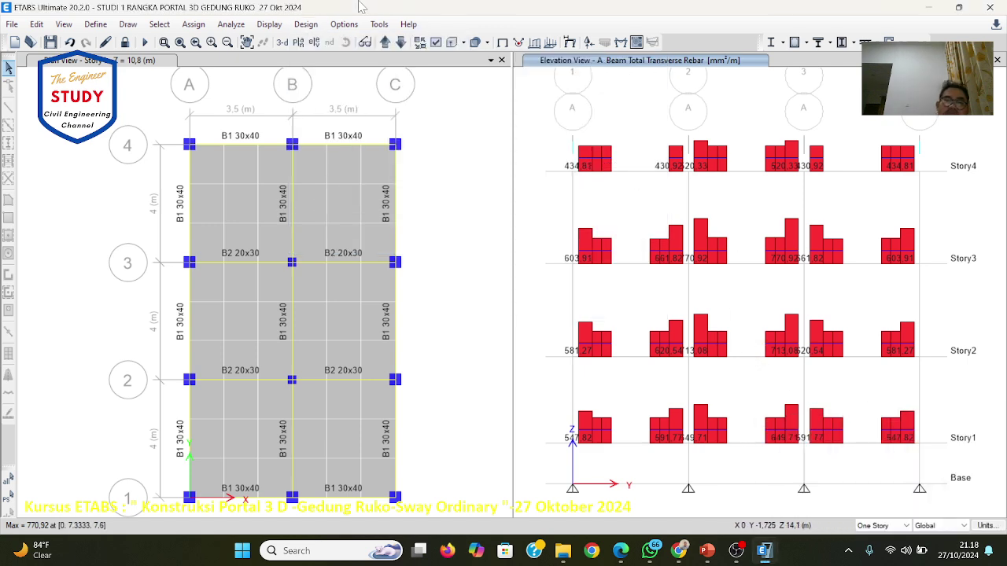
{"action": "left_click", "coordinate": [306, 24]}
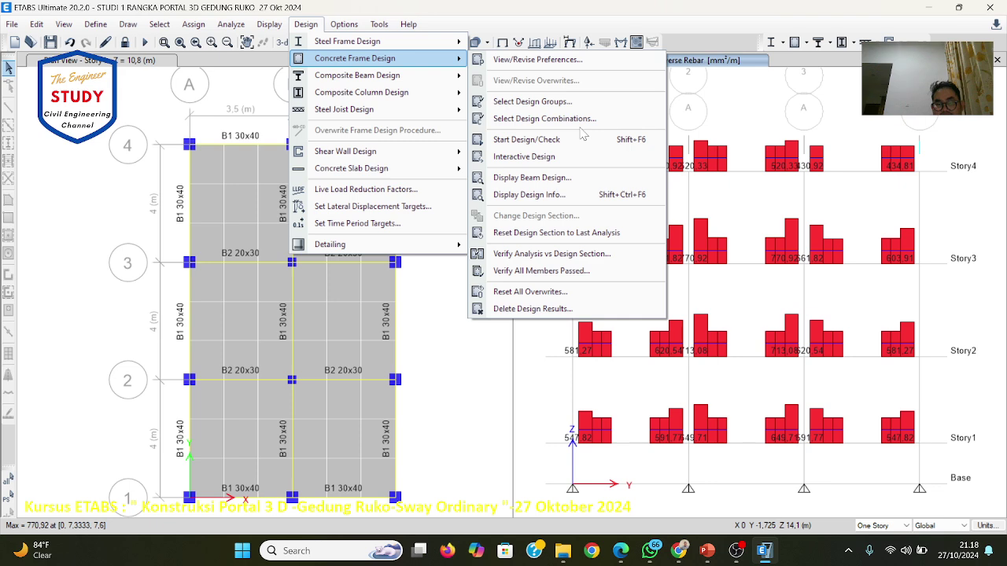
{"action": "left_click", "coordinate": [548, 158]}
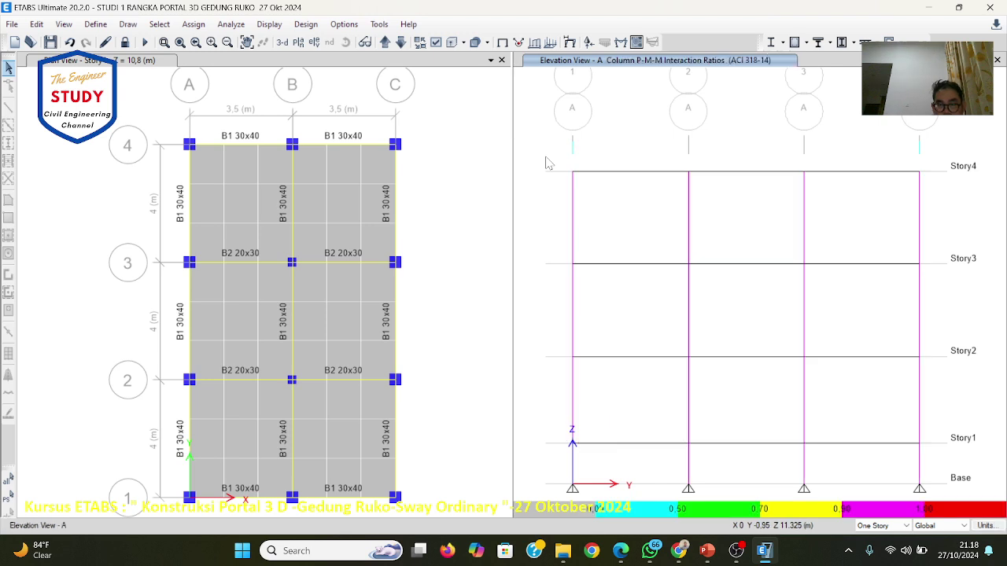
Step: Display the Column/Beam Capacity Ratios design output on elevation A
{"action": "left_click", "coordinate": [269, 24]}
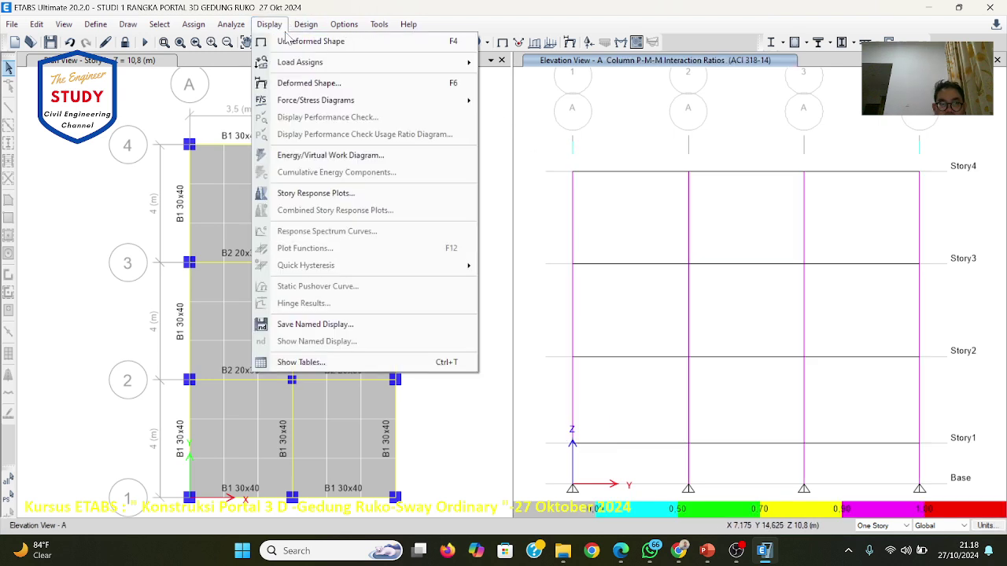
{"action": "left_click", "coordinate": [306, 23]}
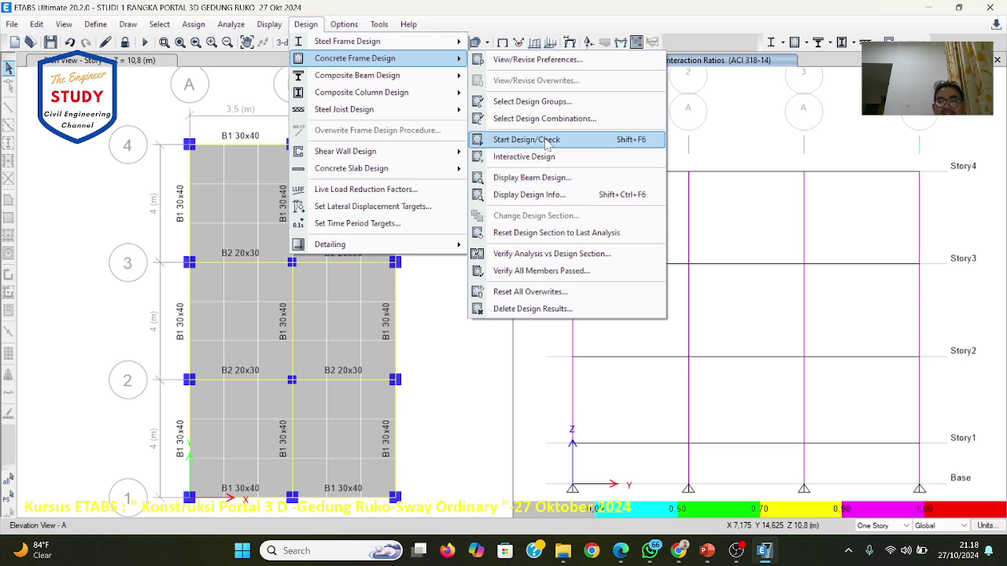
{"action": "left_click", "coordinate": [517, 195]}
{"action": "left_click", "coordinate": [541, 266]}
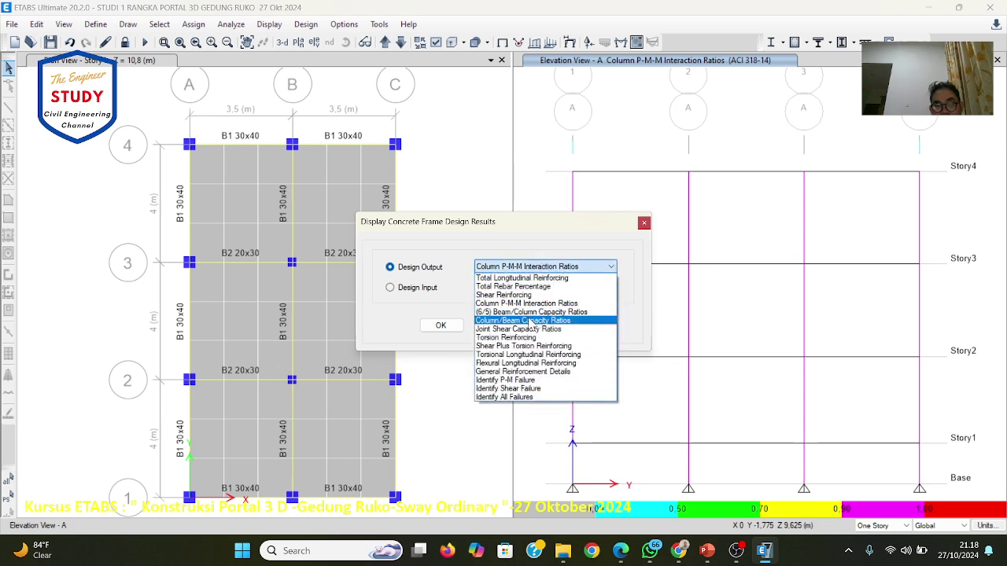
{"action": "left_click", "coordinate": [523, 320]}
{"action": "left_click", "coordinate": [566, 327]}
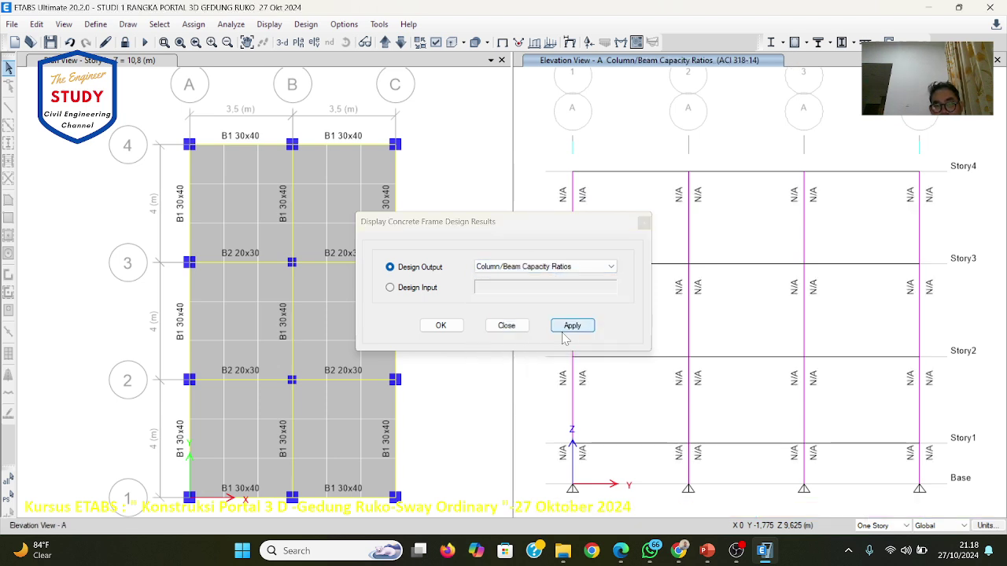
{"action": "left_click", "coordinate": [441, 326]}
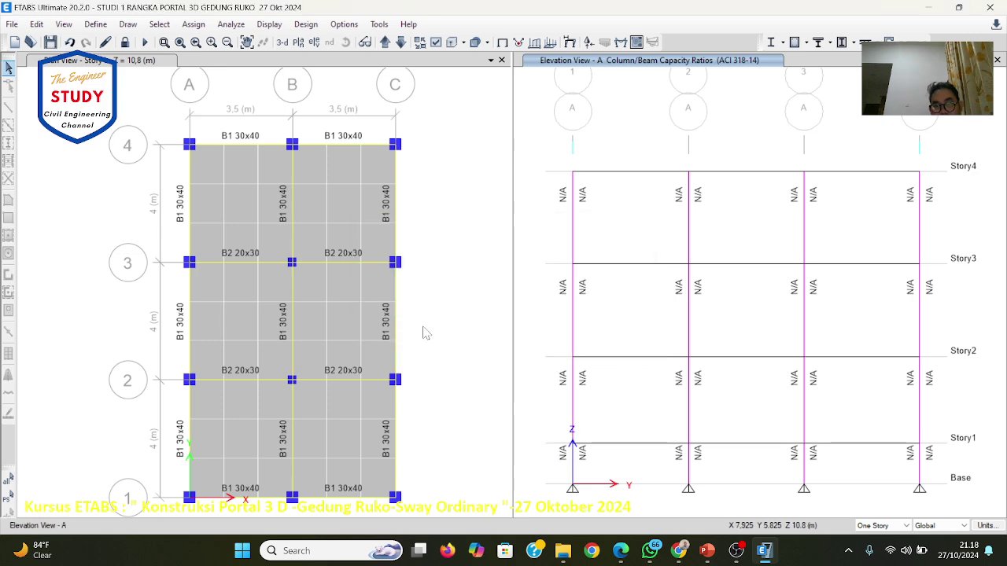
Step: Display the Shear Reinforcing design output for the concrete frame on elevation A
{"action": "left_click", "coordinate": [277, 25]}
{"action": "mouse_move", "coordinate": [307, 26]}
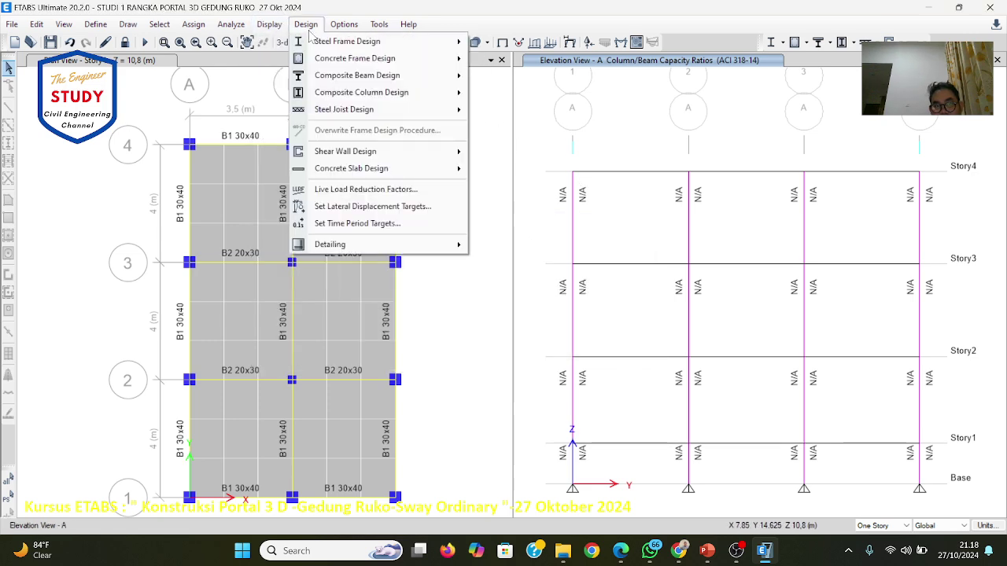
{"action": "mouse_move", "coordinate": [436, 72]}
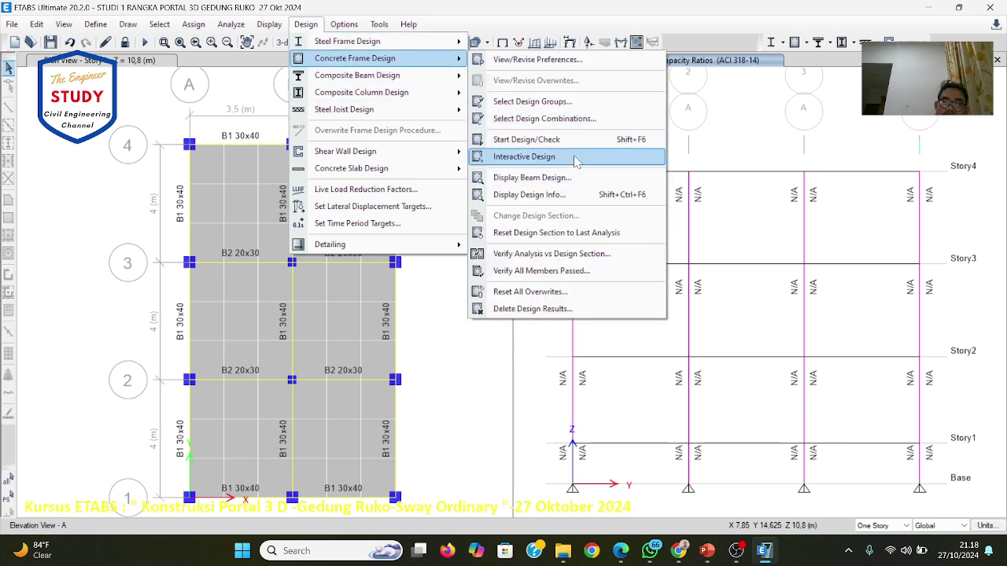
{"action": "left_click", "coordinate": [563, 195]}
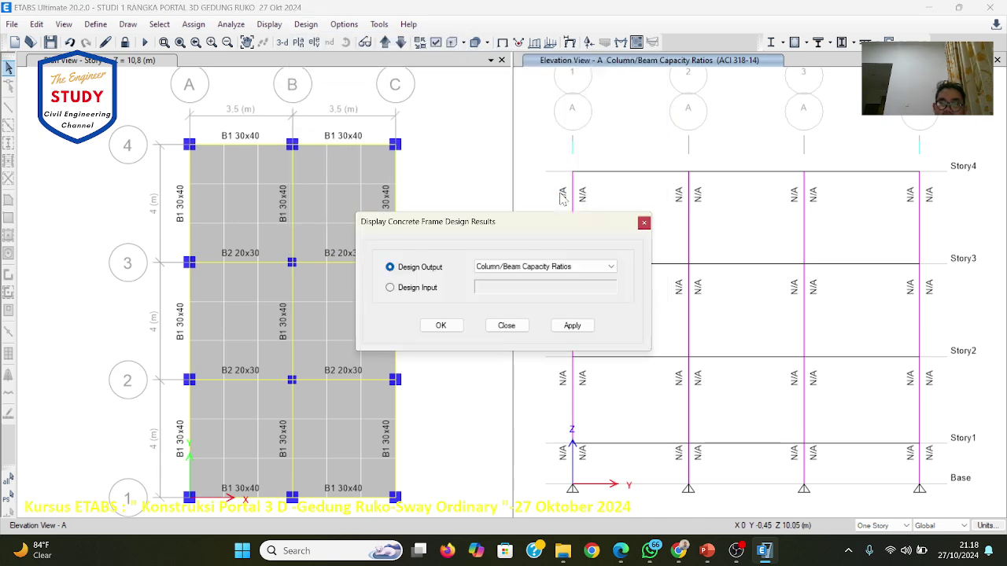
{"action": "left_click", "coordinate": [532, 266]}
{"action": "left_click", "coordinate": [517, 297]}
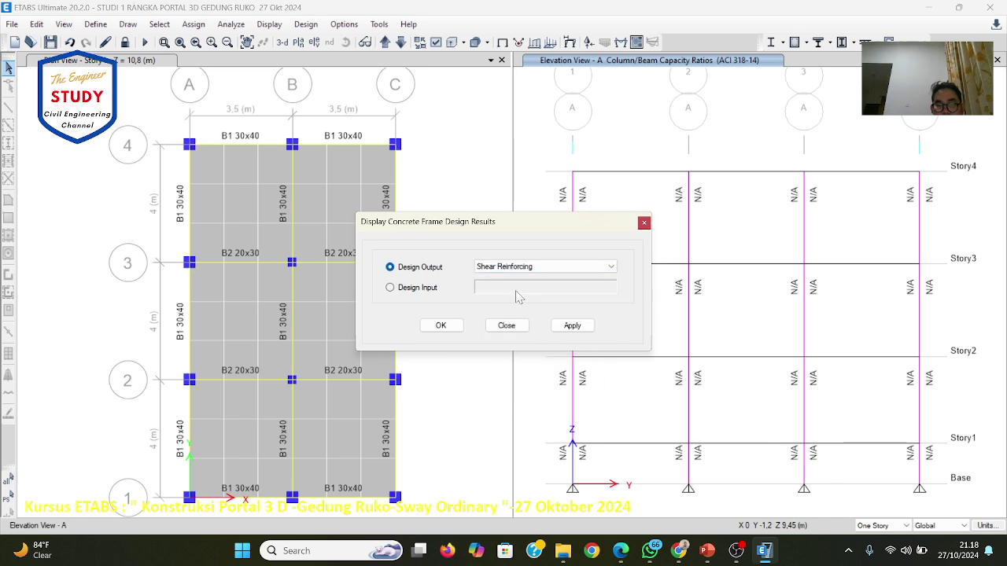
{"action": "left_click", "coordinate": [571, 325]}
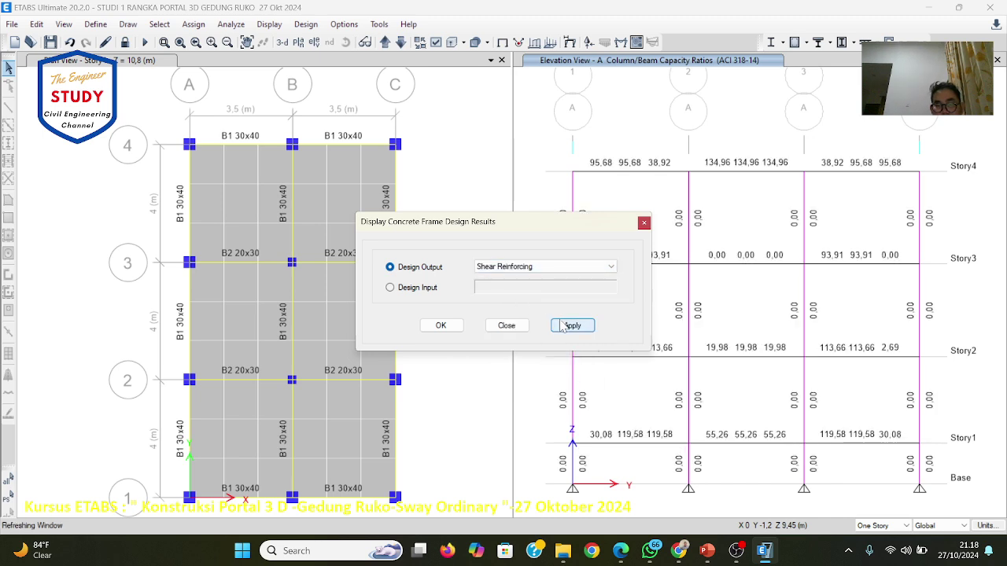
{"action": "left_click", "coordinate": [441, 326]}
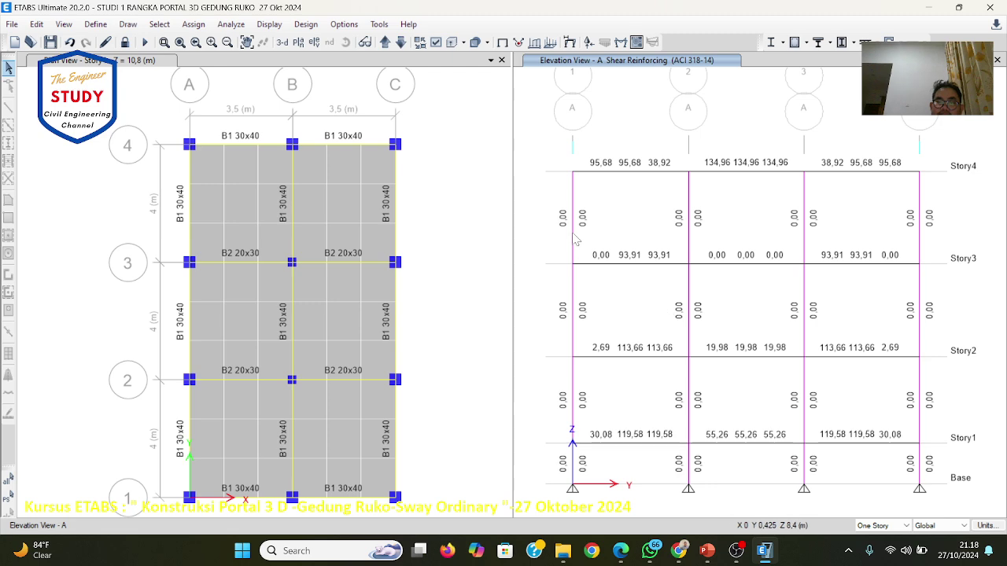
Step: Switch the concrete design output on elevation A back to Total Rebar Percentage, fitted to the full view
{"action": "left_click", "coordinate": [271, 26]}
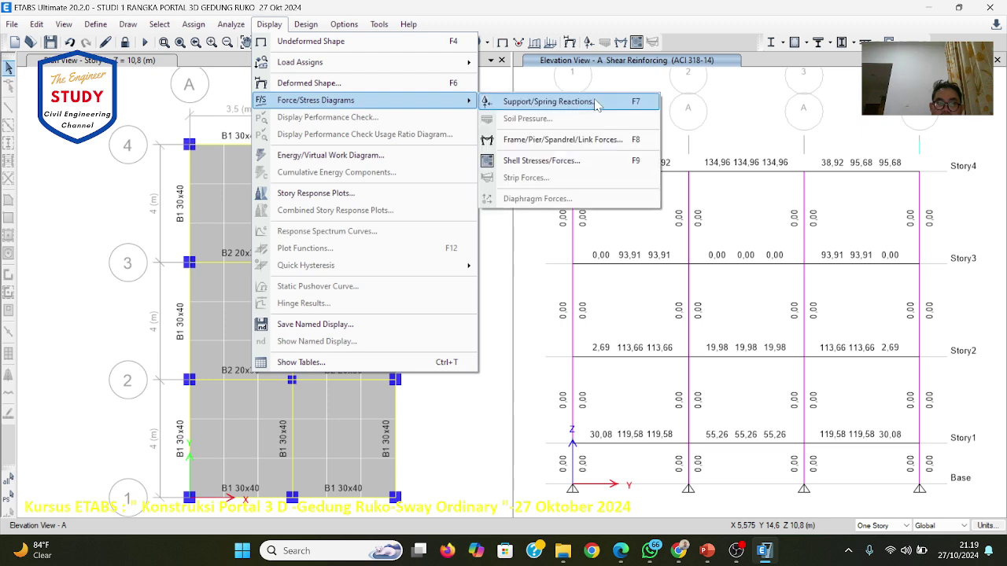
{"action": "mouse_move", "coordinate": [306, 24]}
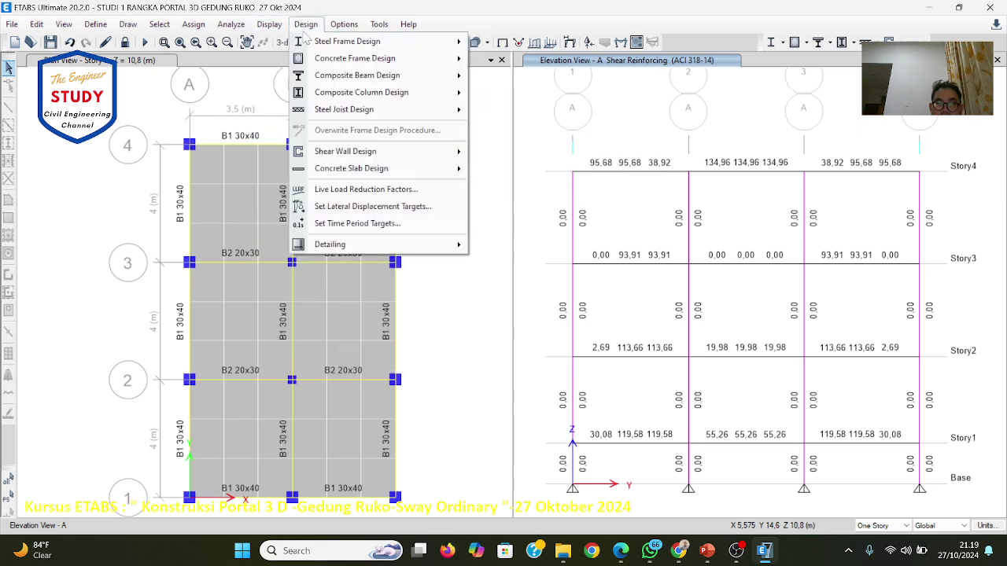
{"action": "mouse_move", "coordinate": [355, 59]}
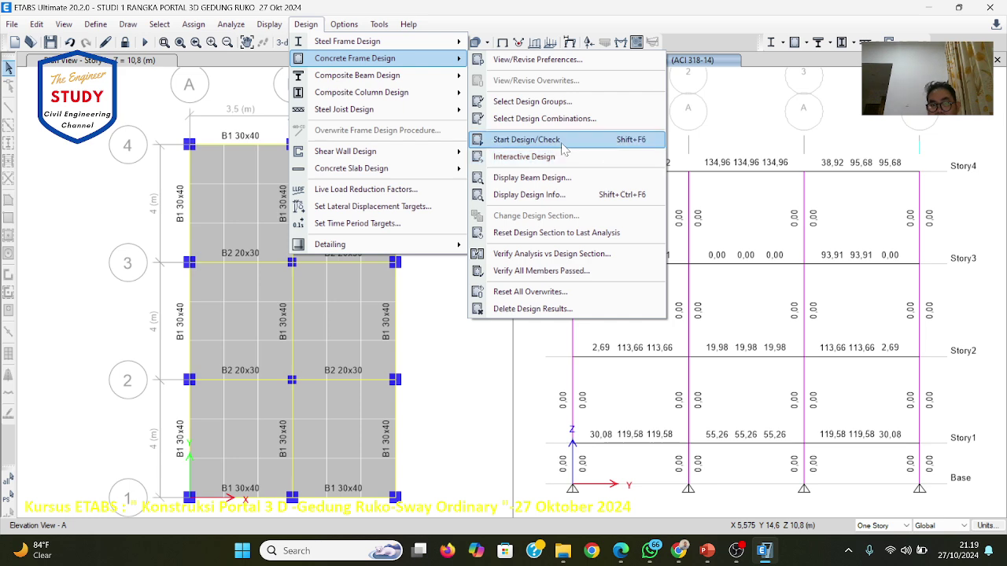
{"action": "left_click", "coordinate": [540, 196]}
{"action": "left_click", "coordinate": [508, 268]}
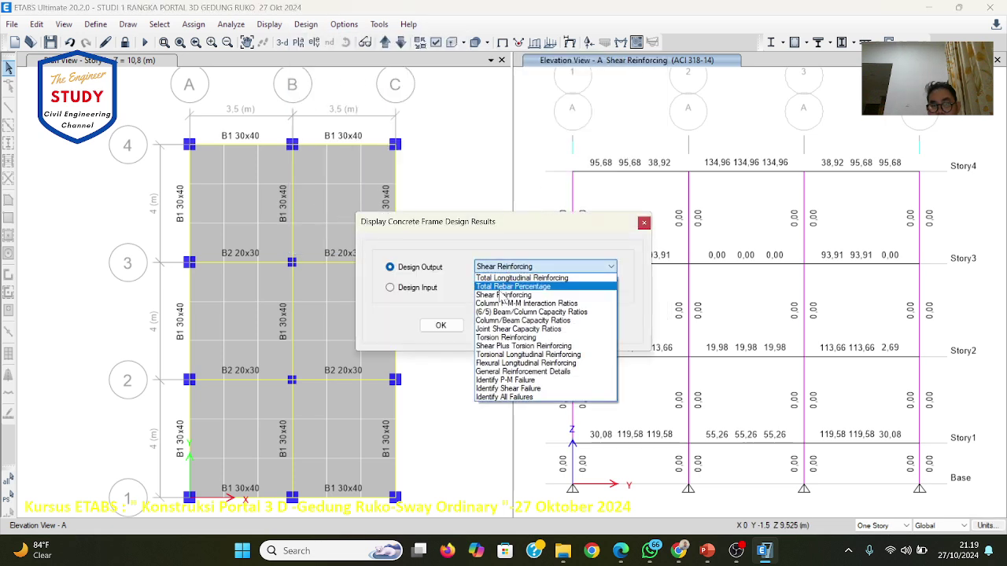
{"action": "left_click", "coordinate": [503, 287]}
{"action": "left_click", "coordinate": [572, 325]}
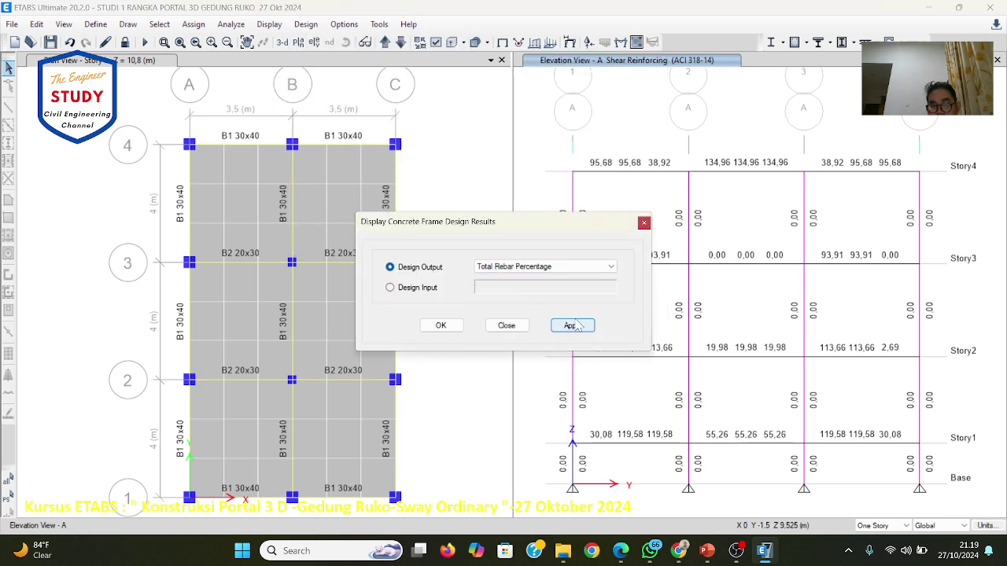
{"action": "left_click", "coordinate": [440, 325]}
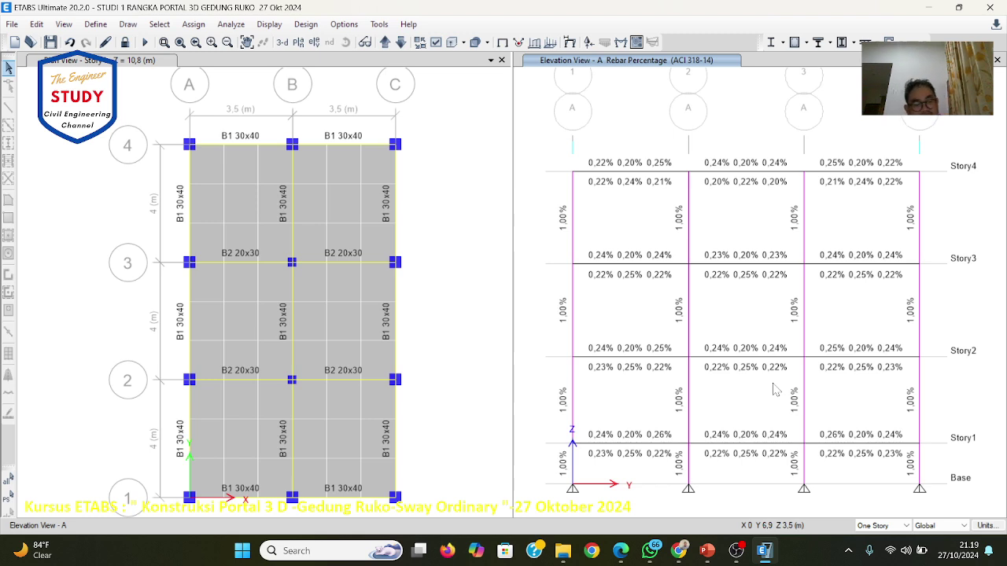
{"action": "scroll", "coordinate": [719, 404], "scroll_direction": "down", "scroll_amount": 5}
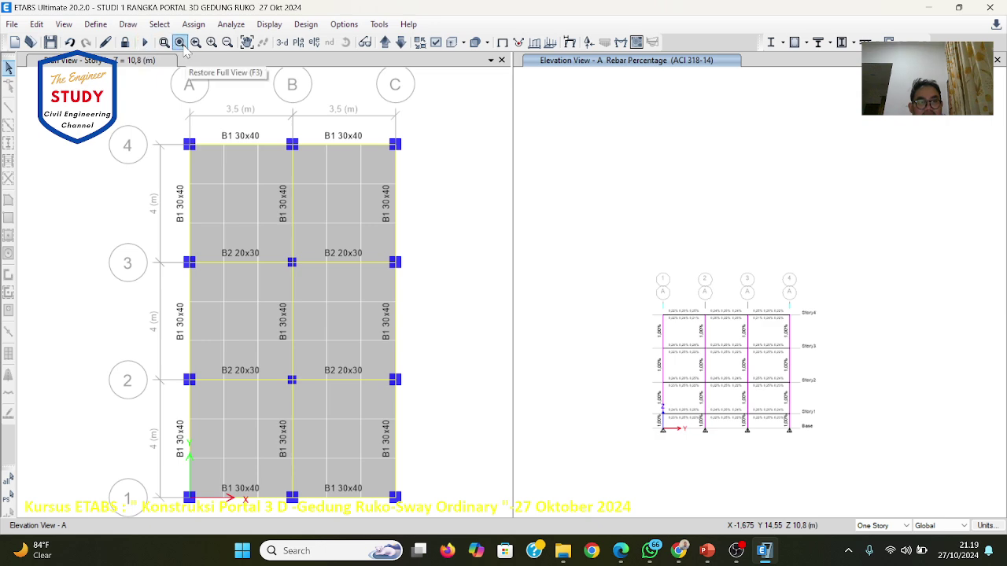
{"action": "left_click", "coordinate": [179, 41]}
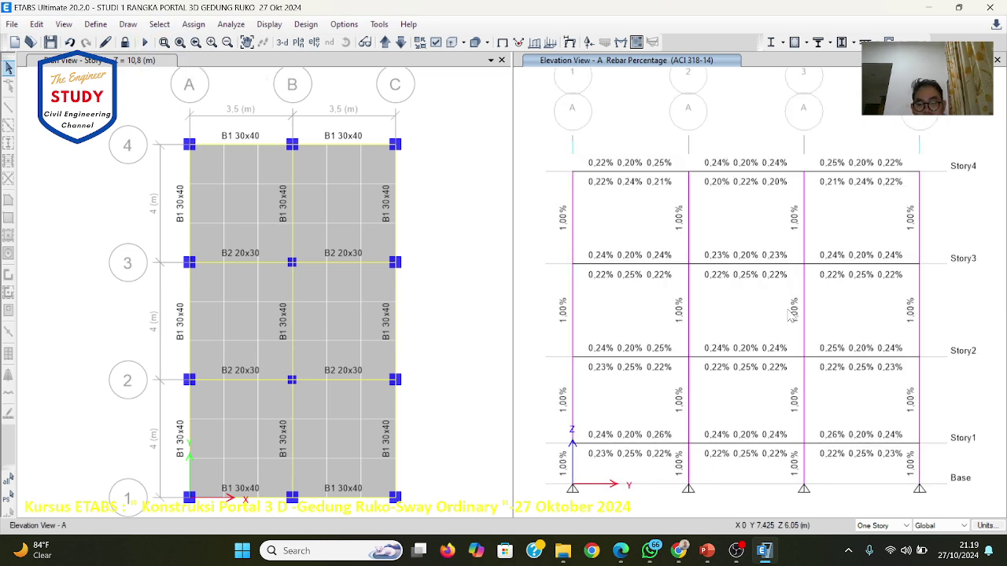